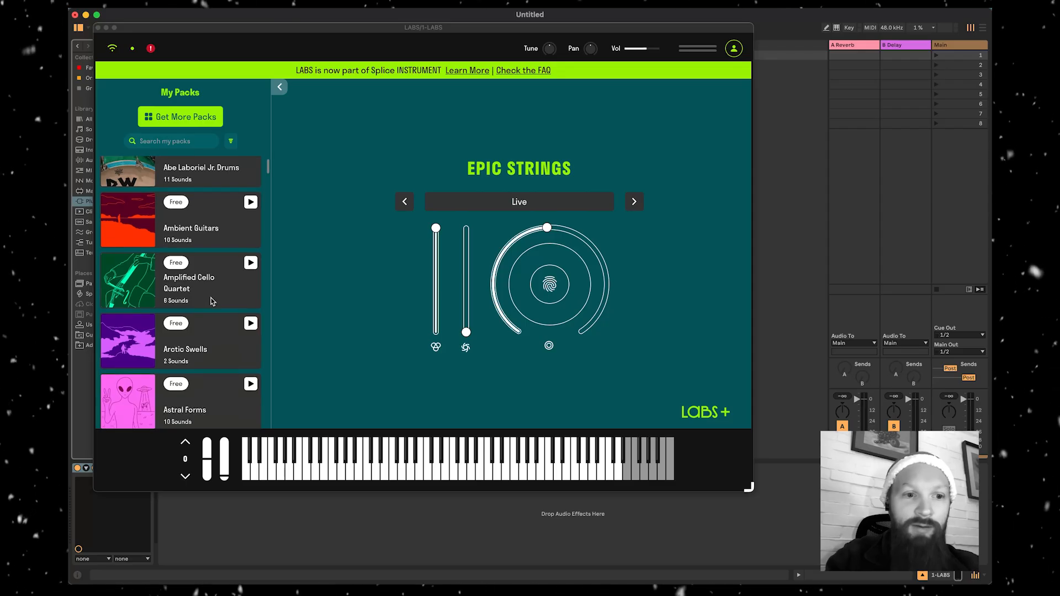
# - Open the Christmas pack in LABS and audition Bell Trees - Glissando, Bell Trees - Hits and Glockenspiel - Hits
pyautogui.scroll(-2, 211, 300)
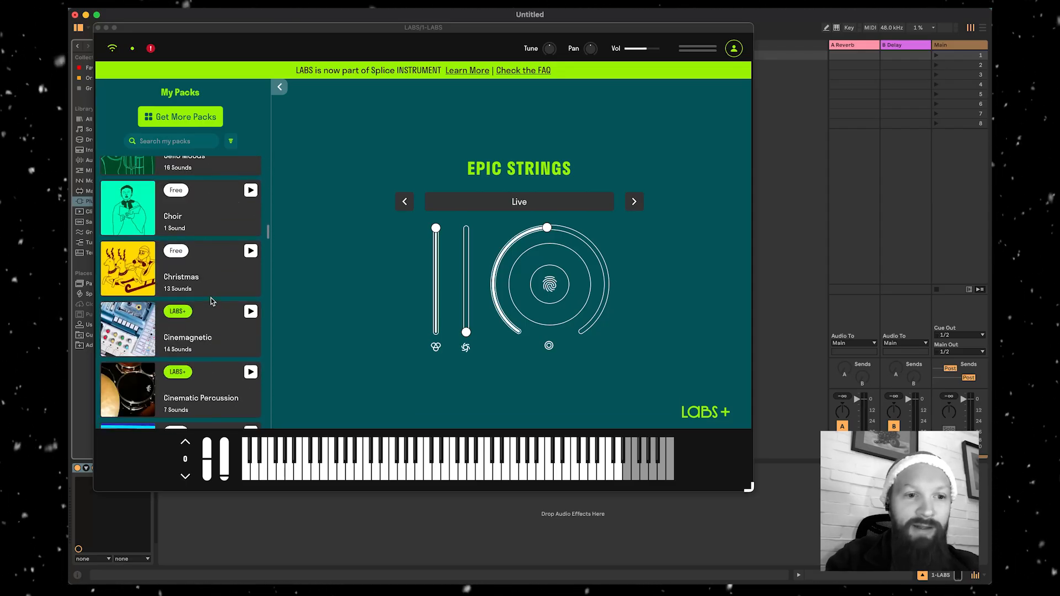
pyautogui.click(212, 301)
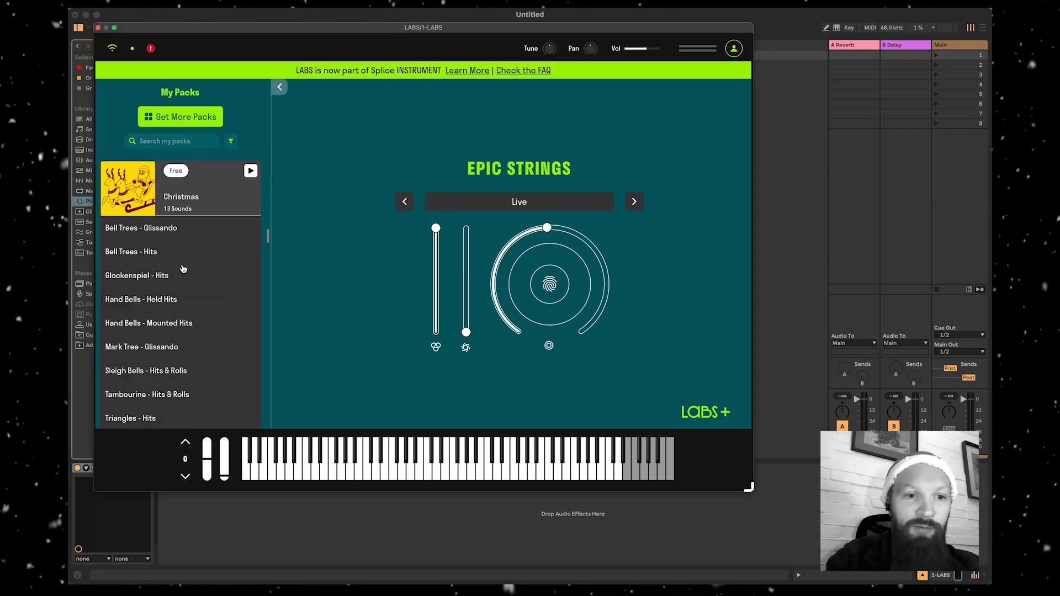
pyautogui.click(179, 228)
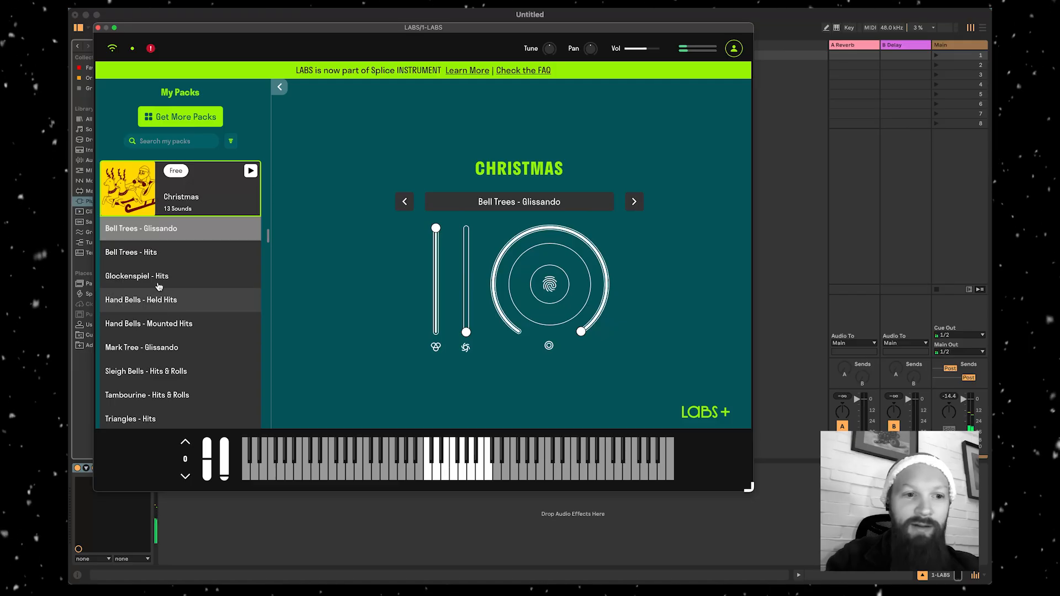
pyautogui.click(166, 252)
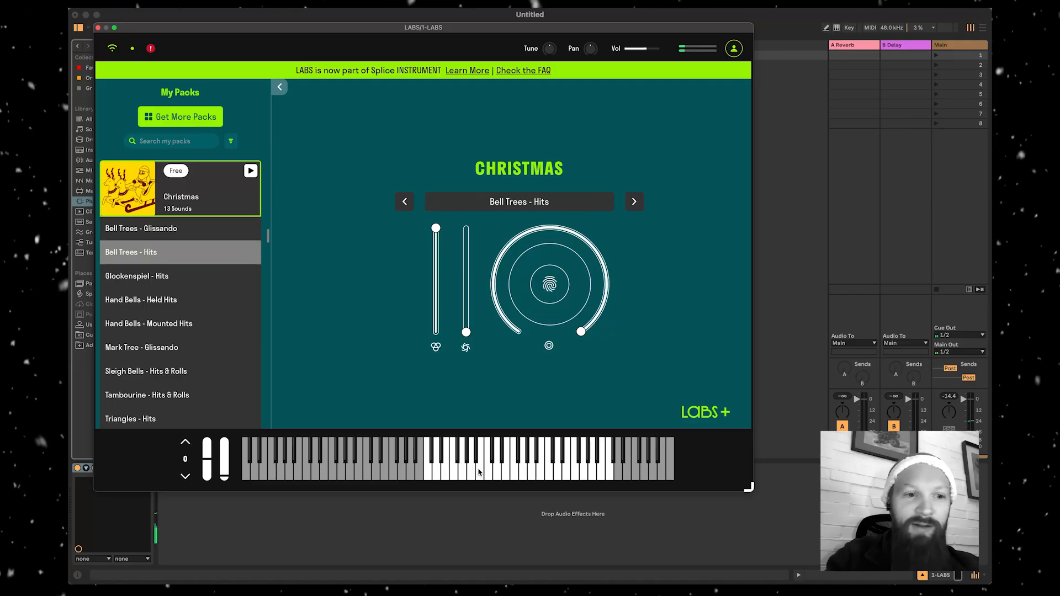
pyautogui.click(184, 278)
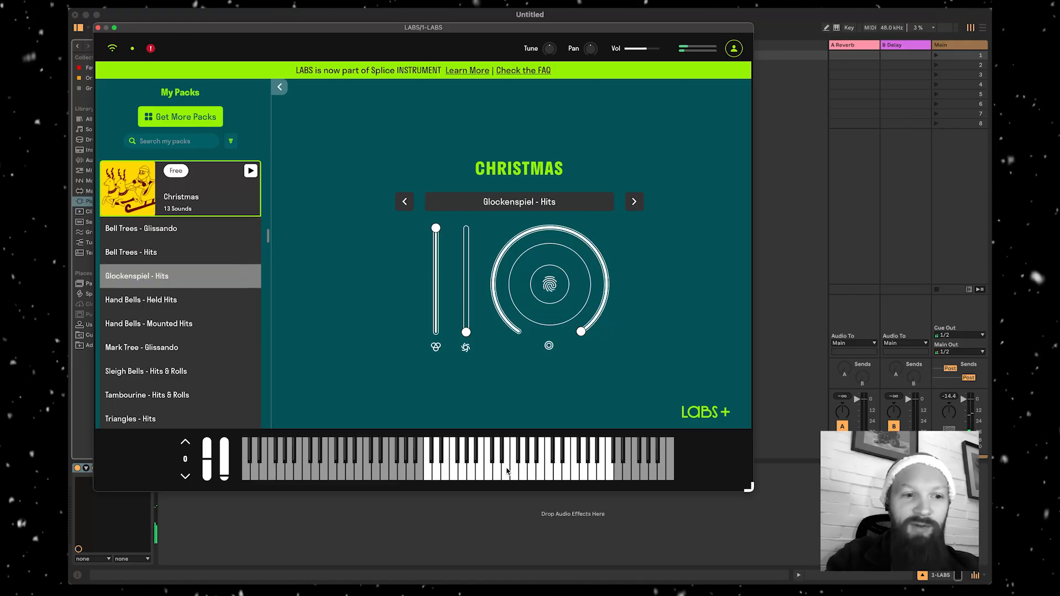
# - Audition Tambourine - Hits & Rolls and Whistles from the Christmas pack, and settle on Hand Bells - Held Hits
pyautogui.scroll(-2, 158, 337)
pyautogui.click(159, 335)
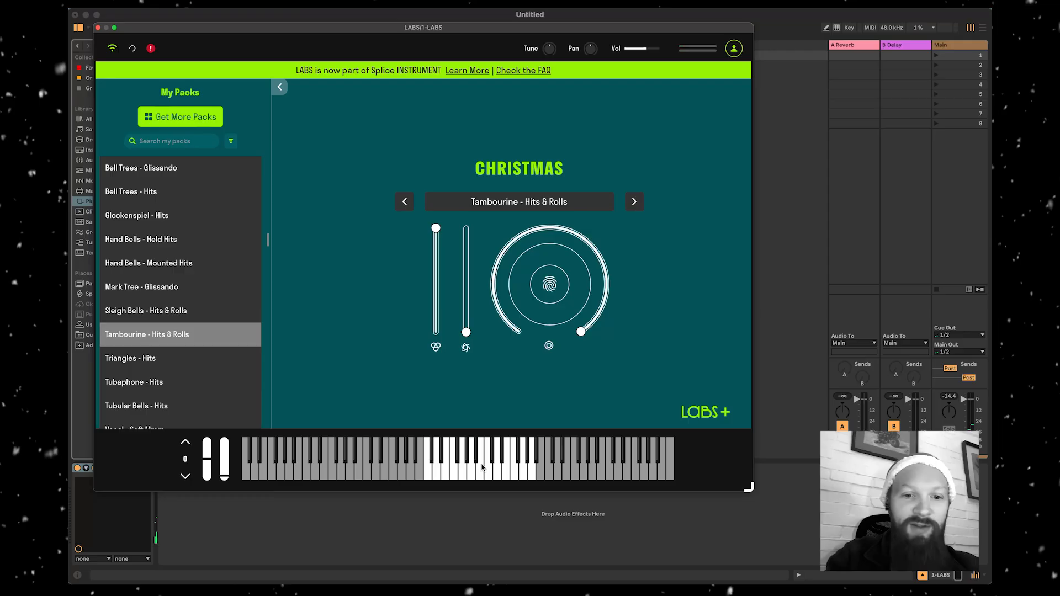
pyautogui.scroll(-3, 166, 342)
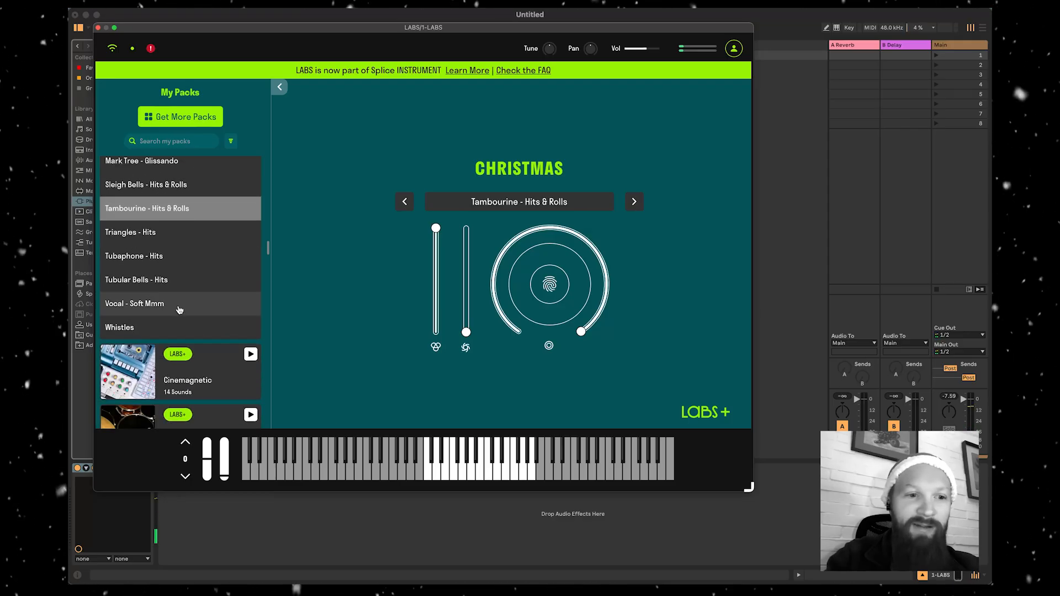
pyautogui.click(154, 326)
pyautogui.scroll(4, 157, 287)
pyautogui.click(159, 268)
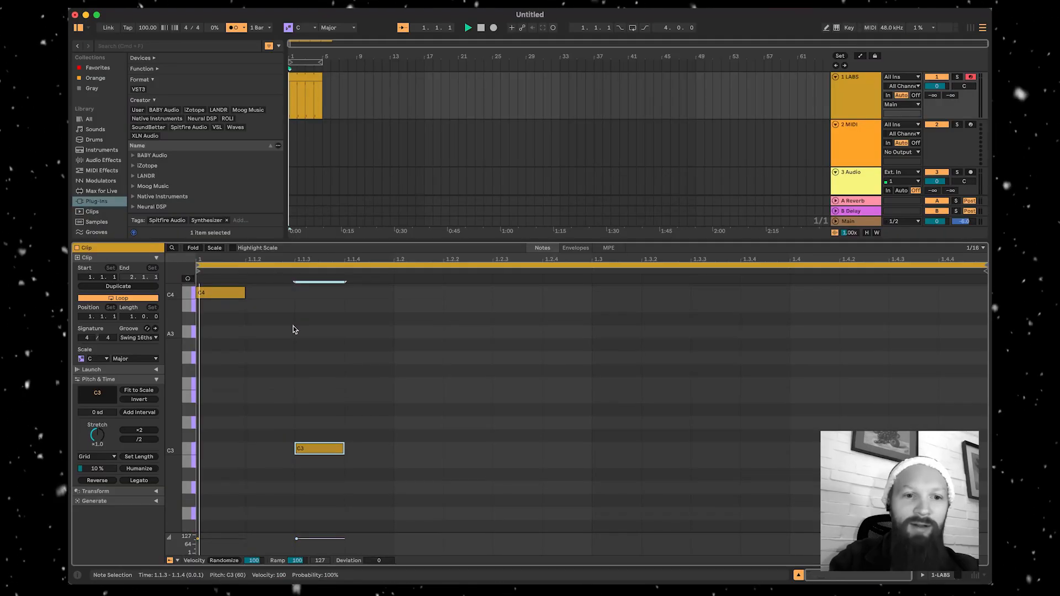
# - Move the C3 note to beat 1.2 and raise it to G3 during playback
pyautogui.scroll(1, 366, 425)
pyautogui.moveTo(327, 466); pyautogui.dragTo(428, 467)
pyautogui.press('space')
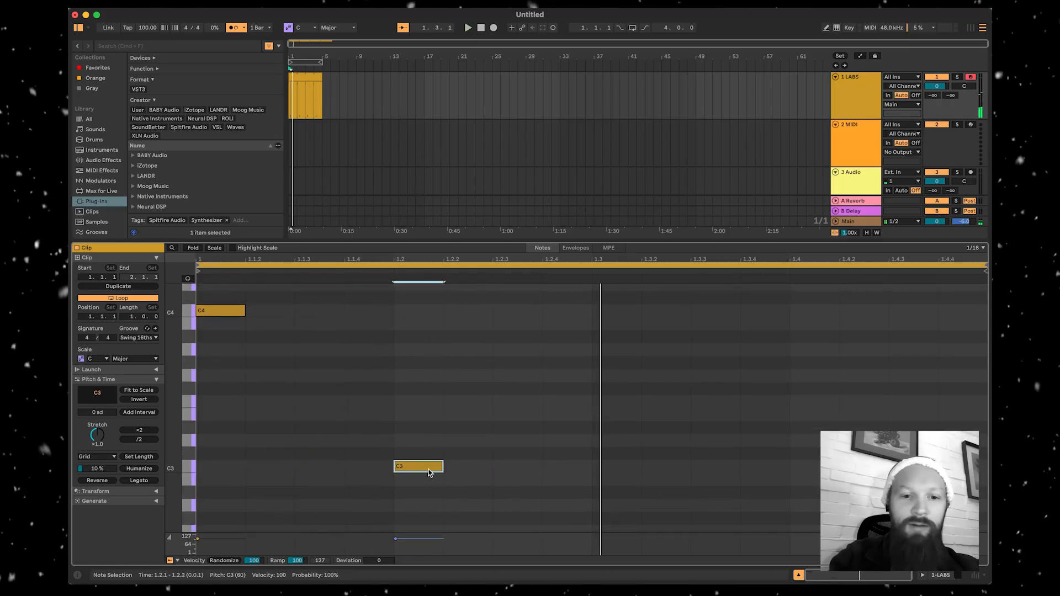
pyautogui.moveTo(417, 370); pyautogui.dragTo(415, 378)
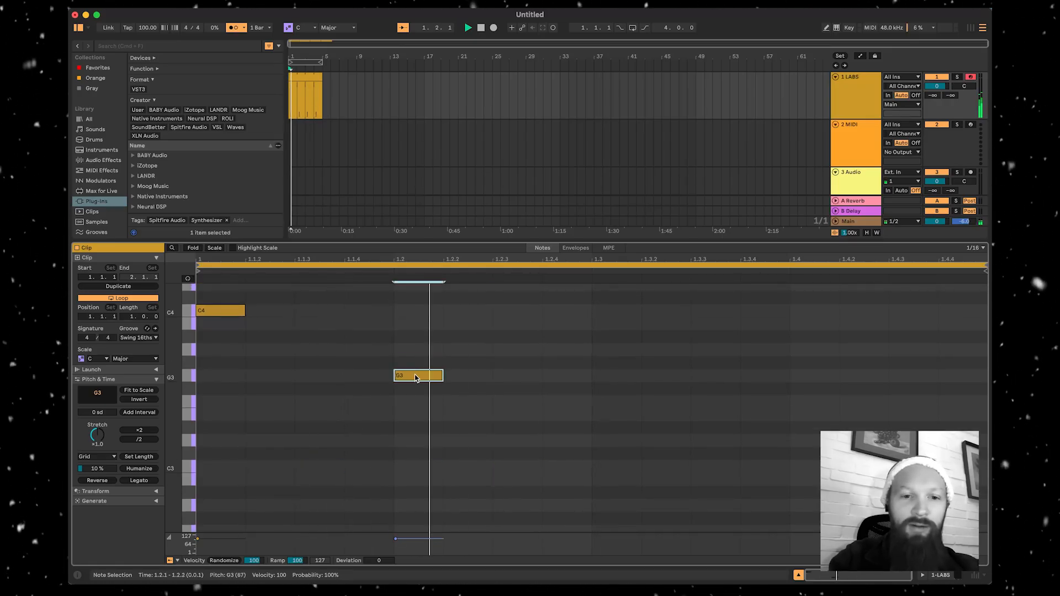
# - Copy the C4 and G3 note pair to beats 1.3 and 1.4, and turn off the metronome
pyautogui.moveTo(483, 414); pyautogui.dragTo(611, 315)
pyautogui.press('space')
pyautogui.click(234, 27)
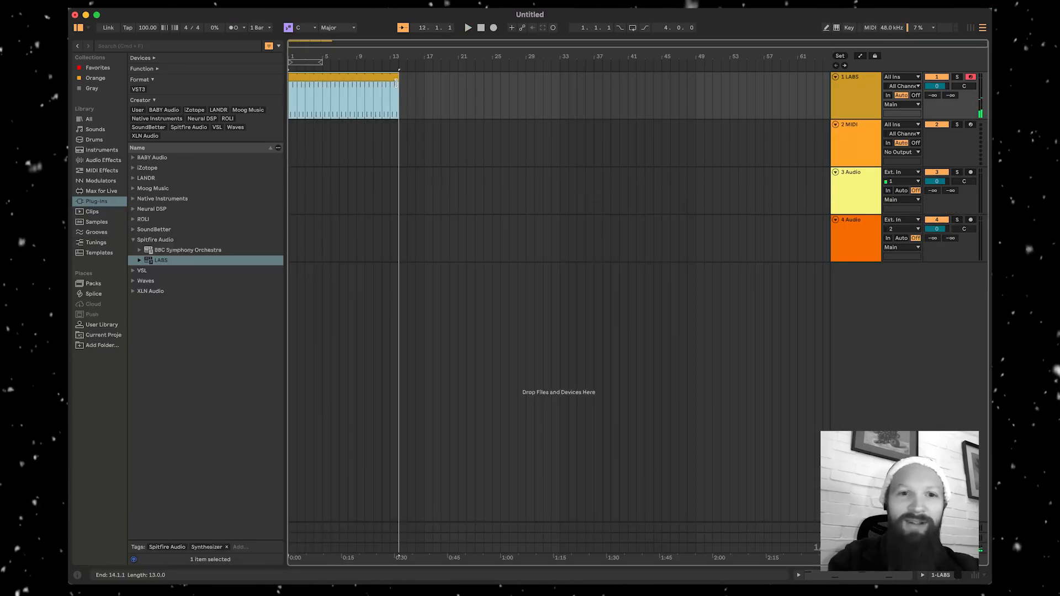
# - Extend the first LABS track's clip to bar 33 and duplicate the track
pyautogui.moveTo(397, 85); pyautogui.dragTo(560, 86)
pyautogui.rightClick(850, 80)
pyautogui.click(864, 119)
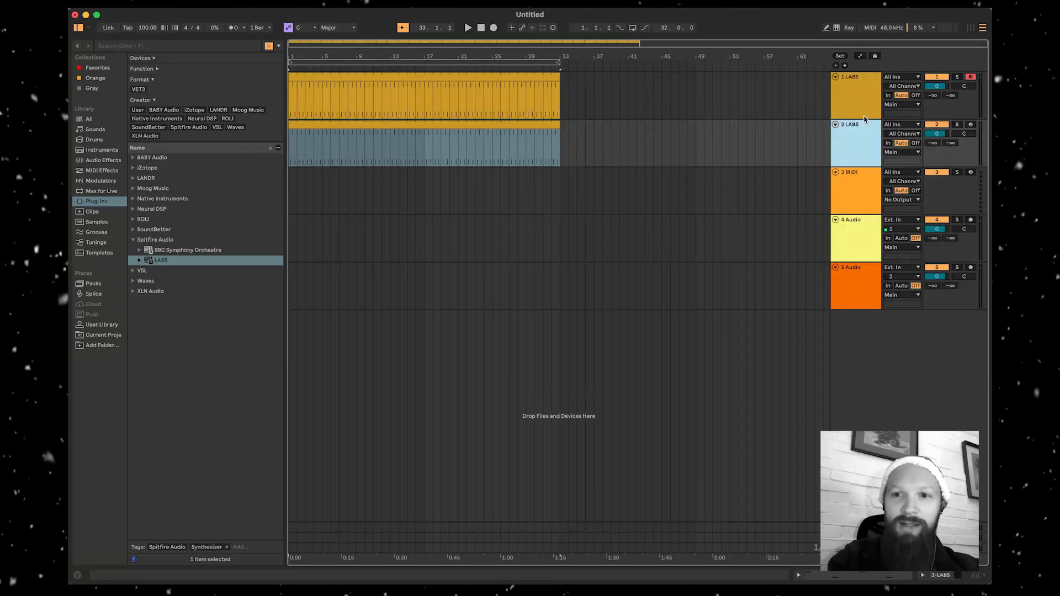
# - Load the Christmas pack's Sleigh Bells - Hits & Rolls sound in LABS on the duplicated track and close the plug-in window
pyautogui.doubleClick(860, 142)
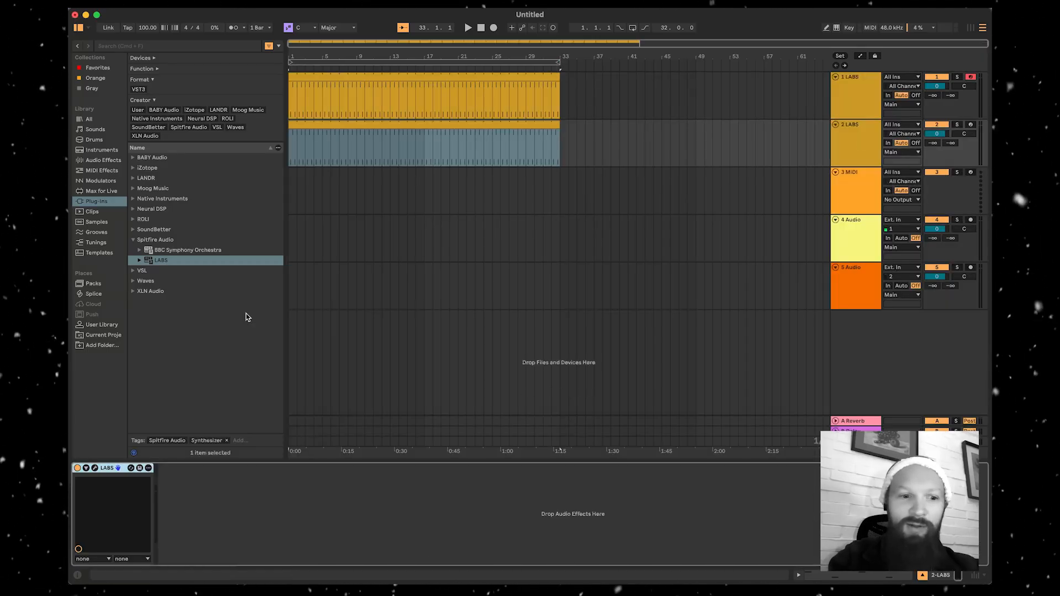
pyautogui.click(95, 468)
pyautogui.scroll(-5, 200, 301)
pyautogui.scroll(-10, 200, 293)
pyautogui.click(172, 310)
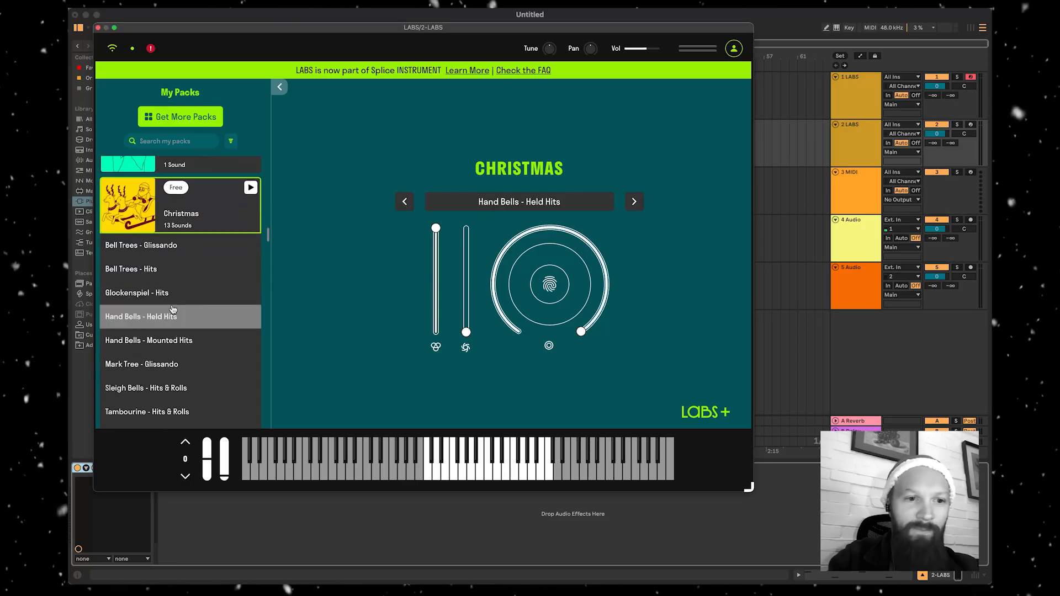
pyautogui.scroll(-2, 238, 369)
pyautogui.click(173, 322)
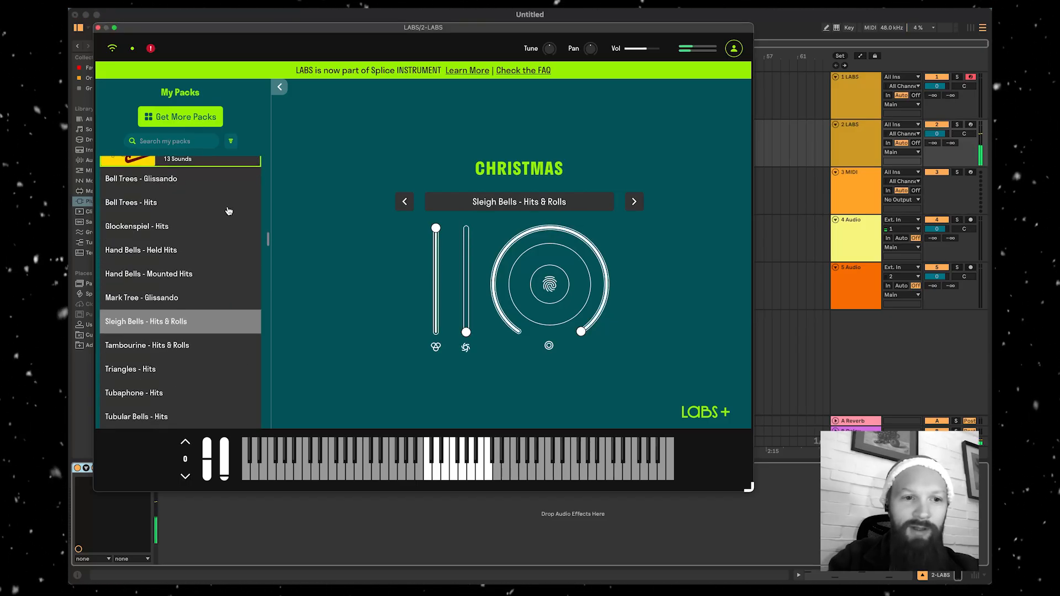
pyautogui.click(98, 28)
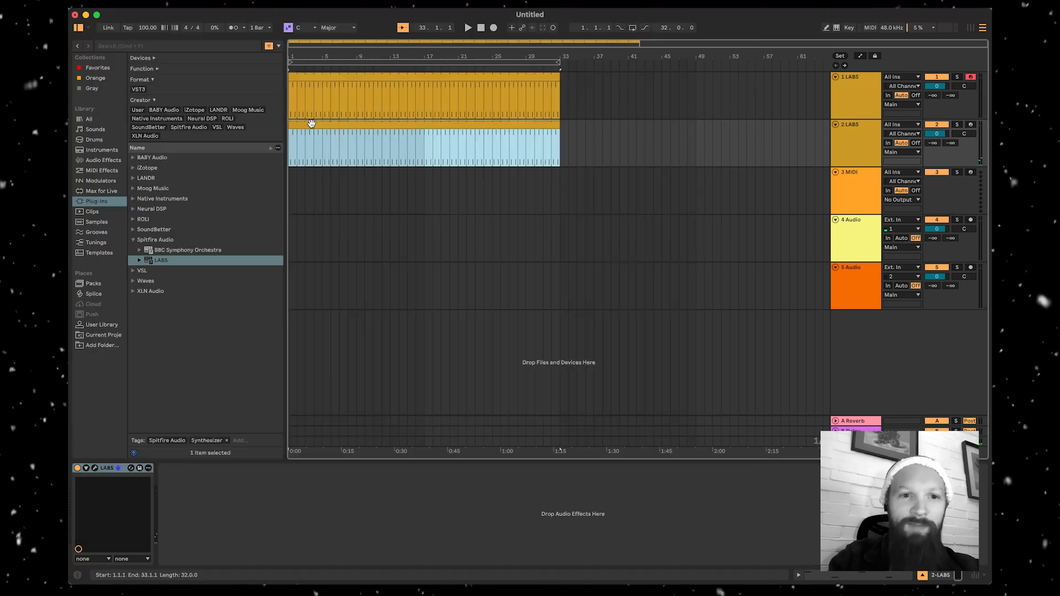
# - Solo the second LABS track during playback and delete both C4 notes from its clip
pyautogui.click(956, 124)
pyautogui.press('space')
pyautogui.doubleClick(409, 126)
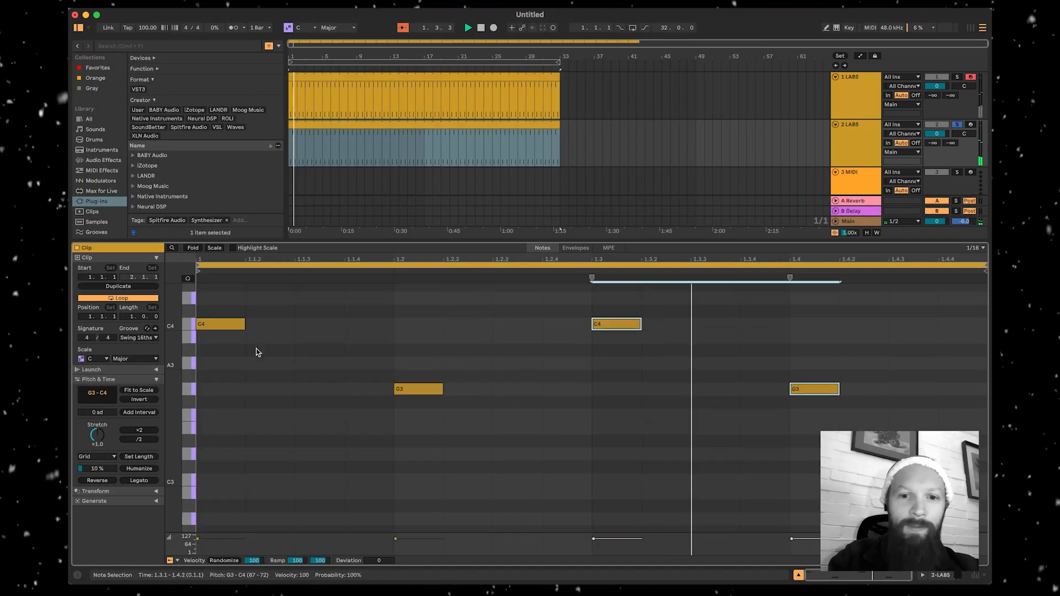
pyautogui.click(190, 370)
pyautogui.press('Delete')
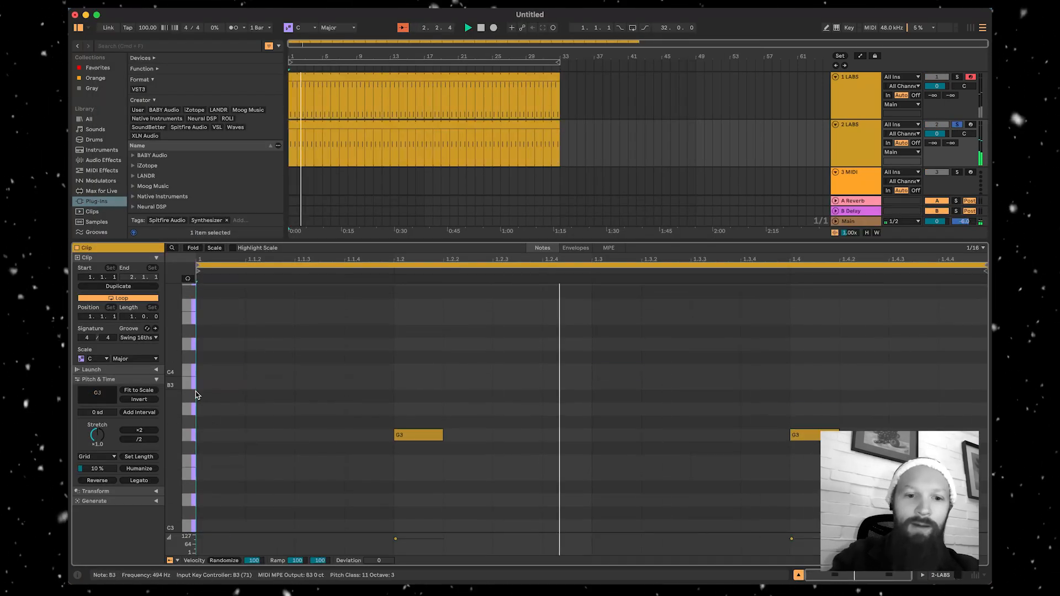
# - Raise both G3 notes in the sleigh bells clip to B3
pyautogui.click(193, 434)
pyautogui.moveTo(419, 438); pyautogui.dragTo(418, 384)
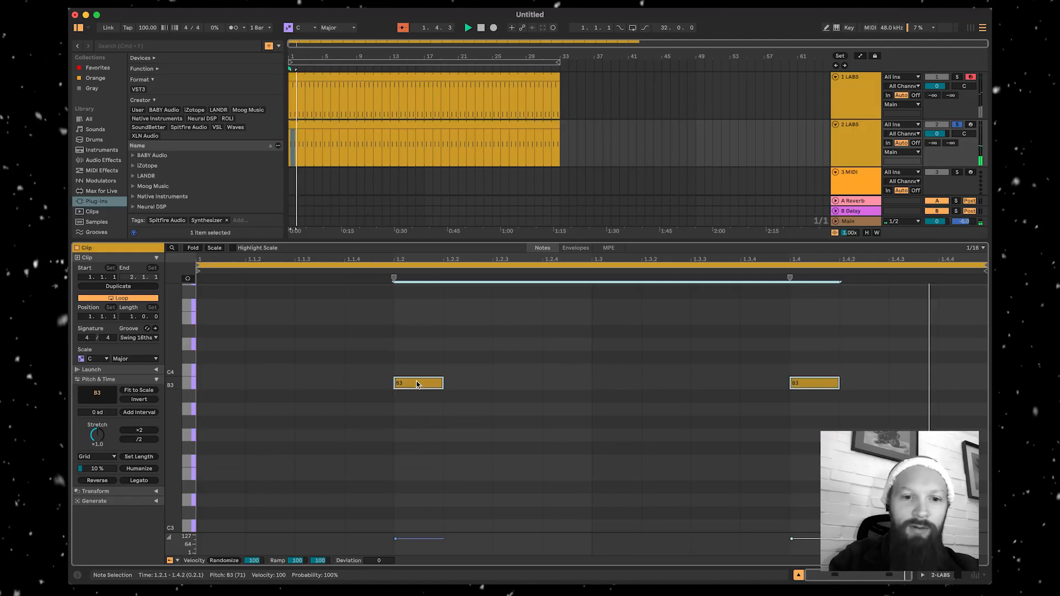
pyautogui.click(418, 385)
pyautogui.press('space')
# - Copy the B3 note from beat 1.2 to beat 1 and play the sleigh bells pattern
pyautogui.moveTo(421, 385); pyautogui.dragTo(226, 393)
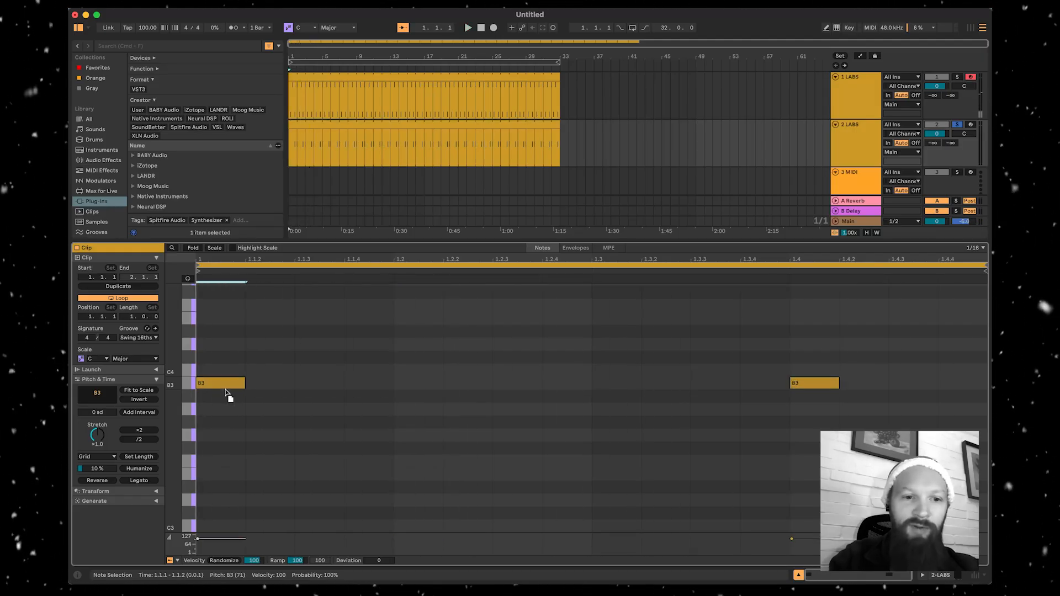
pyautogui.press('space')
pyautogui.scroll(-1, 349, 412)
pyautogui.press('space')
# - Add a note to the sleigh bells clip, move it to F3 on beat 1.2, and play the result
pyautogui.doubleClick(319, 404)
pyautogui.press('space')
pyautogui.press('space')
pyautogui.moveTo(323, 406)
pyautogui.mouseDown()
pyautogui.moveTo(438, 419)
pyautogui.moveTo(416, 446)
pyautogui.mouseUp()
pyautogui.press('space')
# - Repeat the first half's B3 and F3 notes on beats 1.3 and 1.4
pyautogui.scroll(-3, 416, 446)
pyautogui.moveTo(415, 380); pyautogui.dragTo(614, 378)
pyautogui.moveTo(592, 377); pyautogui.dragTo(789, 377)
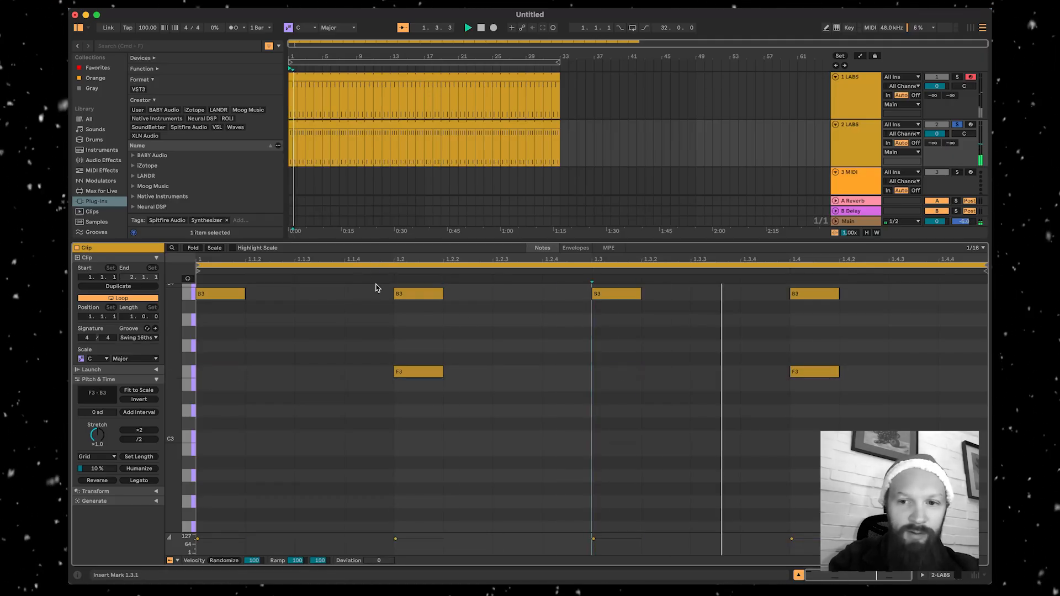
pyautogui.scroll(1, 416, 356)
pyautogui.scroll(-2, 414, 387)
# - Play both LABS tracks together and lower the first track's volume
pyautogui.click(519, 128)
pyautogui.press('space')
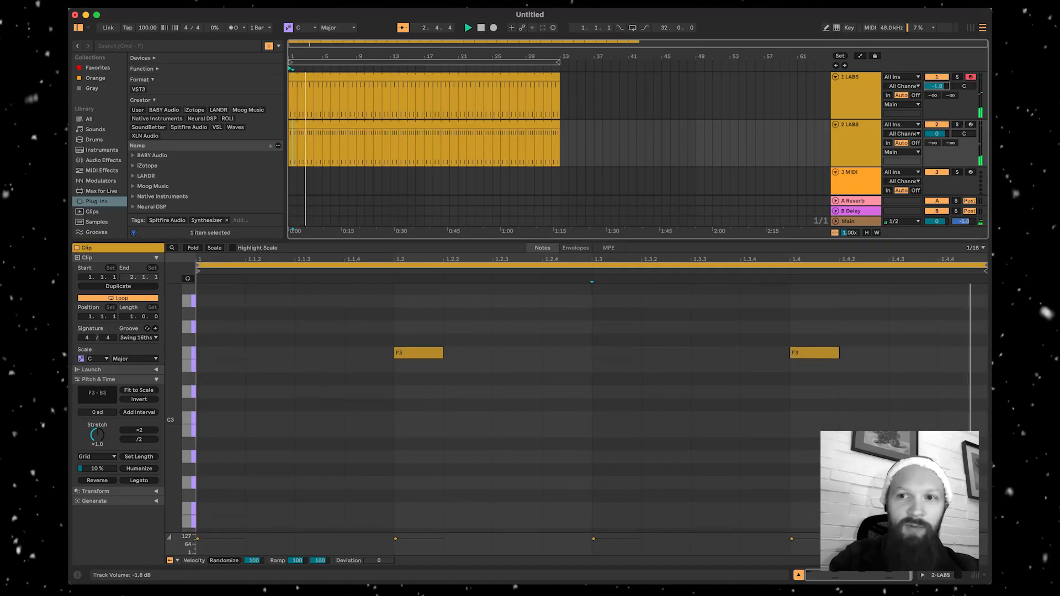
pyautogui.moveTo(937, 86); pyautogui.dragTo(937, 103)
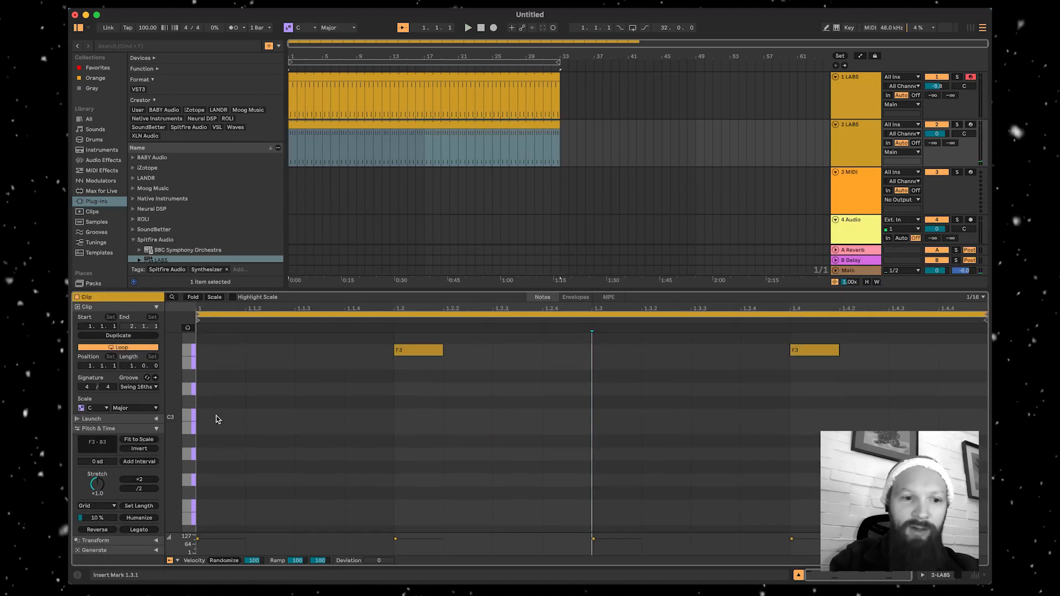
# - Add a C3 note on beat 1 of the sleigh bells clip and copy it to beat 1.3
pyautogui.doubleClick(219, 415)
pyautogui.press('space')
pyautogui.press('space')
pyautogui.scroll(2, 216, 432)
pyautogui.scroll(2, 210, 484)
pyautogui.moveTo(214, 502); pyautogui.dragTo(610, 502)
pyautogui.press('space')
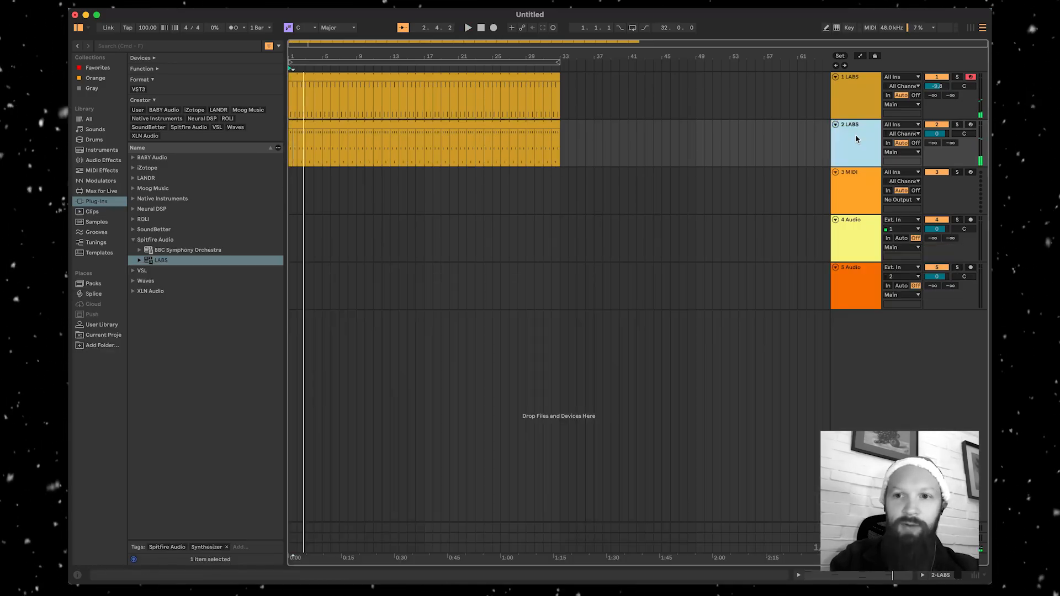
# - Duplicate the second LABS track and remove the clip from the copy
pyautogui.rightClick(856, 138)
pyautogui.click(883, 163)
pyautogui.click(521, 190)
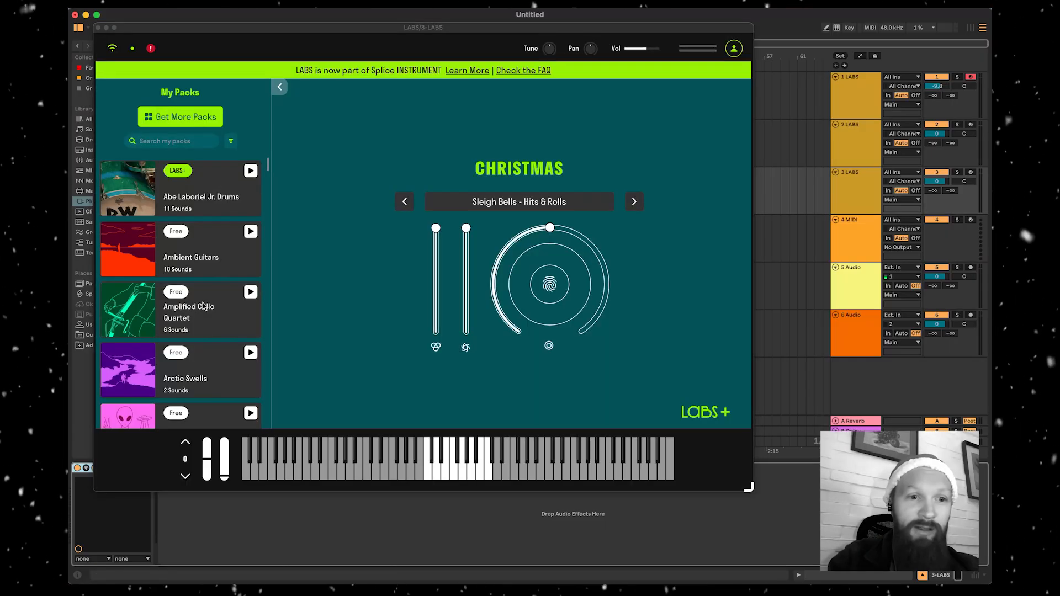
# - Load Glockenspiel - Hits from the Christmas pack on the third LABS track and close the plug-in window
pyautogui.scroll(-10, 203, 306)
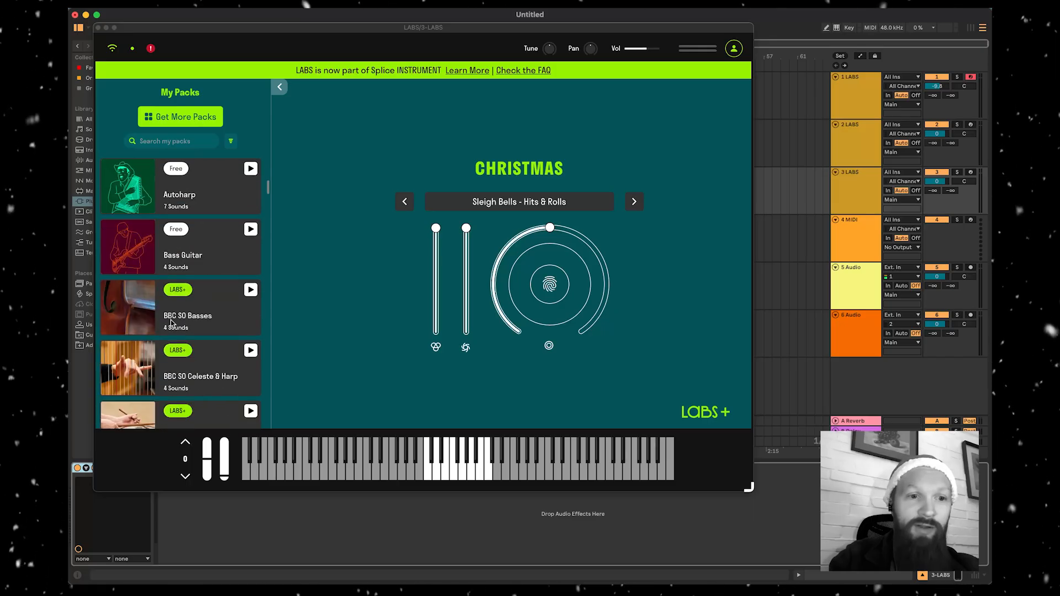
pyautogui.scroll(-5, 193, 272)
pyautogui.click(182, 383)
pyautogui.click(161, 260)
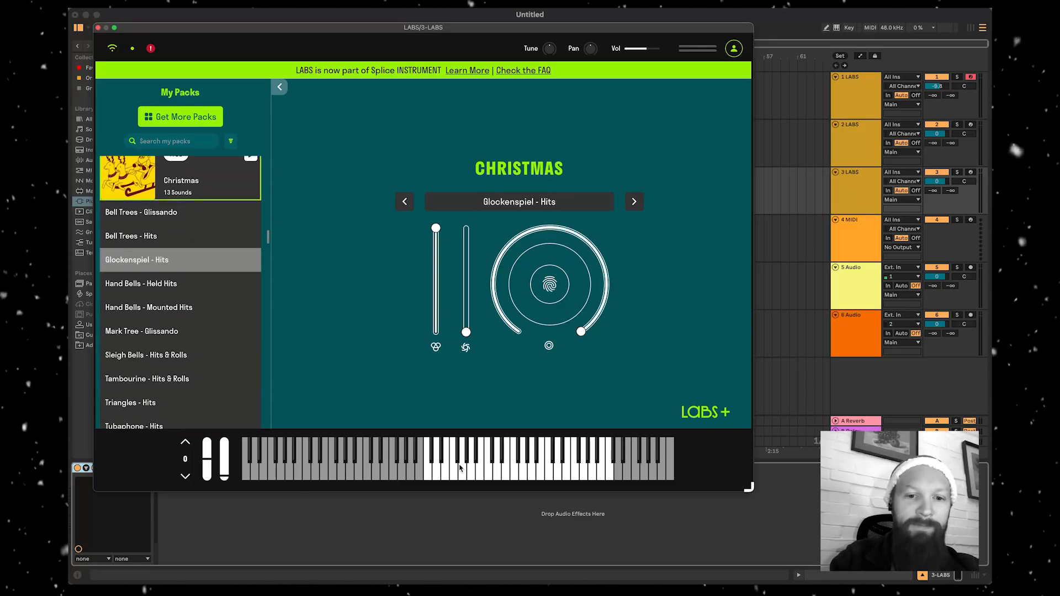
pyautogui.click(99, 27)
# - Insert an empty MIDI clip on the third LABS track and add a C3 note at its start
pyautogui.press('super+shift+m')
pyautogui.doubleClick(234, 355)
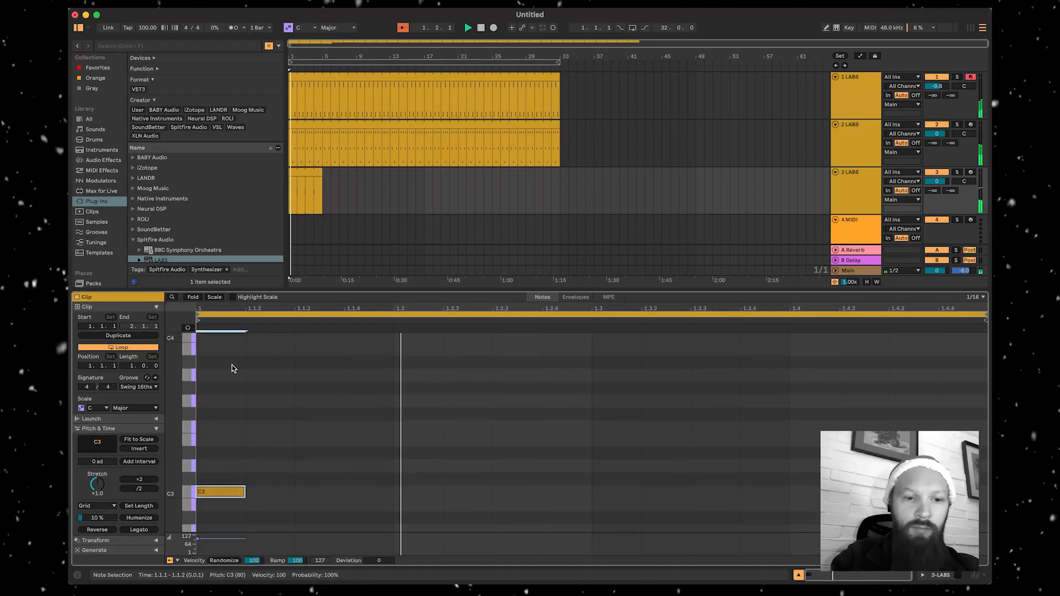
pyautogui.click(232, 368)
# - Set the glockenspiel clip's loop length to 4 bars
pyautogui.scroll(1, 232, 368)
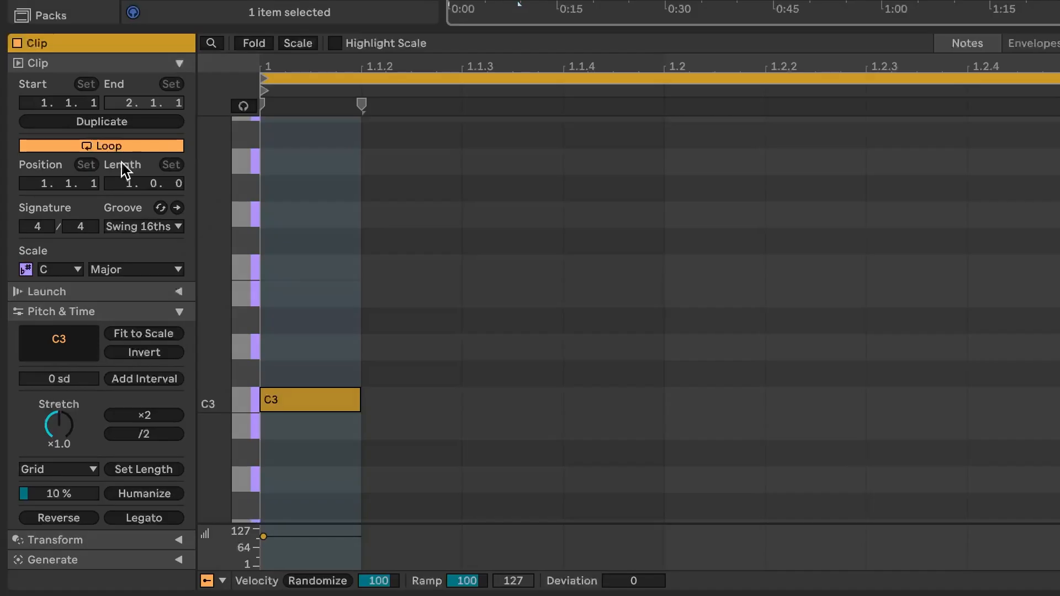
pyautogui.click(133, 366)
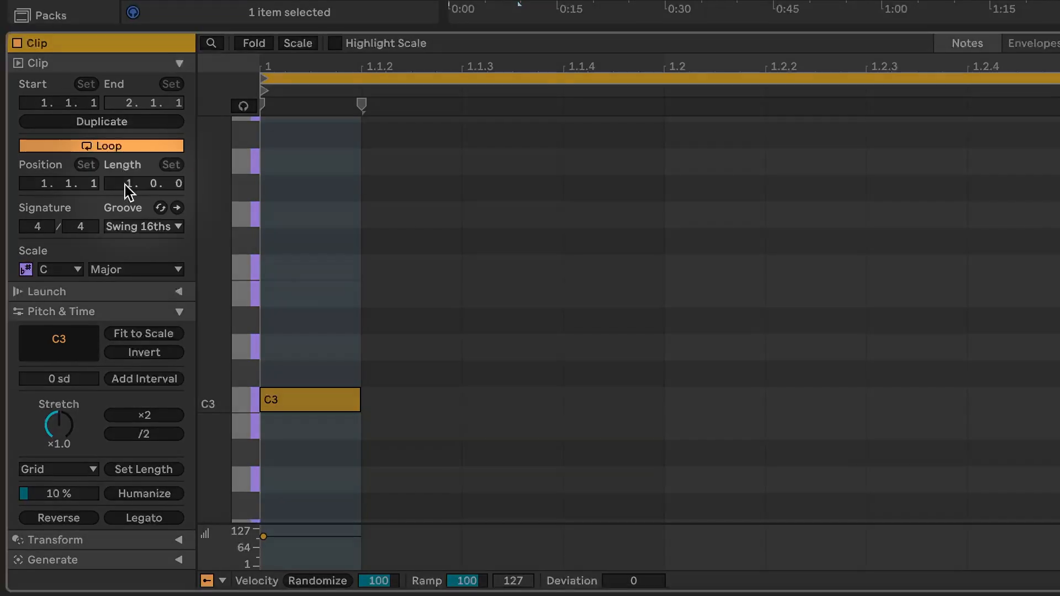
pyautogui.write('4')
pyautogui.press('Return')
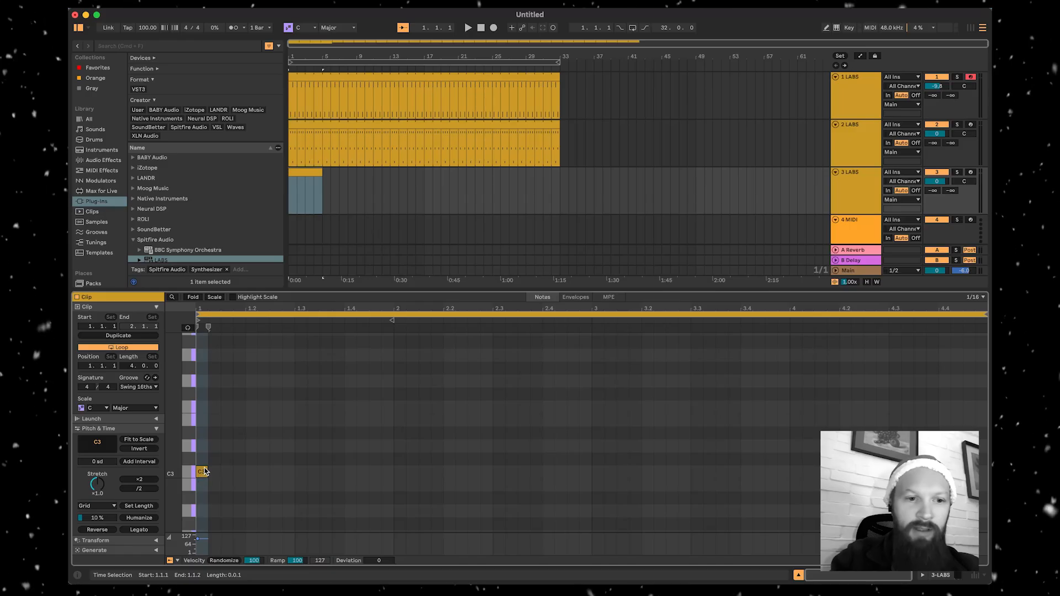
# - Add an F3 note at the start of bar 2 and a D3 note at the start of bar 3 during playback
pyautogui.click(203, 471)
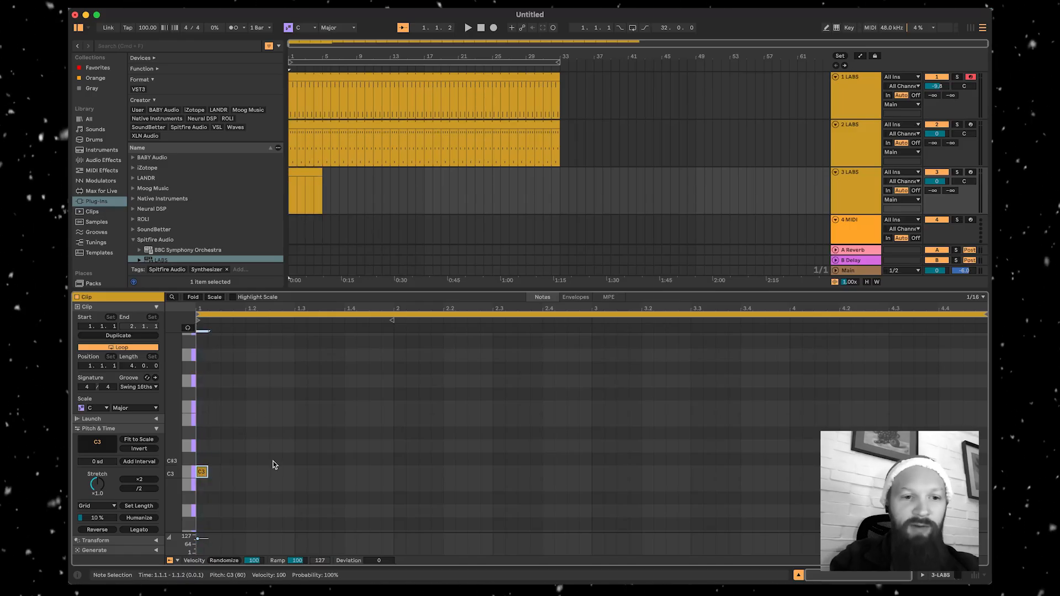
pyautogui.press('space')
pyautogui.doubleClick(398, 408)
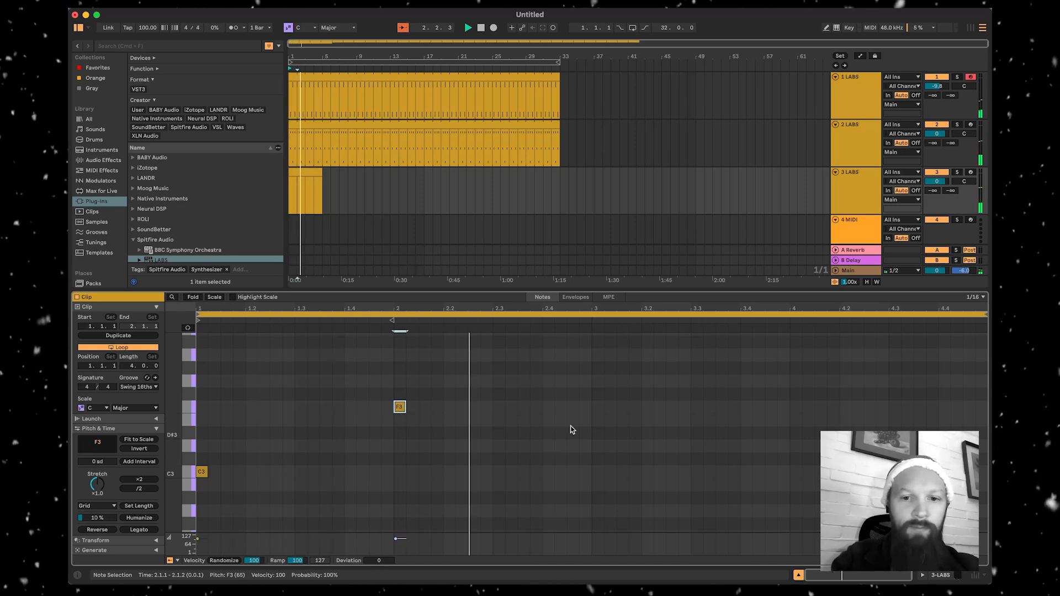
pyautogui.doubleClick(599, 433)
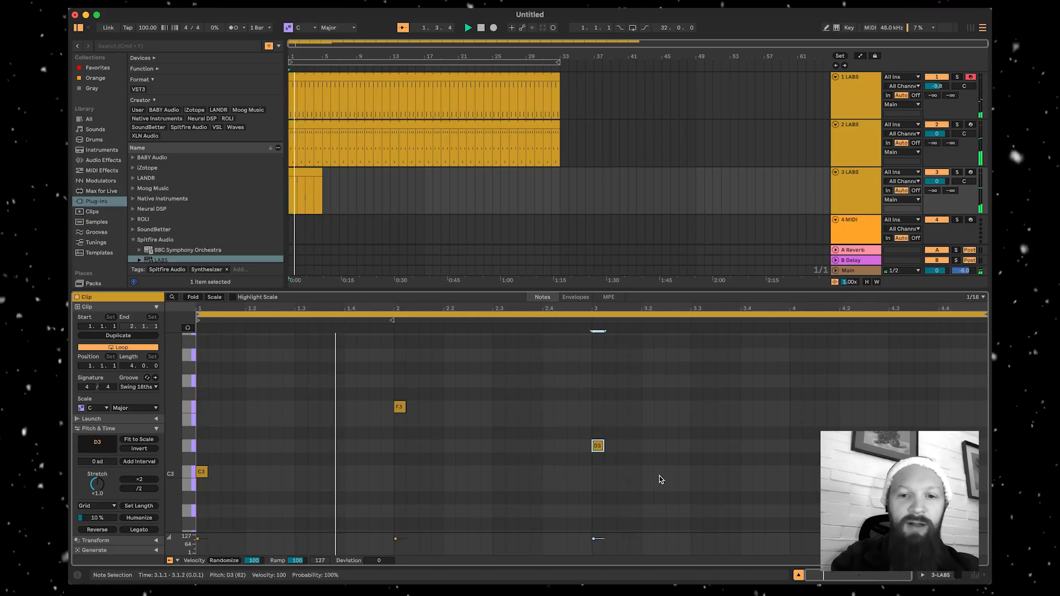
pyautogui.scroll(-3, 619, 417)
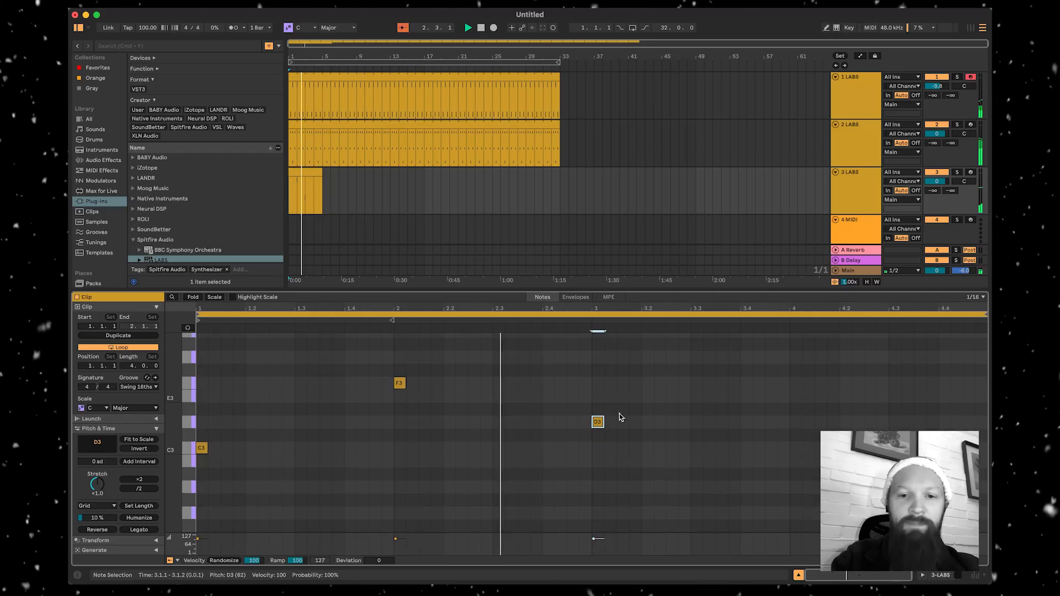
pyautogui.doubleClick(796, 476)
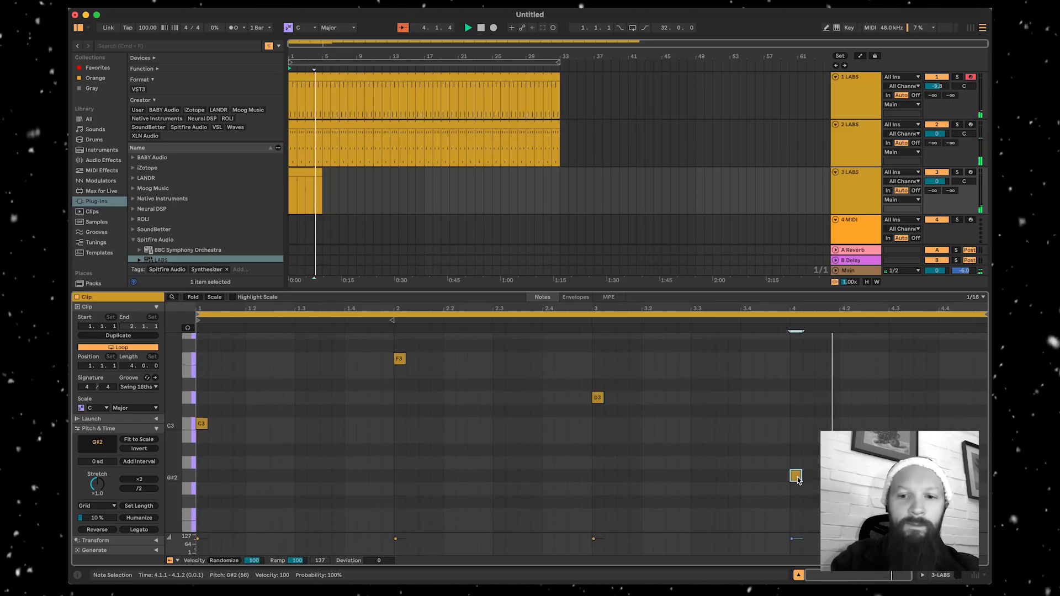
pyautogui.doubleClick(796, 479)
pyautogui.press('space')
pyautogui.scroll(3, 614, 361)
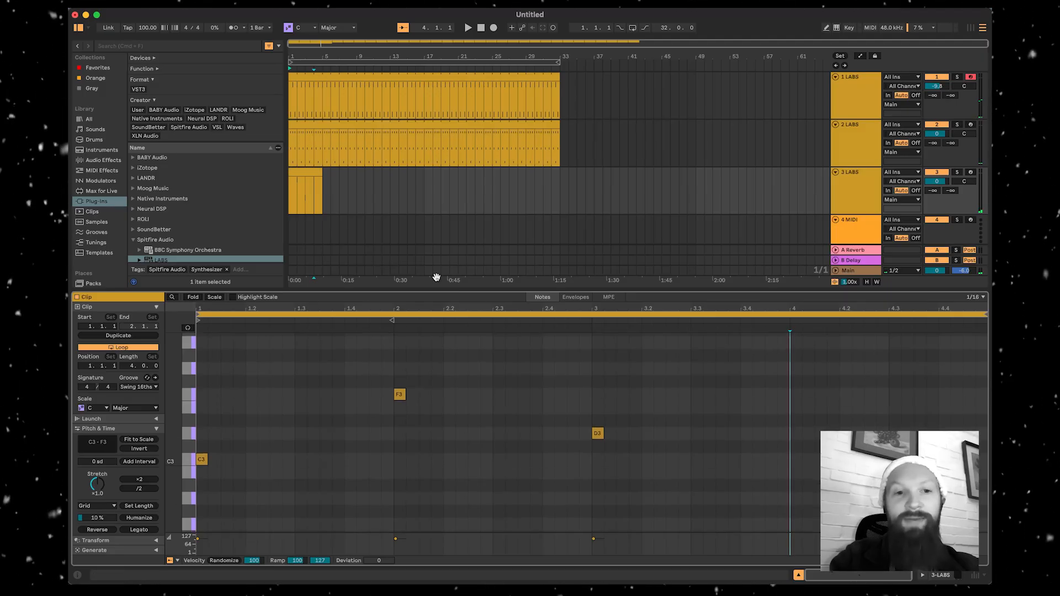
# - Try Dm Awe, then load C Wistfulness from the Cello Moods pack on the fourth LABS track and close the plug-in window
pyautogui.press('super+alt+l')
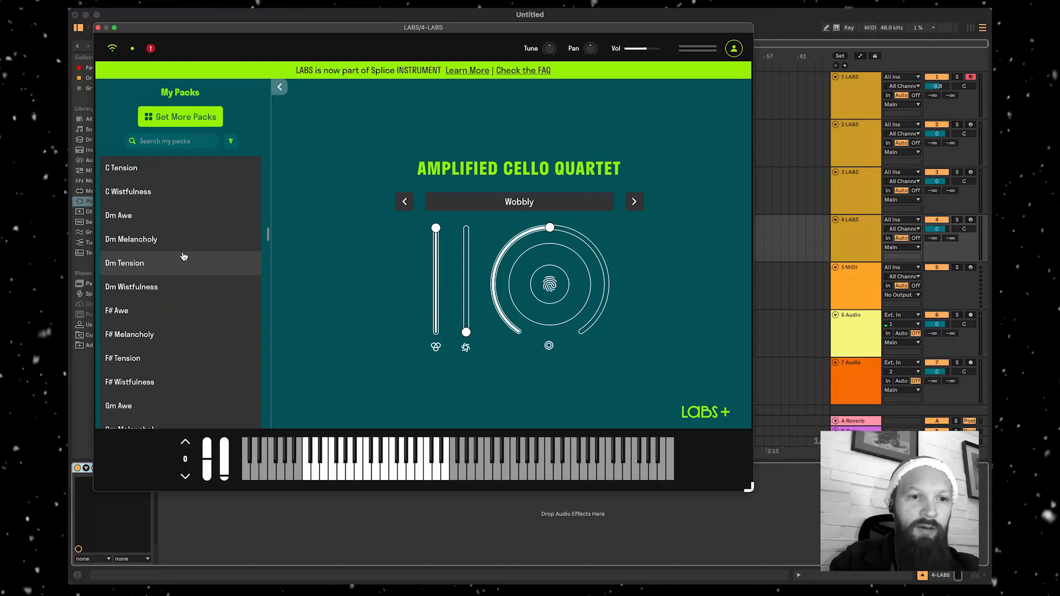
pyautogui.click(154, 217)
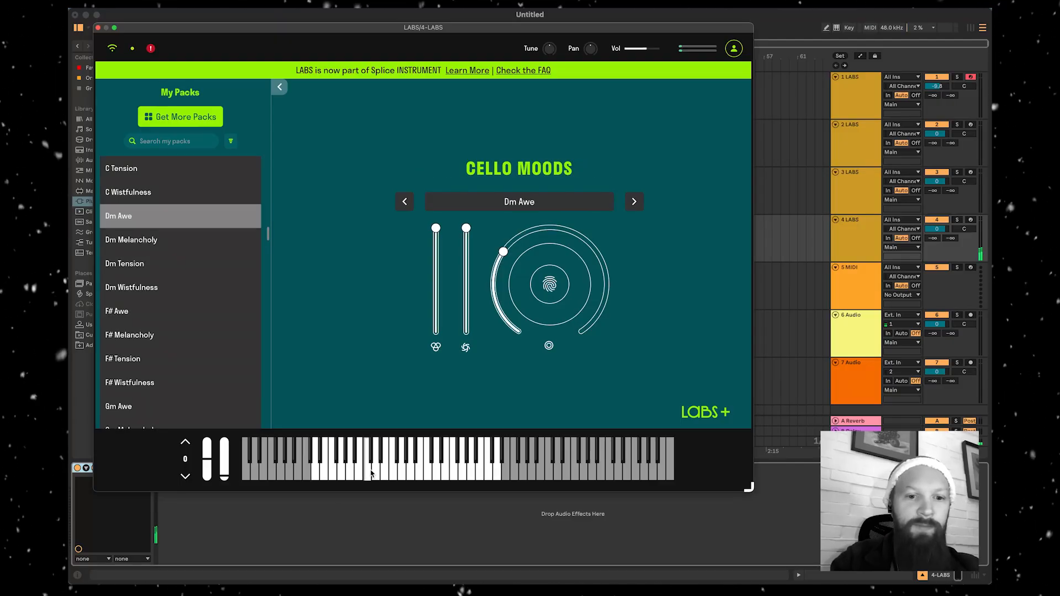
pyautogui.click(199, 193)
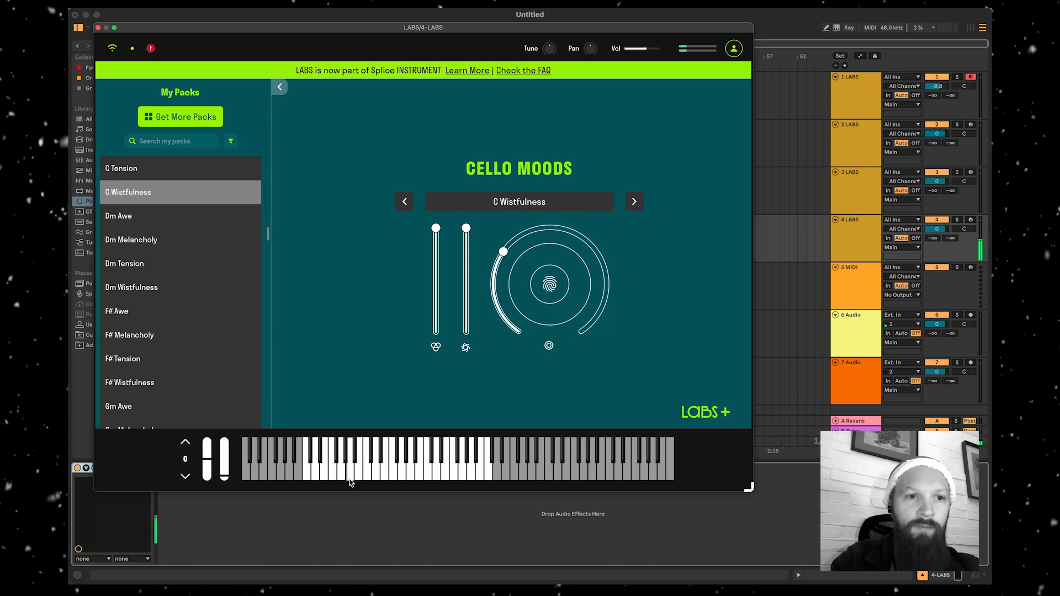
pyautogui.click(98, 28)
# - Copy the third track's glockenspiel clip onto the fourth LABS track and lengthen its notes to one bar each
pyautogui.click(296, 172)
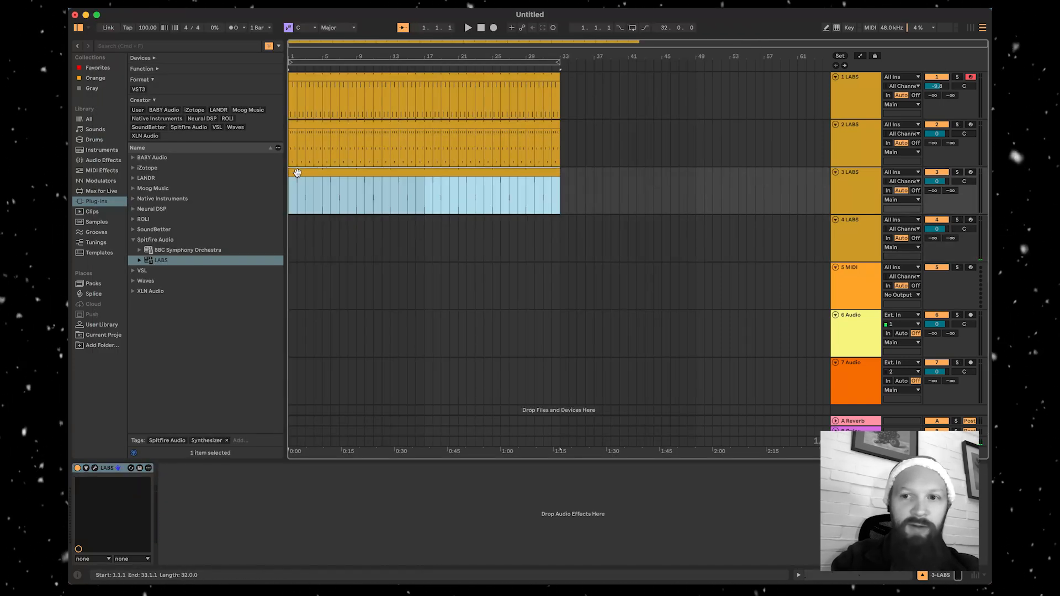
pyautogui.moveTo(313, 174); pyautogui.dragTo(312, 221)
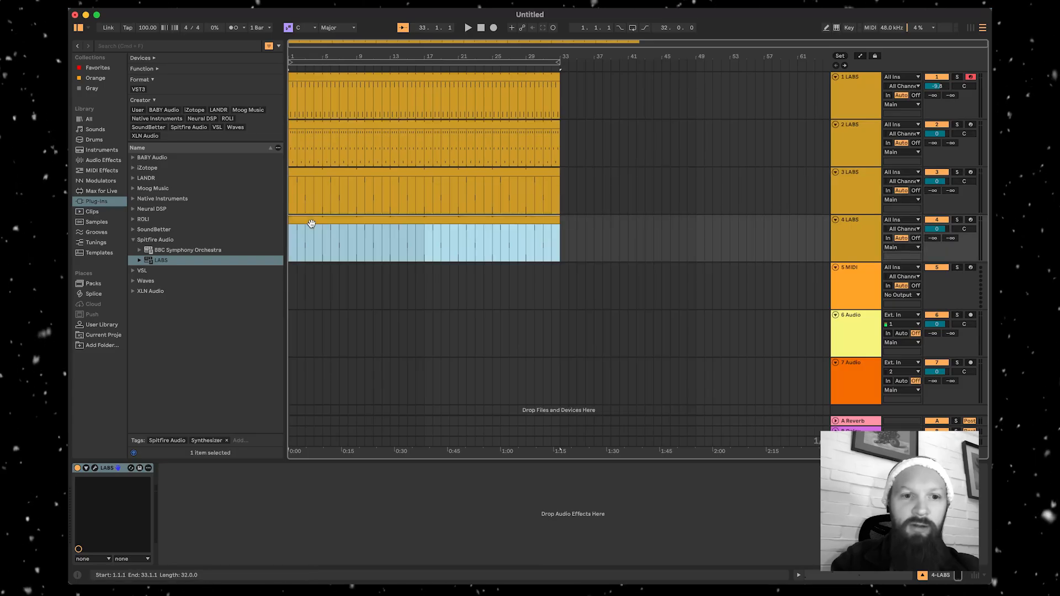
pyautogui.doubleClick(312, 220)
pyautogui.moveTo(669, 530); pyautogui.dragTo(392, 461)
pyautogui.click(466, 27)
pyautogui.click(530, 436)
pyautogui.scroll(-1, 525, 462)
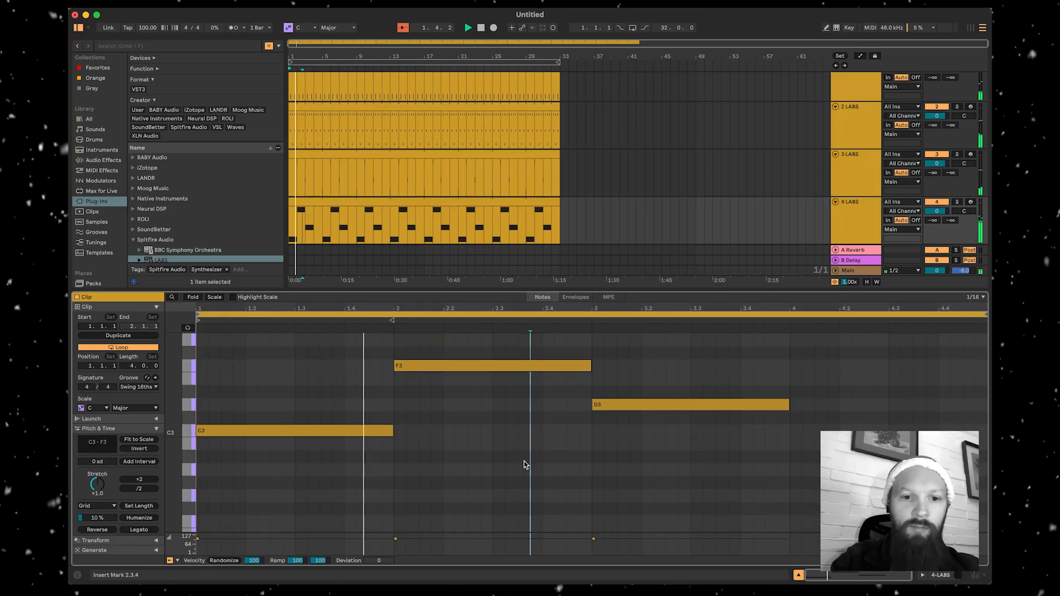
# - Transpose all notes in the fourth track's cello clip down two octaves to C1, F1 and D1
pyautogui.press('super+a')
pyautogui.scroll(-3, 218, 375)
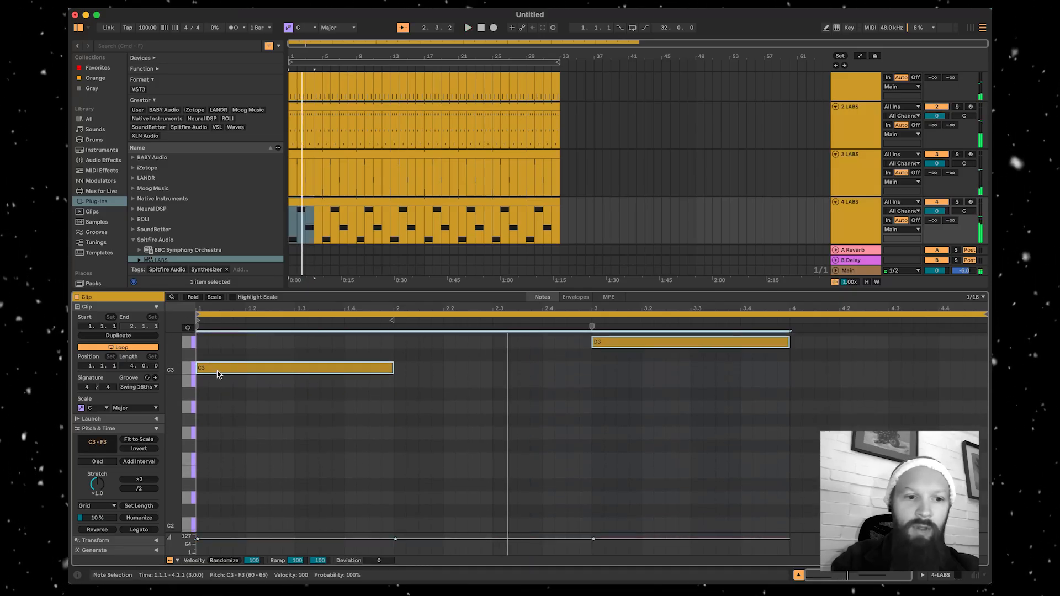
pyautogui.hotkey('shift', 'Down')
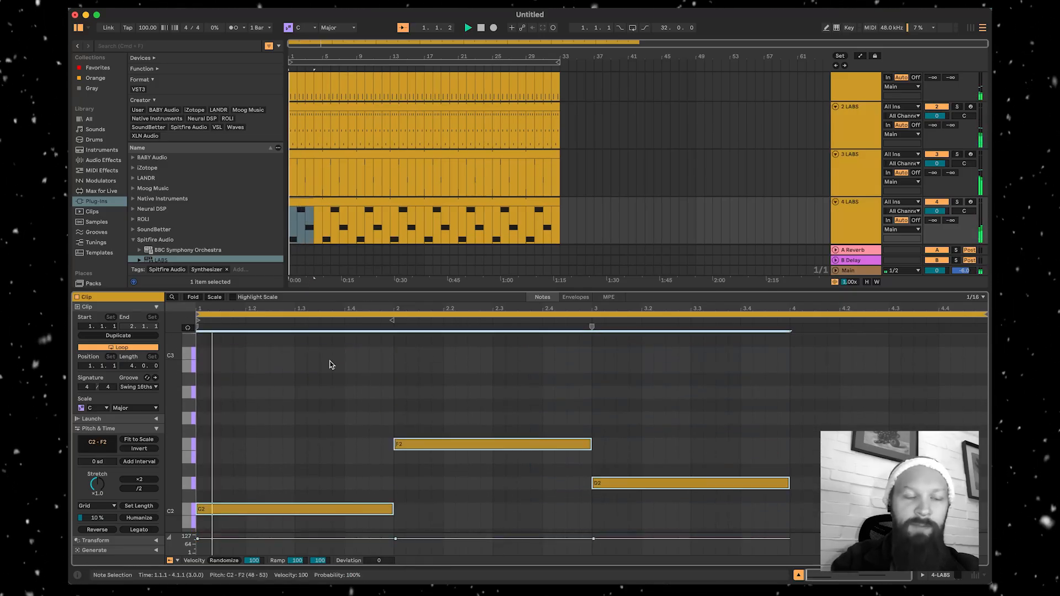
pyautogui.scroll(-3, 337, 397)
pyautogui.hotkey('shift', 'Down')
pyautogui.press('space')
pyautogui.scroll(-3, 315, 433)
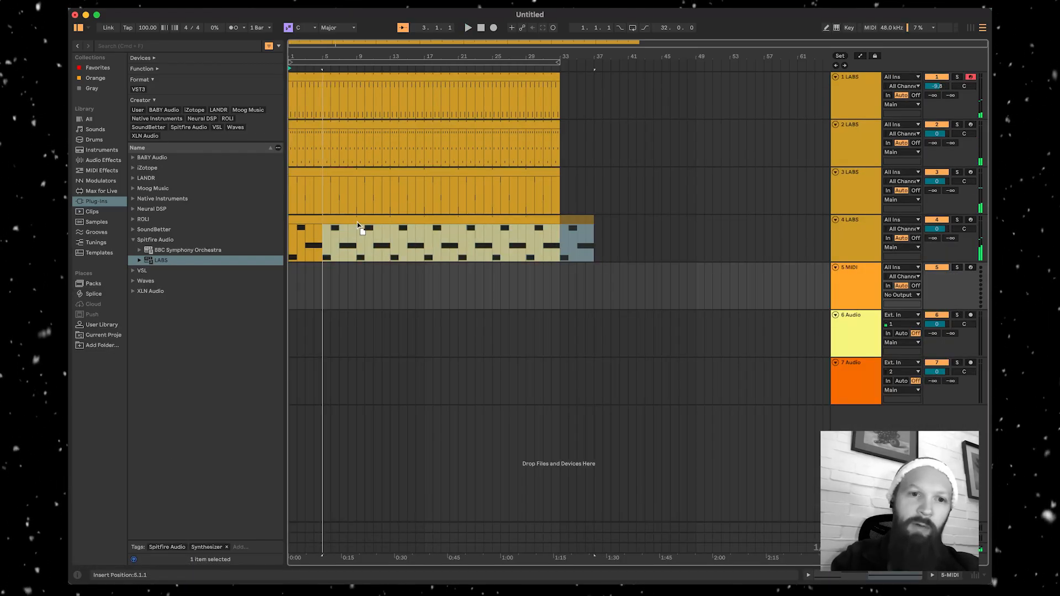
# - Move the cello clip to start at bar 5 and duplicate the fourth LABS track
pyautogui.moveTo(356, 224); pyautogui.dragTo(357, 224)
pyautogui.rightClick(851, 241)
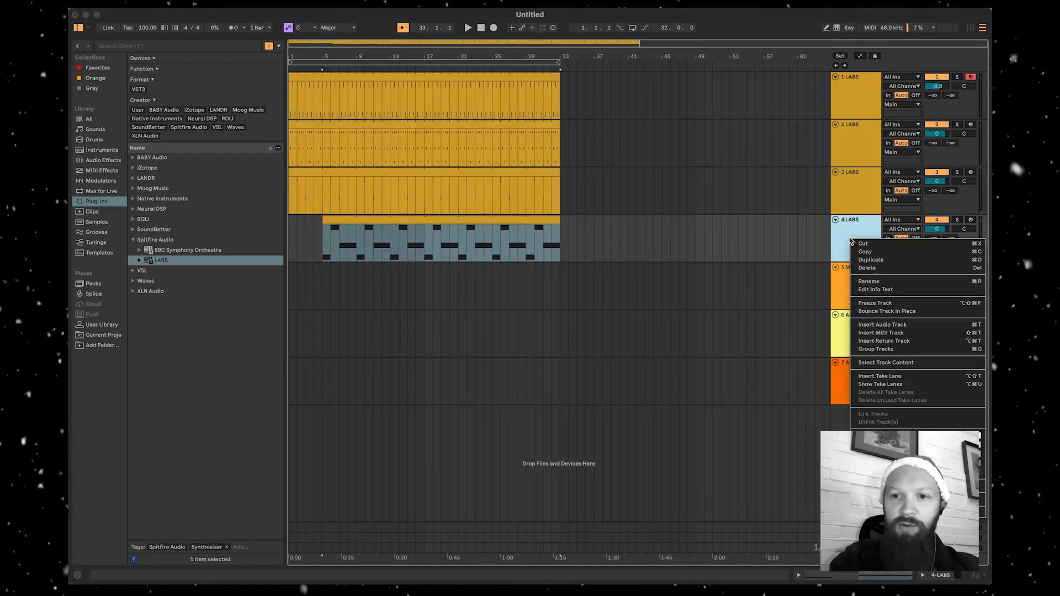
pyautogui.click(869, 260)
# - Choose another sound from the LABS packs on the duplicated fifth track
pyautogui.click(867, 298)
pyautogui.scroll(-10, 197, 266)
pyautogui.click(192, 287)
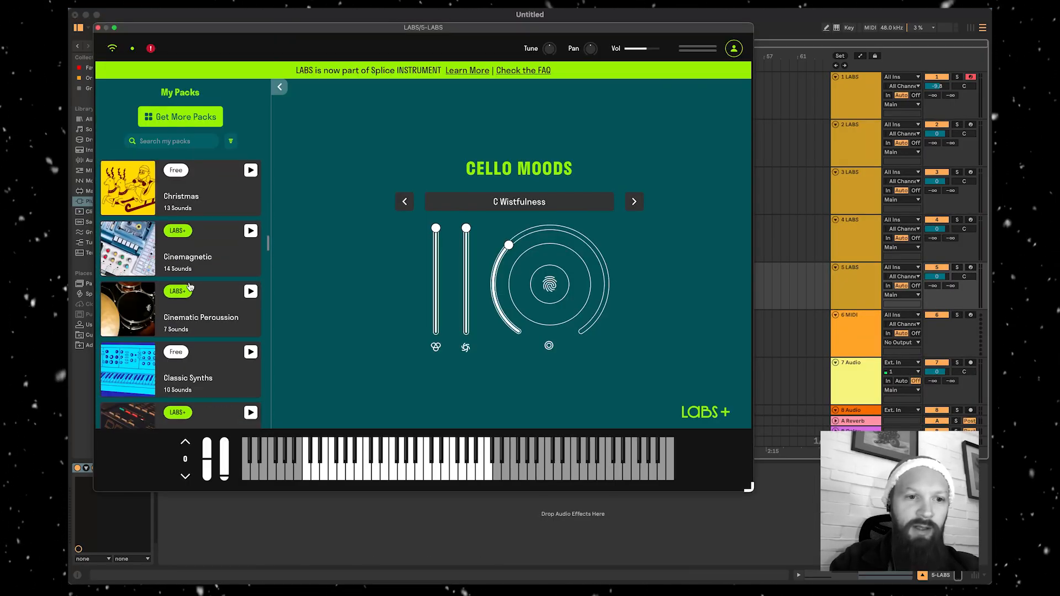
pyautogui.click(158, 235)
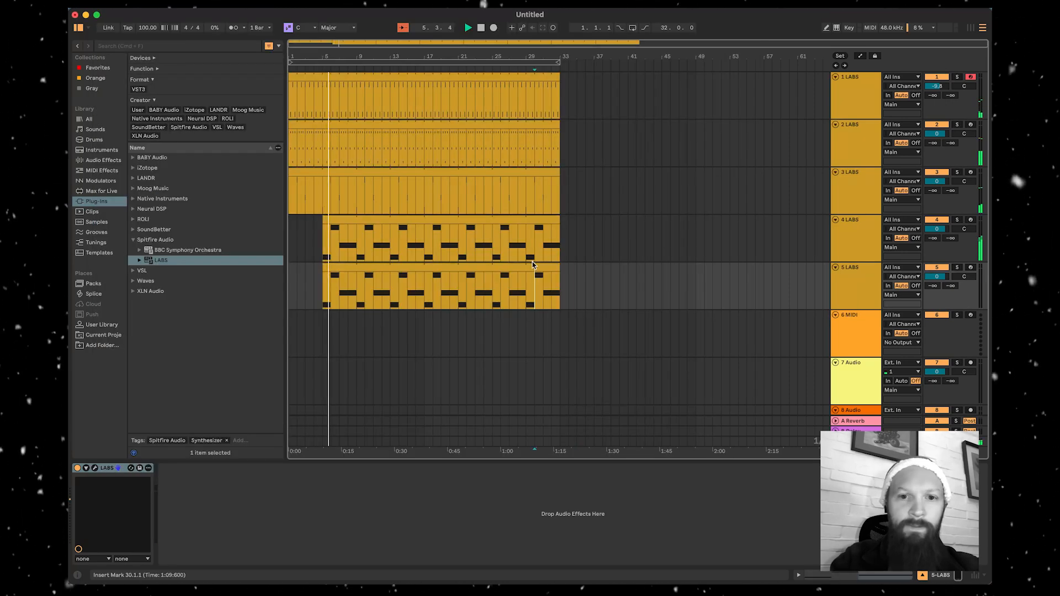
# - Transpose all notes in the fifth track's clip up two octaves to C3, F3 and D3 and play them back
pyautogui.doubleClick(521, 264)
pyautogui.click(230, 462)
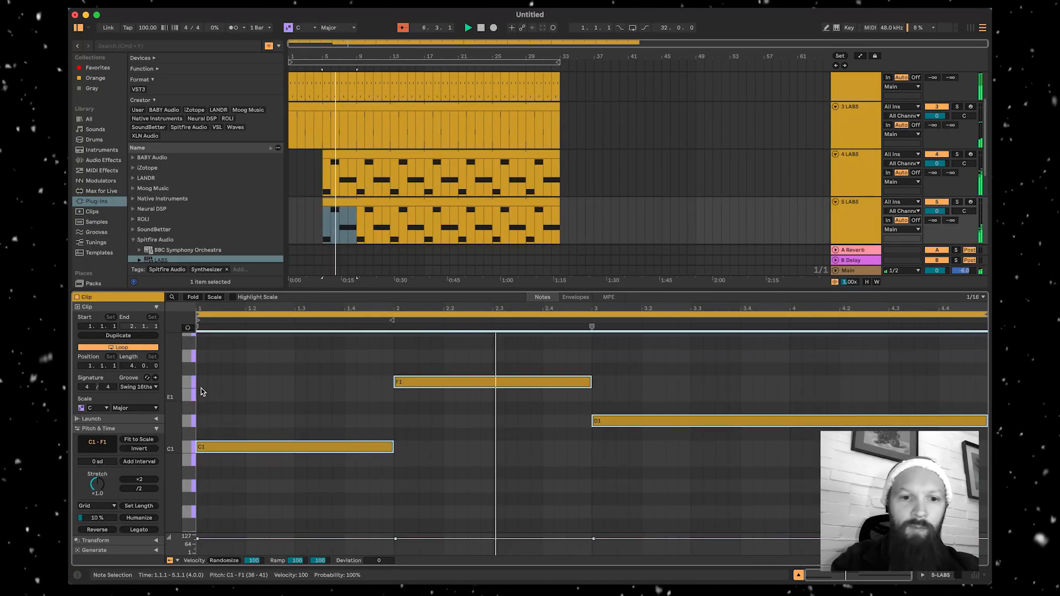
pyautogui.moveTo(221, 525); pyautogui.dragTo(225, 374)
pyautogui.scroll(3, 220, 485)
pyautogui.moveTo(219, 521); pyautogui.dragTo(217, 377)
pyautogui.press('space')
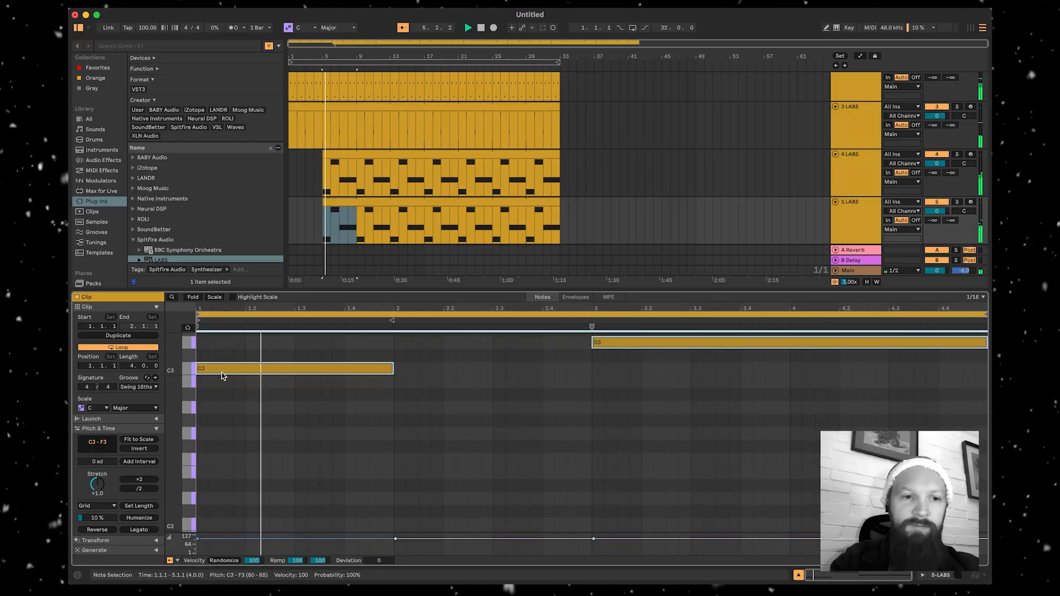
pyautogui.scroll(5, 221, 374)
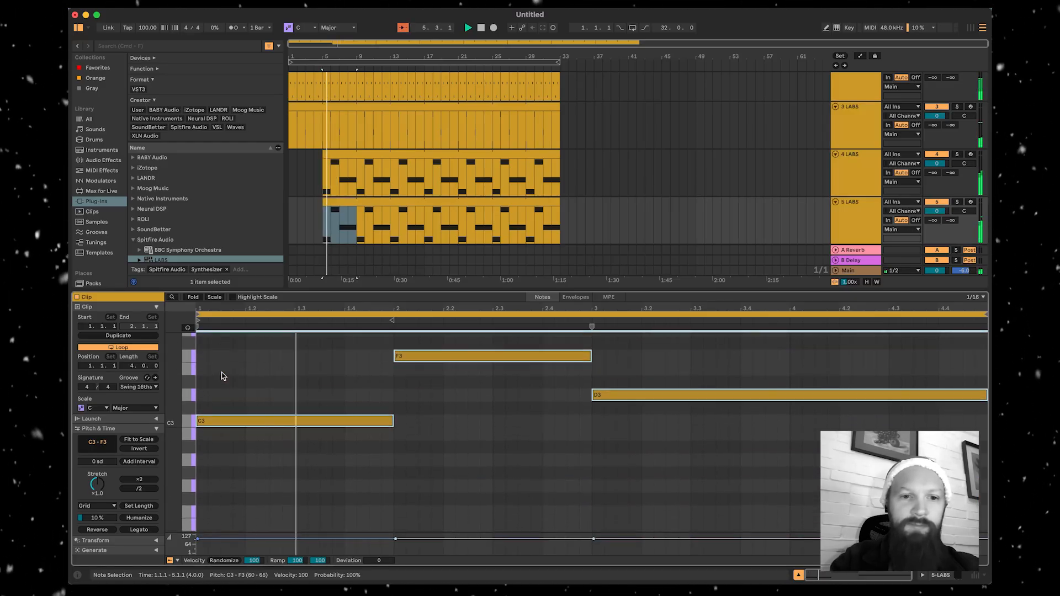
# - Raise the fifth track's last note from bar 3 of the clip to A3
pyautogui.click(344, 413)
pyautogui.moveTo(658, 462); pyautogui.dragTo(660, 378)
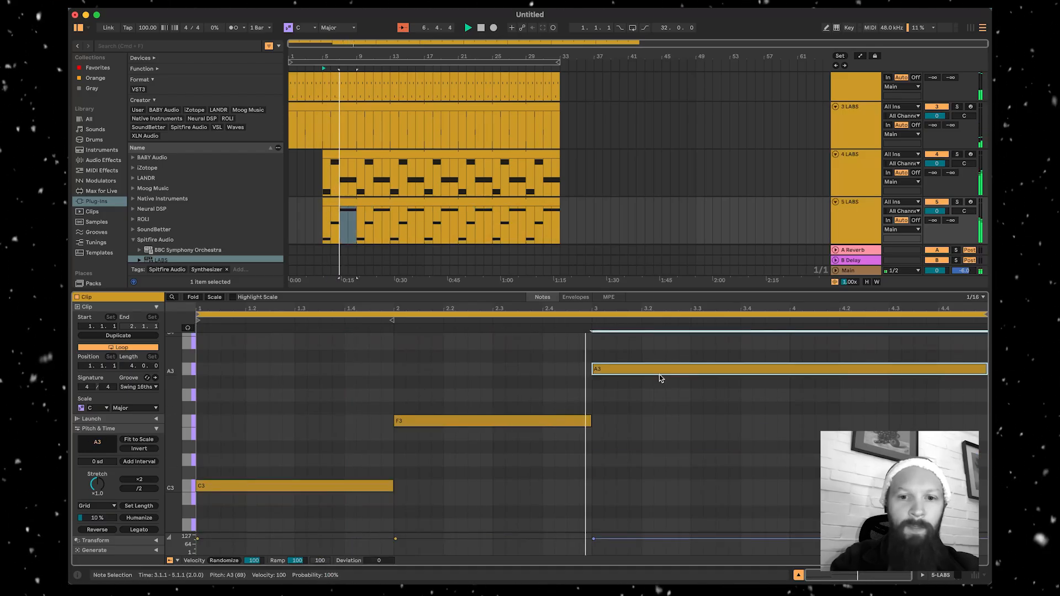
pyautogui.scroll(2, 661, 378)
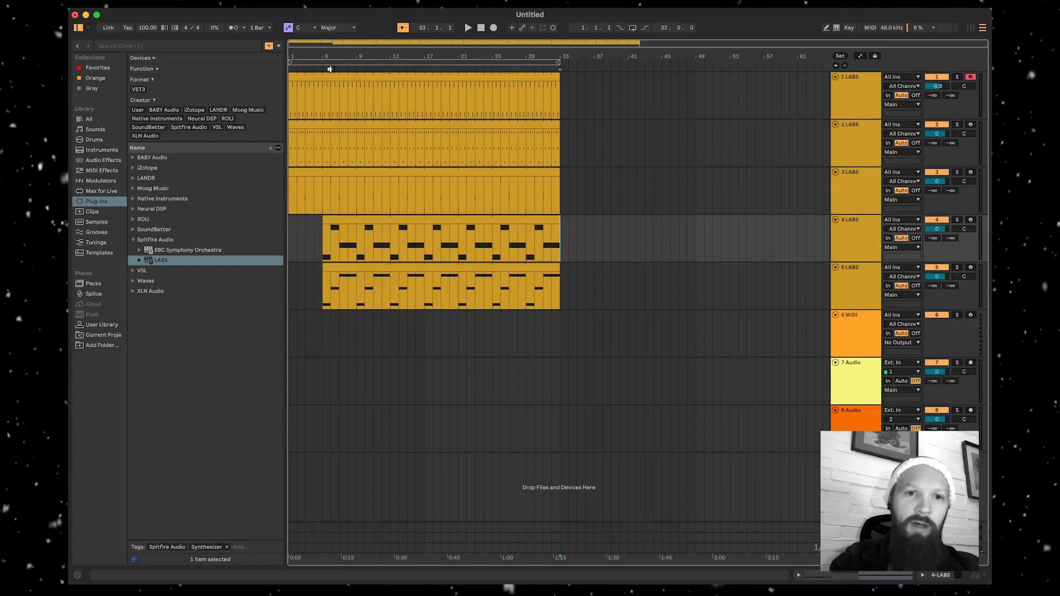
# - Shorten the clips on the fourth and fifth LABS tracks so both end at bar 9
pyautogui.moveTo(560, 223); pyautogui.dragTo(351, 217)
pyautogui.moveTo(556, 268); pyautogui.dragTo(358, 272)
pyautogui.click(373, 295)
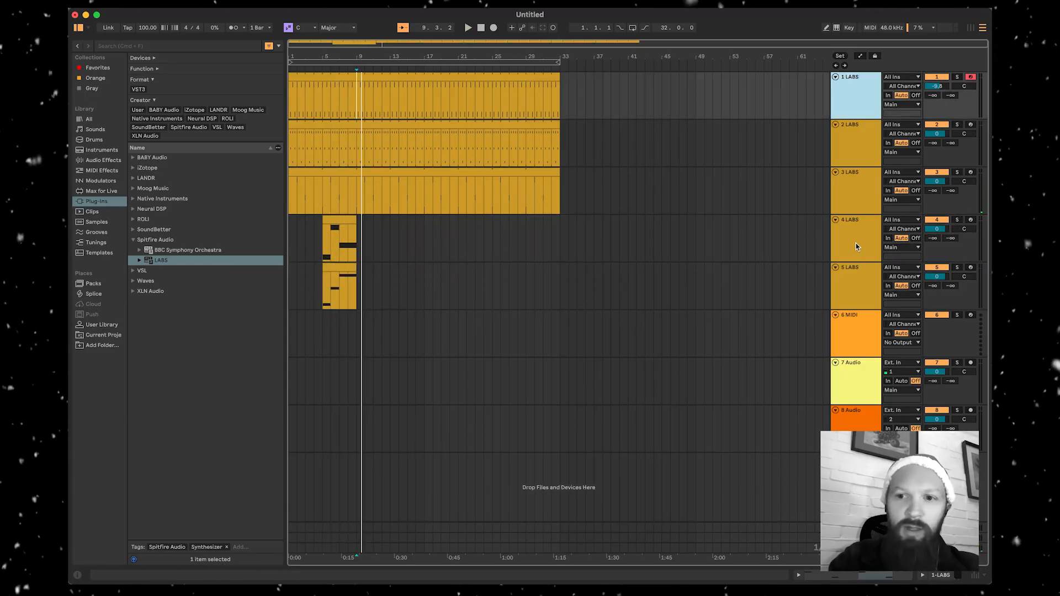
# - Duplicate the fourth LABS track and move the duplicate's clip to start at bar 9
pyautogui.click(856, 243)
pyautogui.rightClick(857, 246)
pyautogui.click(895, 266)
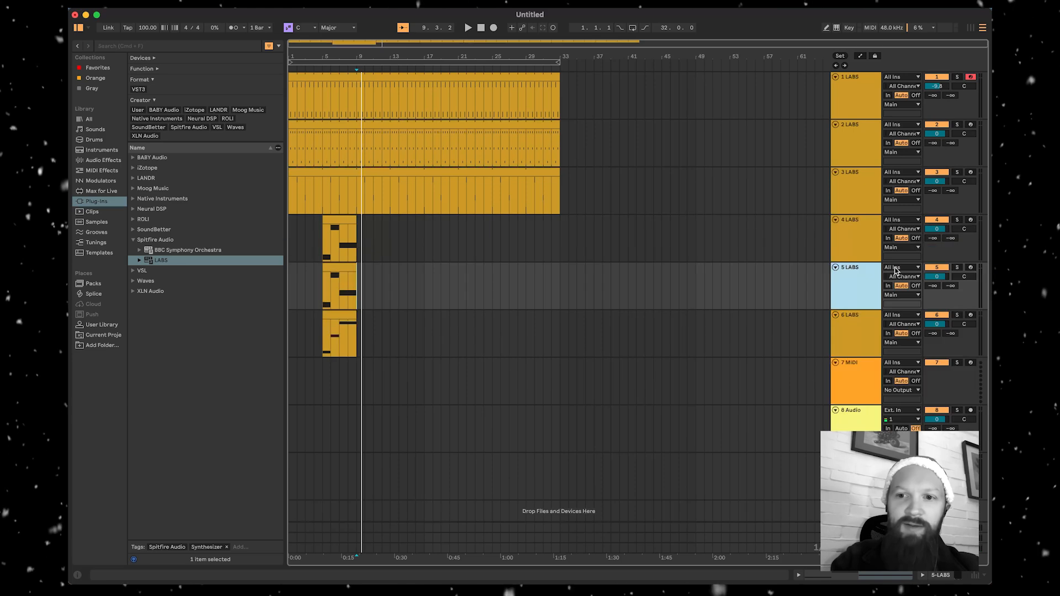
pyautogui.click(850, 283)
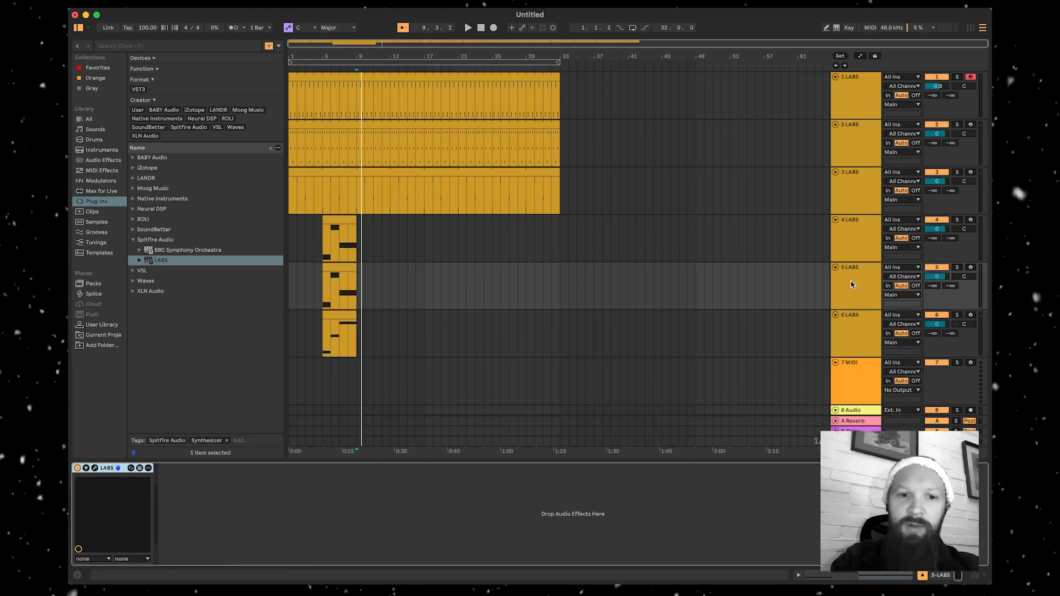
pyautogui.moveTo(338, 285); pyautogui.dragTo(372, 284)
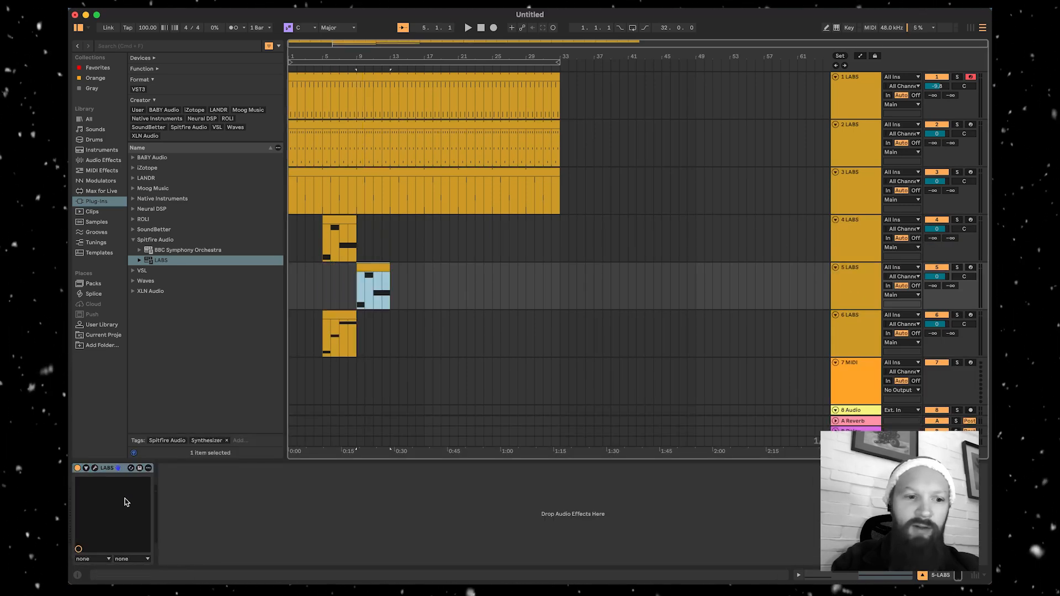
# - Load Short from the Epic Strings pack on the fifth LABS track and close the plug-in window
pyautogui.click(95, 470)
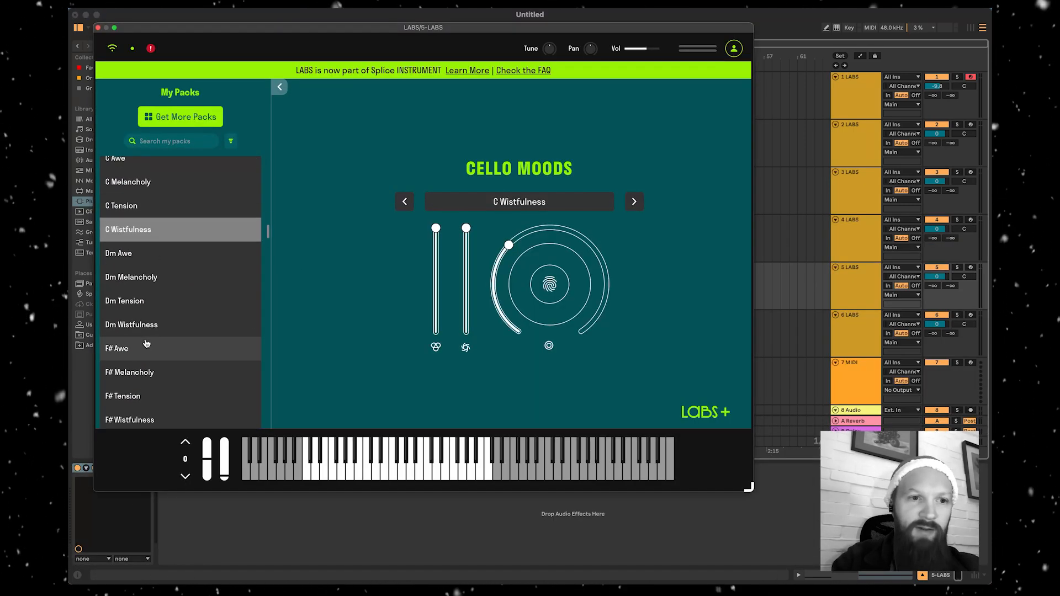
pyautogui.scroll(-12, 147, 343)
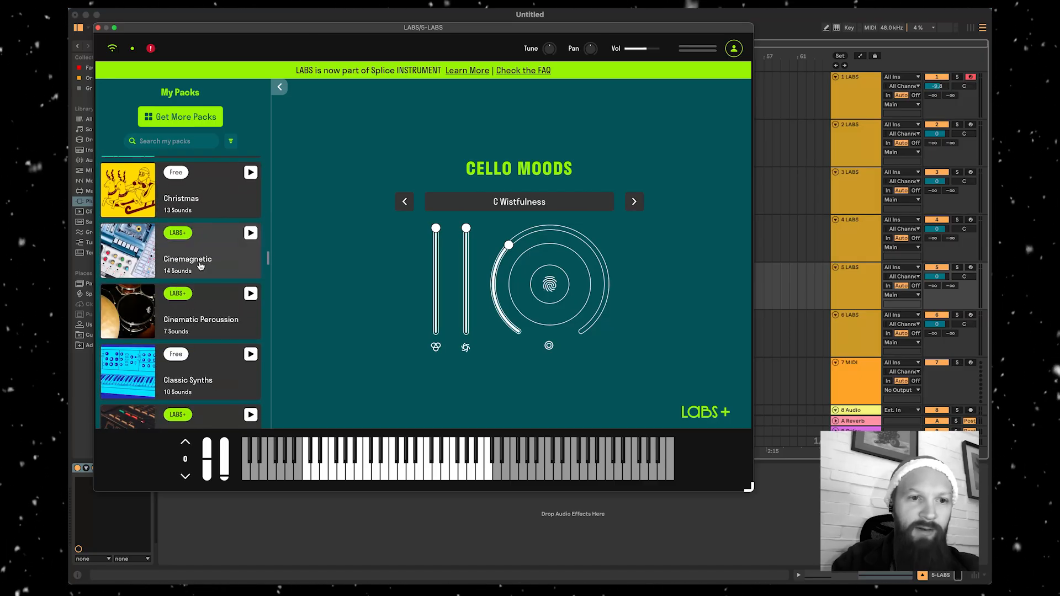
pyautogui.scroll(-3, 206, 296)
pyautogui.click(194, 216)
pyautogui.scroll(-6, 190, 265)
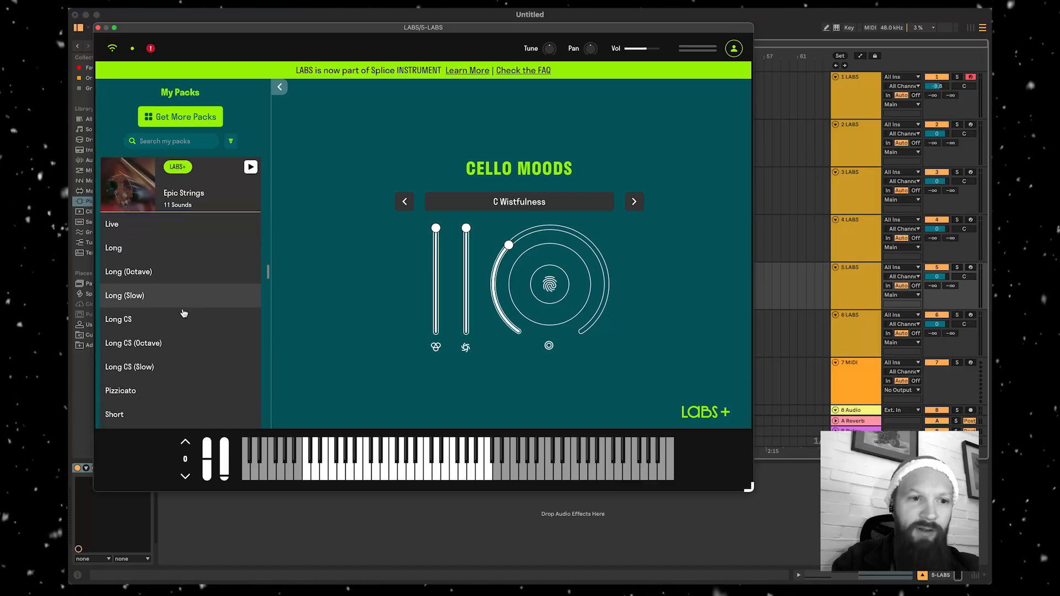
pyautogui.scroll(4, 160, 381)
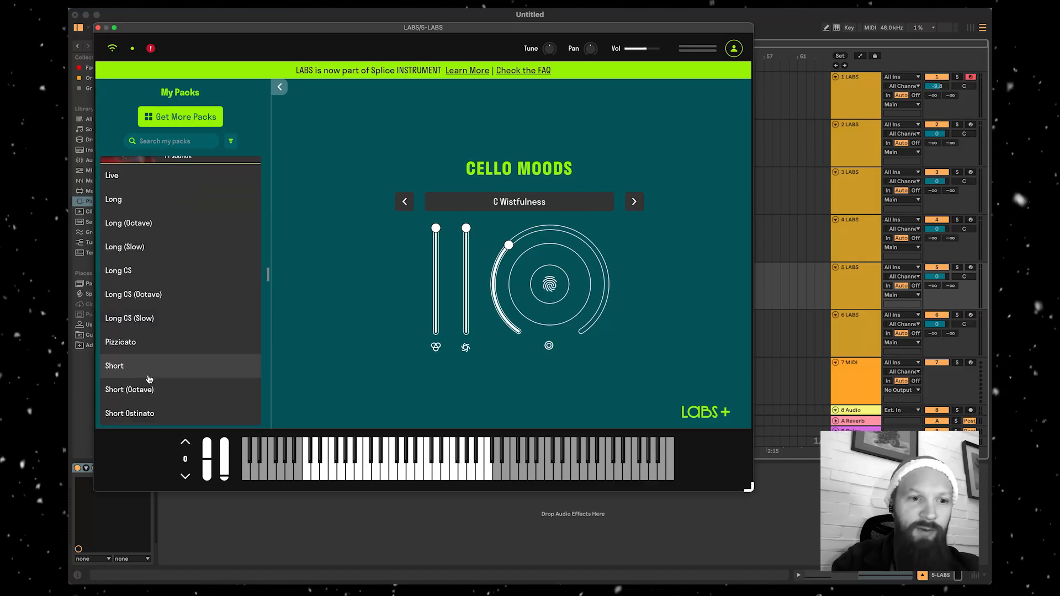
pyautogui.click(165, 378)
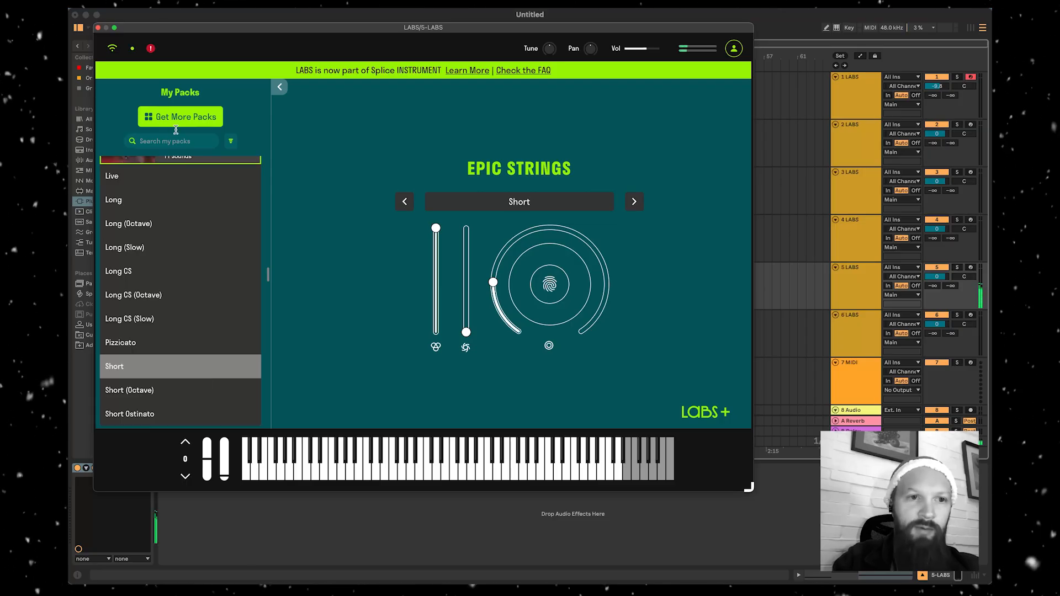
pyautogui.moveTo(100, 31); pyautogui.dragTo(99, 30)
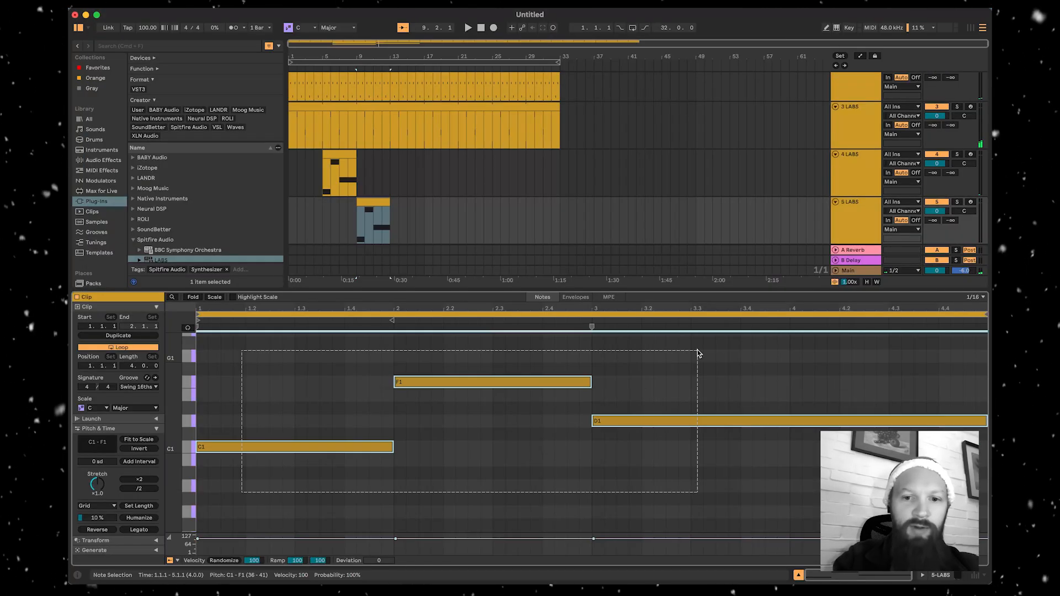
# - Turn the string clip's long notes into eighth notes repeated on every beat: C1 in bar 1, F1 in bar 2, D1 in bars 3 and 4
pyautogui.moveTo(402, 445); pyautogui.dragTo(264, 450)
pyautogui.moveTo(264, 449); pyautogui.dragTo(314, 450)
pyautogui.moveTo(313, 450); pyautogui.dragTo(356, 453)
pyautogui.moveTo(986, 421); pyautogui.dragTo(616, 421)
pyautogui.moveTo(604, 421); pyautogui.dragTo(654, 421)
pyautogui.keyDown('shift'); pyautogui.click(603, 421); pyautogui.keyUp('shift')
pyautogui.hotkey('ctrl', 'd')
pyautogui.hotkey('ctrl', 'd')
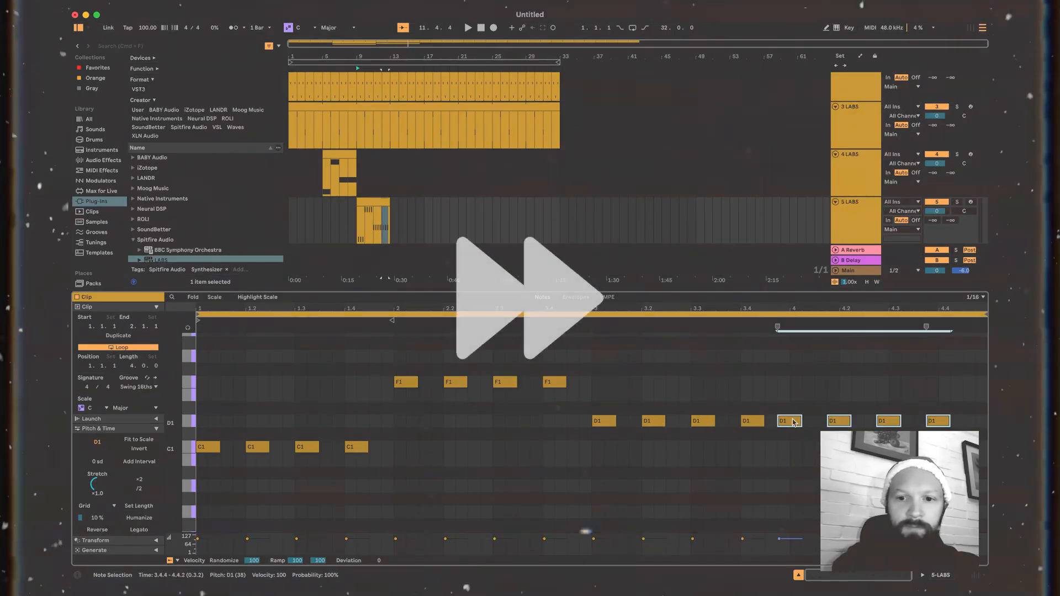
# - Play back the arrangement from bar 9 to hear the repeated string notes
pyautogui.press('space')
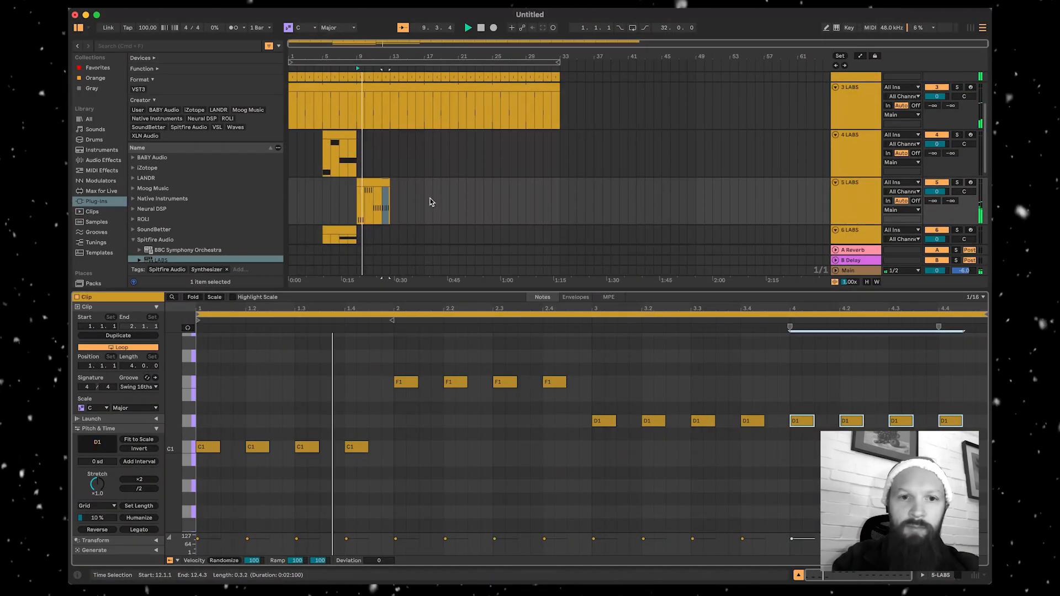
pyautogui.click(371, 182)
pyautogui.rightClick(370, 181)
pyautogui.press('Escape')
pyautogui.scroll(3, 624, 433)
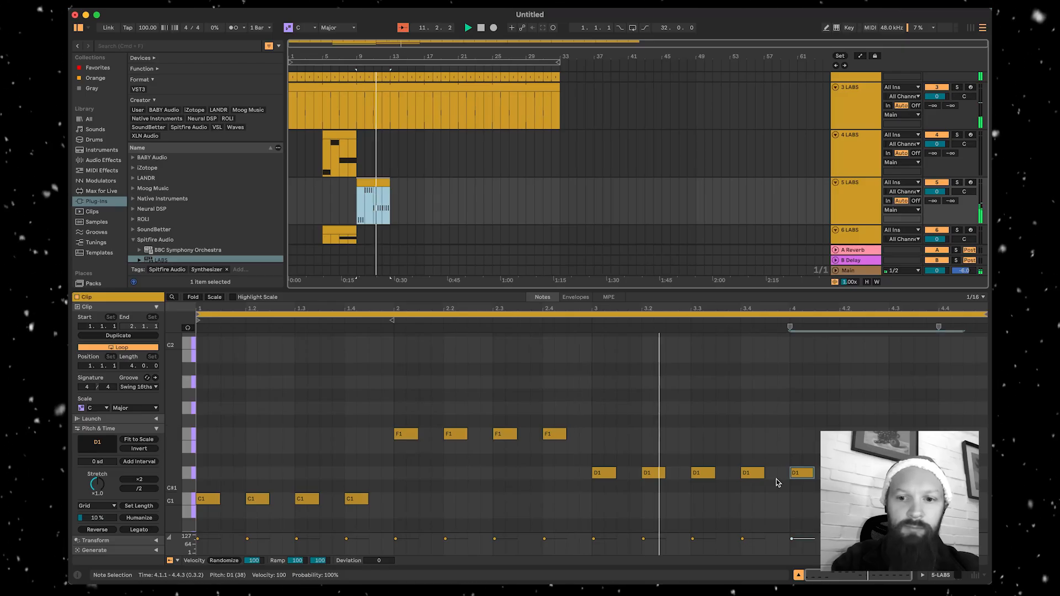
# - Raise the D1 notes in bars 3 and 4 of the sixth track's string clip to A1
pyautogui.click(687, 485)
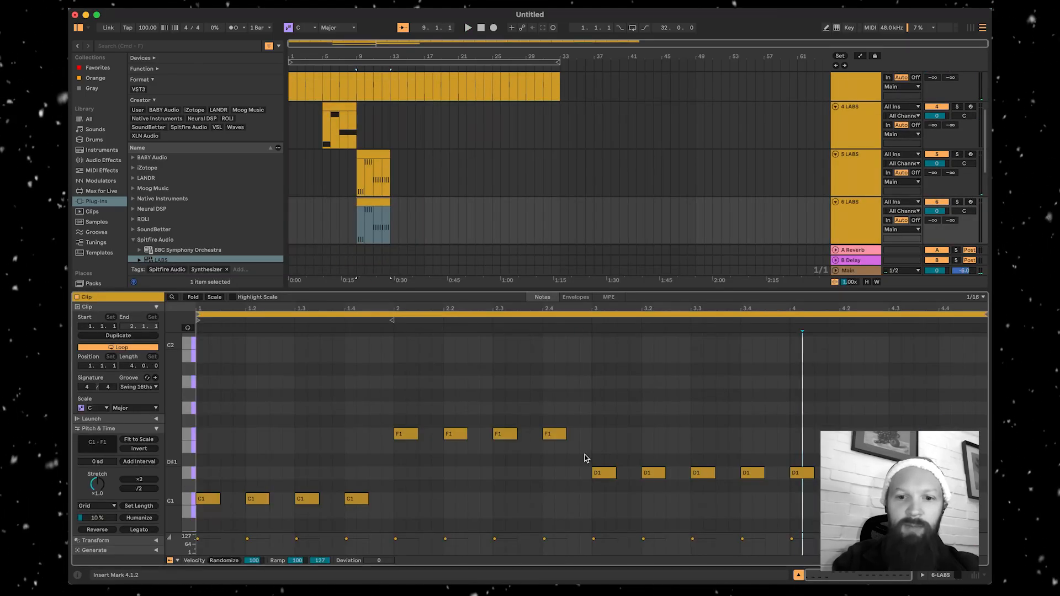
pyautogui.moveTo(585, 458); pyautogui.dragTo(825, 473)
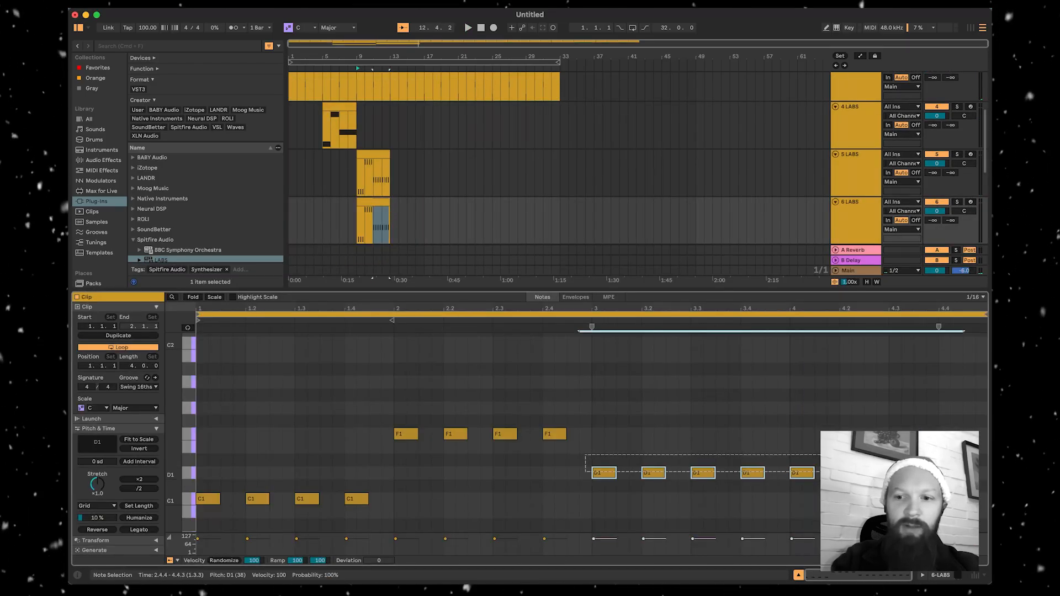
pyautogui.moveTo(600, 473); pyautogui.dragTo(600, 385)
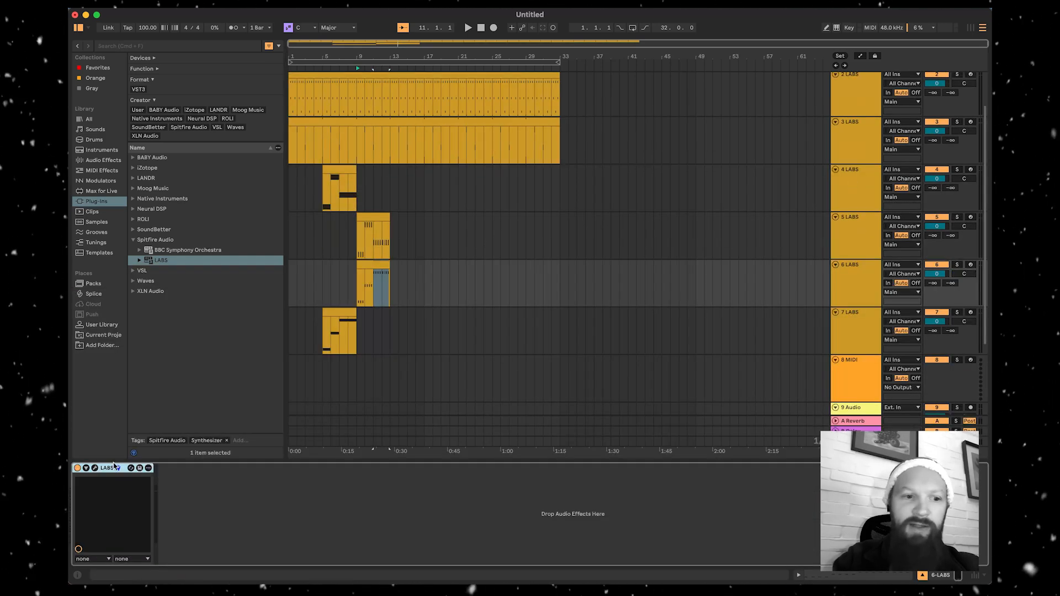
# - Switch the sixth LABS track's Epic Strings preset to Short (Octave) and close the plug-in window
pyautogui.click(95, 468)
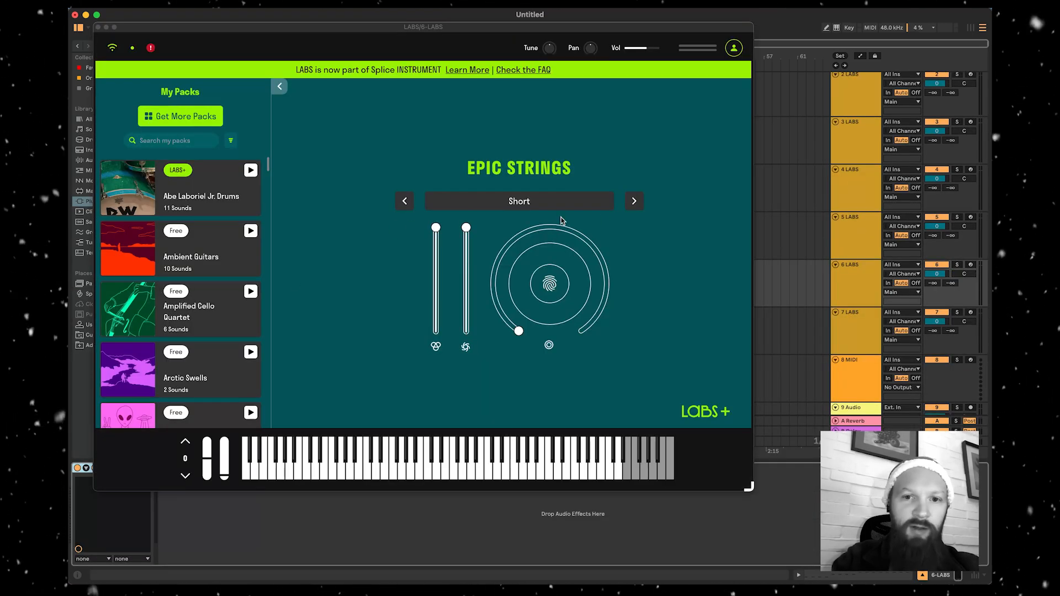
pyautogui.click(633, 202)
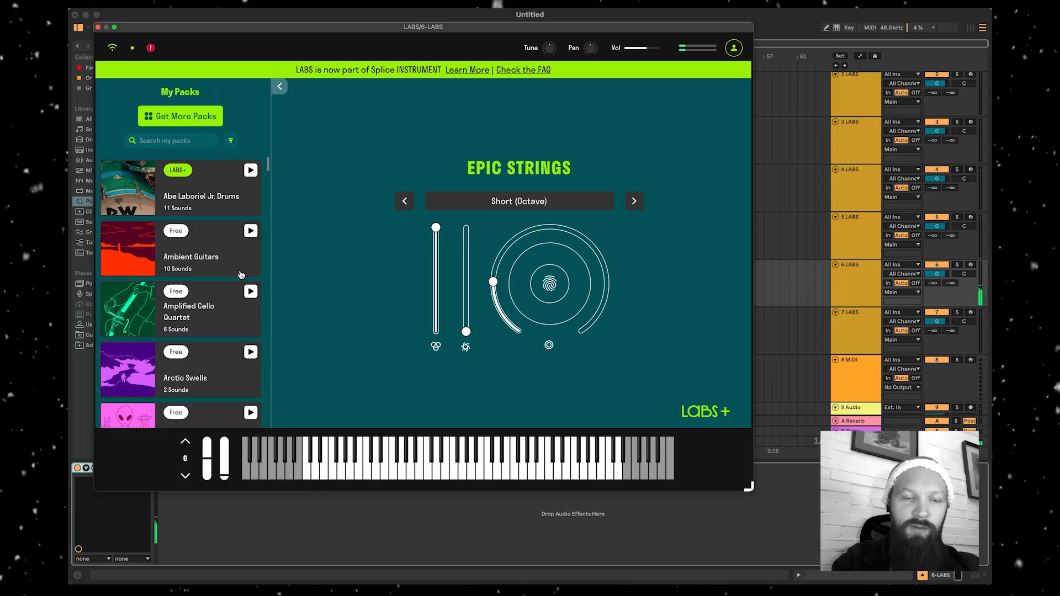
pyautogui.click(99, 27)
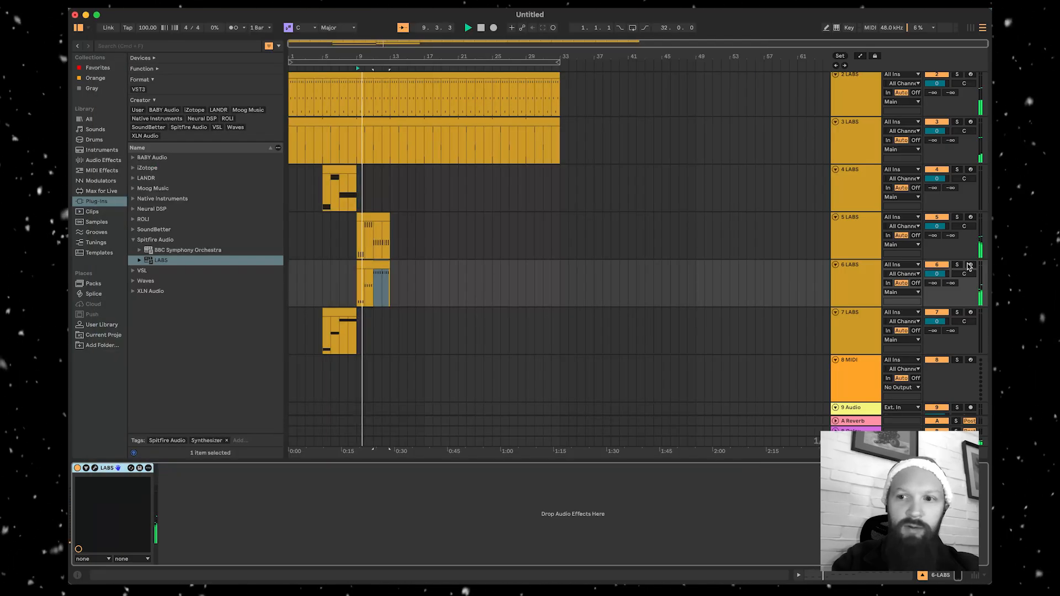
# - Duplicate bars 11 and 12 of the fifth and sixth tracks' string clips into bars 13 and 14 and play them back
pyautogui.moveTo(375, 270); pyautogui.dragTo(388, 221)
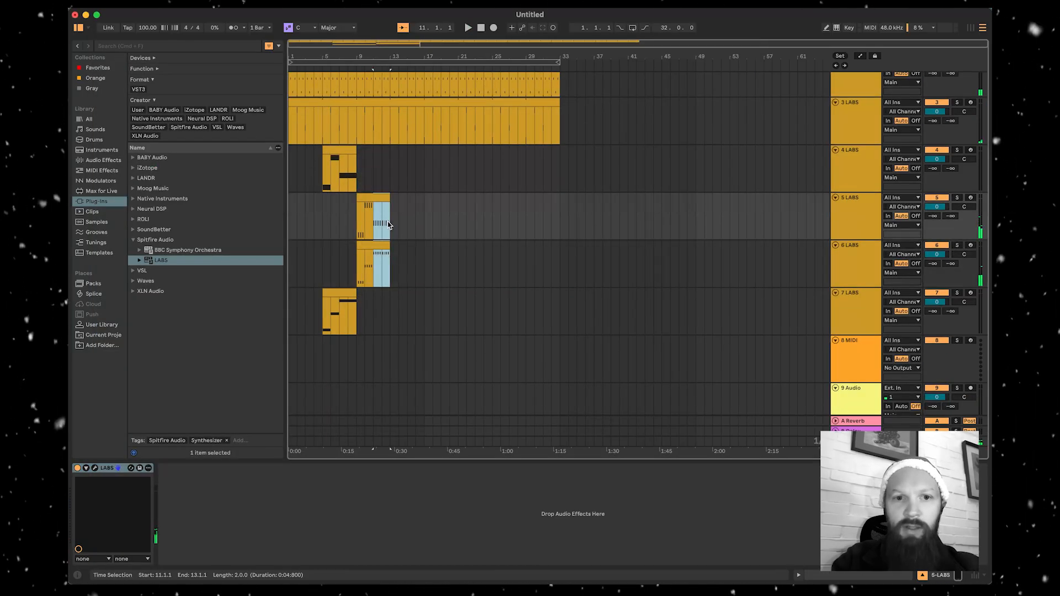
pyautogui.press('super+d')
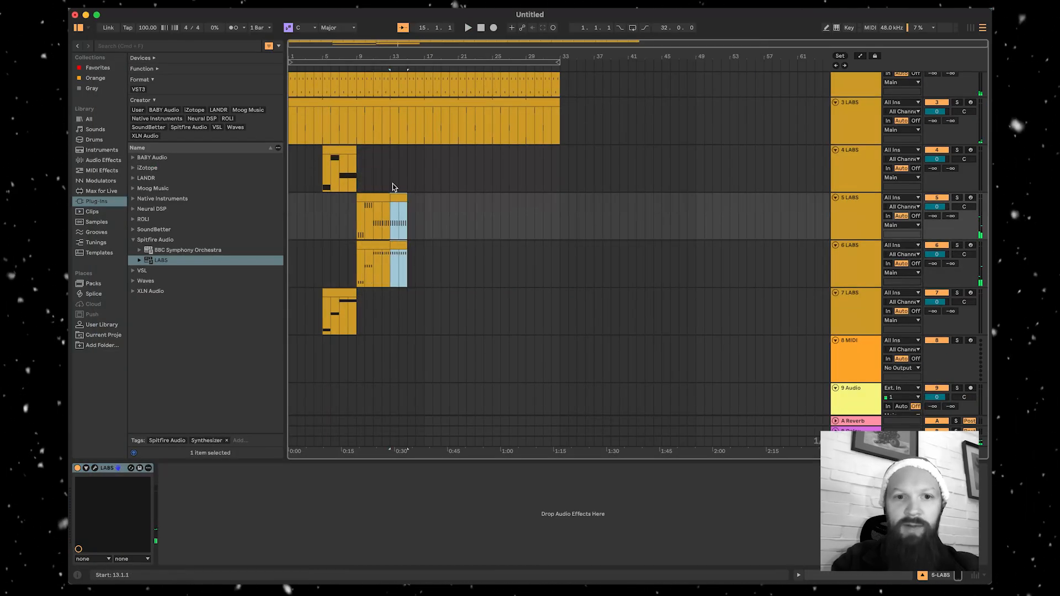
pyautogui.click(378, 75)
pyautogui.scroll(3, 416, 253)
pyautogui.click(416, 252)
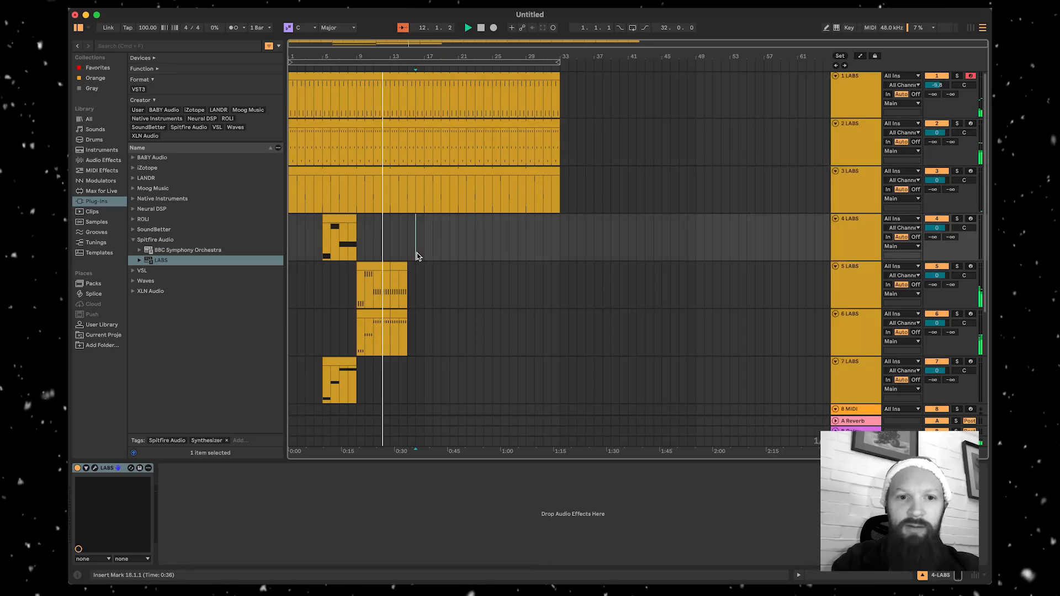
# - In the third track's clip from bar 9, place C3, F3, D3 and D3 one bar apart and repeat the D3 bars through bar 14
pyautogui.scroll(1, 407, 266)
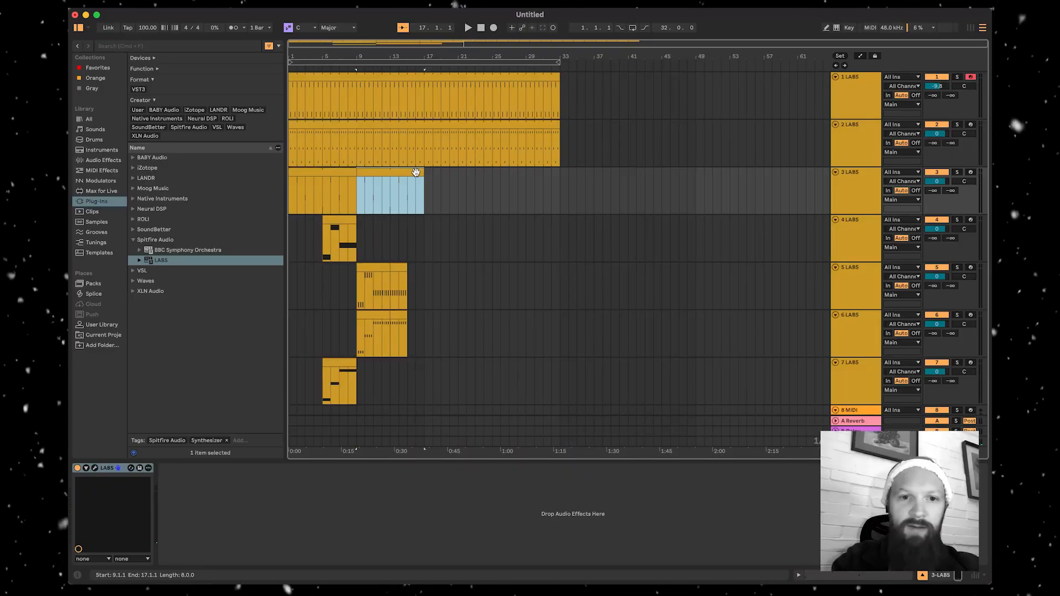
pyautogui.doubleClick(416, 173)
pyautogui.scroll(-2, 567, 407)
pyautogui.doubleClick(795, 395)
pyautogui.press('space')
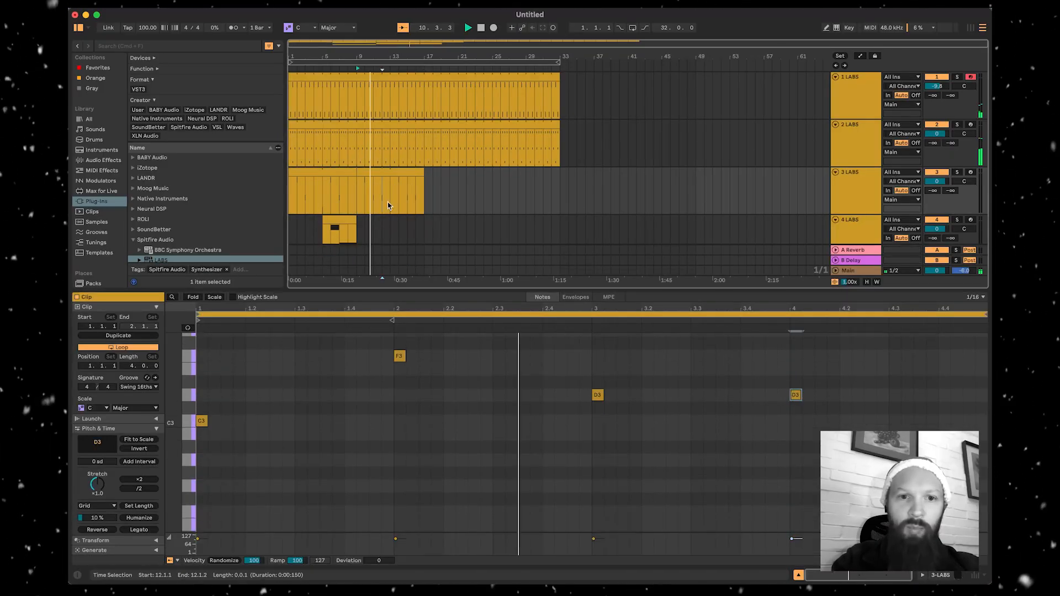
pyautogui.moveTo(133, 366); pyautogui.dragTo(132, 355)
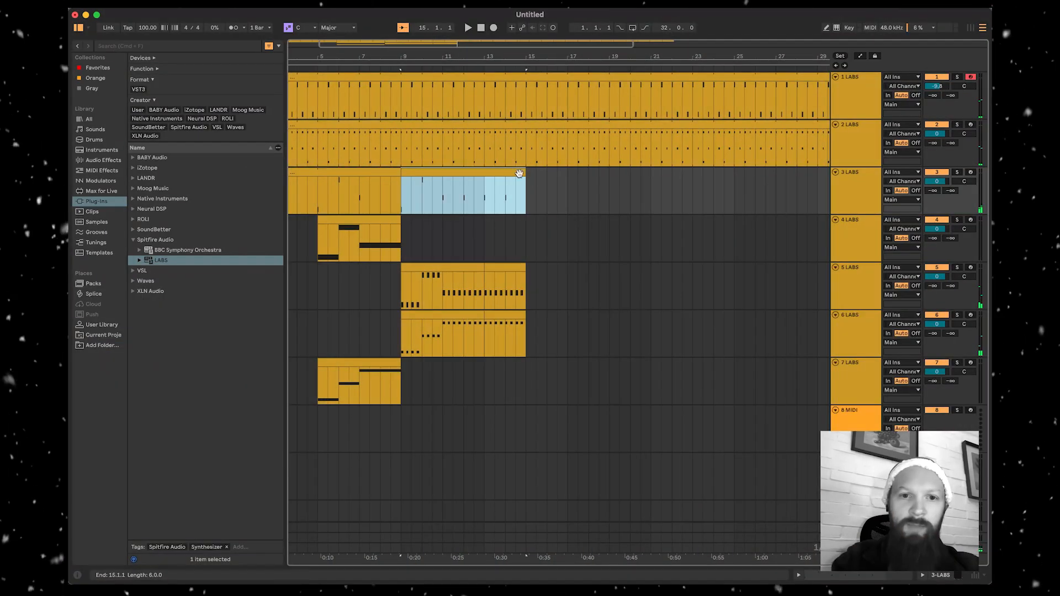
# - Repeat the opening C bar of the third, fifth and sixth tracks in bars 15 and 16
pyautogui.moveTo(396, 192); pyautogui.dragTo(417, 260)
pyautogui.press('super+v')
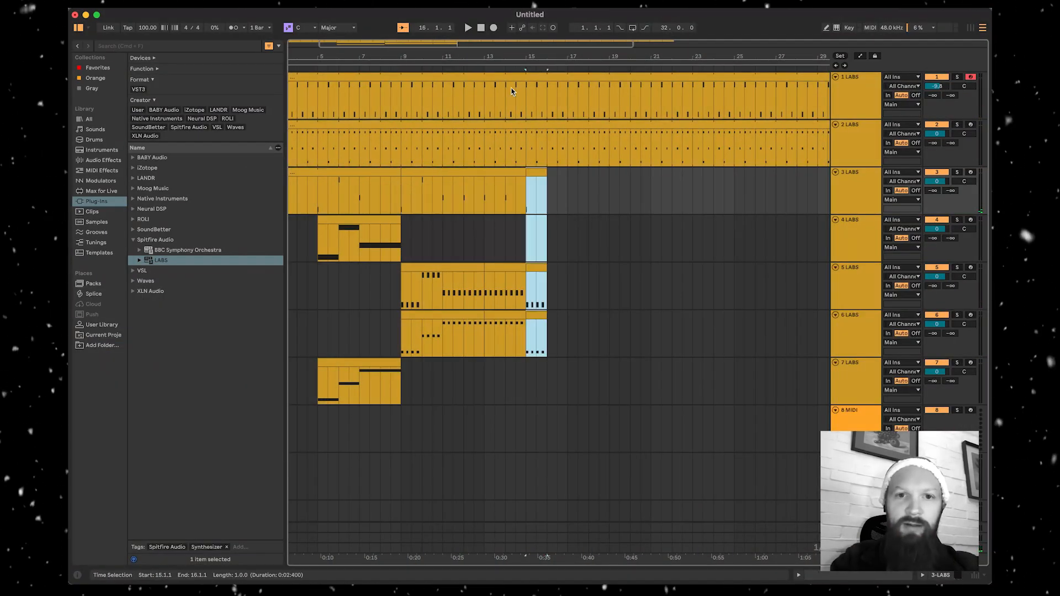
pyautogui.click(563, 272)
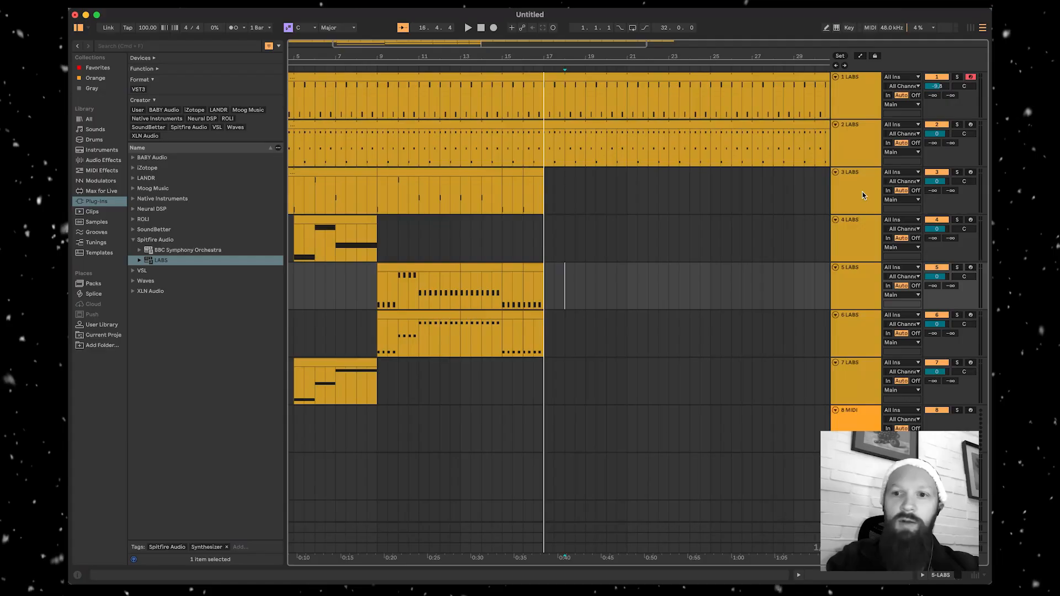
# - Create a one-bar clip at bar 17 on the third track and place a C3 sixteenth note on beat 1
pyautogui.click(854, 195)
pyautogui.doubleClick(545, 191)
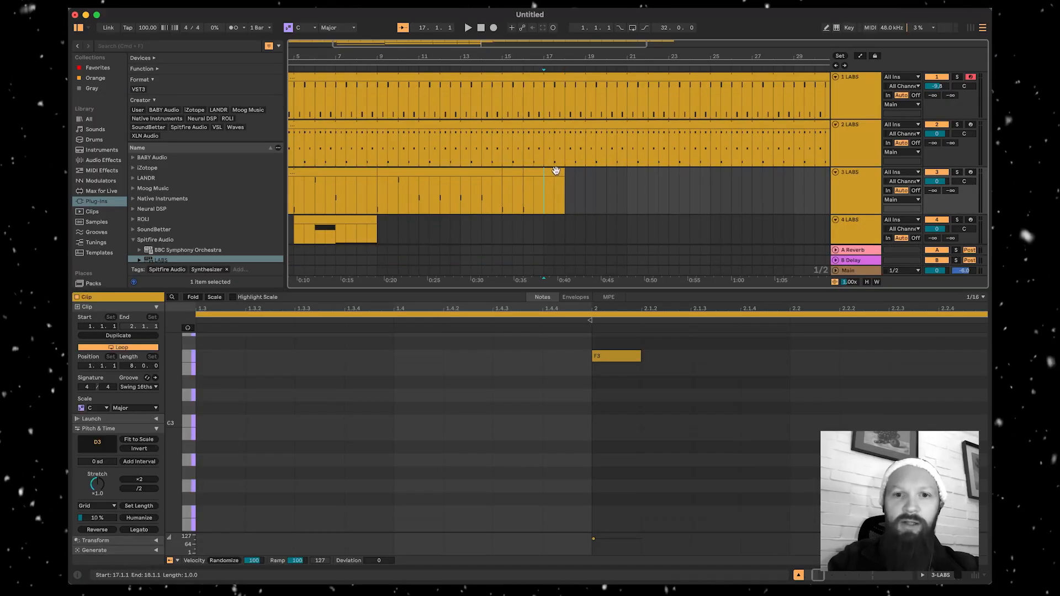
pyautogui.scroll(-3, 258, 398)
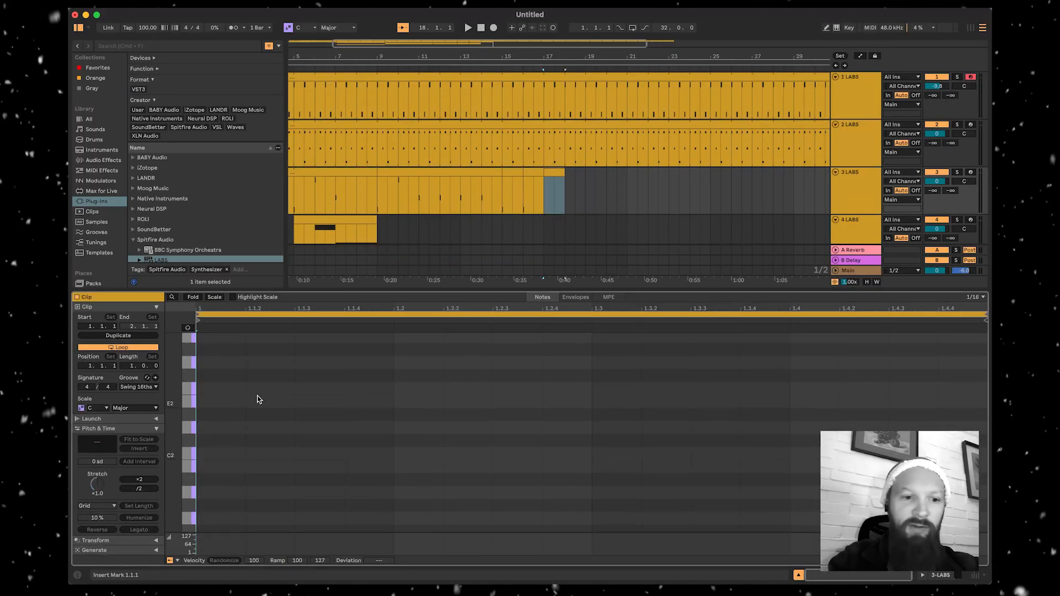
pyautogui.press('space')
pyautogui.press('super+v')
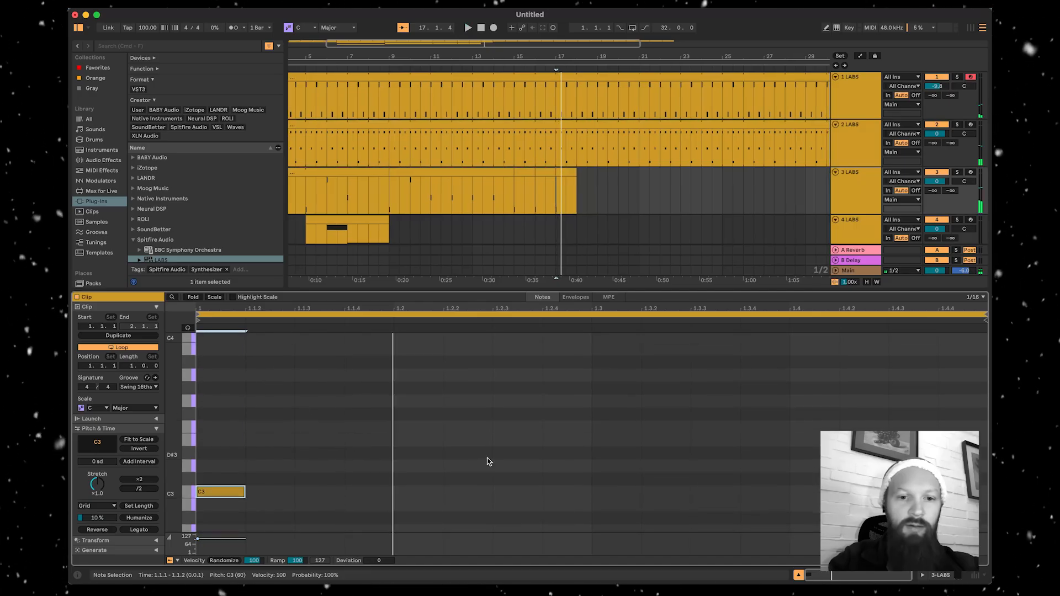
# - Add A3 on beat 2, F3 on beat 3 and D3 on beat 4 of the third track's bar 17 clip
pyautogui.doubleClick(423, 428)
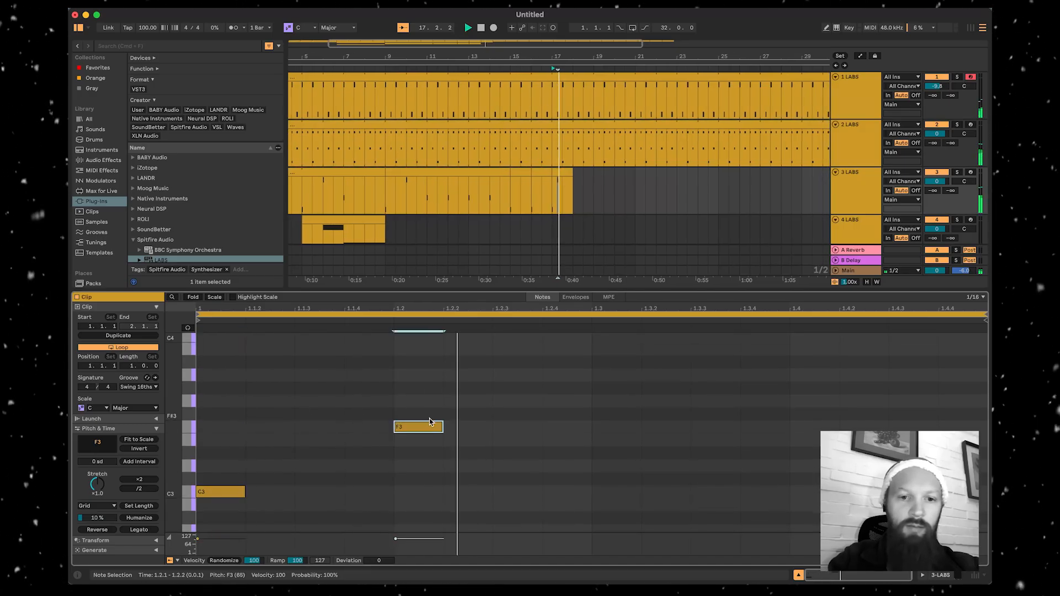
pyautogui.moveTo(413, 427); pyautogui.dragTo(413, 373)
pyautogui.scroll(2, 413, 373)
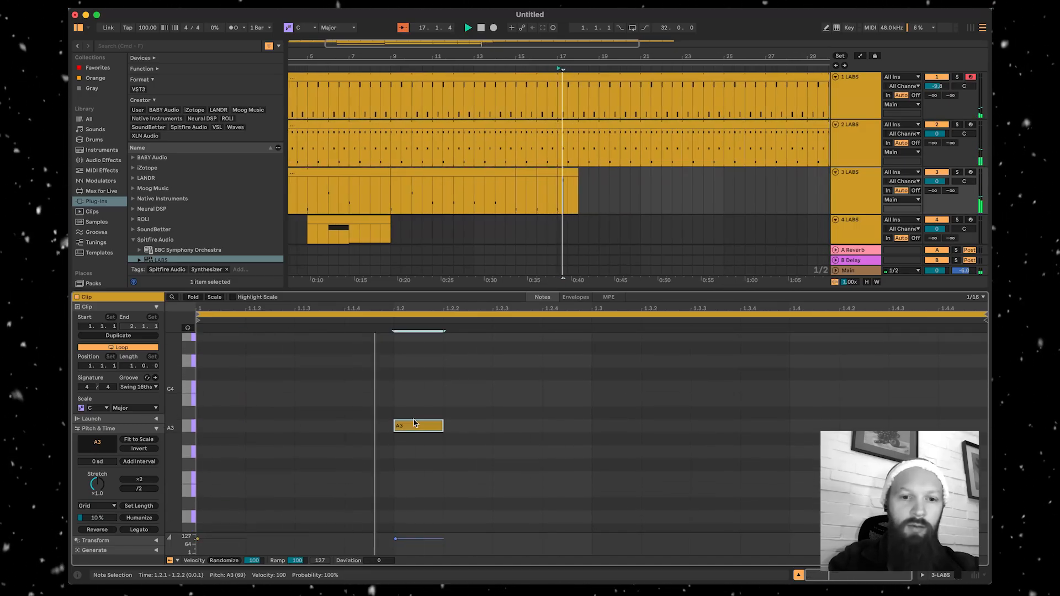
pyautogui.scroll(-3, 423, 431)
pyautogui.scroll(1, 578, 395)
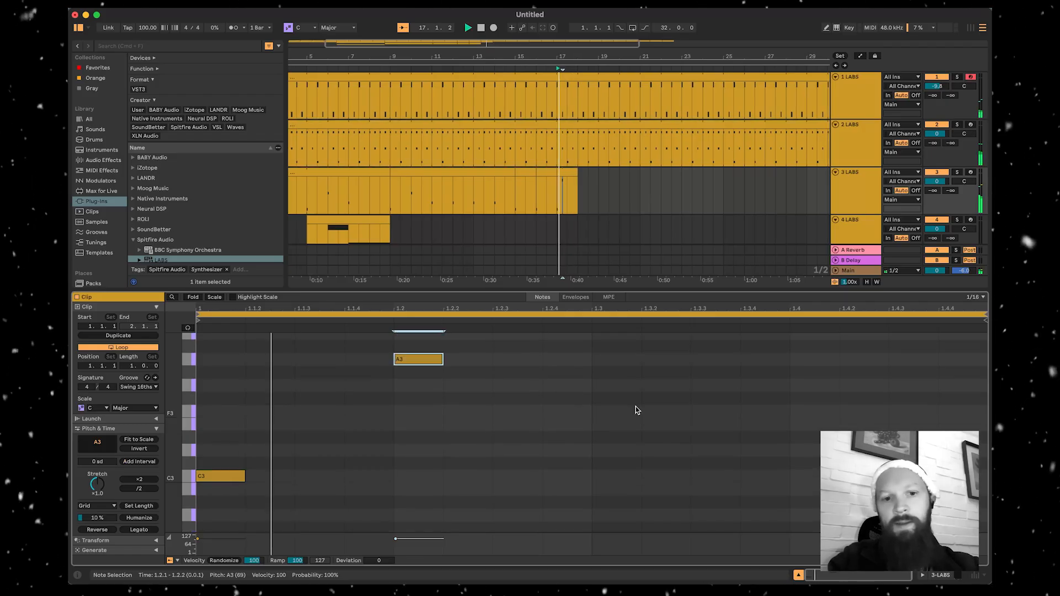
pyautogui.doubleClick(608, 411)
pyautogui.doubleClick(806, 450)
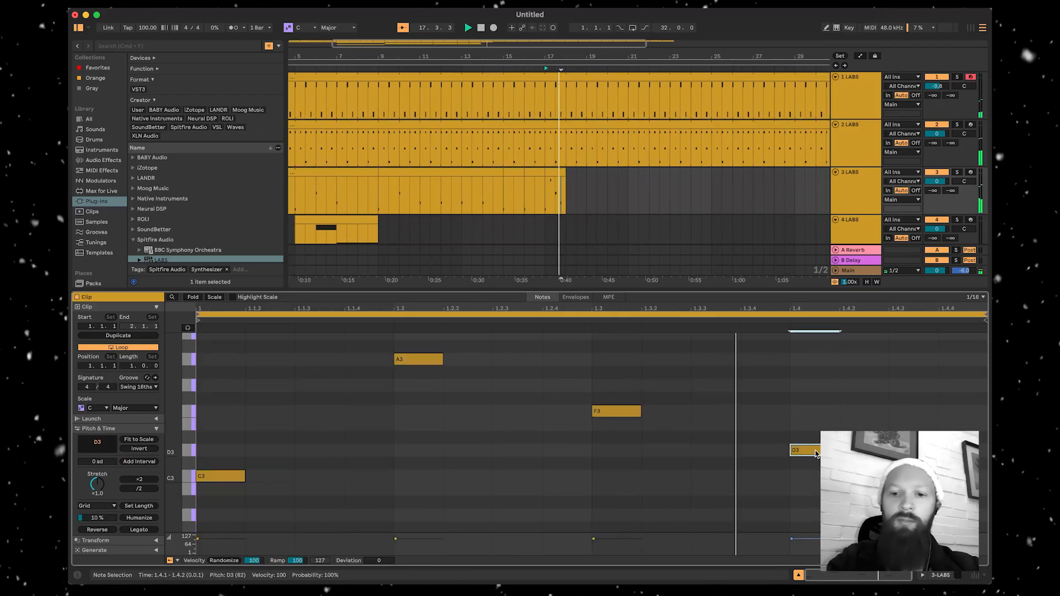
pyautogui.press('space')
# - Repeat the C3, A3, F3, D3 pattern in the clip's second bar and duplicate the clip up to bar 33
pyautogui.press('-')
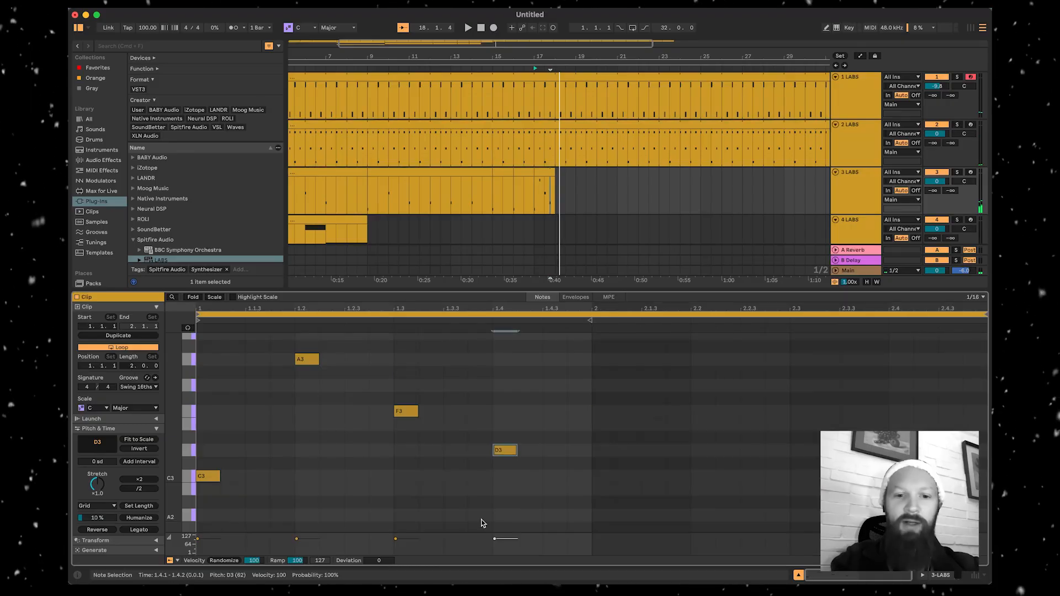
pyautogui.hotkey('ctrl', 'a')
pyautogui.hotkey('ctrl', 'd')
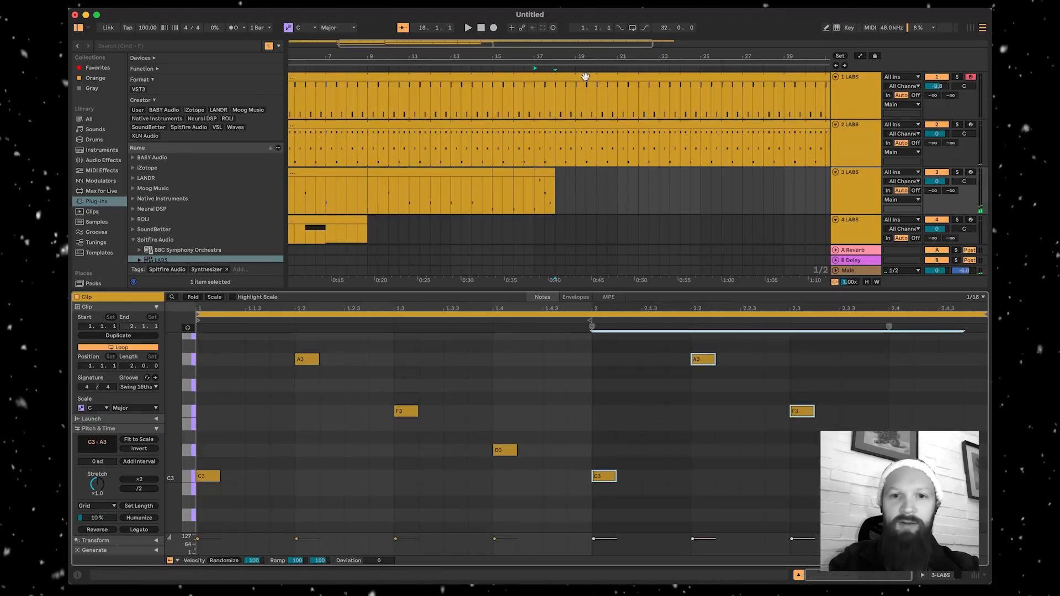
pyautogui.hotkey('ctrl', 'd')
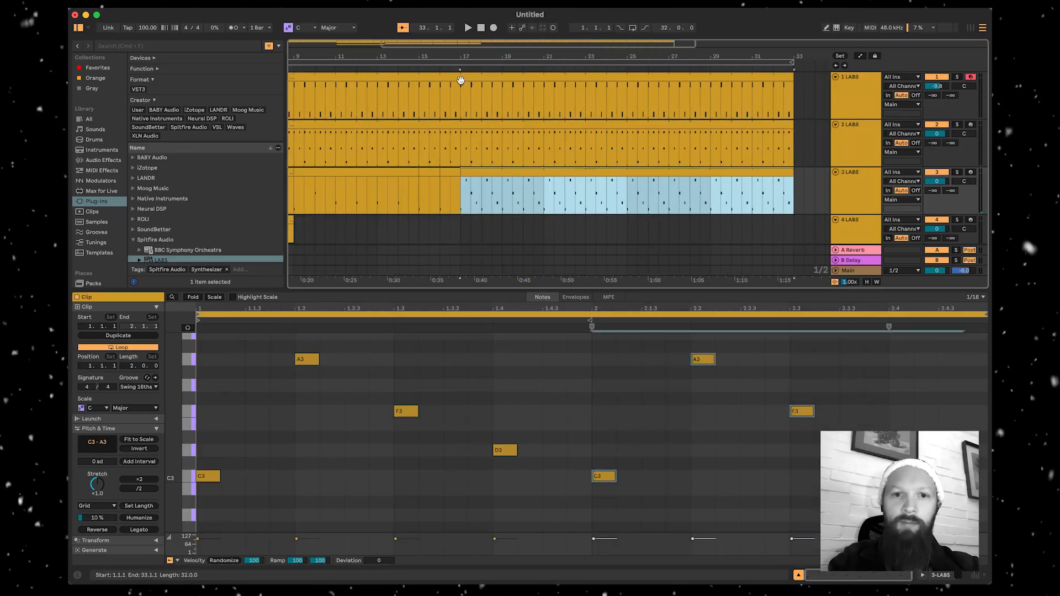
pyautogui.hotkey('ctrl', 'alt', 'l')
# - Make bar 17 to bar 33 of the first track a separate clip and revise its note pattern
pyautogui.click(480, 82)
pyautogui.hotkey('ctrl', 'd')
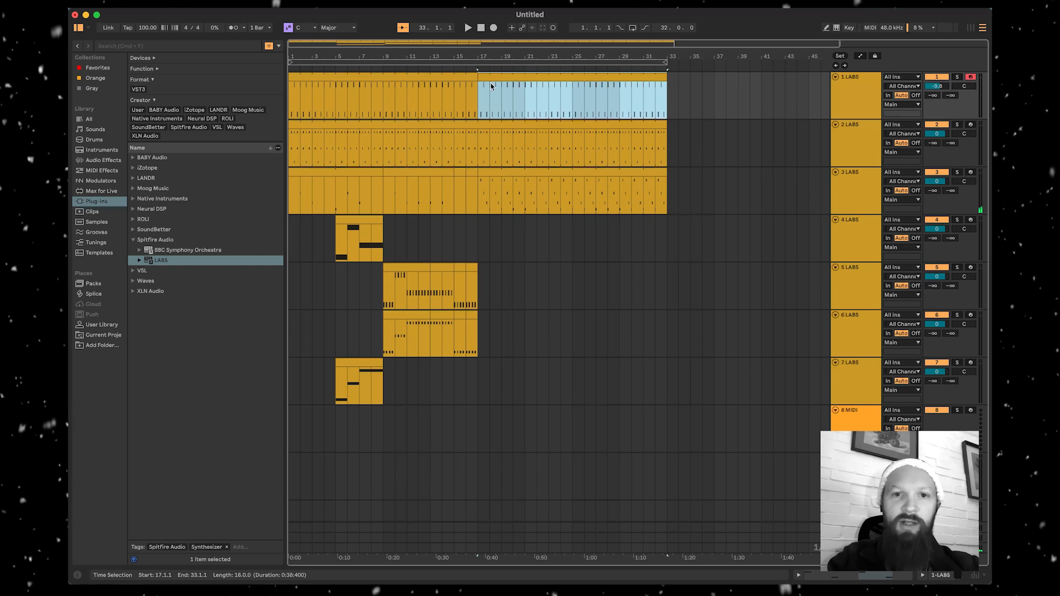
pyautogui.doubleClick(500, 76)
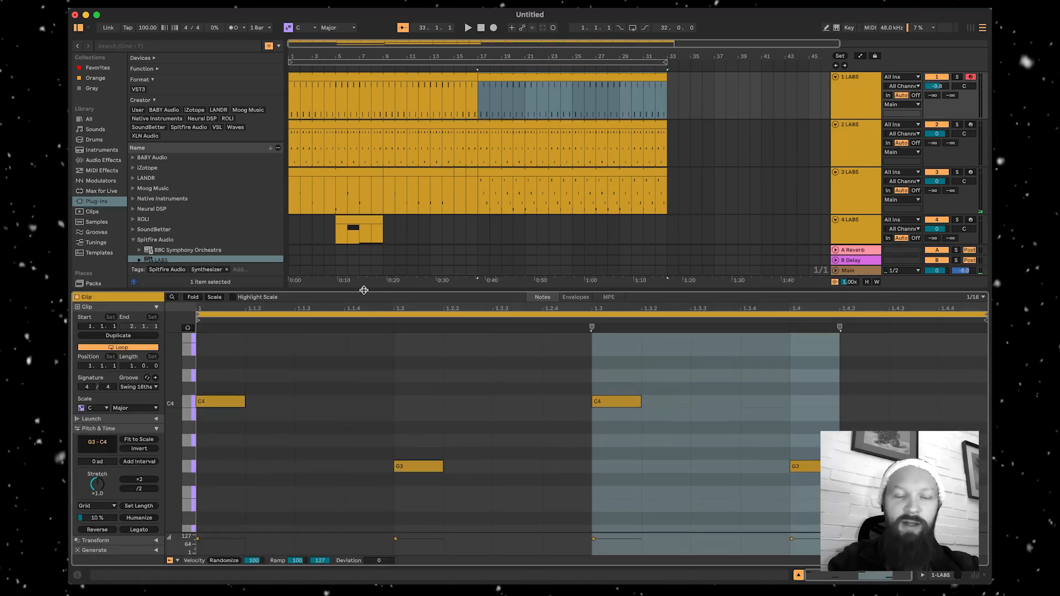
pyautogui.press('space')
pyautogui.hotkey('ctrl', 'alt', 'l')
# - Solo the second track and divide its part into one clip up to bar 17 and another from bar 17 to bar 33
pyautogui.click(957, 125)
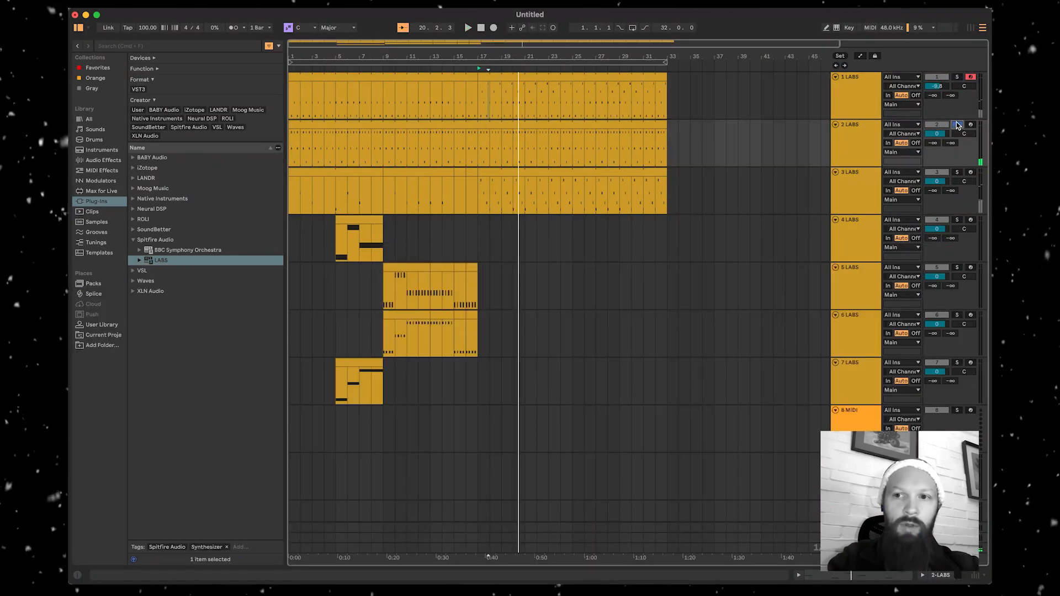
pyautogui.press('space')
pyautogui.click(576, 127)
pyautogui.moveTo(663, 121); pyautogui.dragTo(478, 127)
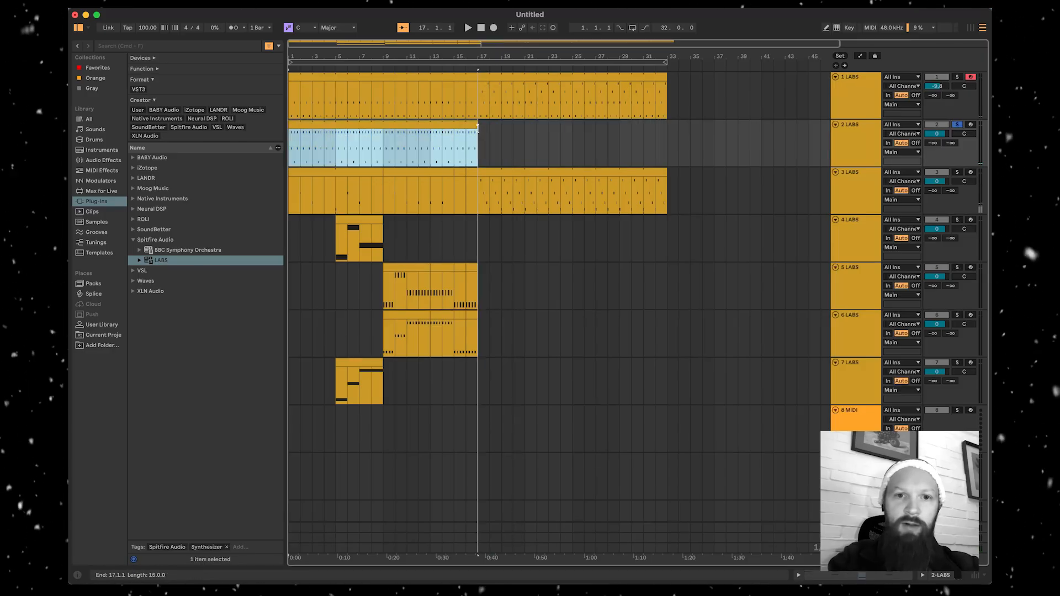
pyautogui.press('super+d')
pyautogui.press('super+alt+l')
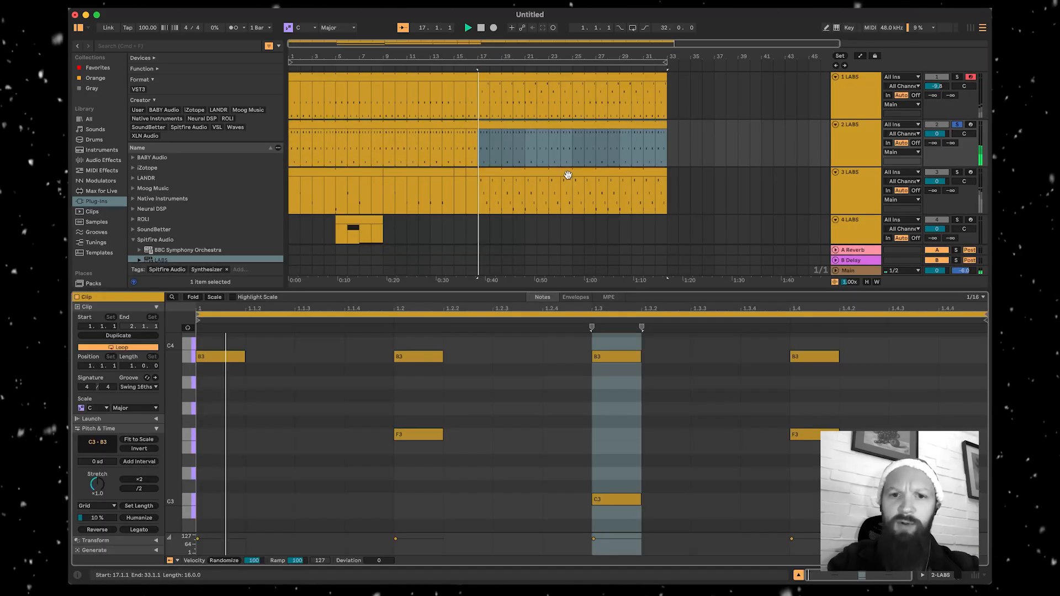
# - Add a C3 note on beat 1 of the second track's clip at bar 17 and play it back
pyautogui.scroll(-1, 485, 408)
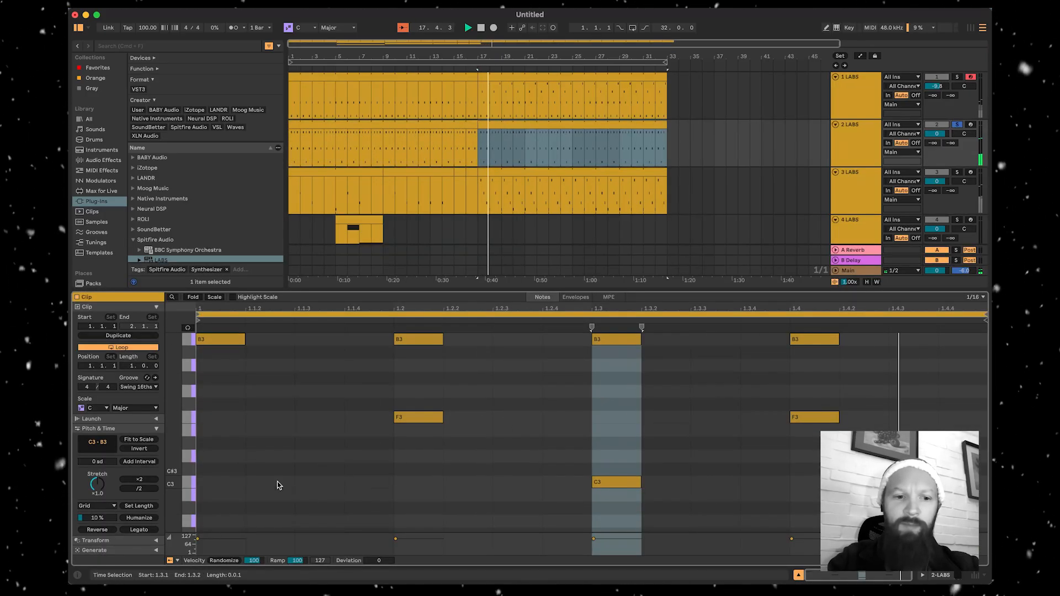
pyautogui.press('space')
pyautogui.doubleClick(216, 486)
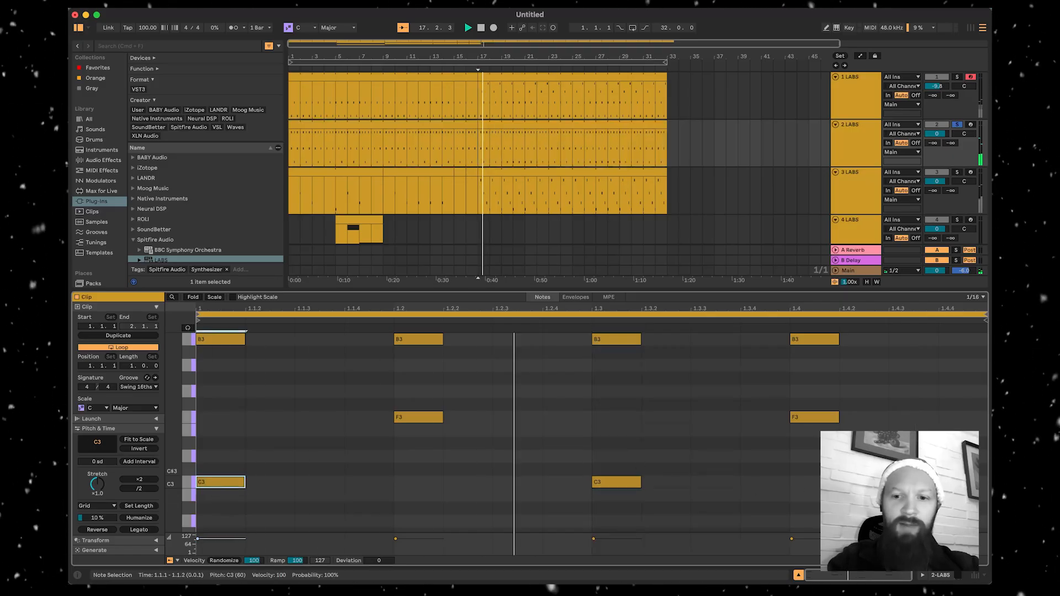
pyautogui.scroll(-1, 425, 432)
pyautogui.scroll(2, 421, 433)
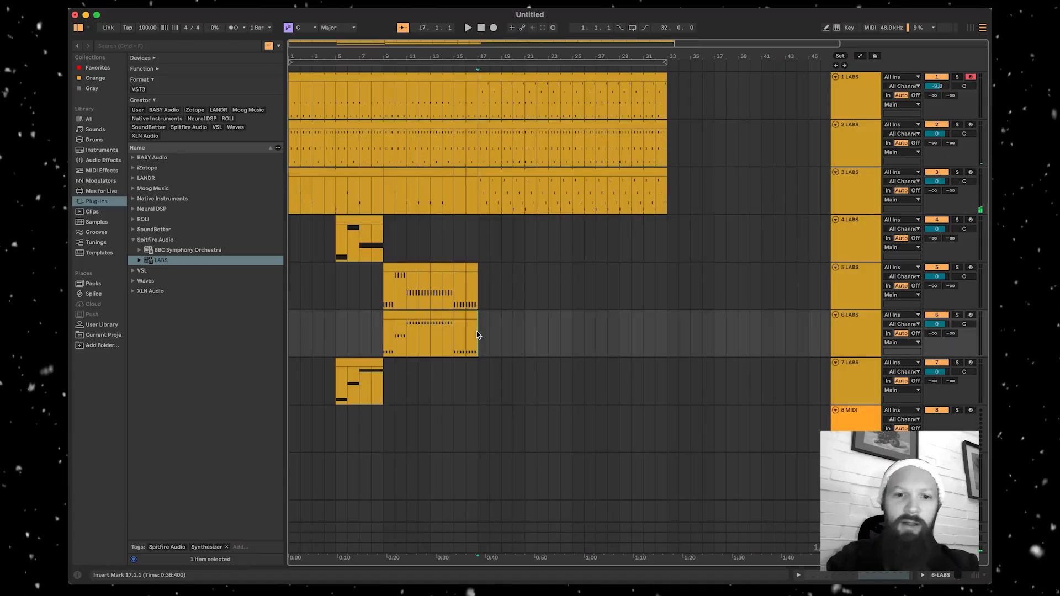
# - Fill the sixth track from bar 17 to bar 33 with the C3, A3, F3, D3 pattern and listen to it
pyautogui.moveTo(476, 331); pyautogui.dragTo(667, 331)
pyautogui.doubleClick(491, 312)
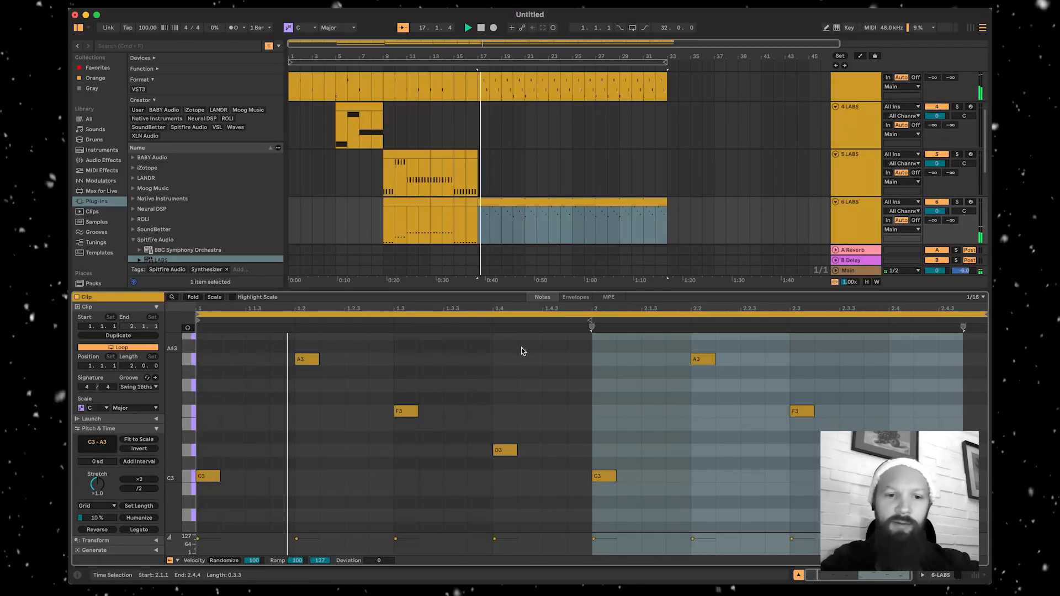
pyautogui.scroll(-1, 479, 407)
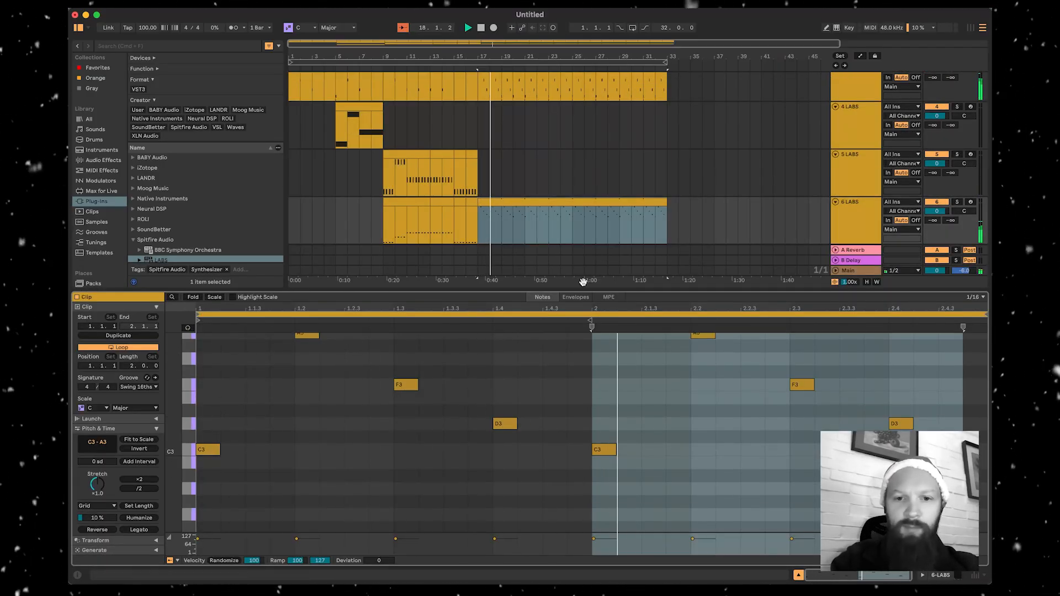
pyautogui.scroll(1, 184, 522)
pyautogui.moveTo(522, 289); pyautogui.dragTo(522, 552)
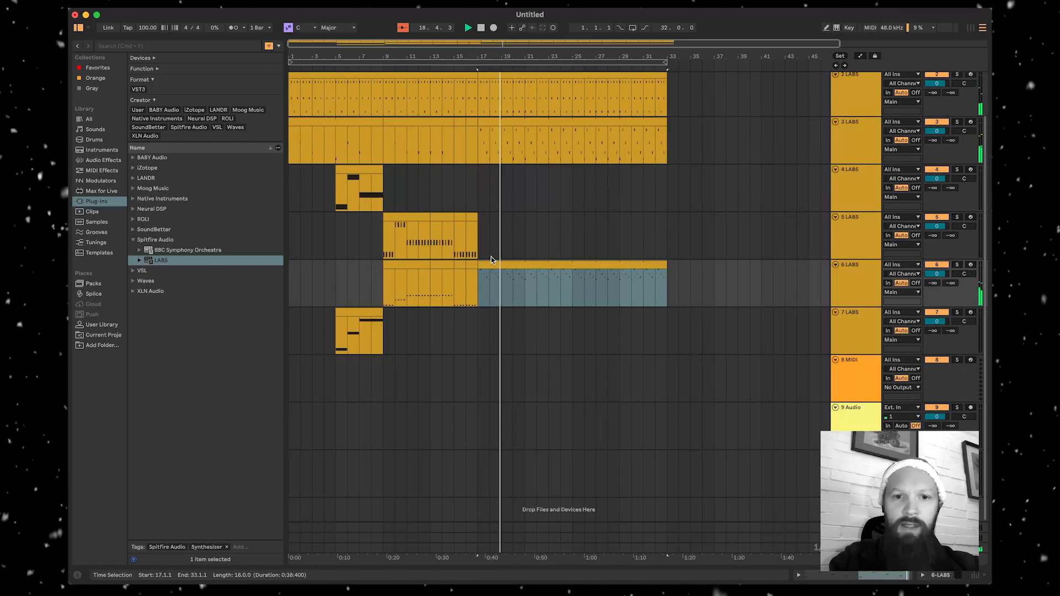
# - Copy the pattern to the fifth track from bar 17 to bar 33 and lower its notes two octaves to C1, A1, F1 and D1
pyautogui.click(480, 246)
pyautogui.press('super+v')
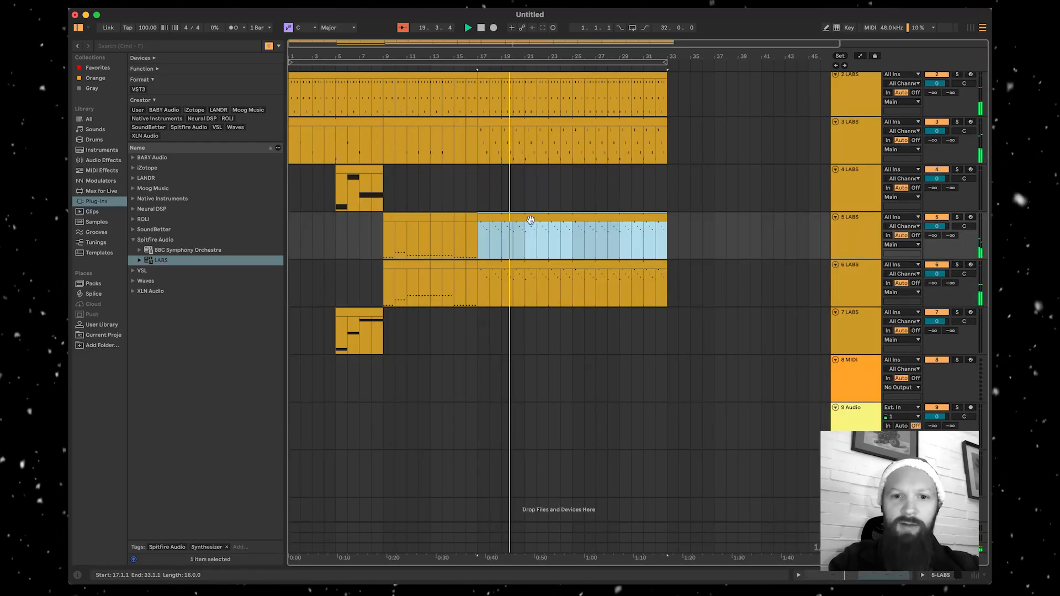
pyautogui.doubleClick(530, 217)
pyautogui.scroll(-3, 587, 223)
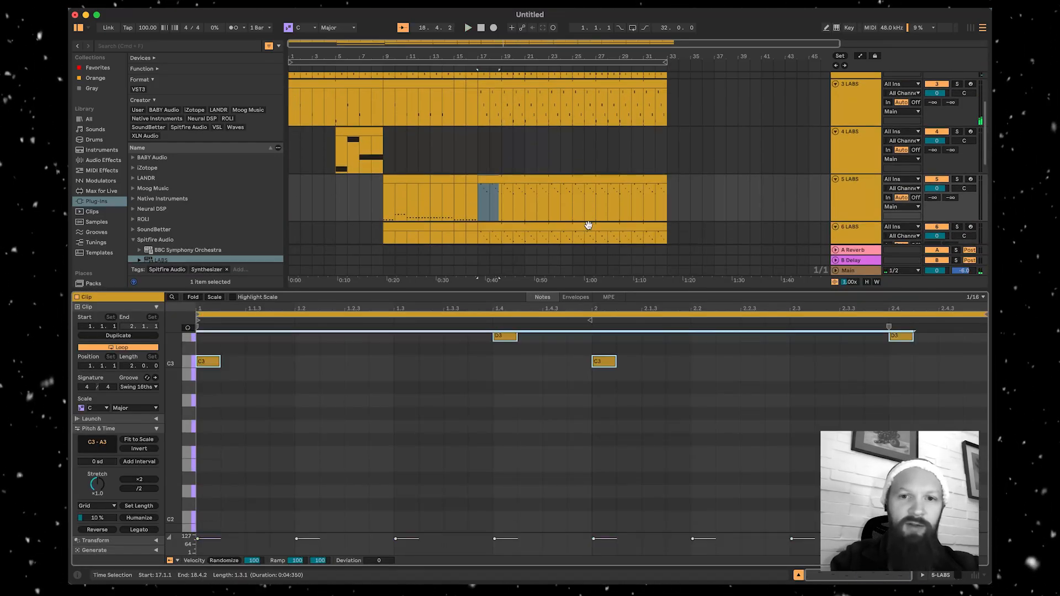
pyautogui.moveTo(214, 362); pyautogui.dragTo(214, 462)
pyautogui.click(307, 382)
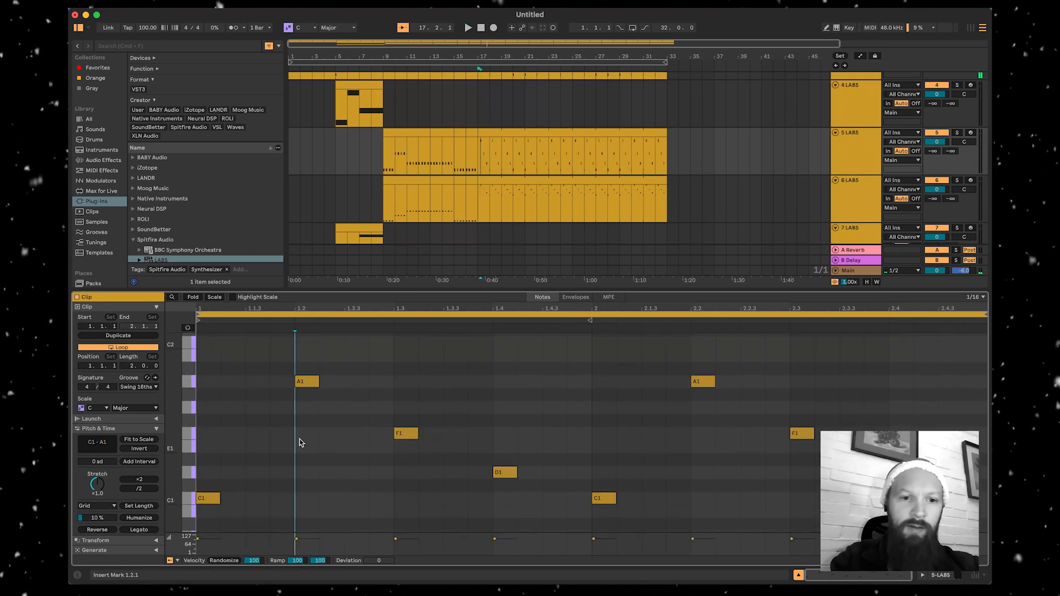
# - Rework the fifth track's pattern to C1 on beats 1 to 3 of its first bar and A1 on all four beats of its second
pyautogui.moveTo(415, 436); pyautogui.dragTo(405, 487)
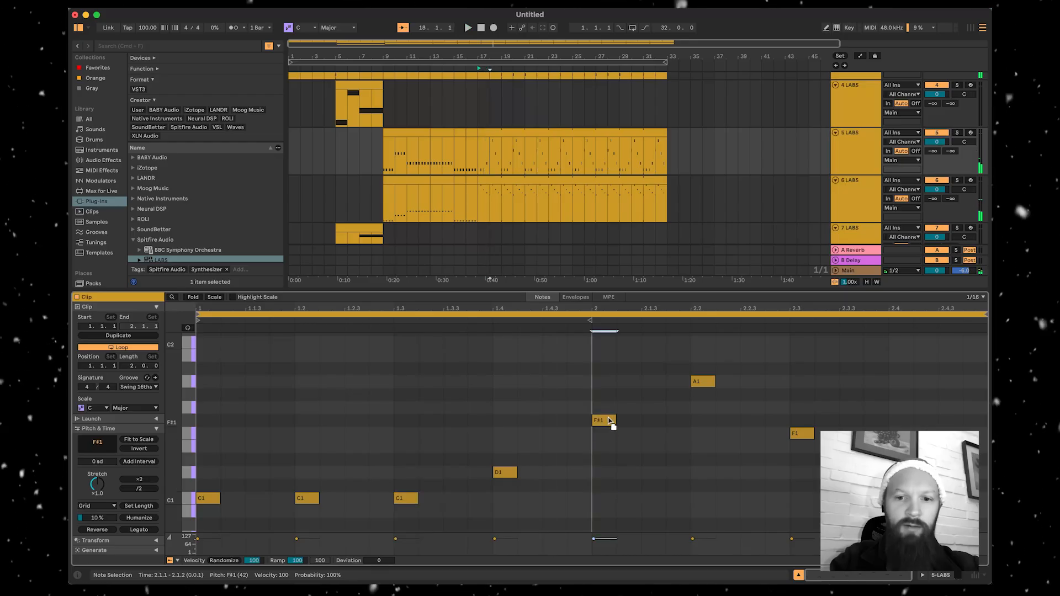
pyautogui.moveTo(790, 436); pyautogui.dragTo(793, 384)
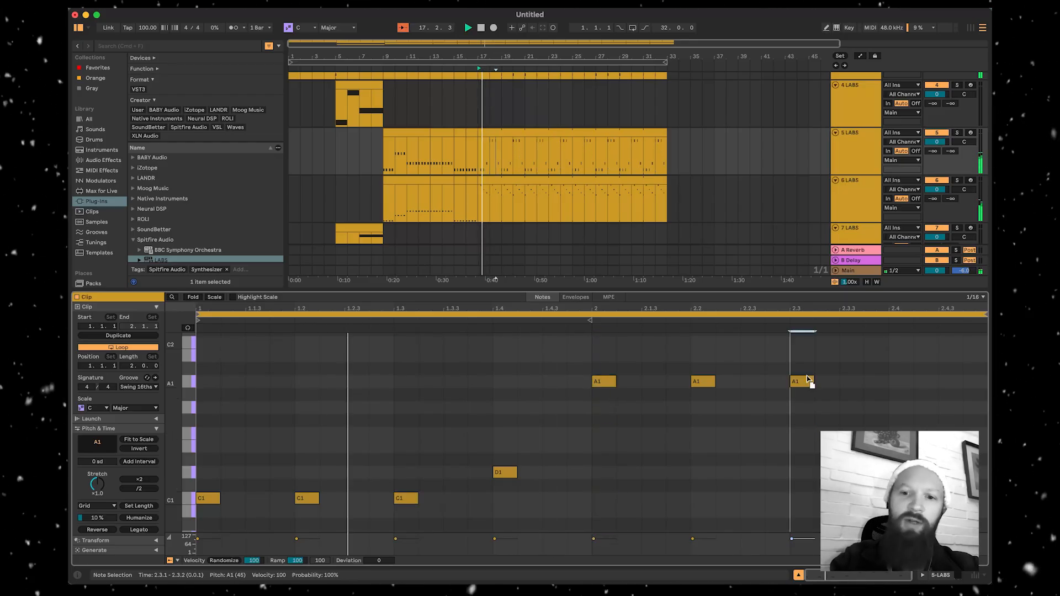
pyautogui.doubleClick(901, 395)
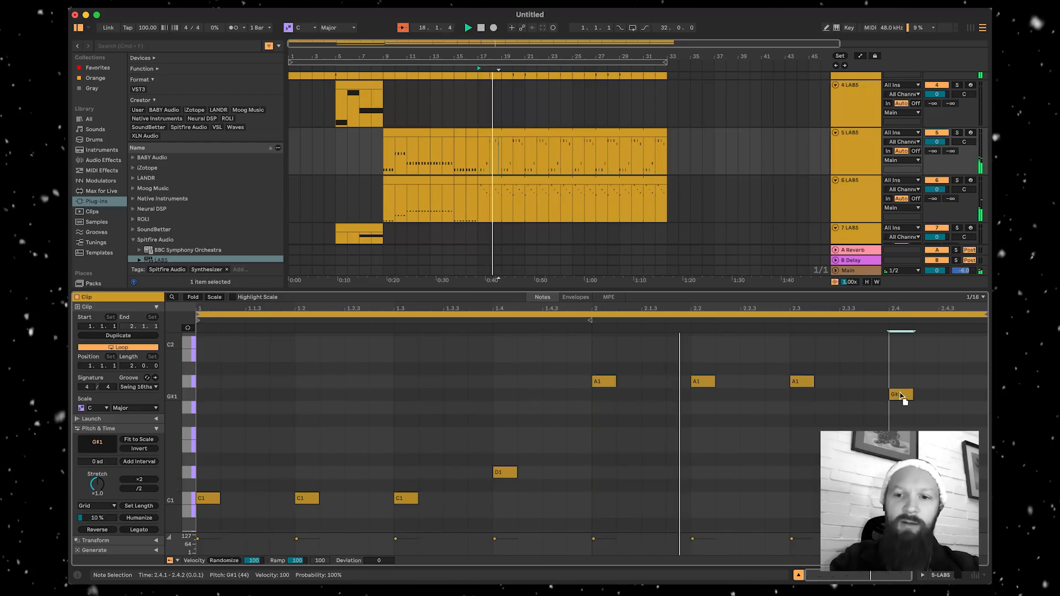
pyautogui.moveTo(901, 393); pyautogui.dragTo(901, 381)
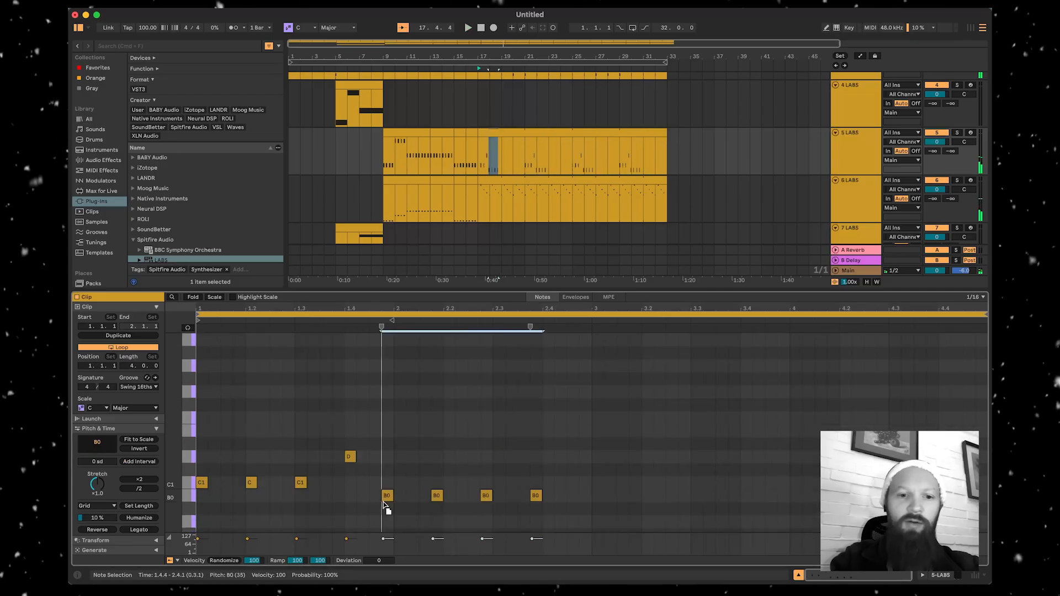
# - Lower the four notes in the second bar of the fifth track's pattern to A0 and listen to the change
pyautogui.moveTo(396, 495); pyautogui.dragTo(397, 508)
pyautogui.press('space')
pyautogui.scroll(-3, 420, 441)
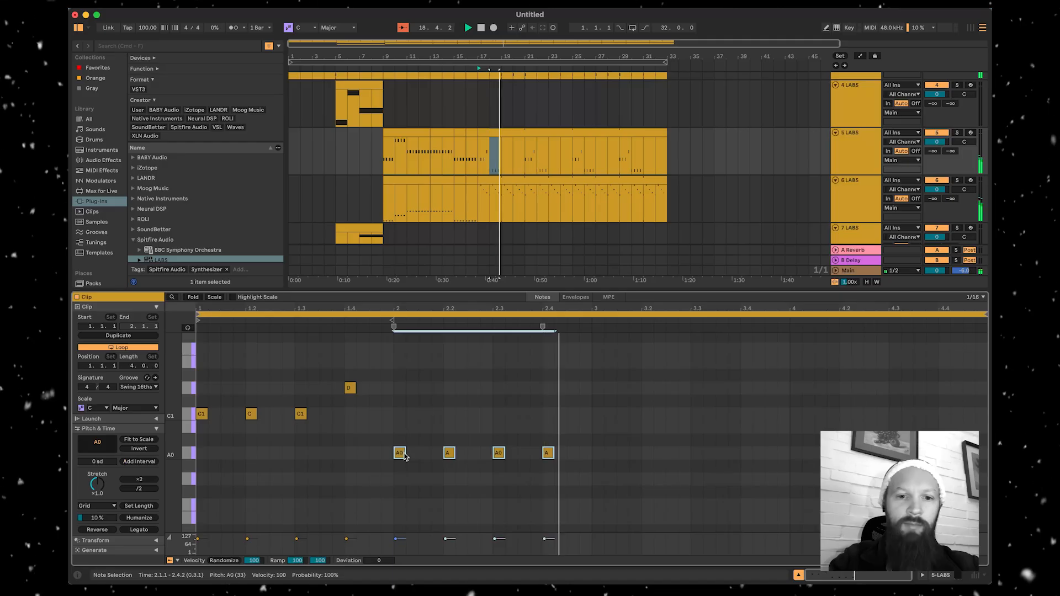
pyautogui.press('space')
# - Duplicate the fifth track's two-bar pattern into its third and fourth bars and raise the fourth bar's notes to F1
pyautogui.hotkey('ctrl', 'd')
pyautogui.press('Up')
pyautogui.press('Up')
pyautogui.press('Up')
pyautogui.click(765, 439)
pyautogui.moveTo(747, 415); pyautogui.dragTo(746, 391)
pyautogui.moveTo(623, 468); pyautogui.dragTo(795, 362)
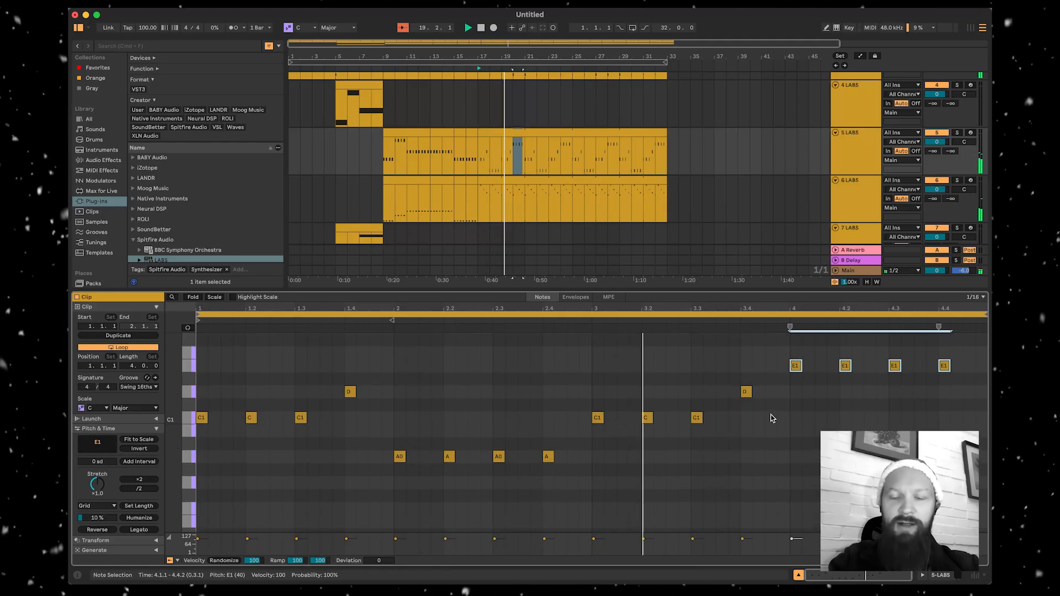
pyautogui.scroll(2, 871, 395)
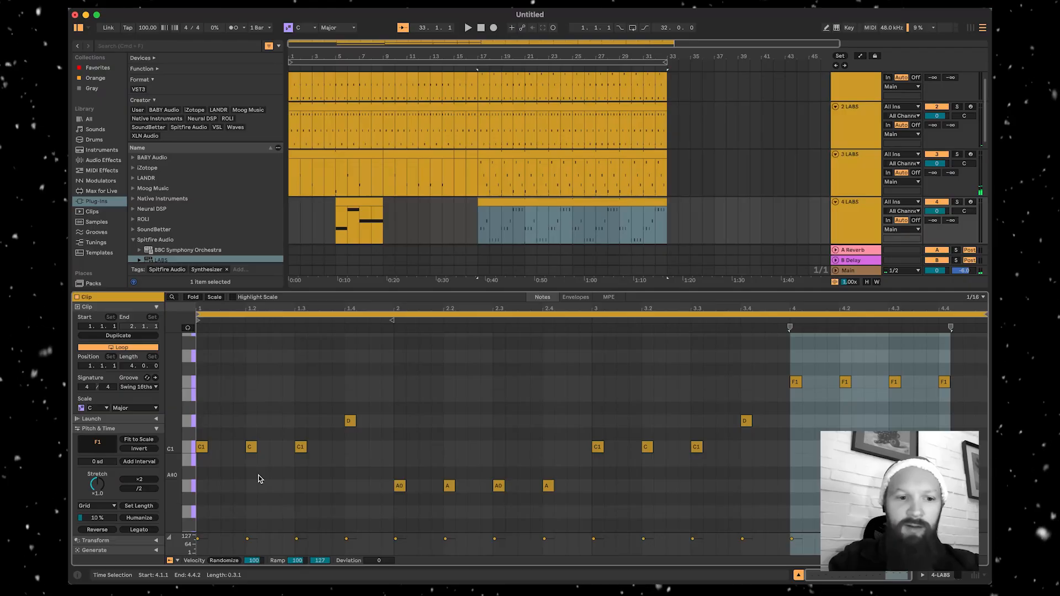
# - In the fourth track's clip from bar 17, turn the first bar into a three-beat C1 and a one-beat D1
pyautogui.moveTo(243, 472); pyautogui.dragTo(325, 442)
pyautogui.press('Delete')
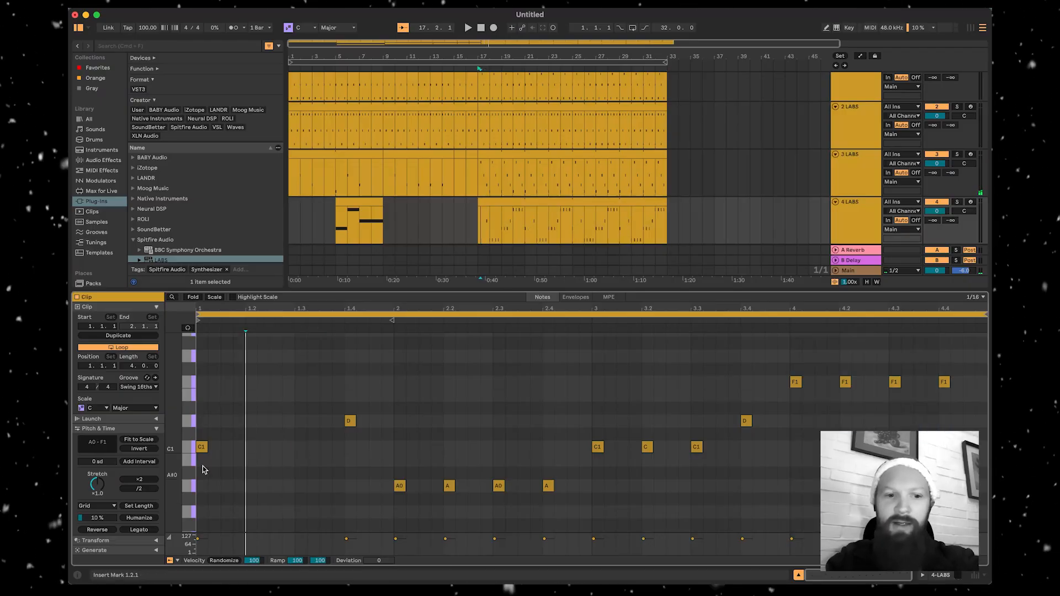
pyautogui.moveTo(207, 448); pyautogui.dragTo(391, 422)
pyautogui.scroll(-2, 389, 193)
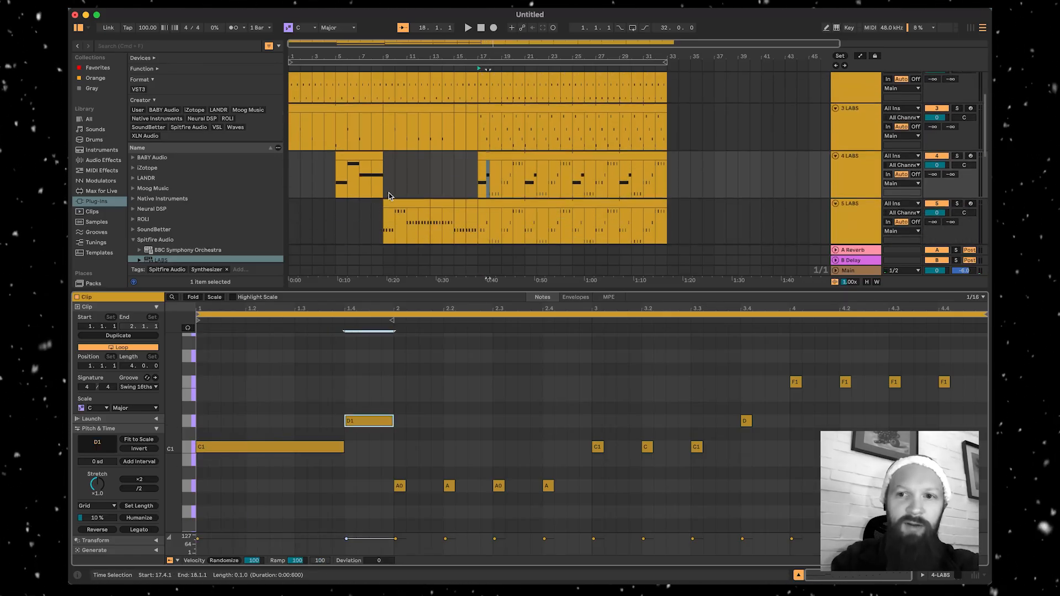
# - Solo the fourth track and replace the repeated notes in its pattern's second to fourth bars with held A0, C1, D1 and F1 notes
pyautogui.click(956, 157)
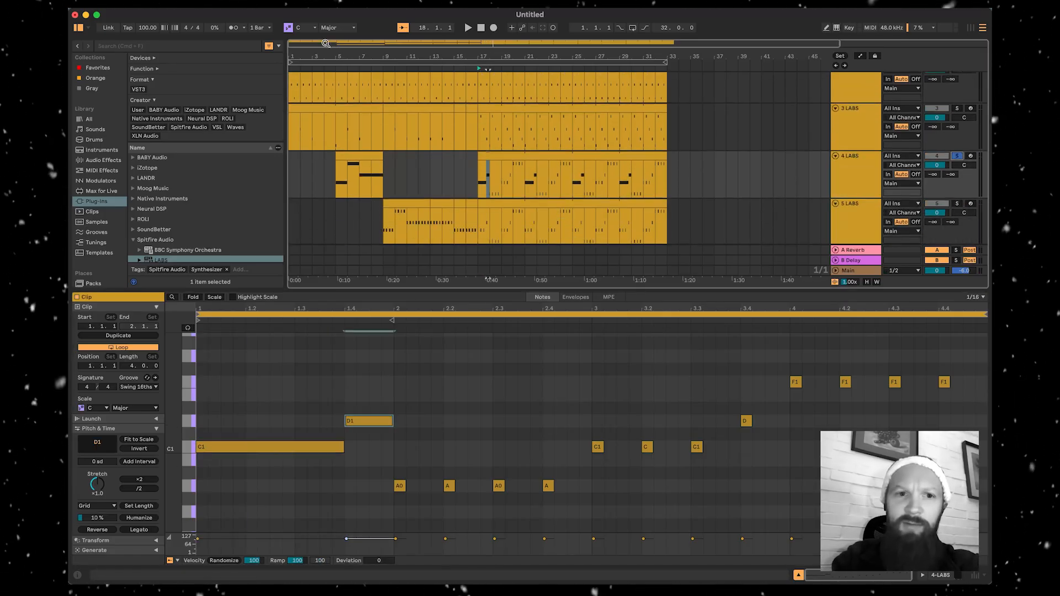
pyautogui.moveTo(441, 462); pyautogui.dragTo(571, 492)
pyautogui.press('Delete')
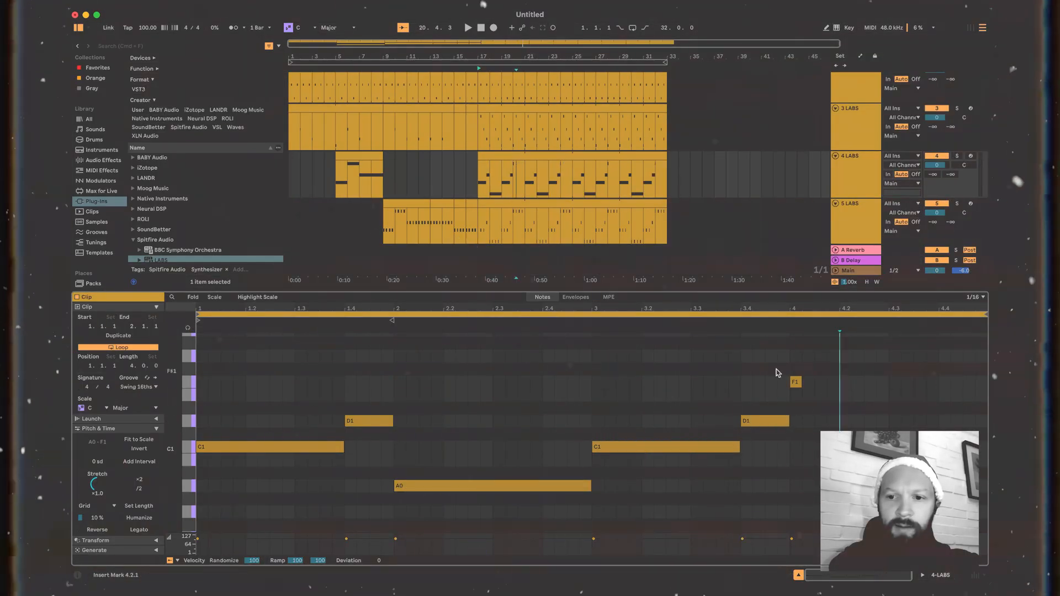
pyautogui.doubleClick(498, 289)
pyautogui.doubleClick(523, 182)
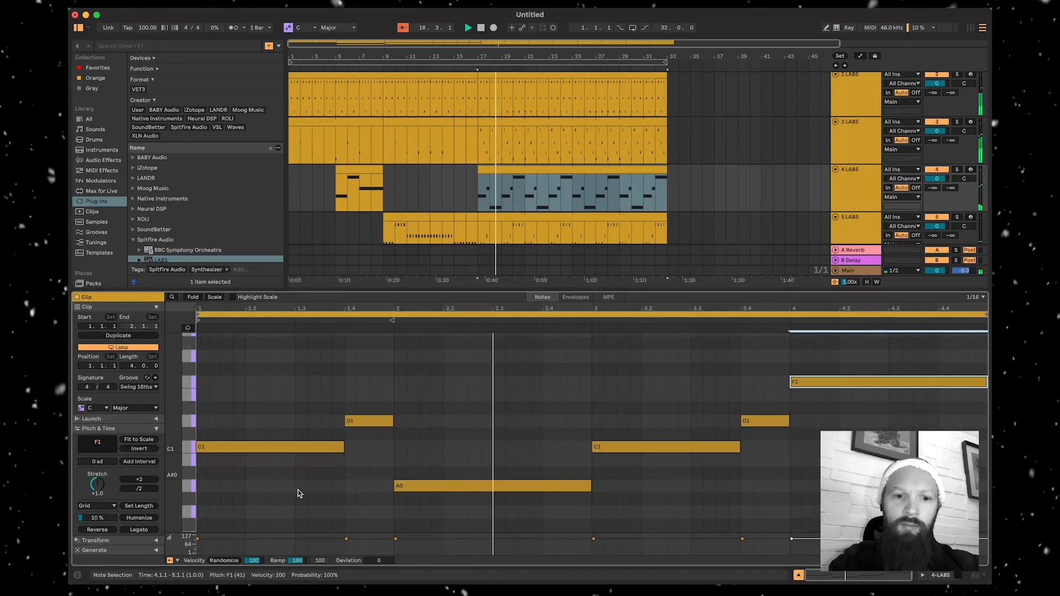
# - Raise the fourth track's held notes from bar 17 by one octave and listen to them with the other tracks
pyautogui.scroll(3, 242, 461)
pyautogui.moveTo(236, 511); pyautogui.dragTo(232, 356)
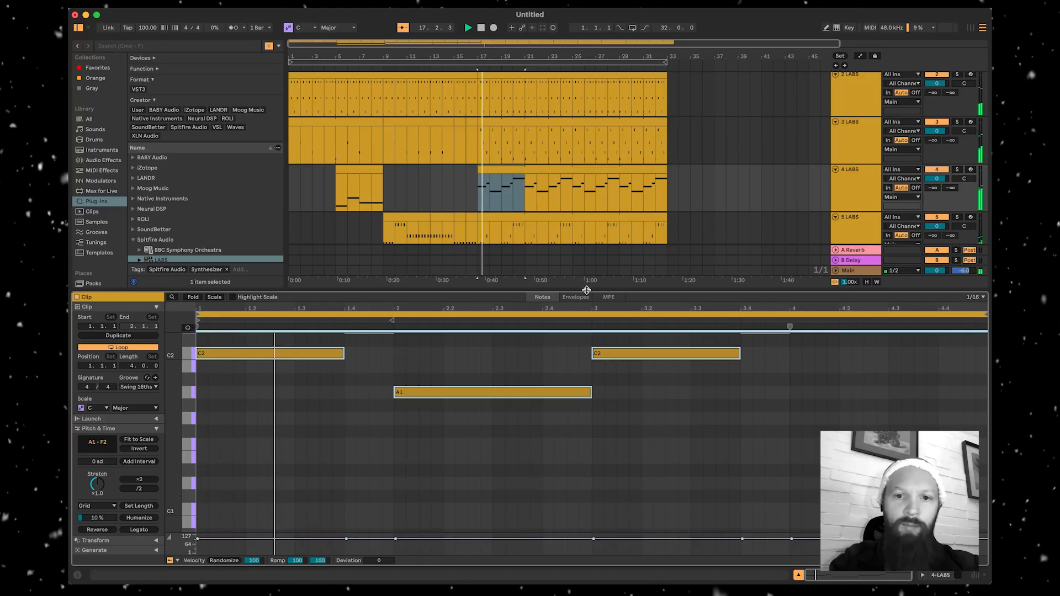
pyautogui.press('super+alt+l')
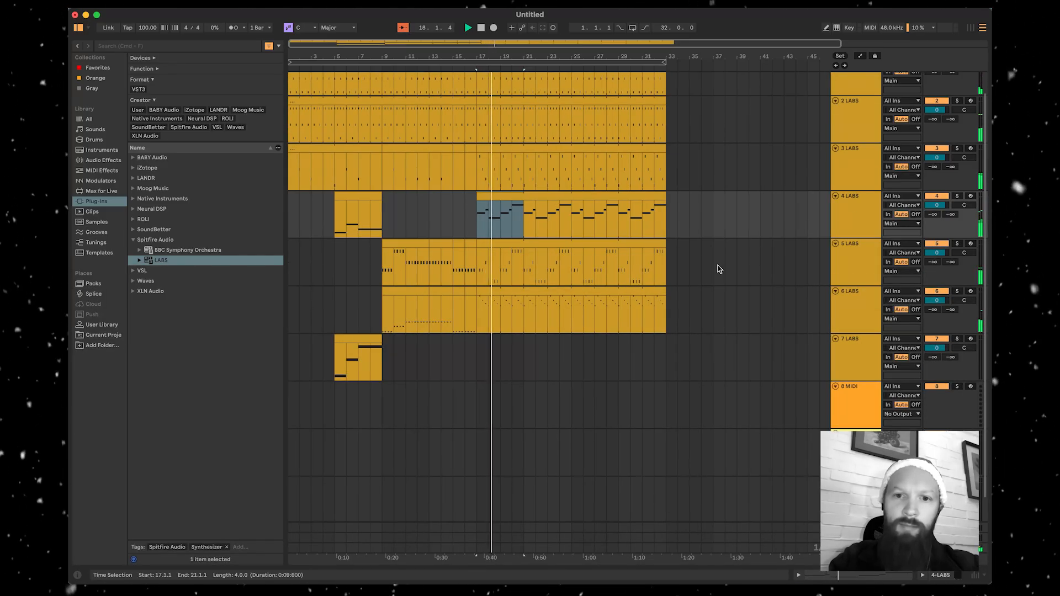
pyautogui.click(678, 224)
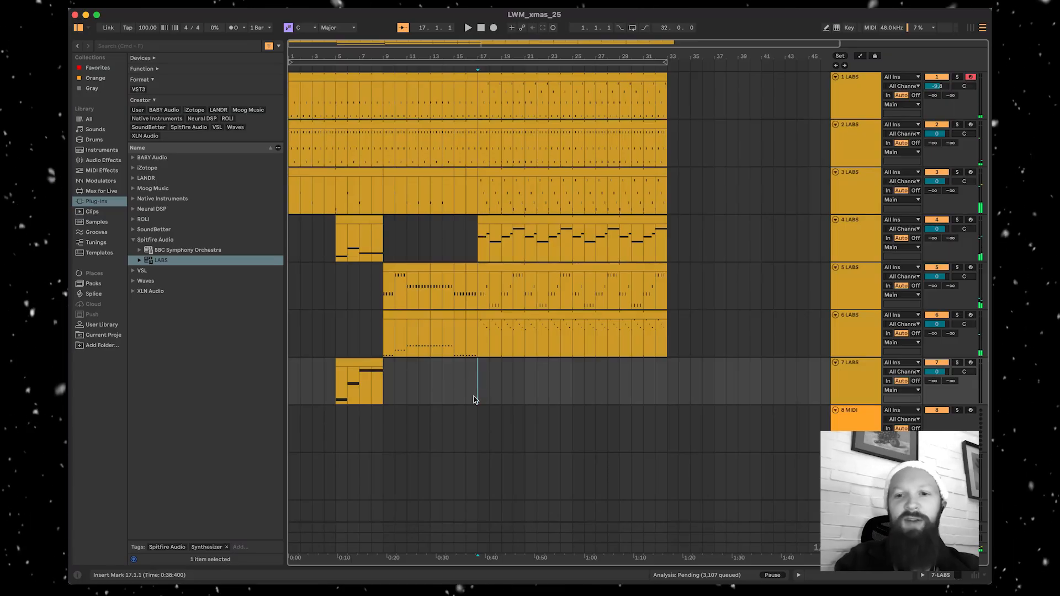
# - Insert a new MIDI track below the seventh track and load the LABS instrument on it
pyautogui.rightClick(862, 379)
pyautogui.click(766, 202)
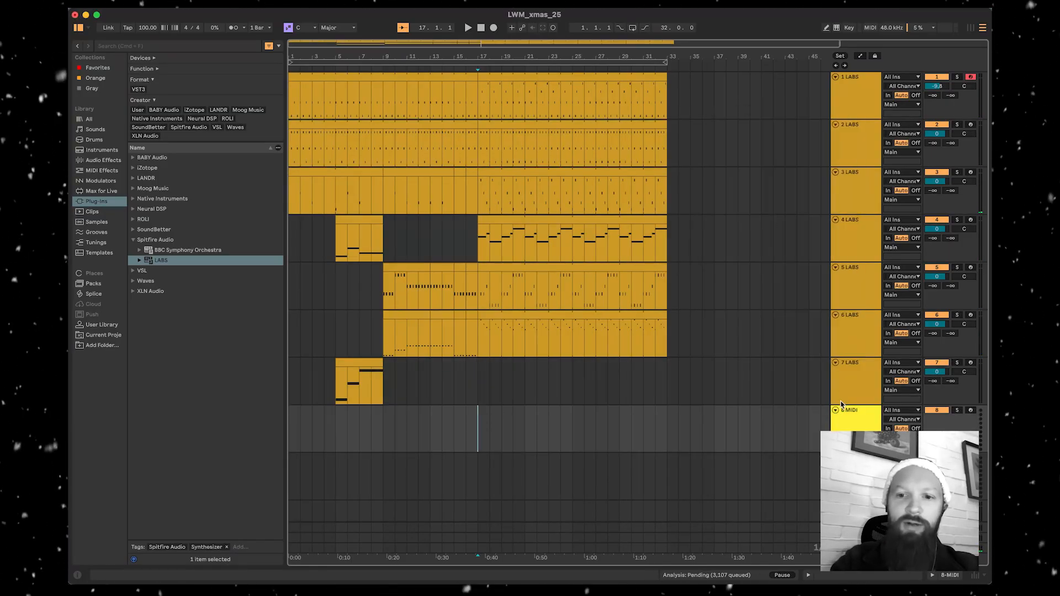
pyautogui.doubleClick(160, 260)
# - Choose the BBC SO Drums sound Untuned Percussion - Snare 1 for the eighth track, try it out and close the instrument window
pyautogui.scroll(2, 188, 371)
pyautogui.scroll(-5, 187, 287)
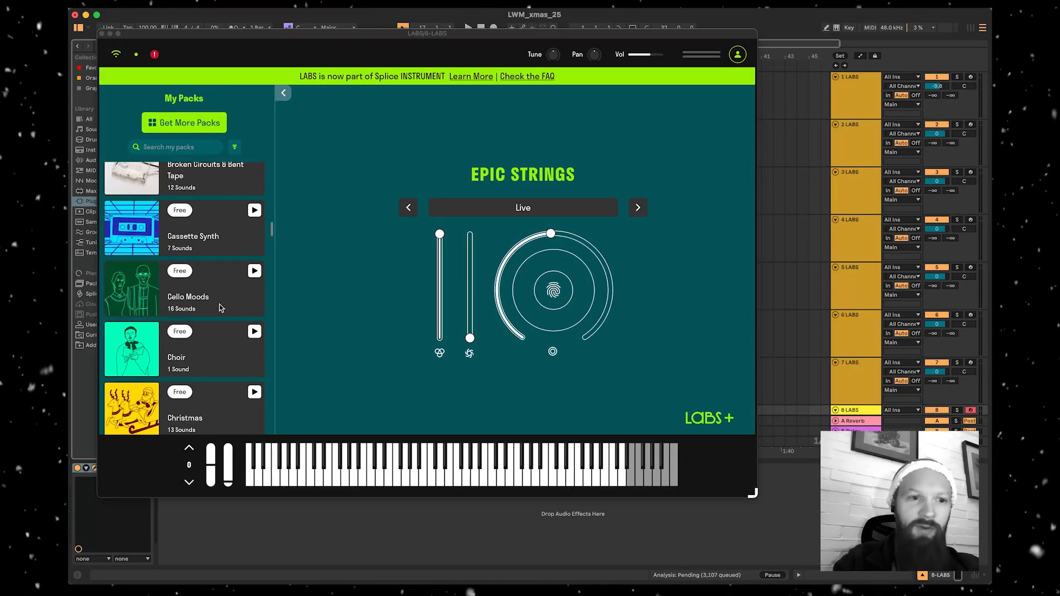
pyautogui.scroll(5, 219, 307)
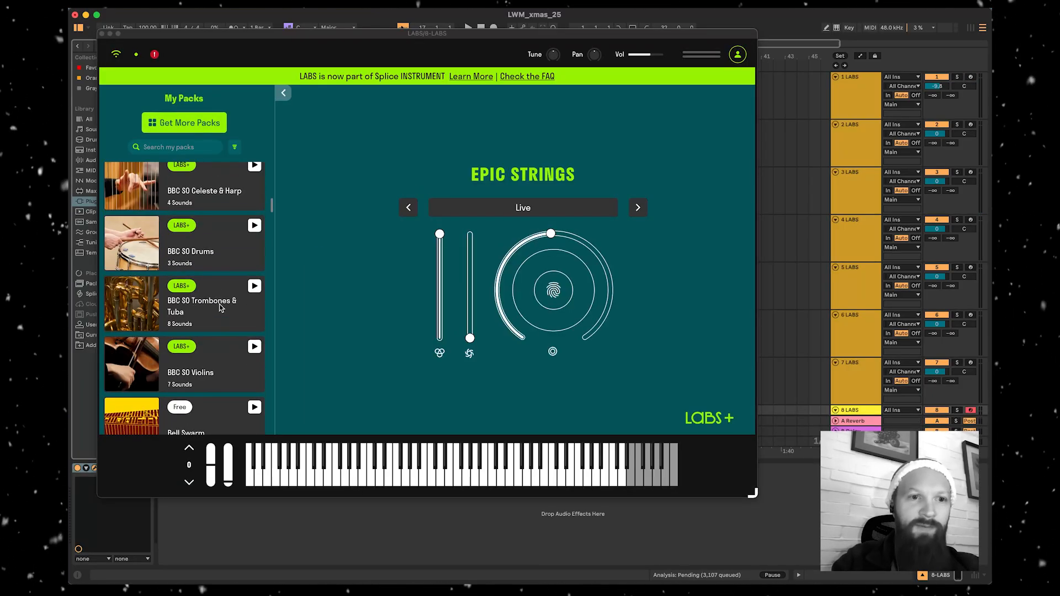
pyautogui.click(197, 249)
pyautogui.click(189, 307)
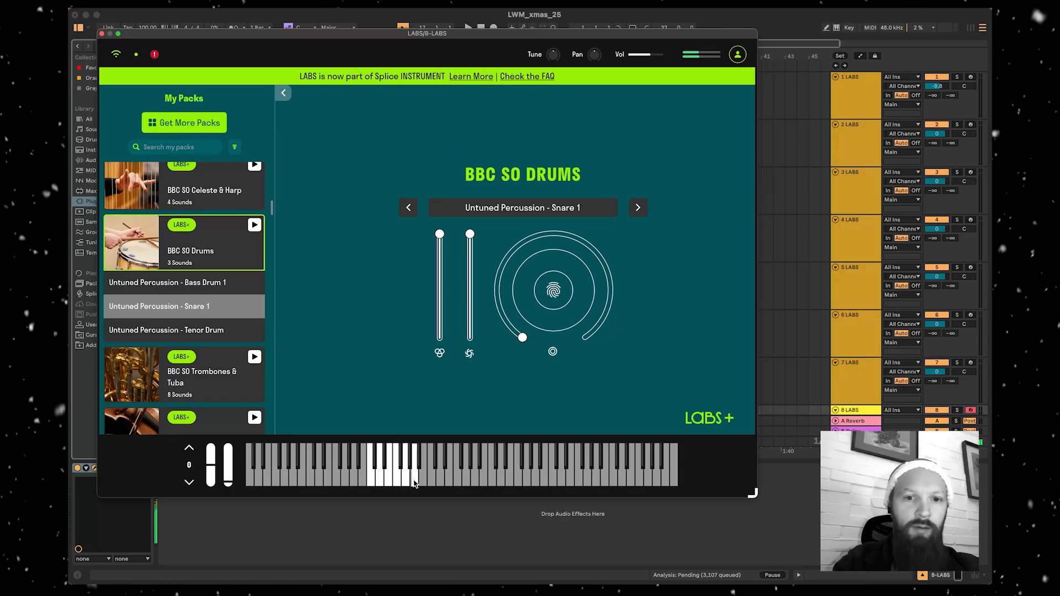
pyautogui.click(102, 35)
# - Create a one-bar clip at bar 17 on the eighth track, add a C2 note on beat 1 and listen to it
pyautogui.scroll(-4, 521, 326)
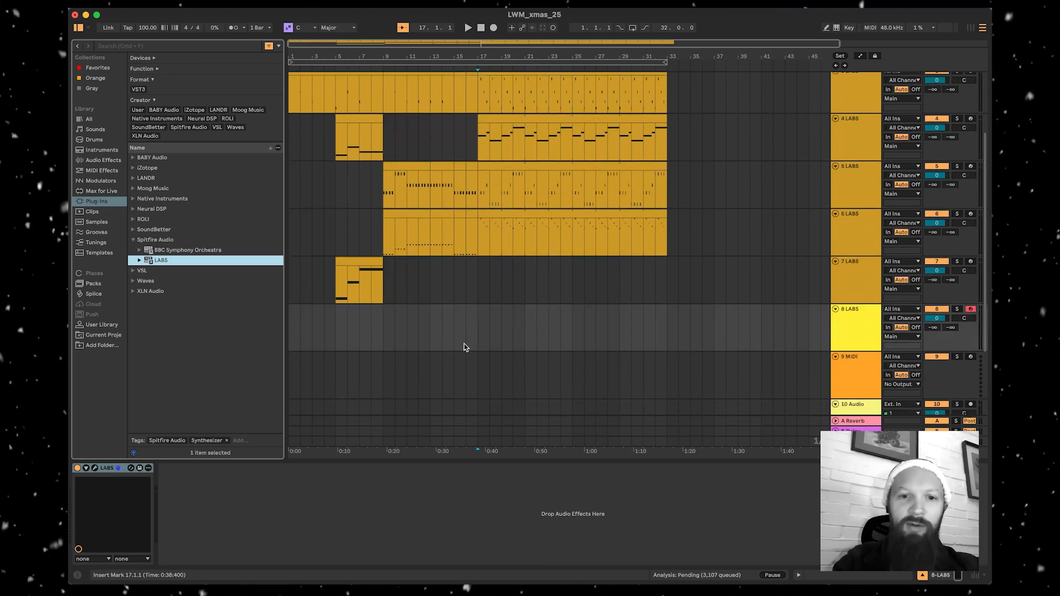
pyautogui.doubleClick(483, 336)
pyautogui.scroll(-5, 488, 209)
pyautogui.scroll(-5, 217, 468)
pyautogui.doubleClick(227, 446)
pyautogui.press('space')
pyautogui.press('space')
pyautogui.press('space')
pyautogui.moveTo(234, 445)
pyautogui.mouseDown()
pyautogui.moveTo(232, 422)
pyautogui.moveTo(232, 445)
pyautogui.mouseUp()
# - Add an A2 note held across the whole bar of the eighth track's clip and set its velocity to 54
pyautogui.doubleClick(263, 408)
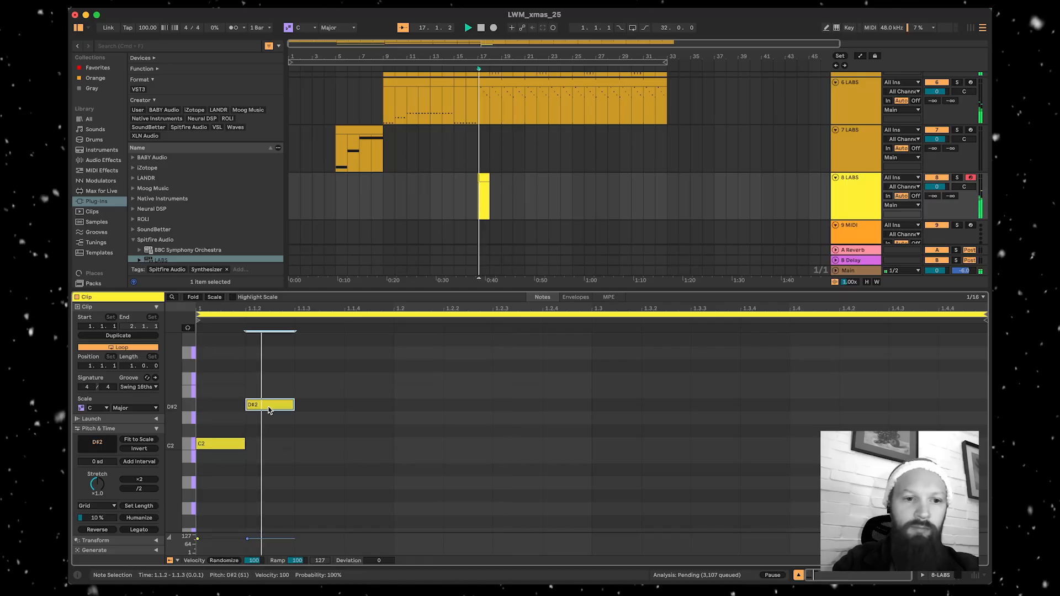
pyautogui.moveTo(268, 407); pyautogui.dragTo(269, 396)
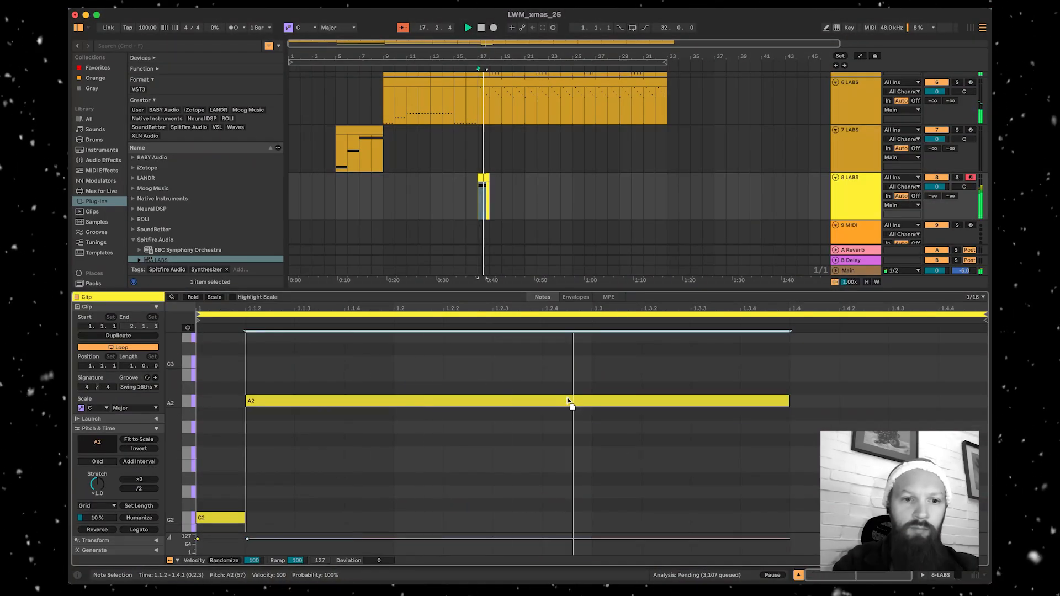
pyautogui.moveTo(570, 403); pyautogui.dragTo(524, 397)
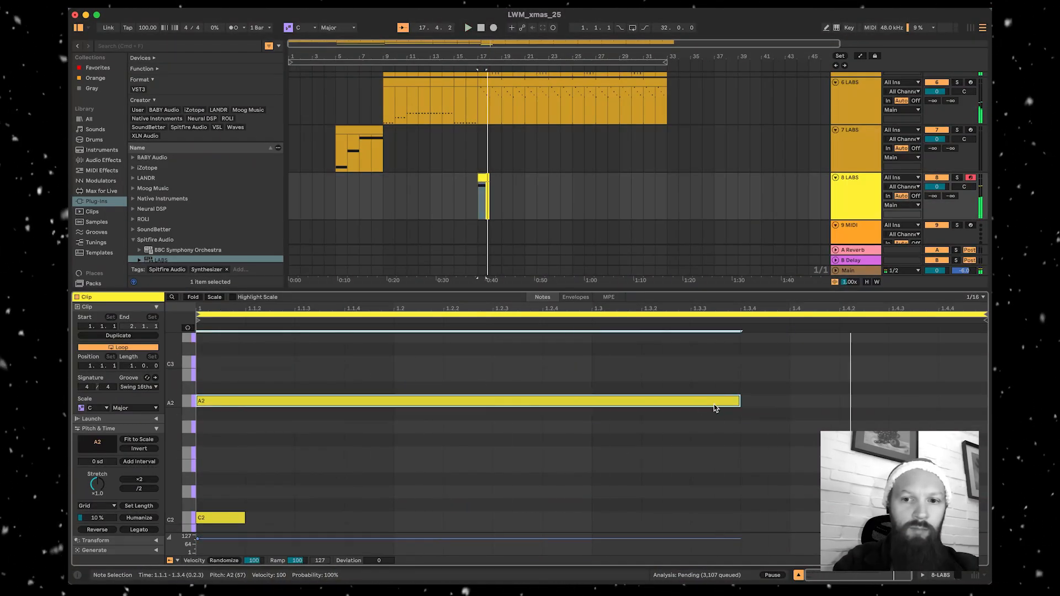
pyautogui.moveTo(740, 405); pyautogui.dragTo(986, 403)
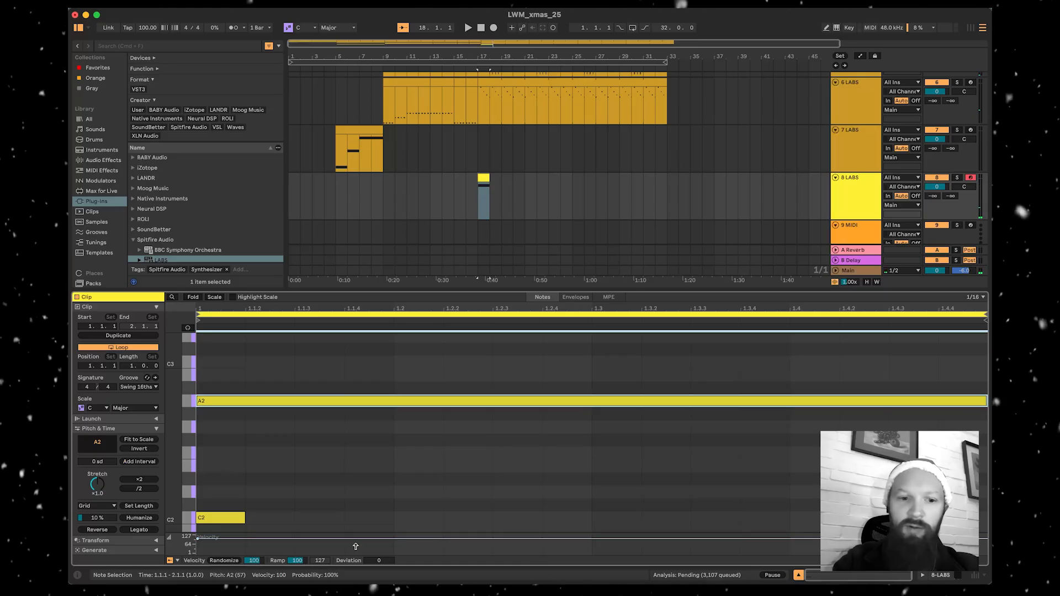
pyautogui.moveTo(333, 538)
pyautogui.mouseDown()
pyautogui.moveTo(333, 557)
pyautogui.moveTo(332, 546)
pyautogui.mouseUp()
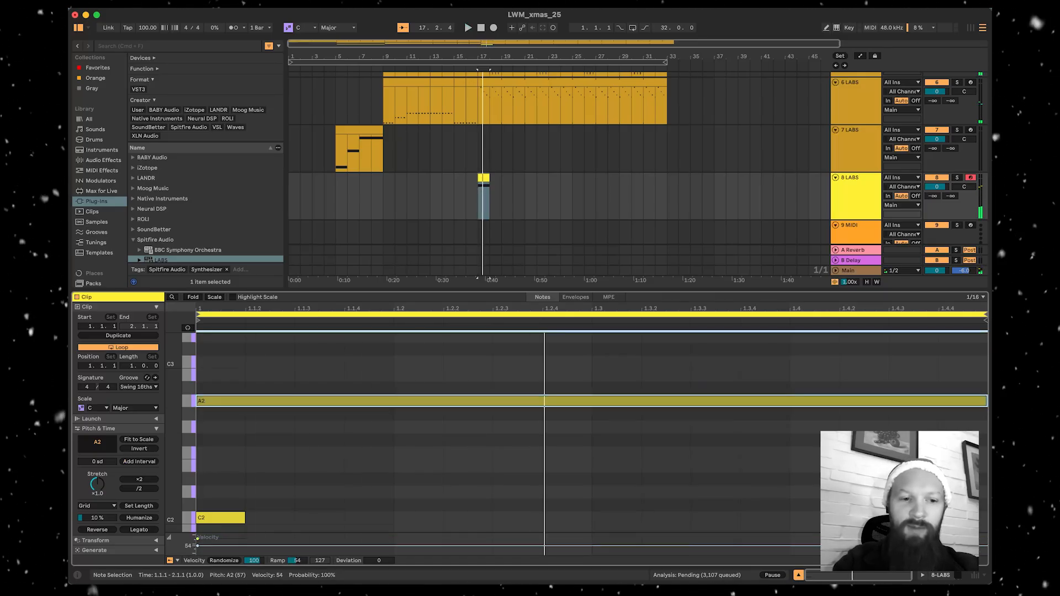
# - Extend the eighth track's clip to bar 33 and show the automation in the arrangement
pyautogui.moveTo(489, 182); pyautogui.dragTo(664, 163)
pyautogui.click(788, 177)
pyautogui.press('a')
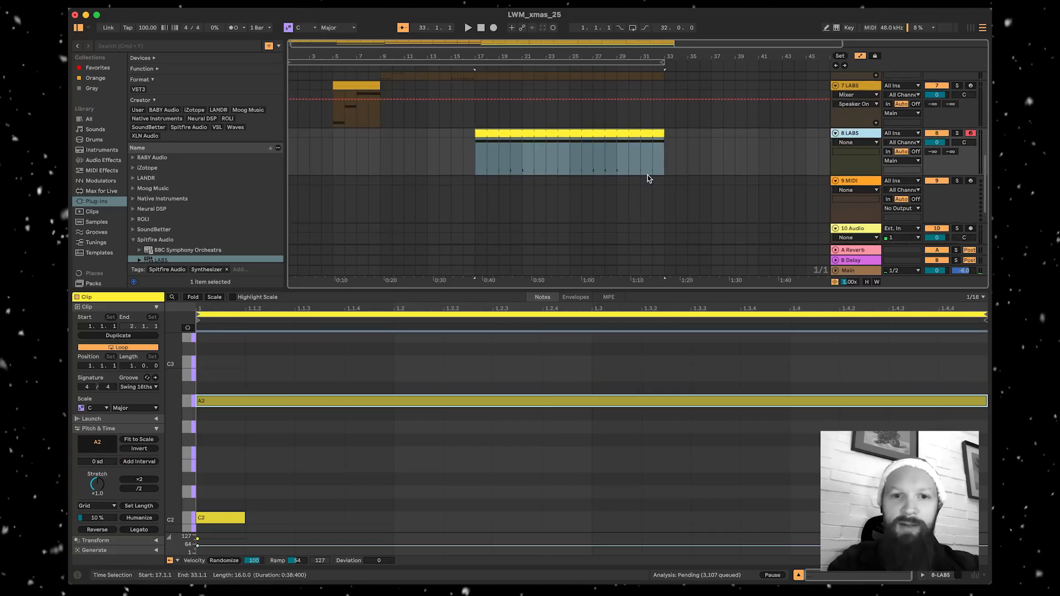
# - Select LABS Expression as the eighth track's automation parameter and lower it to about 37% from bar 17
pyautogui.click(861, 141)
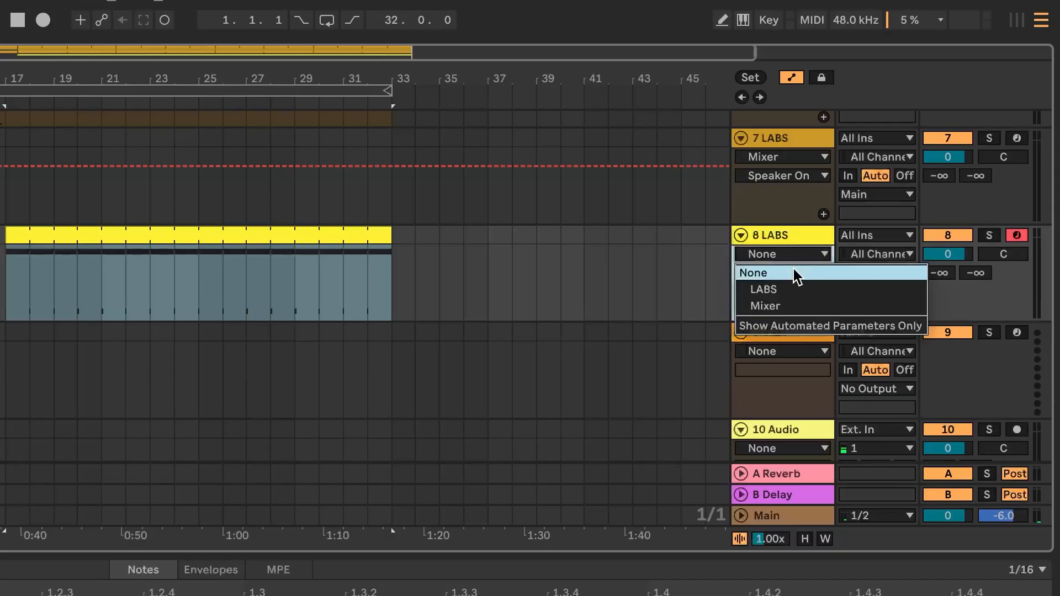
pyautogui.click(784, 288)
pyautogui.click(778, 270)
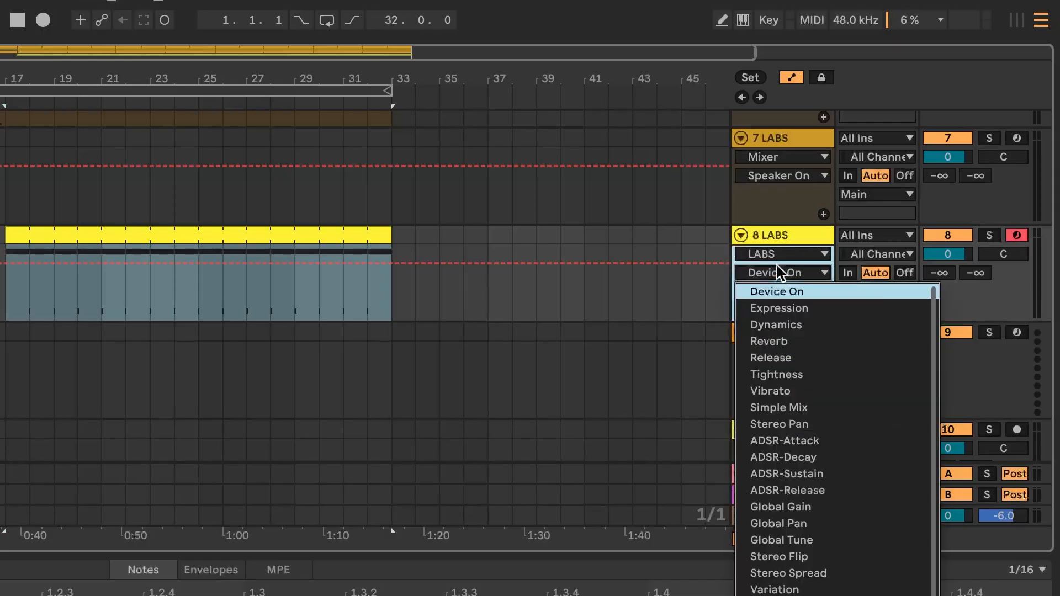
pyautogui.click(779, 307)
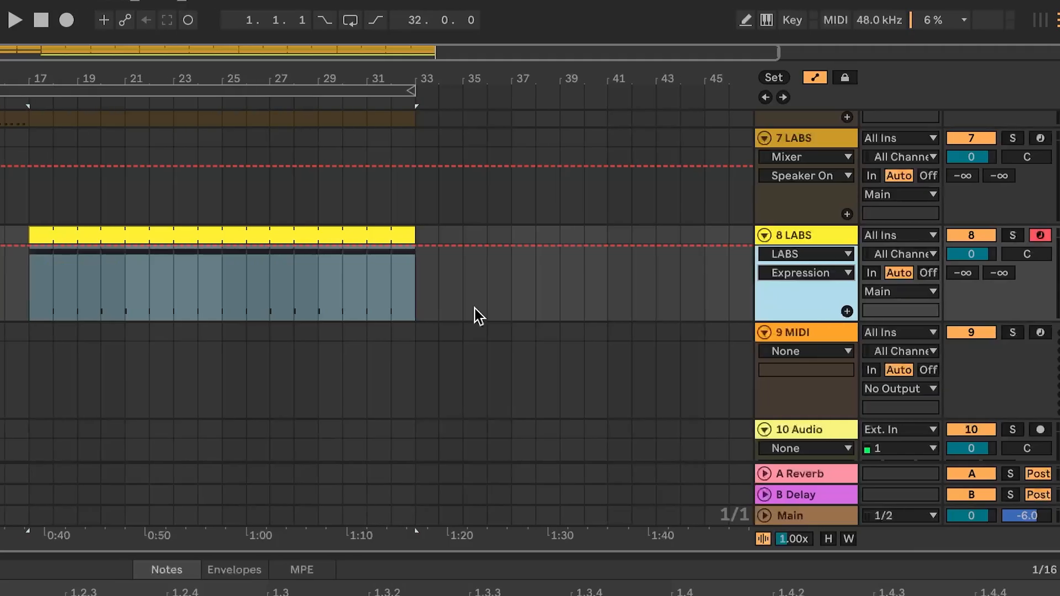
pyautogui.click(254, 244)
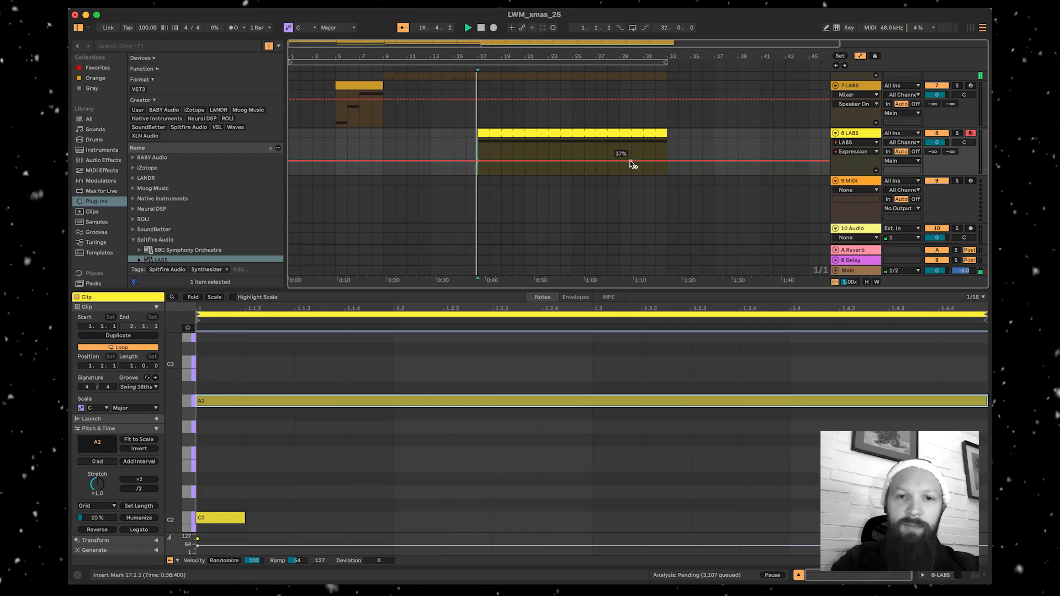
# - Switch the eighth track's automation to LABS Dynamics and lower its level from bar 17 while listening
pyautogui.click(855, 151)
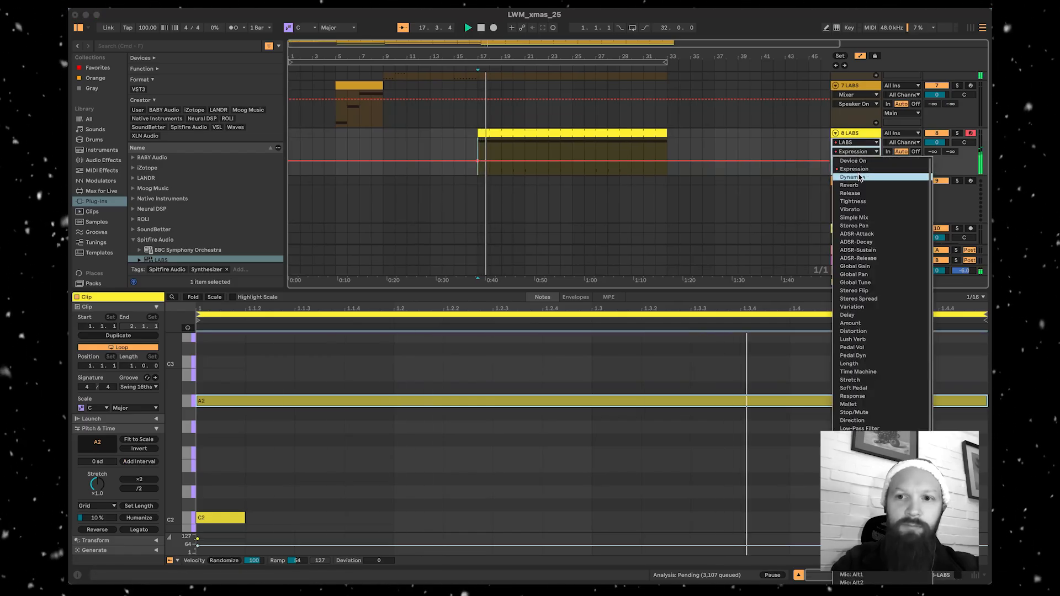
pyautogui.click(853, 176)
pyautogui.moveTo(478, 138); pyautogui.dragTo(478, 148)
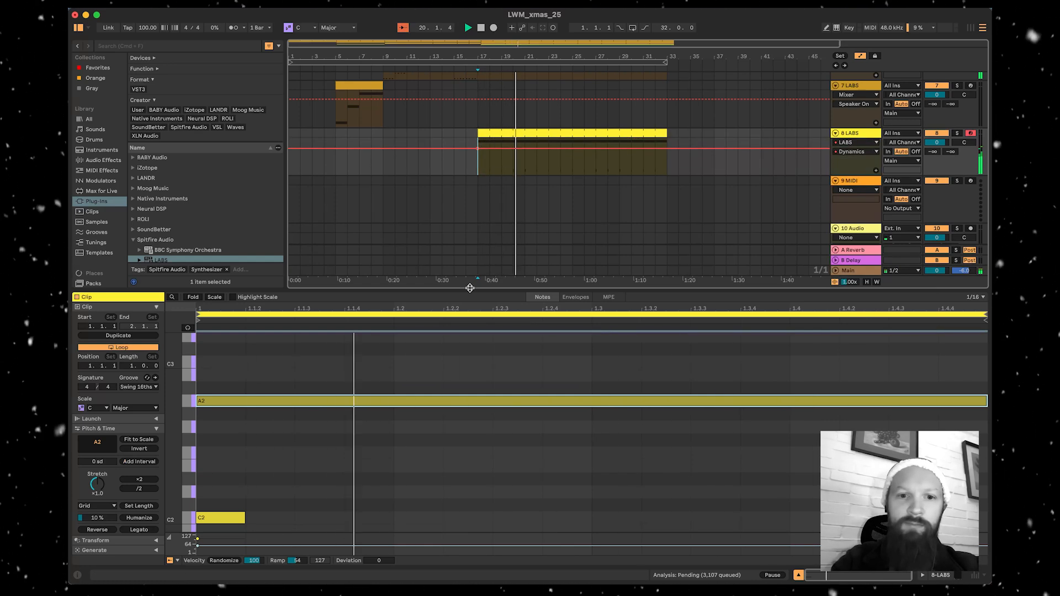
pyautogui.press('super+alt+l')
# - Add a second C2 note at 1.3.3 in the eighth track's clip and listen to the rhythm
pyautogui.doubleClick(486, 334)
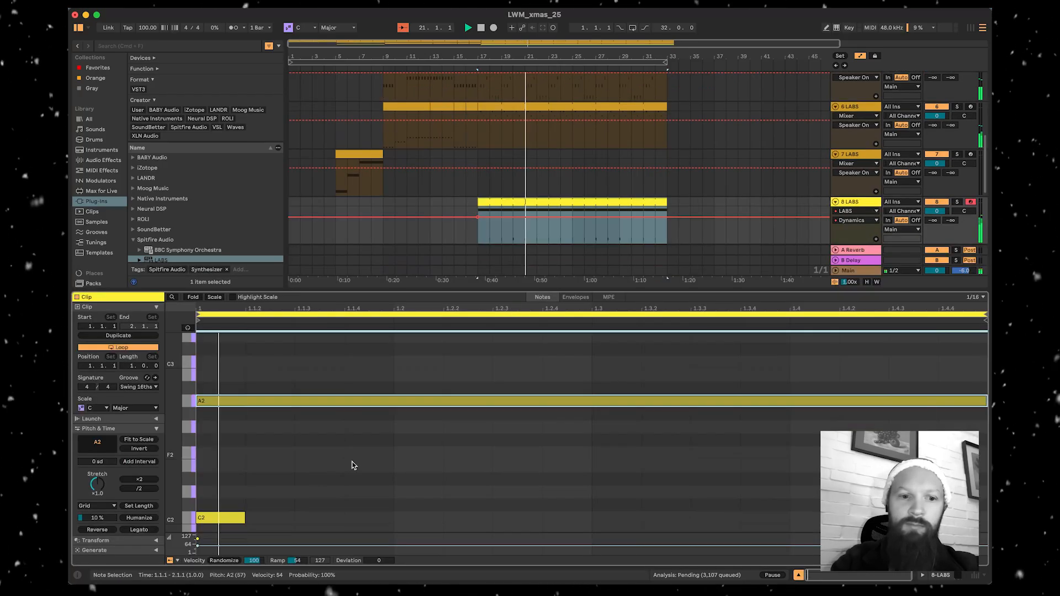
pyautogui.doubleClick(715, 519)
pyautogui.press('space')
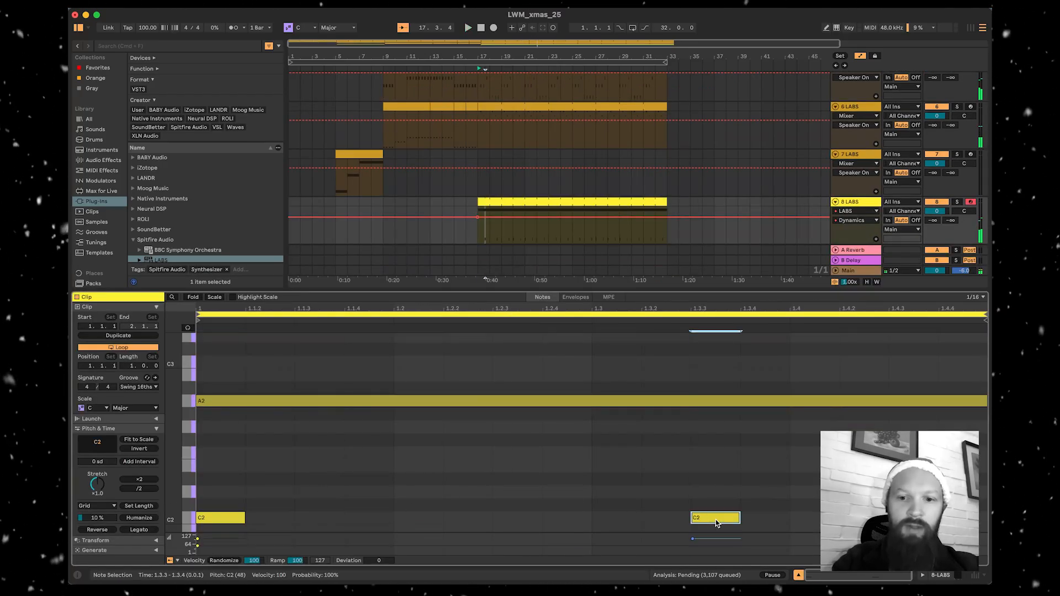
pyautogui.scroll(-2, 681, 500)
pyautogui.scroll(-1, 681, 500)
pyautogui.press('space')
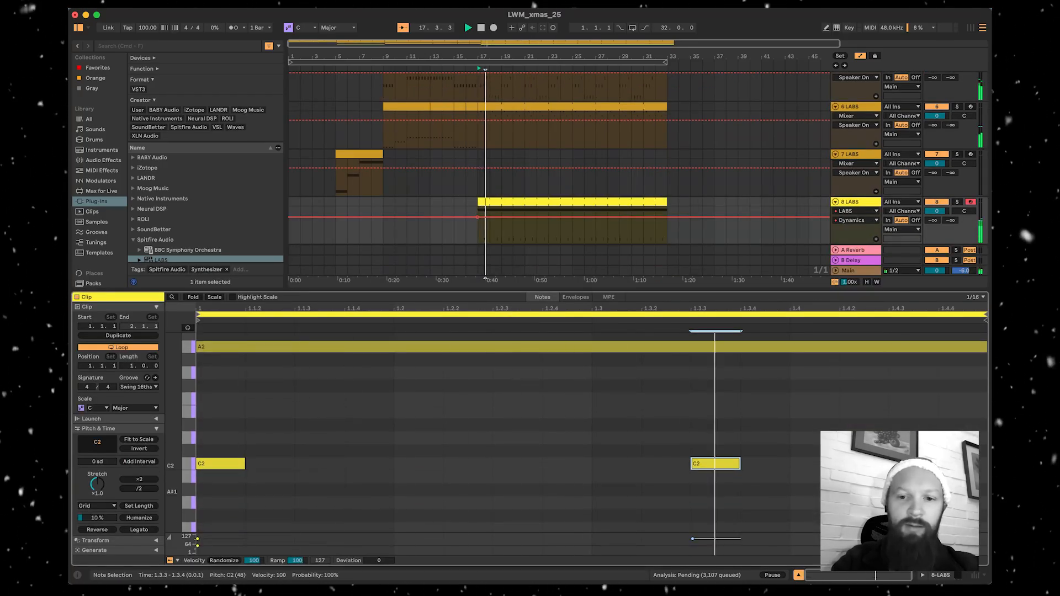
# - Move the second C2 note in the eighth track's clip to 1.4.1 and add a higher note above it
pyautogui.moveTo(709, 463); pyautogui.dragTo(808, 464)
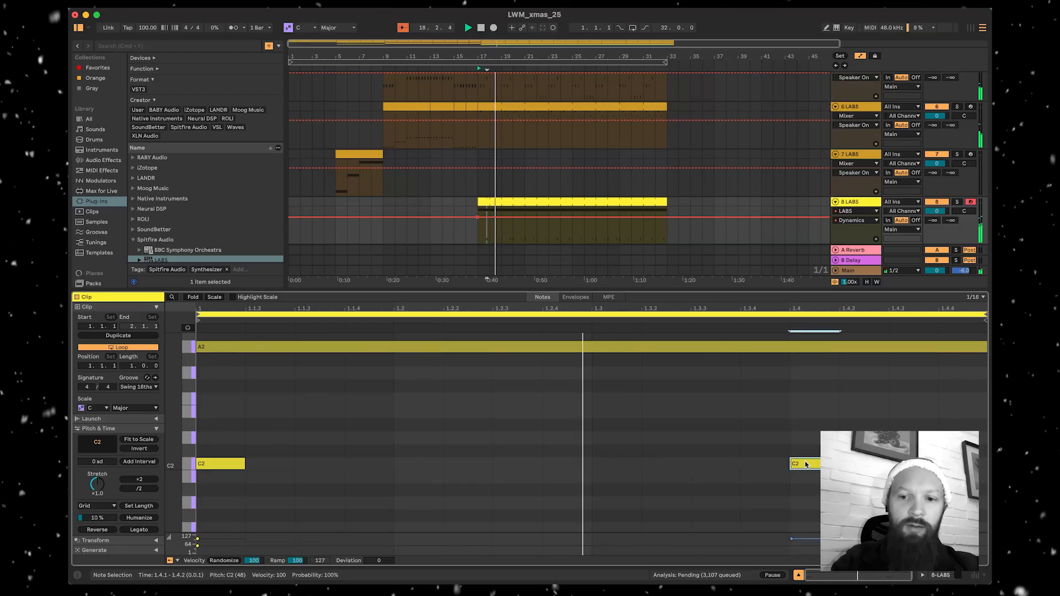
pyautogui.doubleClick(803, 439)
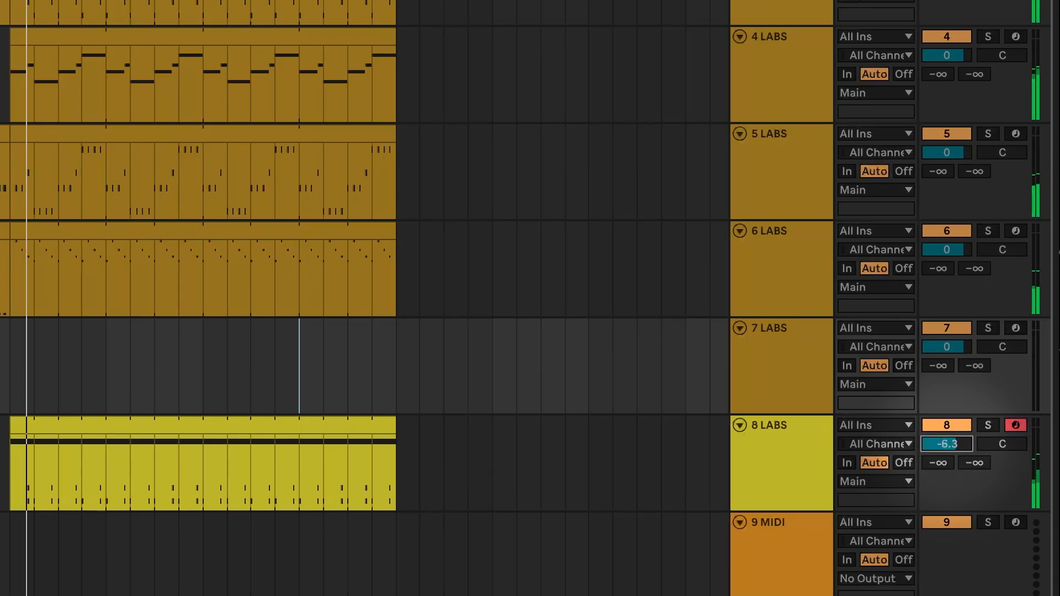
# - Duplicate the eighth LABS track and create a new empty one-bar clip at bar 17 on the copy
pyautogui.click(536, 445)
pyautogui.press('super+d')
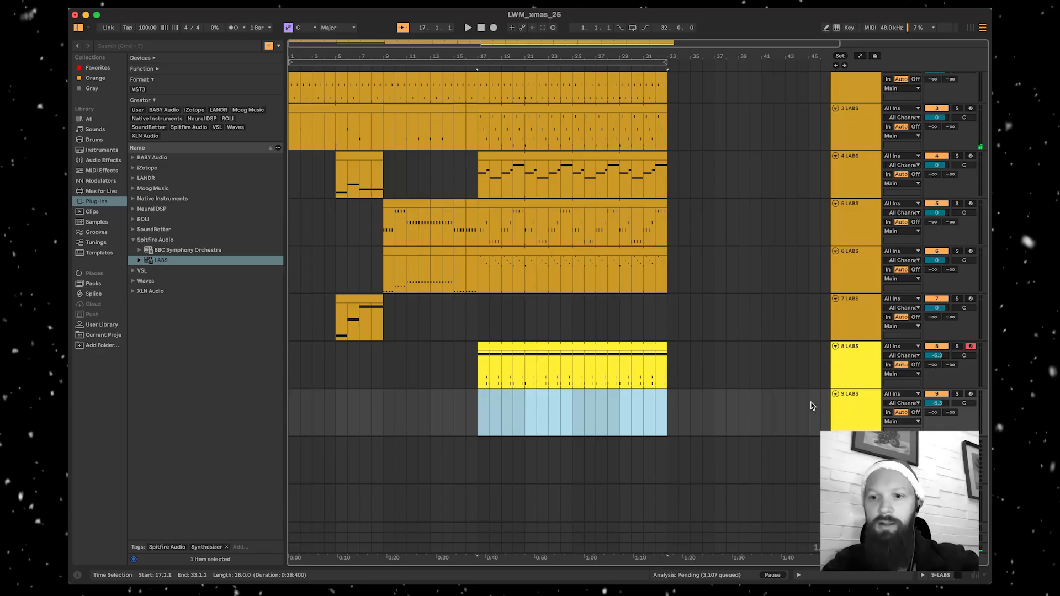
pyautogui.doubleClick(485, 414)
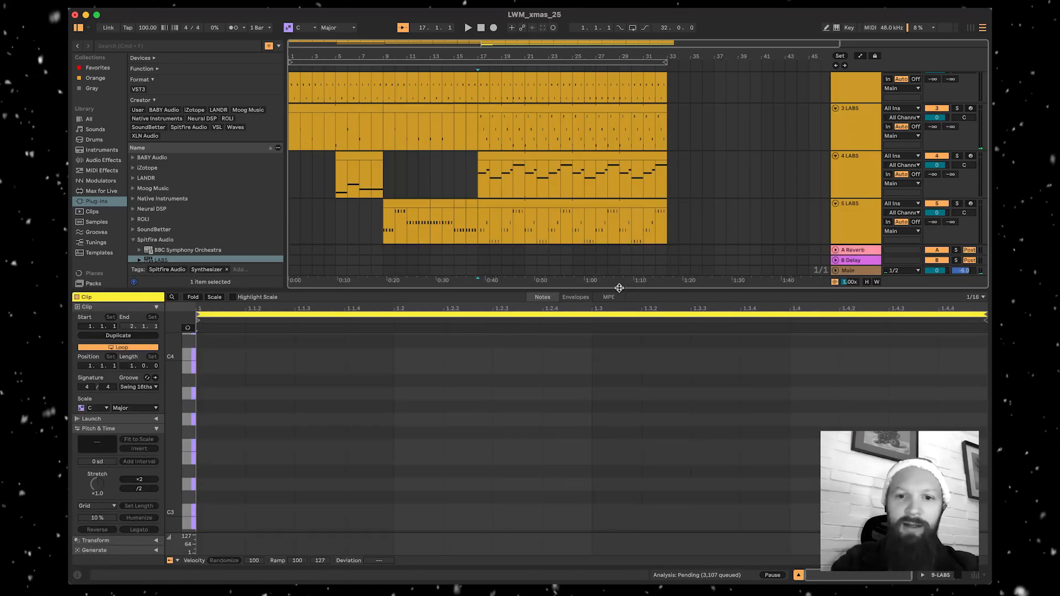
pyautogui.moveTo(619, 288); pyautogui.dragTo(618, 460)
# - Load the Felt Piano sound Half and Half in the ninth track's LABS instrument and close its window
pyautogui.click(830, 389)
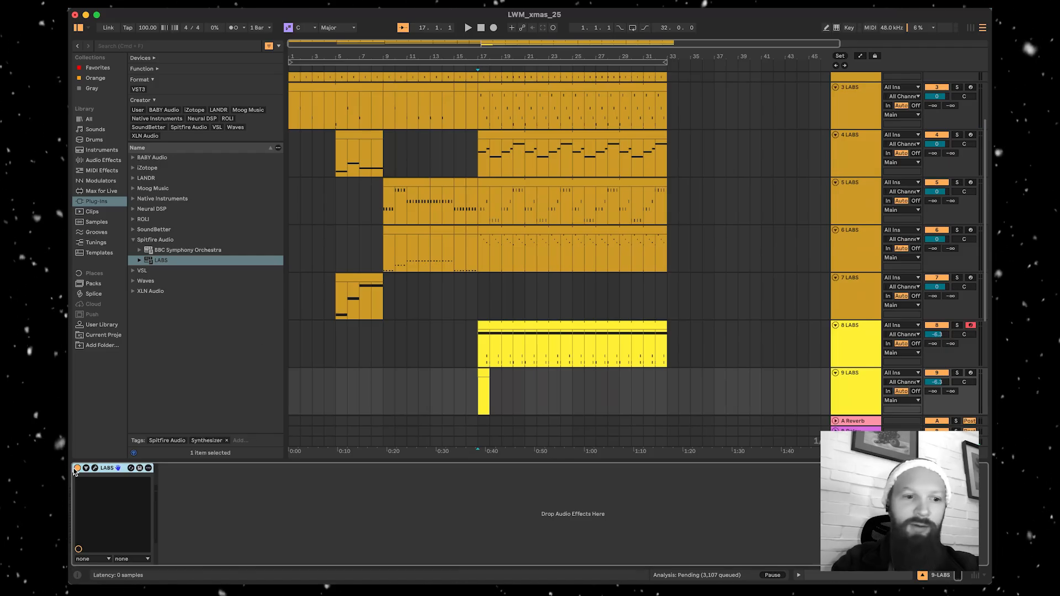
pyautogui.click(95, 467)
pyautogui.click(174, 237)
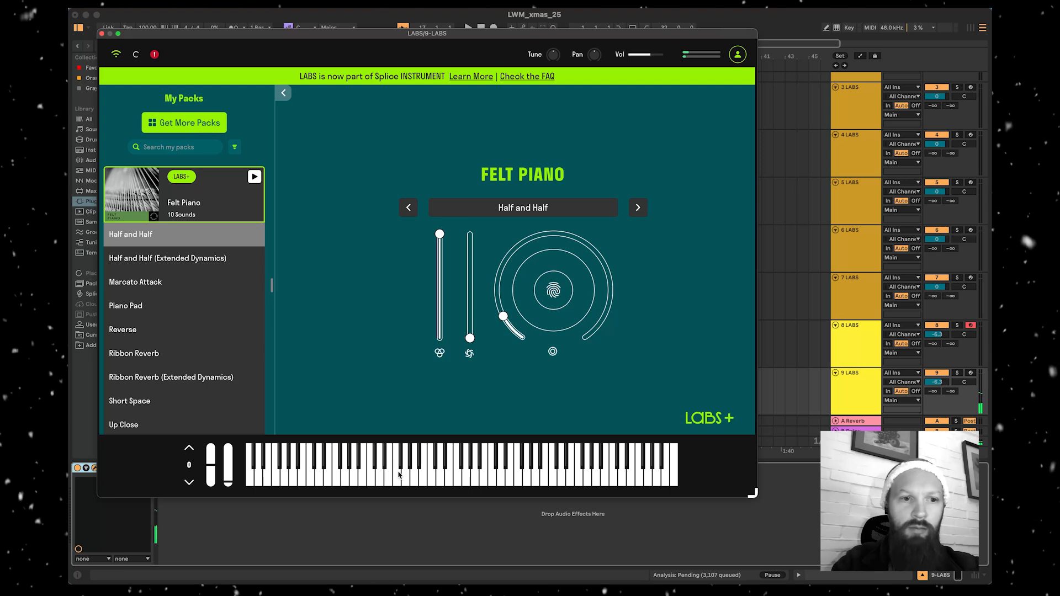
pyautogui.click(102, 35)
# - Fill bars 17 to 33 of the ninth track with a copy of the fourth track's clip and open its notes
pyautogui.moveTo(485, 373); pyautogui.dragTo(665, 374)
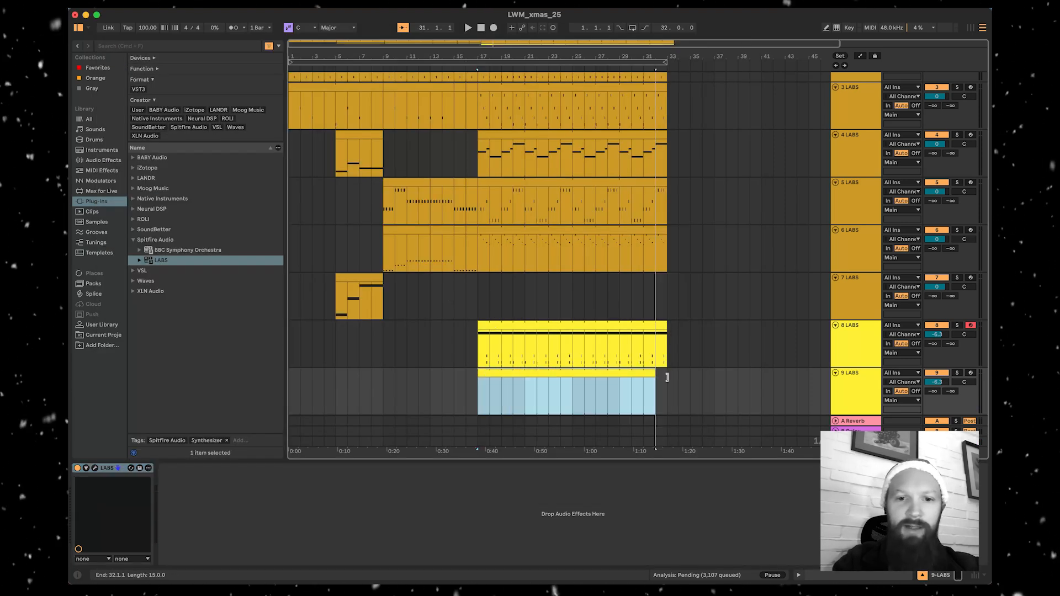
pyautogui.moveTo(510, 142); pyautogui.dragTo(509, 371)
pyautogui.doubleClick(509, 372)
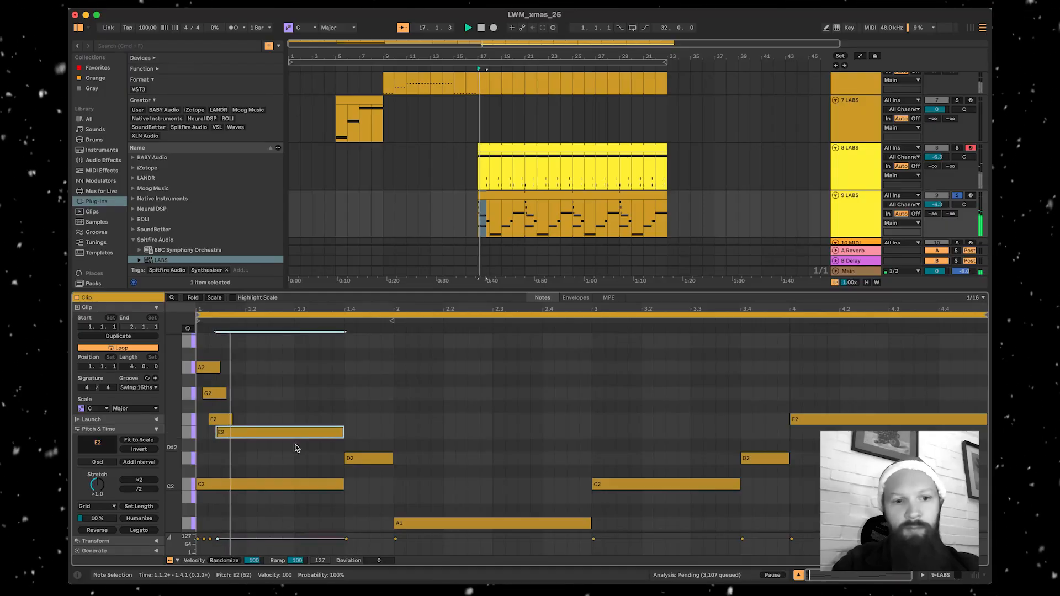
# - Add a G2 note at 1.4.1 and a one-bar A2 note at 2.1.1 to the ninth track's clip while listening
pyautogui.scroll(-2, 298, 447)
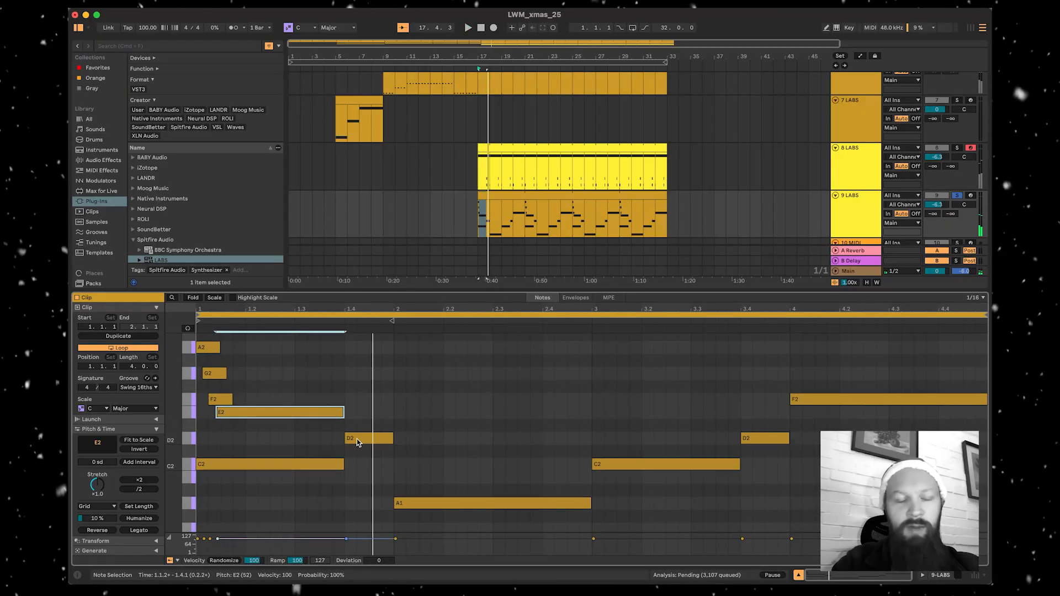
pyautogui.scroll(1, 345, 411)
pyautogui.moveTo(359, 442); pyautogui.dragTo(358, 385)
pyautogui.press('space')
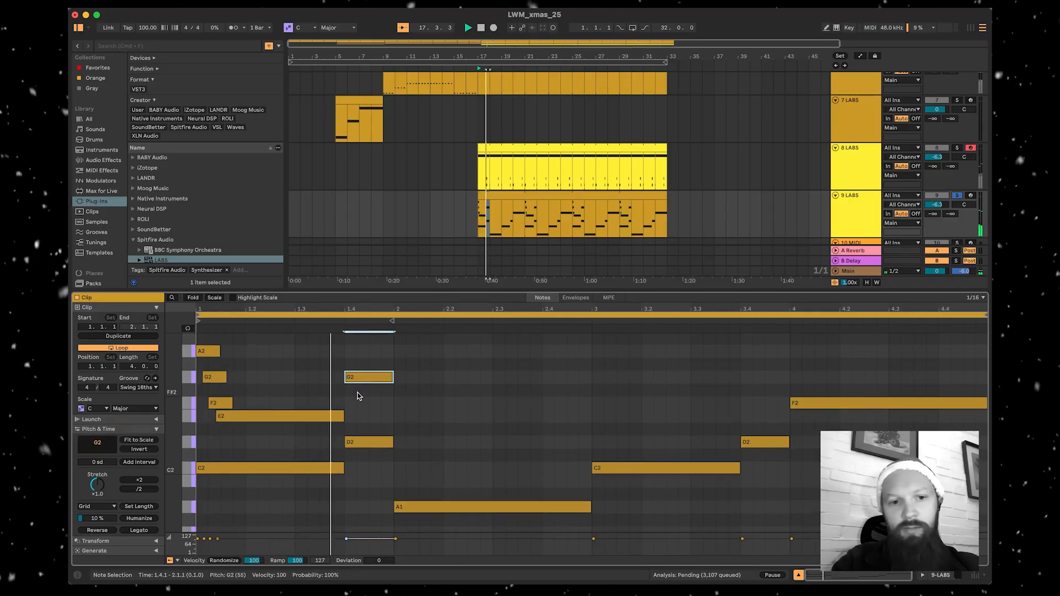
pyautogui.press('space')
pyautogui.moveTo(379, 376); pyautogui.dragTo(591, 349)
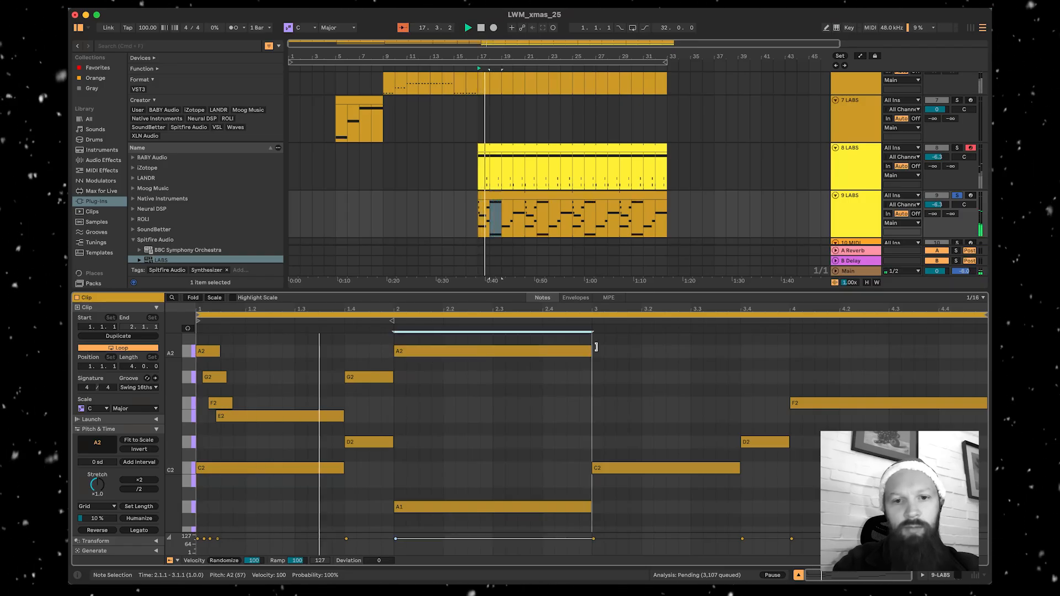
pyautogui.press('space')
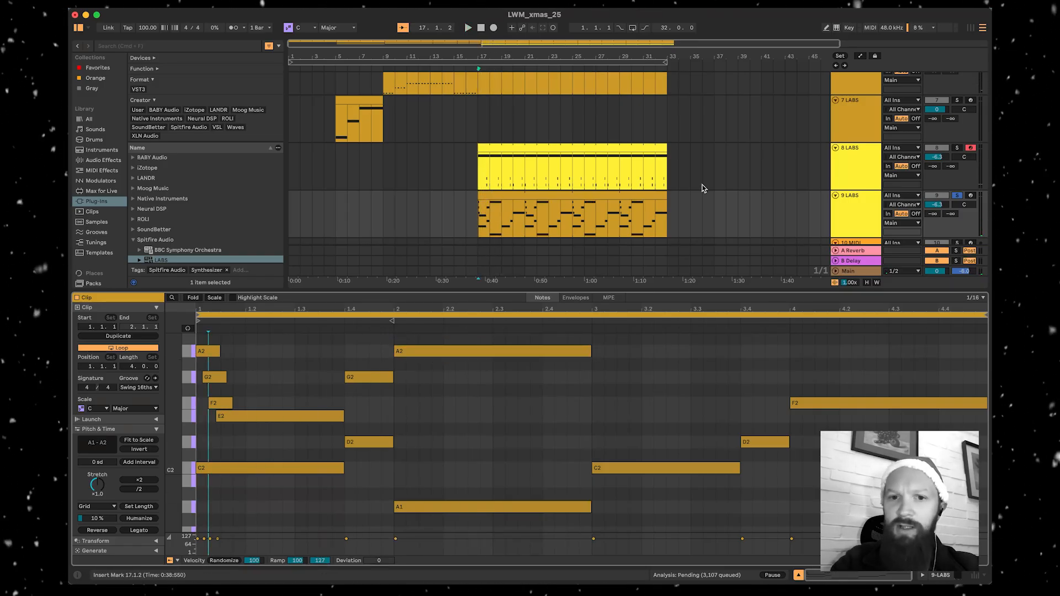
# - Set the ninth track's volume to 0 and add an F2 note at 1.3.3, shortening the E2 before it
pyautogui.scroll(-3, 702, 188)
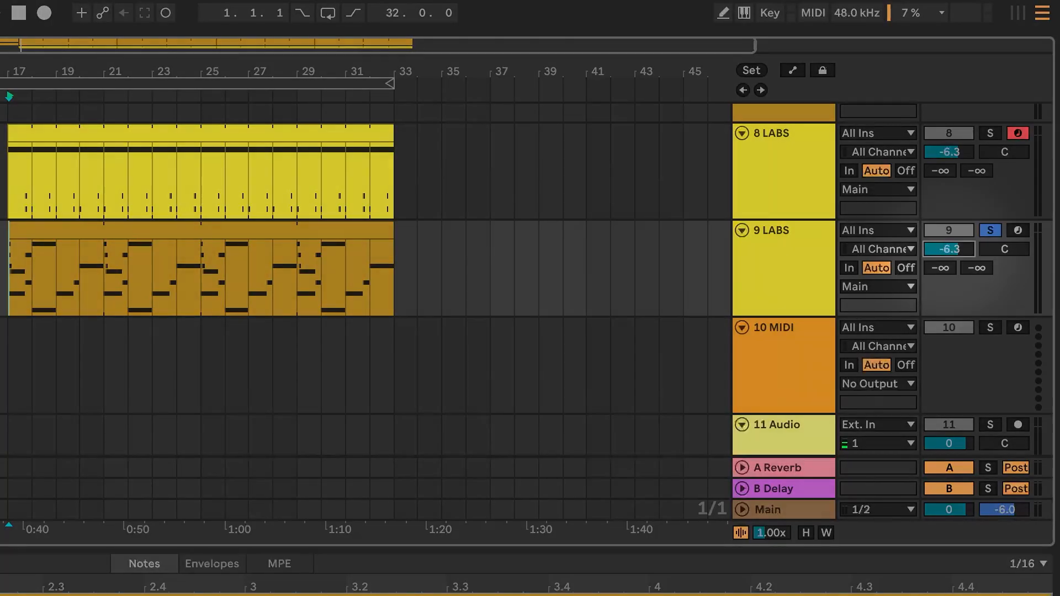
pyautogui.moveTo(930, 142); pyautogui.dragTo(930, 139)
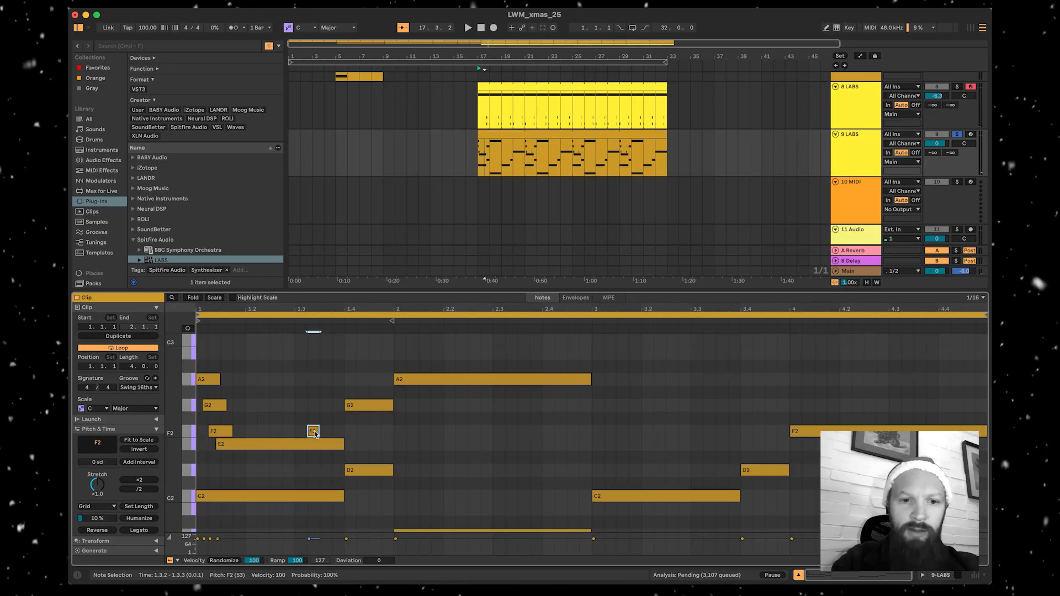
pyautogui.press('space')
pyautogui.moveTo(330, 431)
pyautogui.mouseDown()
pyautogui.moveTo(344, 431)
pyautogui.moveTo(321, 443)
pyautogui.mouseUp()
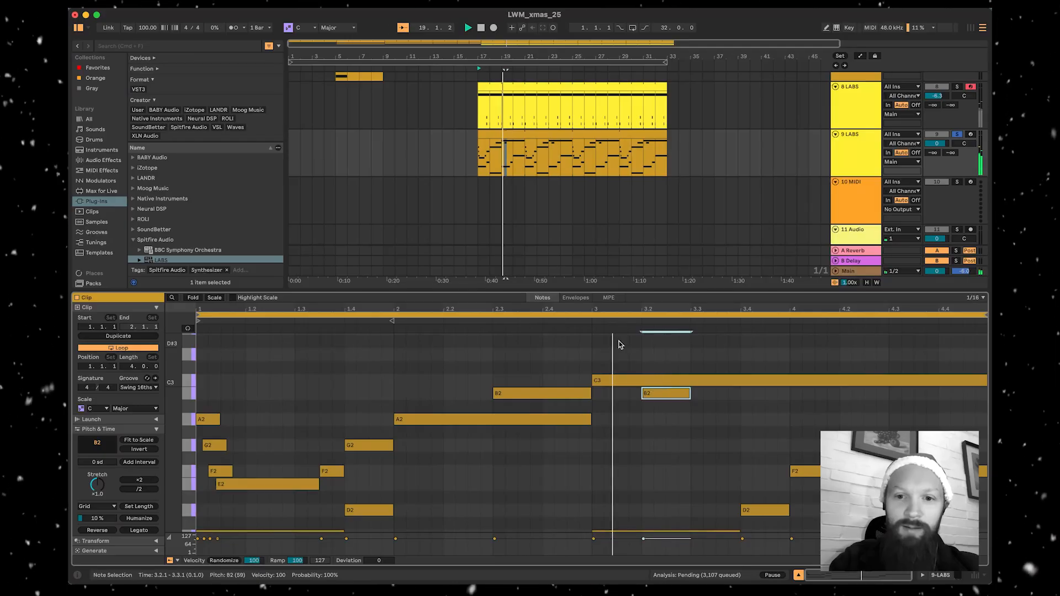
# - Continue the descending melody with an A2 note at 3.3.1 and a G2 note at 3.4.1
pyautogui.moveTo(662, 398); pyautogui.dragTo(708, 421)
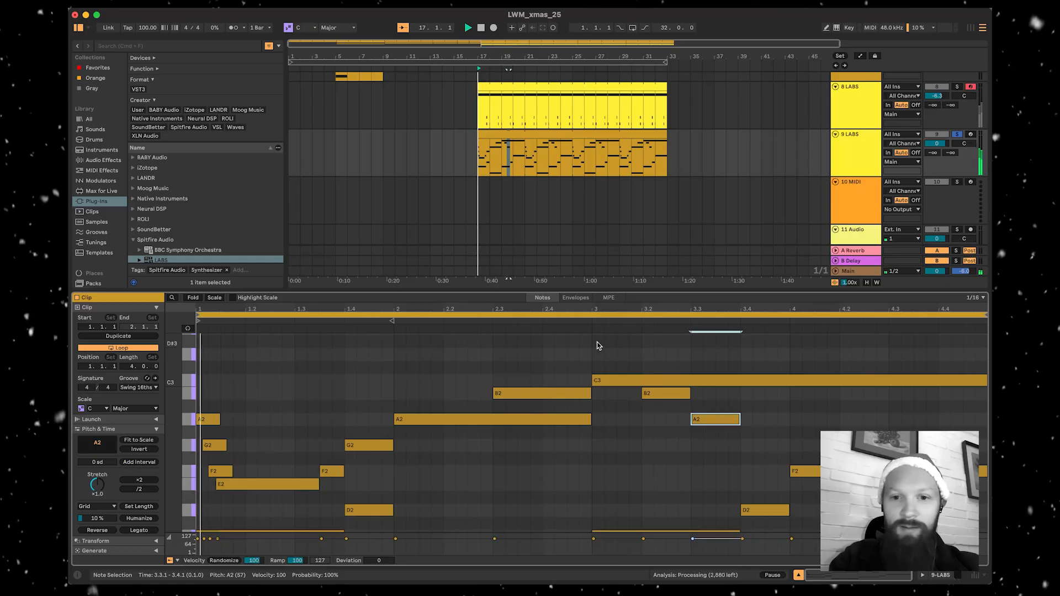
pyautogui.scroll(-1, 734, 431)
pyautogui.moveTo(711, 412); pyautogui.dragTo(767, 434)
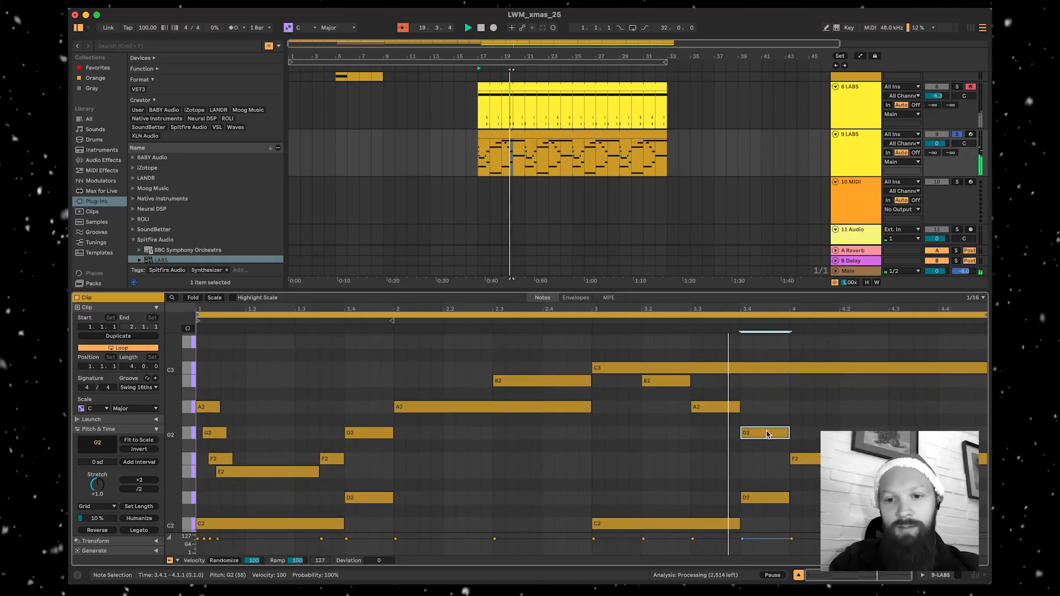
pyautogui.scroll(-2, 779, 451)
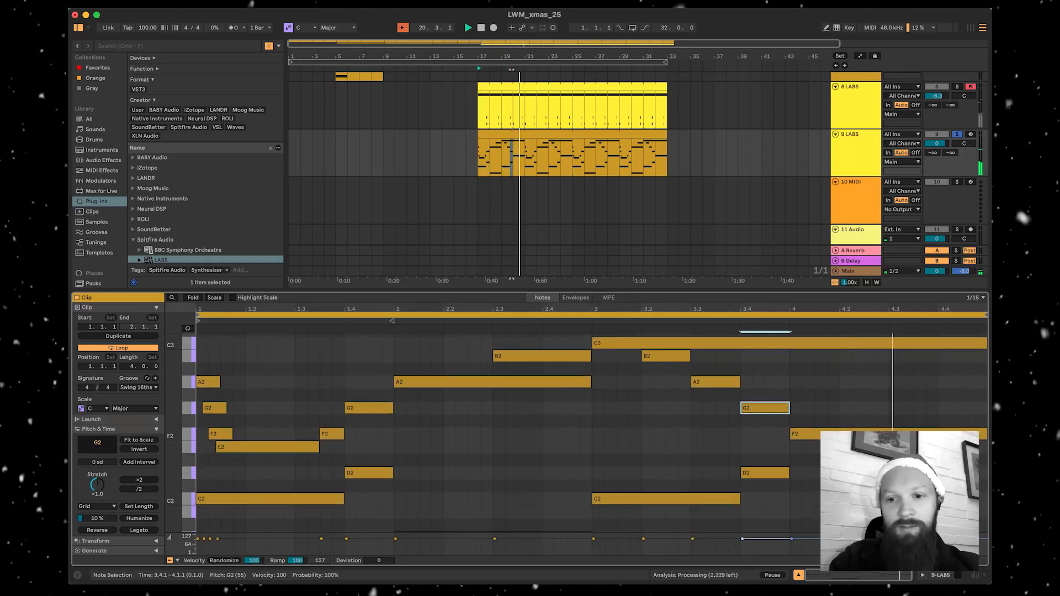
# - Unsolo the ninth track and play the full arrangement from bar 17
pyautogui.press('super+alt+l')
pyautogui.click(957, 394)
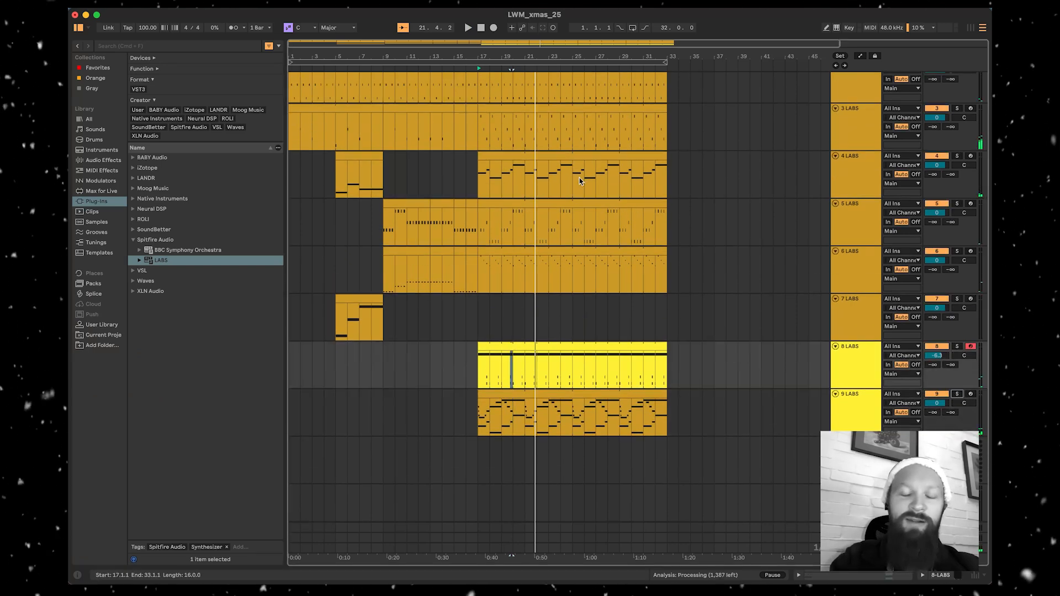
pyautogui.click(474, 69)
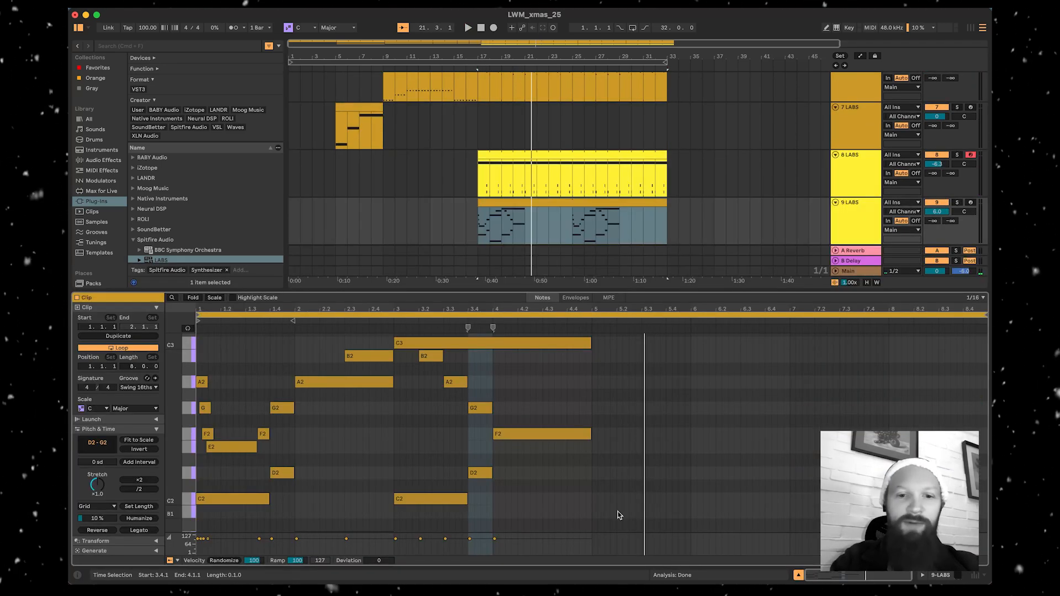
# - Duplicate the first four bars of notes to bar 5 of the ninth track's clip and delete the copied G2 and F2 grace notes
pyautogui.click(700, 547)
pyautogui.moveTo(687, 522); pyautogui.dragTo(198, 334)
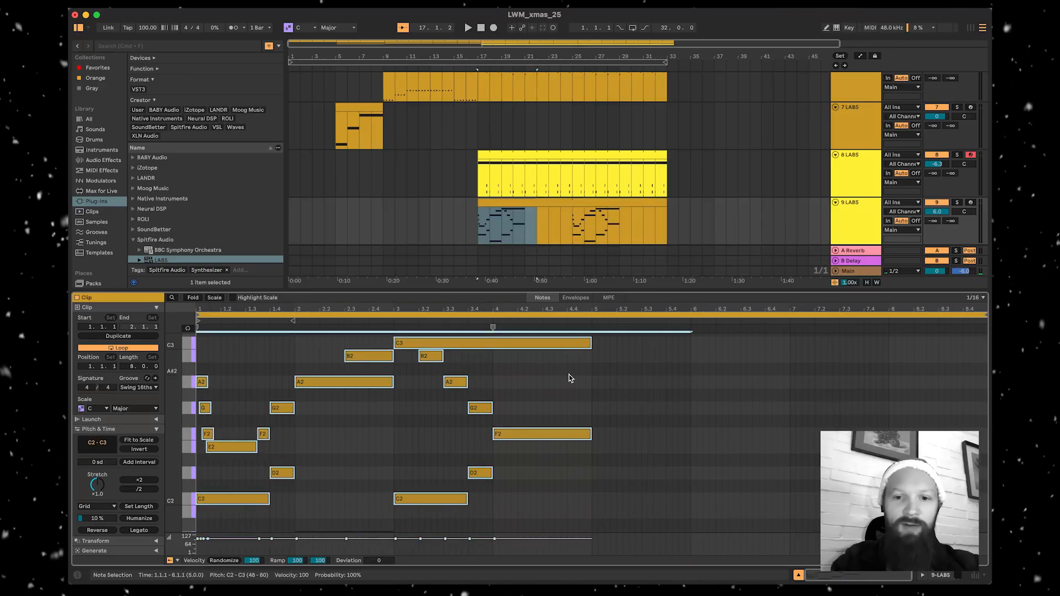
pyautogui.press('super+d')
pyautogui.click(613, 386)
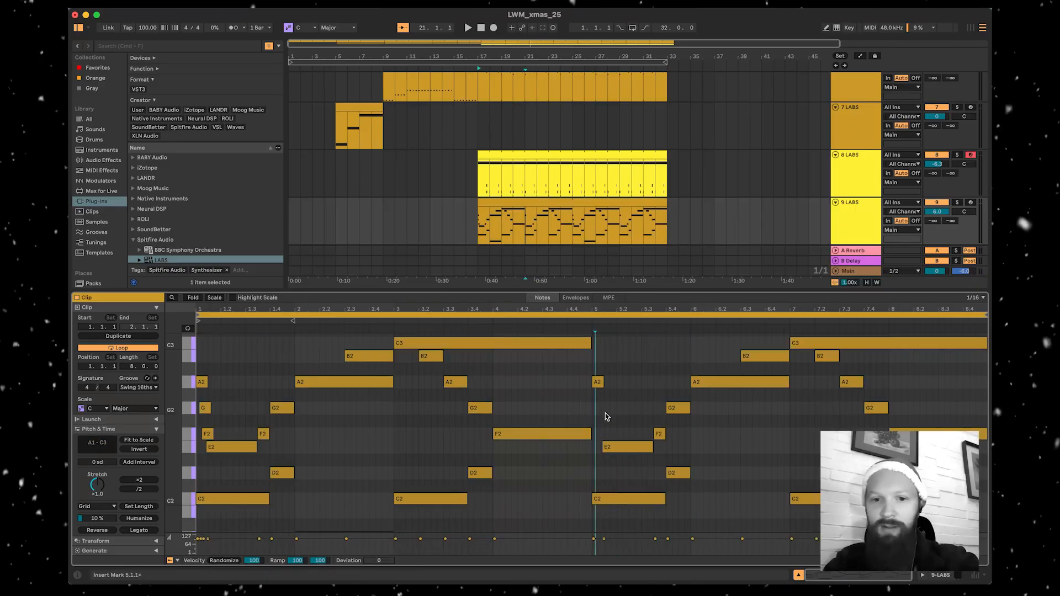
pyautogui.press('super+alt+l')
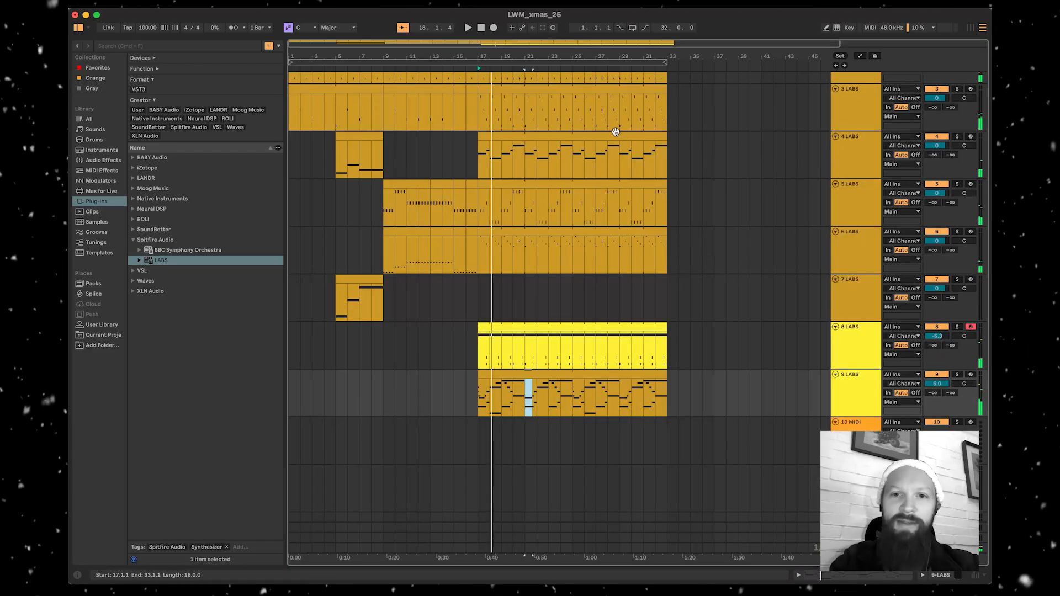
# - Try deactivating the fourth track's clip from bar 17 to 33 and listen to the section
pyautogui.click(615, 138)
pyautogui.rightClick(617, 138)
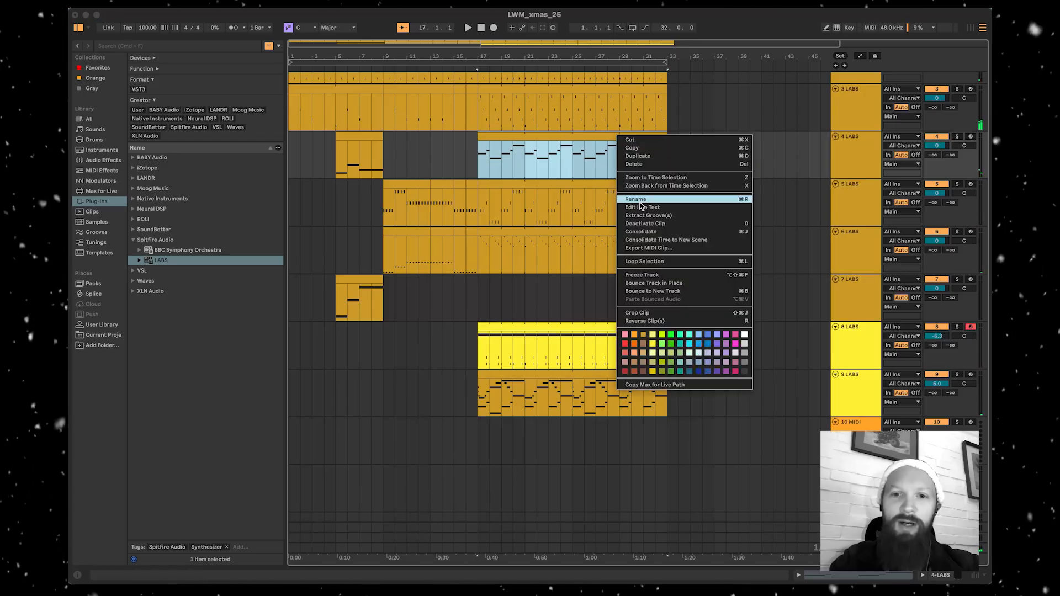
pyautogui.click(644, 223)
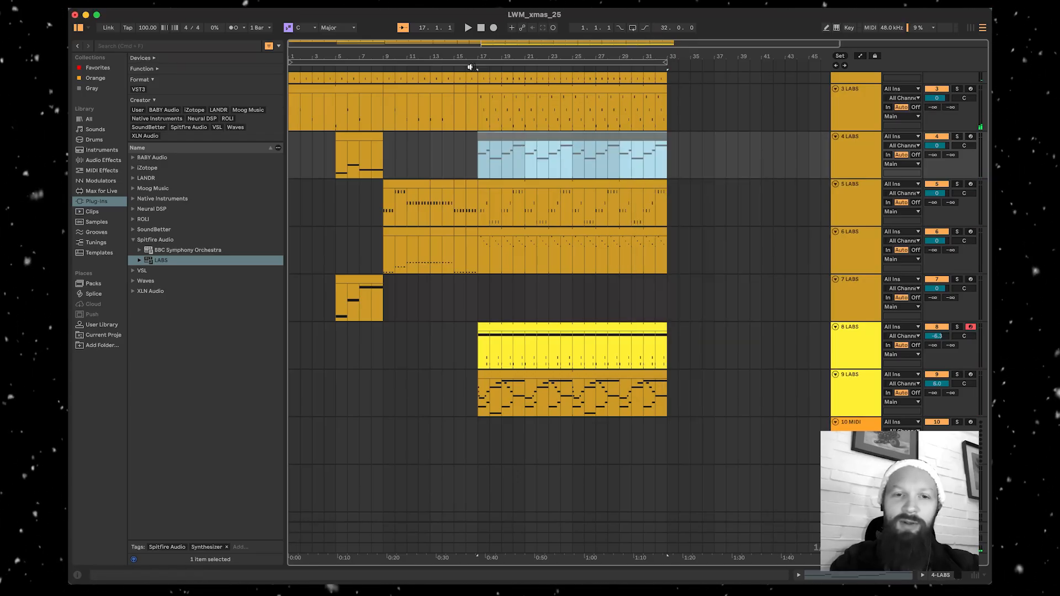
pyautogui.hscroll(2, 557, 348)
pyautogui.scroll(1, 557, 349)
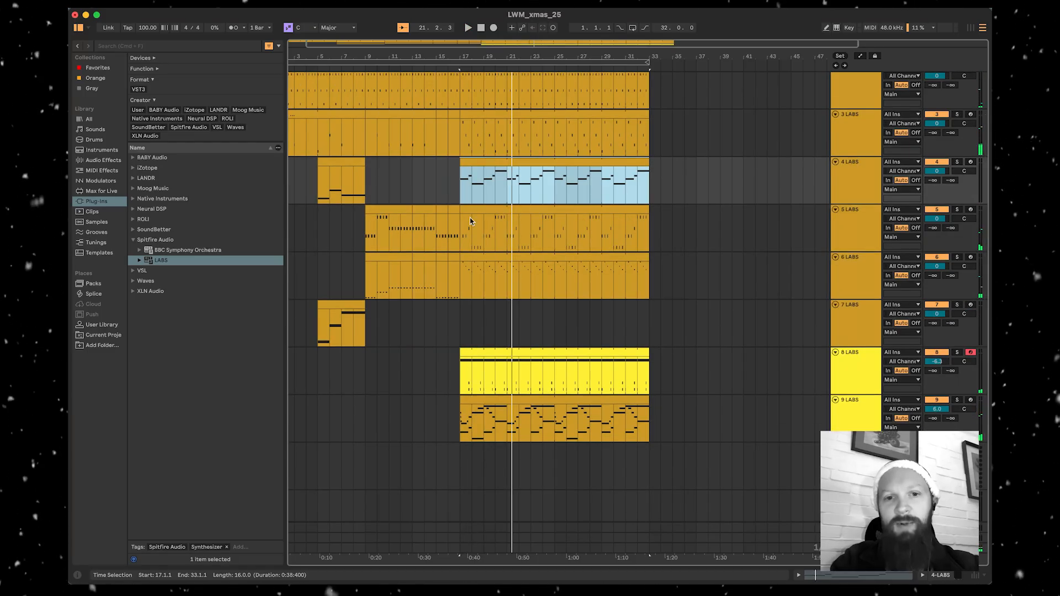
# - Deactivate the fifth and sixth tracks' clips from bar 17 to 33
pyautogui.press('Down')
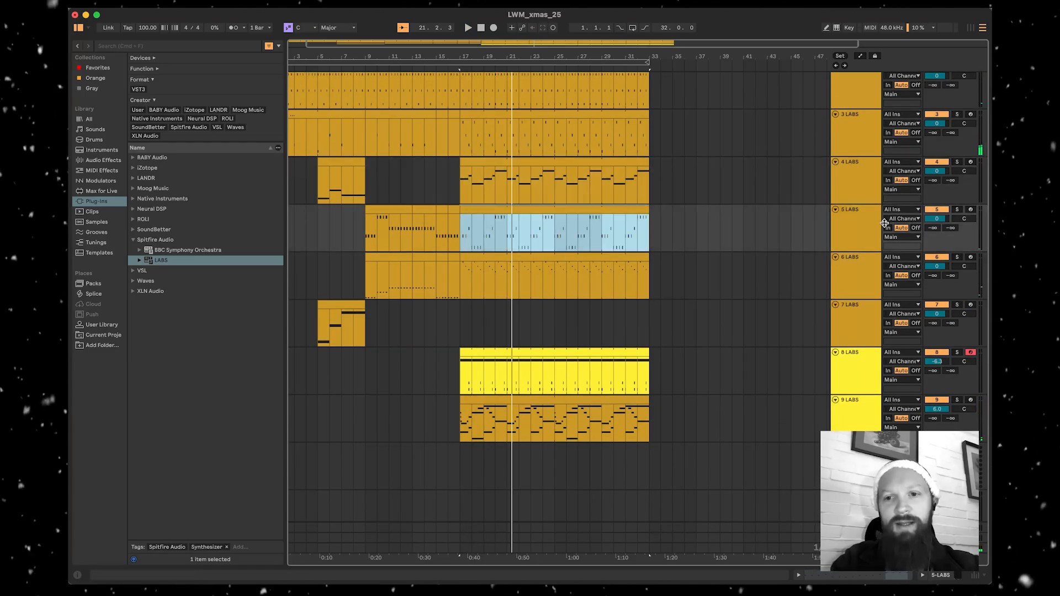
pyautogui.rightClick(513, 206)
pyautogui.click(551, 301)
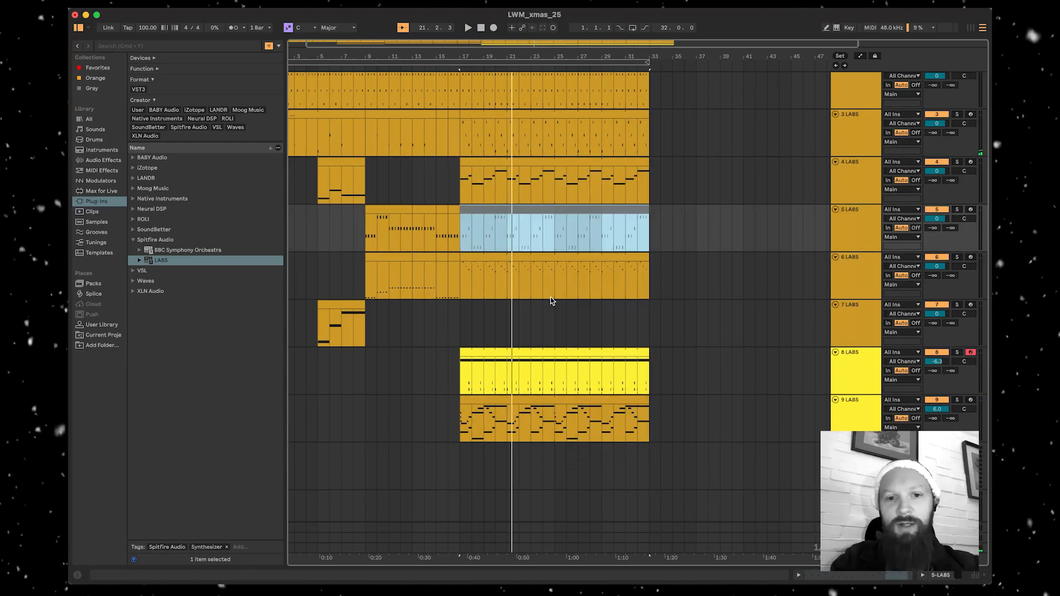
pyautogui.press('Down')
pyautogui.rightClick(479, 254)
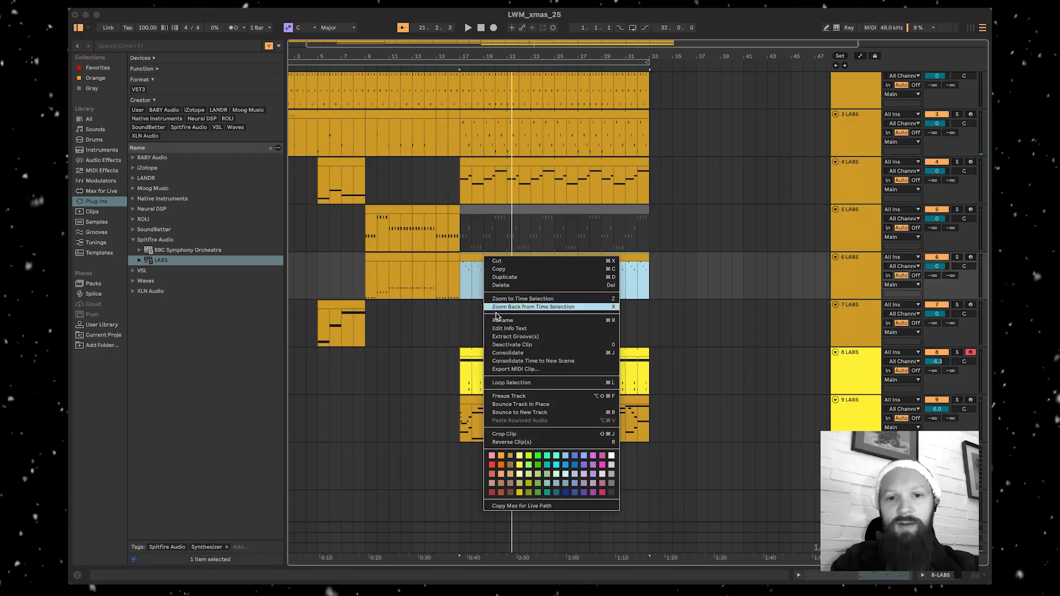
pyautogui.click(507, 344)
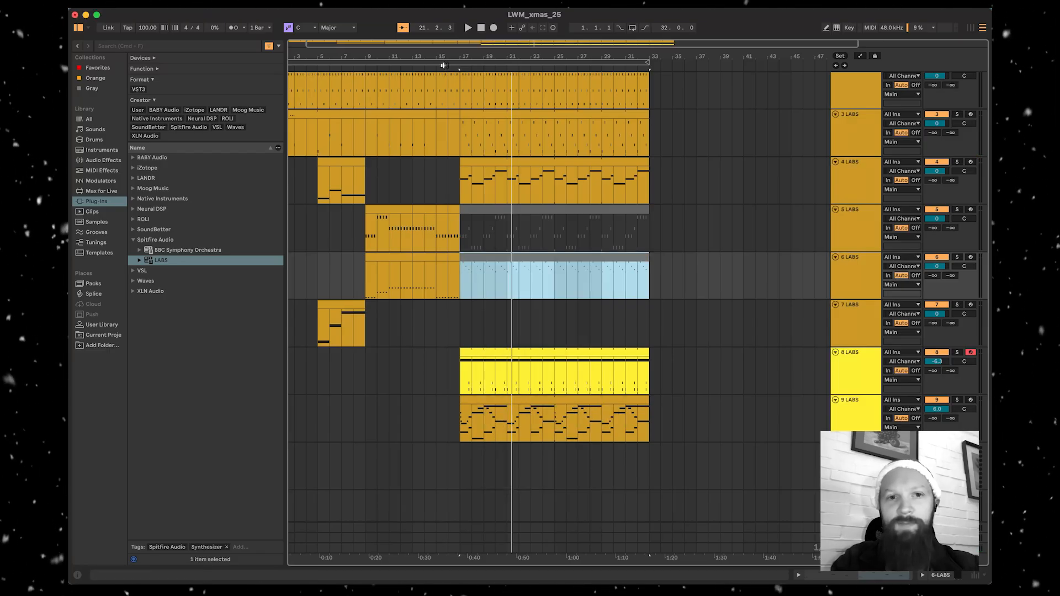
# - Copy the opening half bar of the ninth track's clip to 16.3, directly before bar 17, and open the copy
pyautogui.press('Down')
pyautogui.press('Down')
pyautogui.press('Down')
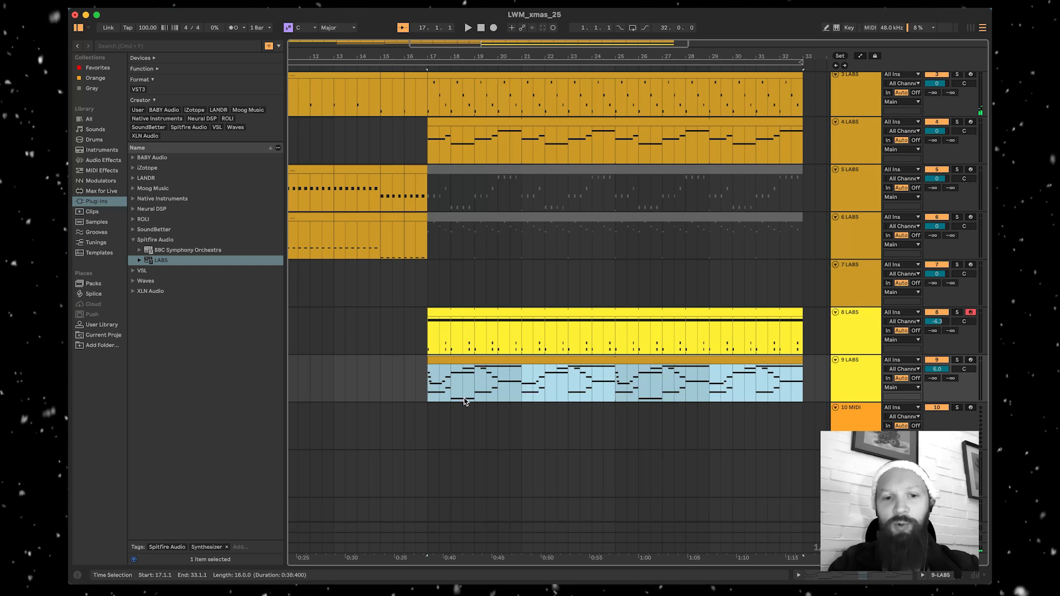
pyautogui.moveTo(424, 386); pyautogui.dragTo(438, 386)
pyautogui.moveTo(433, 360); pyautogui.dragTo(422, 359)
pyautogui.press('+')
pyautogui.press('+')
pyautogui.doubleClick(428, 359)
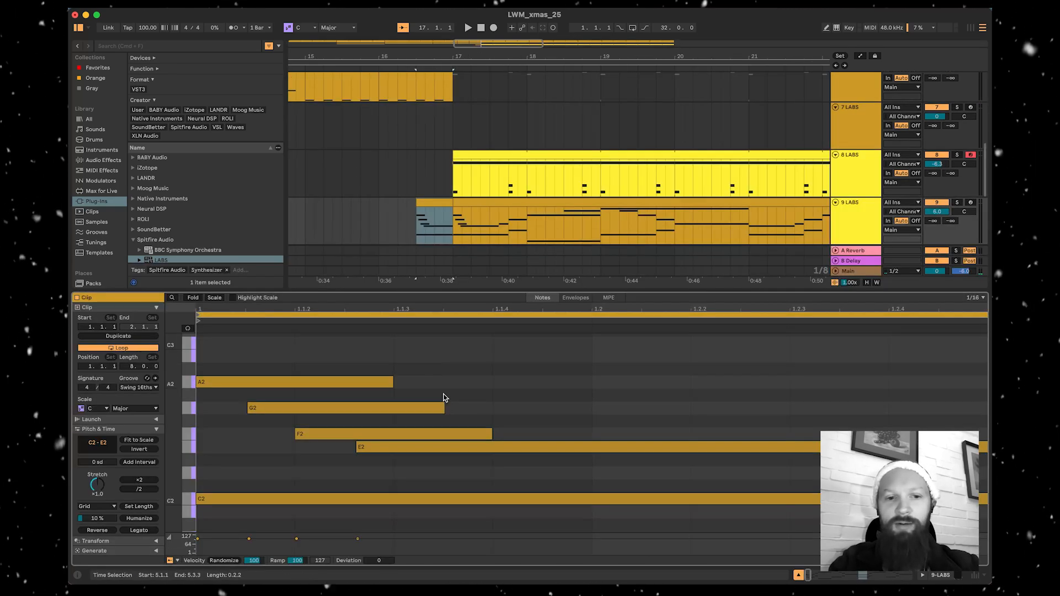
# - Strip the half-bar pickup clip to its A2, G2 and F2 grace notes and move them to end at 1.3
pyautogui.press('-')
pyautogui.press('-')
pyautogui.press('-')
pyautogui.press('-')
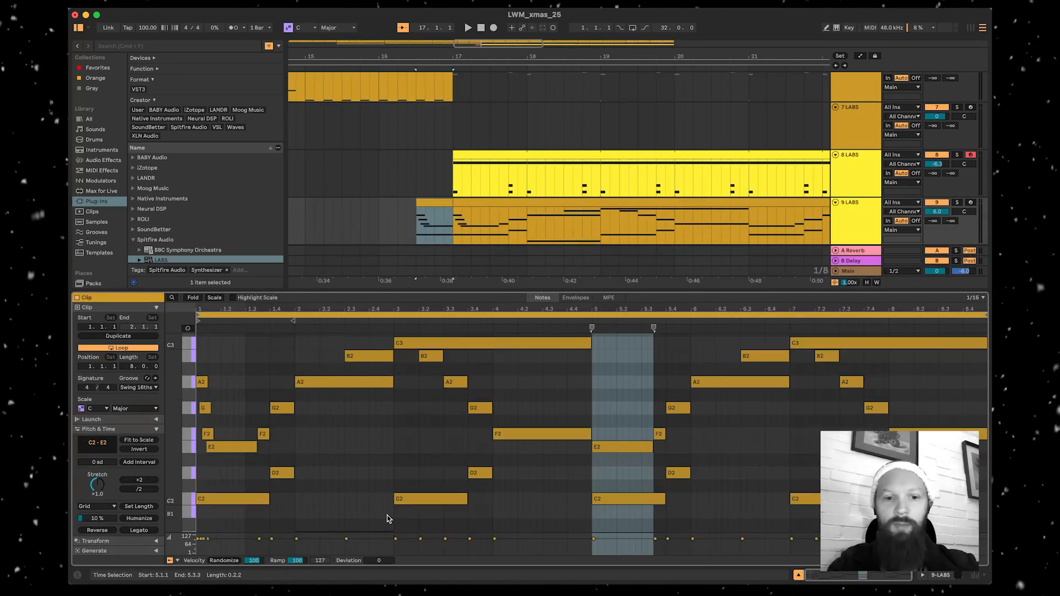
pyautogui.press('+')
pyautogui.scroll(-2, 514, 515)
pyautogui.click(510, 514)
pyautogui.moveTo(514, 514); pyautogui.dragTo(226, 356)
pyautogui.press('Delete')
pyautogui.scroll(2, 254, 441)
pyautogui.moveTo(204, 401); pyautogui.dragTo(253, 396)
pyautogui.scroll(-3, 465, 164)
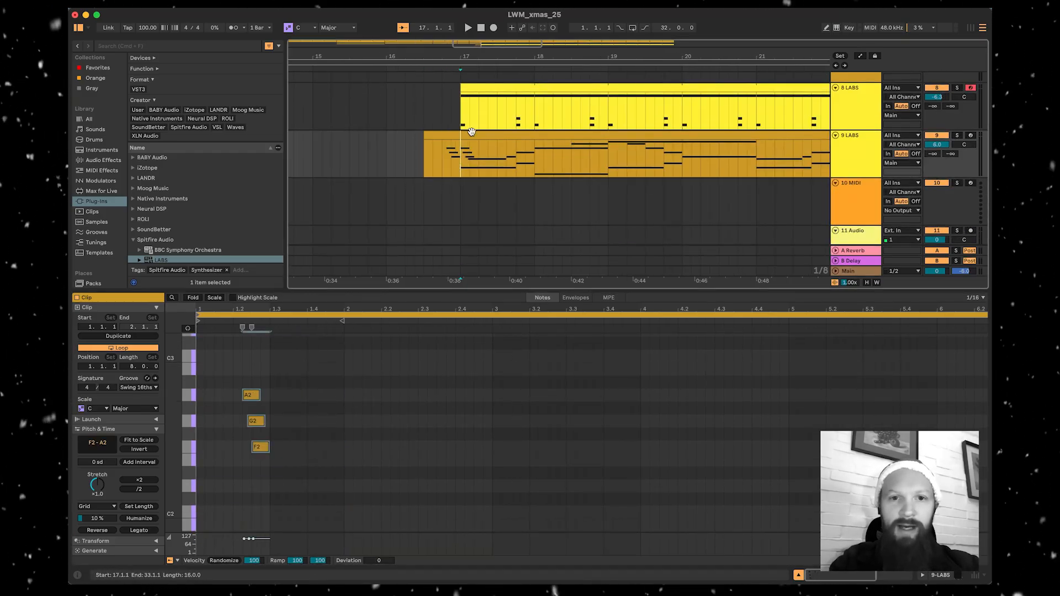
# - Delete the opening A2, G2 and F2 grace notes from the ninth track's clip at bar 17, start its E2 at 1.1.1, and play the pickup
pyautogui.click(474, 132)
pyautogui.moveTo(235, 369); pyautogui.dragTo(197, 447)
pyautogui.press('Delete')
pyautogui.press('space')
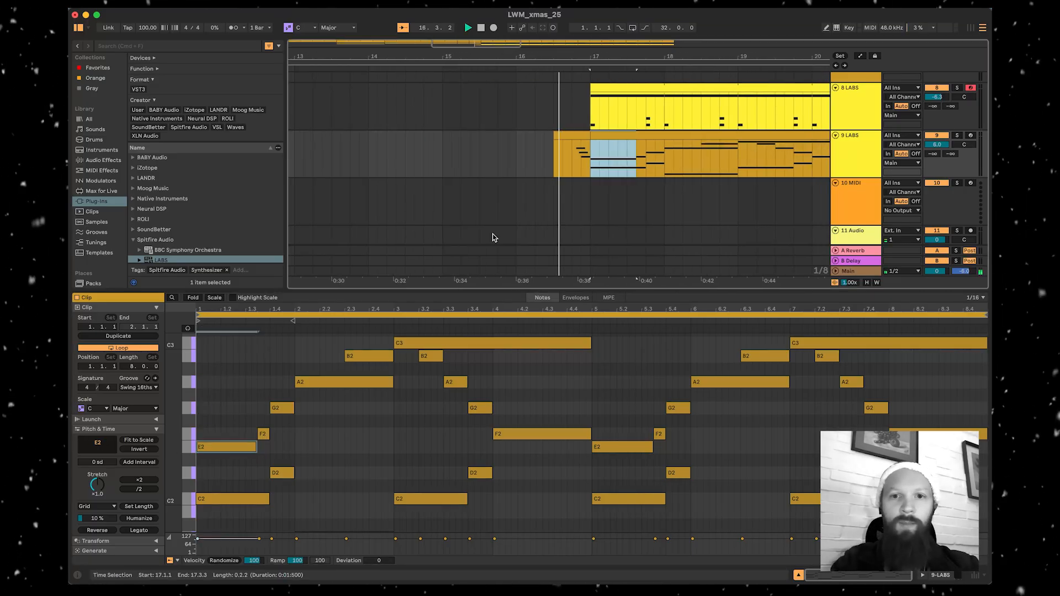
# - Shorten the pickup clip's A2, G2 and F2 notes to sixteenths, shift them to start at 1.2.3, and play the pickup
pyautogui.press('space')
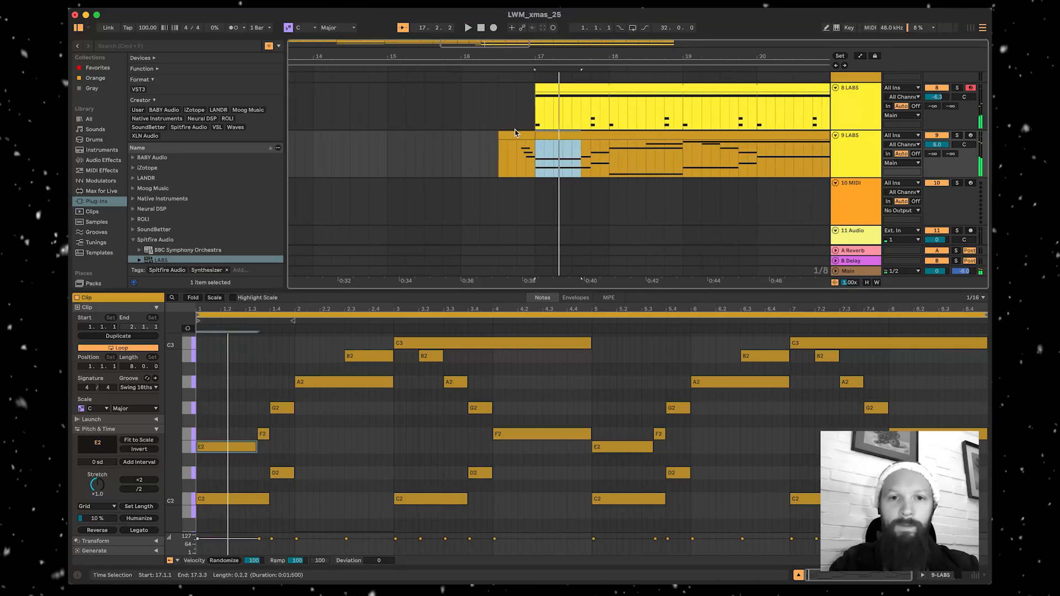
pyautogui.click(516, 135)
pyautogui.moveTo(657, 386); pyautogui.dragTo(883, 492)
pyautogui.click(897, 475)
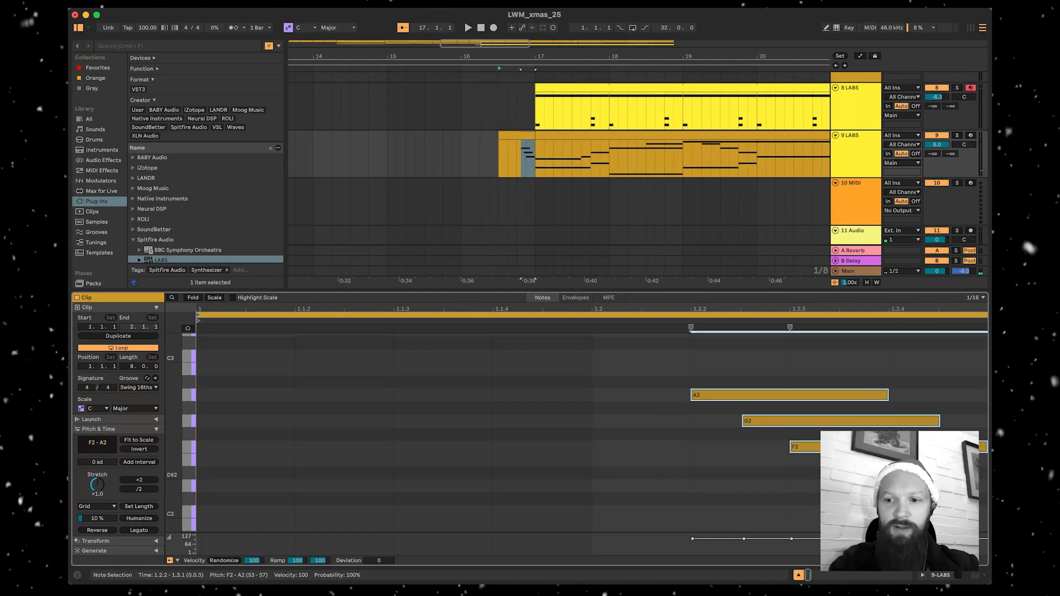
pyautogui.moveTo(985, 447); pyautogui.dragTo(888, 448)
pyautogui.press('Right')
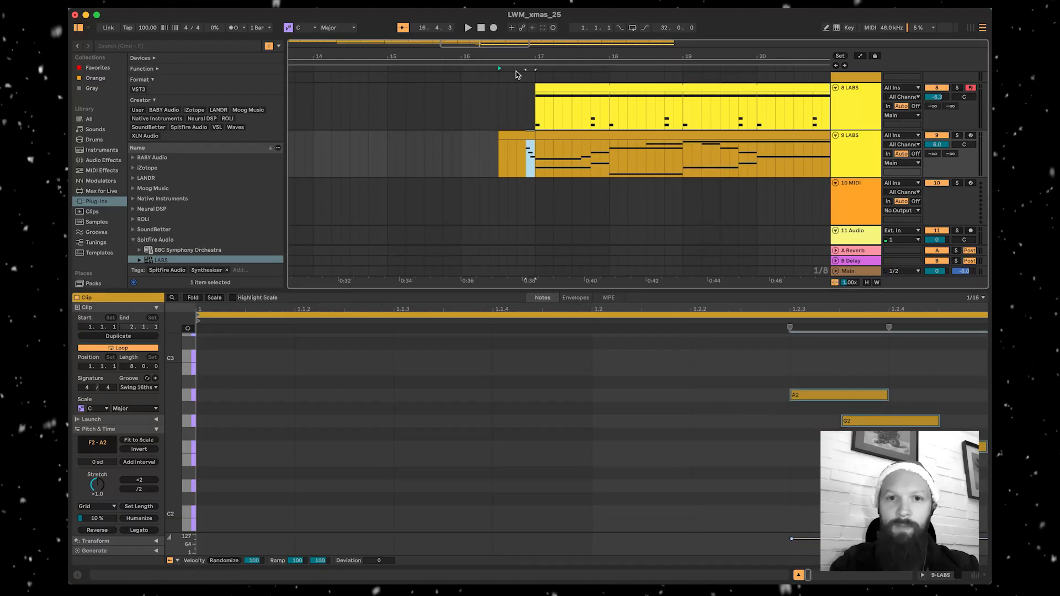
pyautogui.click(514, 69)
# - Lower the volume of tracks 1 to 4 together by about 4 dB
pyautogui.press('super+alt+l')
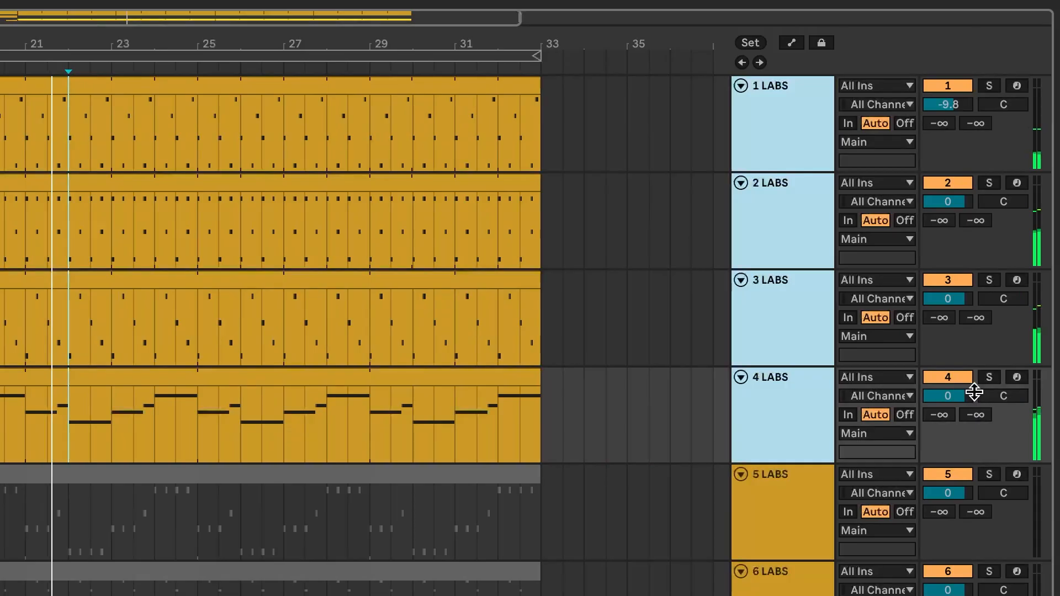
pyautogui.moveTo(967, 394); pyautogui.dragTo(967, 411)
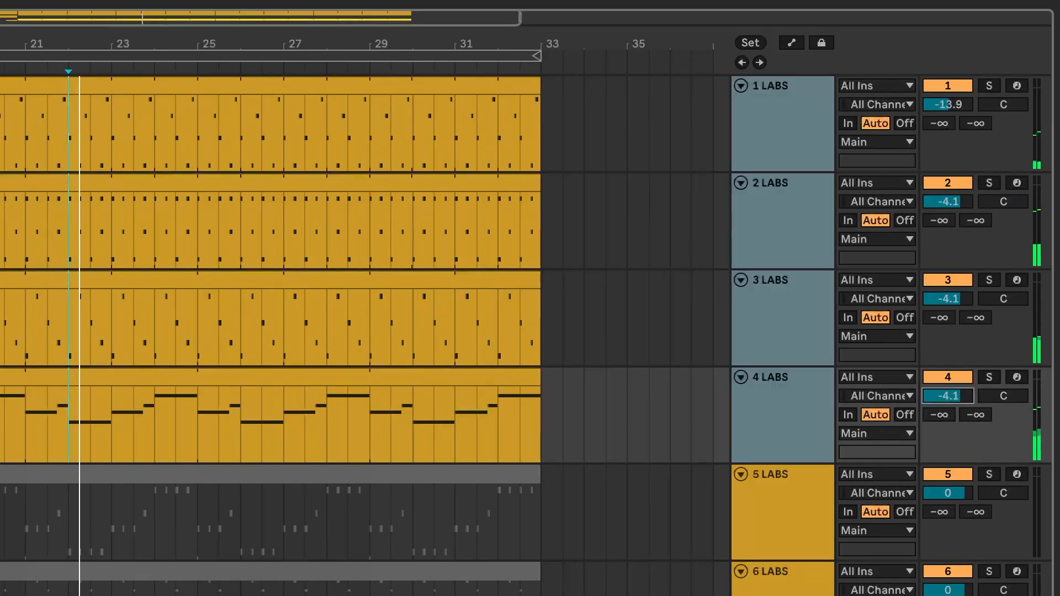
# - Start the fourth track's bass at bar 21, lower its C2, D2 and F2 notes an octave from bar 25, and play it
pyautogui.click(405, 189)
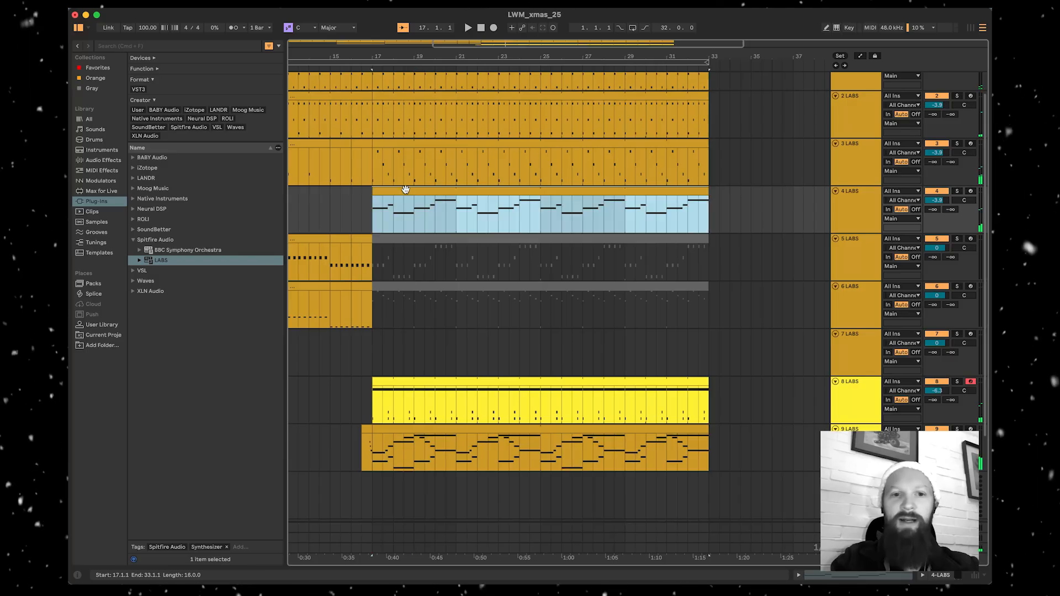
pyautogui.moveTo(388, 192); pyautogui.dragTo(559, 207)
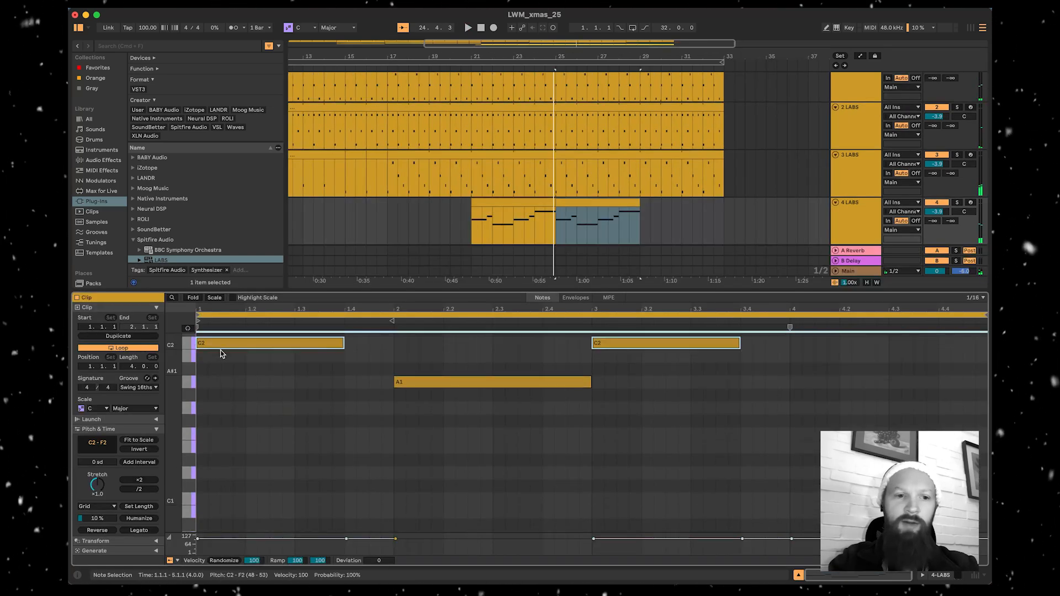
pyautogui.moveTo(221, 343); pyautogui.dragTo(224, 506)
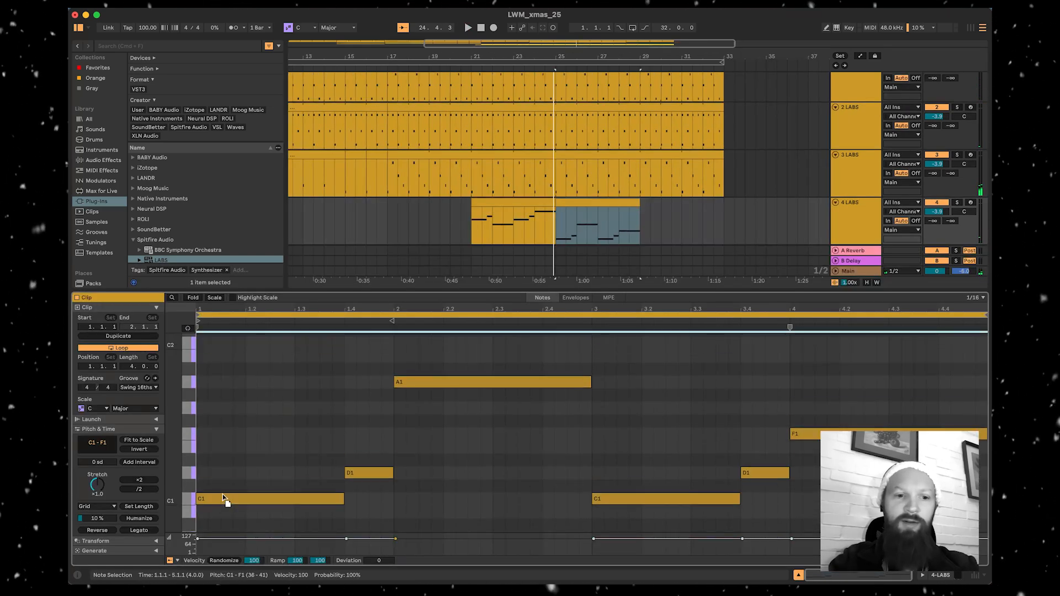
pyautogui.click(549, 65)
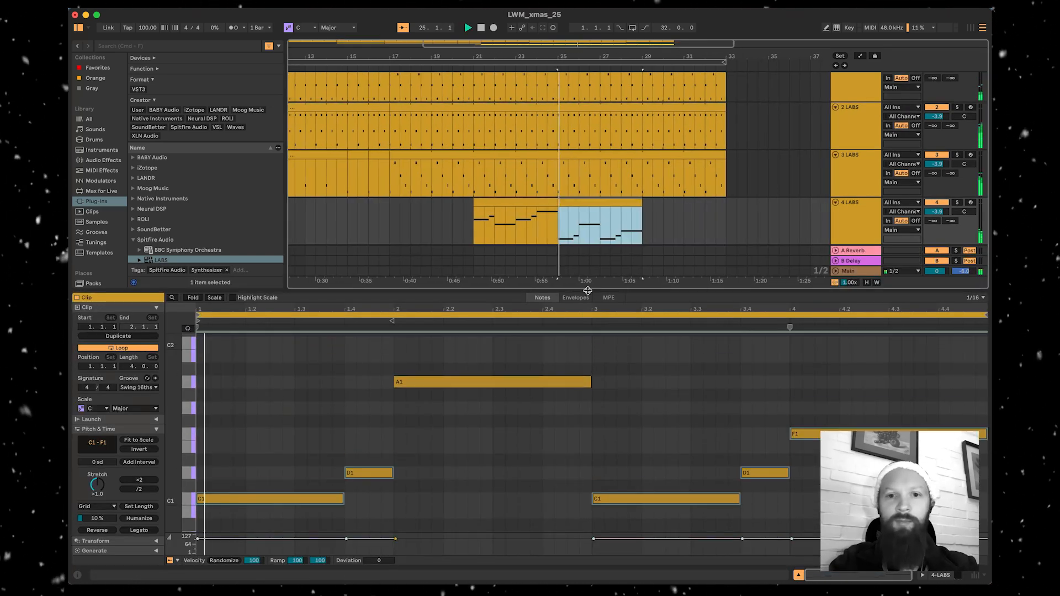
pyautogui.press('super+alt+l')
pyautogui.click(669, 227)
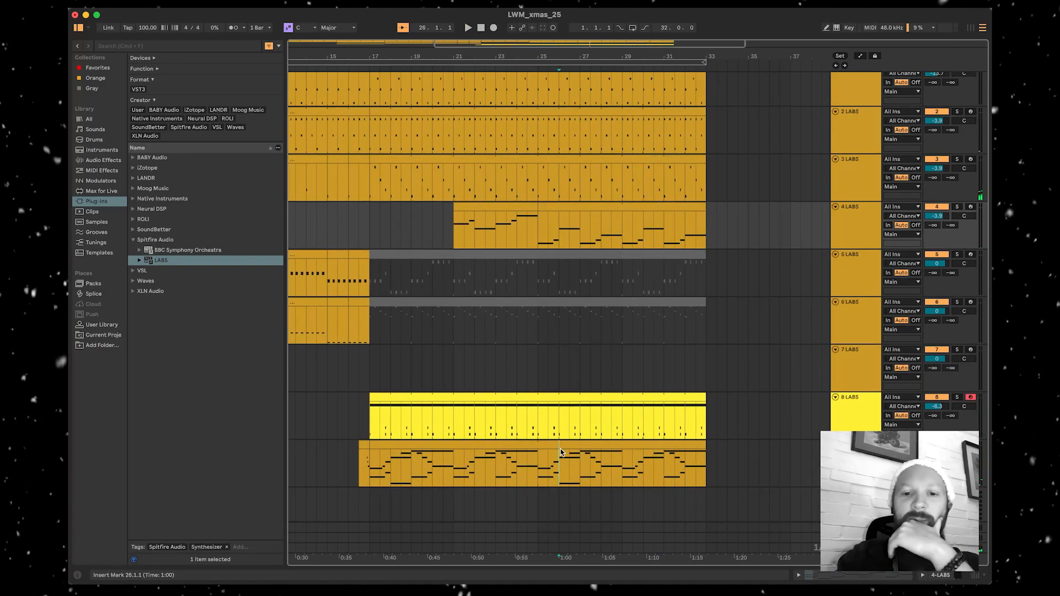
# - Extend the ninth track's melody clip to 16 bars, repeating the descending C3 to F2 phrase across bars 9 to 12 of the clip
pyautogui.doubleClick(560, 451)
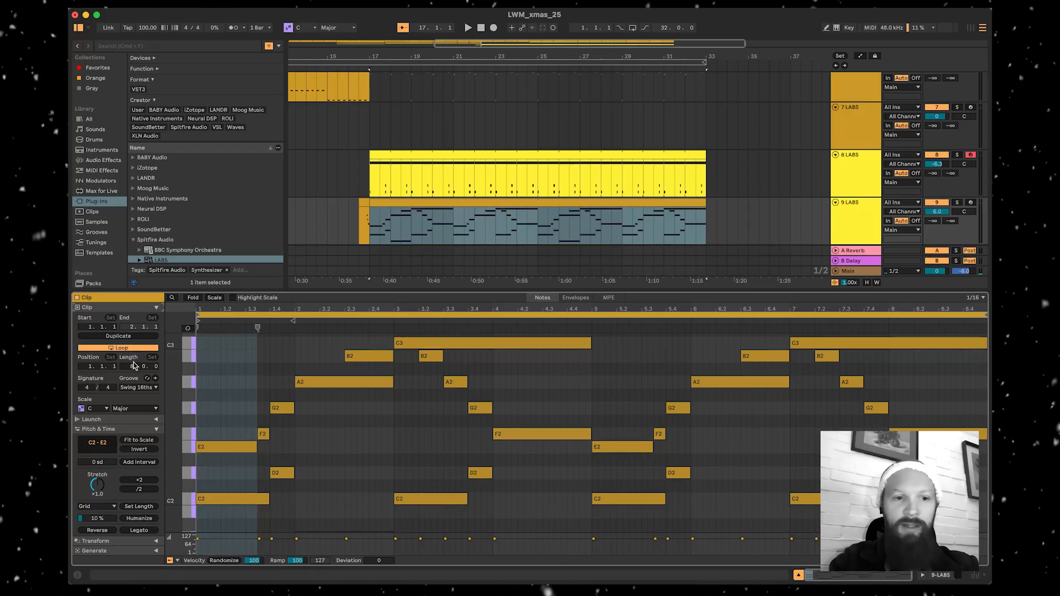
pyautogui.press('super+z')
pyautogui.moveTo(629, 532); pyautogui.dragTo(189, 323)
pyautogui.press('super+d')
pyautogui.moveTo(591, 340); pyautogui.dragTo(640, 349)
pyautogui.press('Delete')
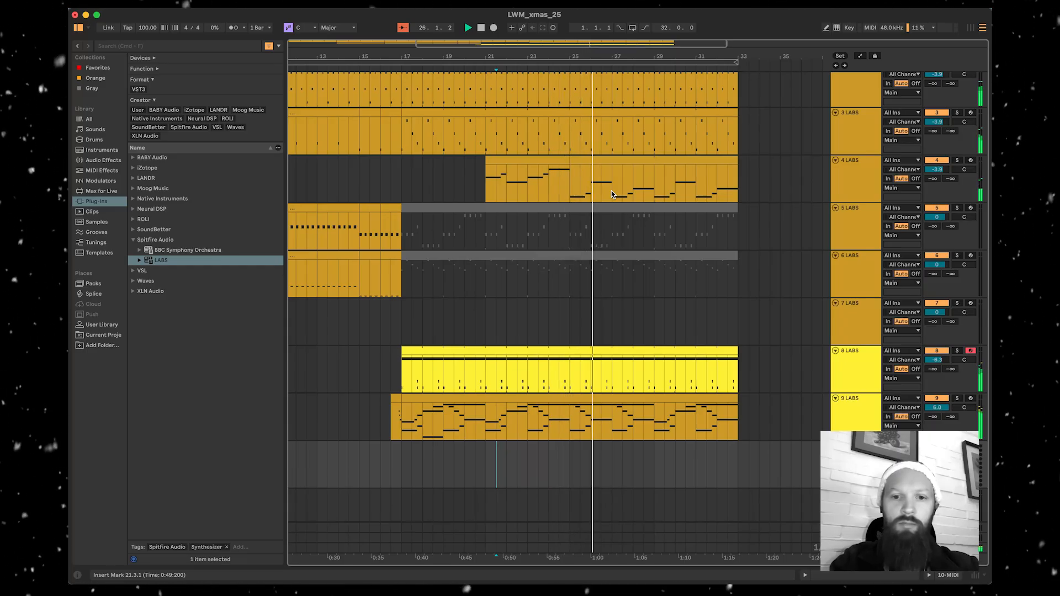
# - Repeat the fourth track's C1, D1 and F1 bass phrase every two bars from bar 25 to 33, replacing the phrases with A1
pyautogui.moveTo(611, 194); pyautogui.dragTo(569, 194)
pyautogui.press('space')
pyautogui.click(656, 174)
pyautogui.press('super+v')
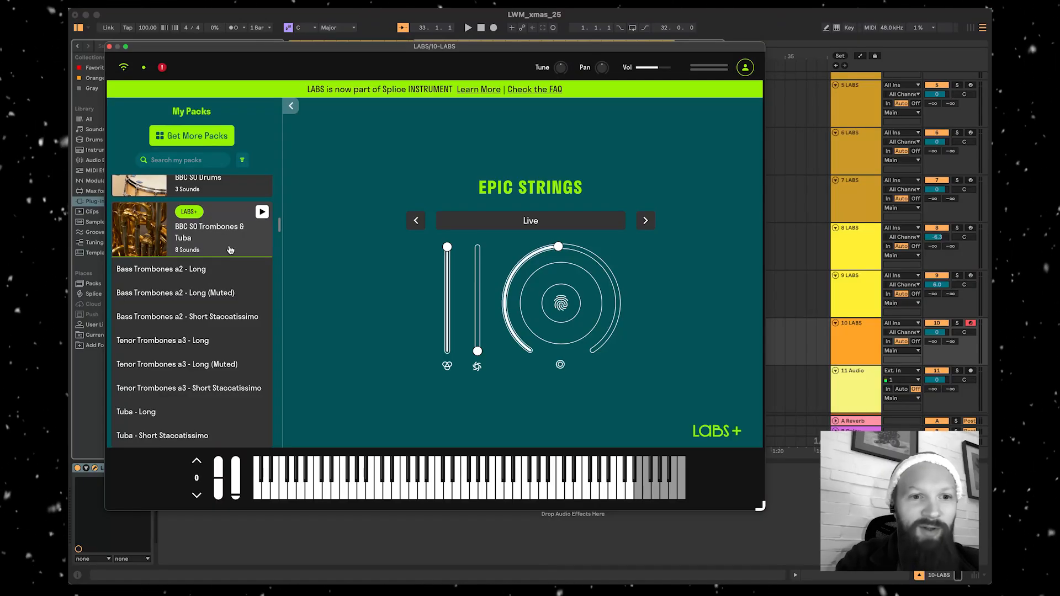
# - Audition Tuba - Long, Tuba - Short Staccatissimo, Tenor Trombones a3 - Long and Bass Trombones a2 - Short Staccatissimo in the tenth track's LABS
pyautogui.scroll(-2, 217, 238)
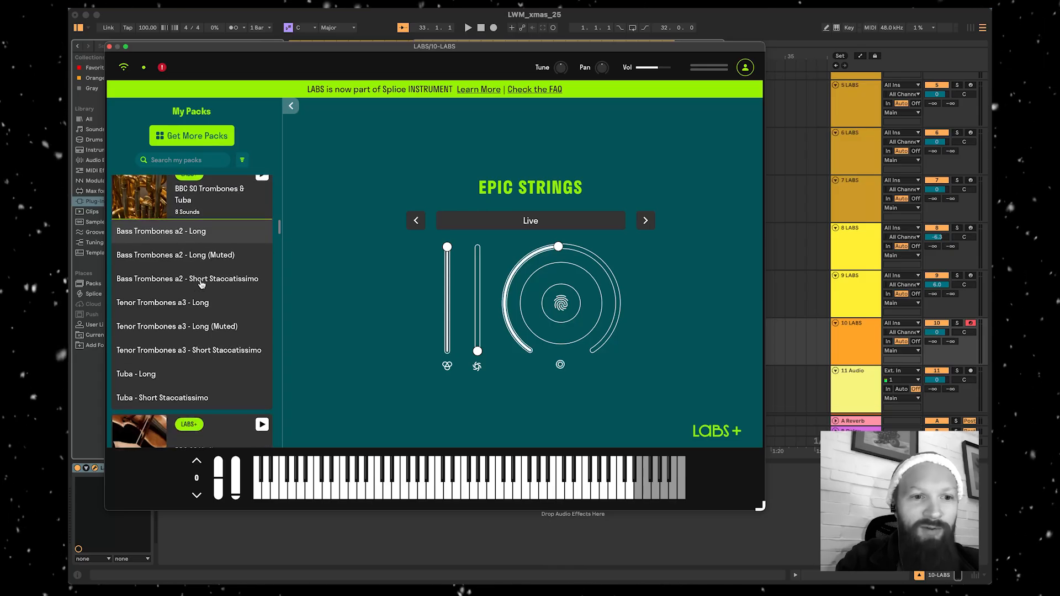
pyautogui.click(170, 380)
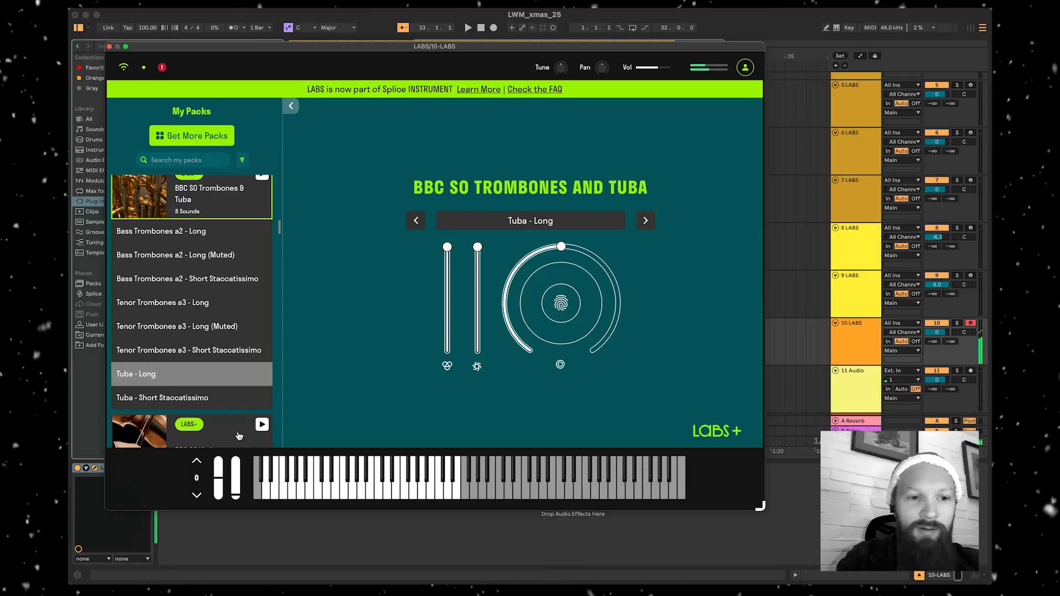
pyautogui.click(200, 398)
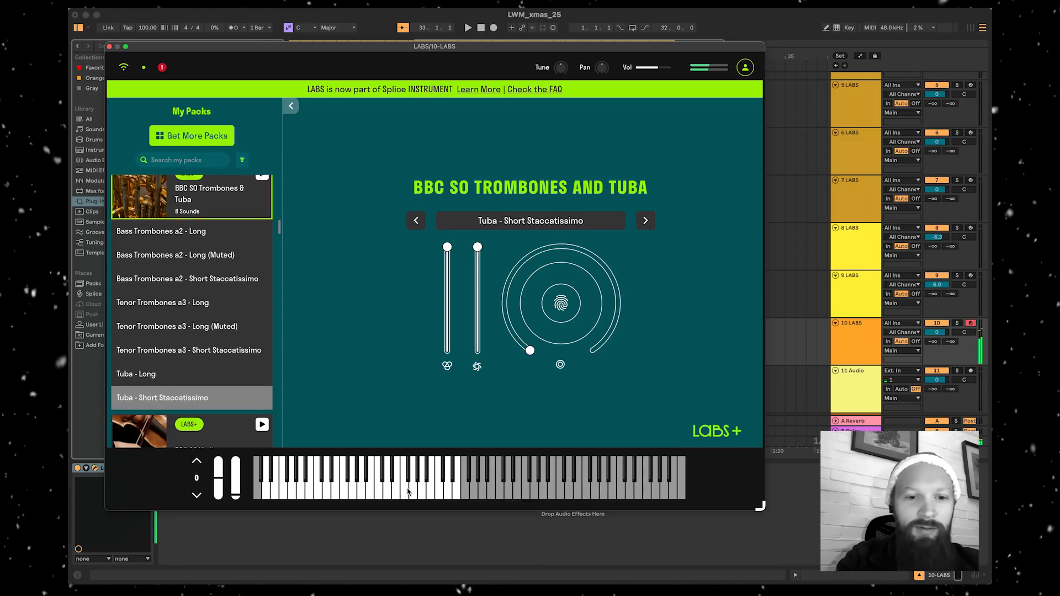
pyautogui.click(179, 312)
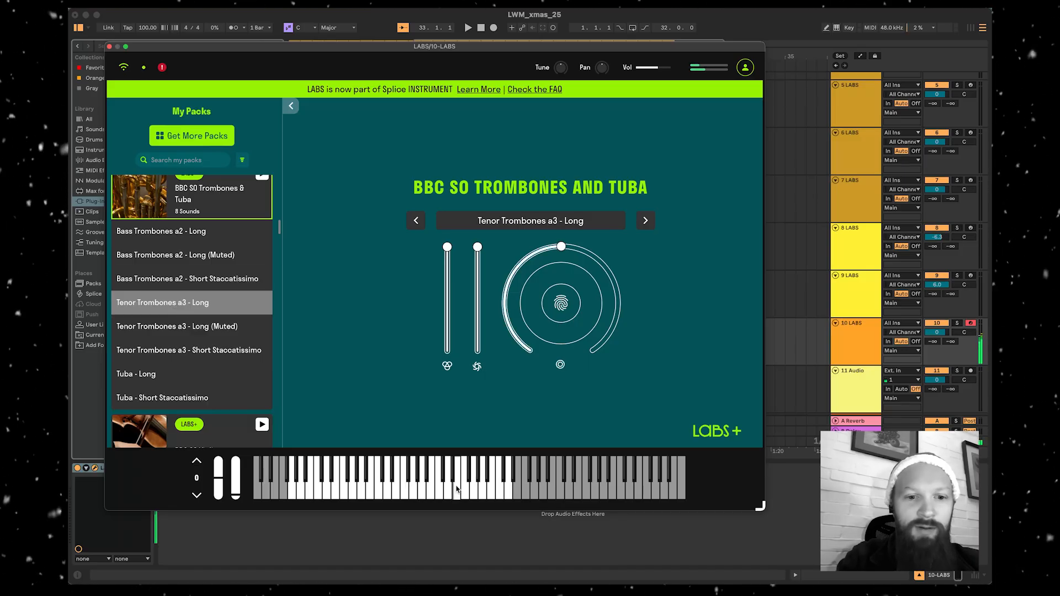
pyautogui.click(169, 279)
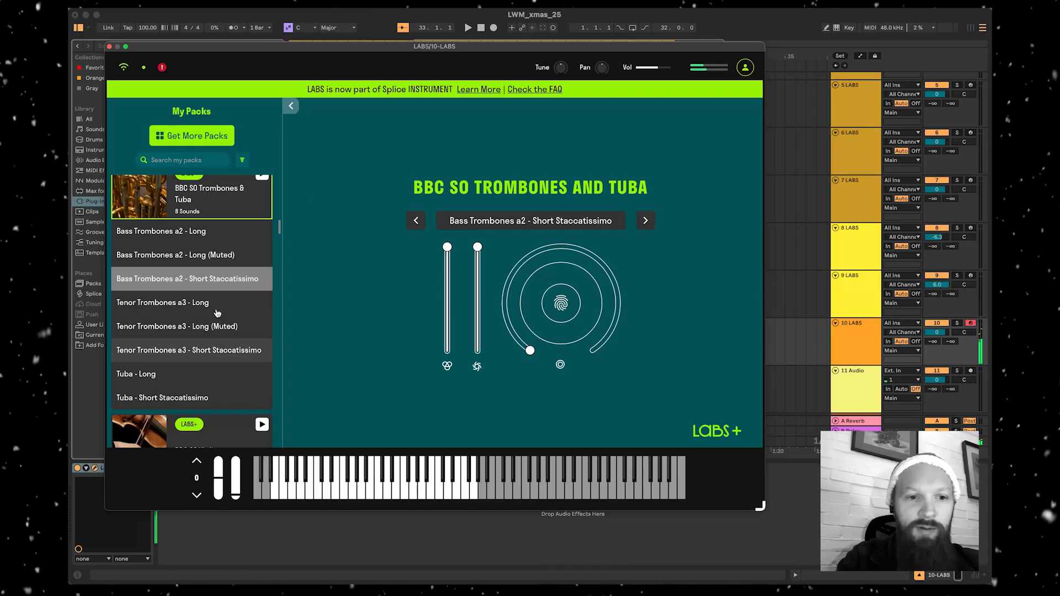
pyautogui.click(109, 47)
# - Copy the ninth track's clip at bar 17 to the tenth track and play it soloed
pyautogui.scroll(-1, 512, 284)
pyautogui.scroll(-1, 511, 292)
pyautogui.moveTo(486, 251); pyautogui.dragTo(477, 300)
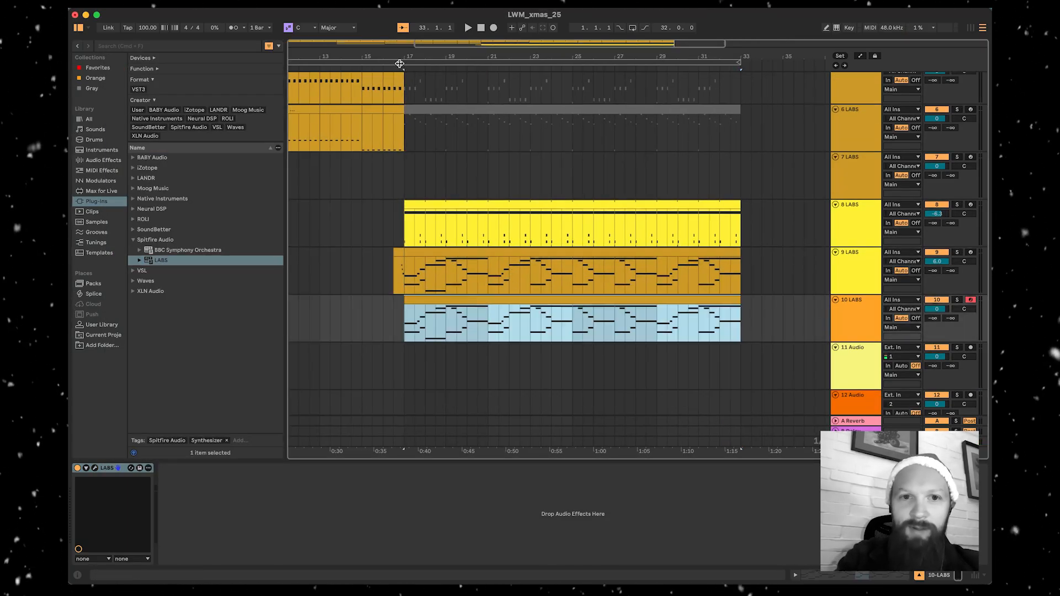
pyautogui.press('space')
pyautogui.click(957, 300)
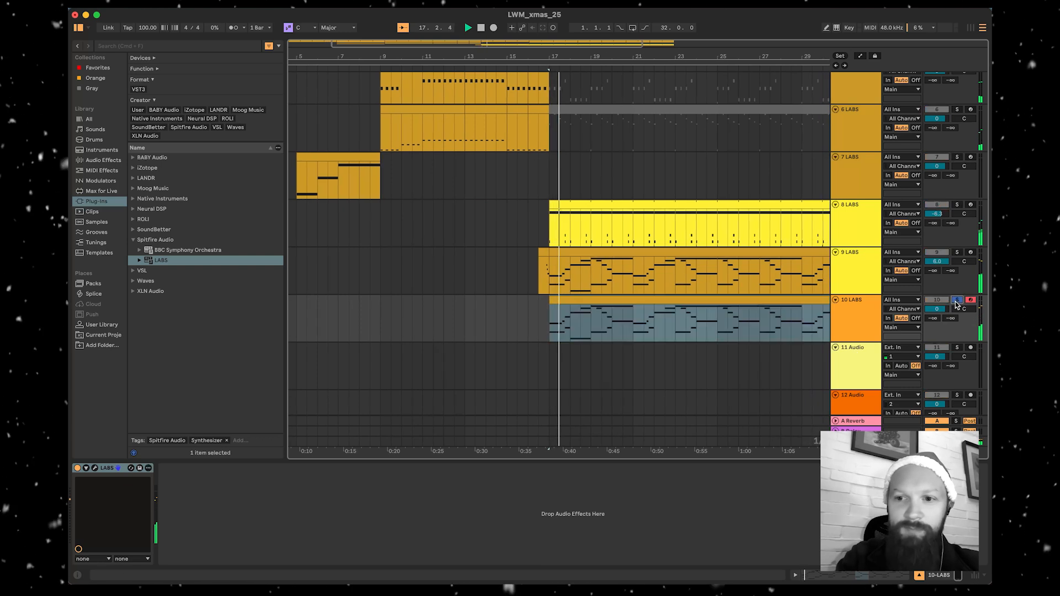
# - Delete the E2, F2 and G2 notes in bar 1 and the B2 in bar 2 of the tenth track's clip
pyautogui.doubleClick(653, 321)
pyautogui.press('space')
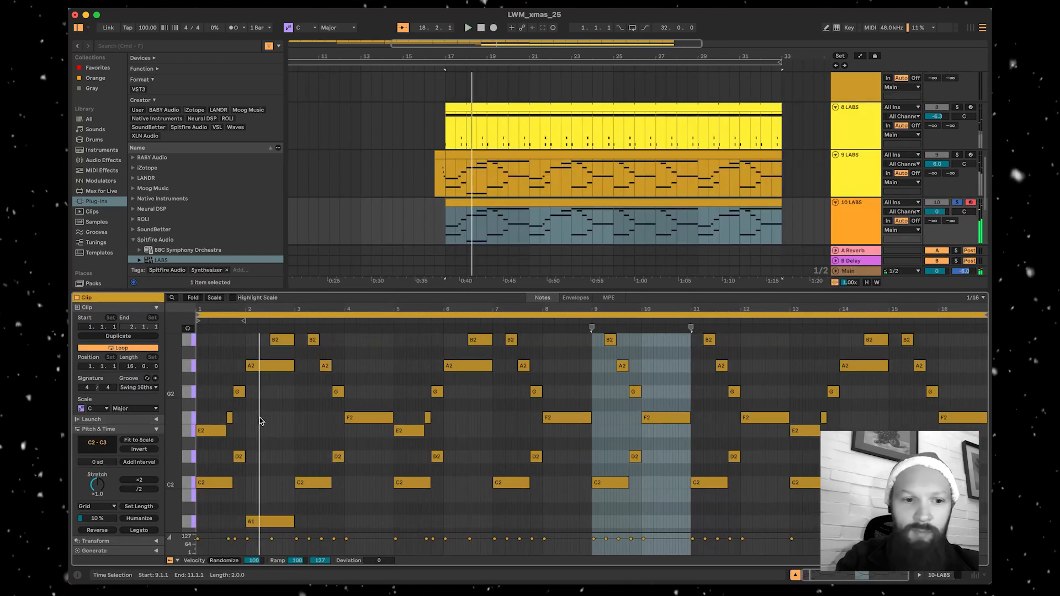
pyautogui.scroll(3, 260, 417)
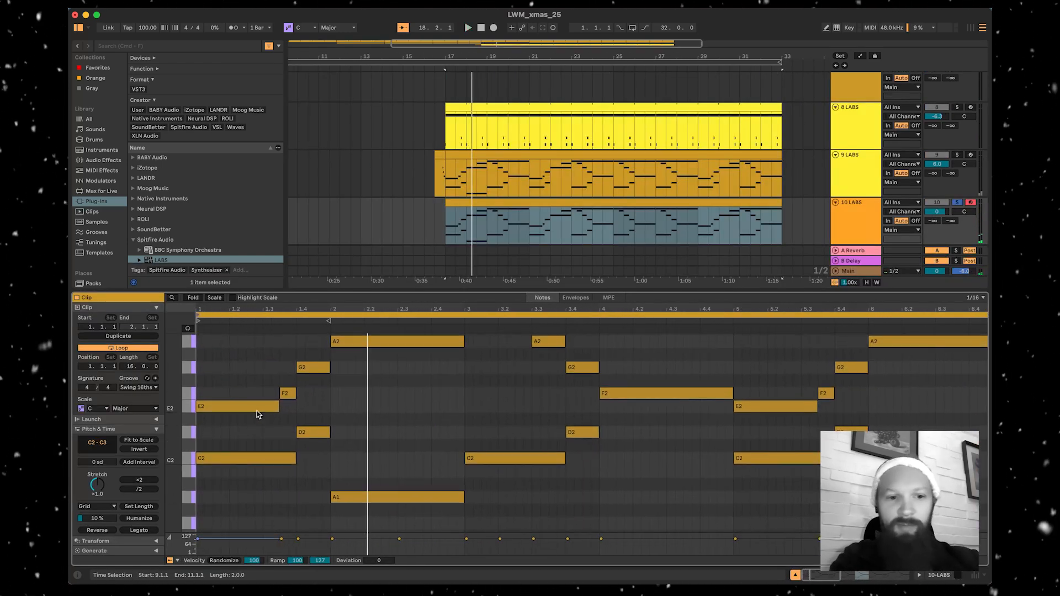
pyautogui.click(252, 419)
pyautogui.moveTo(251, 419); pyautogui.dragTo(319, 368)
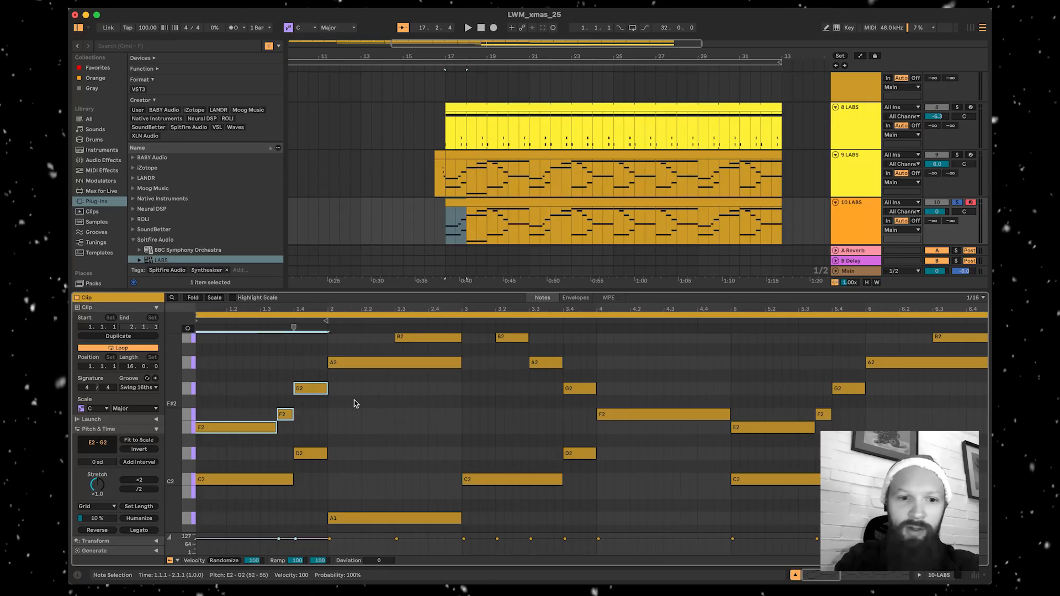
pyautogui.scroll(4, 354, 403)
pyautogui.click(380, 381)
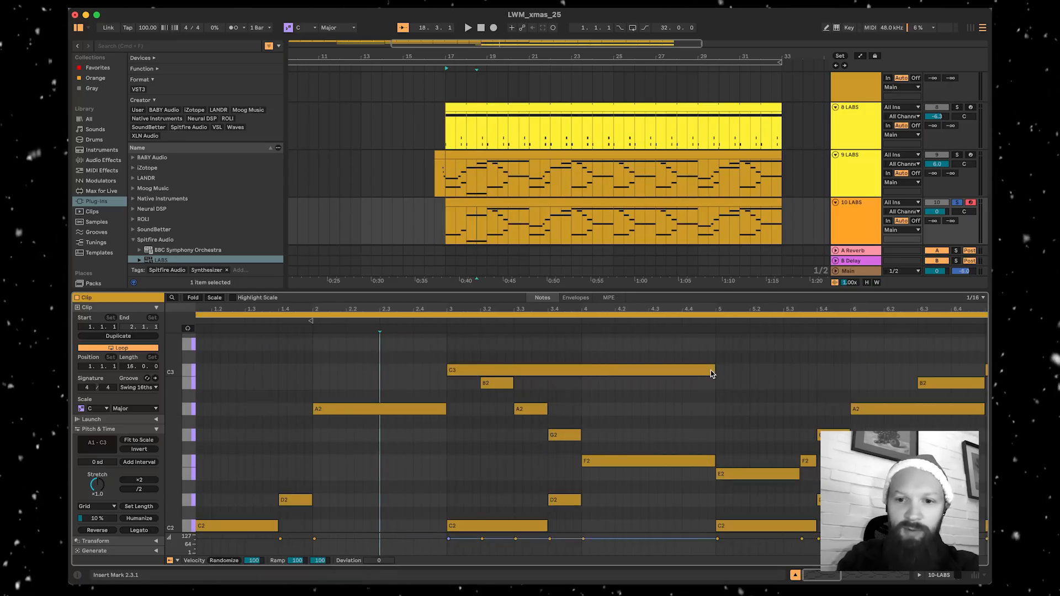
# - Shorten the tenth track's C3 at 3.1.1 to one beat and delete the C2 and D2 notes below it in bar 3
pyautogui.click(711, 373)
pyautogui.moveTo(714, 370); pyautogui.dragTo(481, 361)
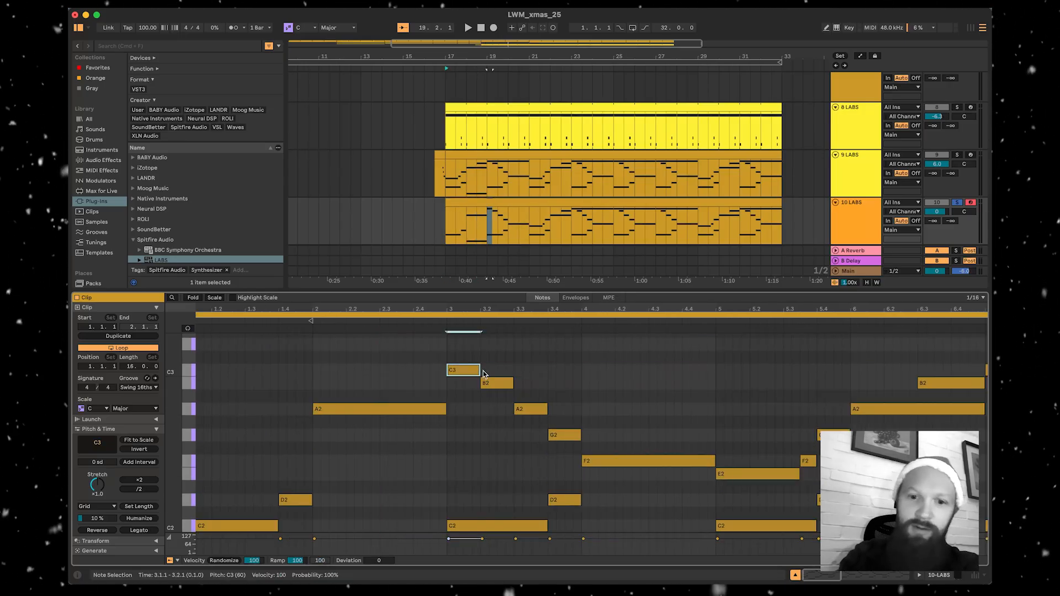
pyautogui.scroll(-3, 594, 460)
pyautogui.scroll(2, 710, 483)
pyautogui.click(710, 484)
pyautogui.hscroll(5, 710, 483)
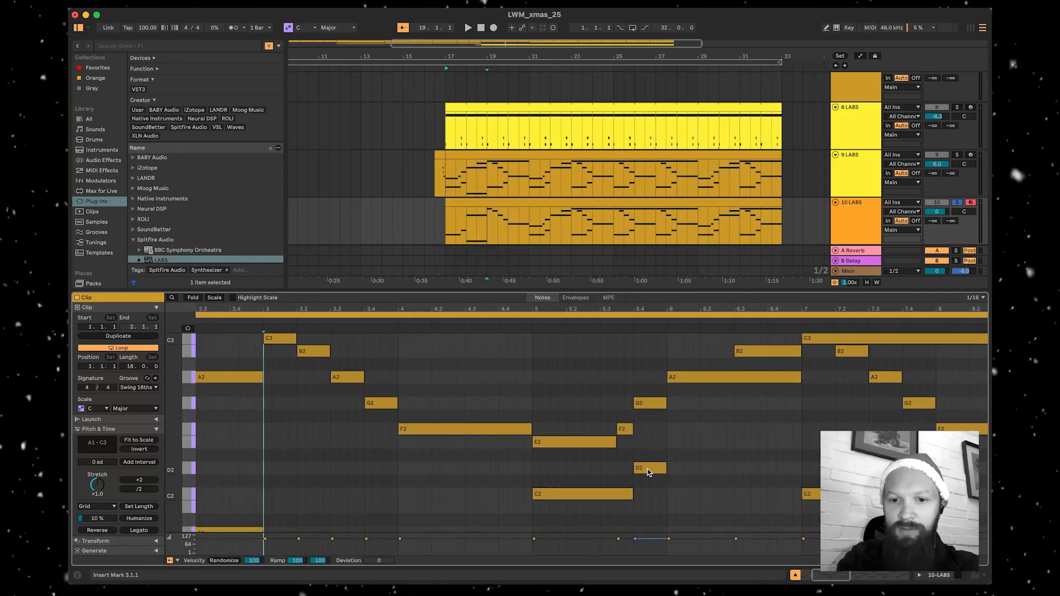
# - Clear the tenth track's notes from clip bar 5 onward and duplicate the two-bar C3 to F2 phrase to bars 5, 7 and 9
pyautogui.scroll(-5, 593, 368)
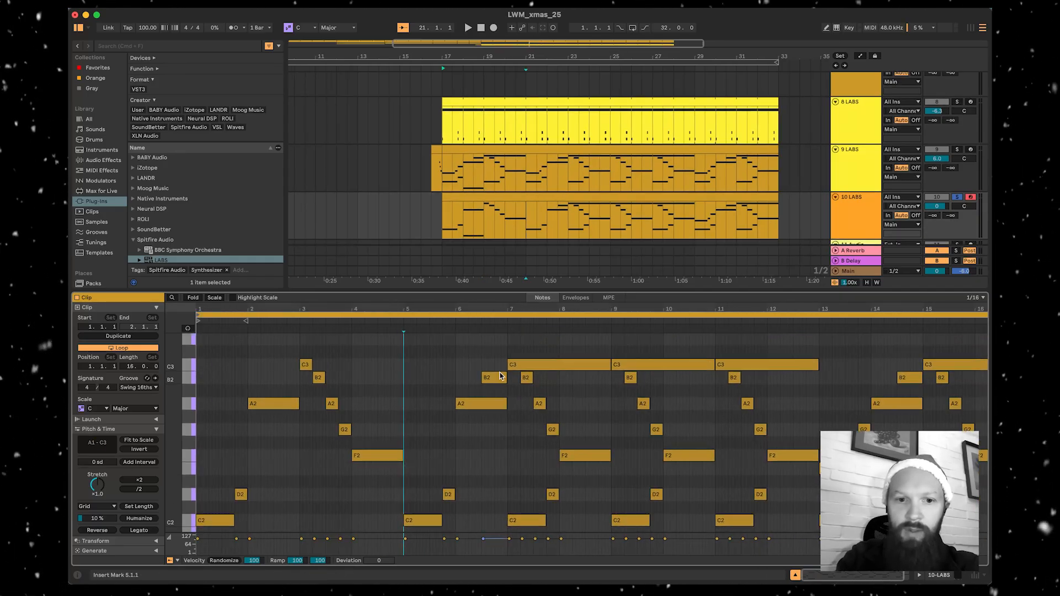
pyautogui.moveTo(436, 358); pyautogui.dragTo(985, 529)
pyautogui.press('Delete')
pyautogui.moveTo(434, 493); pyautogui.dragTo(518, 373)
pyautogui.press('super+d')
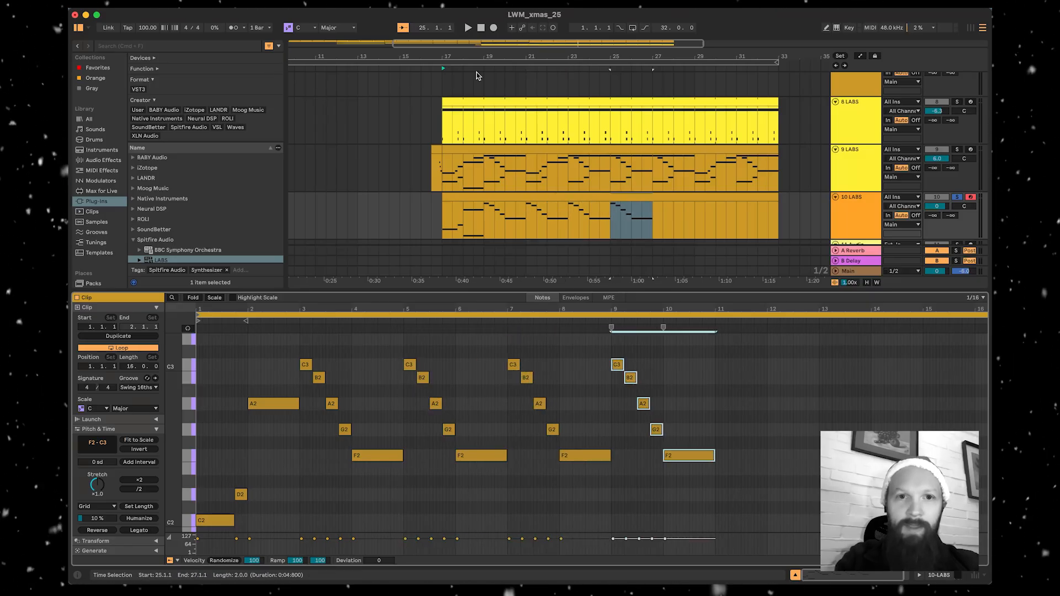
# - Play all tracks from bar 17 and delete the A2 in bar 2 of the tenth track's clip, keeping the A1
pyautogui.click(436, 68)
pyautogui.press('super+alt+l')
pyautogui.scroll(3, 985, 348)
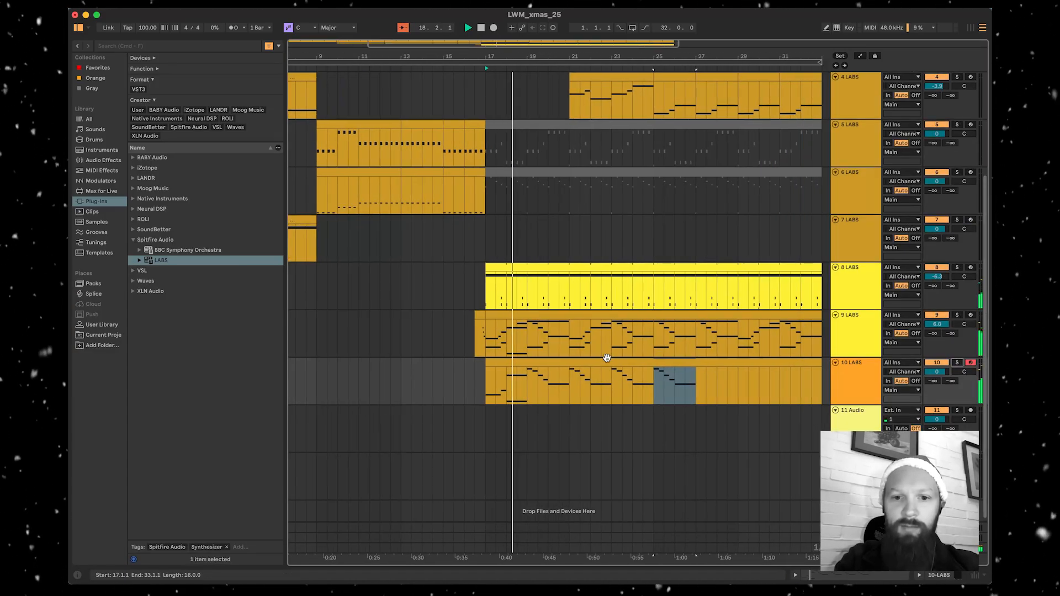
pyautogui.doubleClick(596, 364)
pyautogui.moveTo(273, 404); pyautogui.dragTo(273, 524)
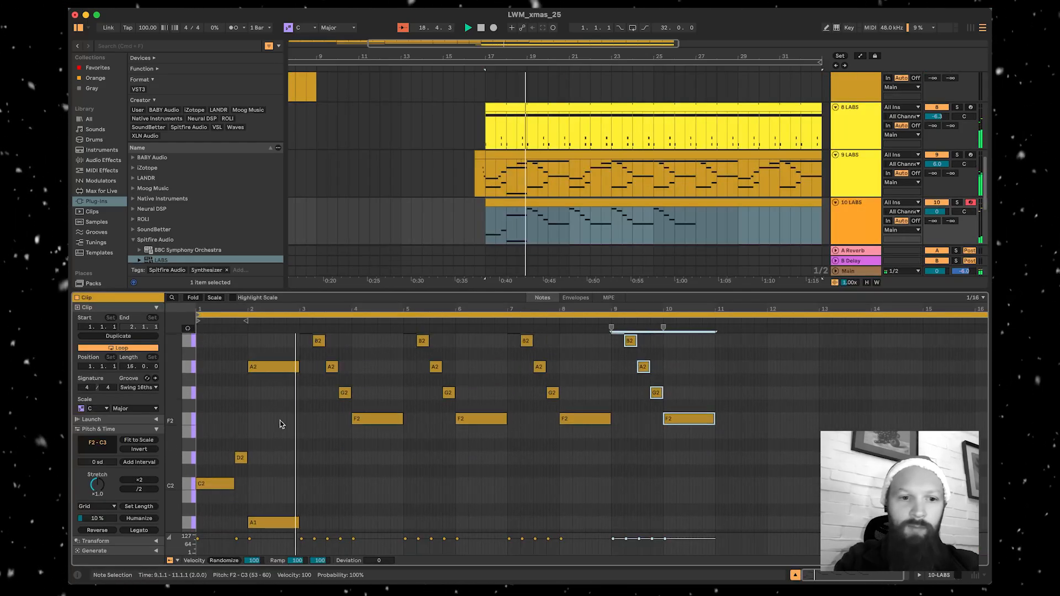
pyautogui.click(278, 382)
pyautogui.scroll(2, 278, 382)
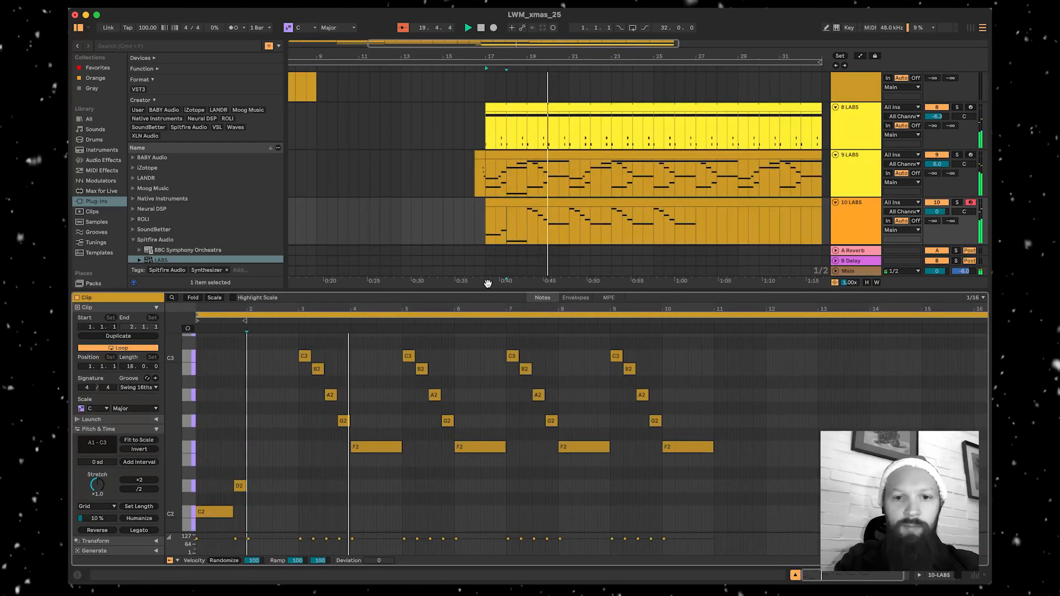
# - Lower the tenth track's volume to -9.9 dB and repeat its two-bar phrase up to bar 33
pyautogui.moveTo(489, 290); pyautogui.dragTo(489, 558)
pyautogui.hscroll(5, 793, 362)
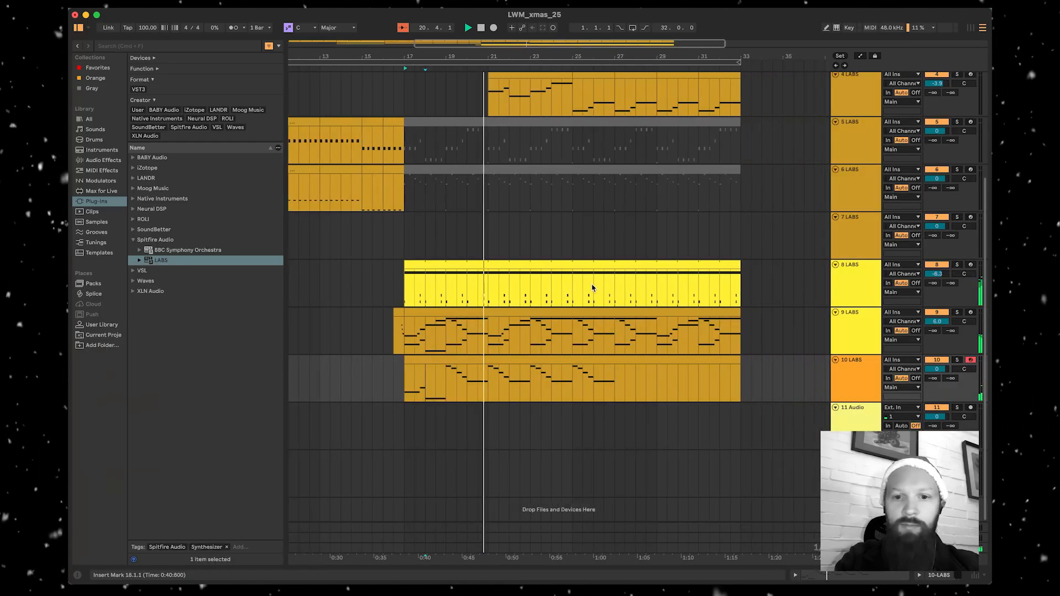
pyautogui.moveTo(937, 369); pyautogui.dragTo(937, 382)
pyautogui.moveTo(951, 471); pyautogui.dragTo(951, 474)
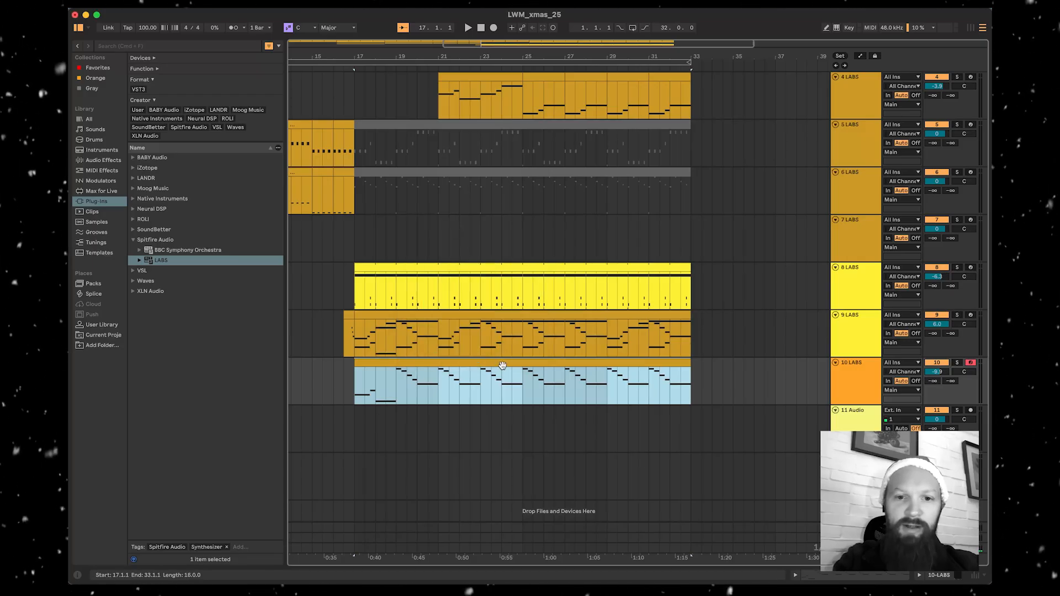
# - Open the tenth track's clip and listen to the phrase with the other tracks
pyautogui.doubleClick(502, 365)
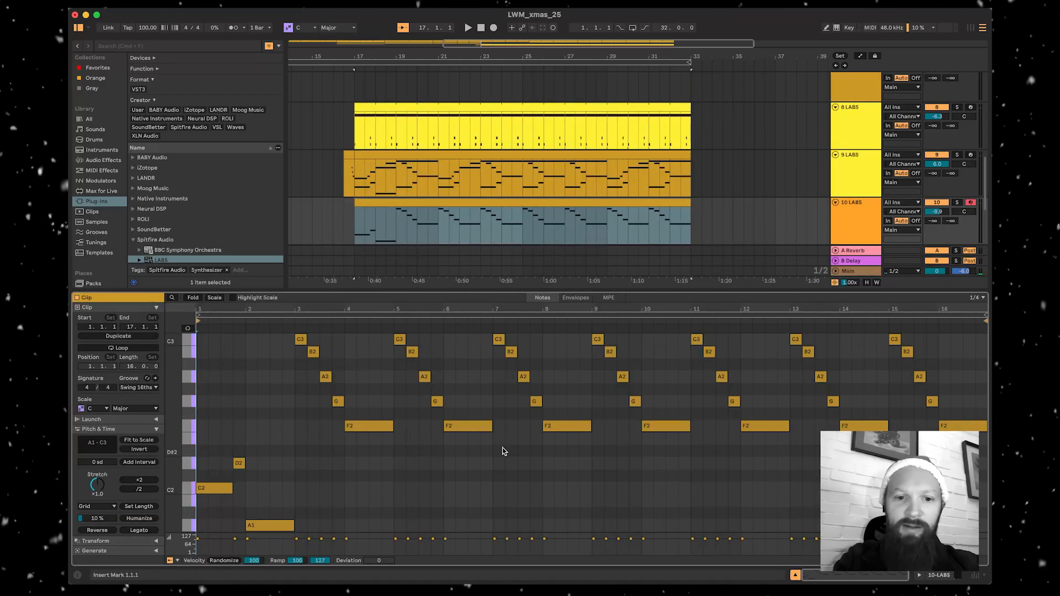
pyautogui.click(466, 428)
pyautogui.click(385, 321)
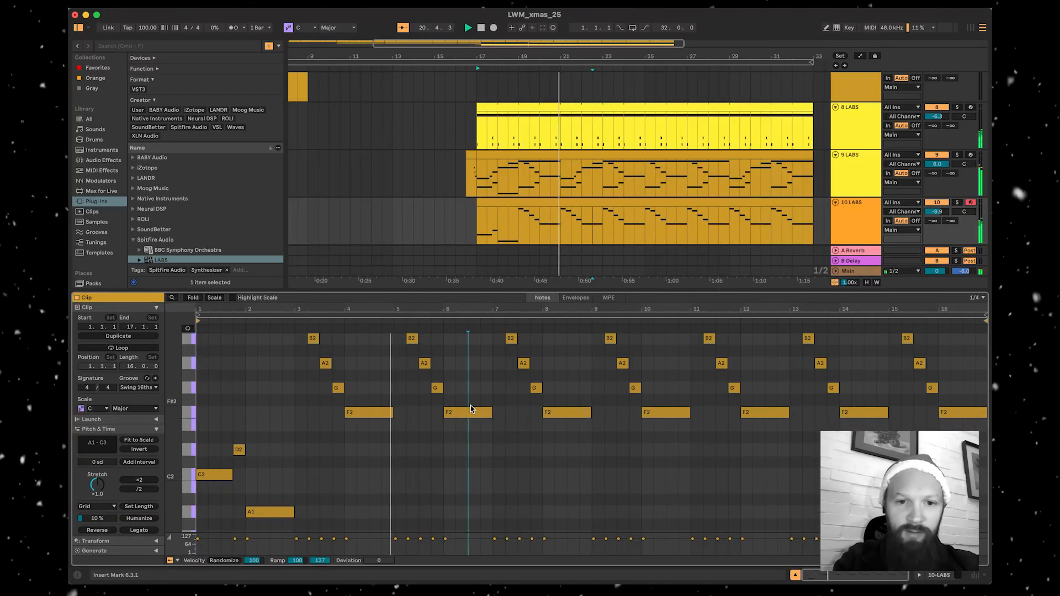
# - In the tenth track's clip, lower the bar 6 F2 to E2 and replace the bar 8 F2 with a copied C3 to G2 run
pyautogui.moveTo(467, 415); pyautogui.dragTo(469, 436)
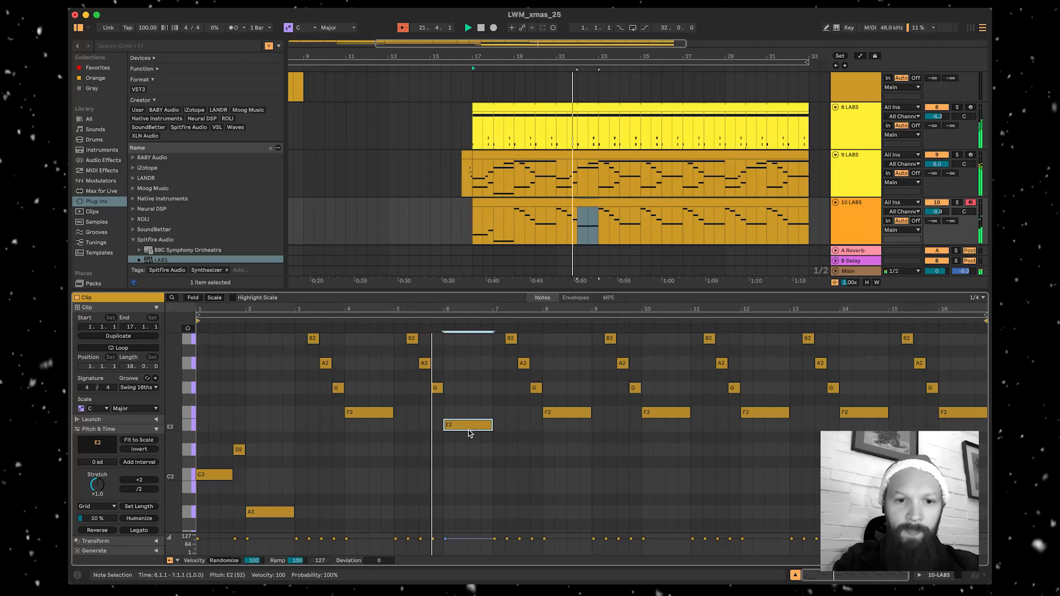
pyautogui.scroll(2, 468, 436)
pyautogui.press('space')
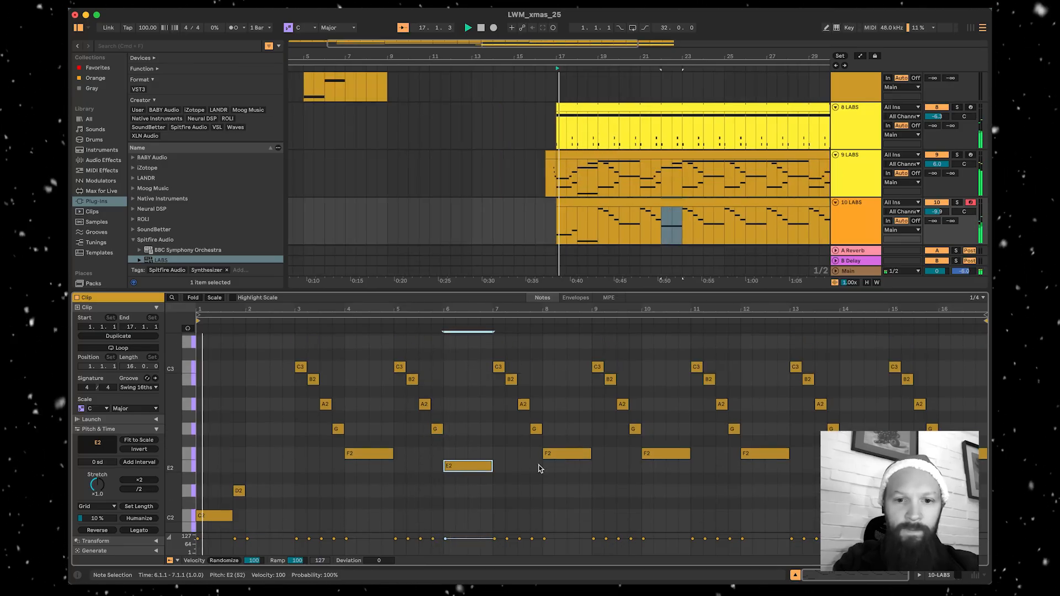
pyautogui.click(570, 461)
pyautogui.press('Delete')
pyautogui.moveTo(570, 461); pyautogui.dragTo(555, 371)
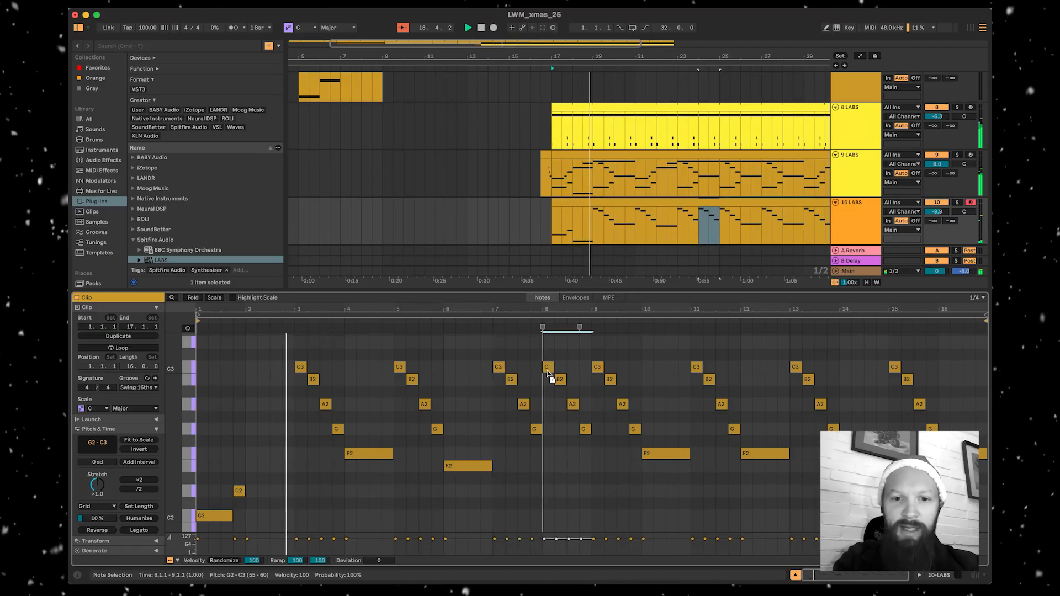
# - Replace the F2 notes in clip bars 10 and 12 with copies of the descending C3 to G2 run
pyautogui.click(663, 453)
pyautogui.press('Delete')
pyautogui.moveTo(659, 443); pyautogui.dragTo(649, 368)
pyautogui.moveTo(716, 444); pyautogui.dragTo(792, 461)
pyautogui.press('Delete')
pyautogui.moveTo(691, 360); pyautogui.dragTo(760, 438)
pyautogui.press('super+d')
# - Duplicate the descending C3 to G2 run from clip bars 13 and 15 into bars 14 and 16
pyautogui.moveTo(840, 354); pyautogui.dragTo(801, 424)
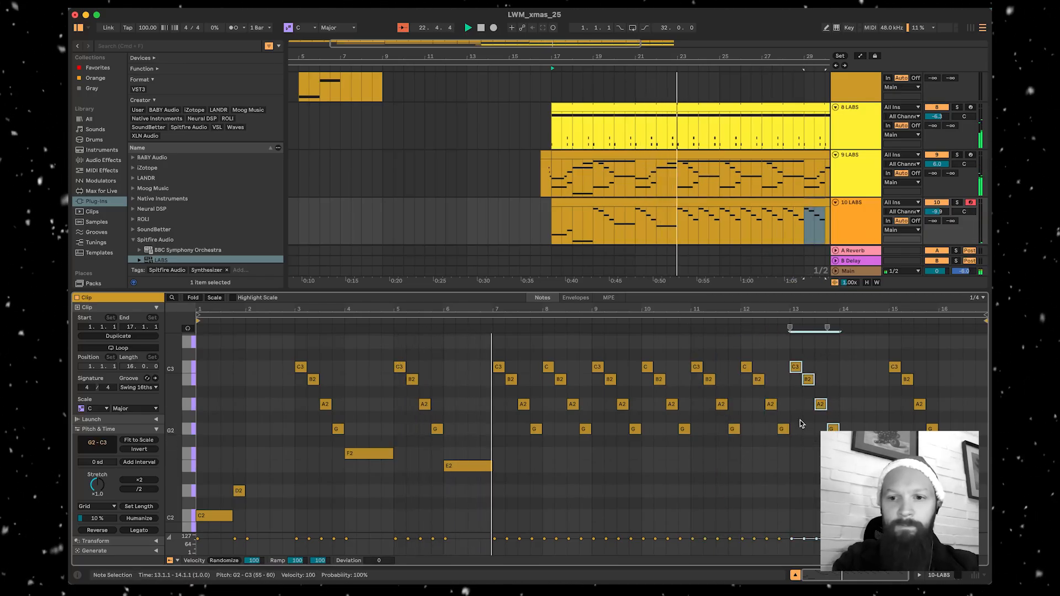
pyautogui.press('super+d')
pyautogui.click(889, 342)
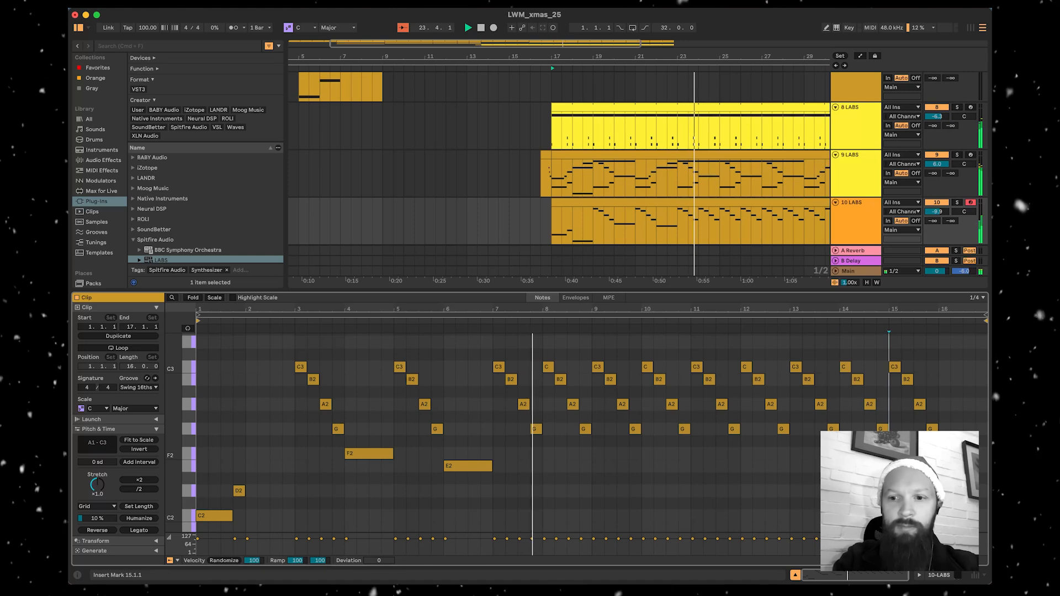
pyautogui.press('super+d')
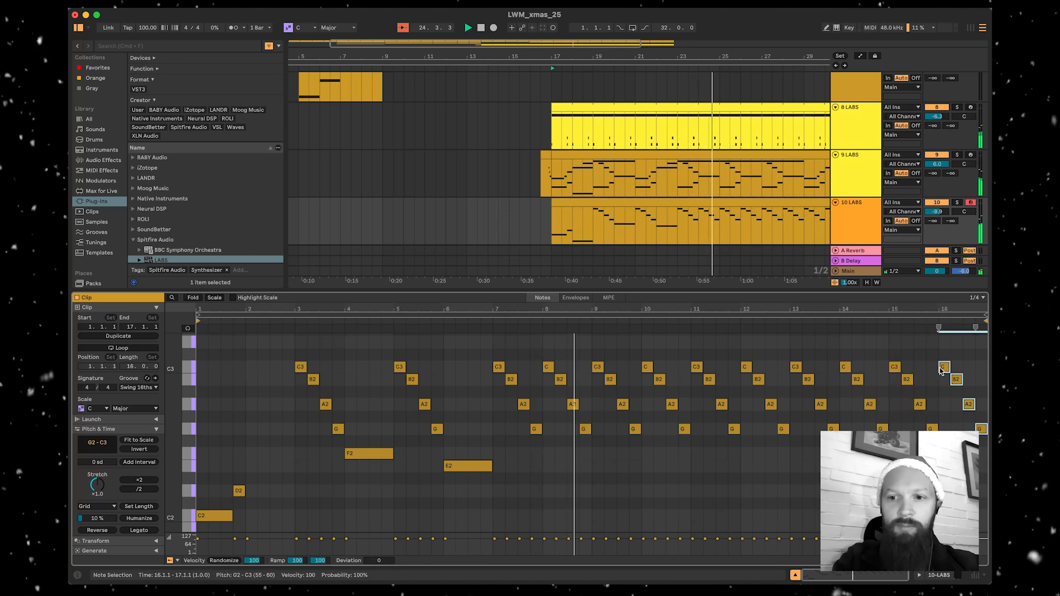
# - Paste a four-bar section of the tenth track's descending run onto the seventh track from bar 25 to 29 and listen to it
pyautogui.click(835, 282)
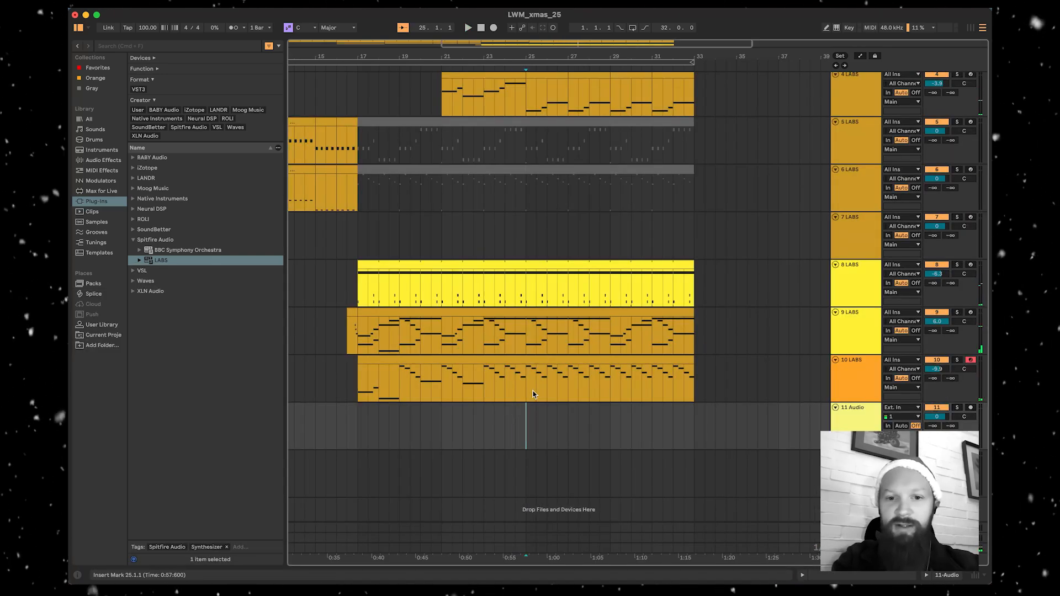
pyautogui.scroll(2, 561, 362)
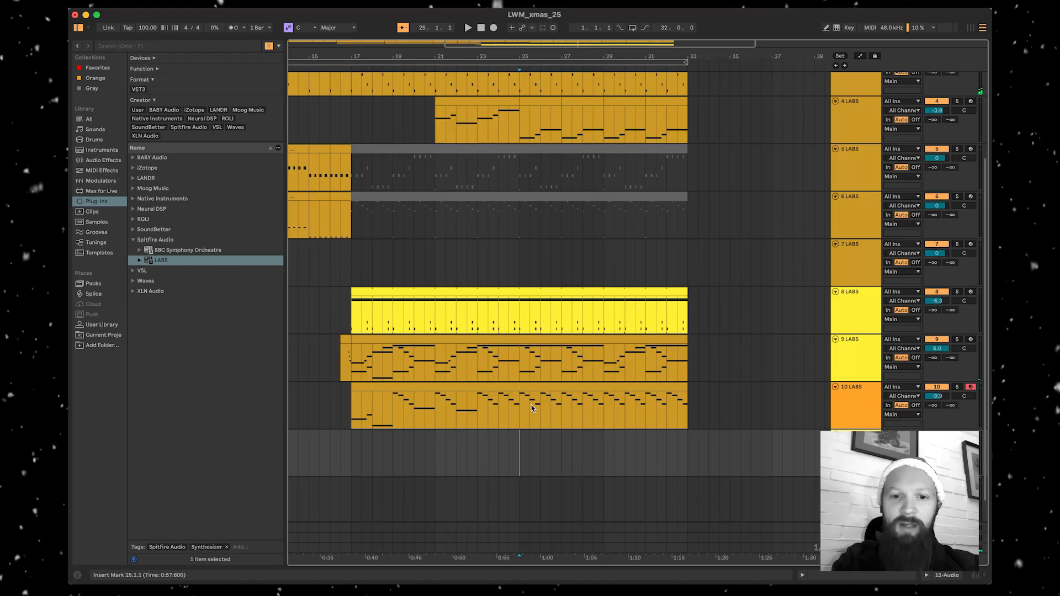
pyautogui.scroll(2, 580, 413)
pyautogui.hscroll(-2, 579, 413)
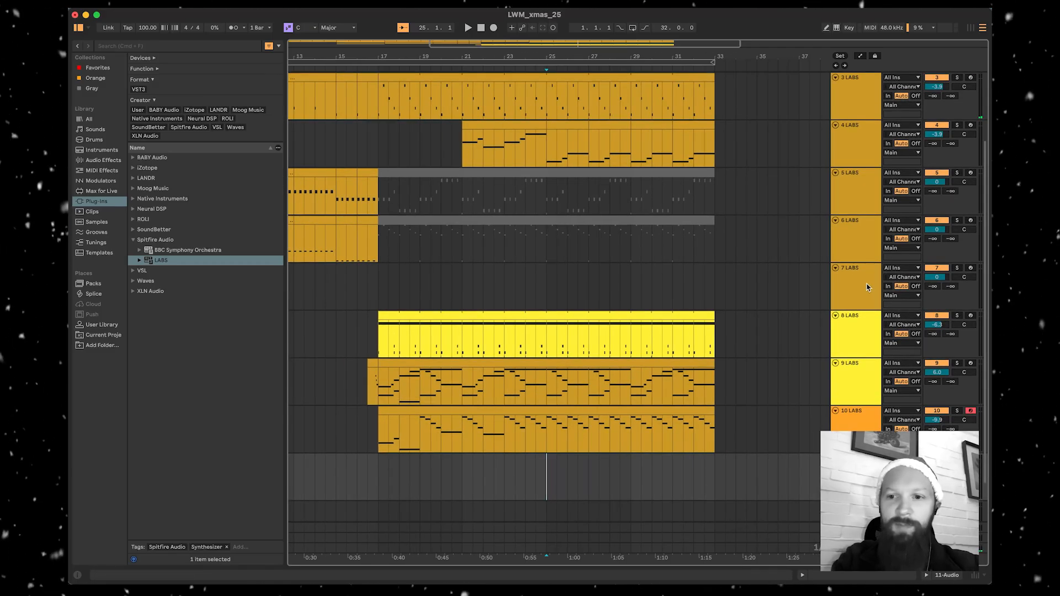
pyautogui.press('super+v')
pyautogui.press('space')
pyautogui.click(959, 268)
pyautogui.click(959, 268)
pyautogui.click(599, 269)
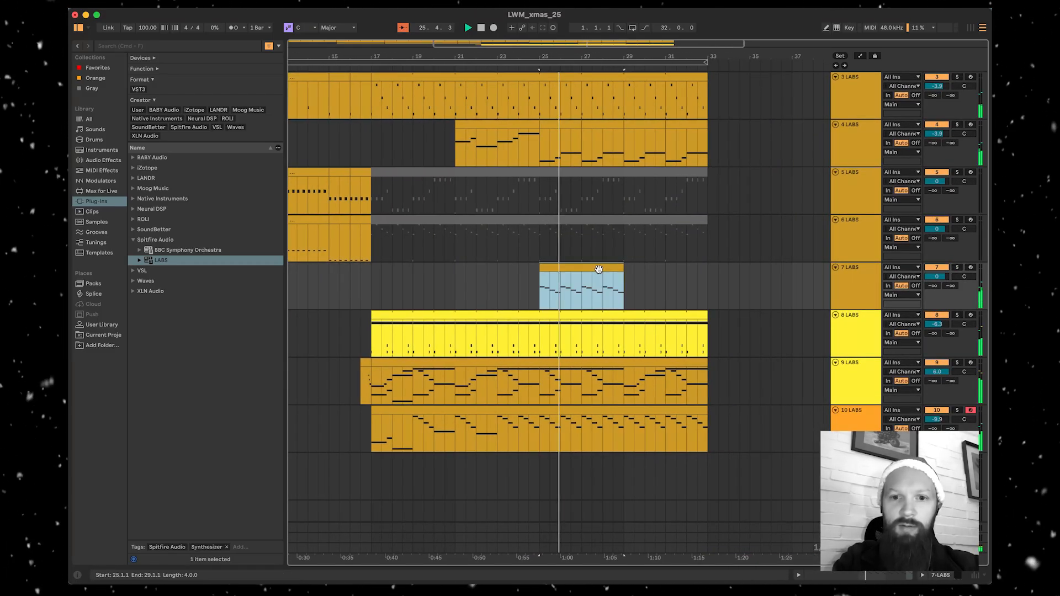
# - Raise the seventh track's pasted run one octave to start on C4 and audition it from bar 25, briefly soloed
pyautogui.doubleClick(581, 268)
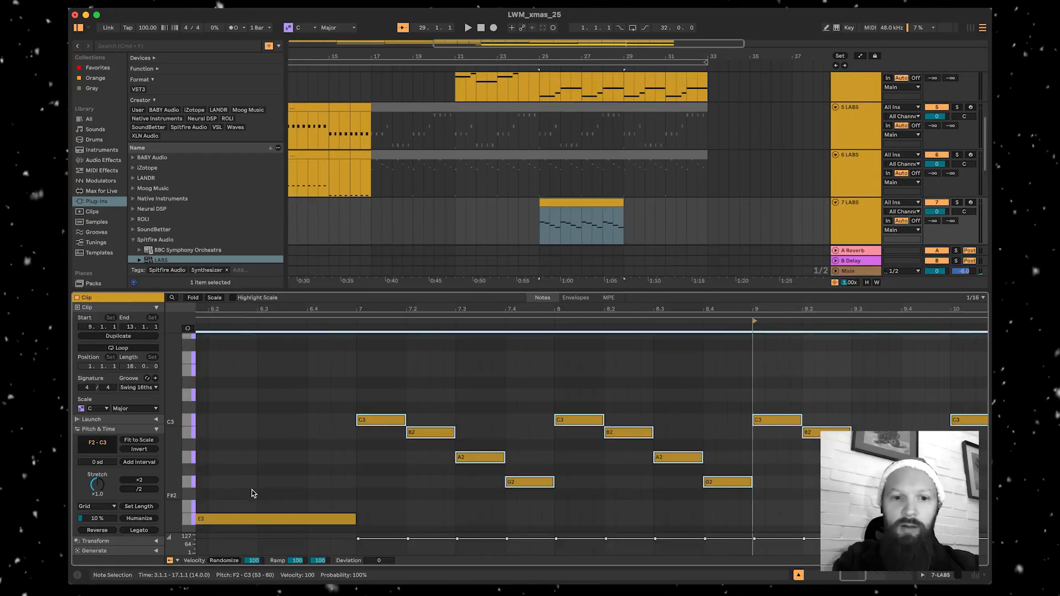
pyautogui.scroll(3, 259, 397)
pyautogui.moveTo(373, 497); pyautogui.dragTo(377, 347)
pyautogui.click(536, 65)
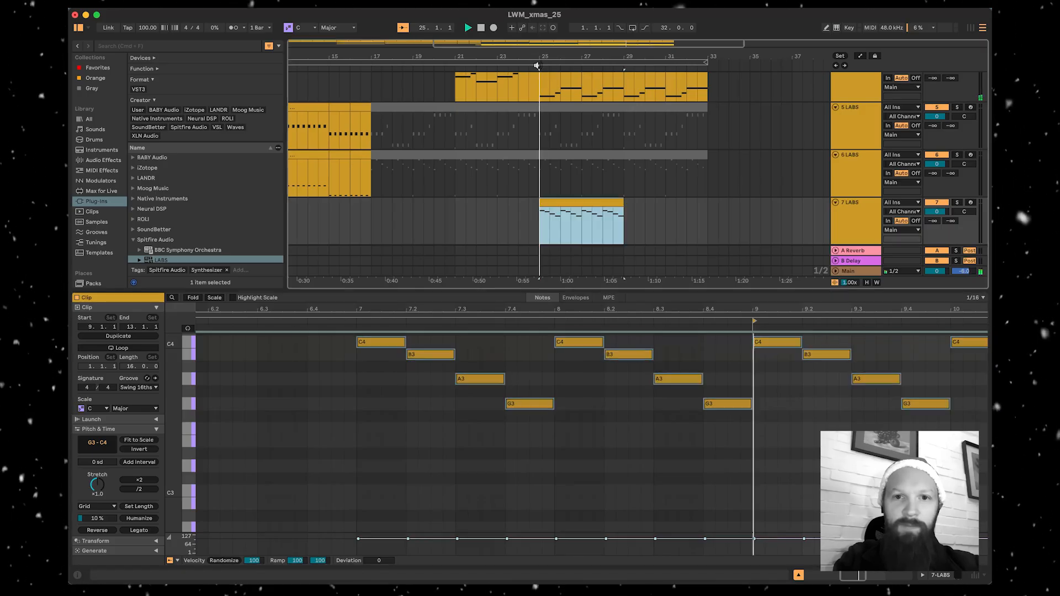
pyautogui.press('super+alt+l')
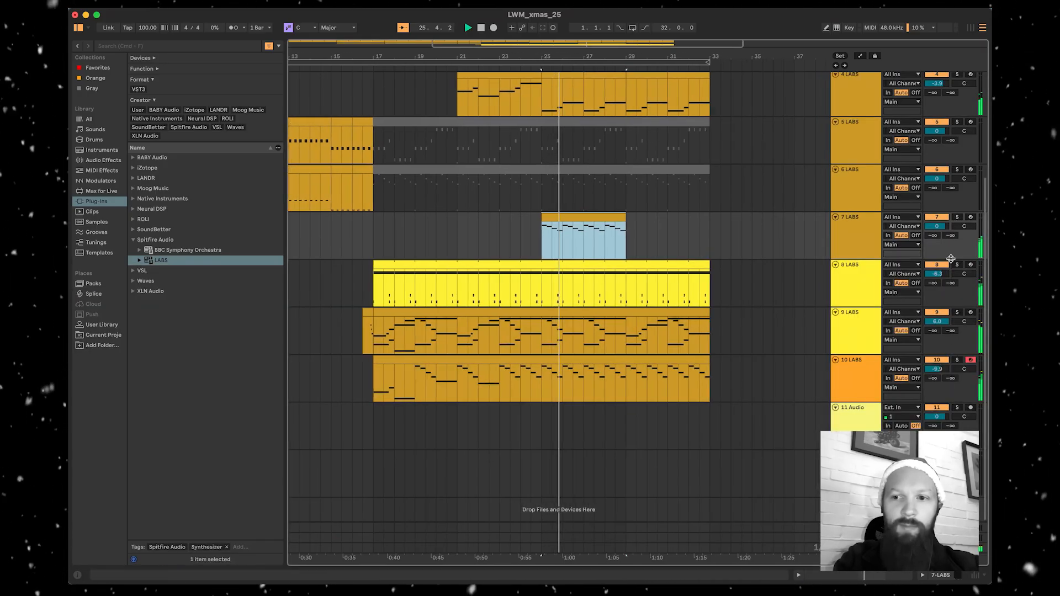
pyautogui.click(956, 217)
pyautogui.scroll(3, 615, 213)
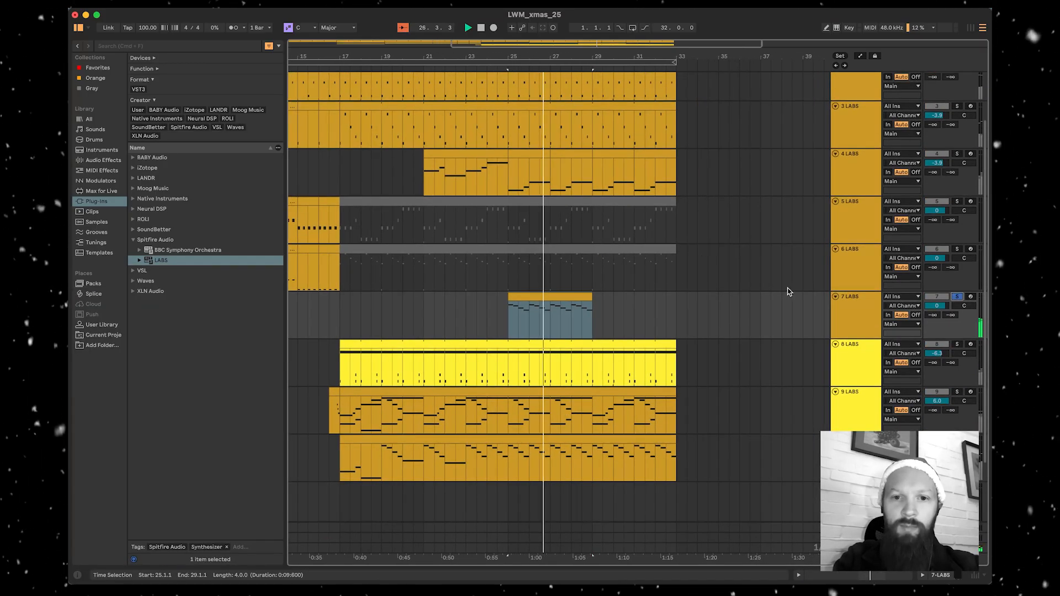
pyautogui.click(957, 296)
# - Copy the seventh track's clip onto the sixth track at bar 25 and audition the sixth track in solo
pyautogui.keyDown('alt'); pyautogui.moveTo(532, 301); pyautogui.dragTo(525, 250); pyautogui.keyUp('alt')
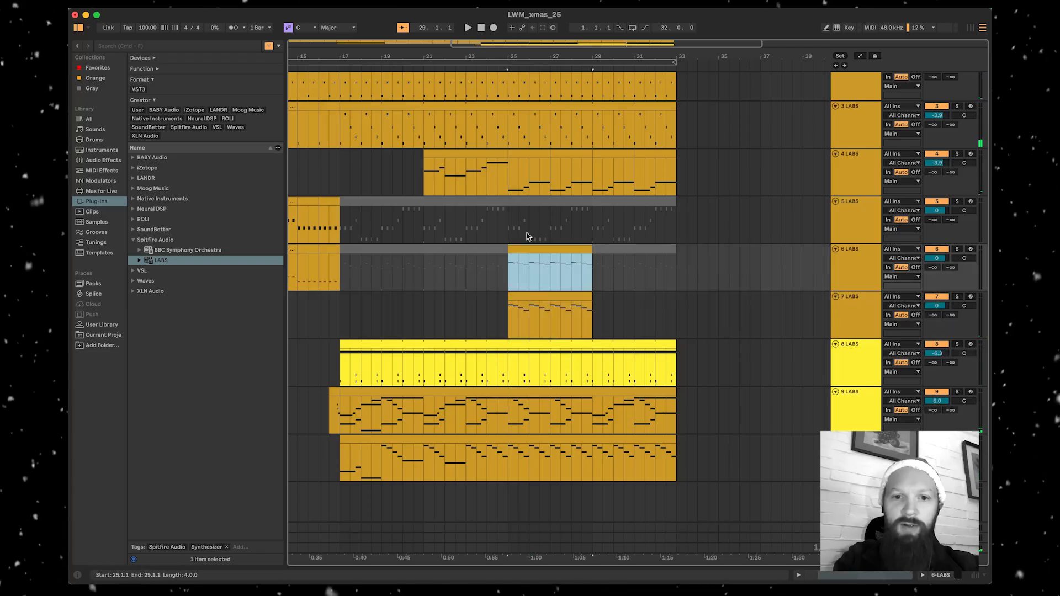
pyautogui.click(501, 67)
pyautogui.click(957, 249)
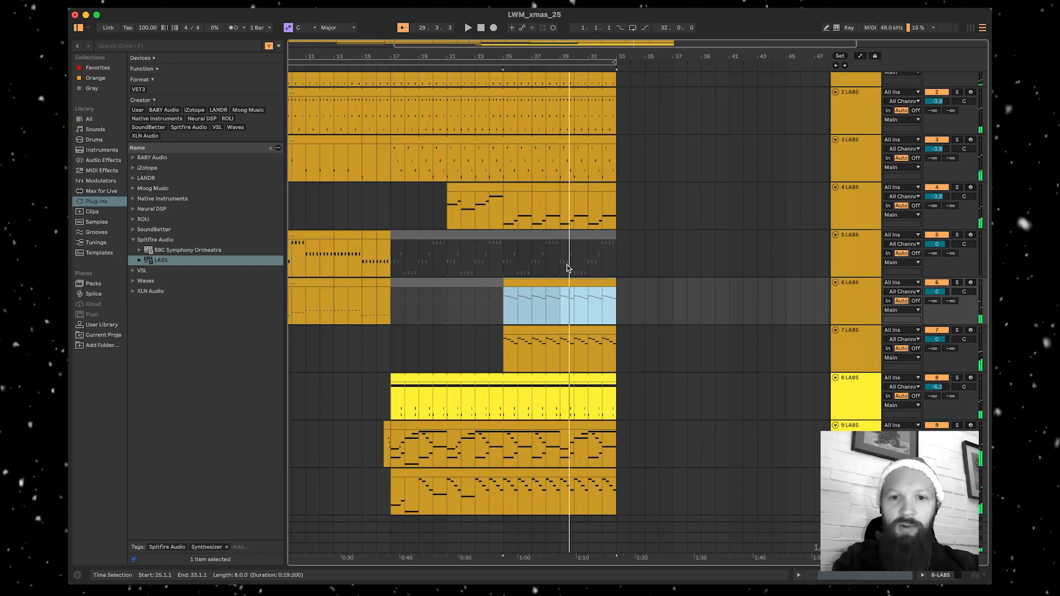
# - Paste the sixth track's eight-bar clip onto the fifth track at bar 29 and audition the fifth track in solo
pyautogui.click(497, 259)
pyautogui.click(560, 256)
pyautogui.hotkey('ctrl', 'v')
pyautogui.press('space')
pyautogui.click(956, 235)
pyautogui.press('space')
# - Lower all notes in the fifth track's new clip so the run starts on C3 and play it back
pyautogui.doubleClick(612, 256)
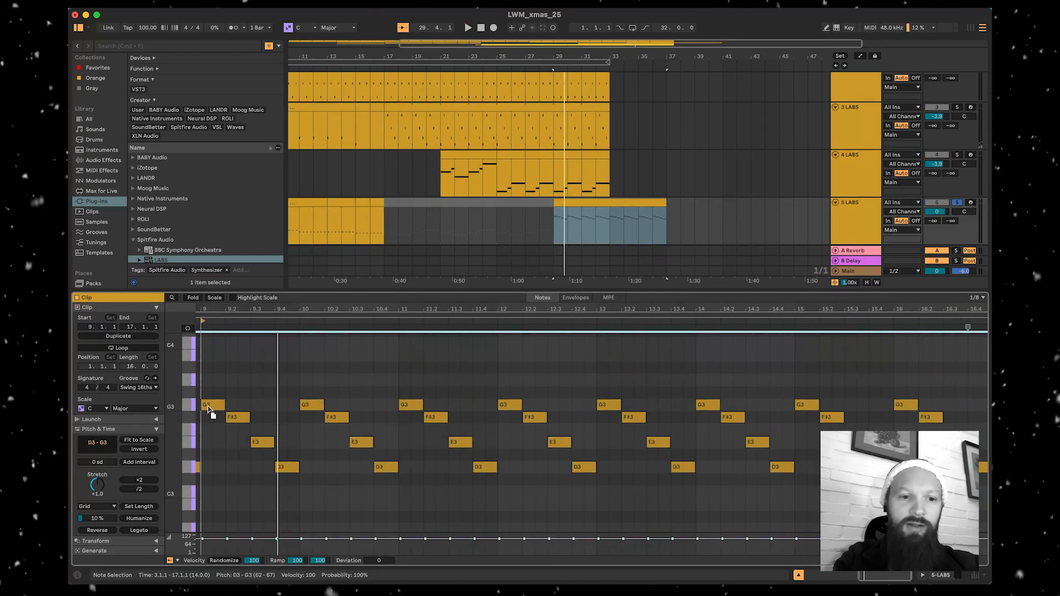
pyautogui.moveTo(209, 409); pyautogui.dragTo(208, 492)
pyautogui.press('space')
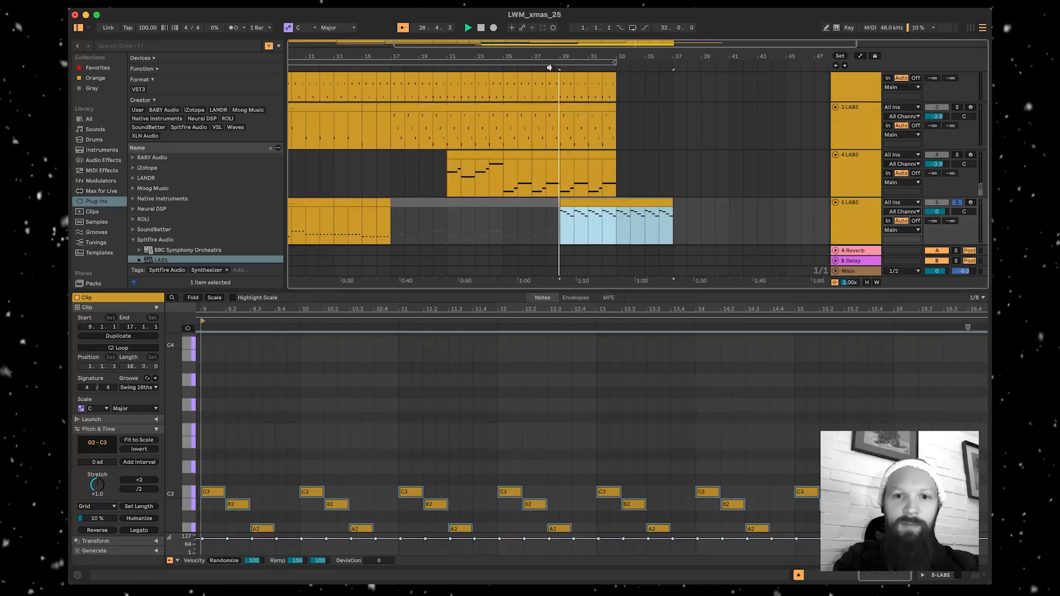
pyautogui.scroll(-2, 552, 165)
pyautogui.scroll(-3, 443, 404)
pyautogui.scroll(-1, 443, 404)
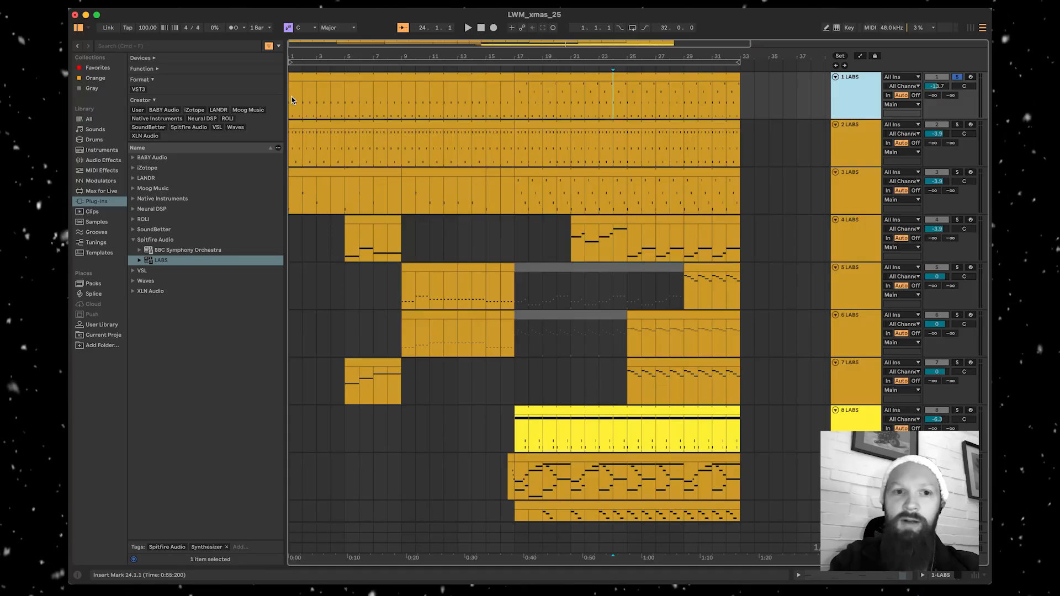
# - Show the automation lanes and choose the LABS Expression parameter for the first track
pyautogui.hscroll(-4, 368, 108)
pyautogui.doubleClick(860, 107)
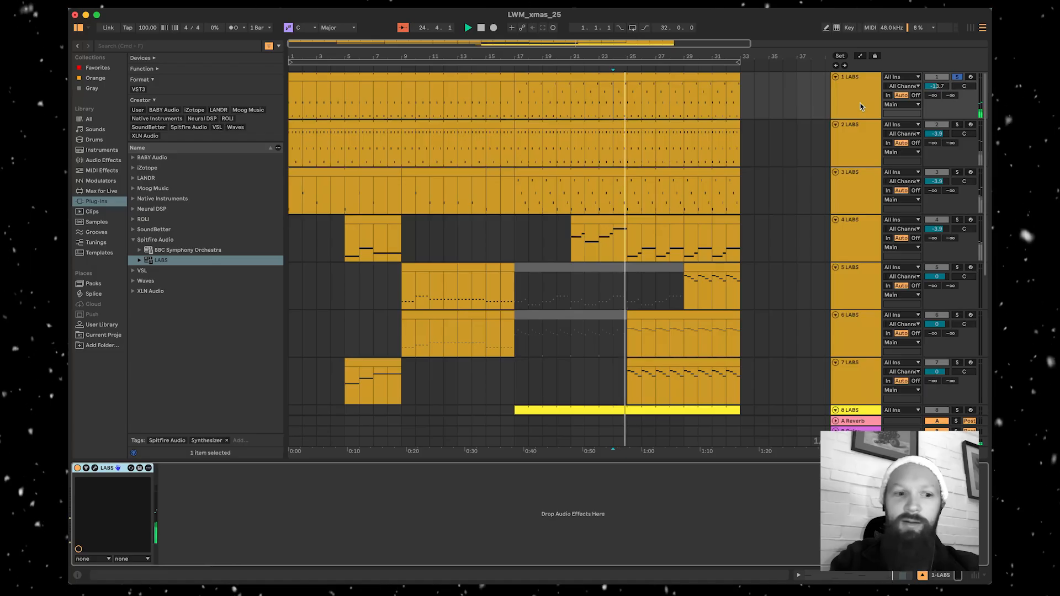
pyautogui.press('a')
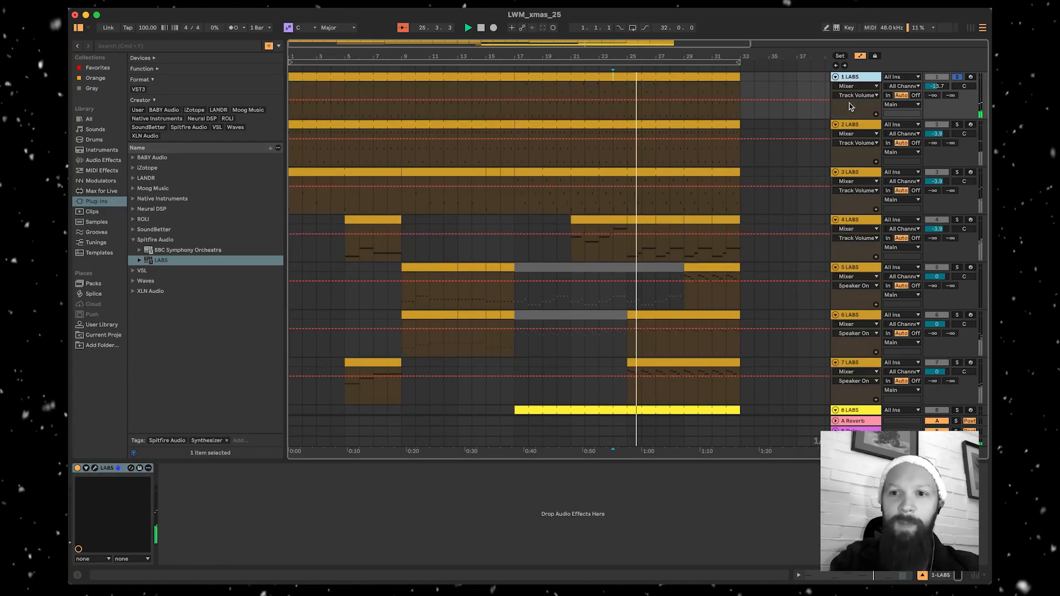
pyautogui.click(850, 86)
pyautogui.click(846, 103)
pyautogui.click(855, 95)
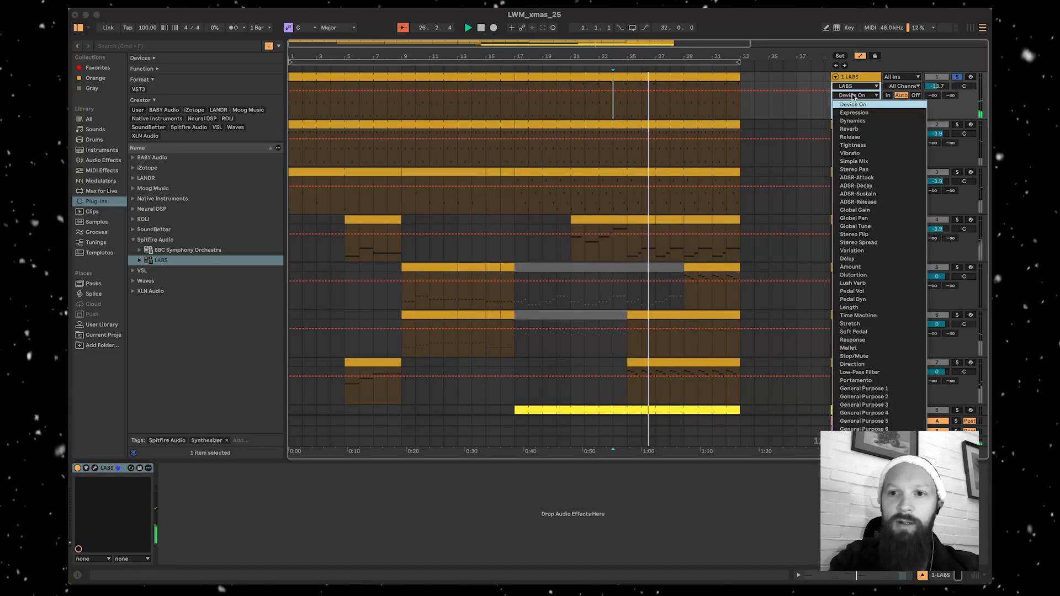
pyautogui.click(853, 105)
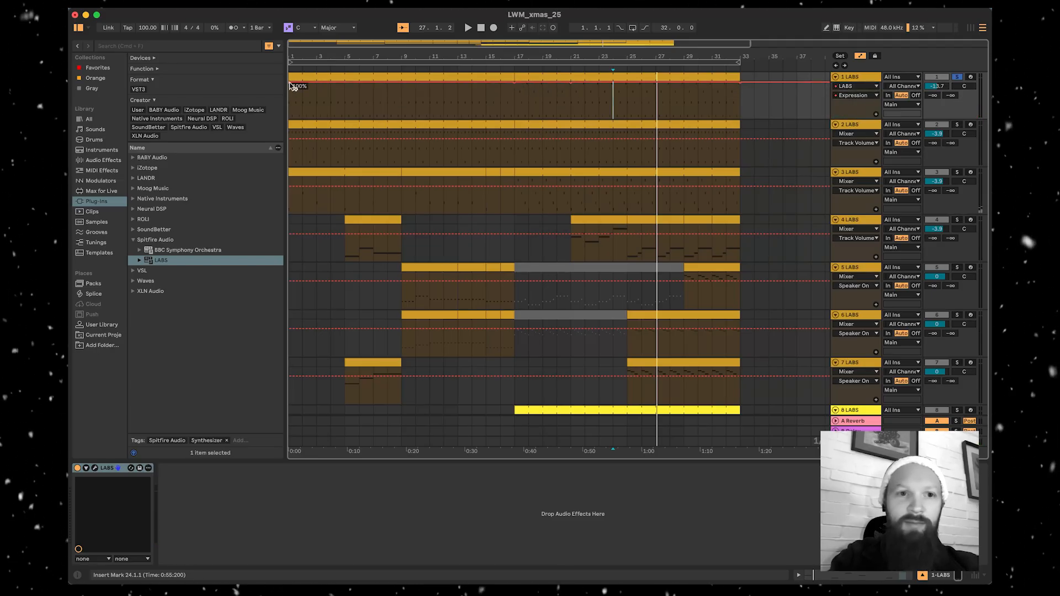
# - Ramp the first track's Expression up to 100% at bar 17 and play it from the beginning
pyautogui.hscroll(-3, 290, 117)
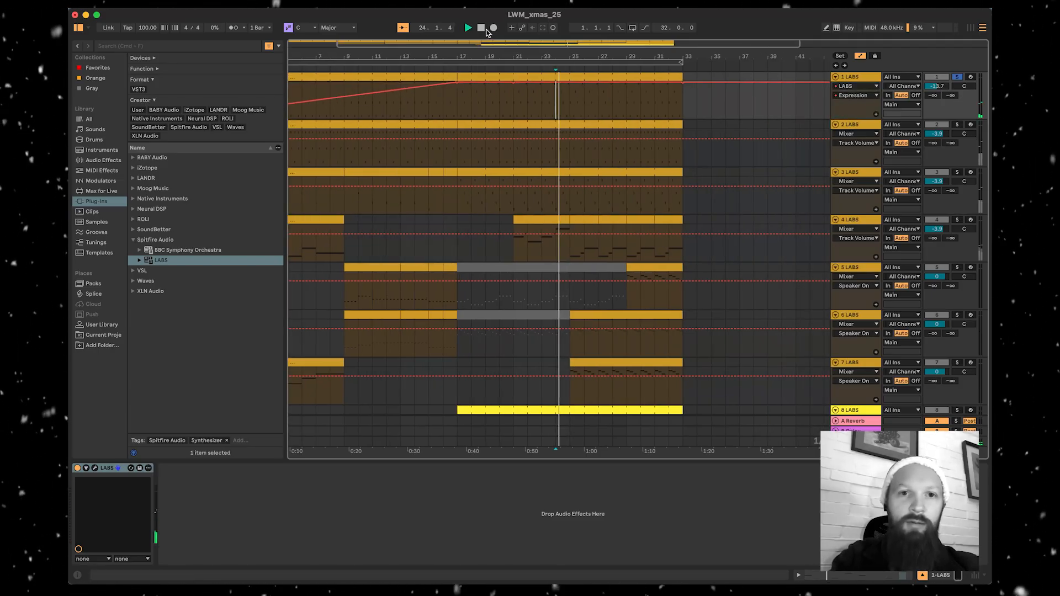
pyautogui.doubleClick(481, 28)
pyautogui.press('space')
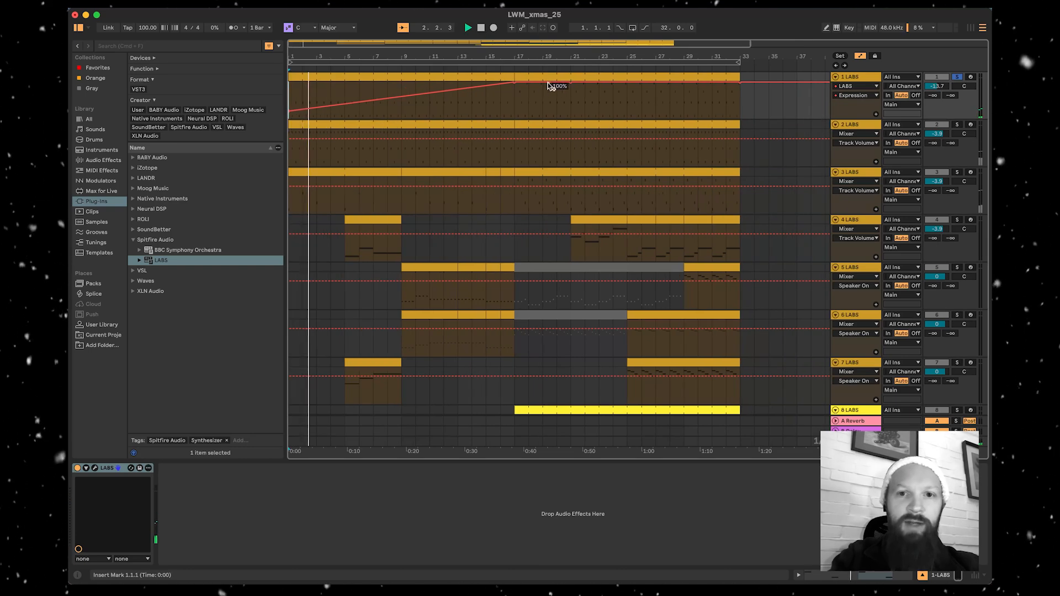
# - Drop the first track's Expression just after bar 17 and ramp it back up to 100% at bar 33
pyautogui.moveTo(556, 82); pyautogui.dragTo(571, 107)
pyautogui.scroll(4, 514, 95)
pyautogui.click(513, 69)
pyautogui.hscroll(3, 641, 95)
pyautogui.click(588, 104)
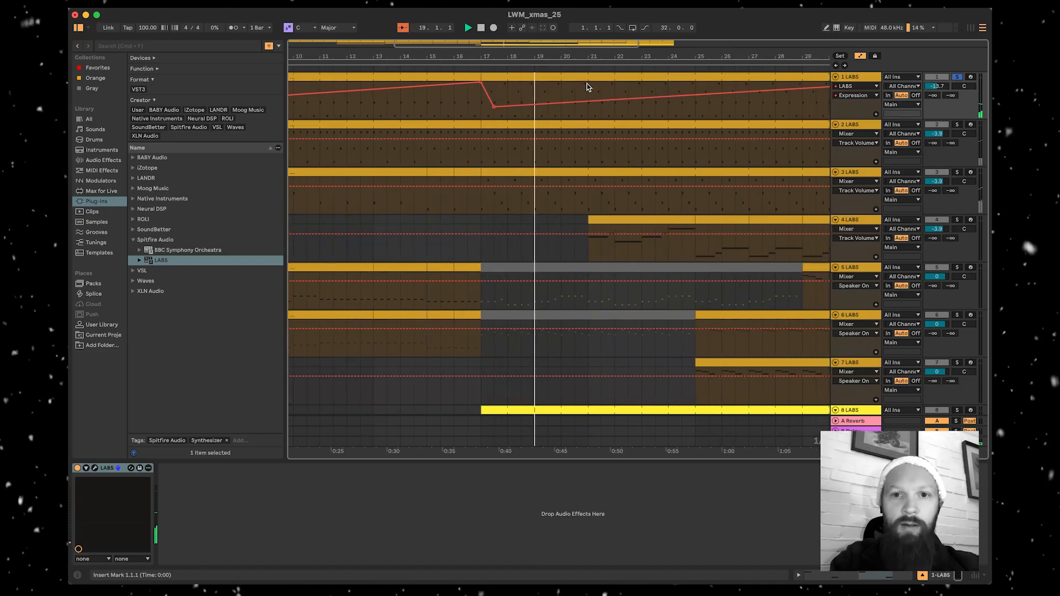
pyautogui.click(588, 83)
pyautogui.hscroll(3, 617, 101)
pyautogui.scroll(-4, 619, 100)
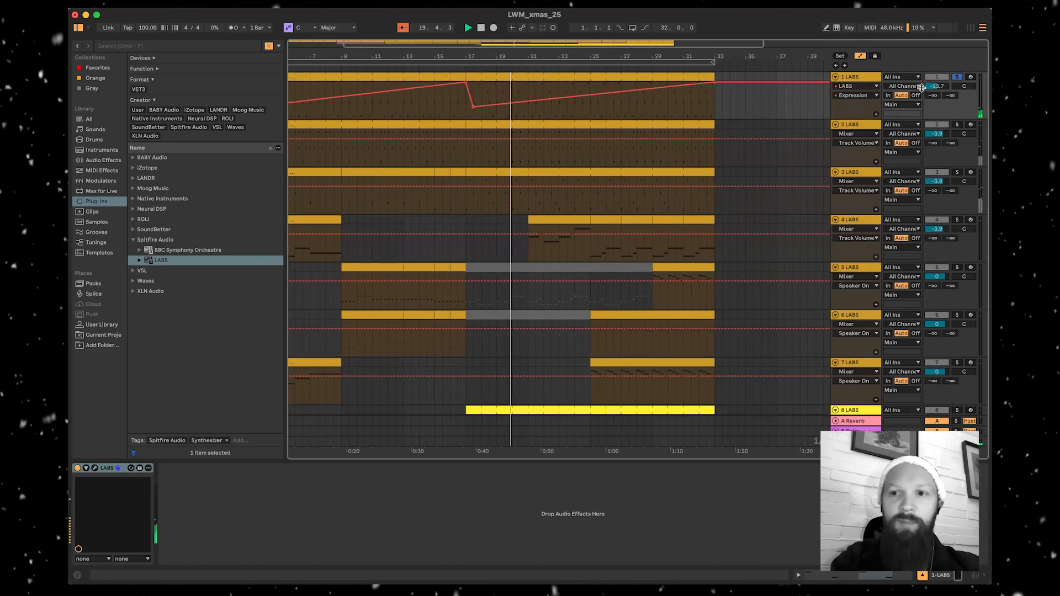
# - Automate the second track's LABS Expression with a rise to bar 17, a sharp drop, and a rise to 100% at bar 33
pyautogui.click(957, 125)
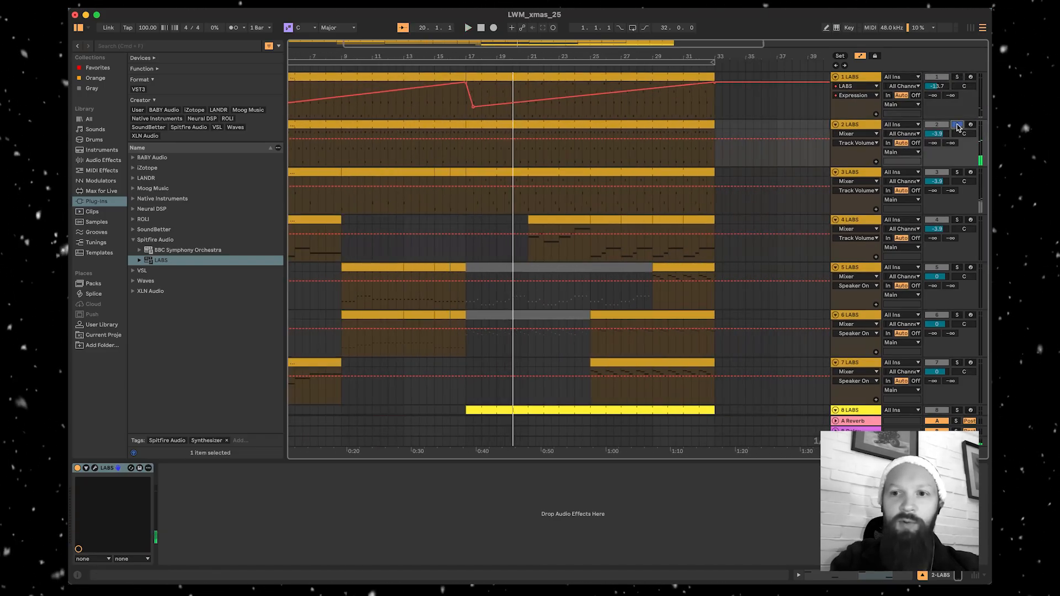
pyautogui.click(458, 66)
pyautogui.hscroll(-3, 458, 66)
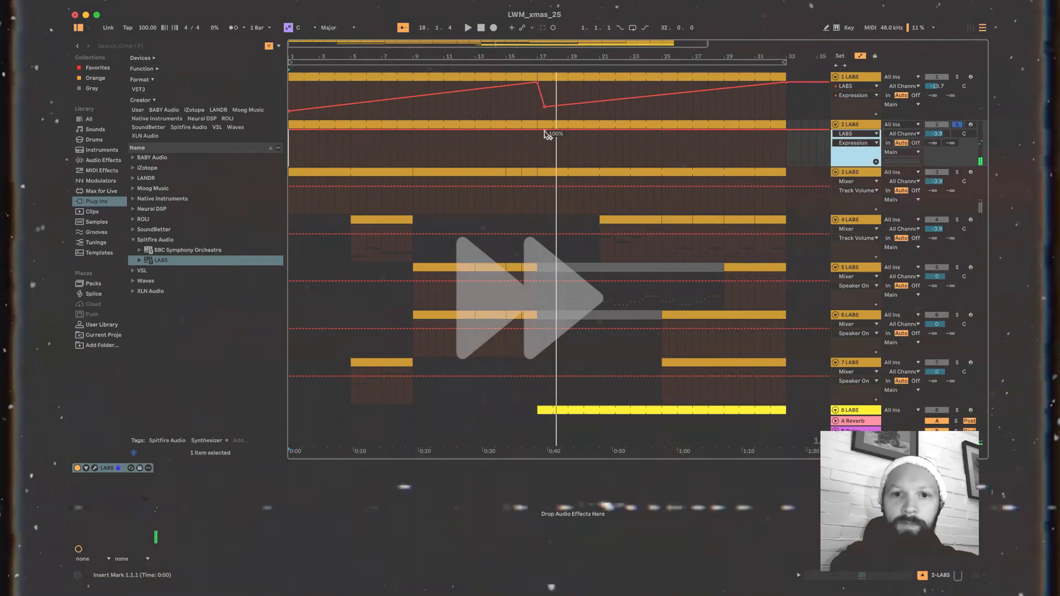
pyautogui.click(545, 131)
pyautogui.scroll(5, 555, 144)
pyautogui.hscroll(-5, 556, 144)
pyautogui.moveTo(572, 130); pyautogui.dragTo(572, 162)
pyautogui.click(421, 66)
pyautogui.click(957, 124)
pyautogui.scroll(-5, 485, 213)
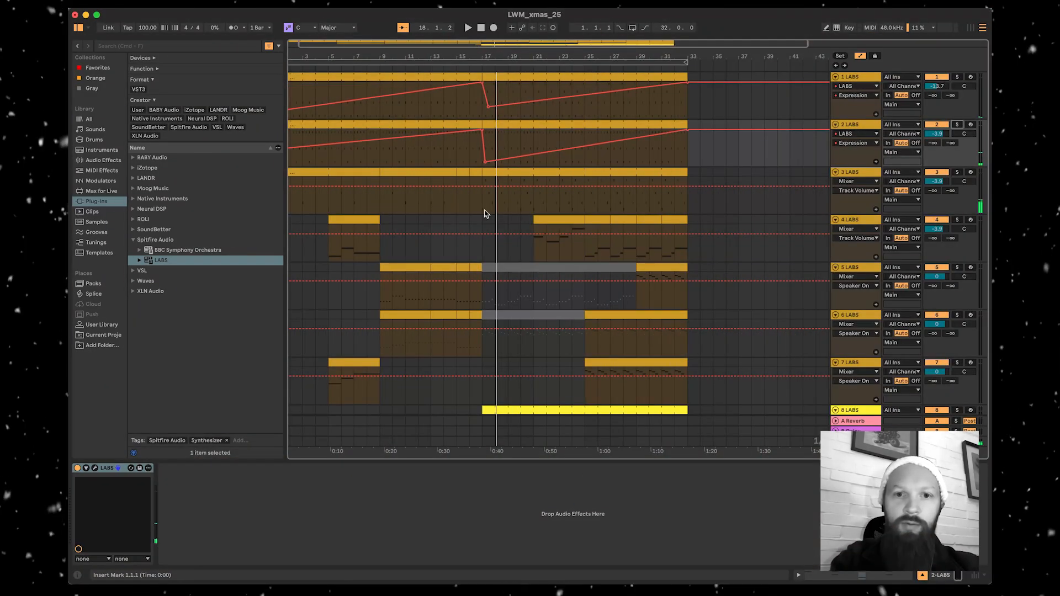
# - Solo the third track, play it from bar 17, and choose LABS Expression as its automation parameter
pyautogui.hscroll(-1, 485, 213)
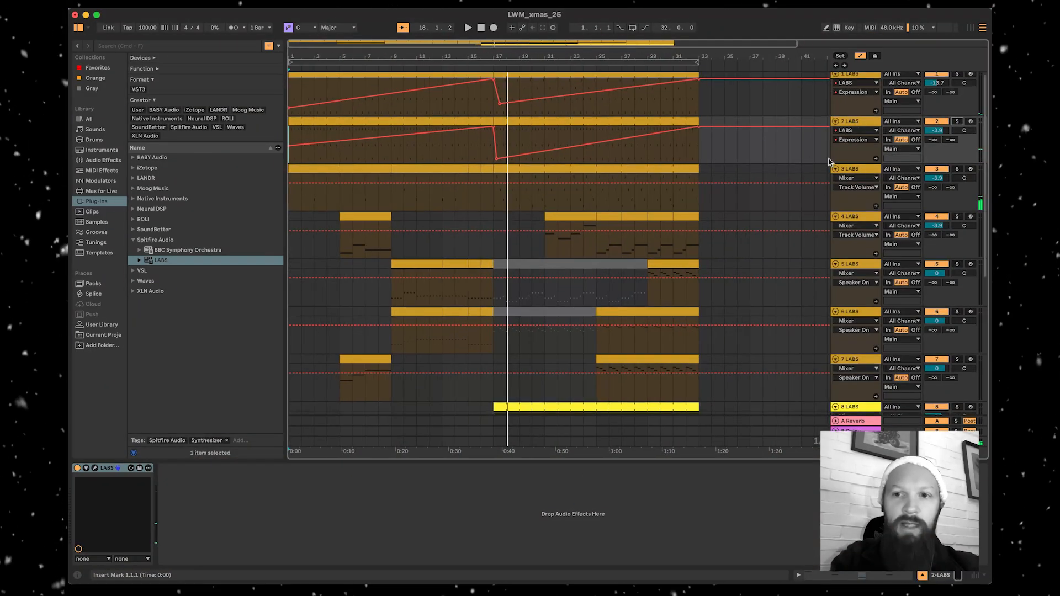
pyautogui.click(865, 178)
pyautogui.click(856, 202)
pyautogui.click(955, 170)
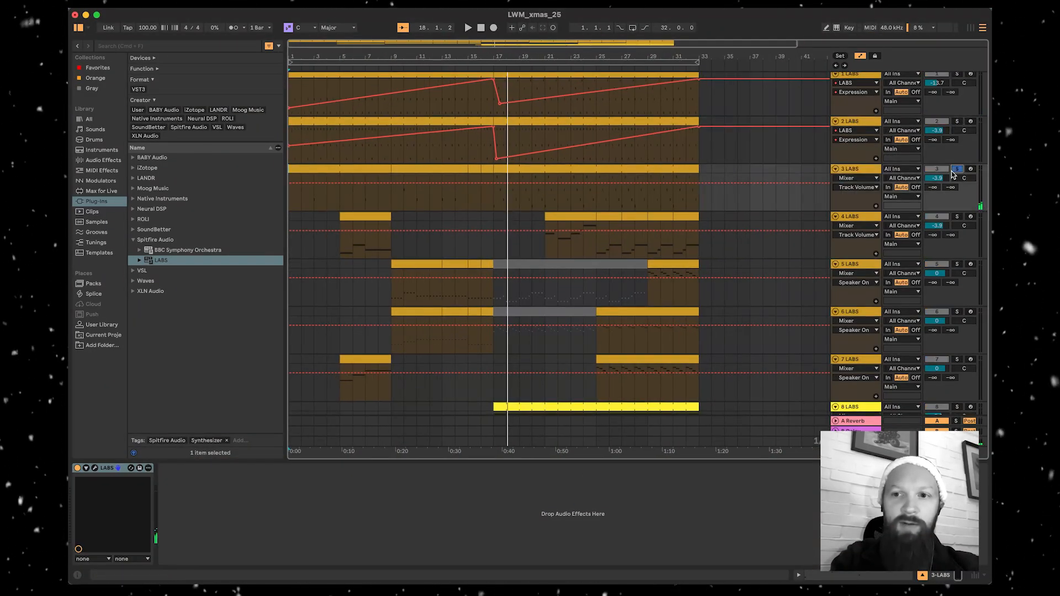
pyautogui.click(487, 66)
pyautogui.click(856, 179)
pyautogui.click(859, 196)
pyautogui.click(859, 188)
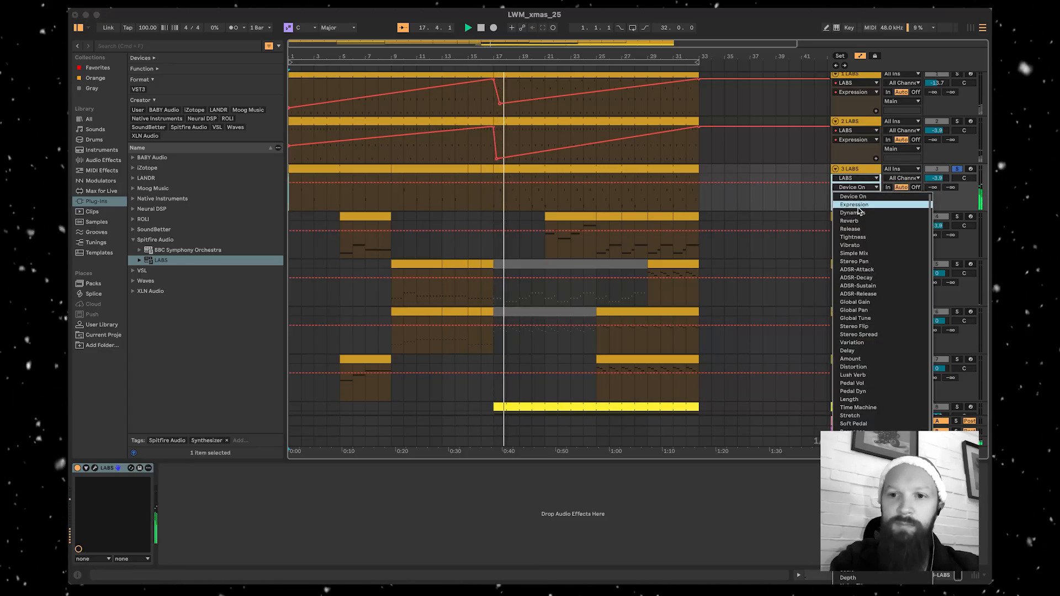
pyautogui.click(859, 205)
# - Play all the tracks together from bar 9
pyautogui.press('space')
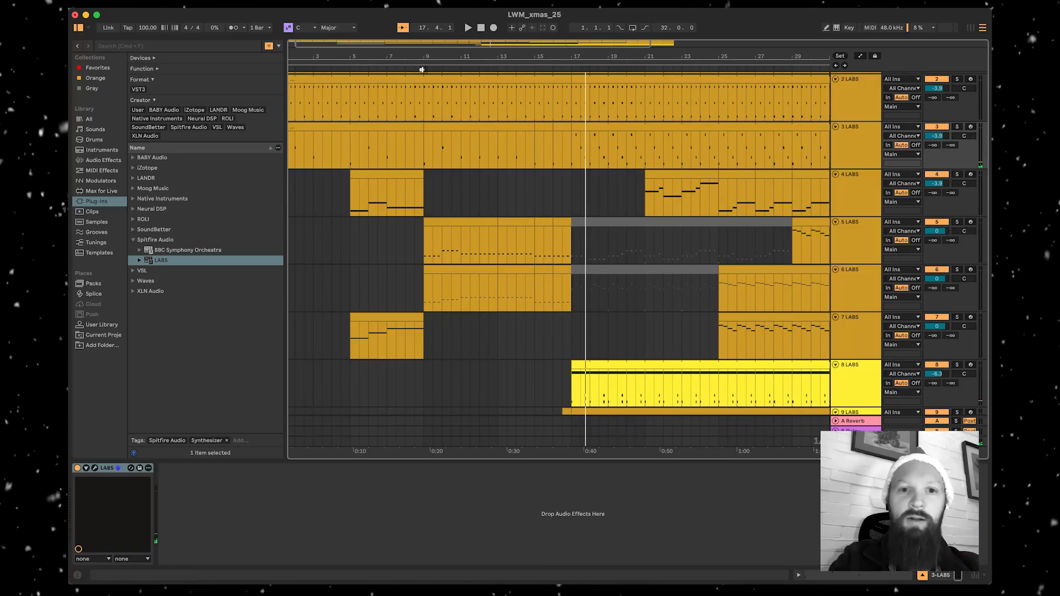
pyautogui.click(423, 69)
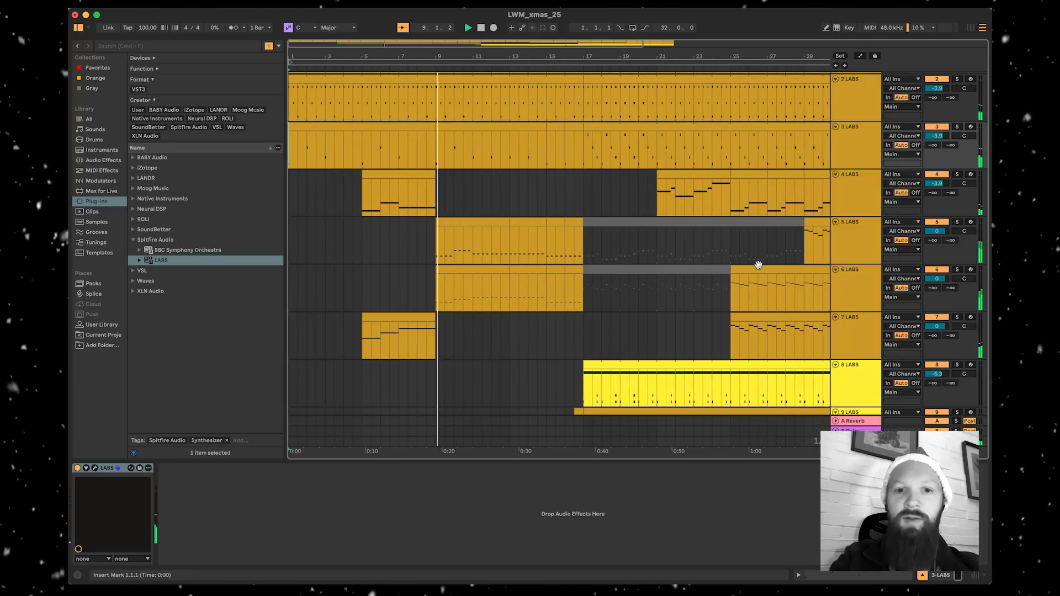
# - Solo the fifth track and choose LABS Expression as its automation parameter
pyautogui.click(919, 224)
pyautogui.click(958, 222)
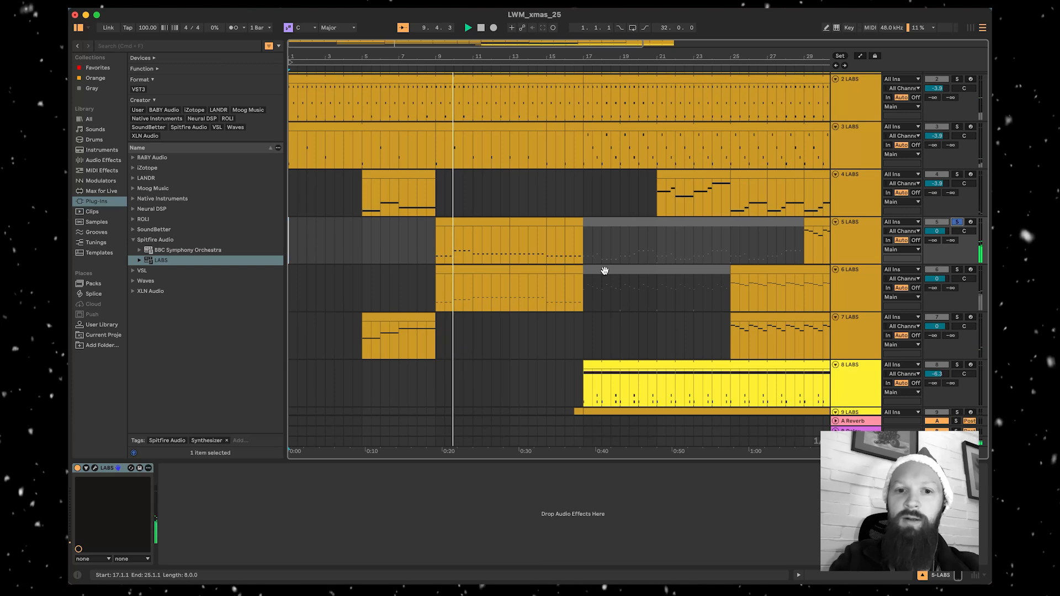
pyautogui.scroll(-1, 596, 226)
pyautogui.click(840, 227)
pyautogui.press('a')
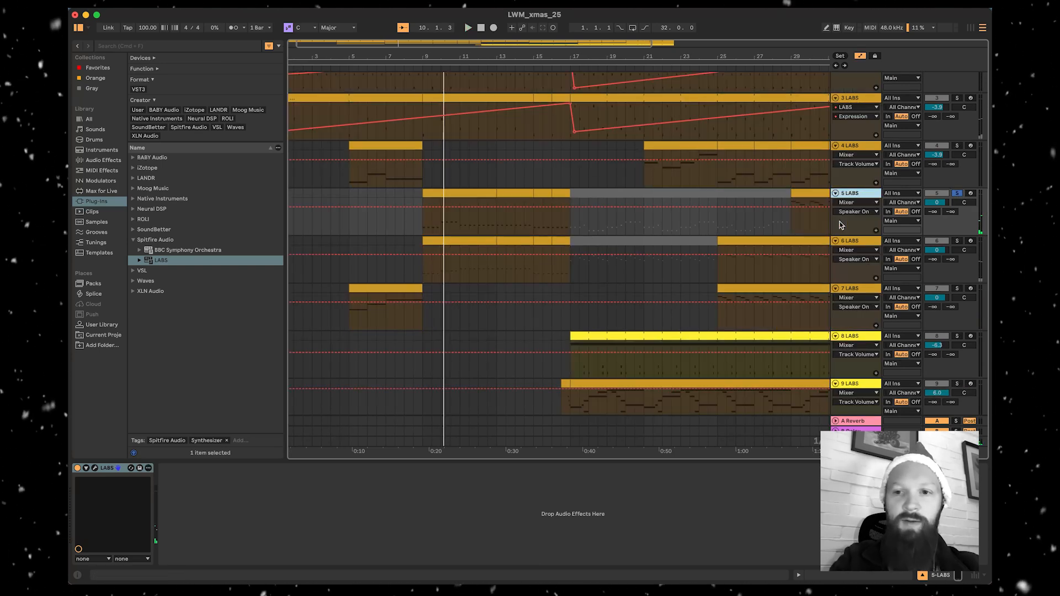
pyautogui.click(857, 202)
pyautogui.click(850, 217)
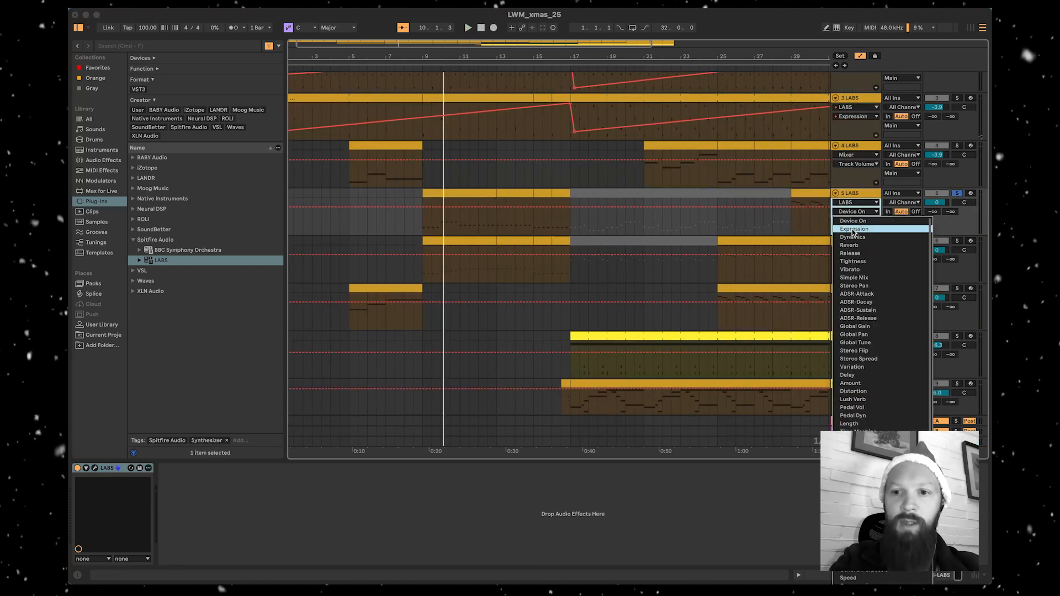
pyautogui.click(856, 231)
# - Automate the fifth track's Expression to rise from about 18% at bar 9 up to bar 17, and listen to it
pyautogui.moveTo(423, 199); pyautogui.dragTo(423, 206)
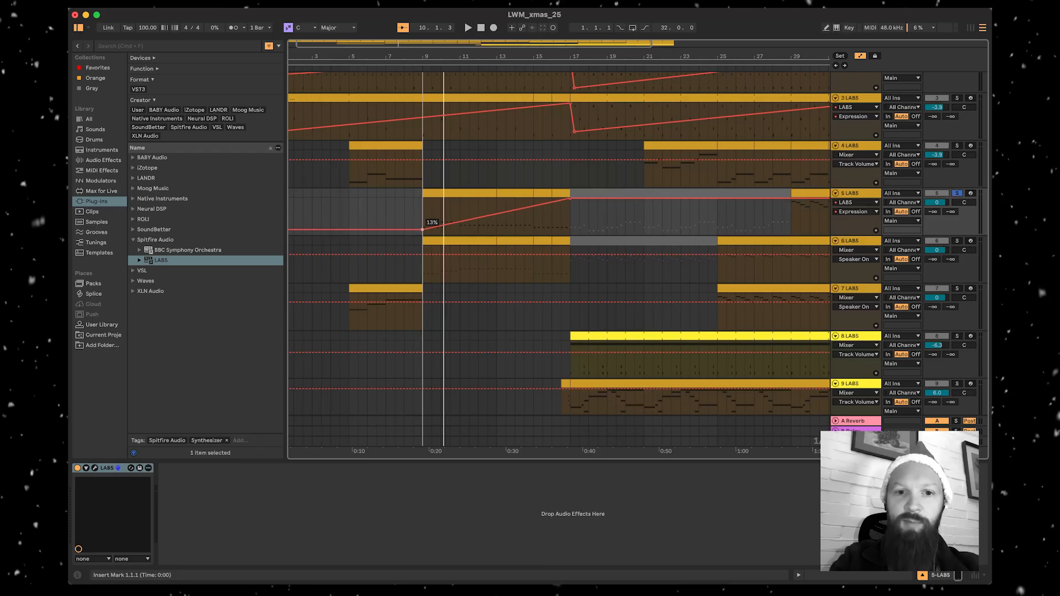
pyautogui.hscroll(-2, 425, 88)
pyautogui.press('space')
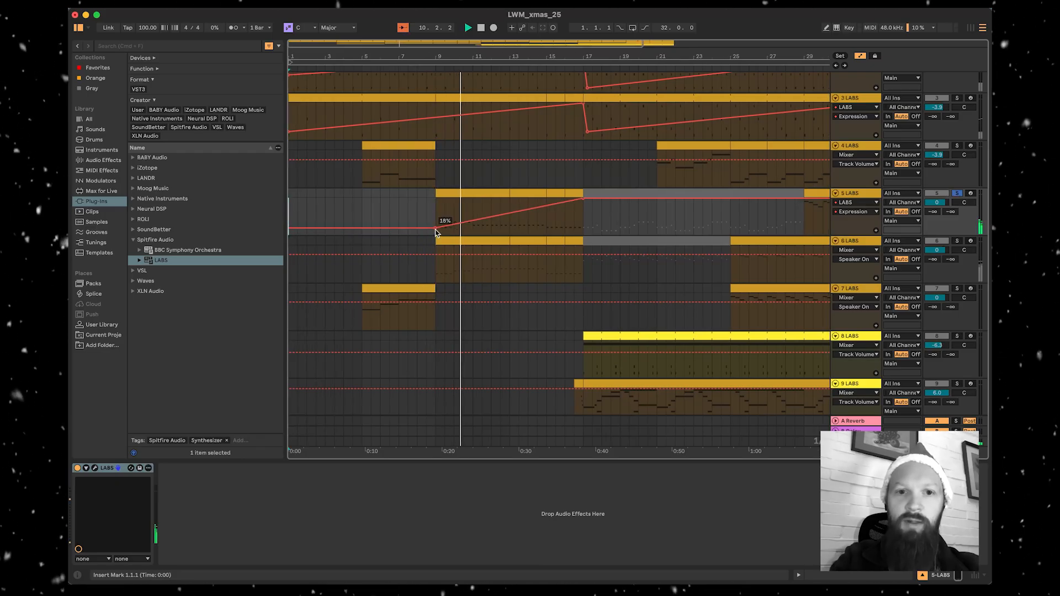
pyautogui.press('space')
# - Solo the sixth track and play it from bar 9
pyautogui.click(933, 239)
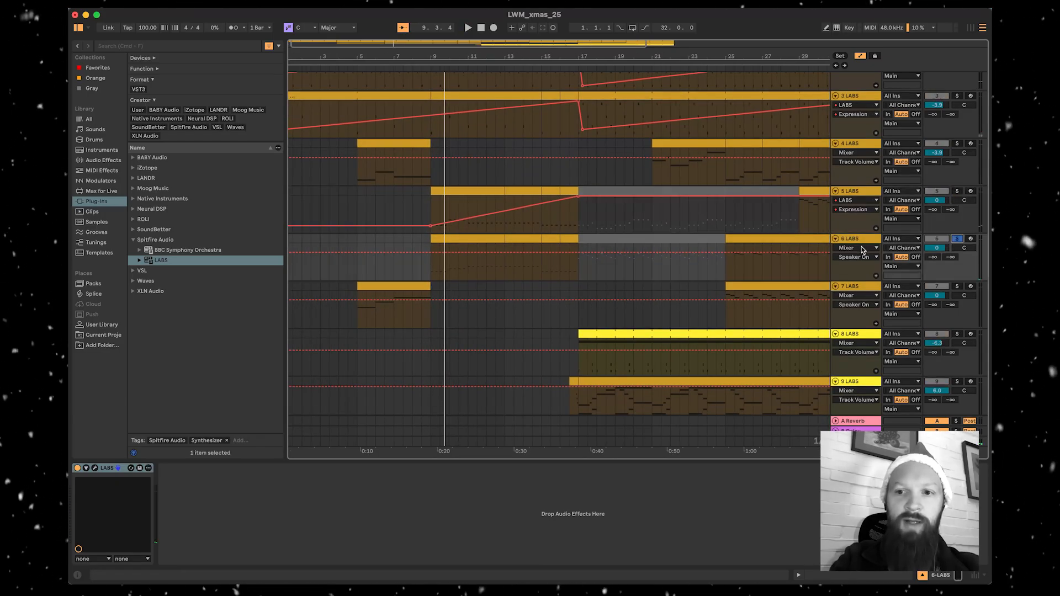
pyautogui.click(859, 248)
pyautogui.click(848, 273)
pyautogui.press('space')
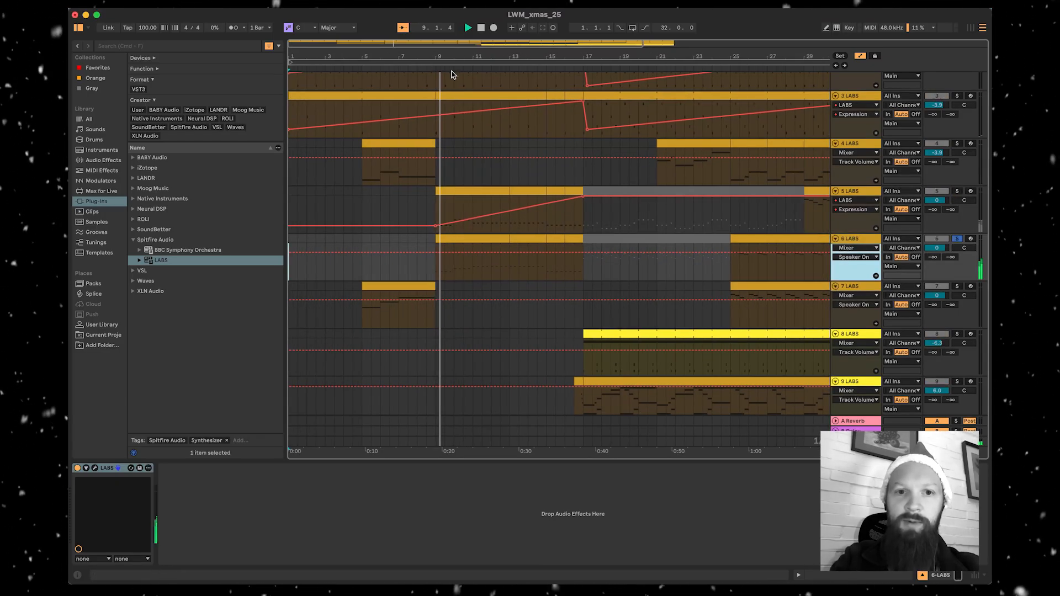
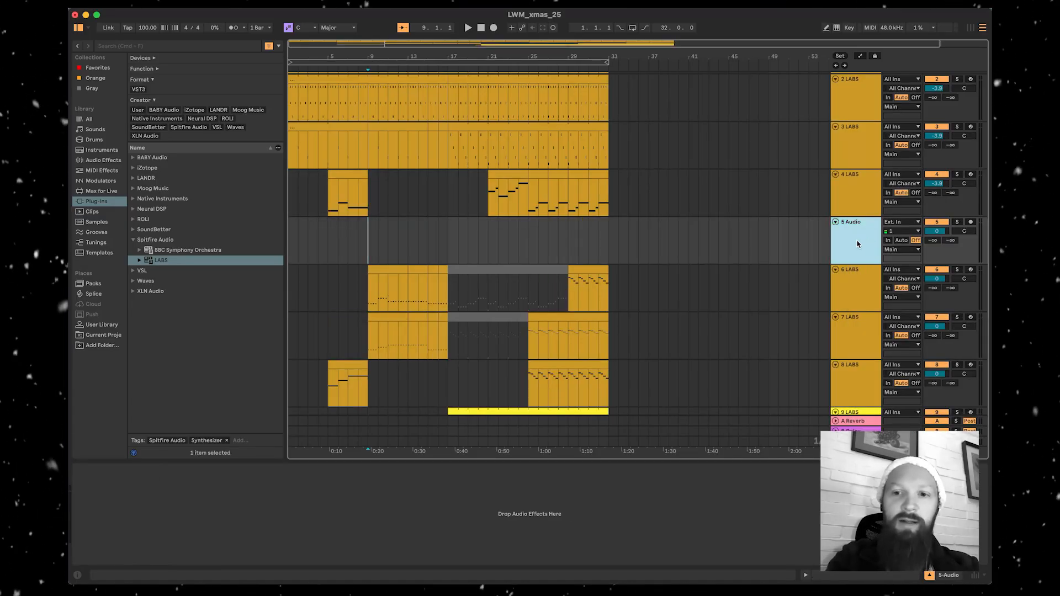
# - Load LABS onto a new MIDI track below the fourth track and choose an instrument pack for it
pyautogui.click(147, 262)
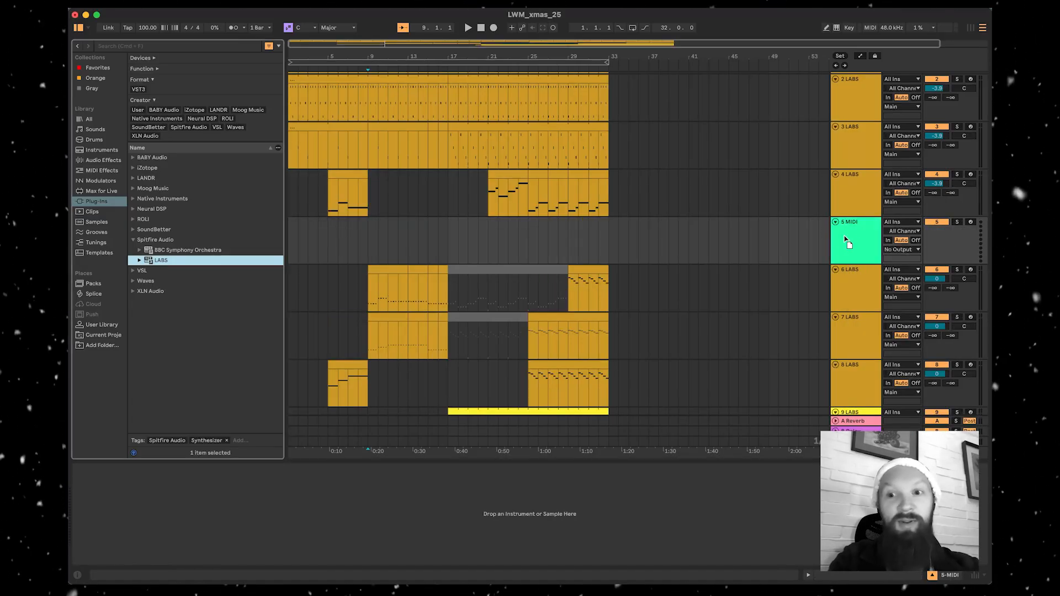
pyautogui.moveTo(848, 243); pyautogui.dragTo(848, 243)
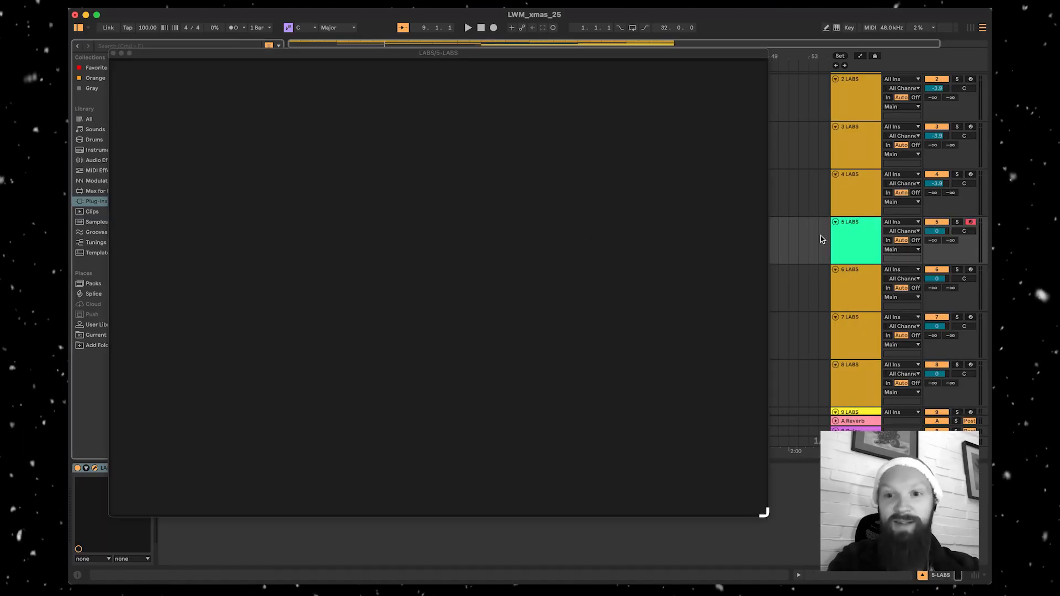
pyautogui.scroll(-8, 178, 271)
pyautogui.scroll(-10, 179, 272)
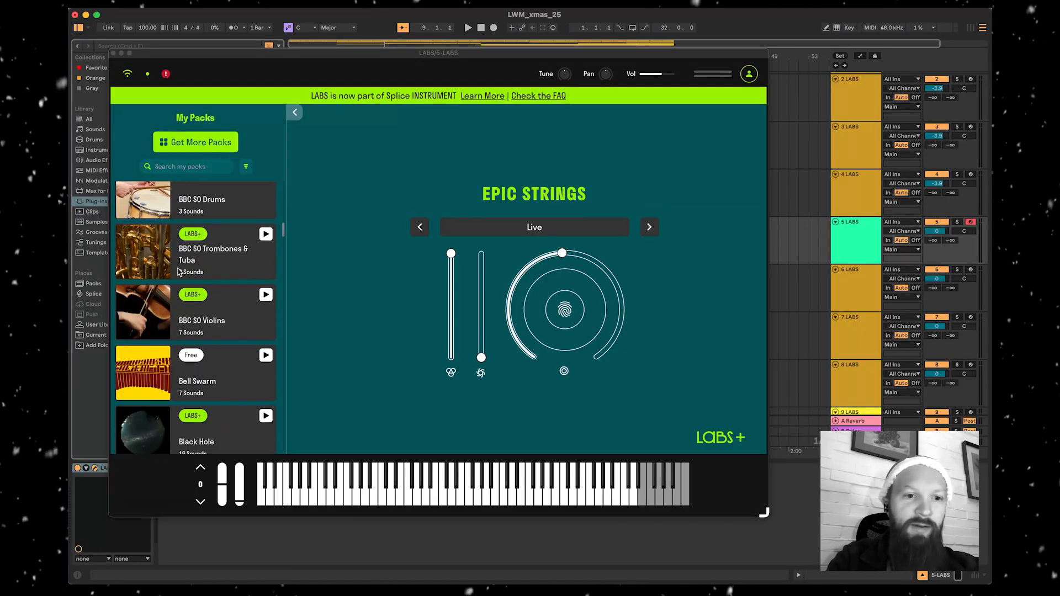
pyautogui.click(234, 332)
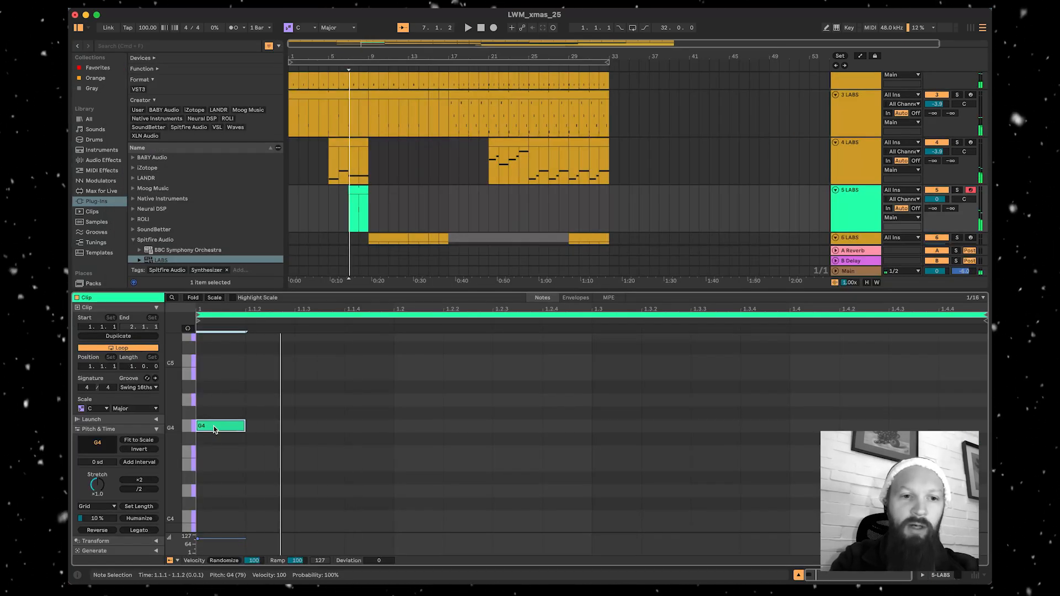
# - Move the new clip's G4 note to beat 1.3, extend the loop length to two bars, and shift the note to 2.3
pyautogui.moveTo(216, 430); pyautogui.dragTo(567, 436)
pyautogui.press('Right')
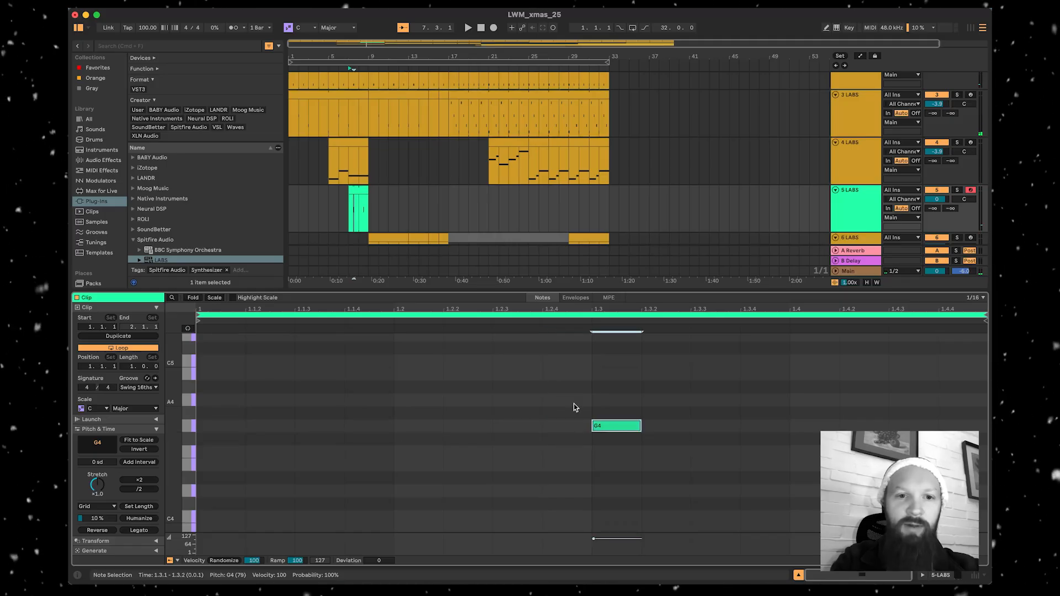
pyautogui.click(617, 430)
pyautogui.moveTo(131, 369); pyautogui.dragTo(130, 361)
pyautogui.moveTo(412, 428); pyautogui.dragTo(797, 428)
# - Raise the clip's long A5 note to C6 and move the G4 note to the start of the clip's third bar
pyautogui.scroll(3, 393, 147)
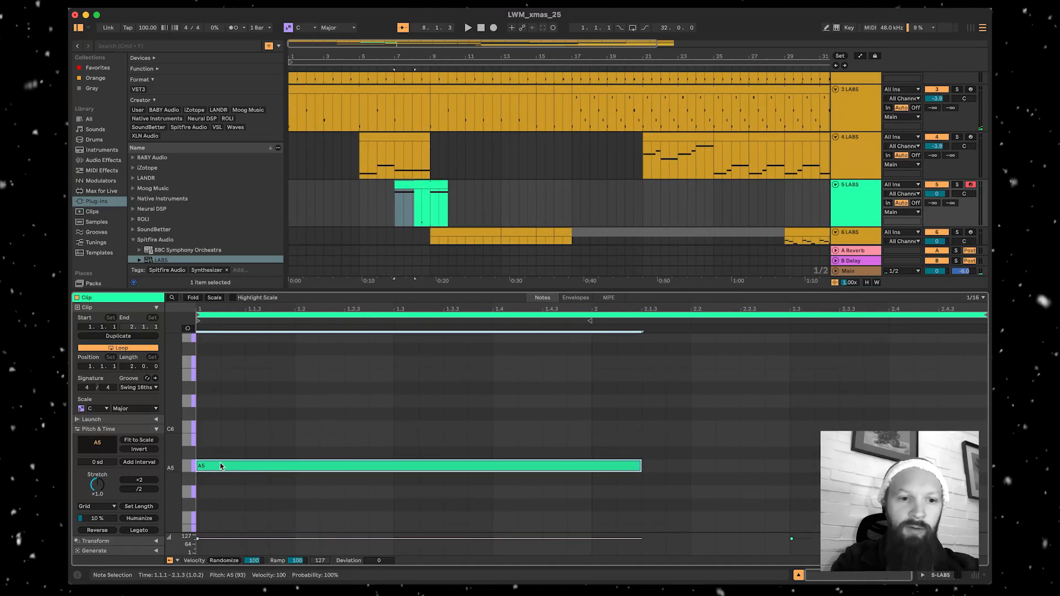
pyautogui.moveTo(223, 466); pyautogui.dragTo(225, 433)
pyautogui.press('space')
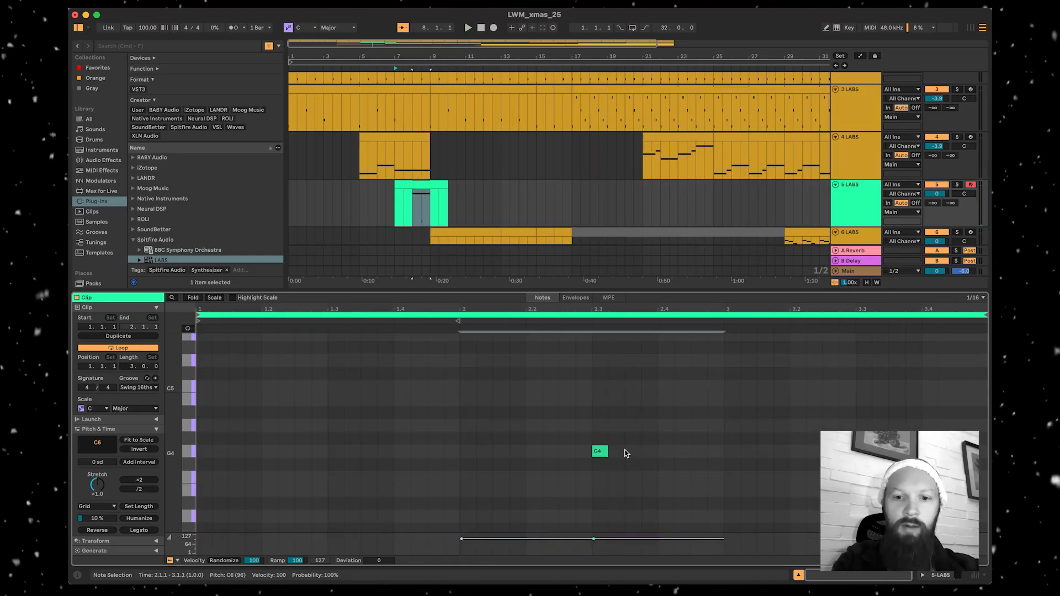
pyautogui.moveTo(604, 454); pyautogui.dragTo(726, 456)
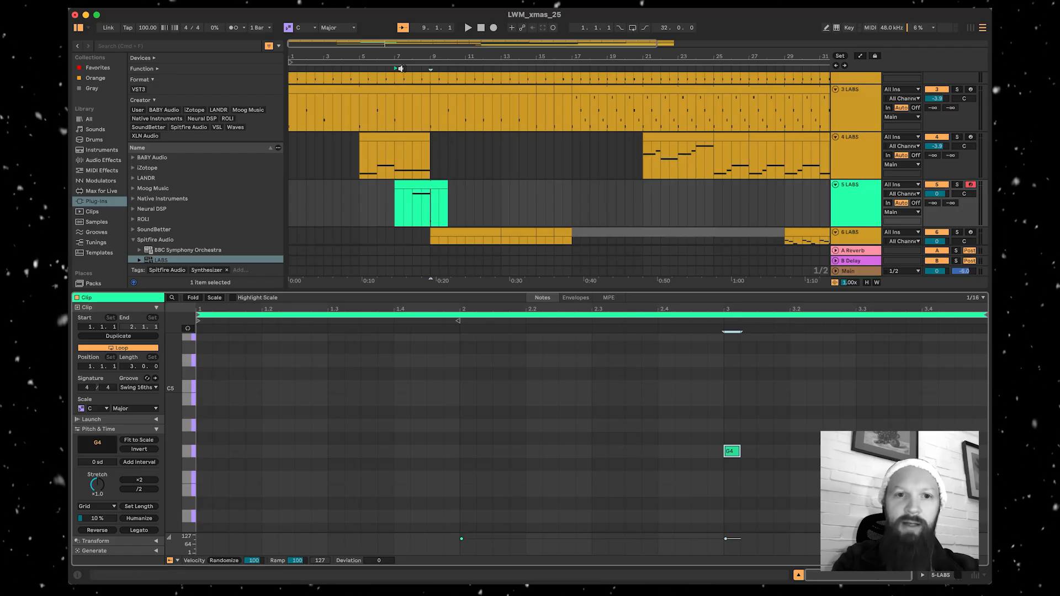
# - Play the new part with the arrangement, lower its track volume to -7.1, and copy its clip to bar 15
pyautogui.press('space')
pyautogui.doubleClick(475, 292)
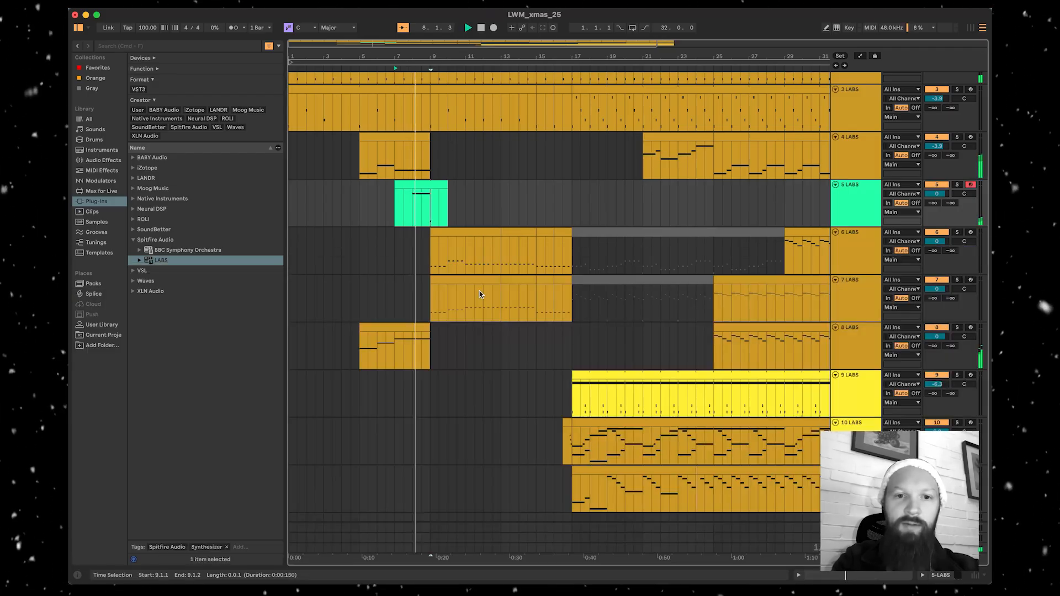
pyautogui.scroll(2, 466, 221)
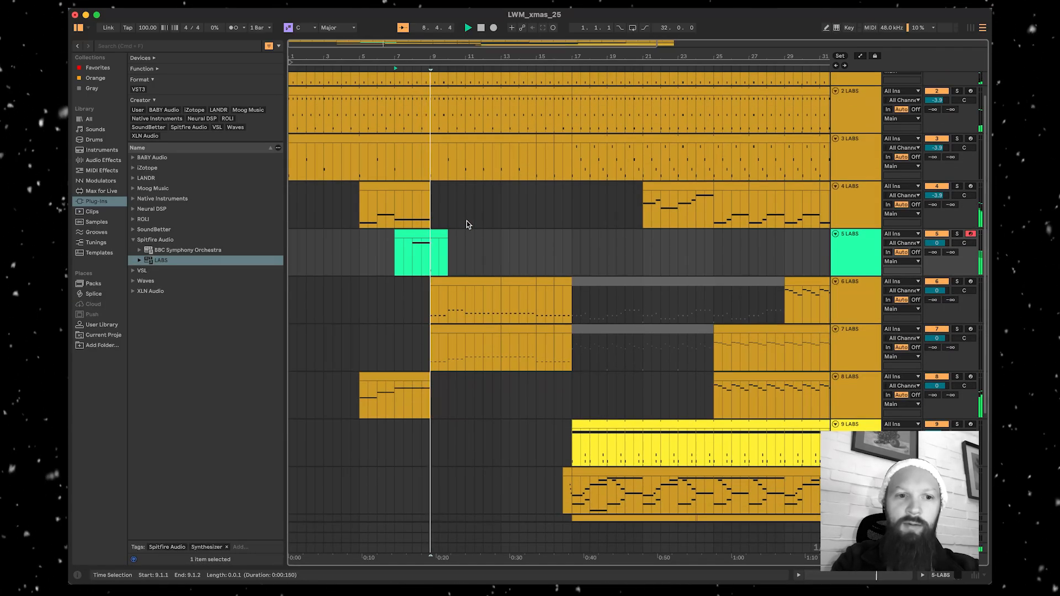
pyautogui.scroll(2, 465, 221)
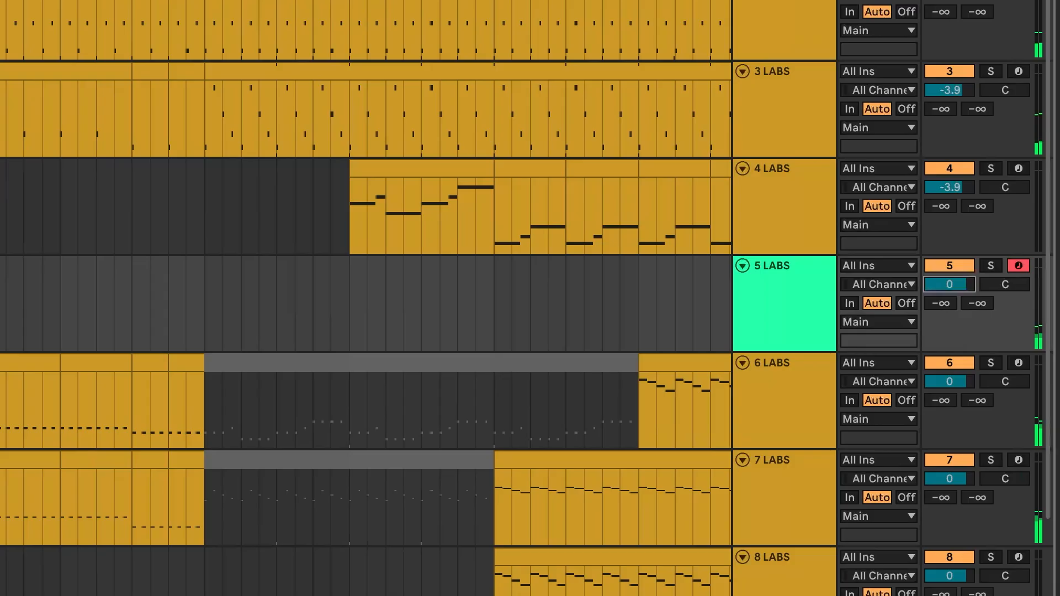
pyautogui.moveTo(937, 277); pyautogui.dragTo(936, 287)
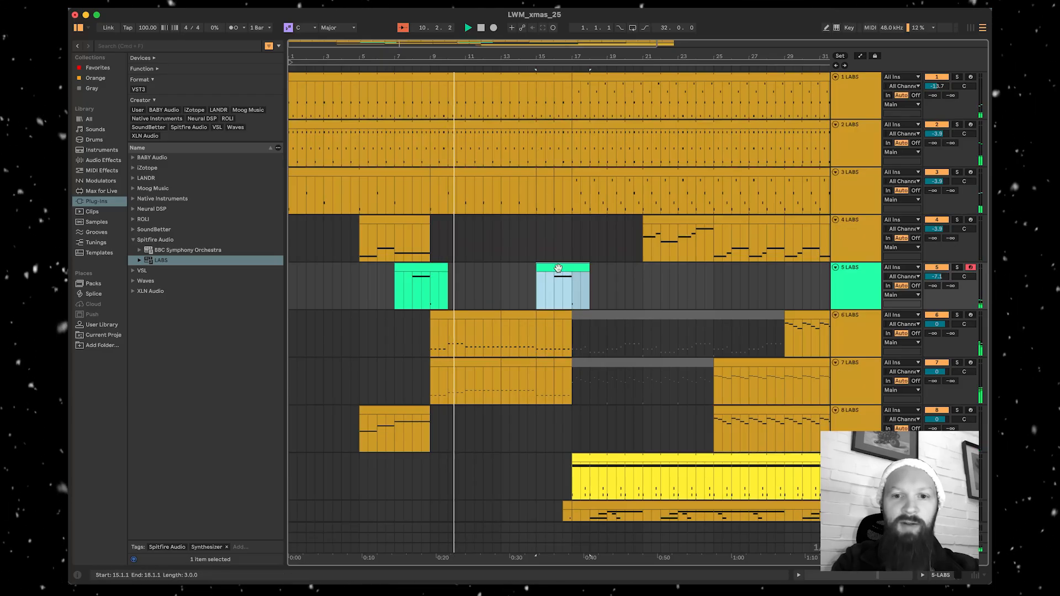
# - Solo the tenth track and play it from around bar 17
pyautogui.scroll(3, 560, 267)
pyautogui.hscroll(2, 558, 272)
pyautogui.scroll(-1, 558, 271)
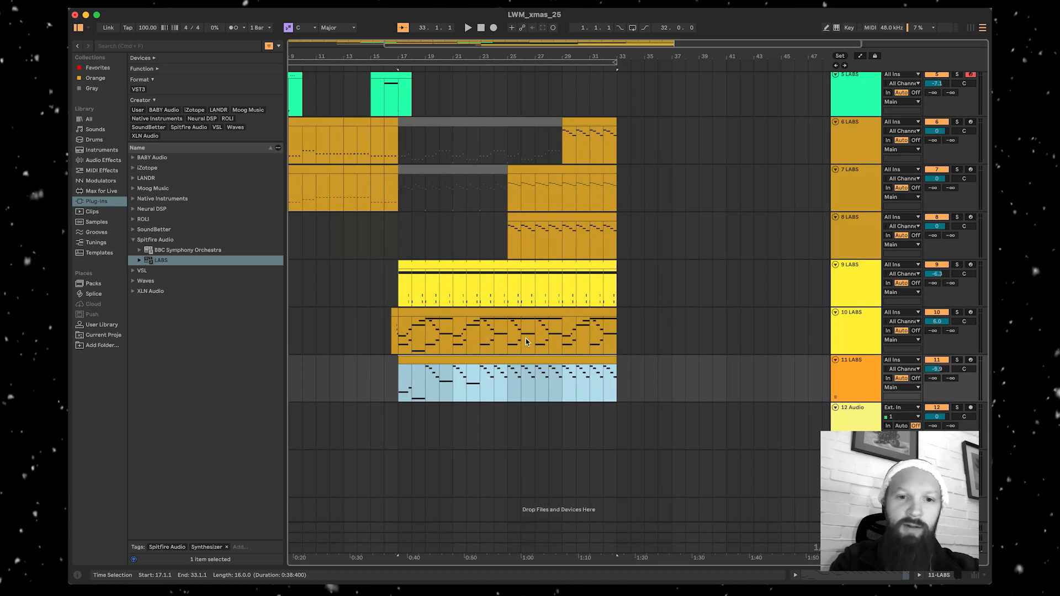
pyautogui.scroll(2, 526, 338)
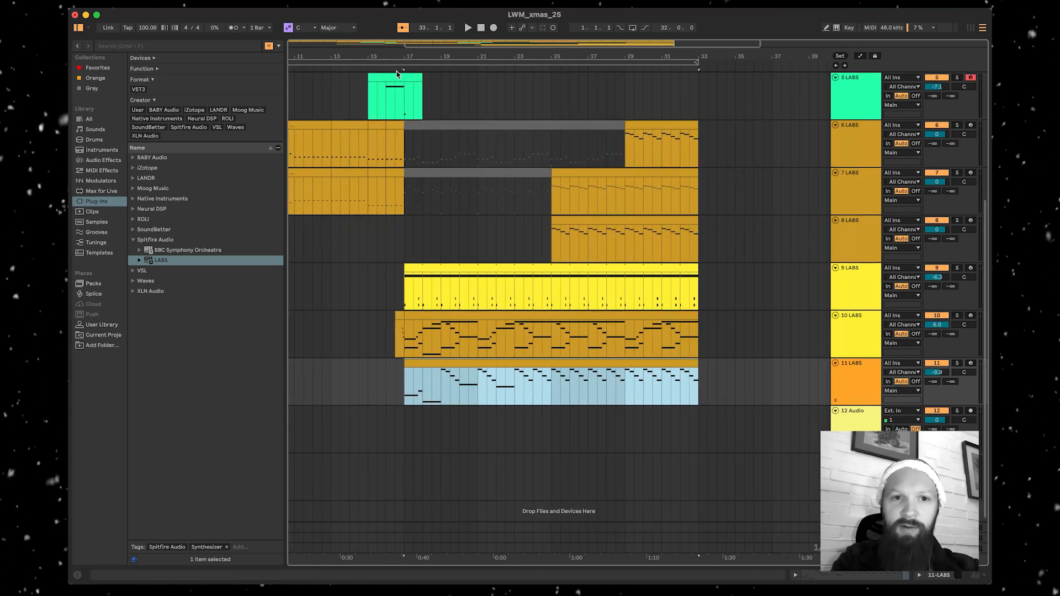
pyautogui.click(397, 73)
pyautogui.click(956, 315)
pyautogui.doubleClick(854, 334)
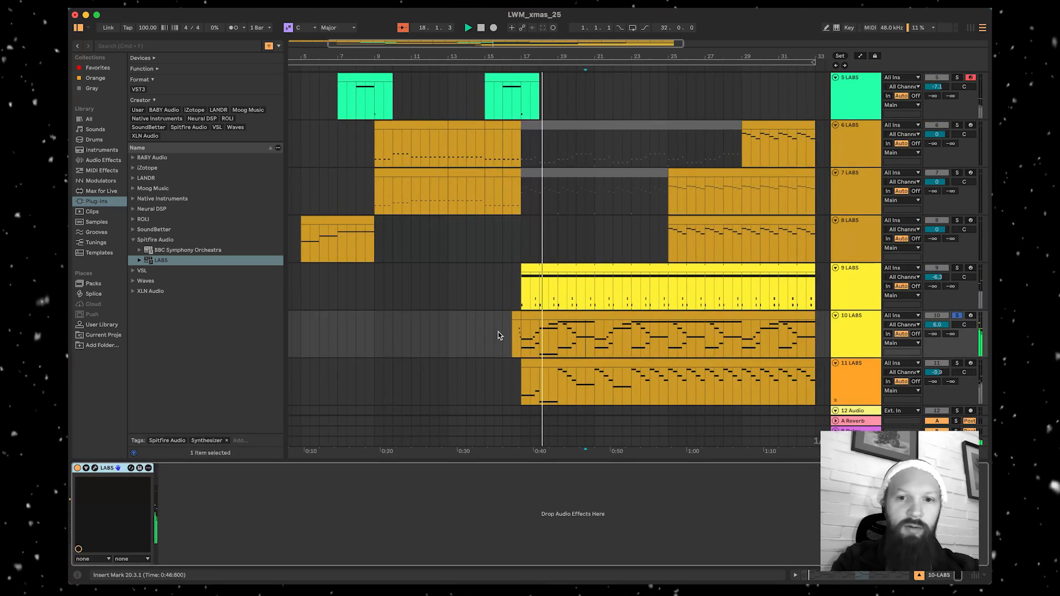
# - Duplicate the tenth LABS track and solo the copy
pyautogui.scroll(-1, 498, 333)
pyautogui.rightClick(853, 316)
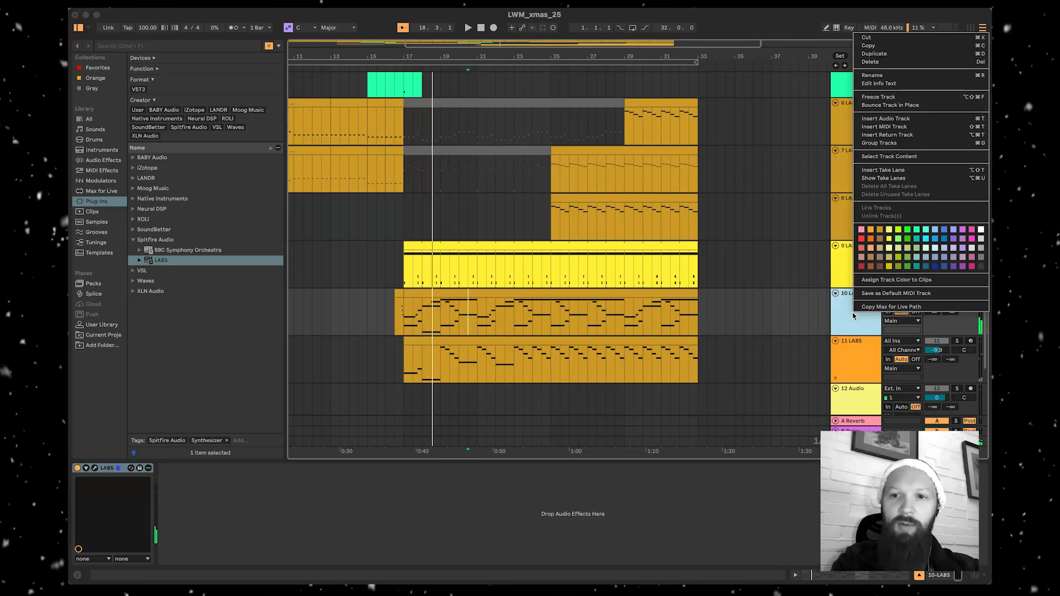
pyautogui.click(876, 52)
pyautogui.click(957, 328)
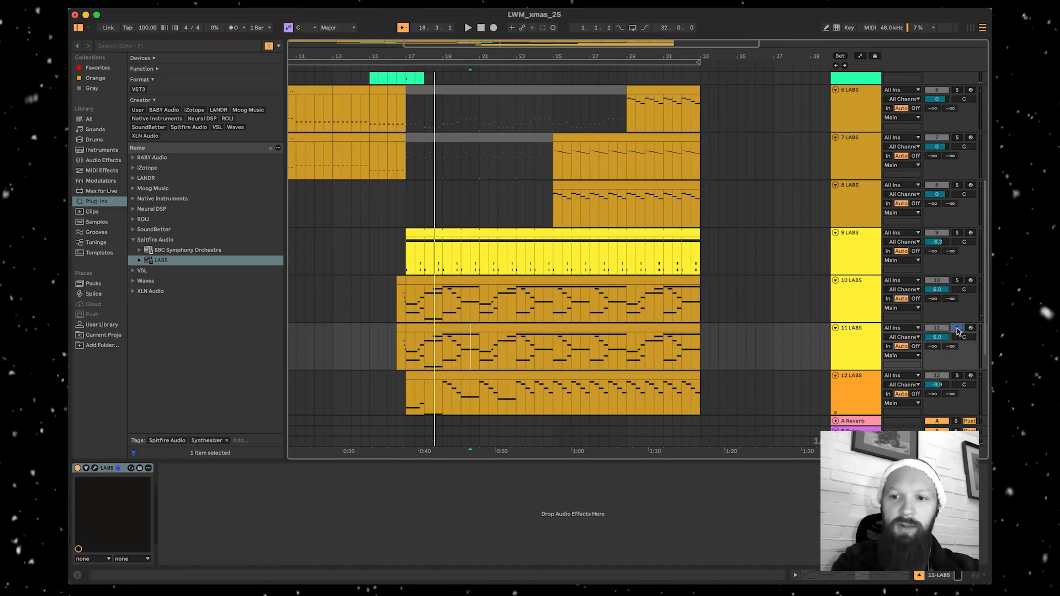
# - Switch the copied track's LABS Felt Piano to the Ribbon Reverb (Extended Dynamics) preset and close the instrument window
pyautogui.click(94, 468)
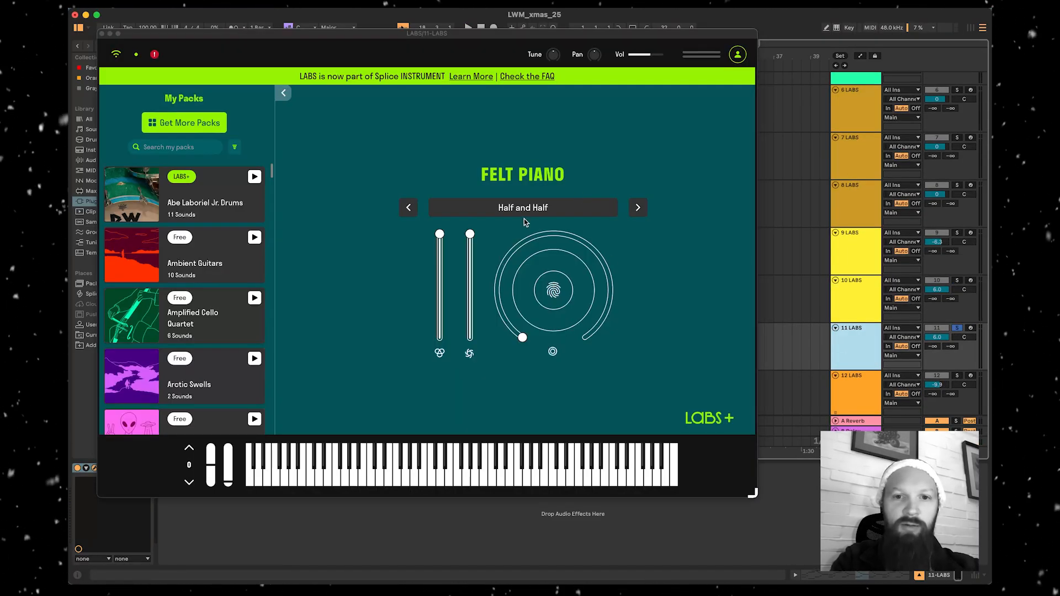
pyautogui.click(638, 209)
pyautogui.click(638, 209)
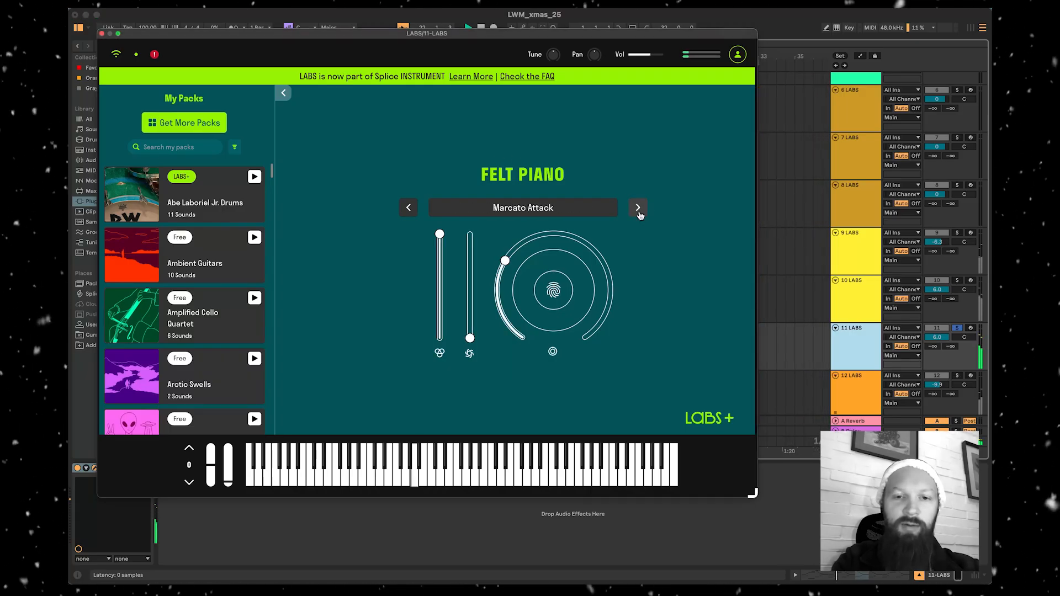
pyautogui.click(638, 208)
pyautogui.click(638, 208)
pyautogui.click(638, 208)
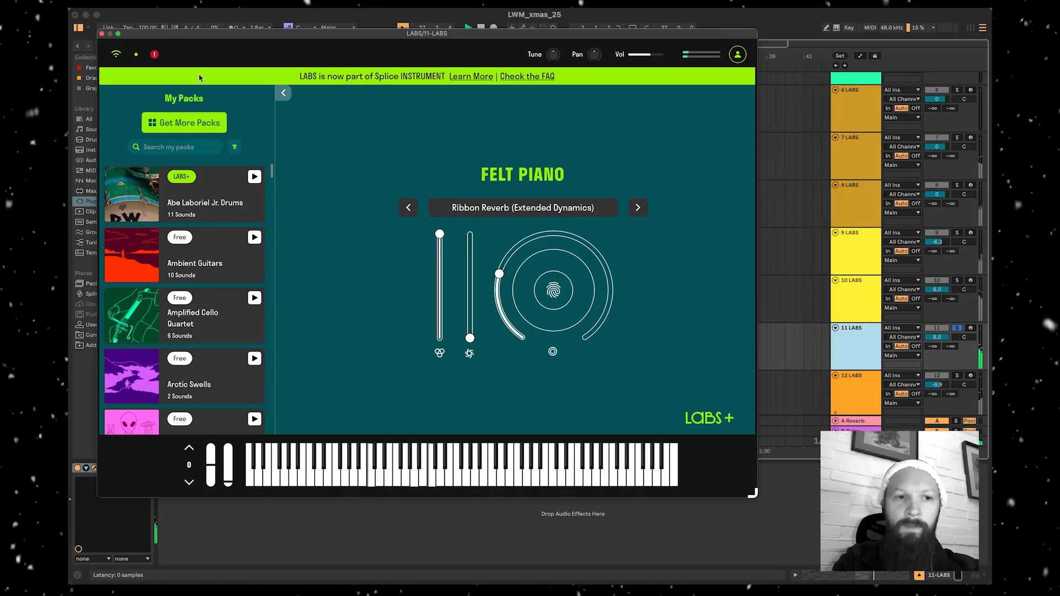
pyautogui.click(102, 34)
# - Add the Waves Magma BB Tubes Stereo effect to the duplicated Felt Piano track
pyautogui.scroll(-3, 392, 250)
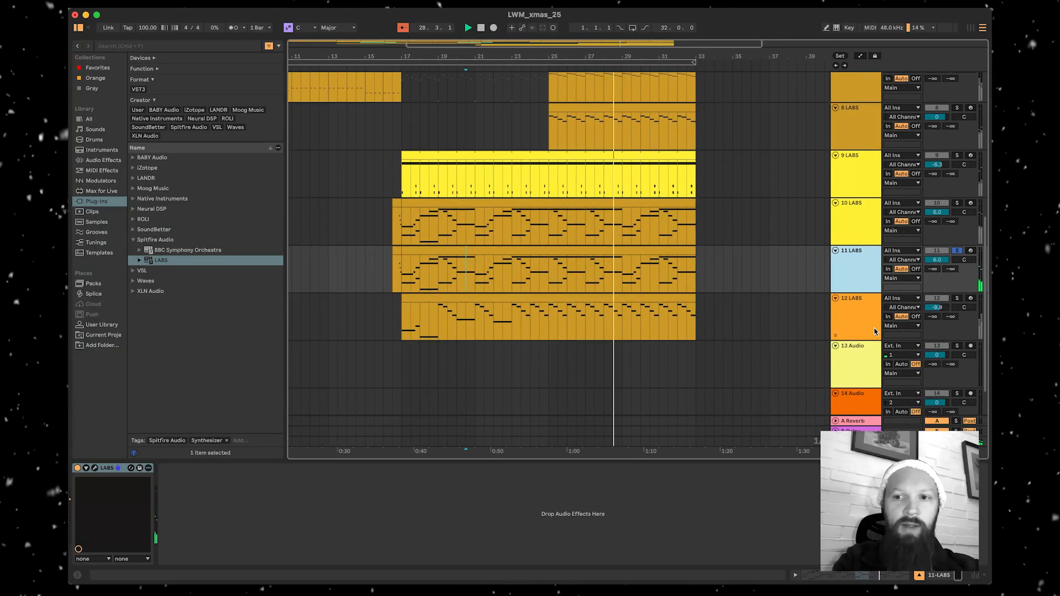
pyautogui.click(145, 281)
pyautogui.scroll(-10, 213, 262)
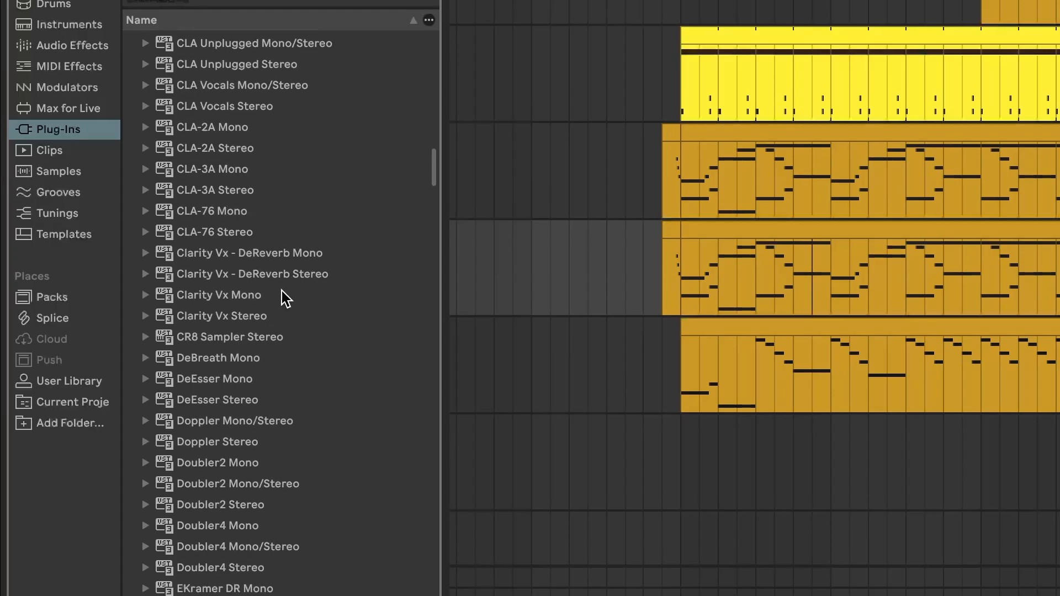
pyautogui.scroll(-20, 286, 298)
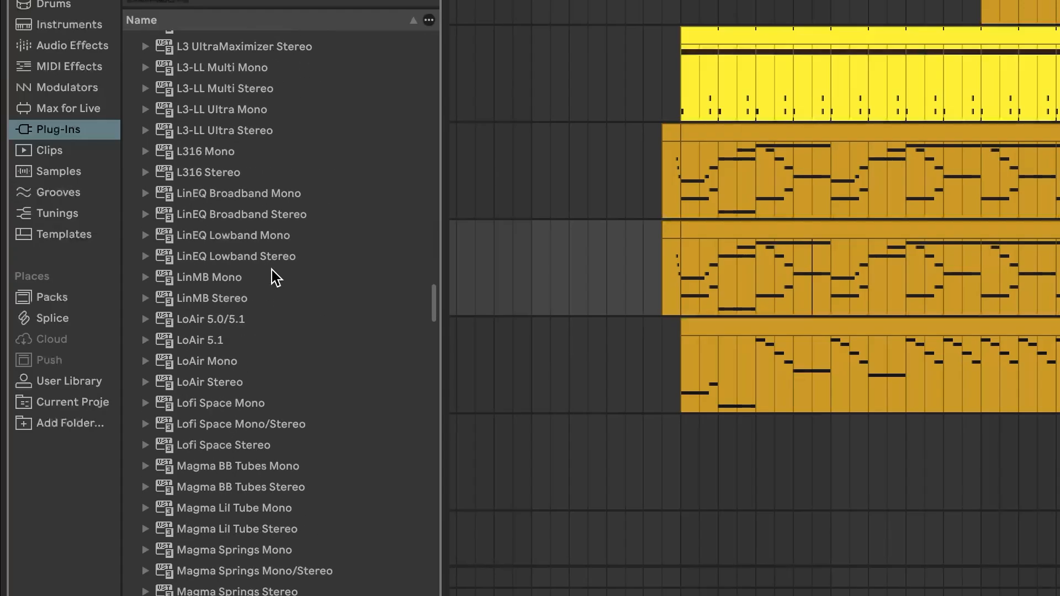
pyautogui.scroll(5, 273, 275)
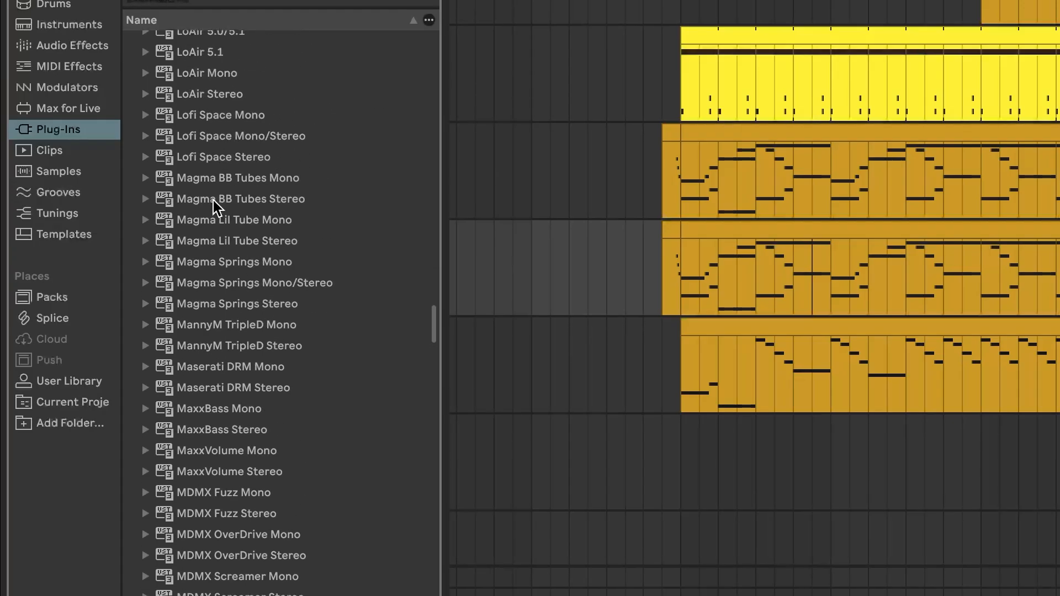
pyautogui.click(215, 205)
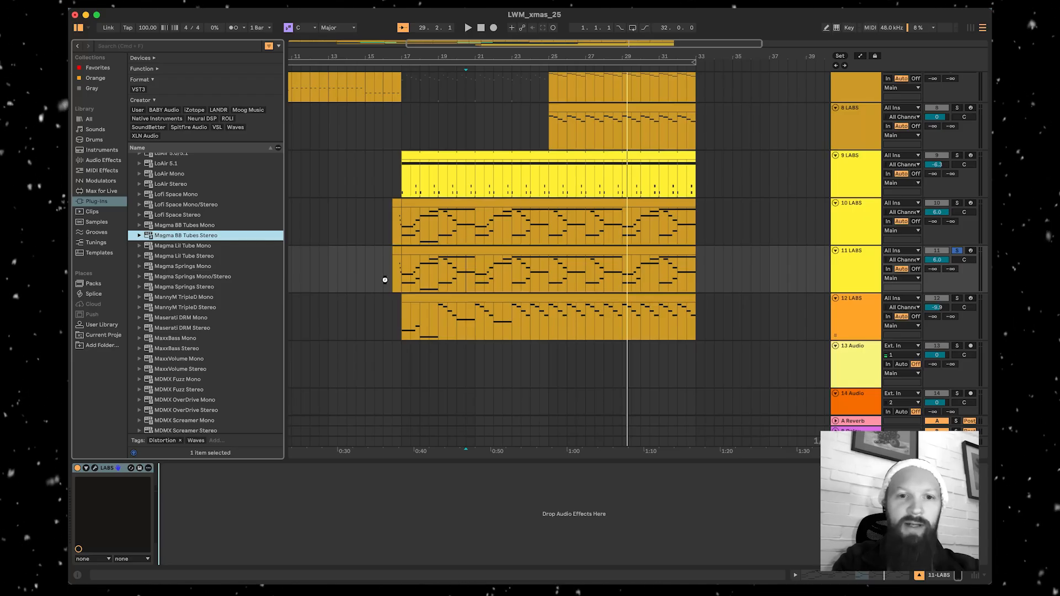
pyautogui.moveTo(384, 280); pyautogui.dragTo(384, 280)
# - Set Magma BB Tubes' Beauty to about 5 on its dial and Beast to 51
pyautogui.moveTo(213, 139); pyautogui.dragTo(213, 131)
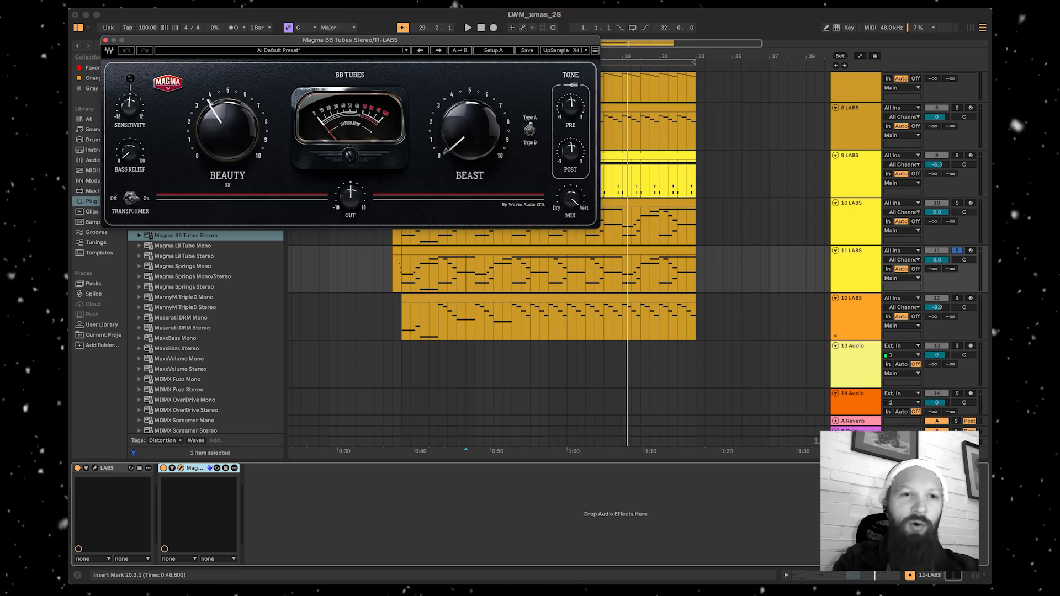
pyautogui.moveTo(484, 143); pyautogui.dragTo(484, 119)
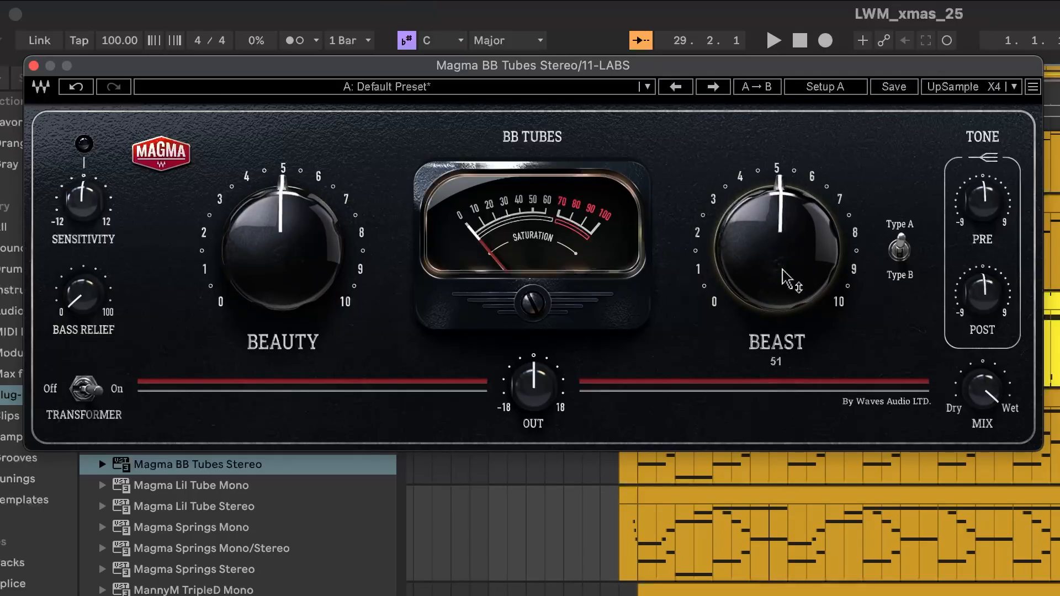
# - Raise Magma BB Tubes' Bass Relief slightly and switch the duplicated track's LABS Felt Piano to the Up Close preset
pyautogui.moveTo(82, 291); pyautogui.dragTo(81, 280)
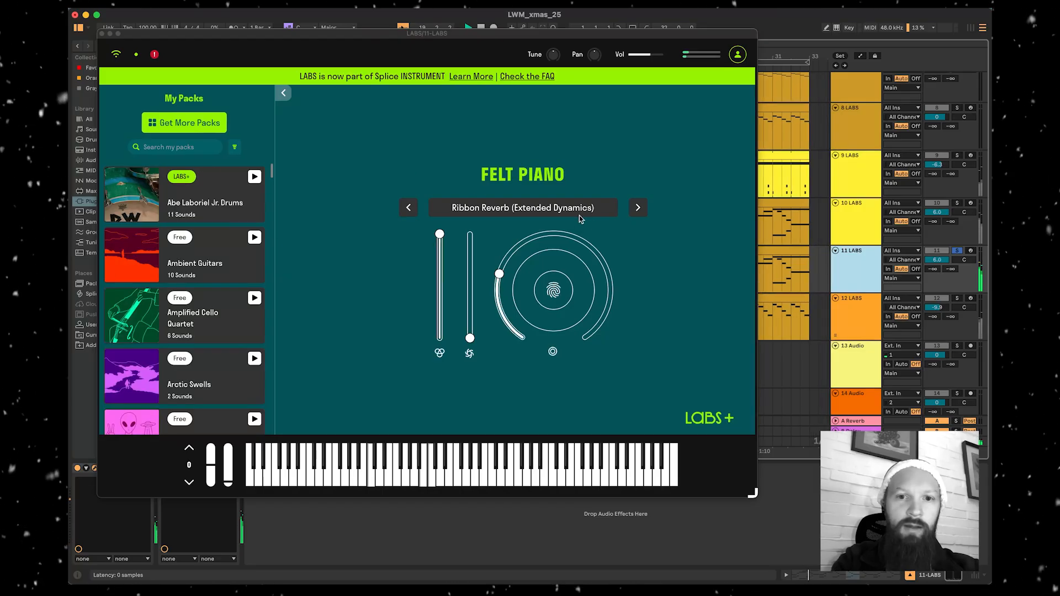
pyautogui.click(557, 206)
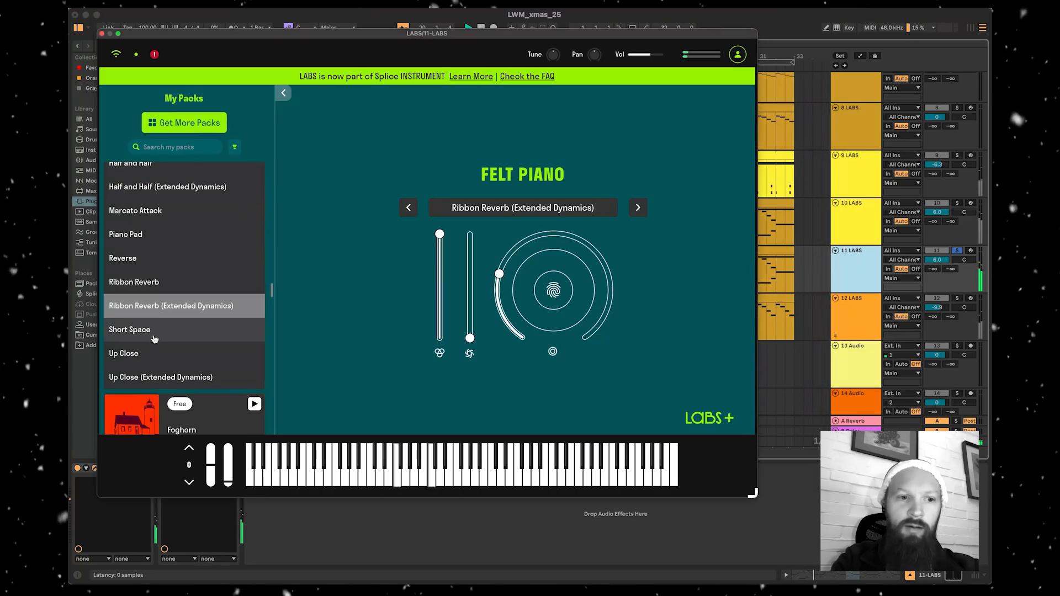
pyautogui.click(146, 355)
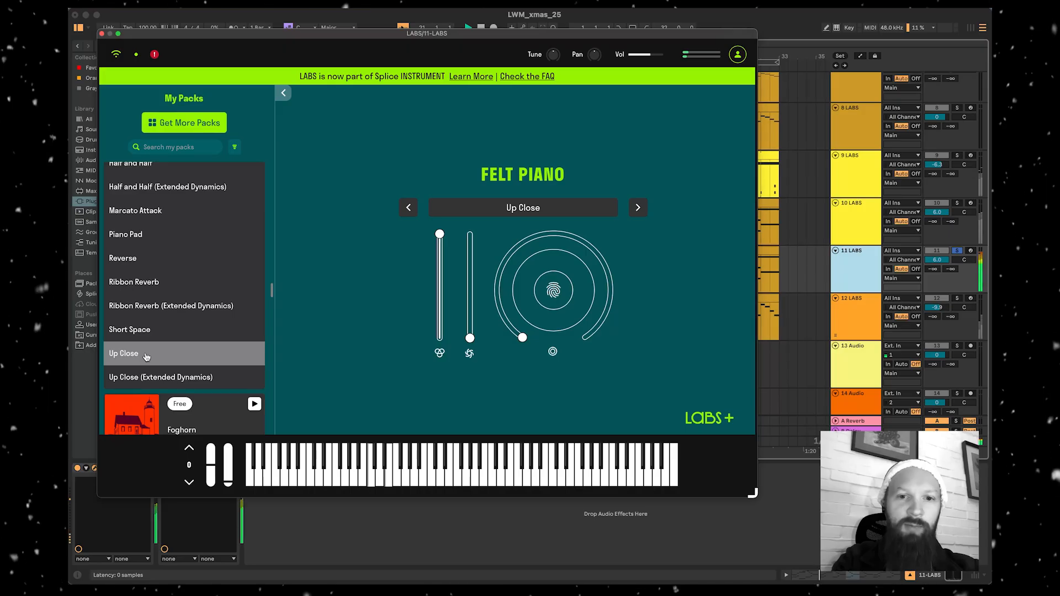
pyautogui.click(101, 34)
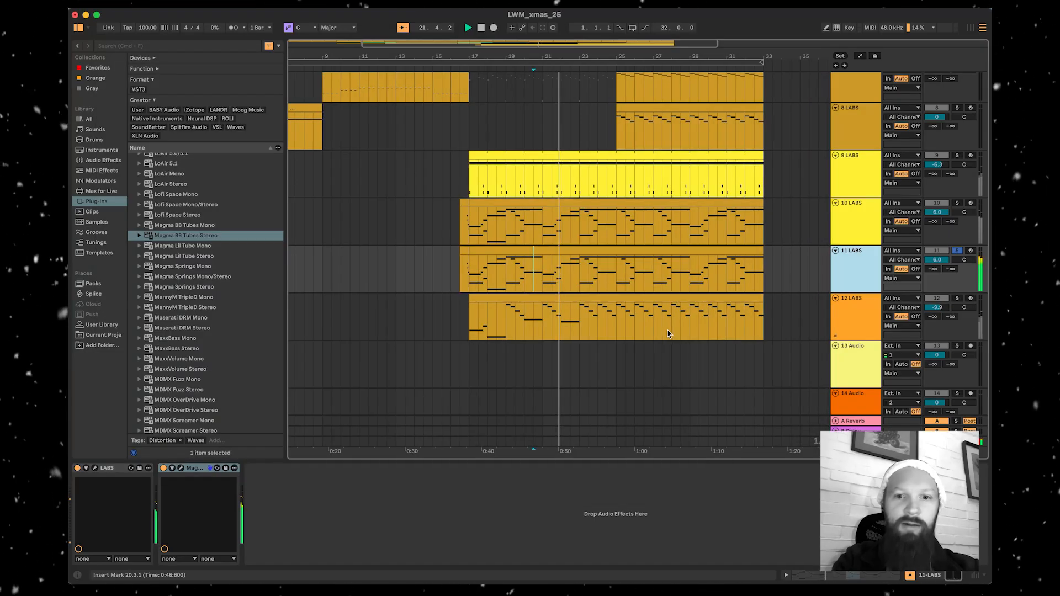
# - Lower the 11 LABS track volume to -2.7 dB and turn off its solo
pyautogui.scroll(3, 737, 309)
pyautogui.moveTo(937, 280); pyautogui.dragTo(936, 292)
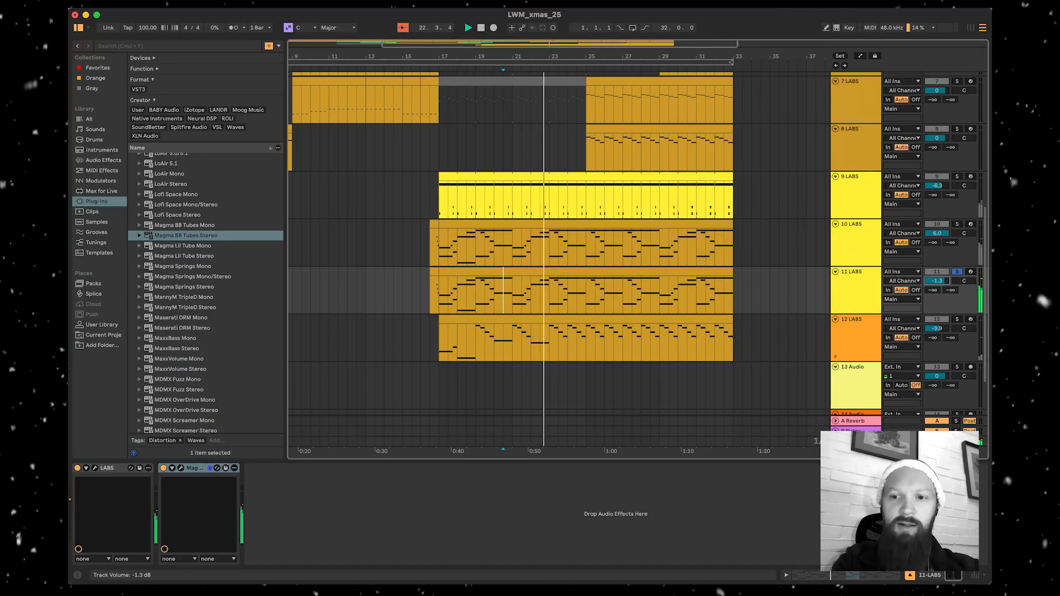
pyautogui.click(957, 272)
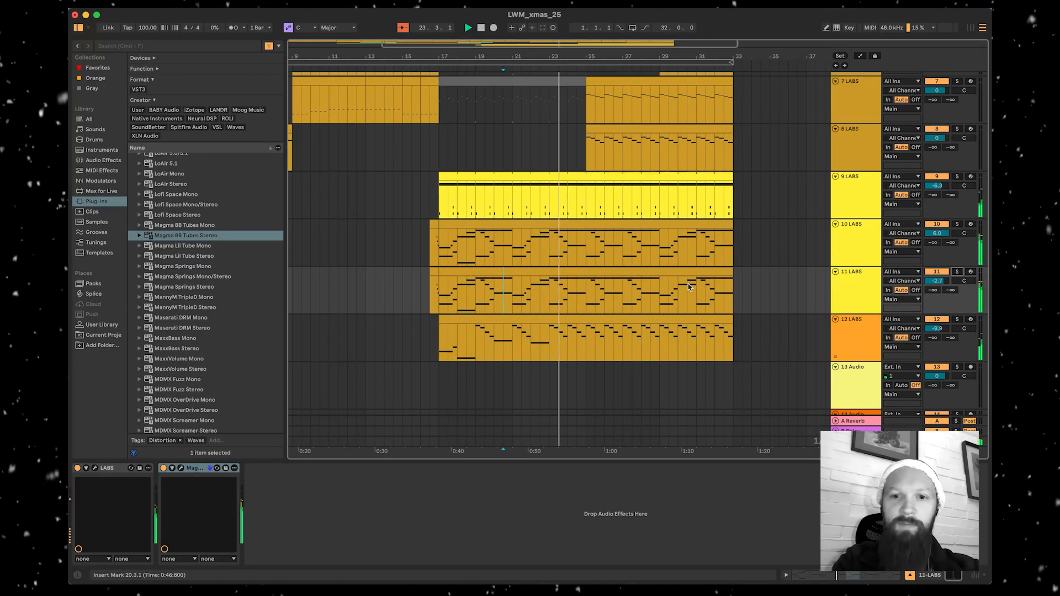
# - Pan track 10 LABS to 19L and track 11 LABS to 21R, lowering track 11's volume to -4.2 dB
pyautogui.hscroll(2, 692, 287)
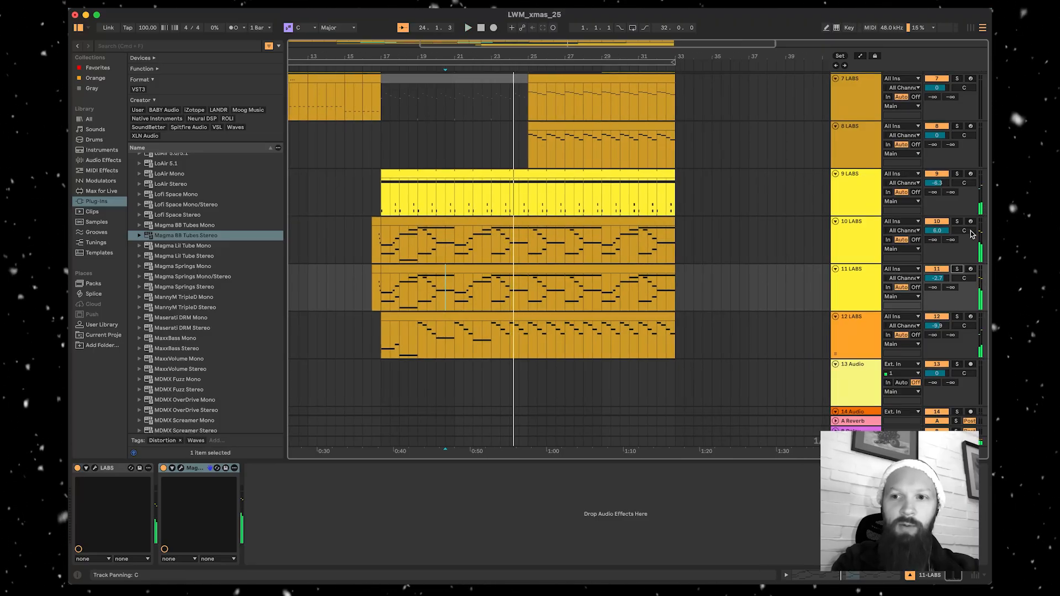
pyautogui.moveTo(965, 231); pyautogui.dragTo(966, 227)
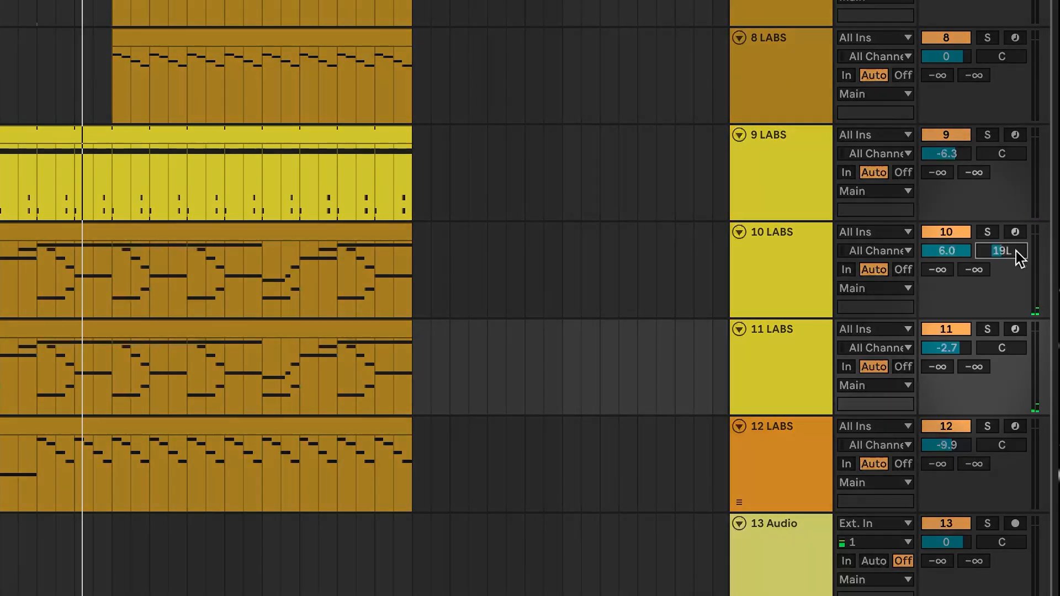
pyautogui.hscroll(-3, 185, 124)
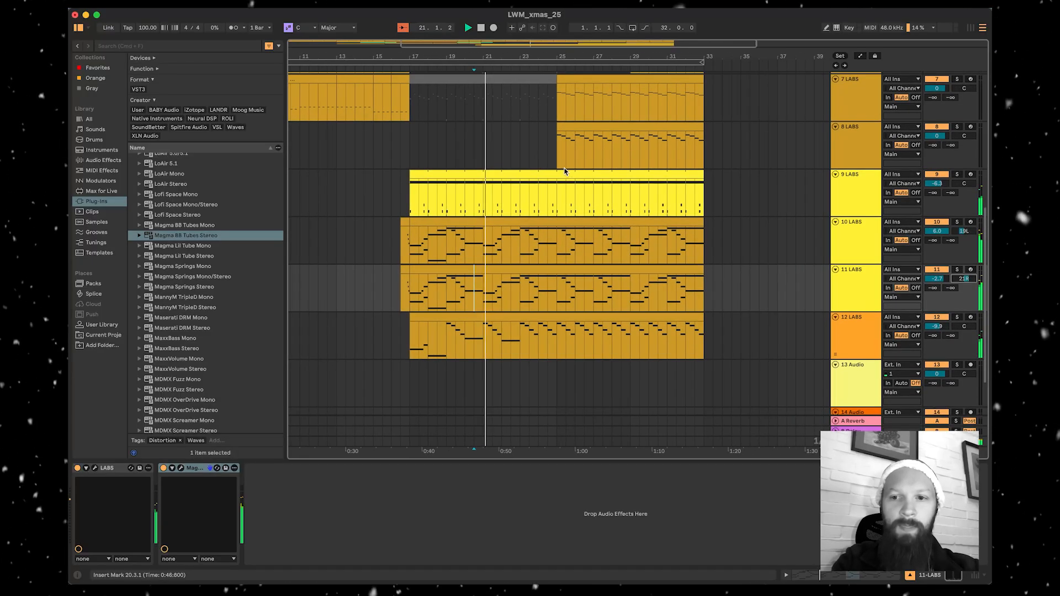
pyautogui.moveTo(936, 279); pyautogui.dragTo(936, 284)
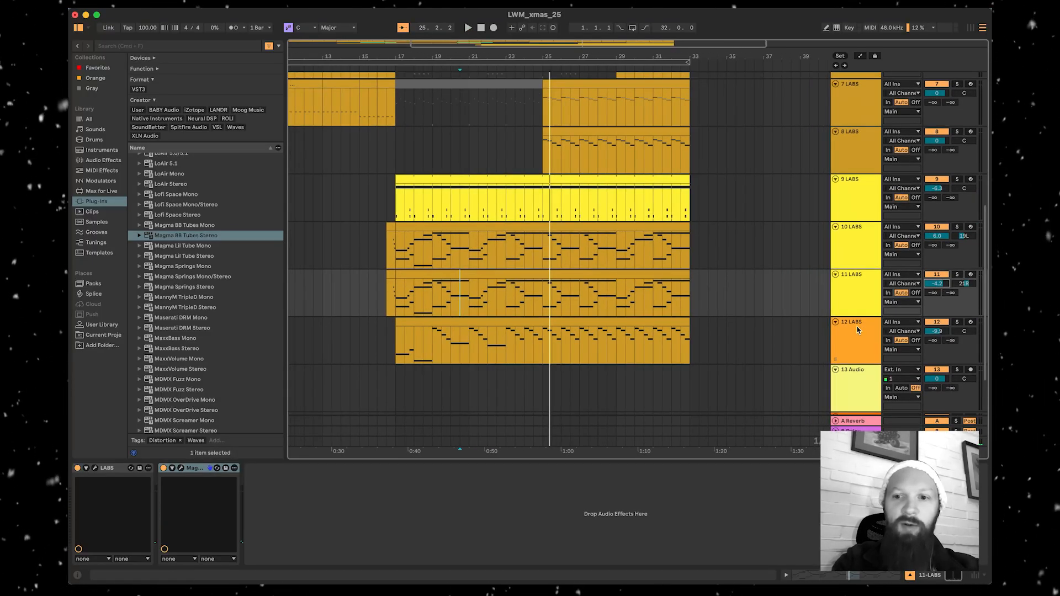
# - Add VSL's Synchron Stage Reverb SO to the 12 LABS track and place the source at Horns Front
pyautogui.press('Down')
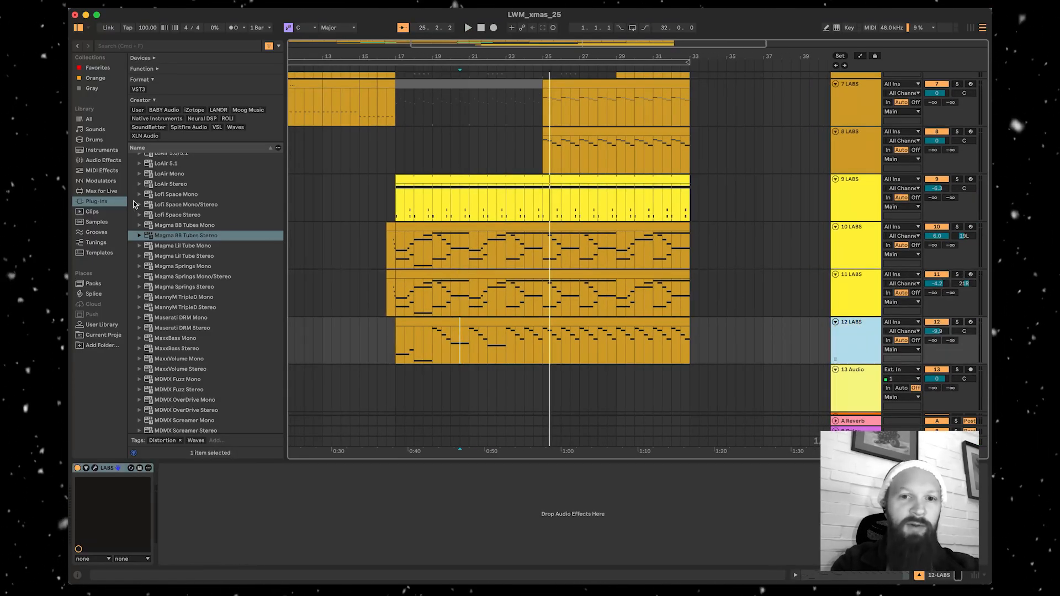
pyautogui.scroll(-1, 645, 175)
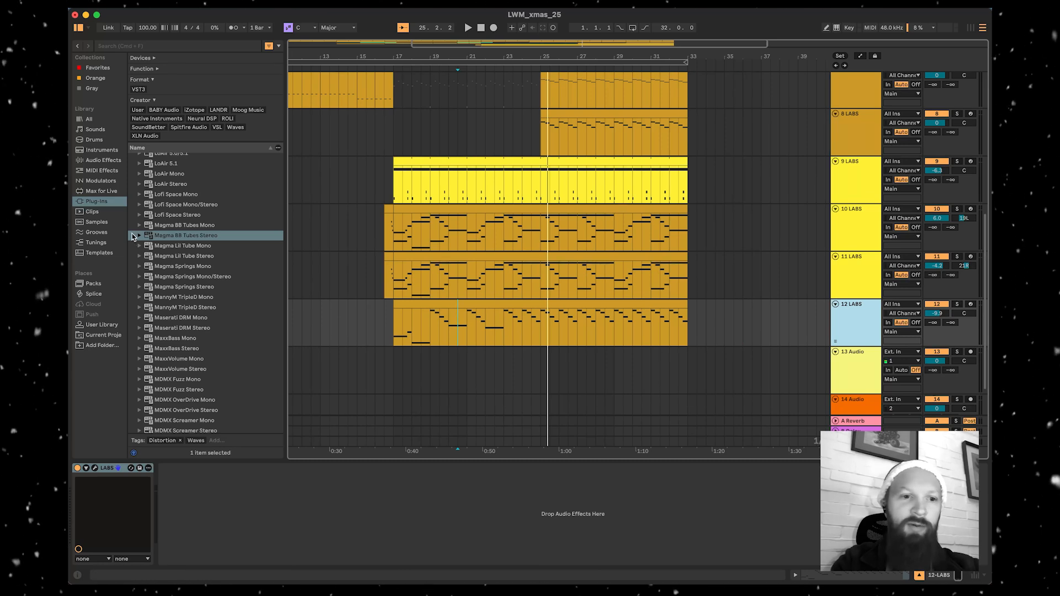
pyautogui.scroll(15, 156, 280)
pyautogui.click(134, 260)
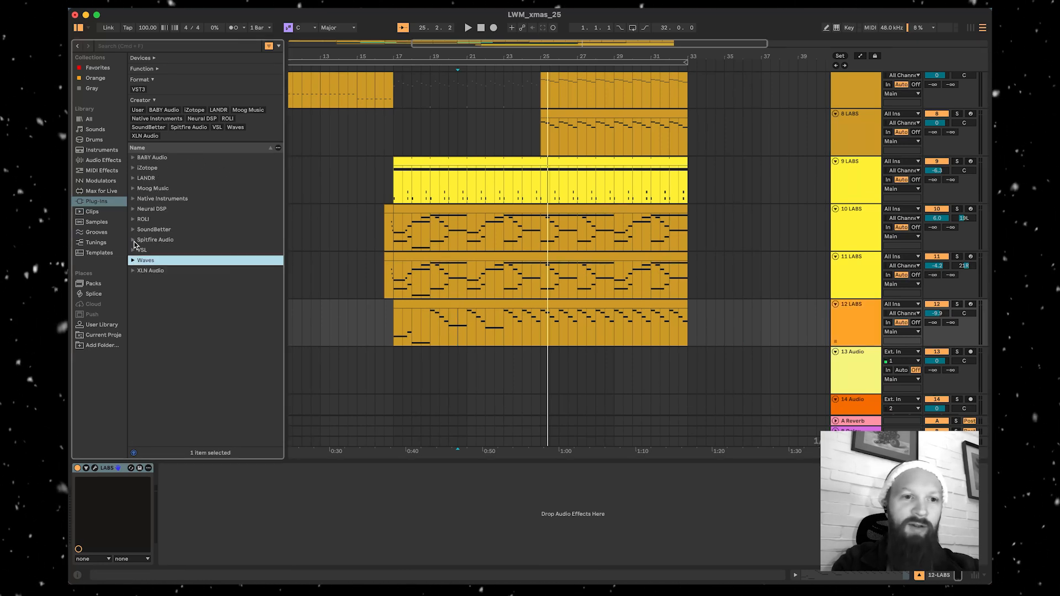
pyautogui.click(133, 250)
pyautogui.click(171, 261)
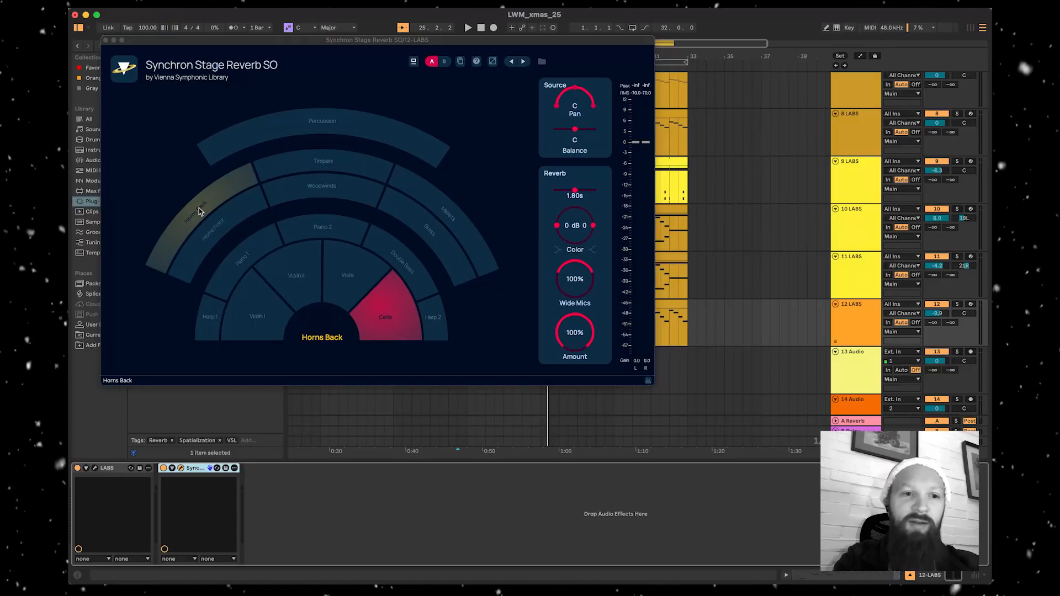
pyautogui.click(210, 240)
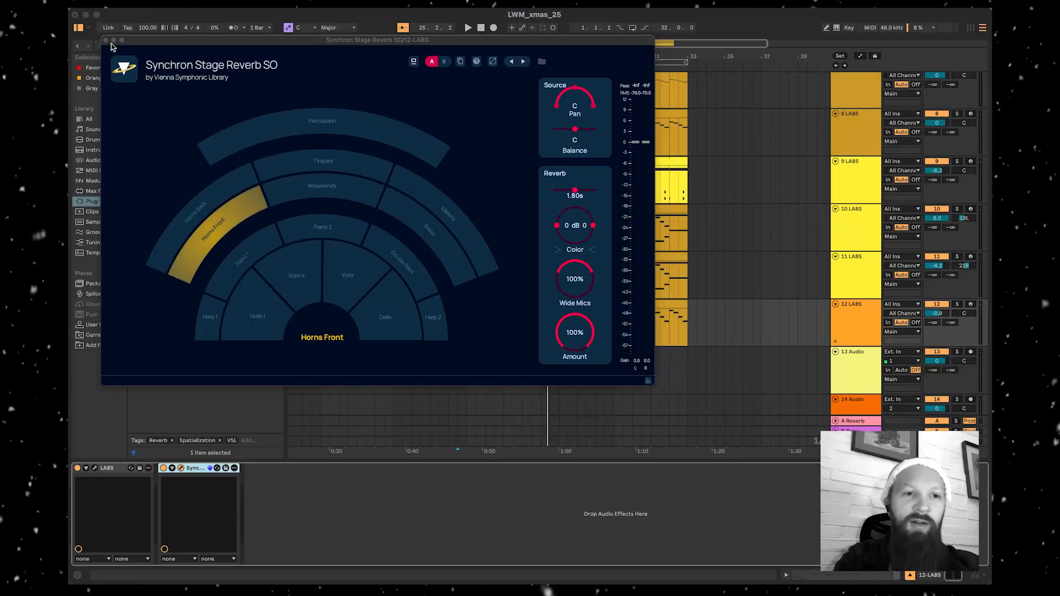
pyautogui.press('super+alt+p')
# - Play the soloed 12 LABS track from bar 25 and compare its sound with the reverb bypassed and active
pyautogui.click(522, 69)
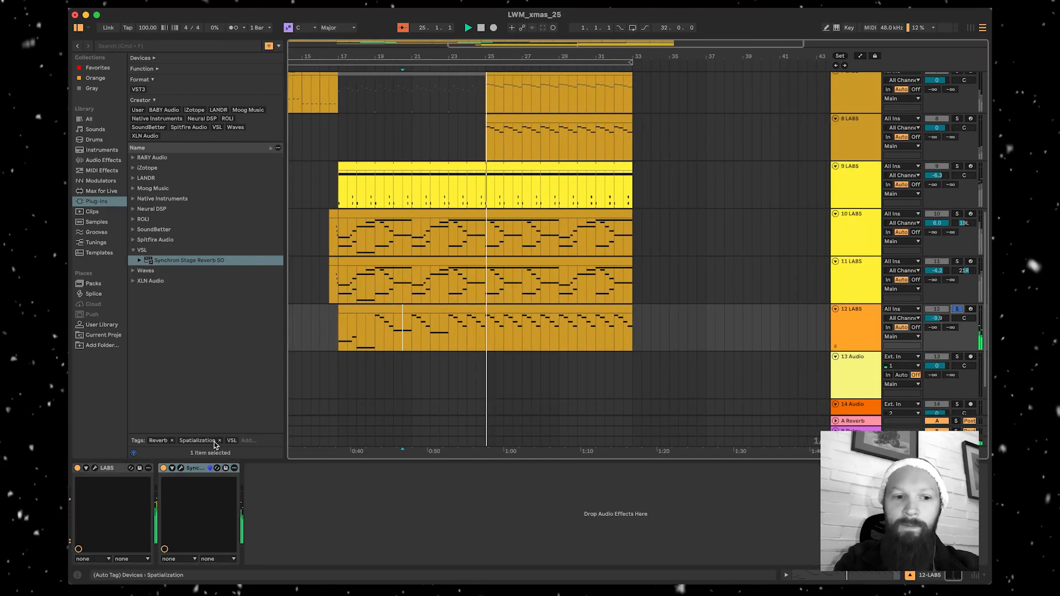
pyautogui.click(163, 471)
pyautogui.click(163, 469)
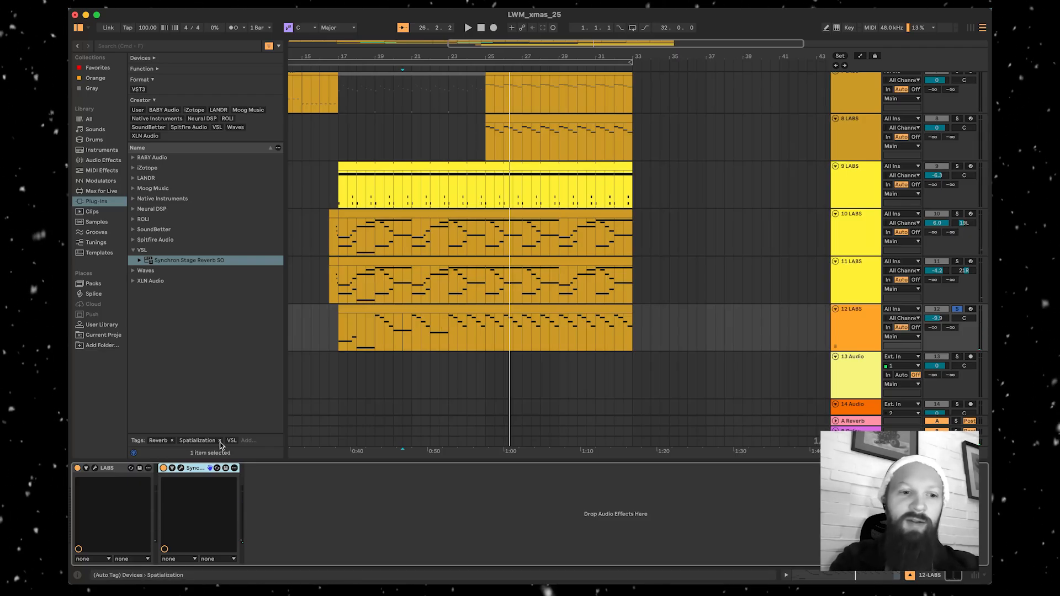
# - Solo the 11 LABS track and listen from bar 25
pyautogui.click(806, 270)
pyautogui.click(956, 261)
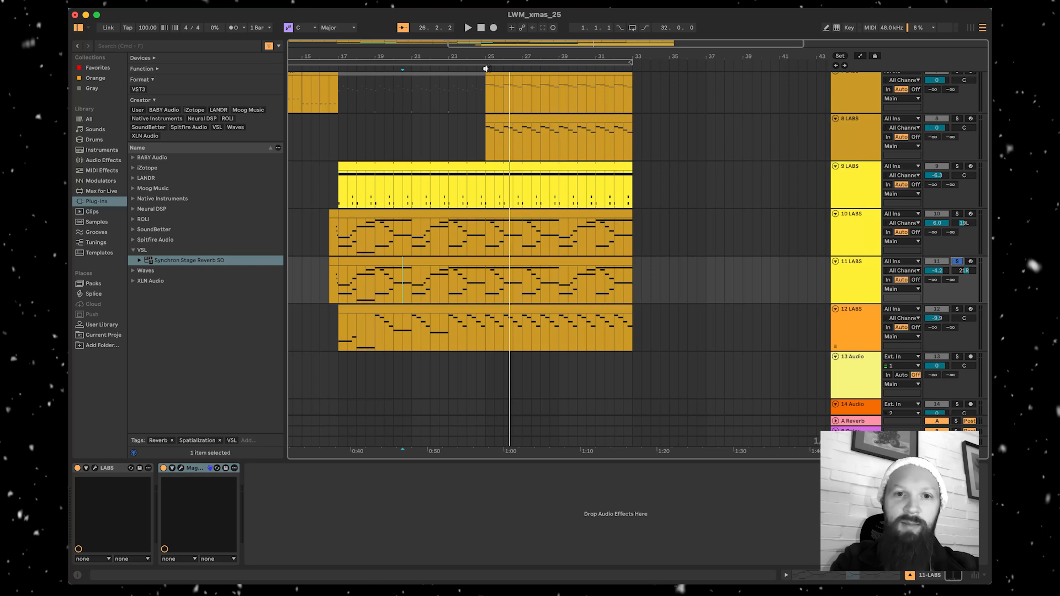
pyautogui.click(486, 68)
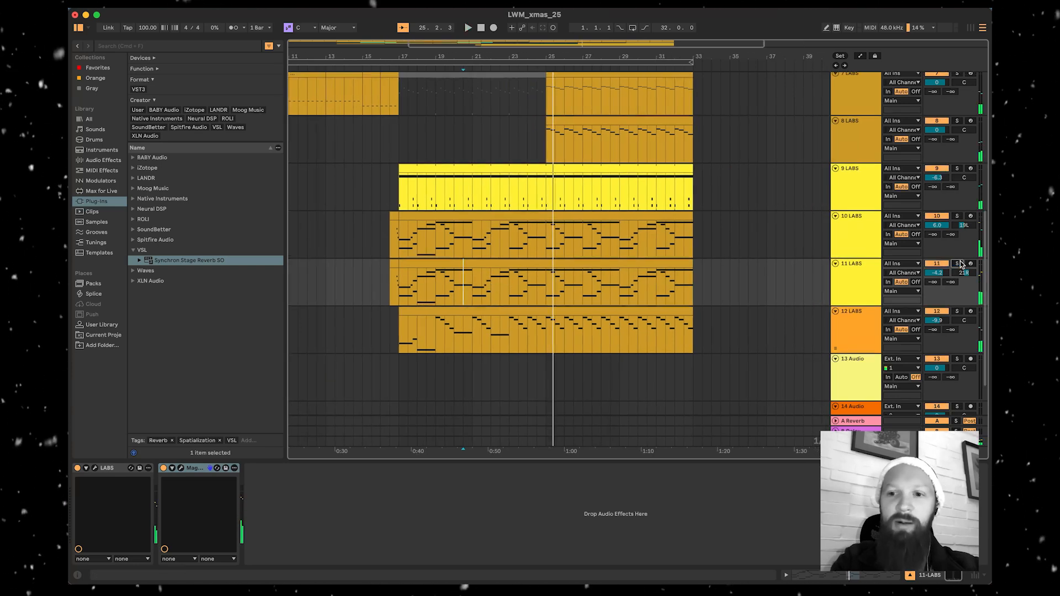
# - Add Synchron Stage Reverb SO to the 9 LABS track with the source at Percussion and turn off the track's solo
pyautogui.scroll(3, 718, 253)
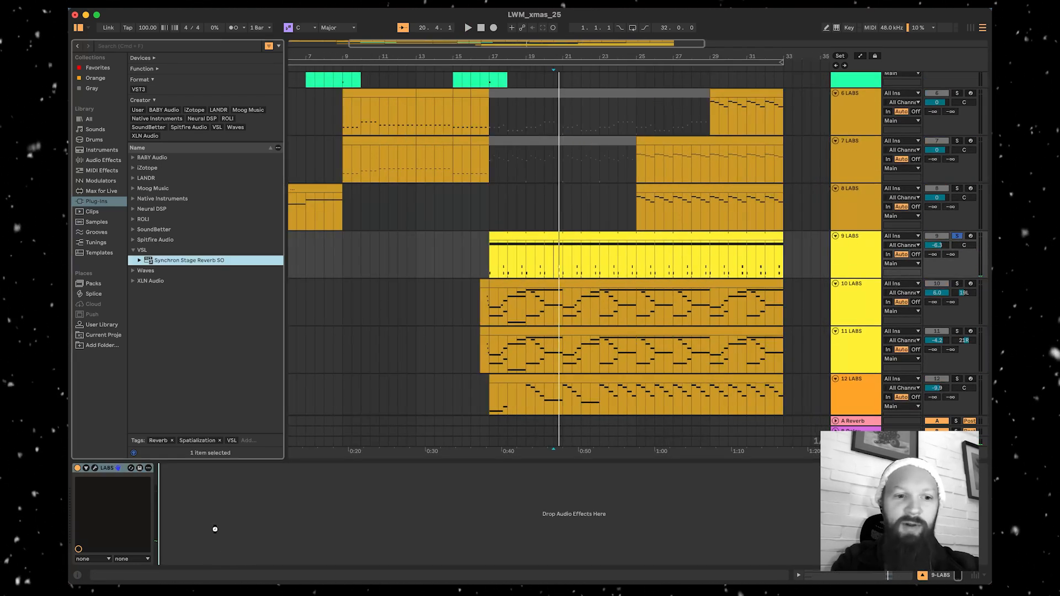
pyautogui.moveTo(215, 529); pyautogui.dragTo(214, 529)
pyautogui.click(362, 137)
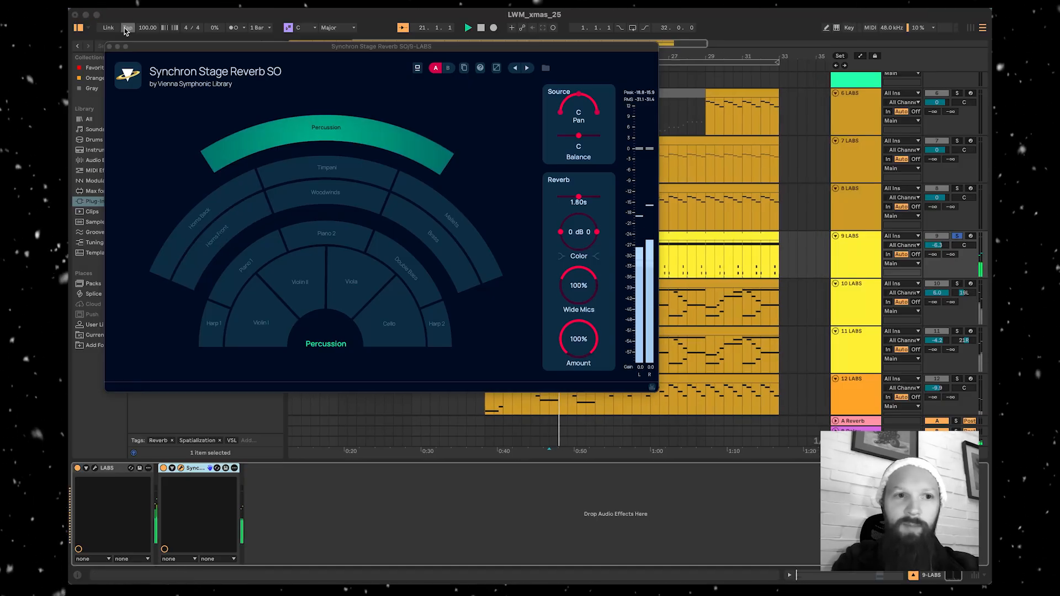
pyautogui.press('super+alt+p')
pyautogui.hscroll(5, 661, 247)
pyautogui.scroll(1, 660, 247)
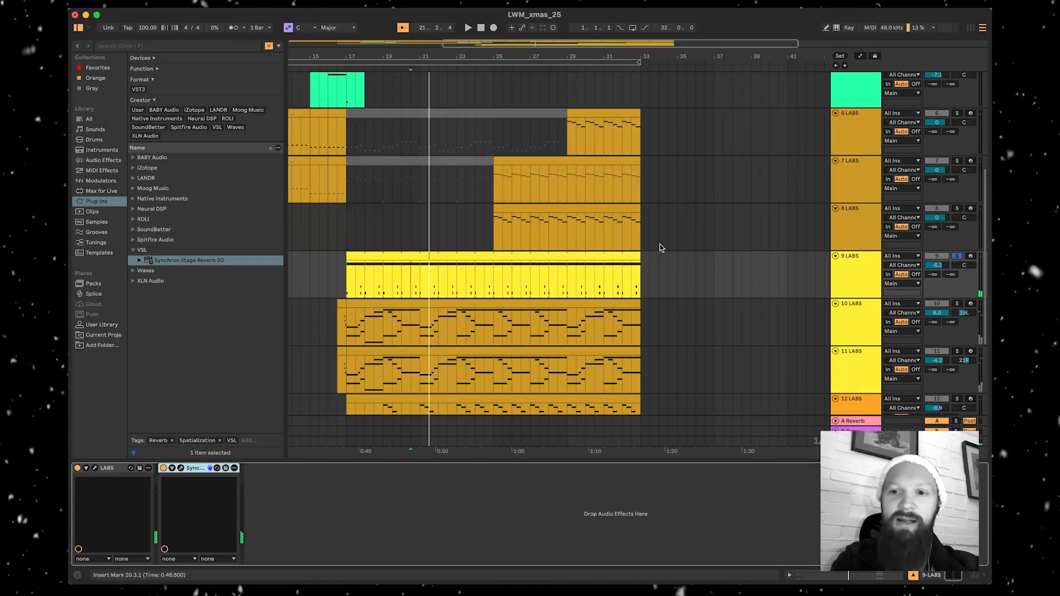
pyautogui.click(958, 259)
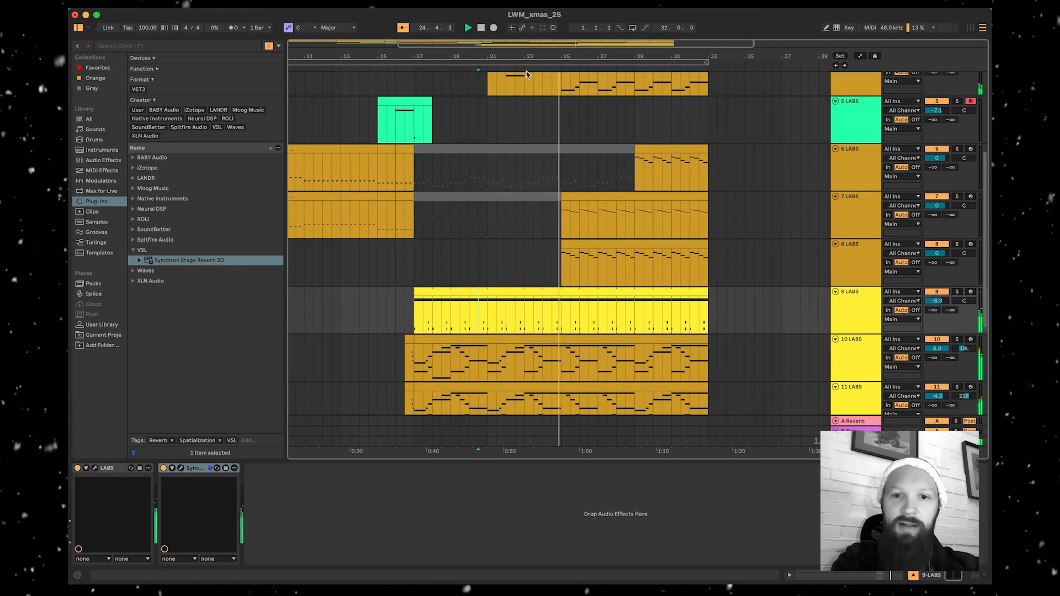
# - Solo the 8 LABS track and add Synchron Stage Reverb SO to it with the source at Violin II
pyautogui.click(956, 244)
pyautogui.moveTo(853, 251); pyautogui.dragTo(169, 397)
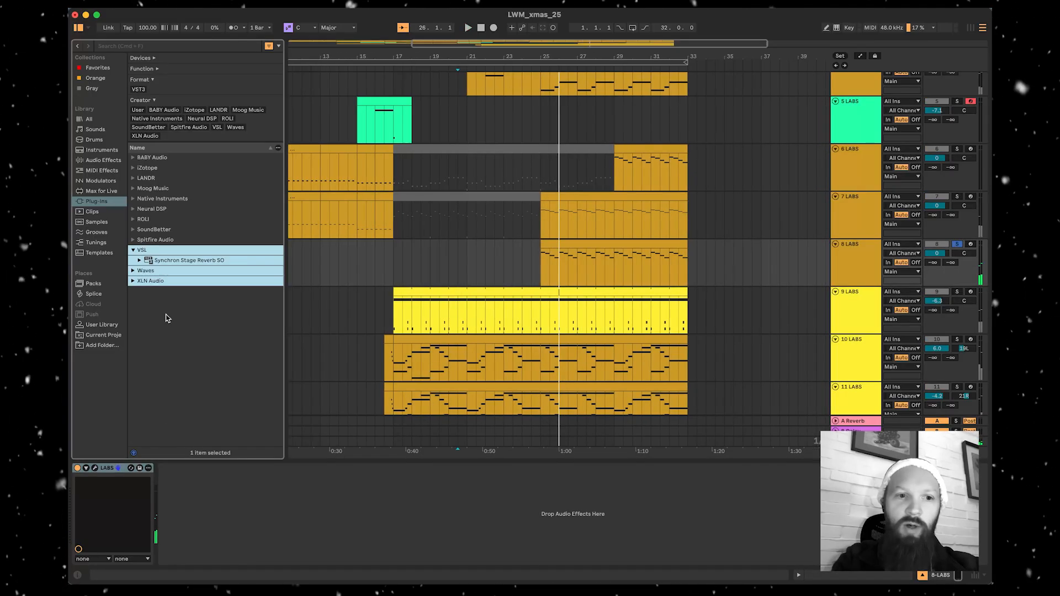
pyautogui.click(178, 263)
pyautogui.moveTo(213, 506); pyautogui.dragTo(241, 469)
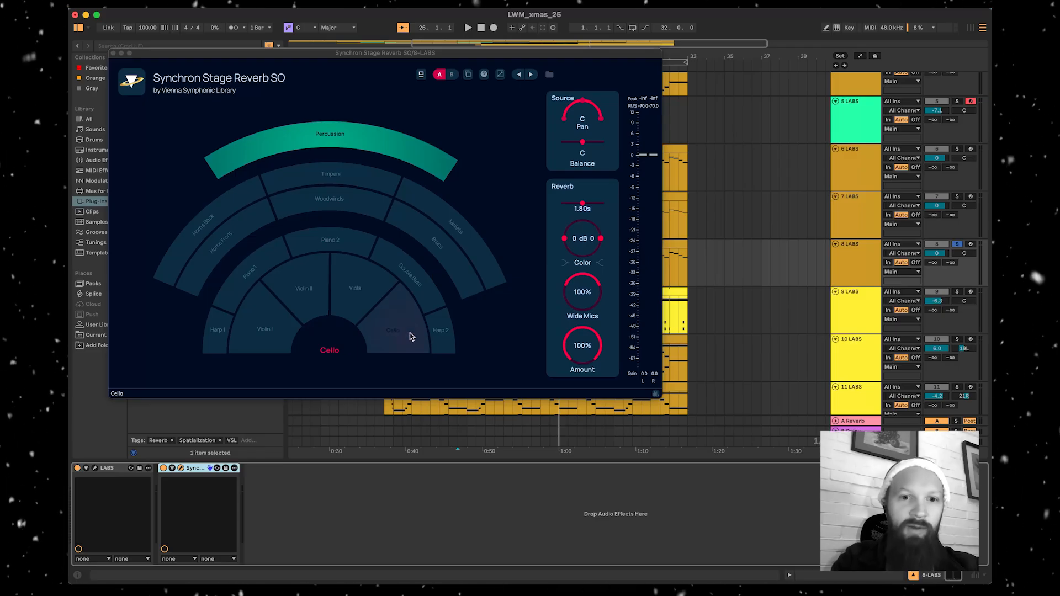
pyautogui.click(299, 286)
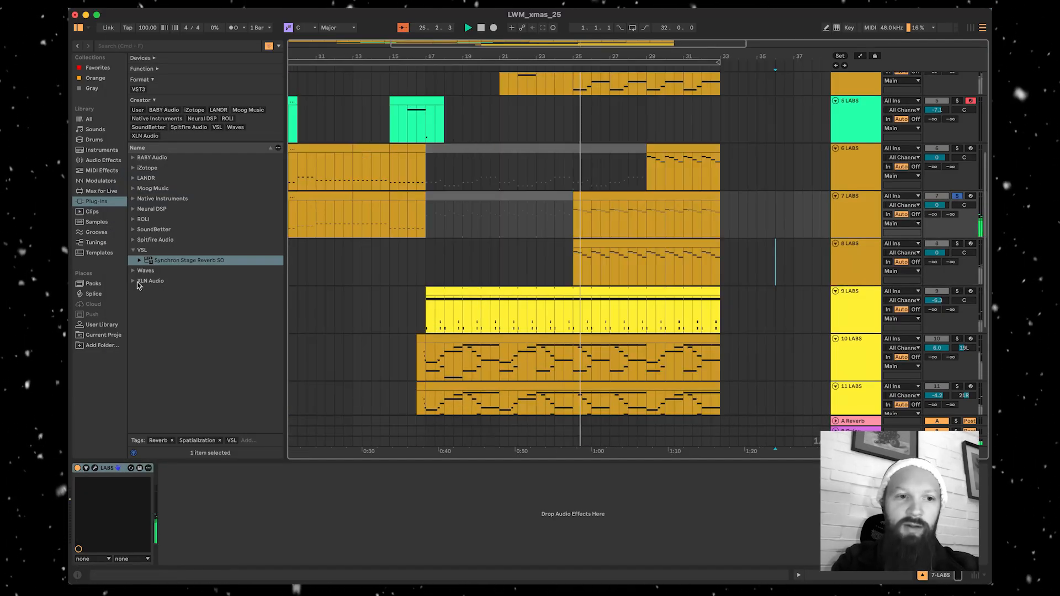
# - Add Synchron Stage Reverb SO to the 7 LABS track, place the source at Cello, and close the effect window
pyautogui.moveTo(175, 258); pyautogui.dragTo(214, 524)
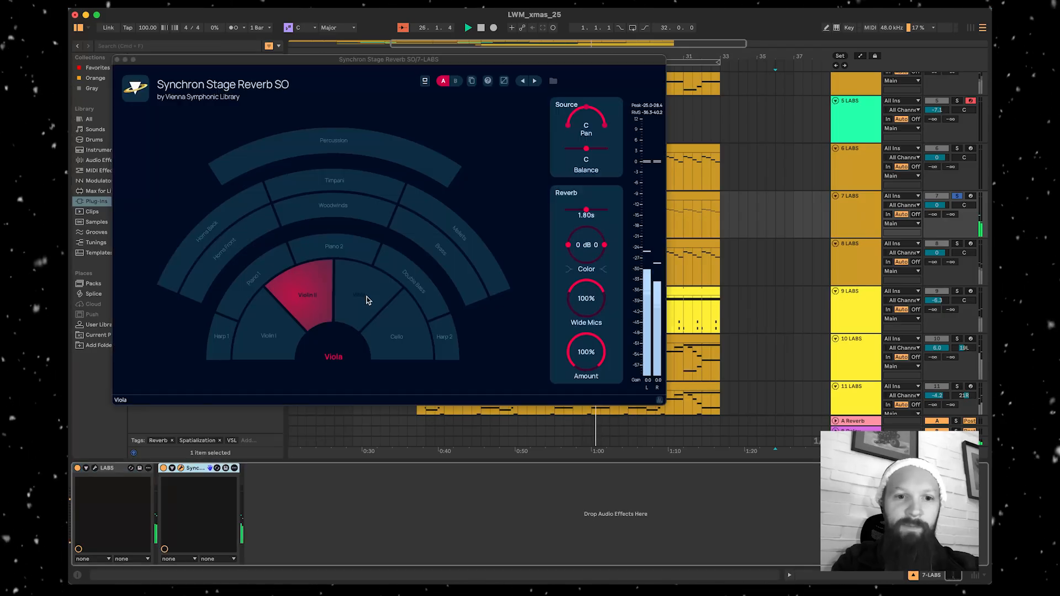
pyautogui.click(390, 335)
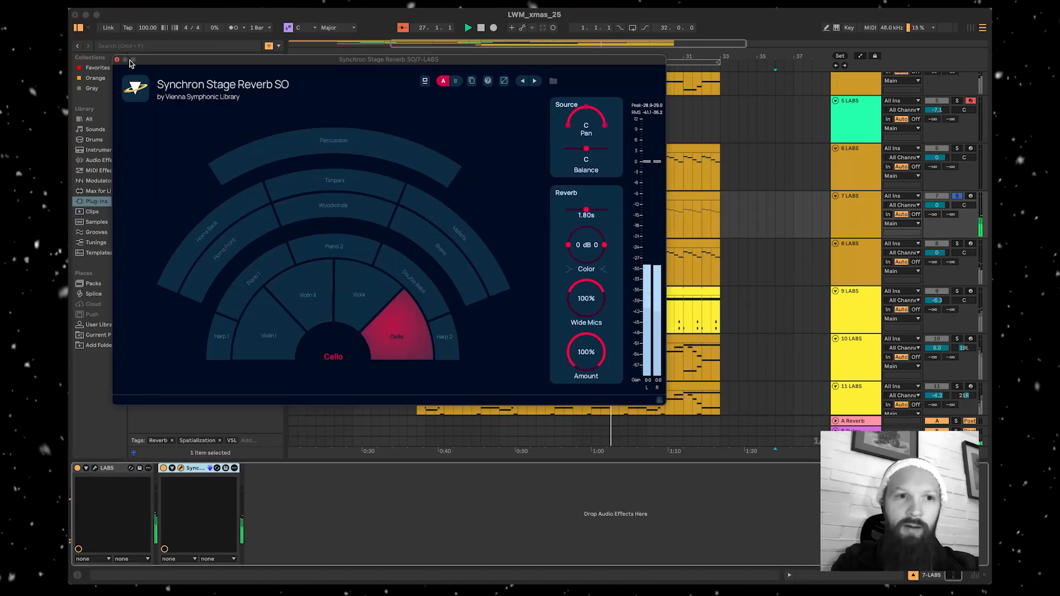
pyautogui.click(117, 59)
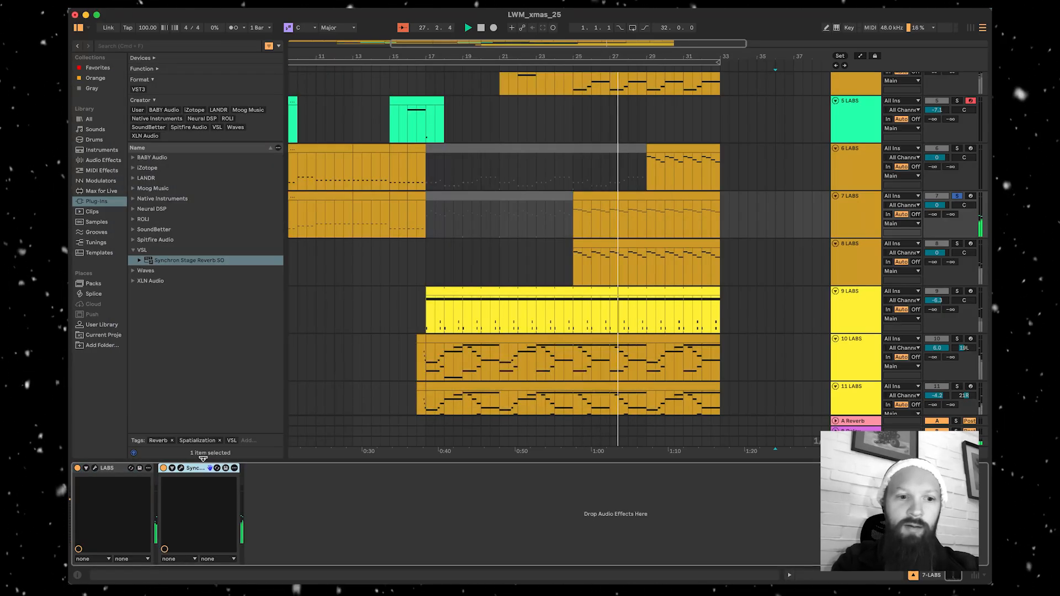
# - Solo the 6 LABS track, play from bar 29, and paste a copy of Synchron Stage Reverb SO onto it
pyautogui.click(857, 184)
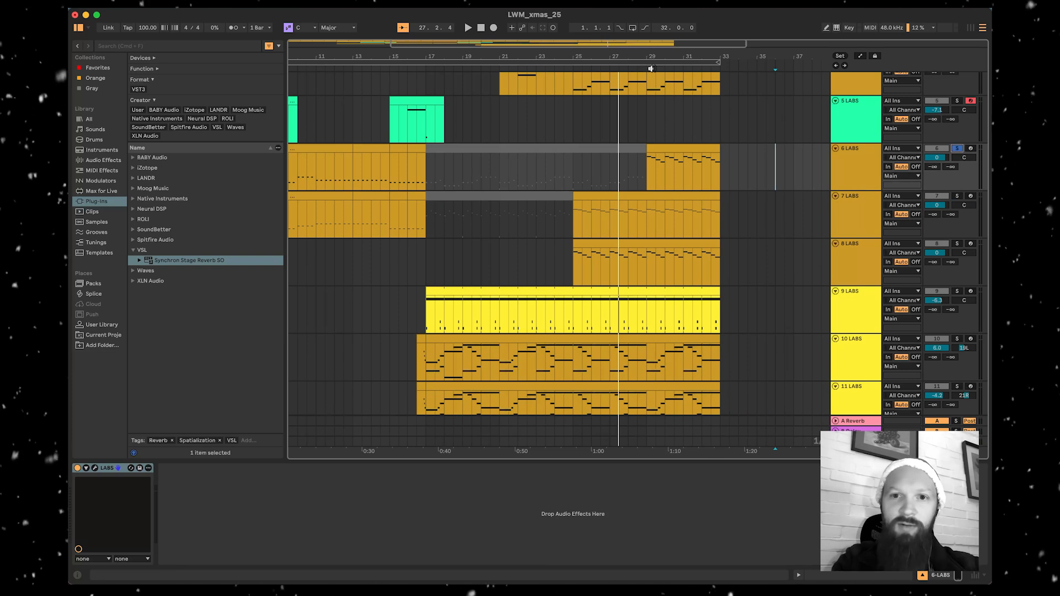
pyautogui.click(650, 70)
pyautogui.click(452, 500)
pyautogui.press('super+v')
pyautogui.click(585, 256)
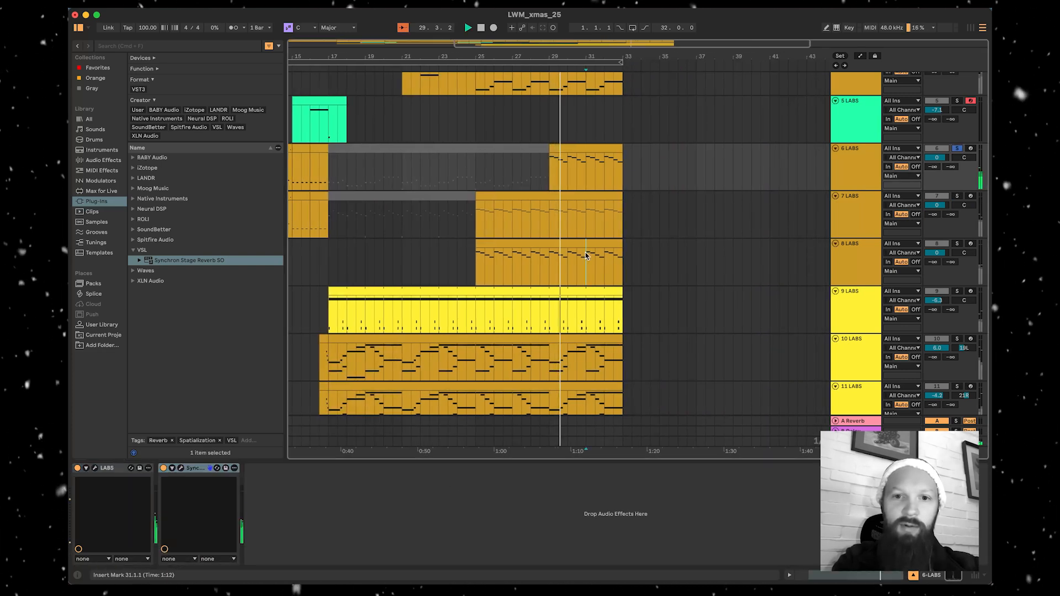
# - Select the 4 LABS track and play the arrangement's final section with all tracks audible while looking over the layers
pyautogui.scroll(4, 958, 148)
pyautogui.click(855, 237)
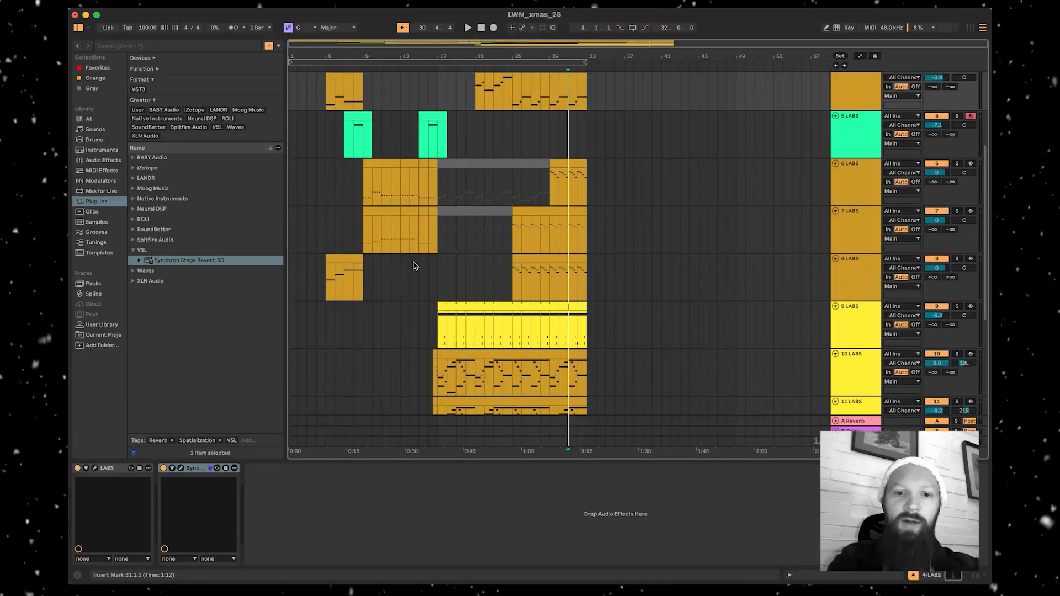
pyautogui.scroll(5, 760, 176)
pyautogui.scroll(-3, 489, 99)
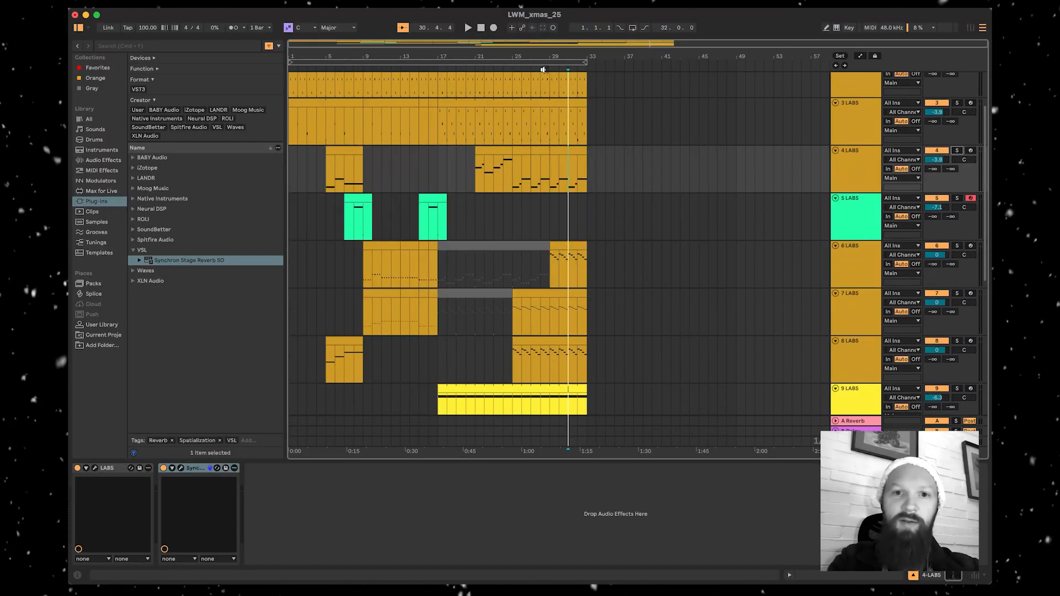
pyautogui.scroll(-3, 538, 264)
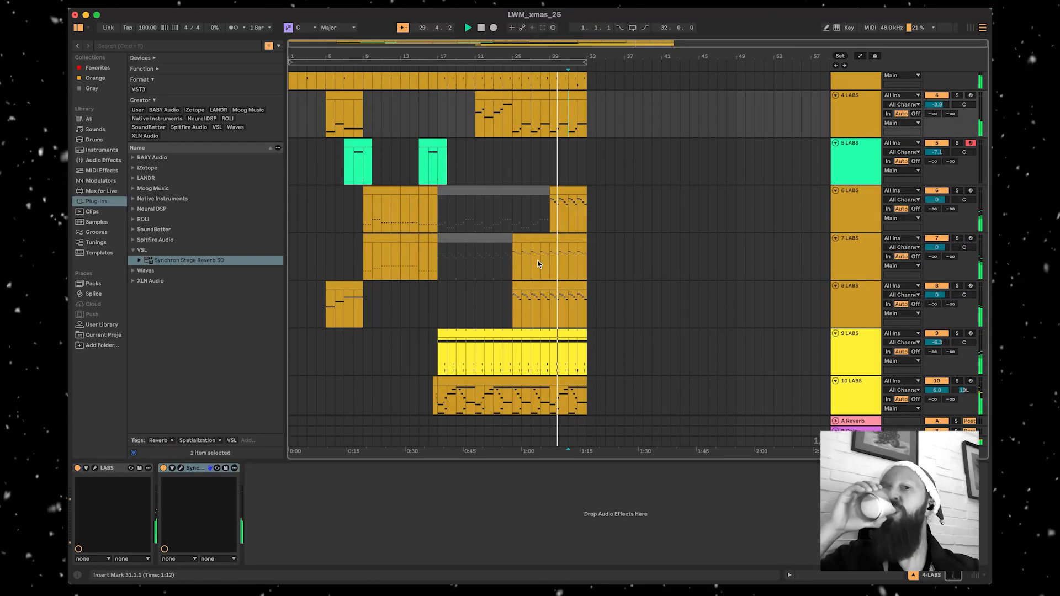
pyautogui.scroll(-5, 539, 264)
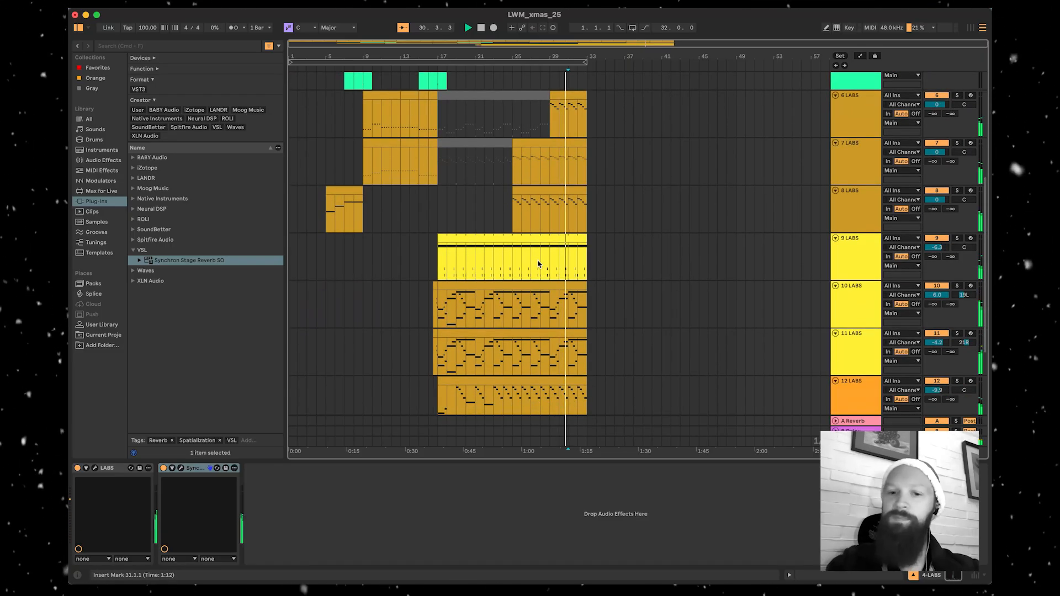
pyautogui.scroll(-2, 538, 265)
# - Solo the 11 LABS track, play it from bar 17, and open its LABS Felt Piano instrument
pyautogui.click(860, 269)
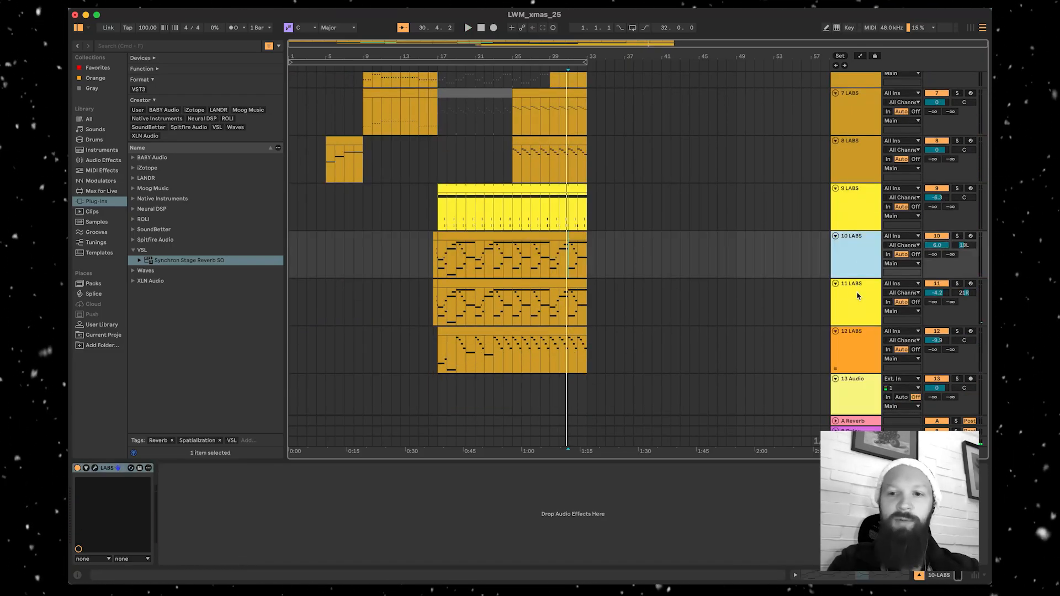
pyautogui.keyDown('shift'); pyautogui.click(857, 296); pyautogui.keyUp('shift')
pyautogui.click(856, 251)
pyautogui.click(859, 309)
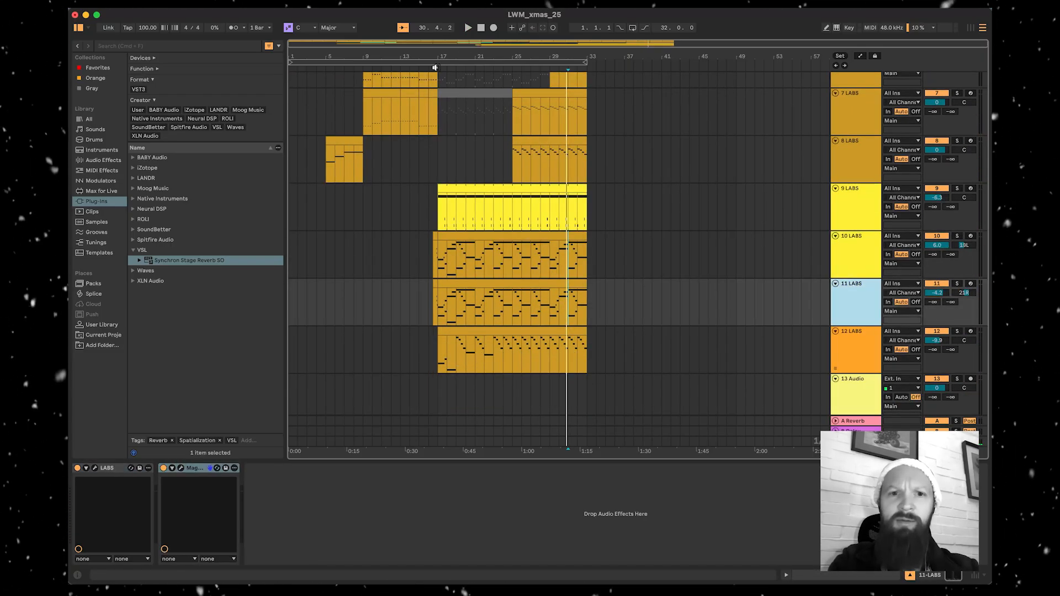
pyautogui.click(438, 66)
pyautogui.press('s')
pyautogui.click(94, 468)
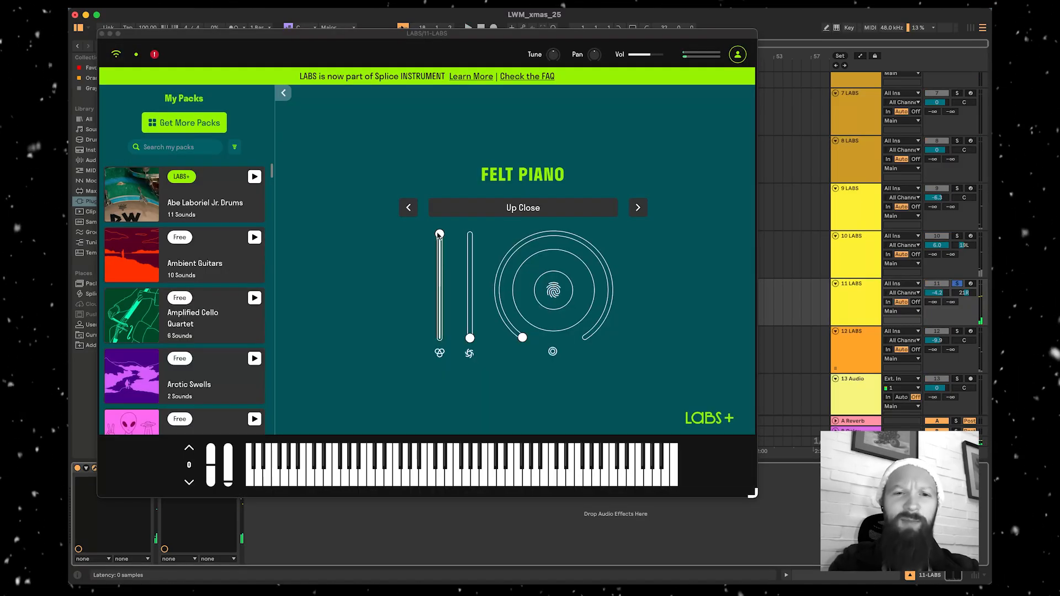
# - Audition Floe from the Glass Piano pack in track 11's LABS instrument and load the pack's Glass Grand sound
pyautogui.scroll(-10, 169, 300)
pyautogui.scroll(-15, 169, 300)
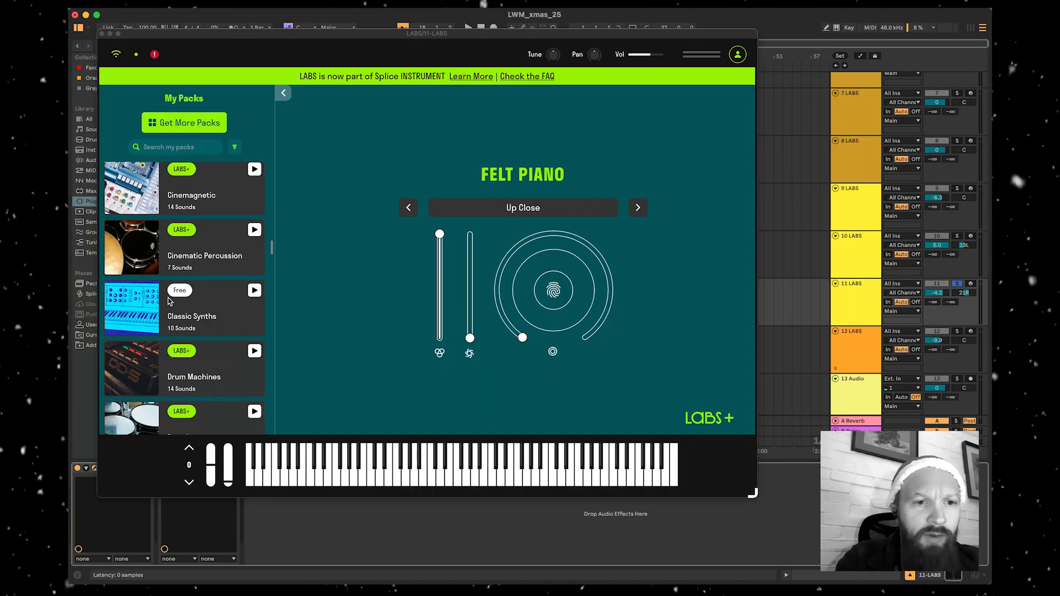
pyautogui.scroll(-10, 169, 300)
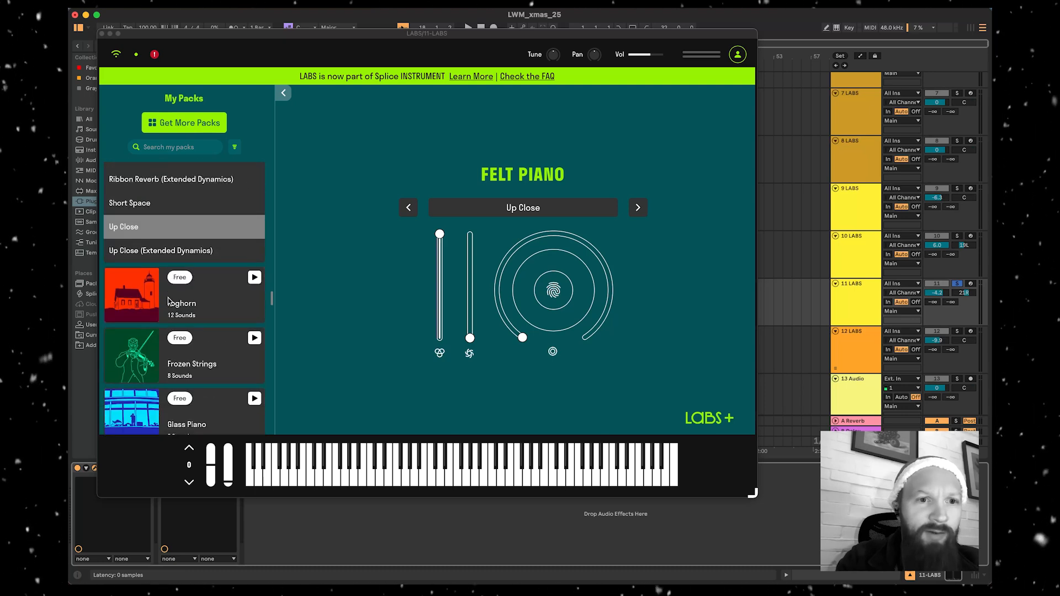
pyautogui.click(199, 256)
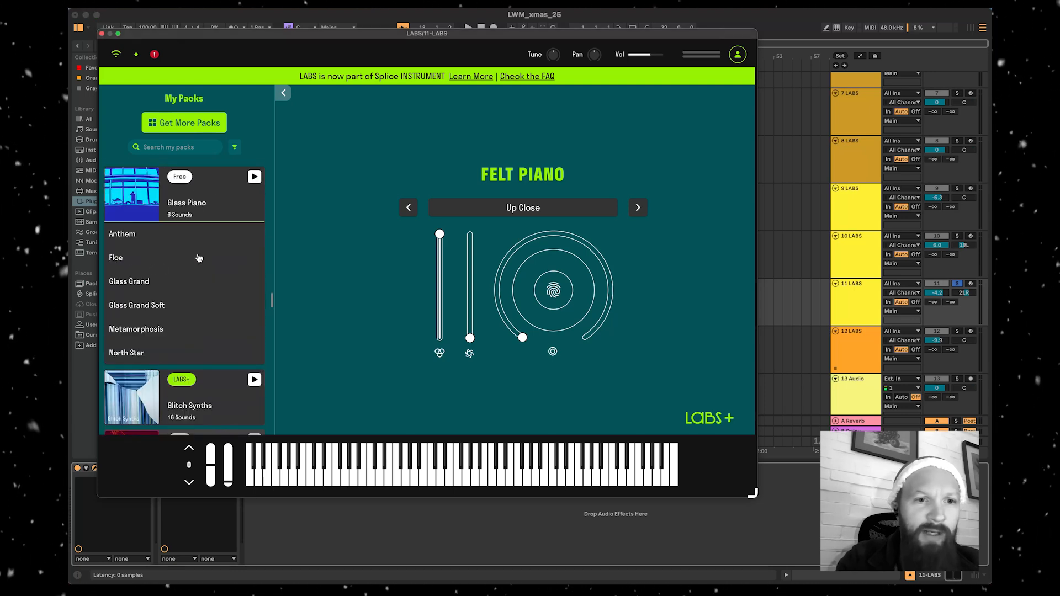
pyautogui.click(135, 258)
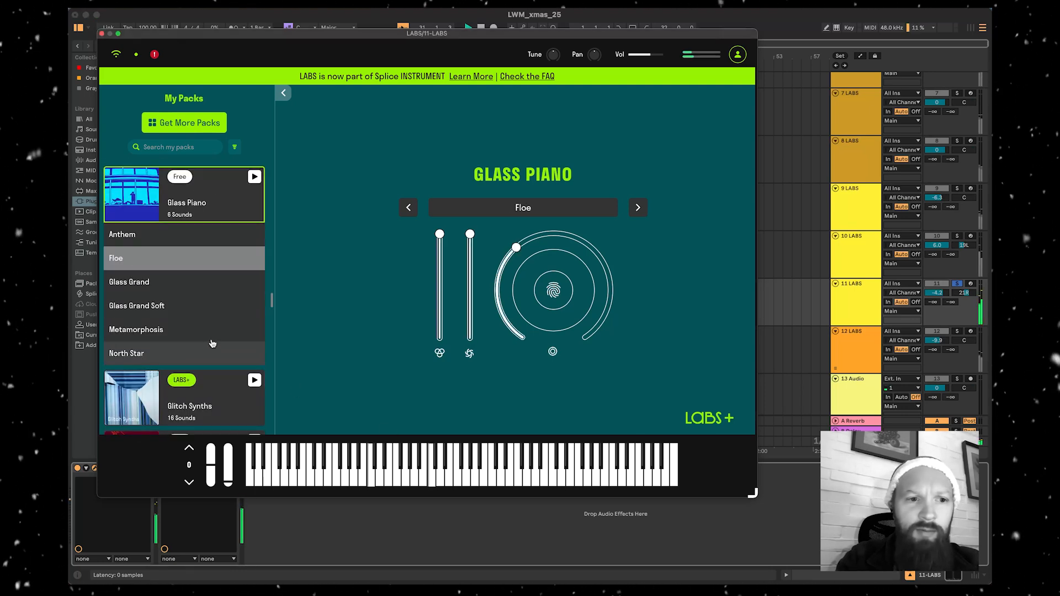
pyautogui.click(158, 281)
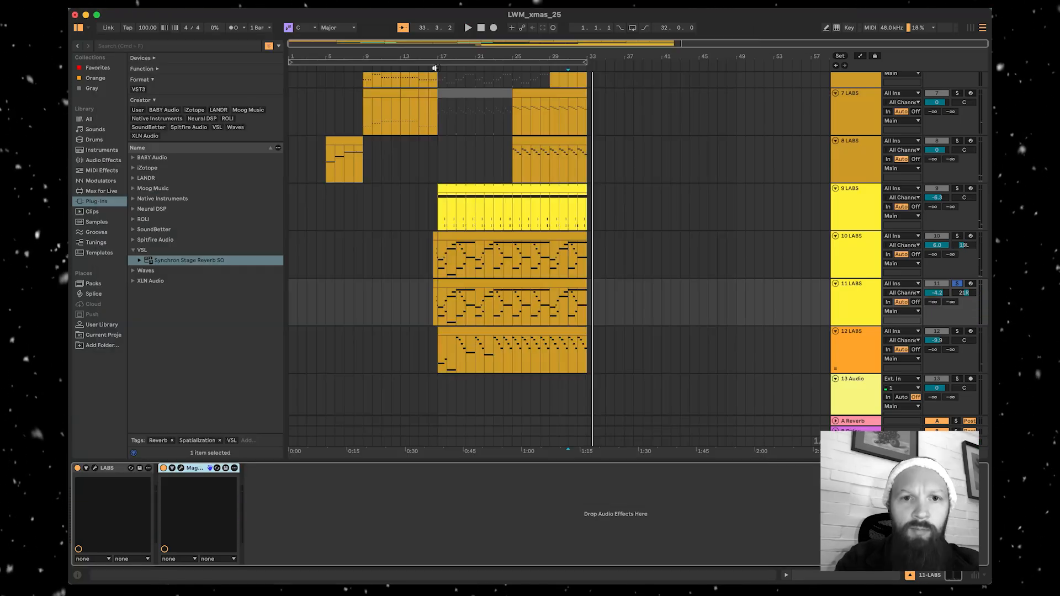
# - Add Synchron Stage Reverb SO to track 11, set its stage position to Piano 1 and audition from about bar 17
pyautogui.click(437, 66)
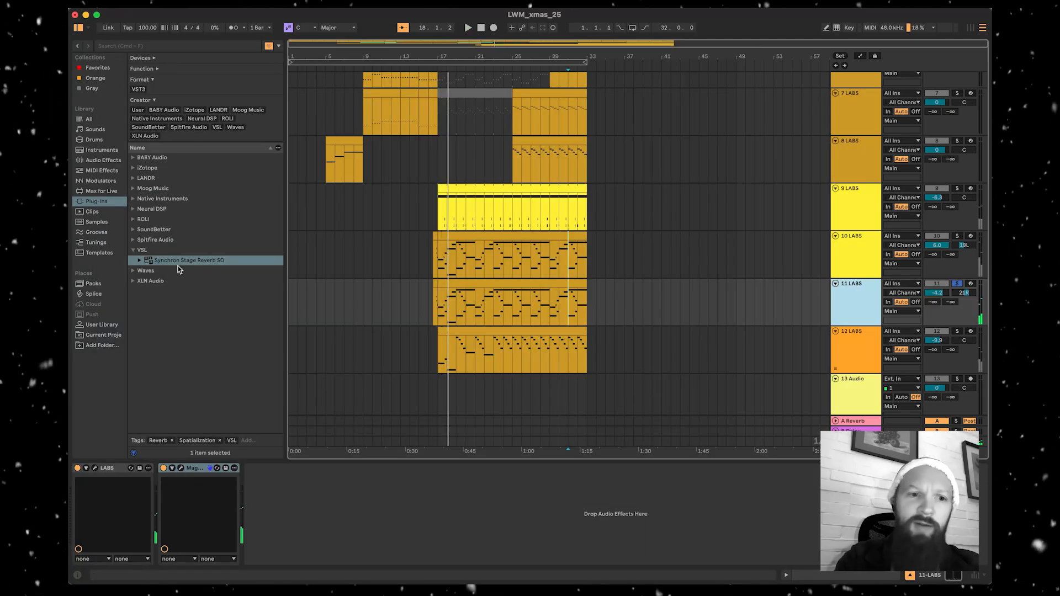
pyautogui.moveTo(188, 264); pyautogui.dragTo(292, 442)
pyautogui.moveTo(390, 540); pyautogui.dragTo(392, 541)
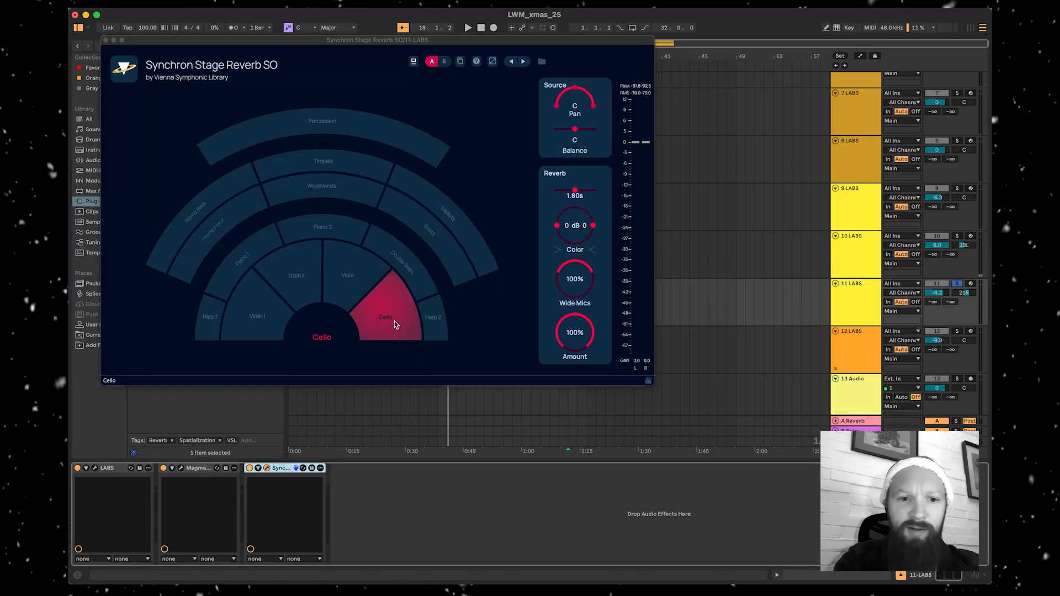
pyautogui.click(241, 263)
pyautogui.press('space')
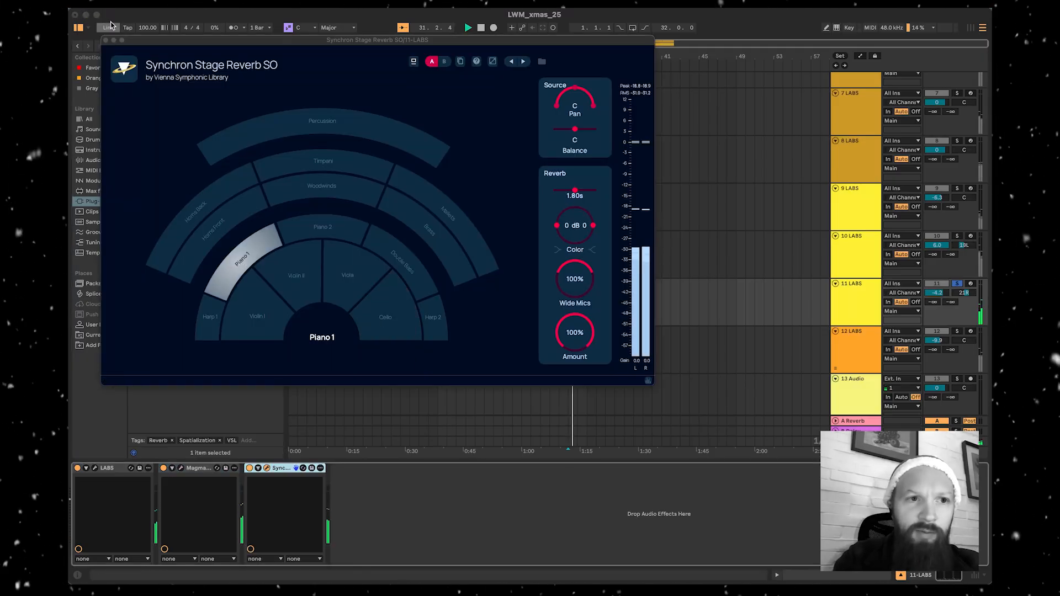
pyautogui.click(106, 41)
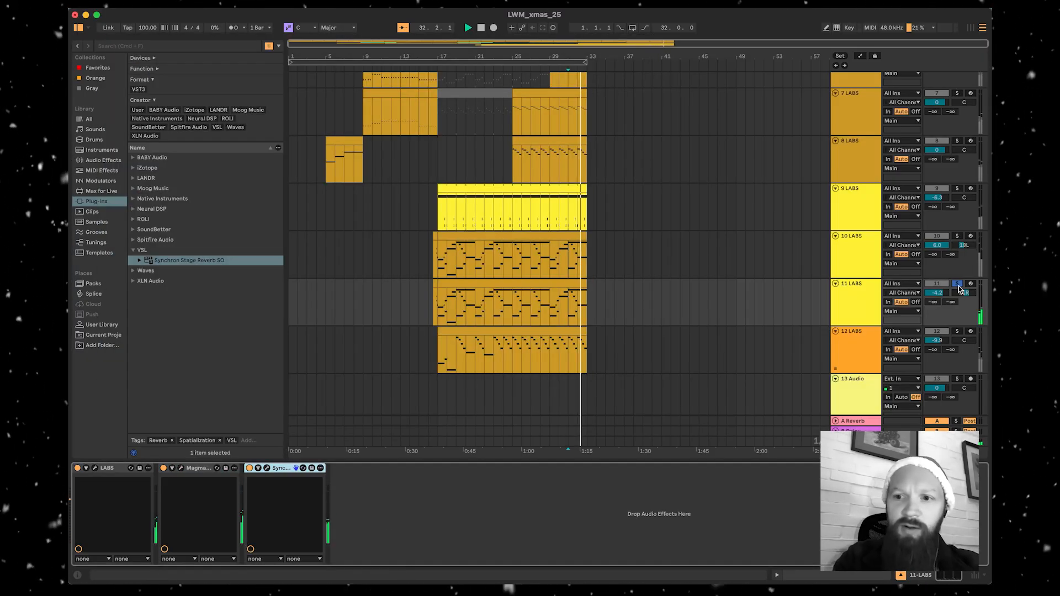
# - Lower track 10's volume to 1.7 dB while the full arrangement plays
pyautogui.click(442, 252)
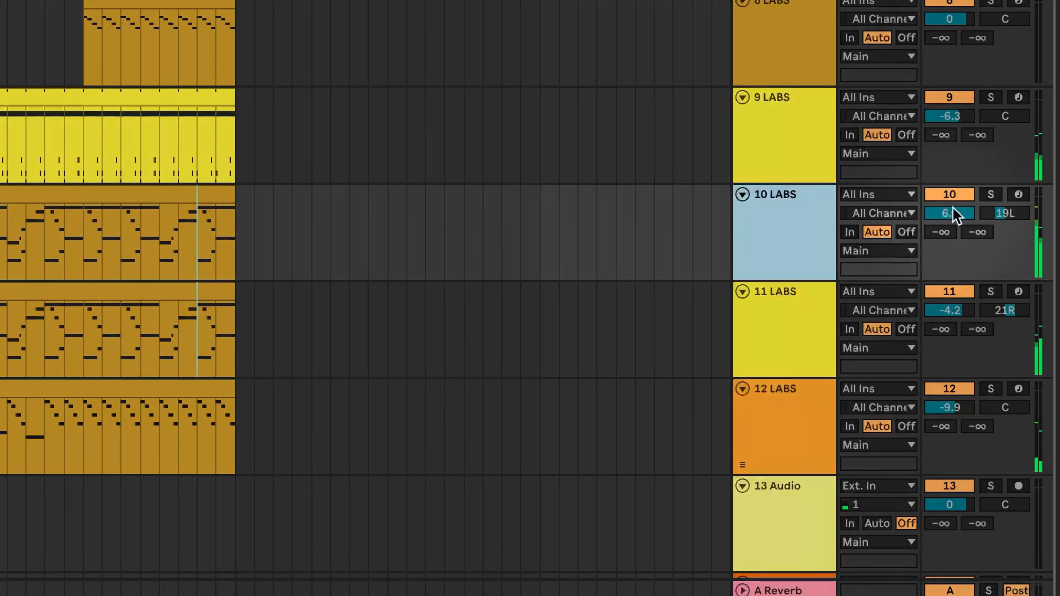
pyautogui.moveTo(939, 236); pyautogui.dragTo(939, 245)
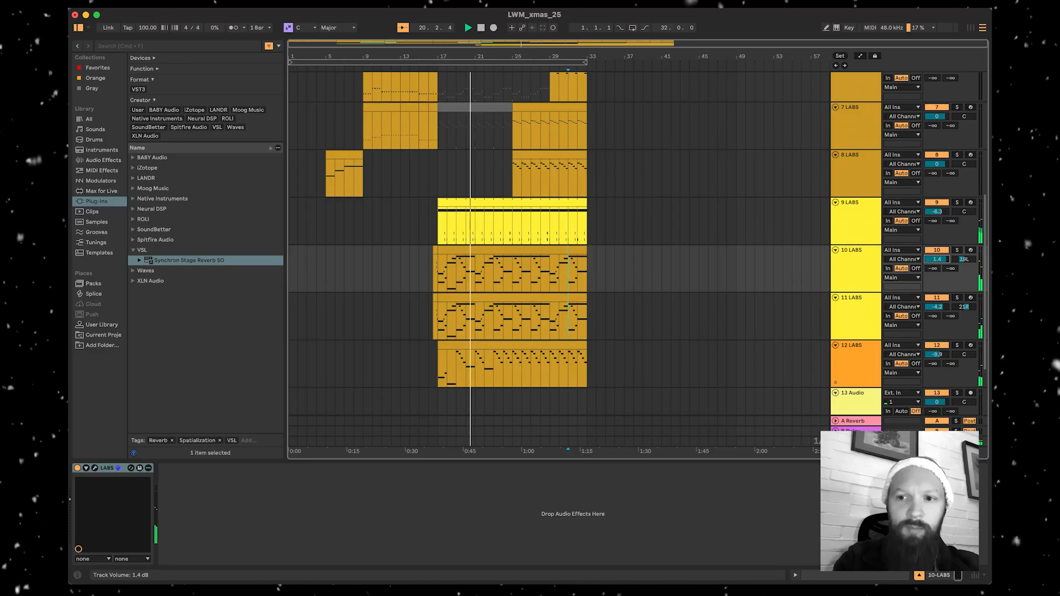
pyautogui.moveTo(944, 227); pyautogui.dragTo(943, 223)
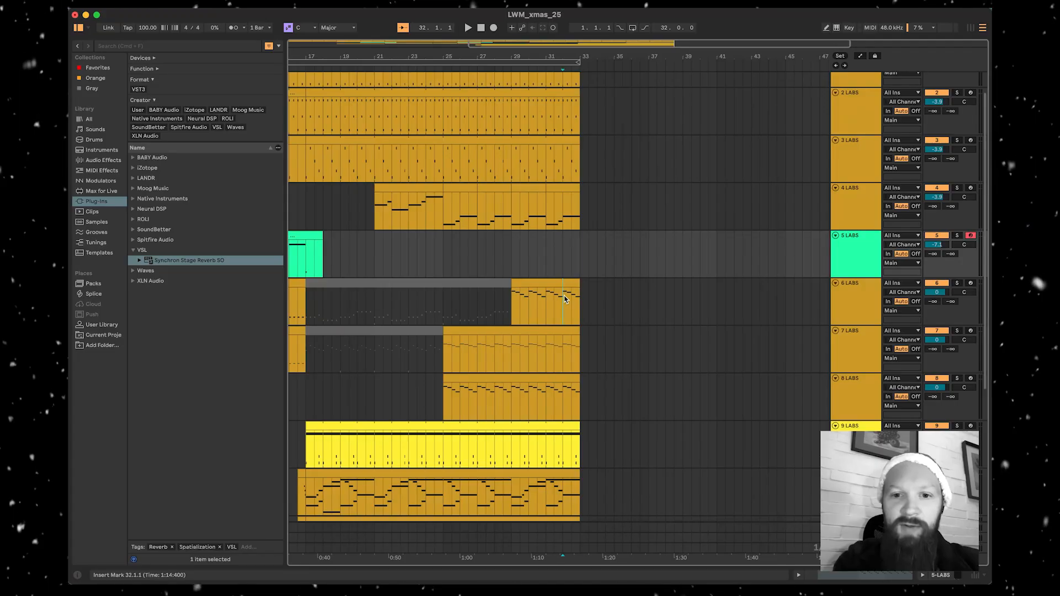
# - Try extending track 6 by duplicating its final bar at bar 33, and play the transition
pyautogui.moveTo(564, 298); pyautogui.dragTo(581, 302)
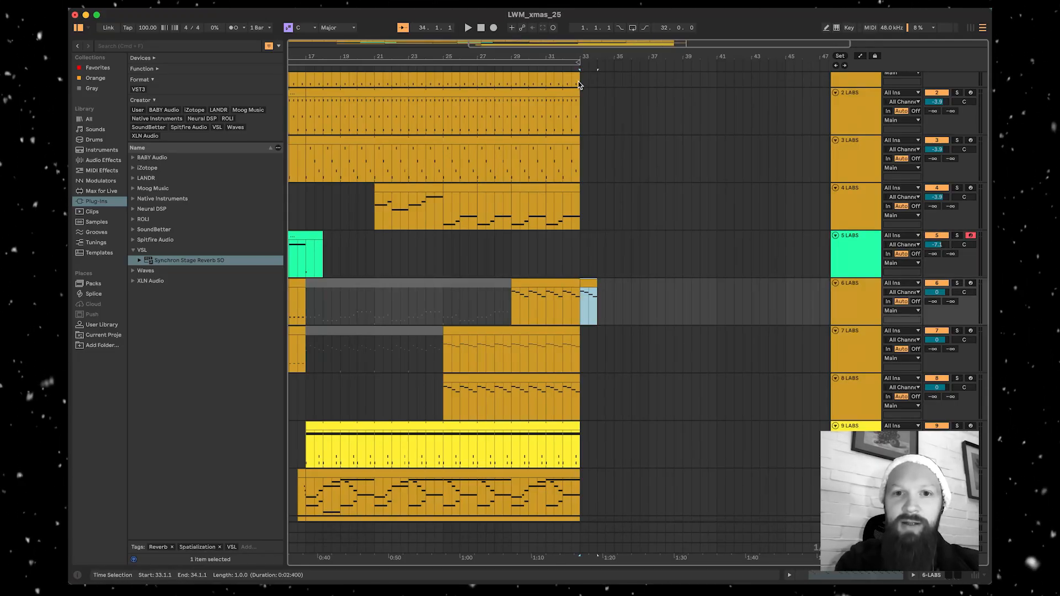
pyautogui.click(572, 65)
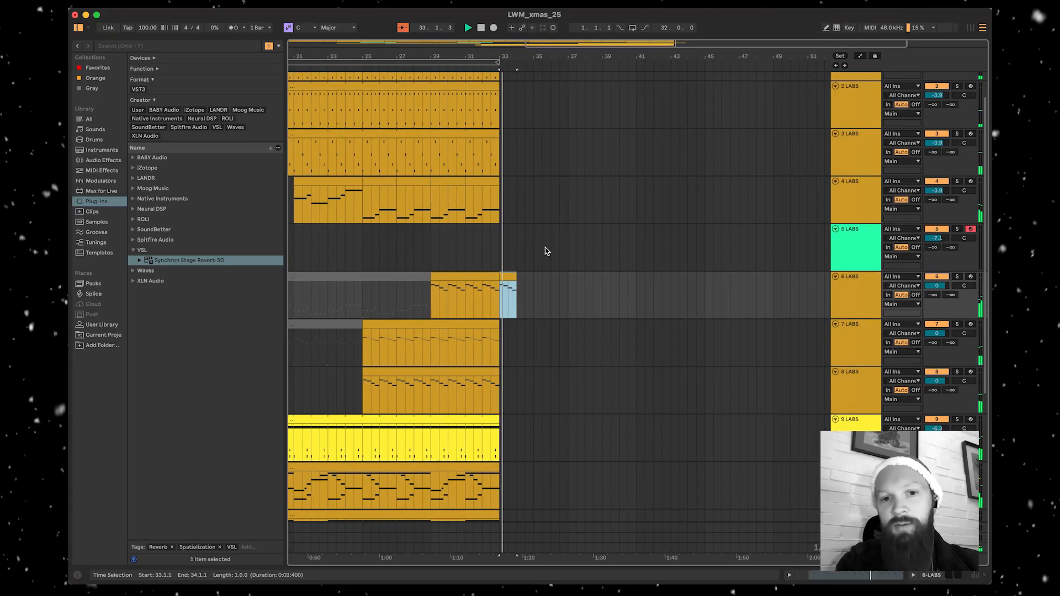
pyautogui.press('space')
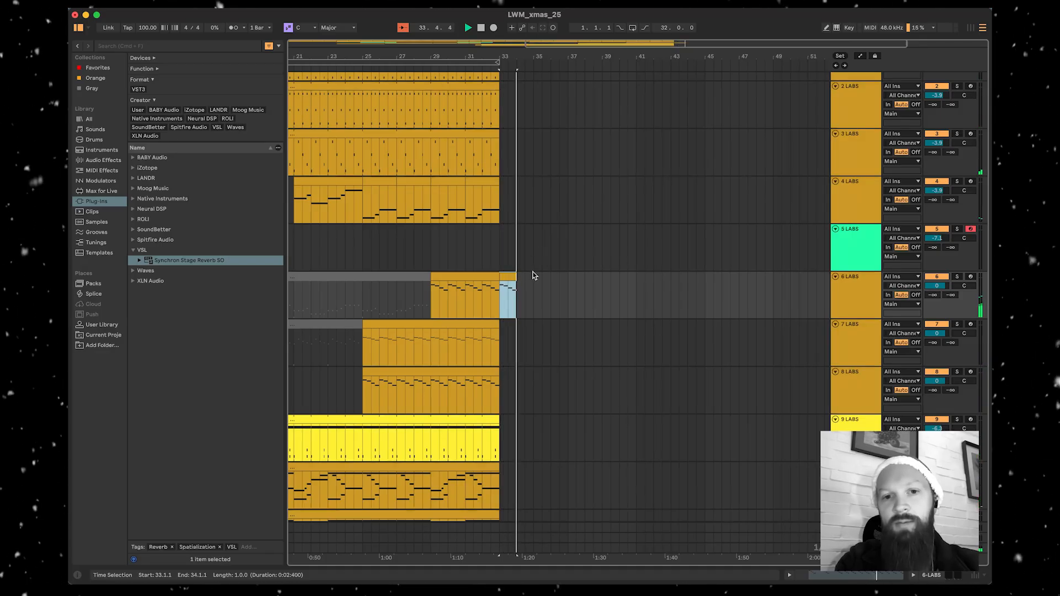
pyautogui.scroll(-1, 533, 275)
pyautogui.scroll(-3, 509, 256)
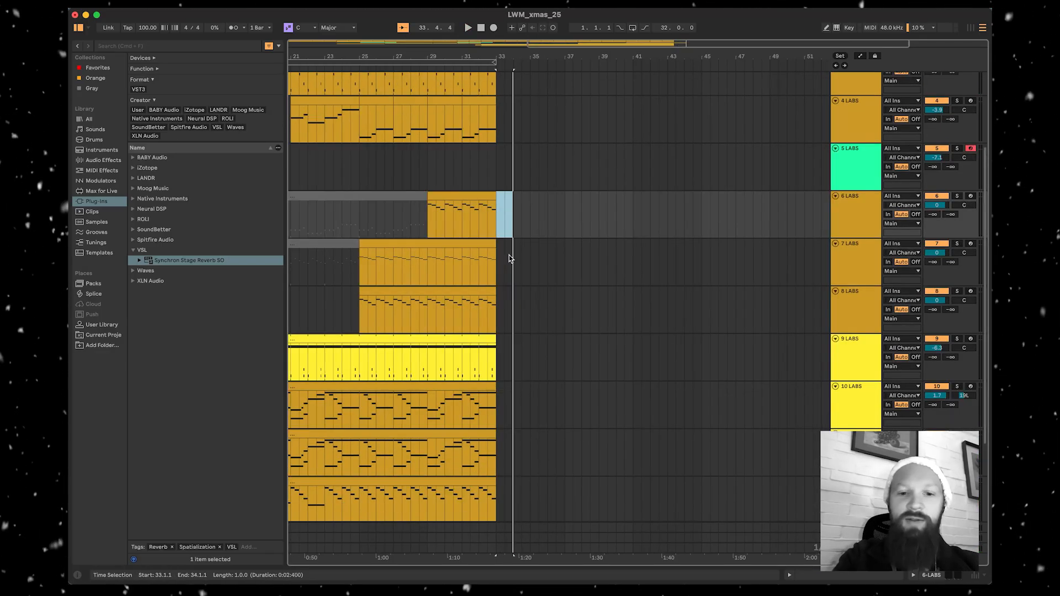
# - Extend track 12's clip by duplicating its final bar into bars 33 and 34
pyautogui.click(484, 499)
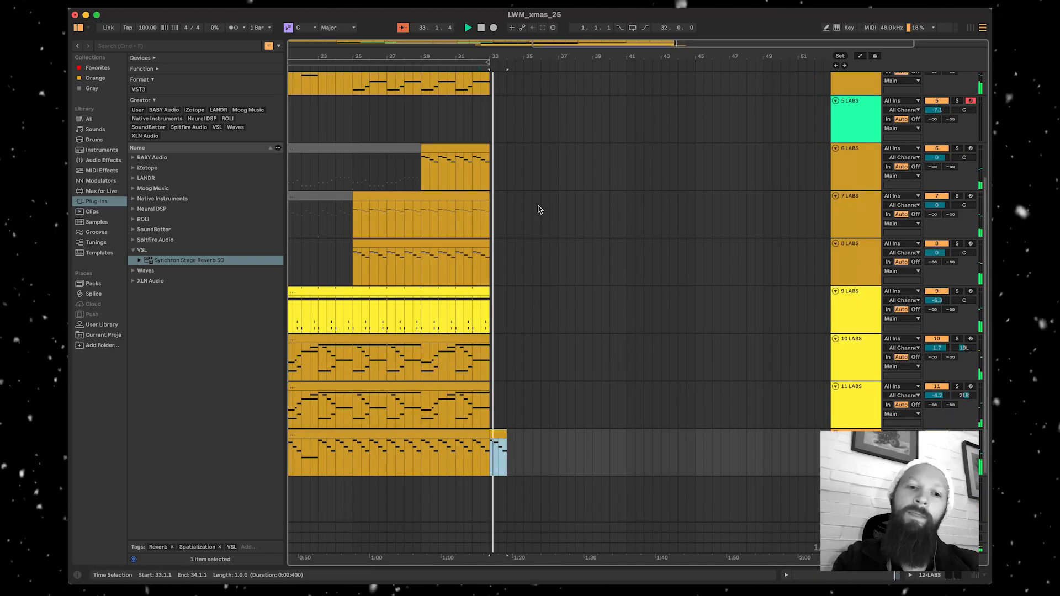
pyautogui.click(552, 331)
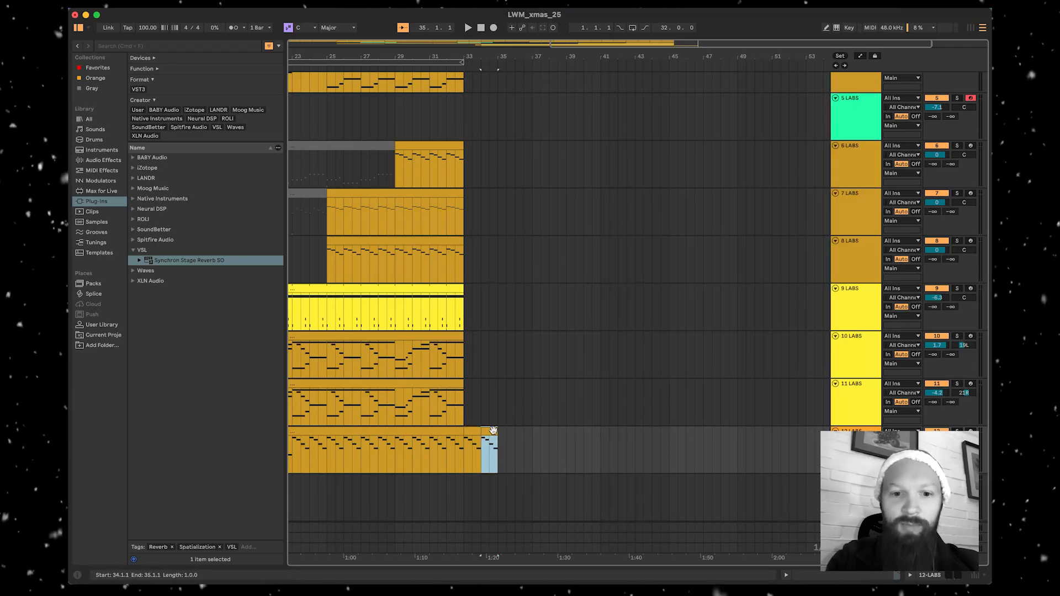
# - Shorten the four notes in track 12's bar 34, interleave offbeat copies one octave lower as C2, B1, A1, G1, and play them
pyautogui.doubleClick(493, 430)
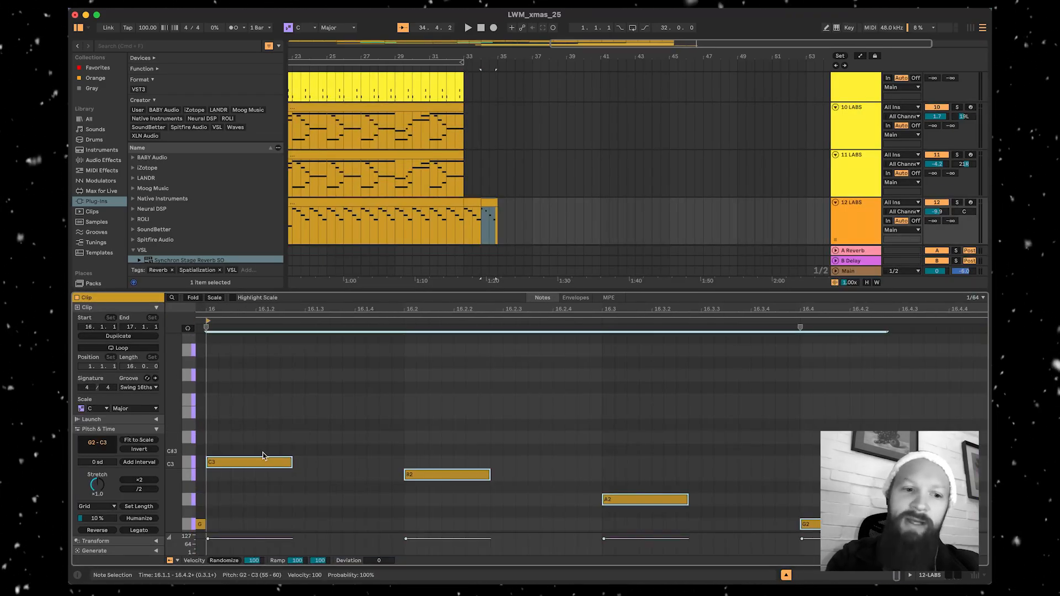
pyautogui.scroll(2, 249, 460)
pyautogui.moveTo(238, 484); pyautogui.dragTo(337, 344)
pyautogui.click(475, 68)
pyautogui.hscroll(2, 503, 215)
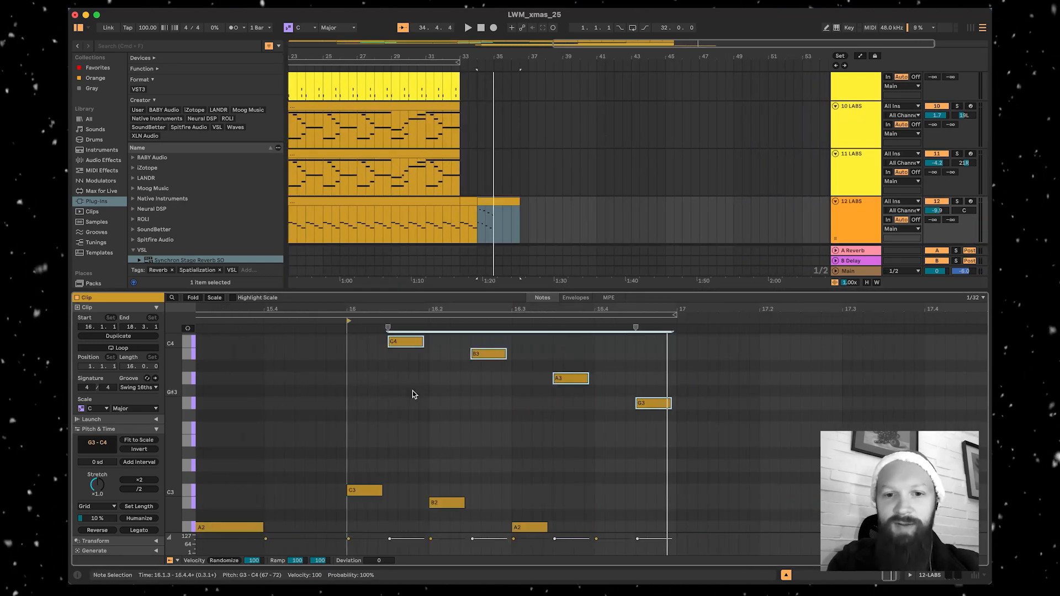
pyautogui.scroll(-2, 412, 391)
pyautogui.scroll(2, 412, 391)
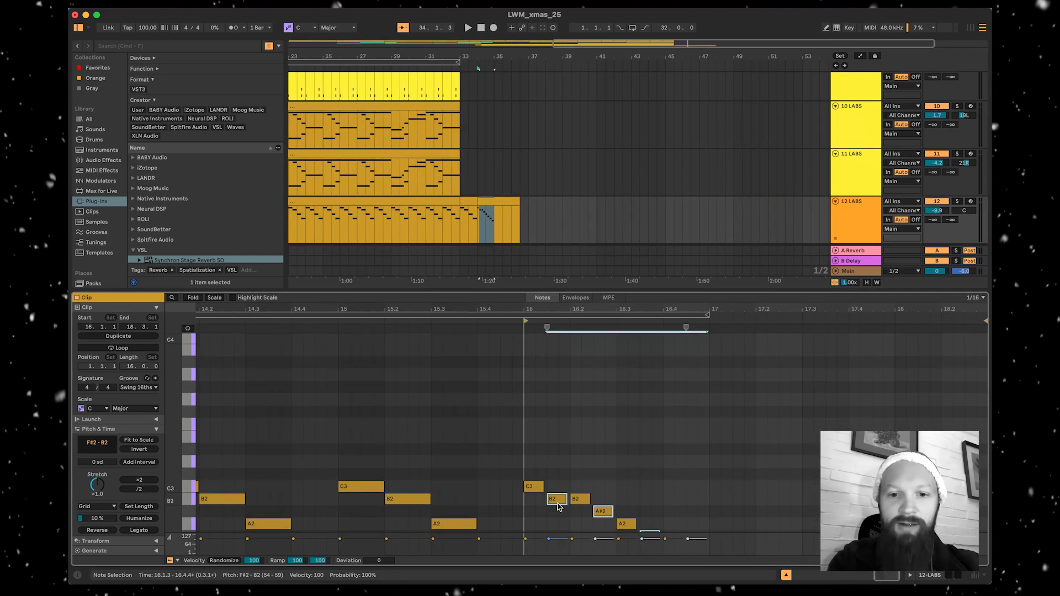
pyautogui.scroll(-3, 558, 506)
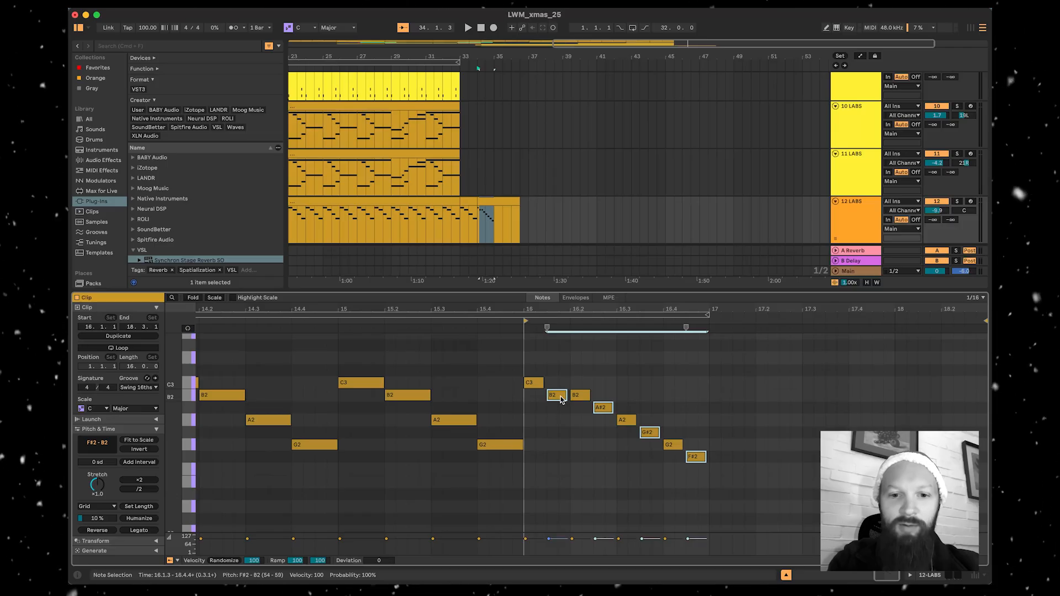
pyautogui.moveTo(560, 483); pyautogui.dragTo(560, 533)
pyautogui.press('space')
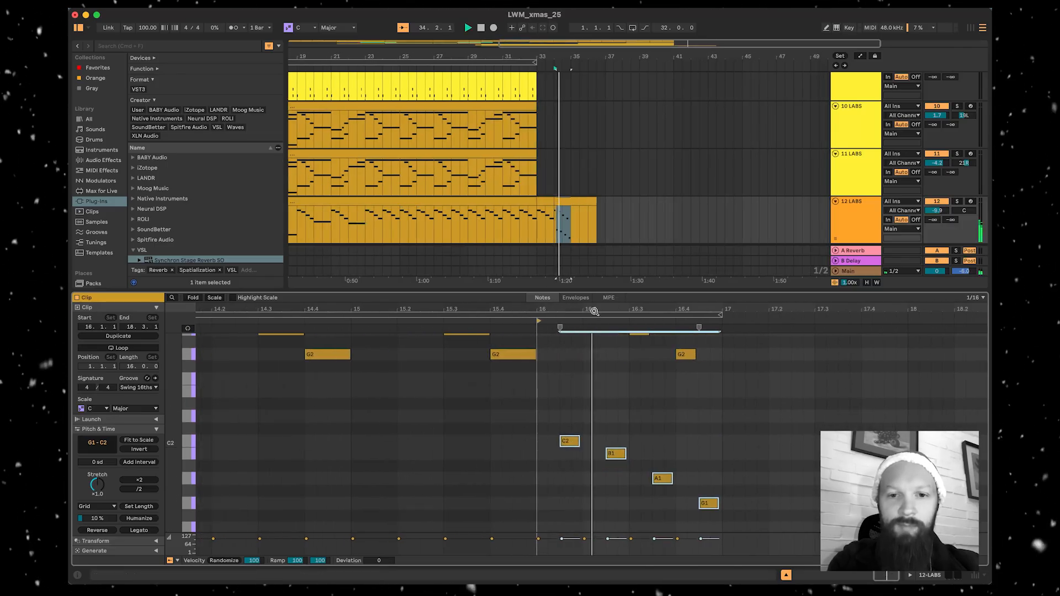
# - Repeat track 12's edited bar to make a four-bar section from bar 34, and duplicate that section at bar 38
pyautogui.doubleClick(597, 288)
pyautogui.hscroll(3, 596, 292)
pyautogui.press('space')
pyautogui.moveTo(475, 382); pyautogui.dragTo(494, 382)
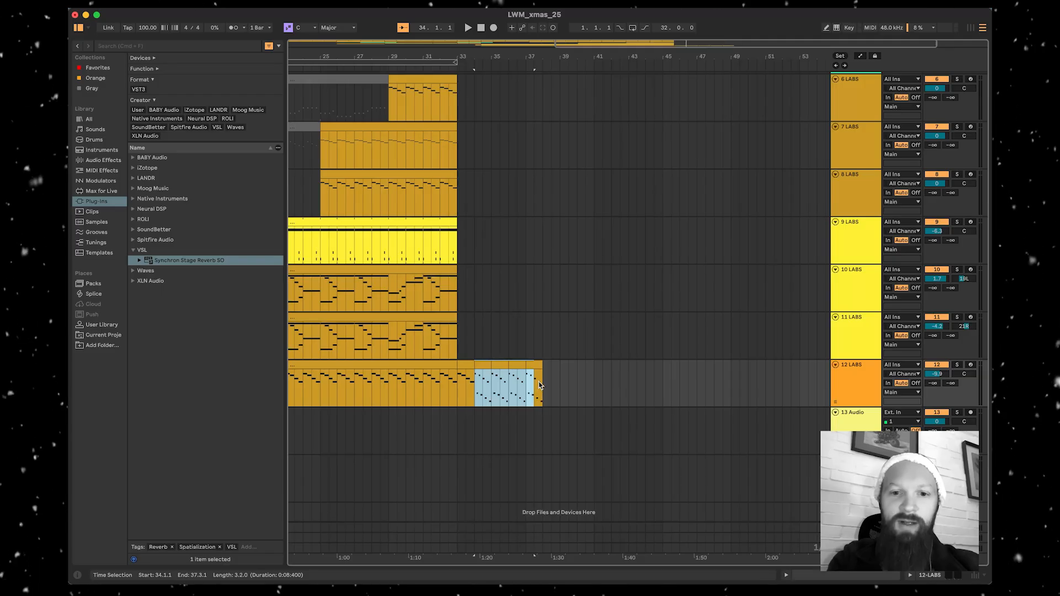
pyautogui.keyDown('shift'); pyautogui.click(476, 385); pyautogui.keyUp('shift')
pyautogui.rightClick(498, 384)
pyautogui.press('Escape')
pyautogui.press('super+d')
# - Paste the four-bar pattern from track 12 onto track 3 at bar 34 and play it
pyautogui.scroll(2, 537, 355)
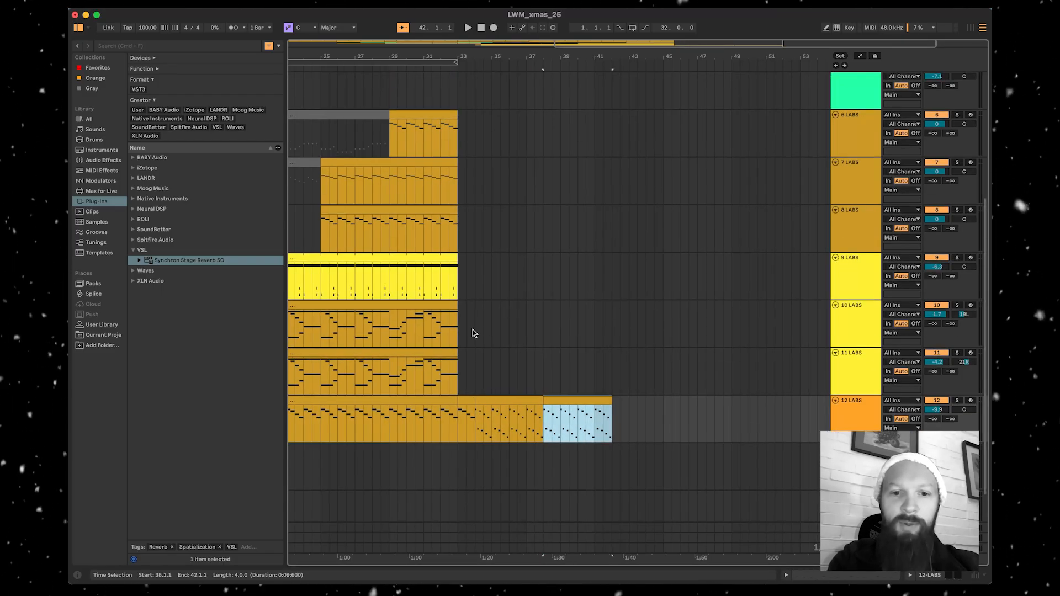
pyautogui.click(473, 335)
pyautogui.scroll(5, 476, 278)
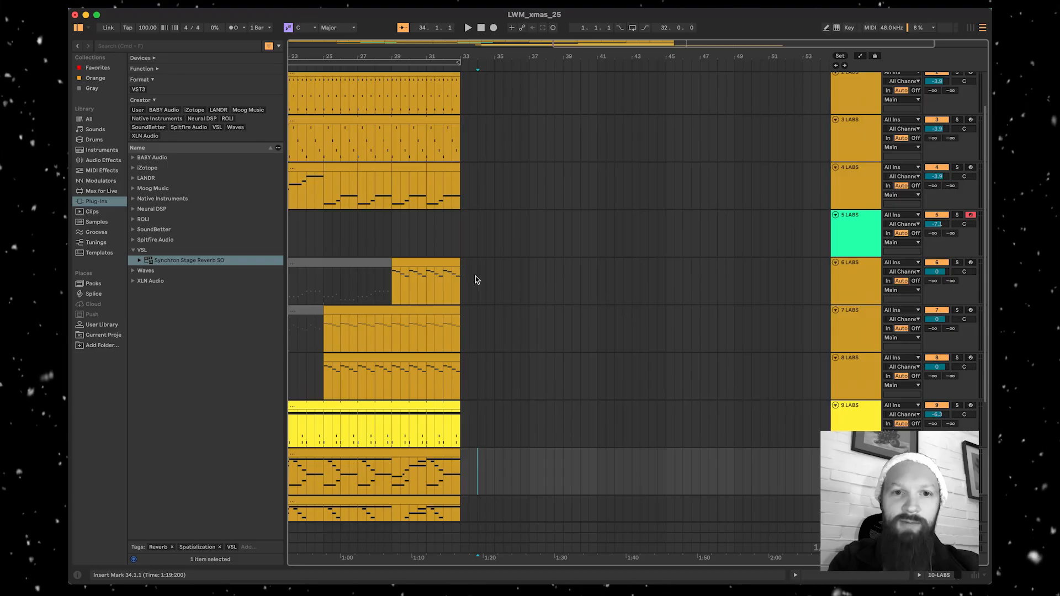
pyautogui.scroll(3, 477, 254)
pyautogui.scroll(1, 478, 182)
pyautogui.click(476, 194)
pyautogui.press('super+v')
pyautogui.hscroll(-3, 770, 167)
pyautogui.press('space')
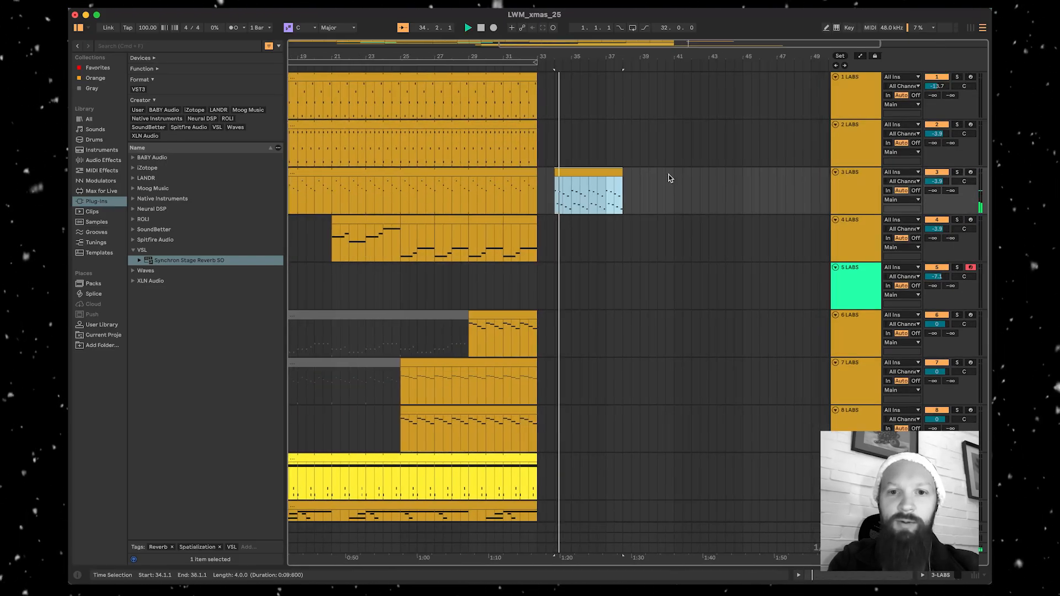
# - Transpose all notes in track 3's pasted clip up two octaves to span G3 to C5, and play the result
pyautogui.hscroll(3, 668, 175)
pyautogui.doubleClick(550, 174)
pyautogui.scroll(-2, 189, 458)
pyautogui.scroll(6, 189, 458)
pyautogui.hscroll(-3, 547, 141)
pyautogui.press('space')
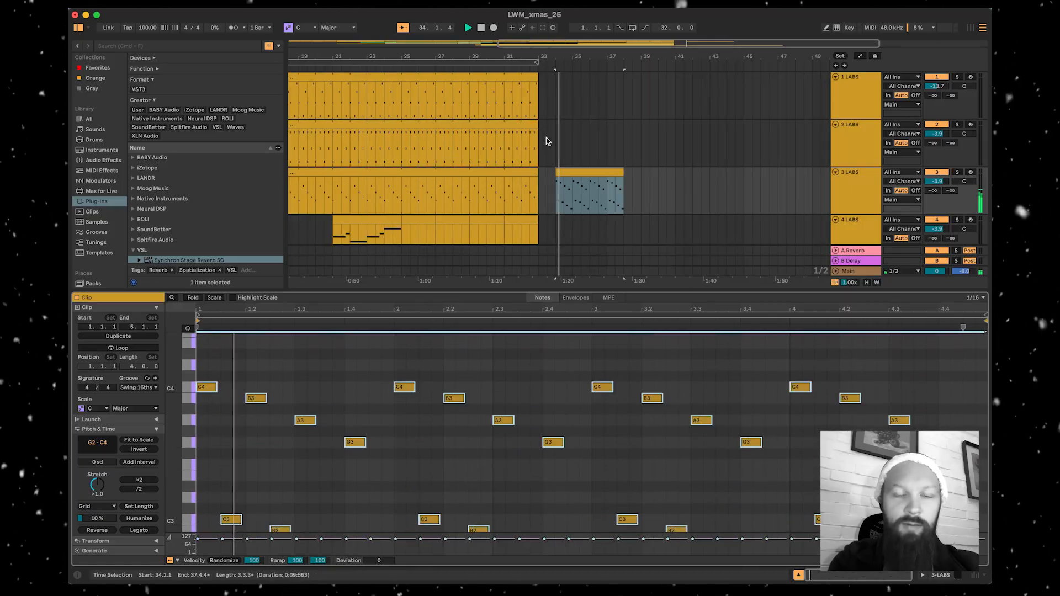
pyautogui.moveTo(207, 387); pyautogui.dragTo(210, 354)
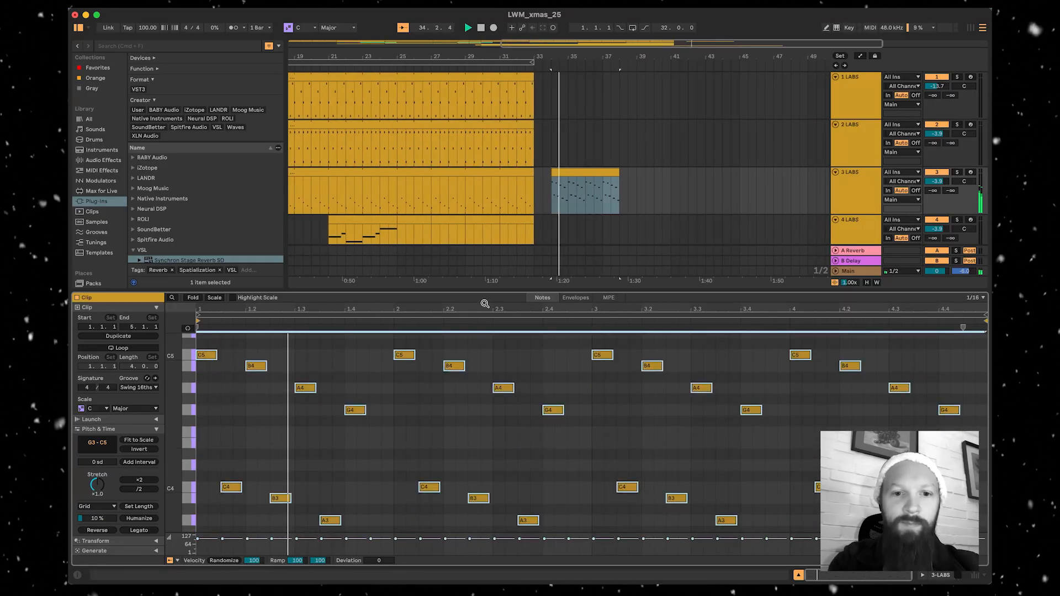
pyautogui.moveTo(278, 542); pyautogui.dragTo(280, 544)
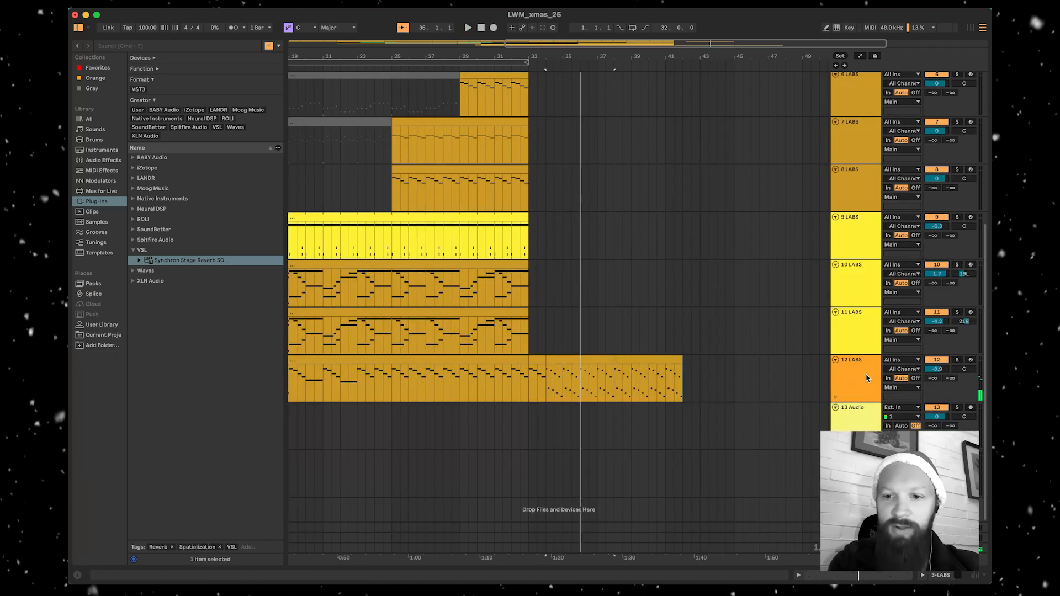
# - Switch the macro knob of track 12's LABS bass trombones to Tightness, set it to maximum and audition the result
pyautogui.doubleClick(870, 373)
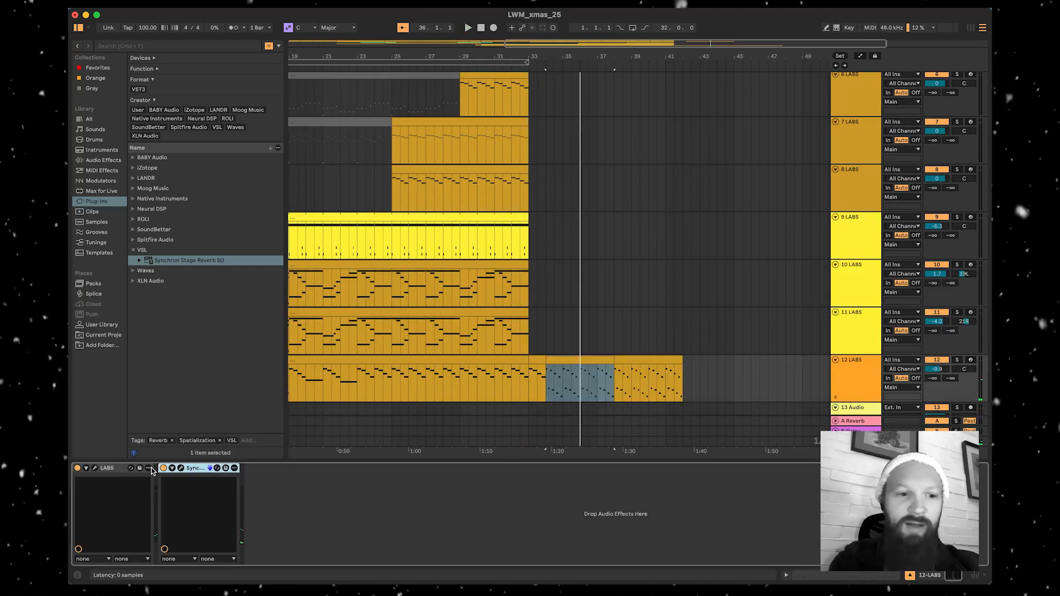
pyautogui.click(95, 468)
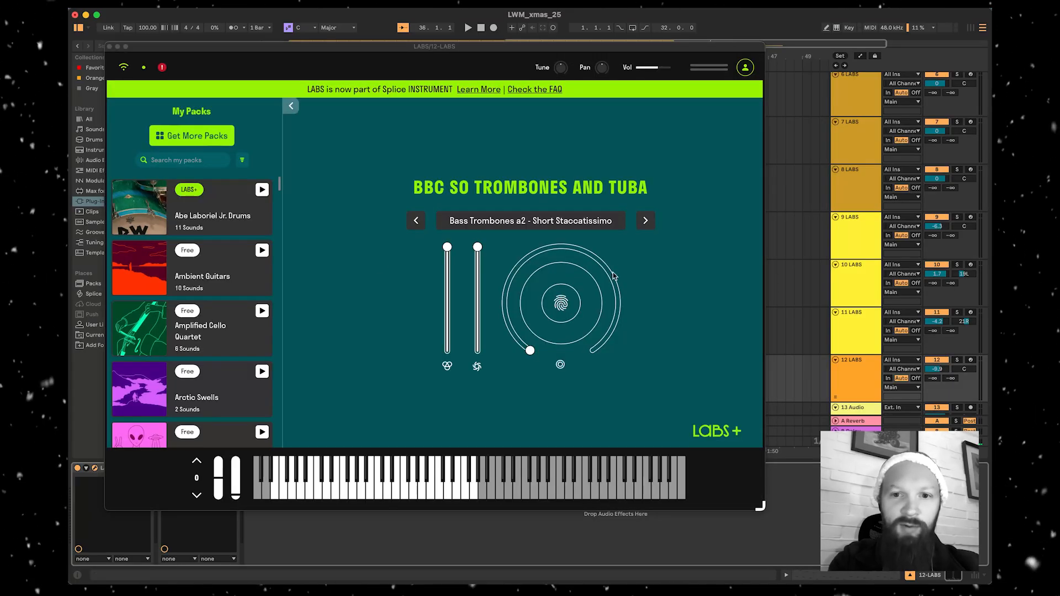
pyautogui.click(560, 303)
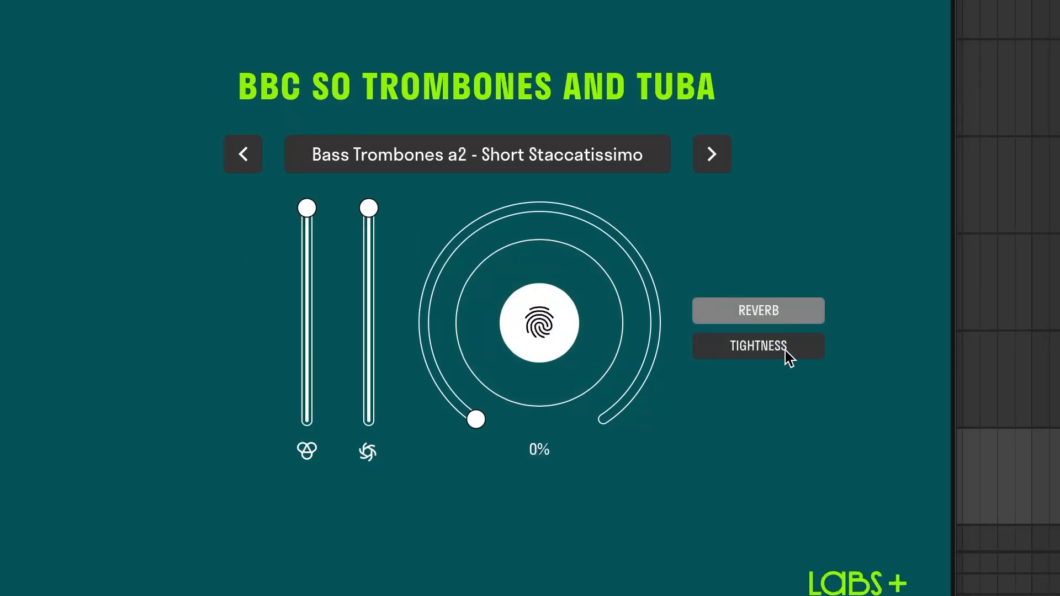
pyautogui.click(784, 347)
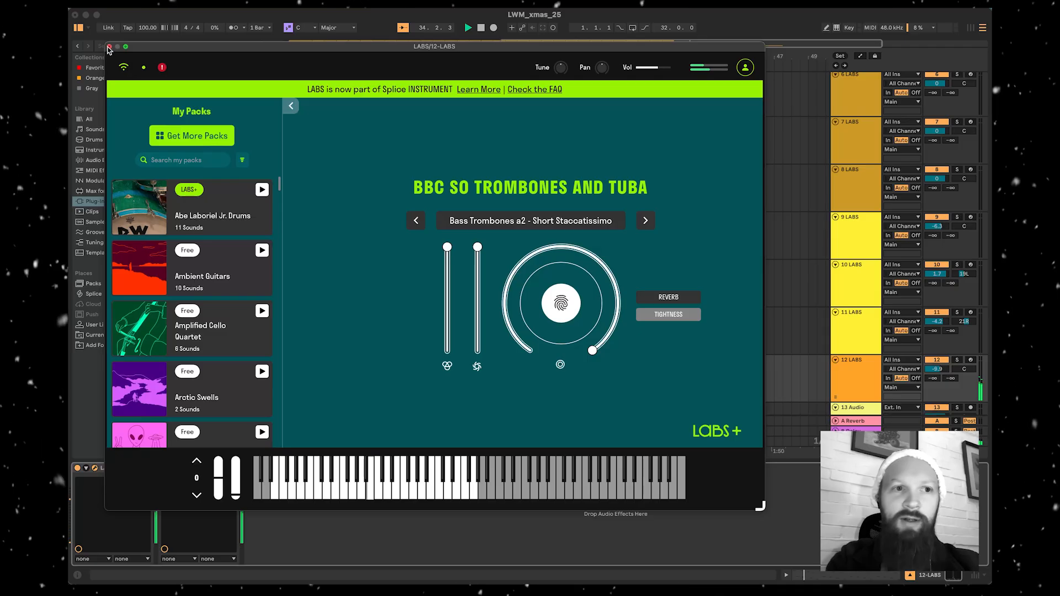
pyautogui.press('super+alt+p')
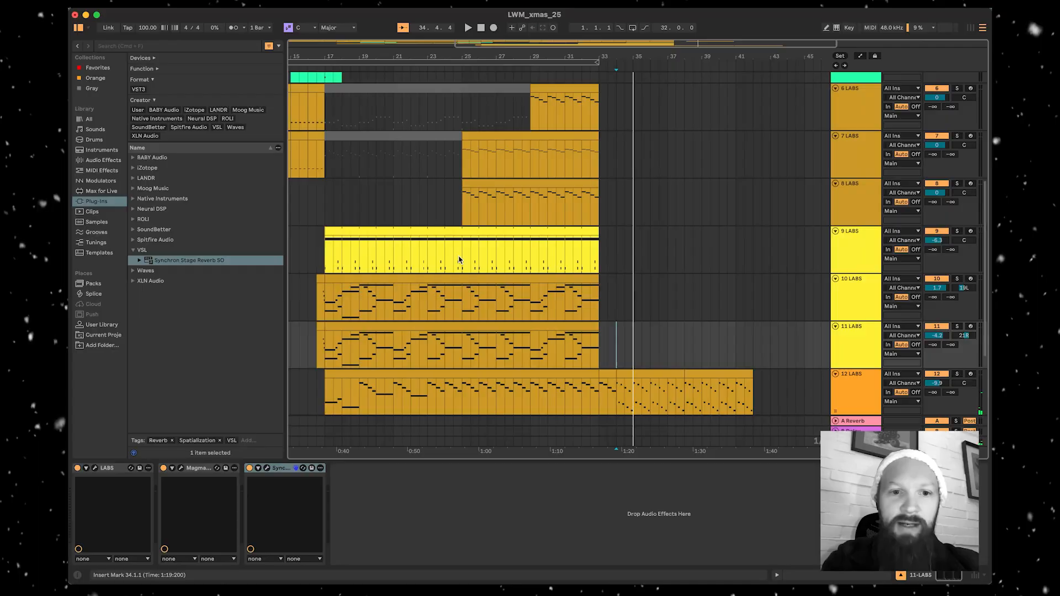
# - Paste a copy of track 9's 16-bar pattern onto the same track at bar 34
pyautogui.hscroll(5, 474, 236)
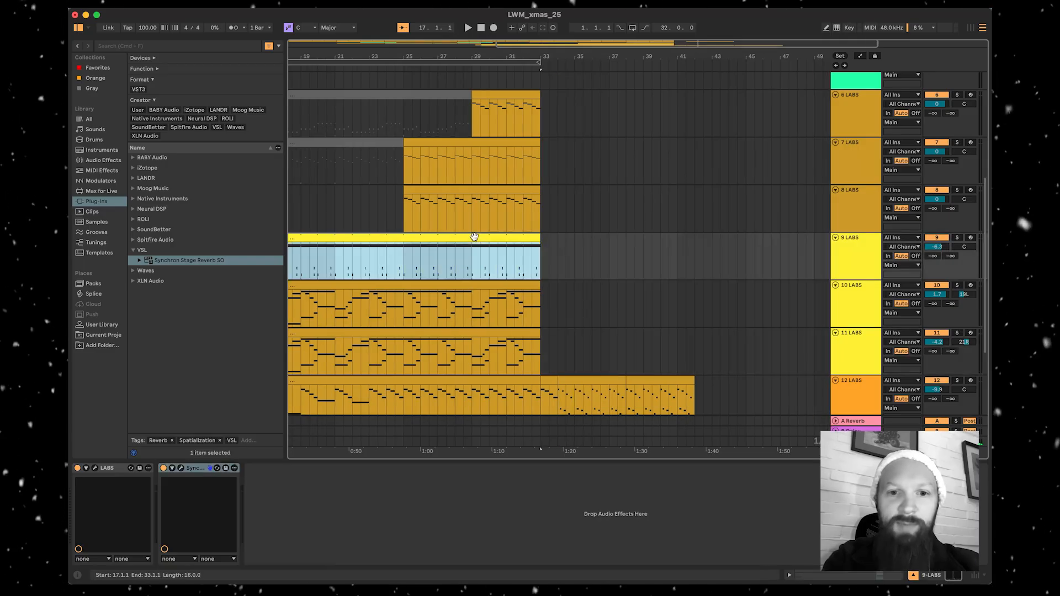
pyautogui.click(570, 260)
pyautogui.hotkey('ctrl', 'v')
pyautogui.hscroll(3, 545, 239)
# - Delete the sustained A2 note from track 9's pasted pattern, add C2 hits on beats 2 and 3, and play the result
pyautogui.doubleClick(545, 243)
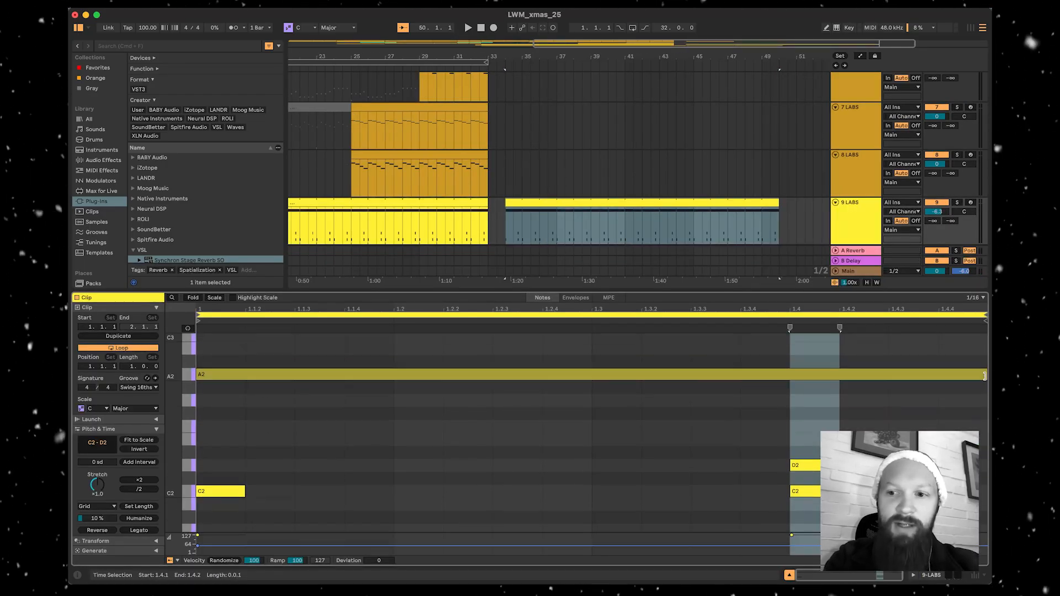
pyautogui.click(984, 376)
pyautogui.press('Delete')
pyautogui.press('space')
pyautogui.scroll(-3, 231, 494)
pyautogui.doubleClick(419, 477)
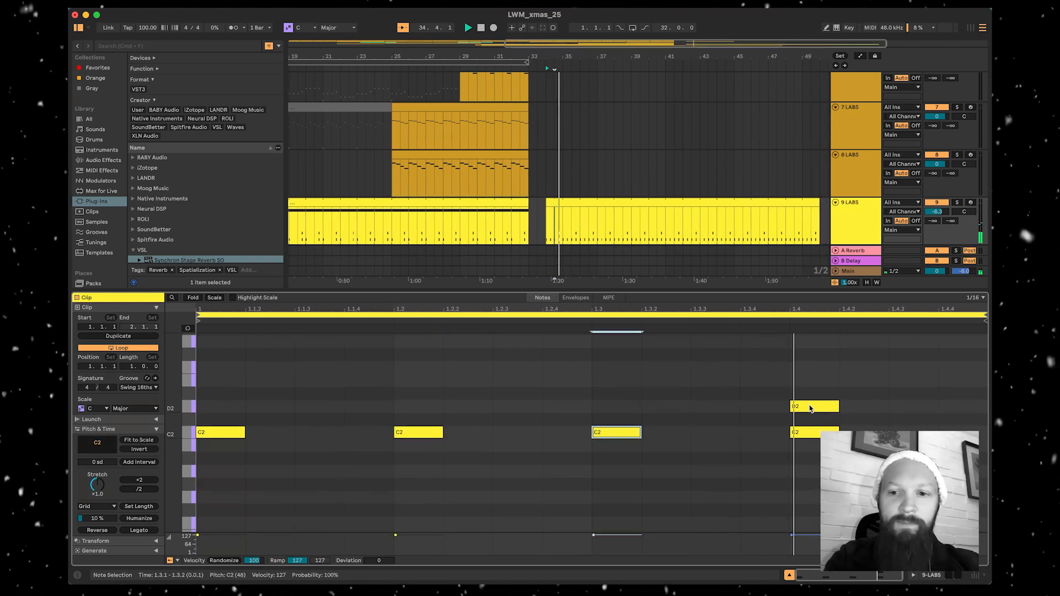
pyautogui.press('super+alt+l')
pyautogui.press('space')
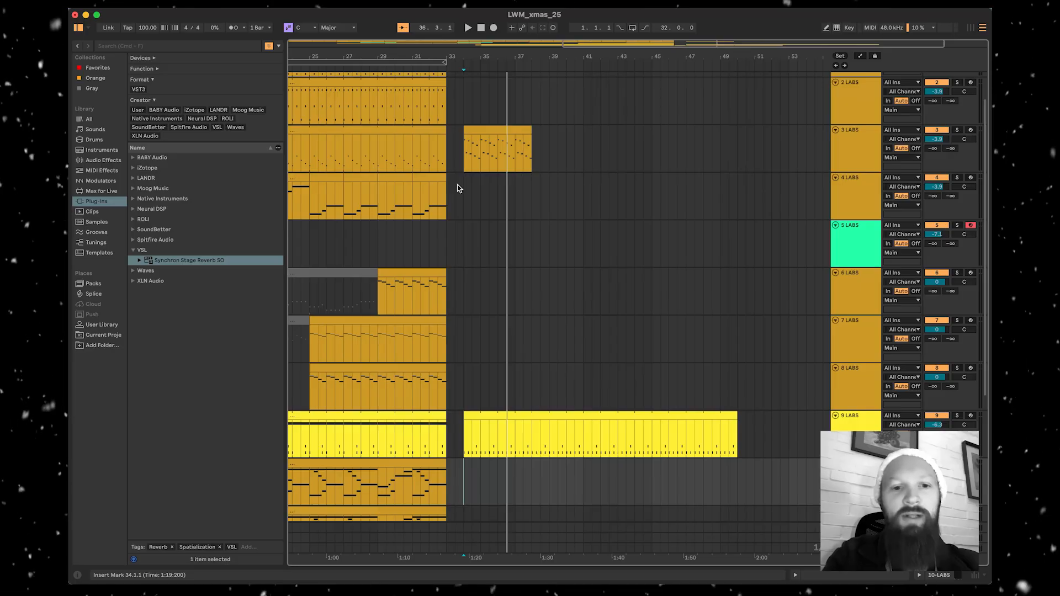
# - Create a one-bar clip on track 4 at bar 34 with a long bass note on C1, and audition it
pyautogui.doubleClick(467, 195)
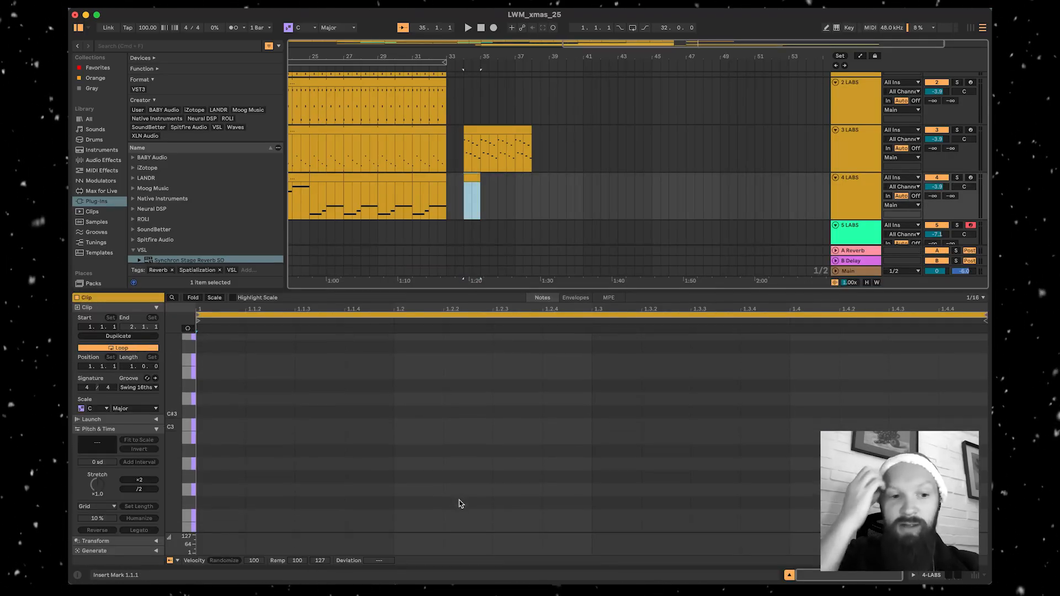
pyautogui.scroll(1, 374, 393)
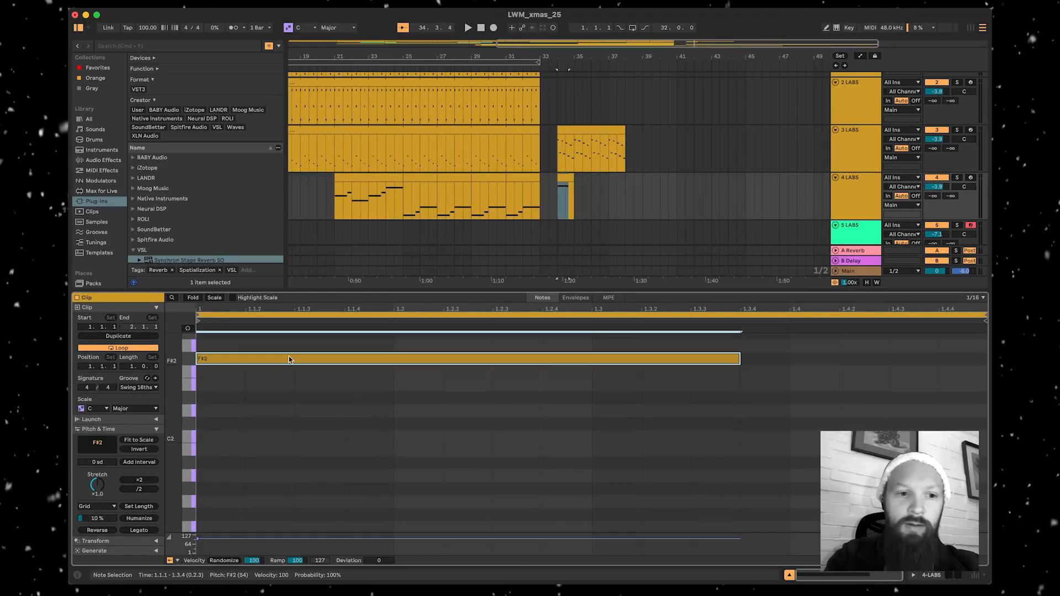
pyautogui.moveTo(289, 360); pyautogui.dragTo(290, 437)
pyautogui.press('space')
pyautogui.scroll(-3, 607, 426)
pyautogui.moveTo(560, 346); pyautogui.dragTo(558, 502)
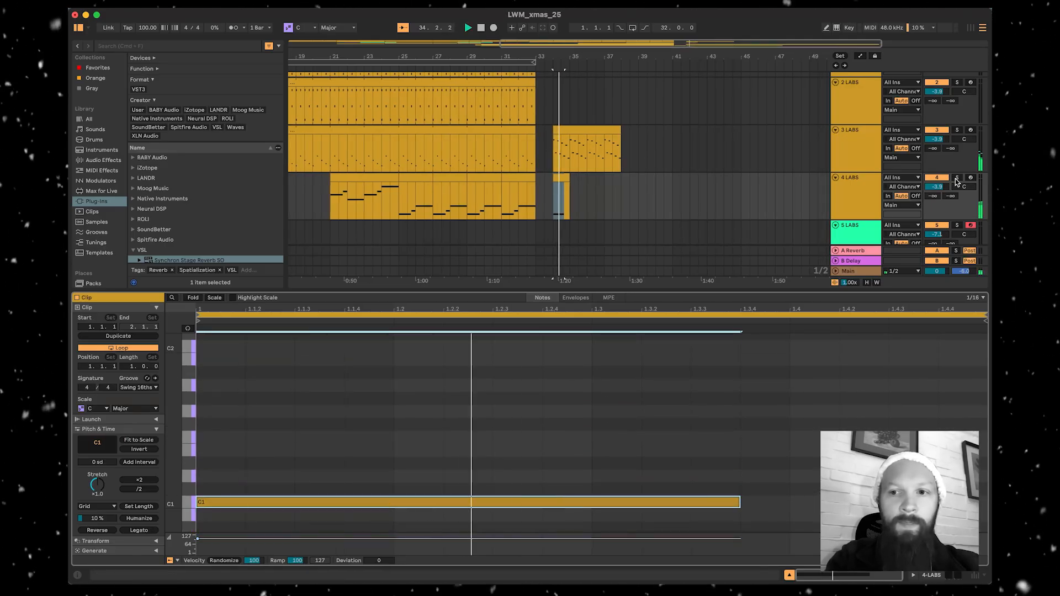
# - Lengthen track 4's C1 note to the full bar and set the clip's loop length to 4 bars
pyautogui.press('space')
pyautogui.moveTo(739, 502); pyautogui.dragTo(940, 502)
pyautogui.click(131, 367)
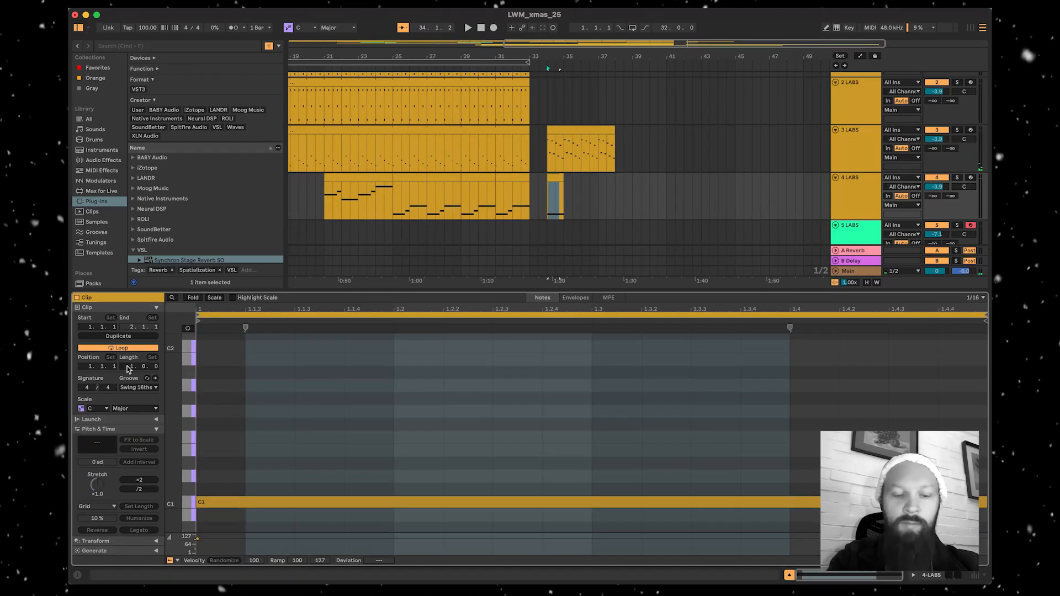
pyautogui.write('4')
pyautogui.press('Return')
# - Copy track 4's bar-long note into the following three bars as D1, E1 and G1 while the section plays
pyautogui.click(388, 503)
pyautogui.moveTo(338, 504); pyautogui.dragTo(526, 481)
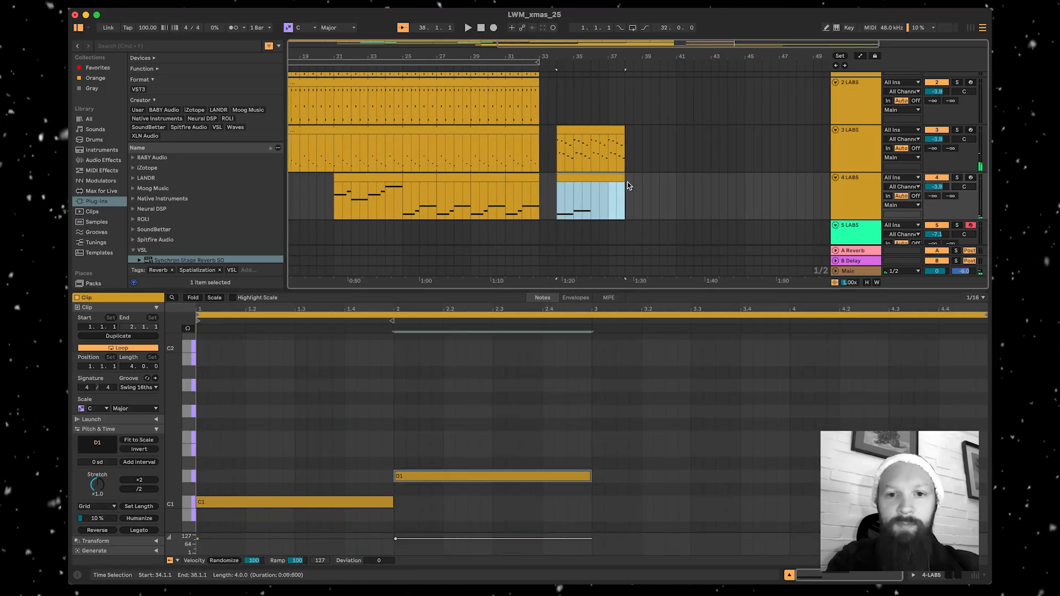
pyautogui.press('space')
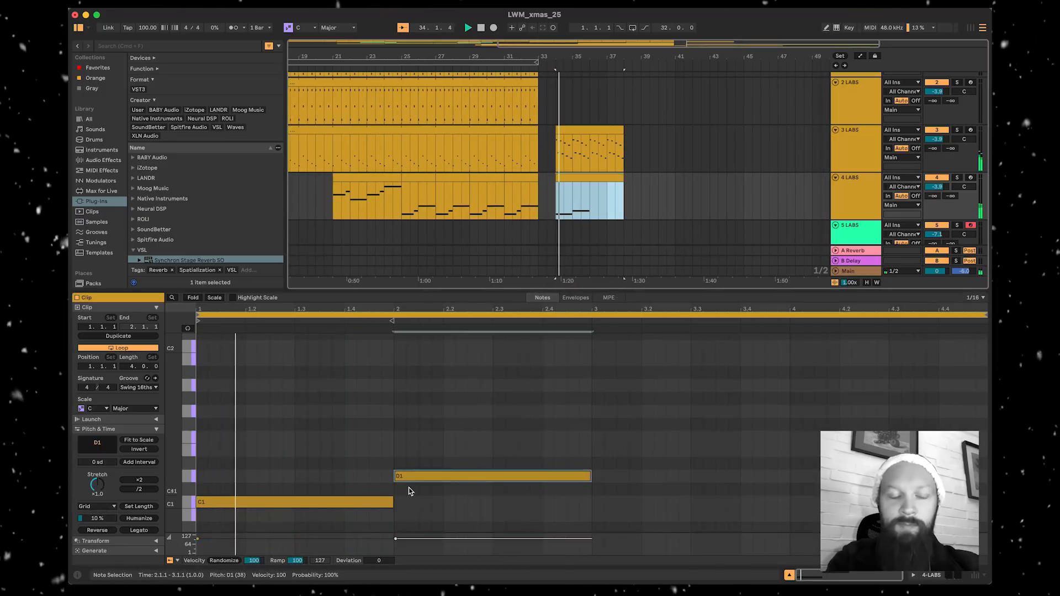
pyautogui.scroll(-1, 402, 489)
pyautogui.click(425, 461)
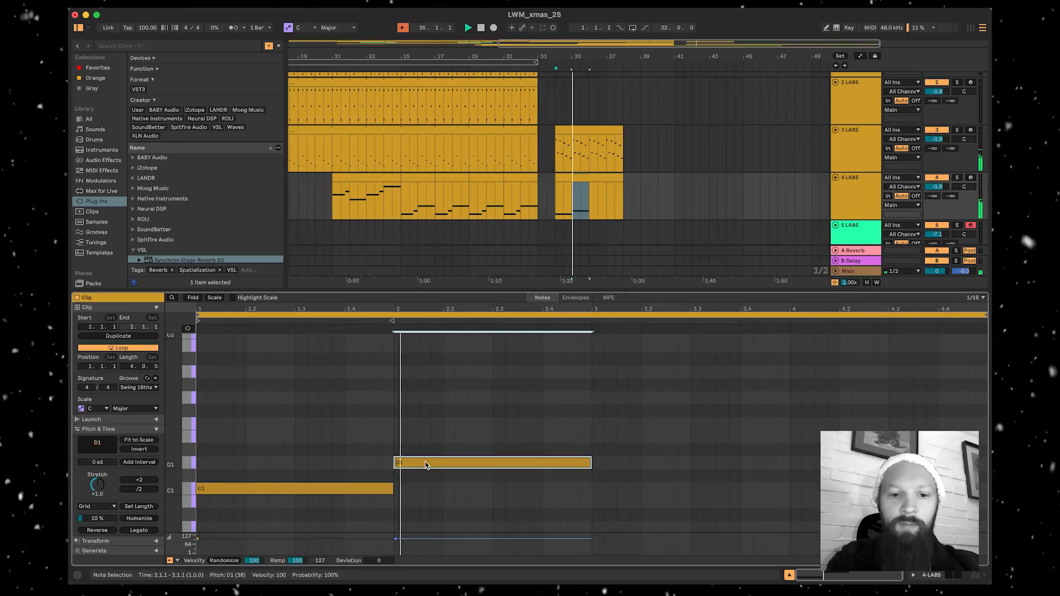
pyautogui.moveTo(425, 461); pyautogui.dragTo(622, 432)
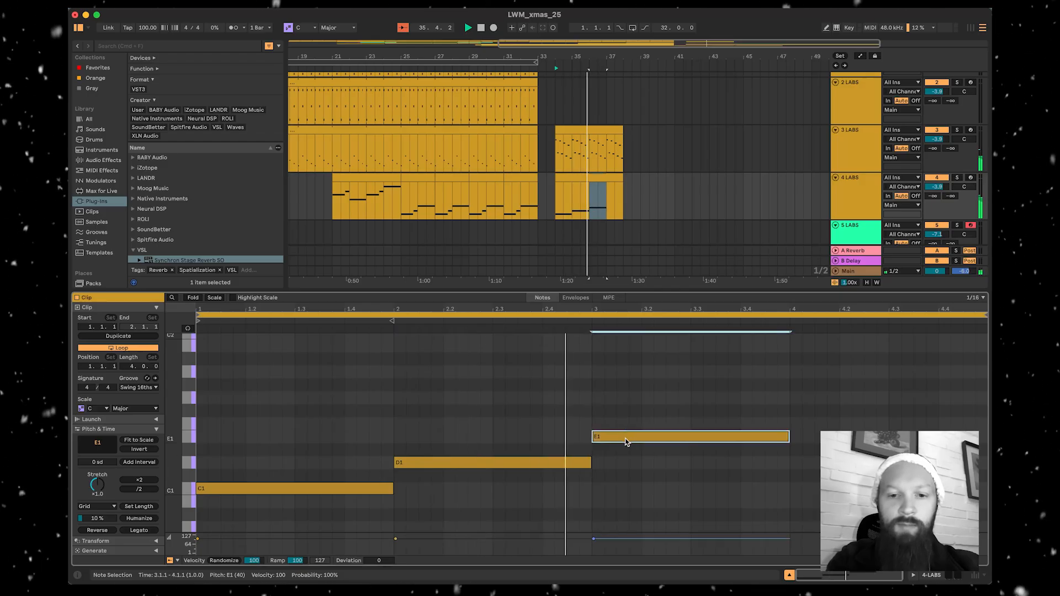
pyautogui.moveTo(625, 441); pyautogui.dragTo(826, 405)
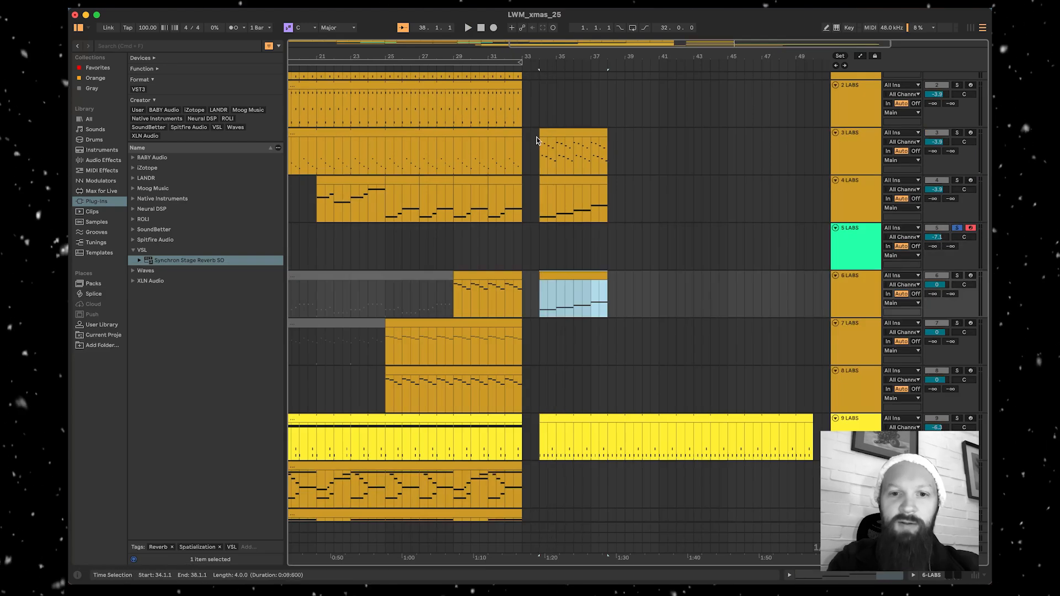
# - Turn the long notes in track 6's four-bar clip into shortened quarter-note repeats on C1, D1, E1 and G1, and play them
pyautogui.press('space')
pyautogui.moveTo(391, 493); pyautogui.dragTo(363, 498)
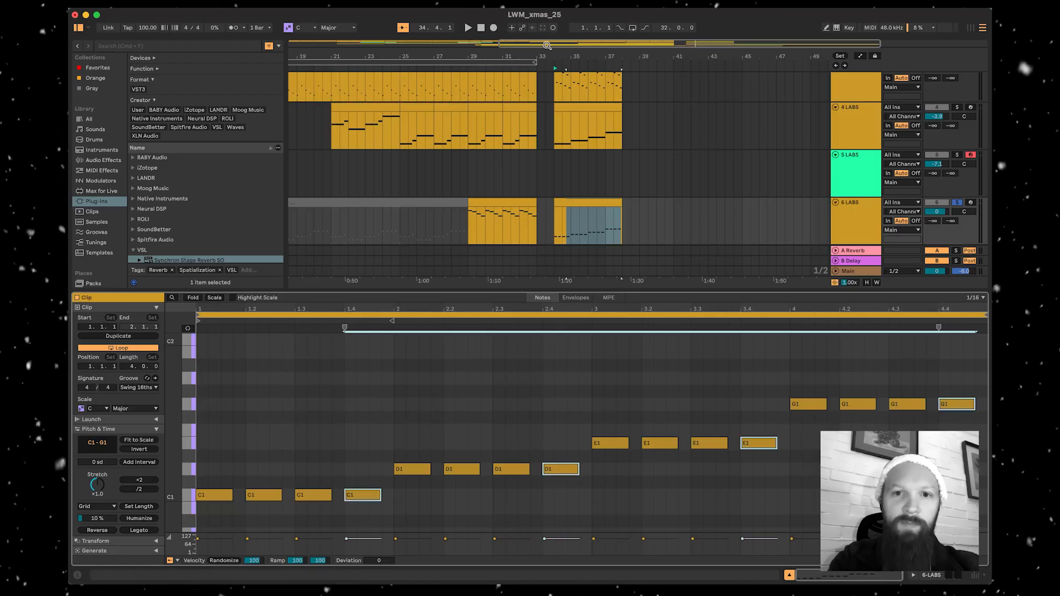
pyautogui.press('space')
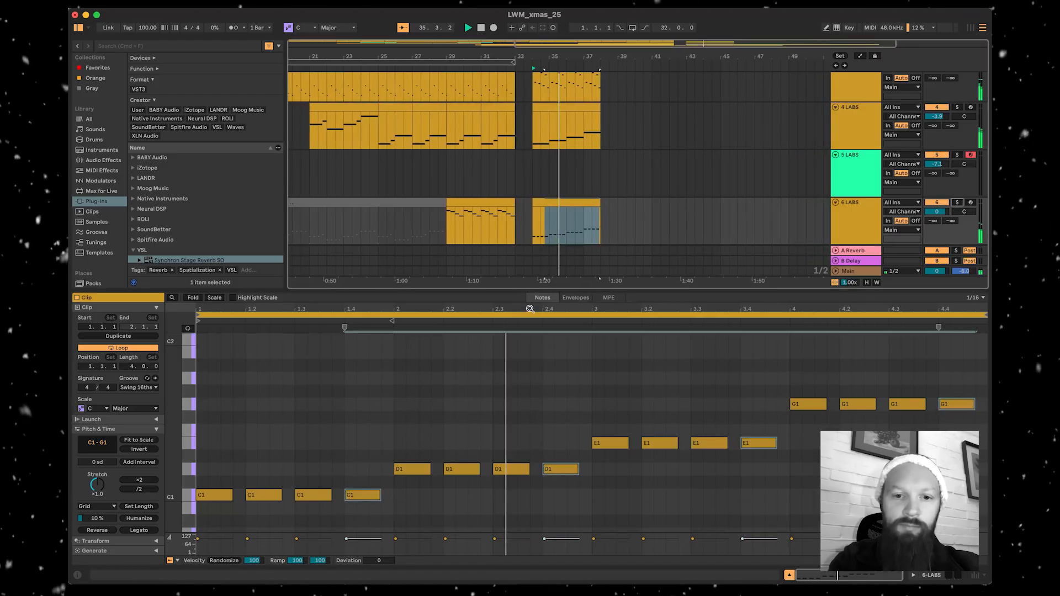
# - Copy all of track 6's notes up an octave to C2 to G2, offset half a beat later, and play the result
pyautogui.press('super+a')
pyautogui.scroll(1, 247, 519)
pyautogui.moveTo(213, 506); pyautogui.dragTo(235, 359)
pyautogui.scroll(2, 235, 359)
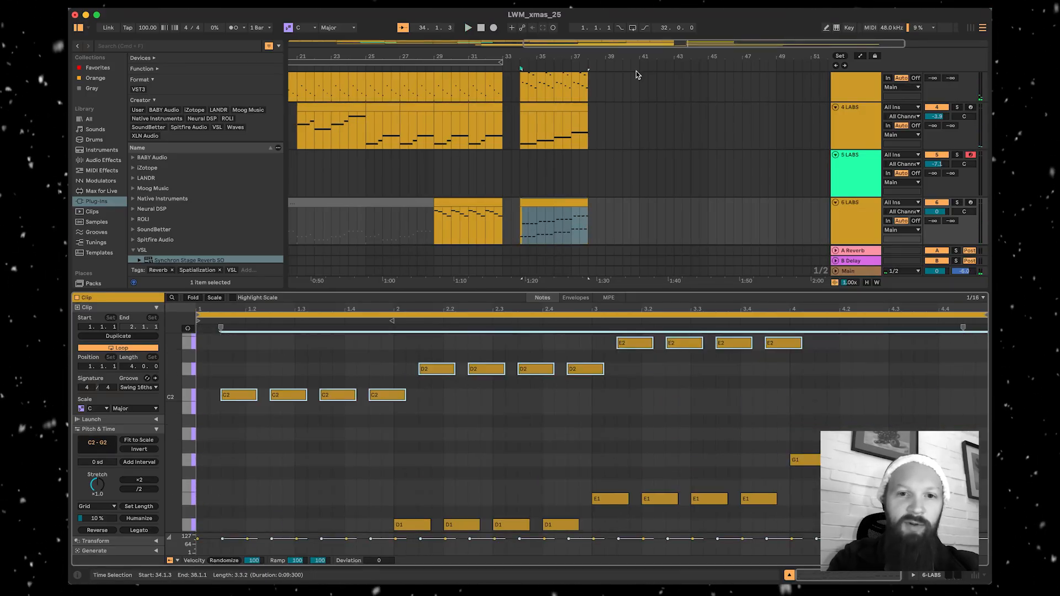
pyautogui.press('space')
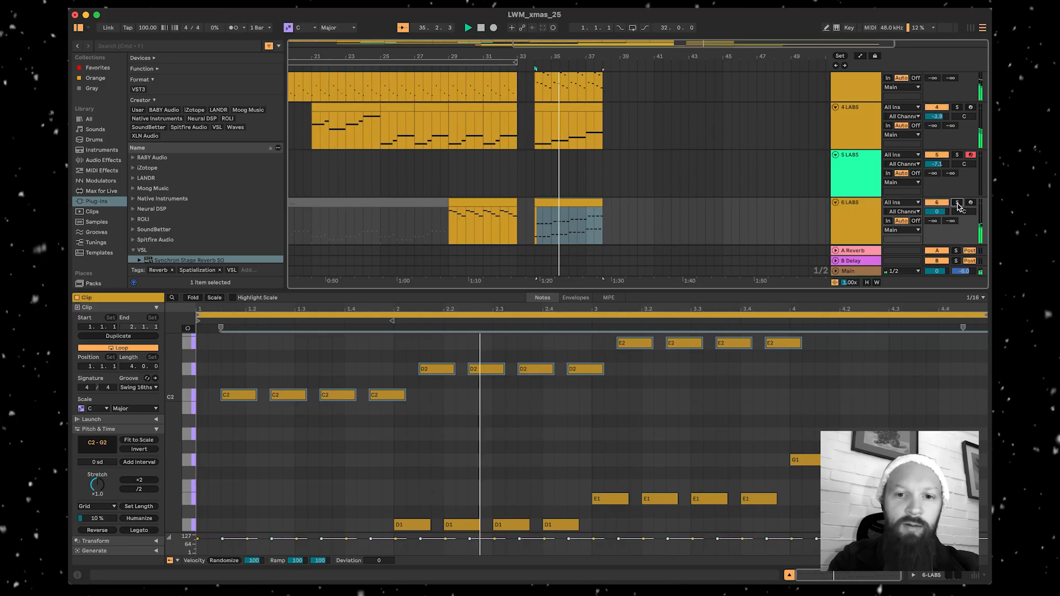
# - Extend the new clips on tracks 4 and 6 to bar 49 and copy track 4's rising line onto track 7 at bar 34
pyautogui.moveTo(751, 127); pyautogui.dragTo(795, 128)
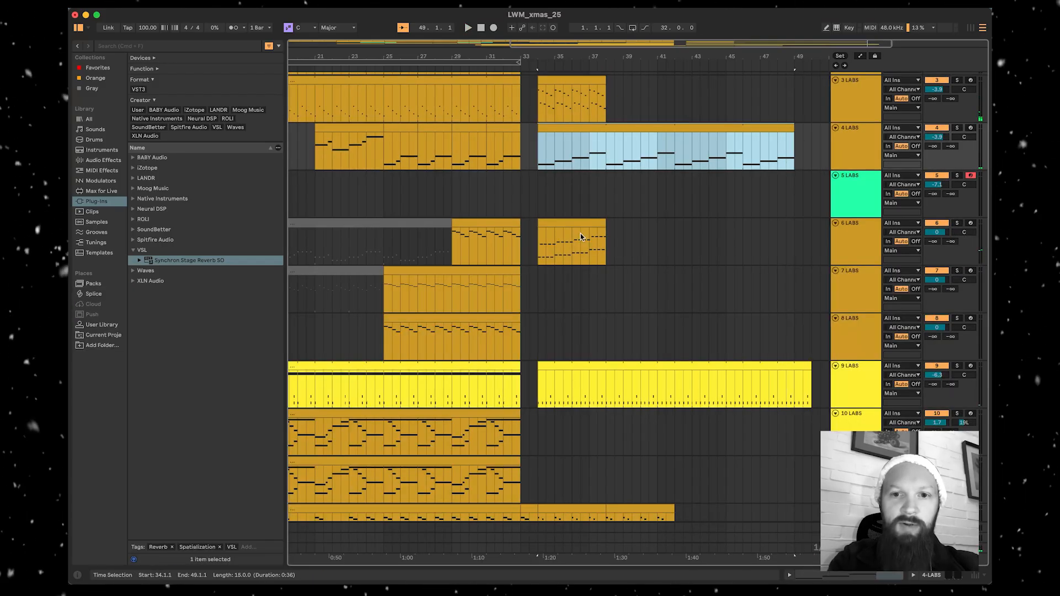
pyautogui.moveTo(605, 223); pyautogui.dragTo(714, 223)
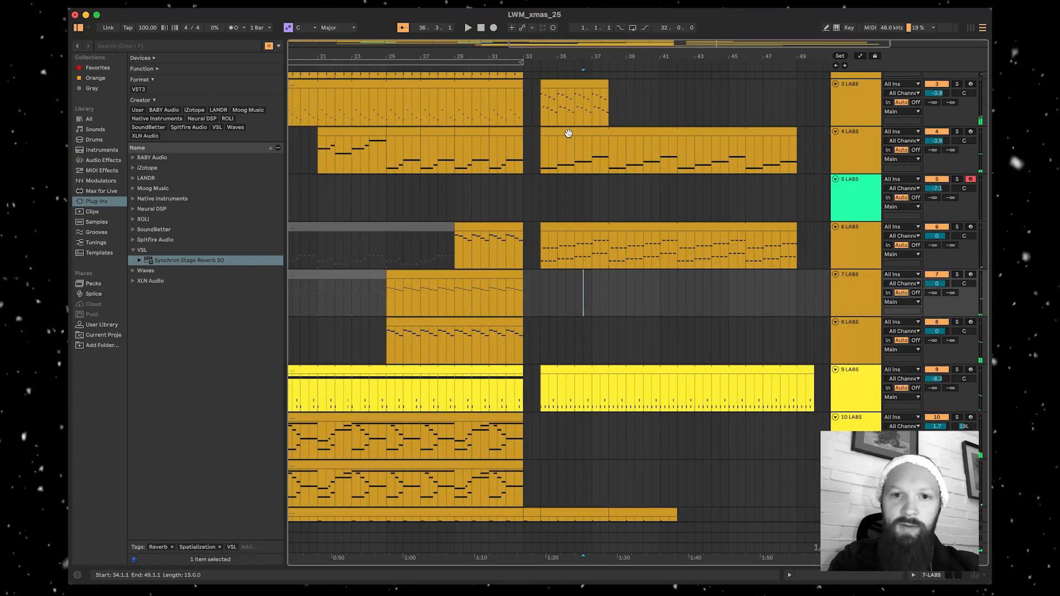
pyautogui.moveTo(567, 132); pyautogui.dragTo(566, 273)
pyautogui.click(538, 66)
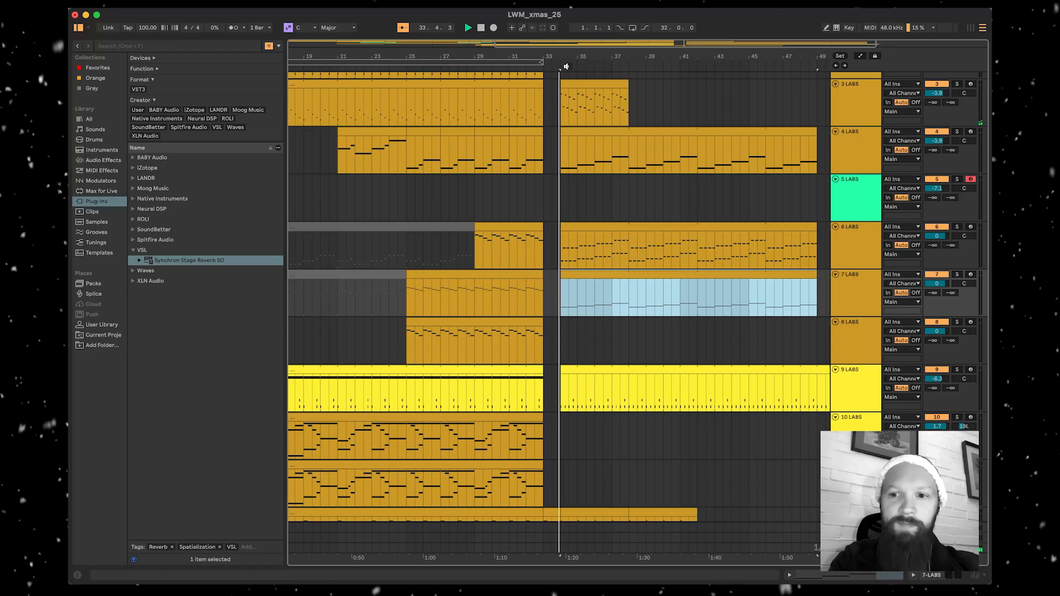
# - Solo track 7 and layer octave copies of its rising line up to C3 to G3, each starting one beat later
pyautogui.click(957, 275)
pyautogui.click(718, 276)
pyautogui.doubleClick(718, 283)
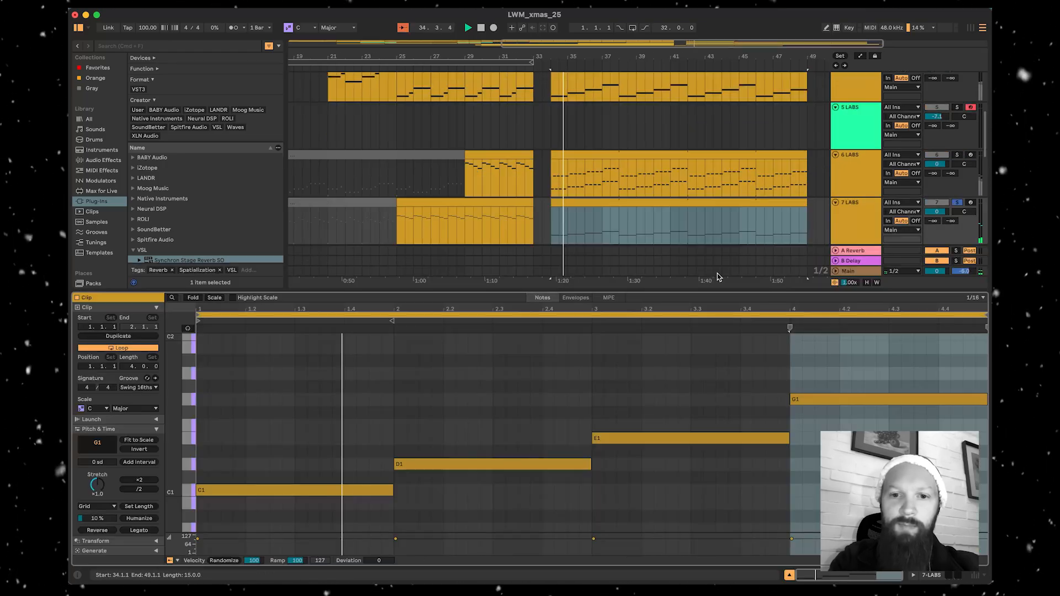
pyautogui.press('super+a')
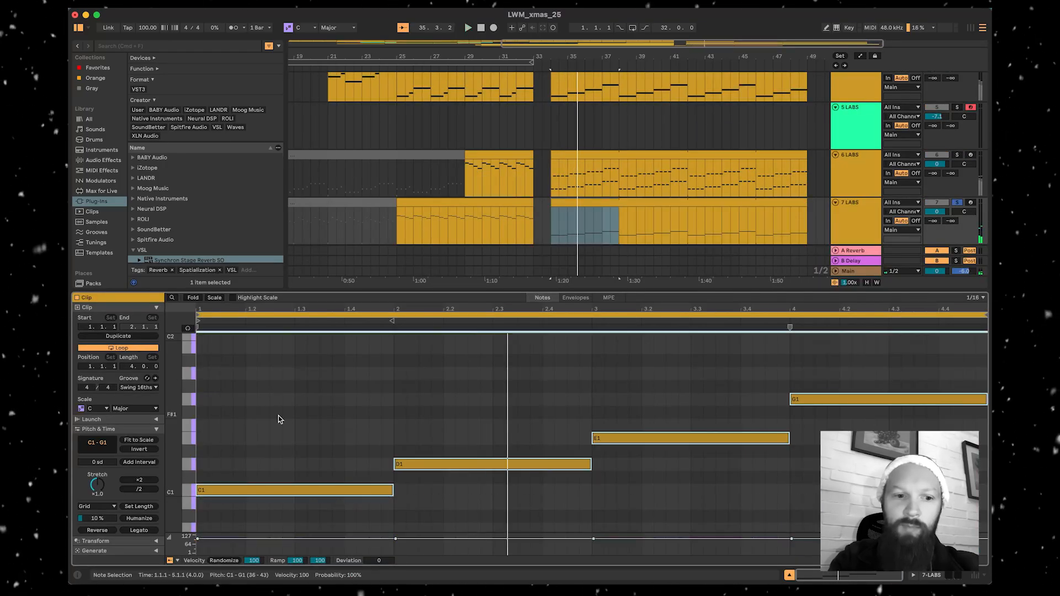
pyautogui.scroll(1, 278, 415)
pyautogui.scroll(-1, 272, 440)
pyautogui.moveTo(214, 504); pyautogui.dragTo(324, 362)
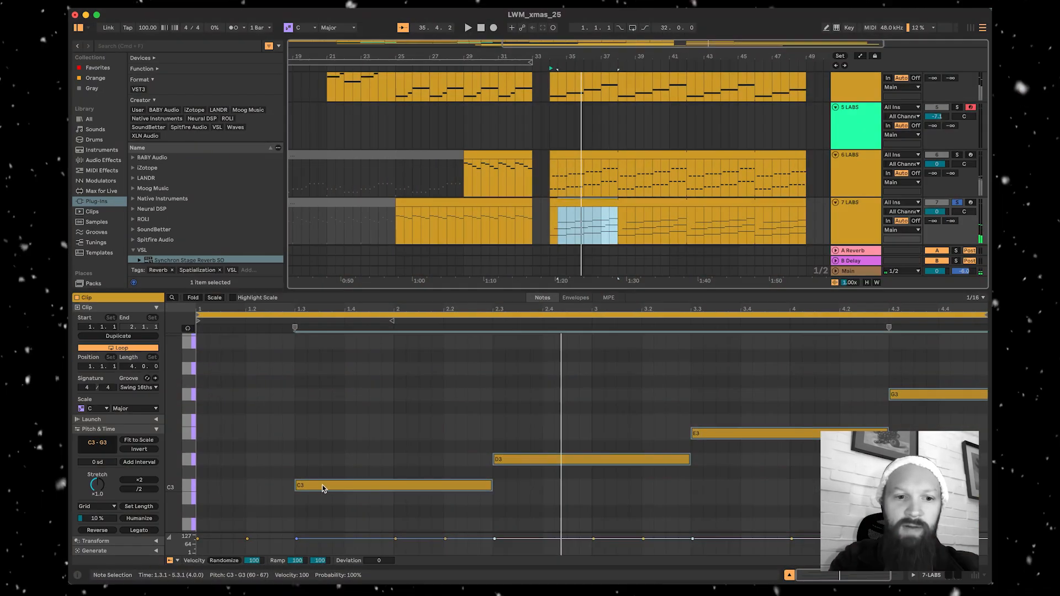
# - Add another octave layer, C4 to G4, one beat later in track 7's clip, audition it and unsolo the track
pyautogui.press('space')
pyautogui.moveTo(324, 487); pyautogui.dragTo(367, 377)
pyautogui.press('space')
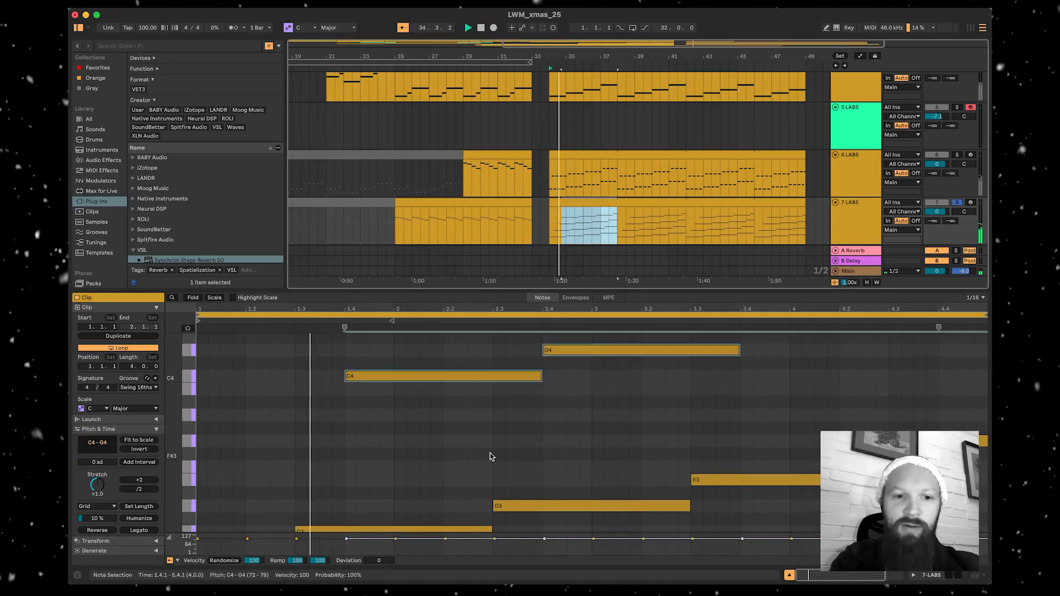
pyautogui.scroll(1, 490, 454)
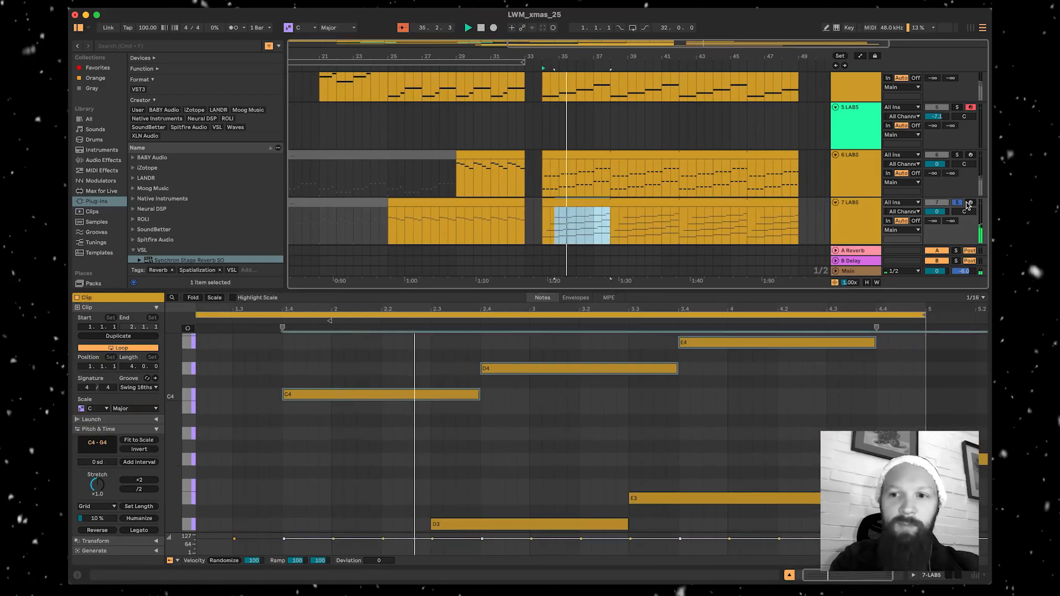
pyautogui.scroll(3, 752, 362)
pyautogui.hscroll(3, 752, 362)
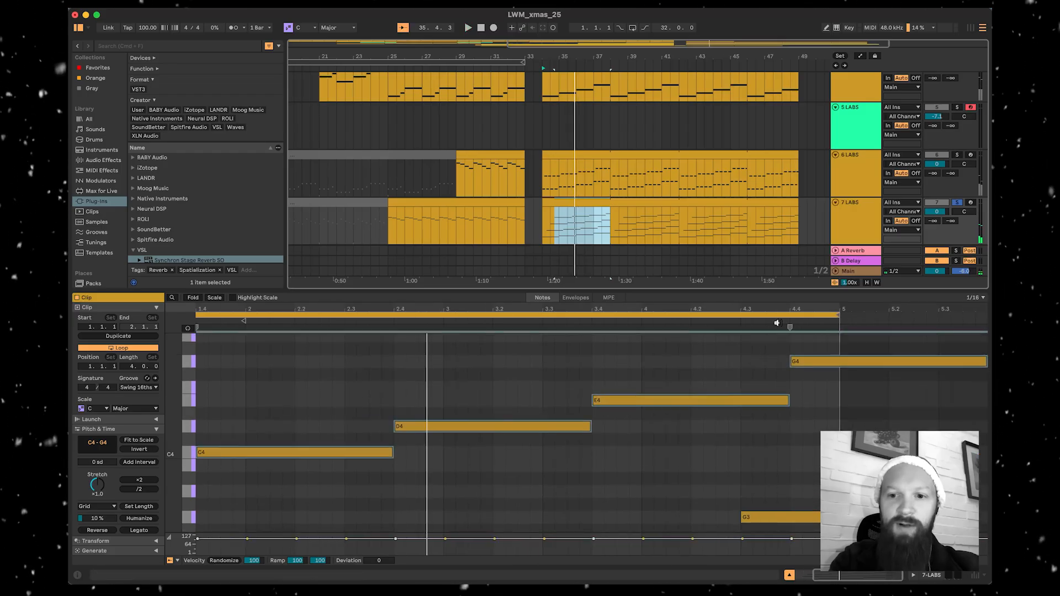
pyautogui.click(957, 203)
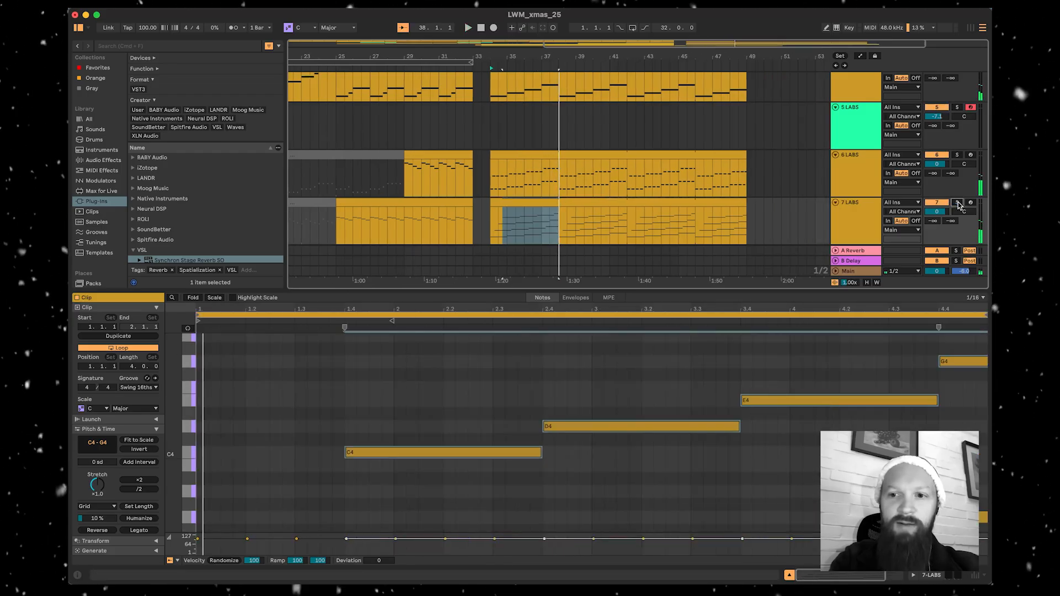
# - Extend track 3's pattern to bar 50 and automate its Expression to dip at bar 34 and rise to 100% by bar 50
pyautogui.press('super+alt+l')
pyautogui.click(611, 170)
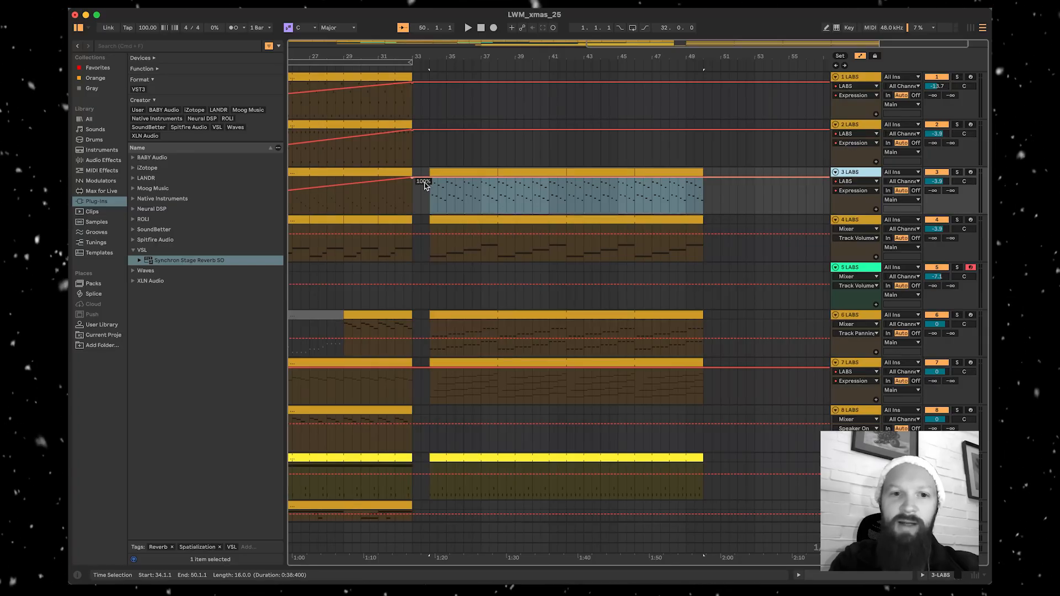
pyautogui.click(428, 181)
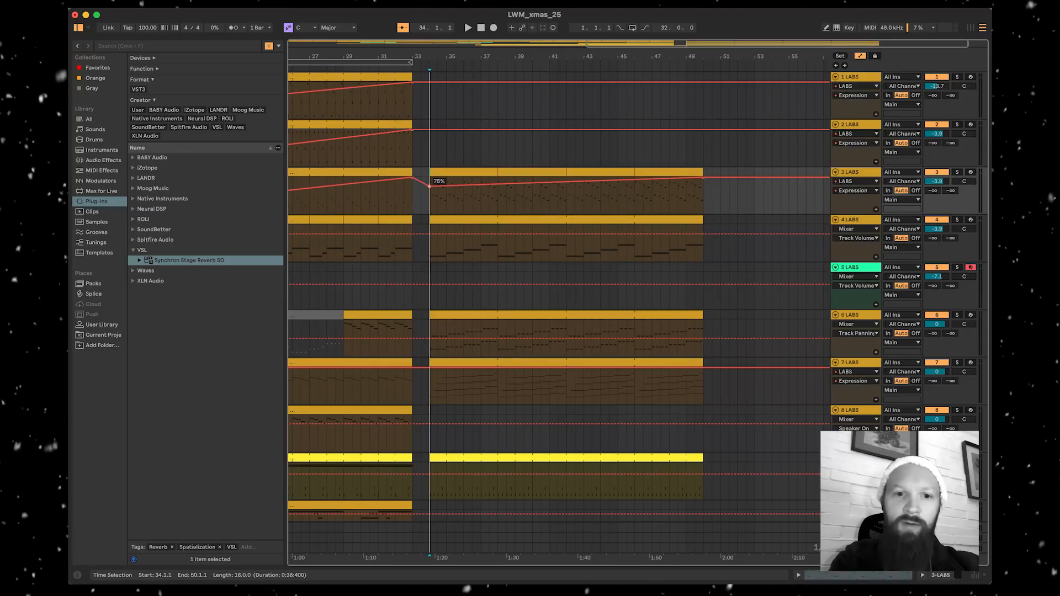
pyautogui.hscroll(-2, 430, 99)
pyautogui.press('space')
pyautogui.press('a')
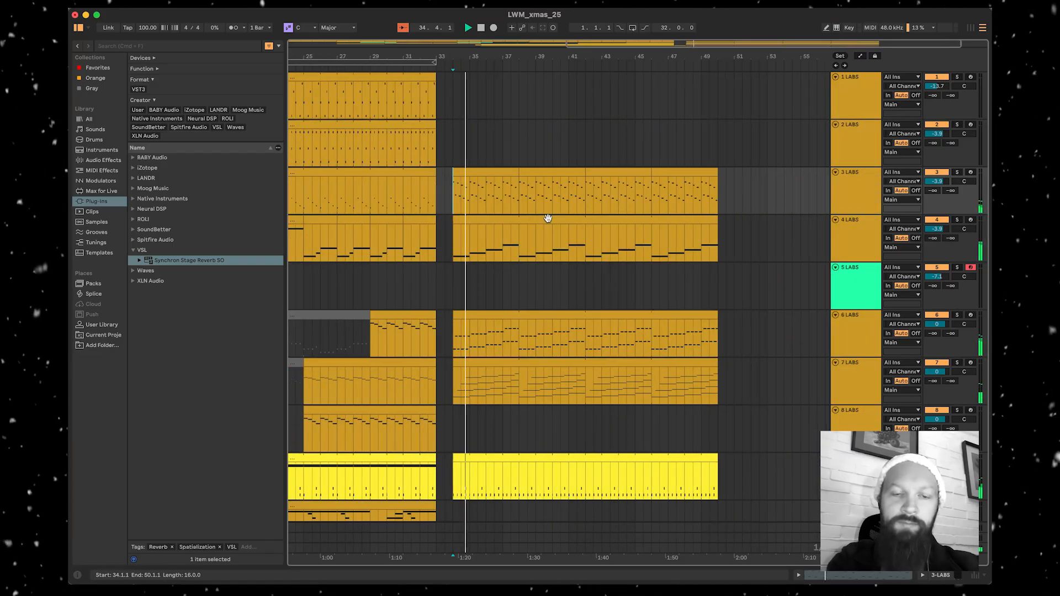
# - Copy track 5's three-bar clip to bar 32 and track 1's 16-bar pattern to bar 38
pyautogui.hscroll(-5, 548, 218)
pyautogui.scroll(-3, 547, 217)
pyautogui.moveTo(598, 266); pyautogui.dragTo(660, 264)
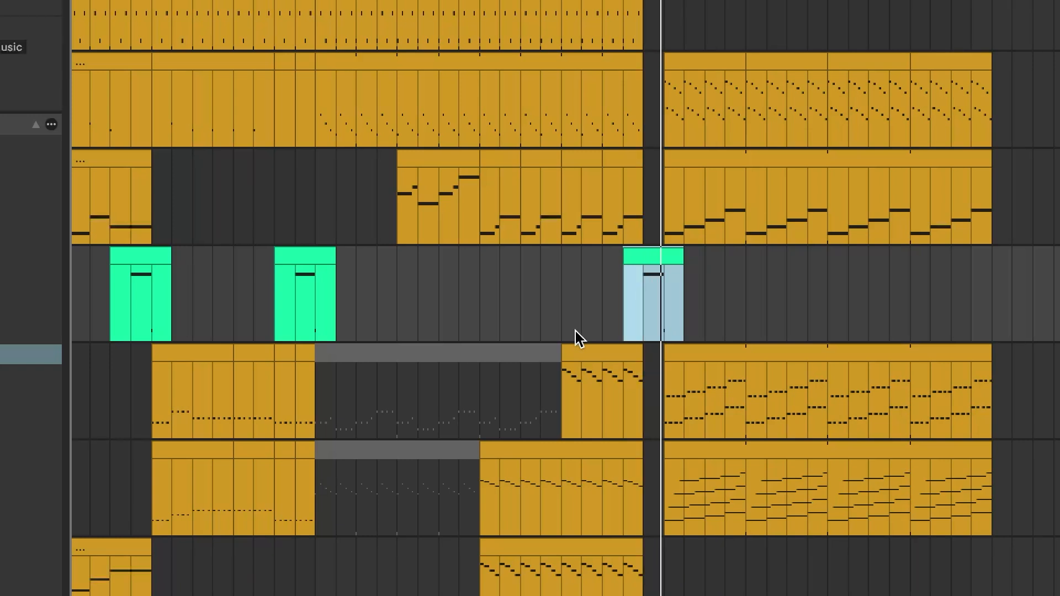
pyautogui.scroll(3, 575, 331)
pyautogui.moveTo(575, 94); pyautogui.dragTo(718, 93)
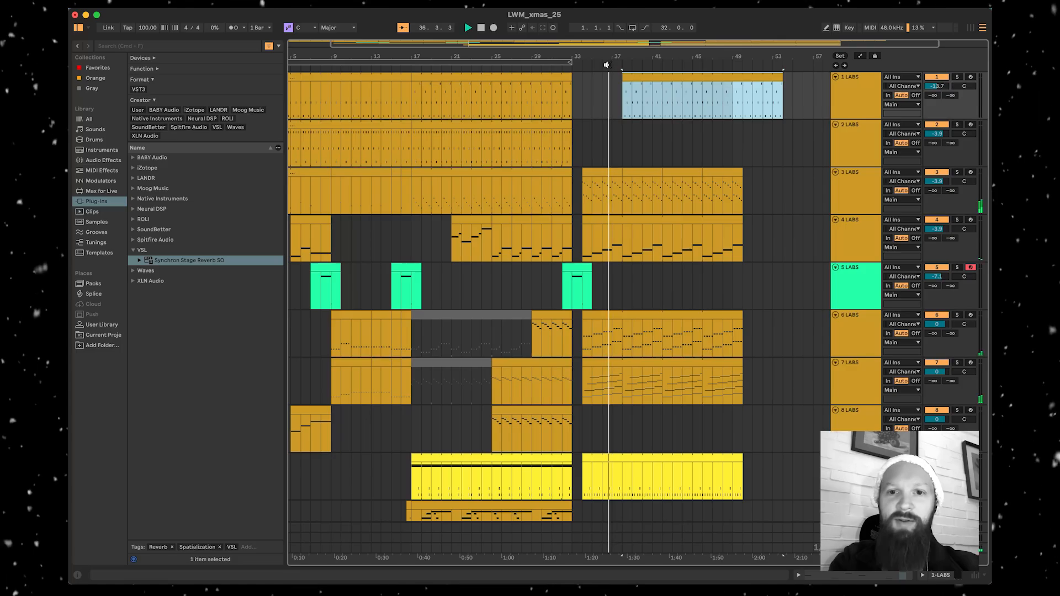
# - Place track 2's pattern from bar 42 to bar 50 and drop its Expression automation at bar 42 so it ramps back up
pyautogui.hscroll(2, 626, 188)
pyautogui.click(579, 133)
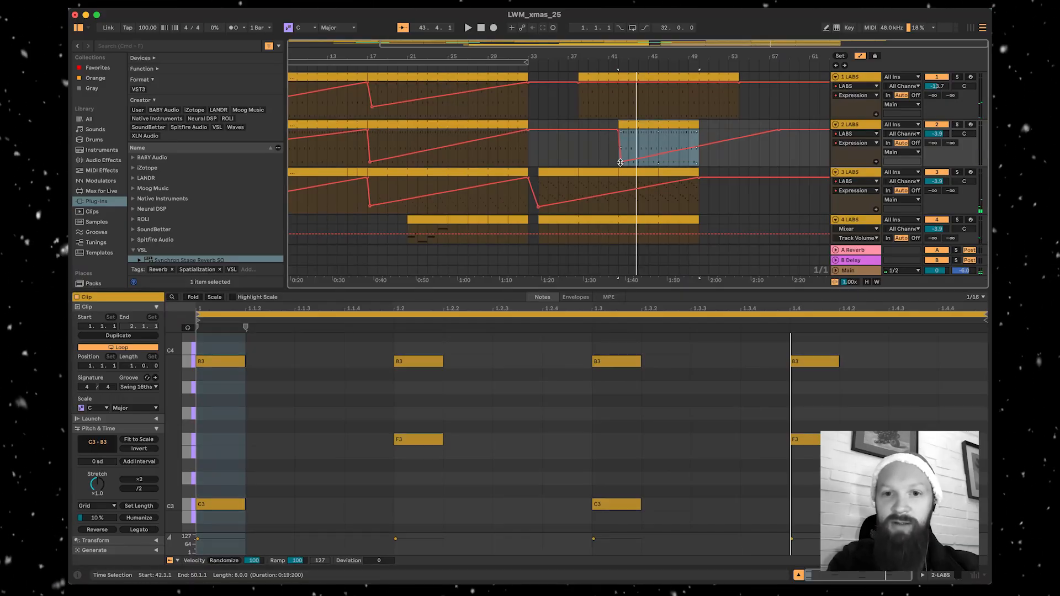
pyautogui.click(620, 163)
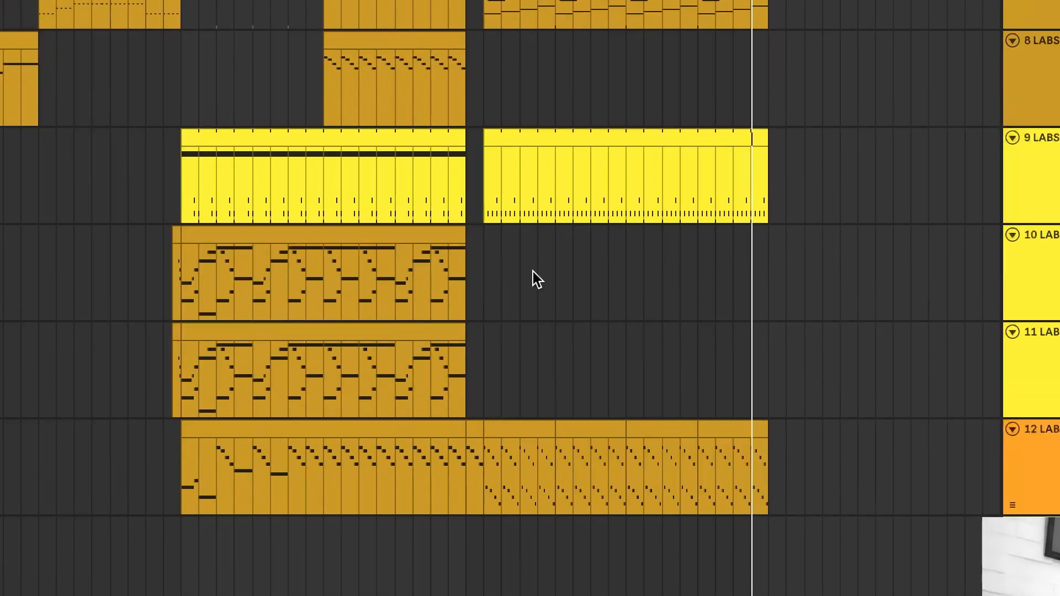
# - Create a one-bar clip at bar 34 on track 11, audition it, and extend the clip to bar 46
pyautogui.click(503, 343)
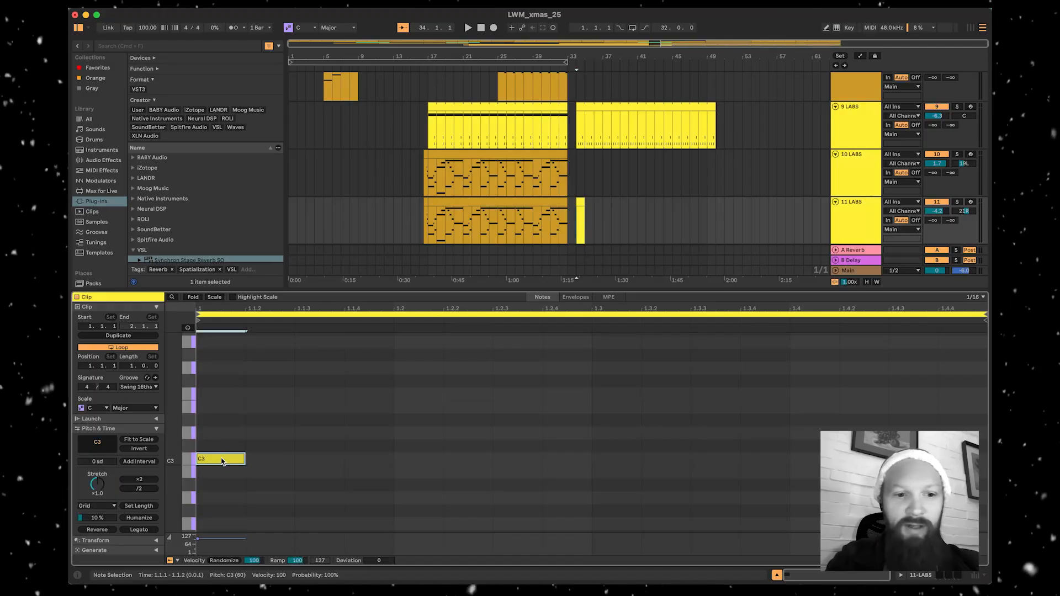
pyautogui.click(583, 209)
pyautogui.click(571, 67)
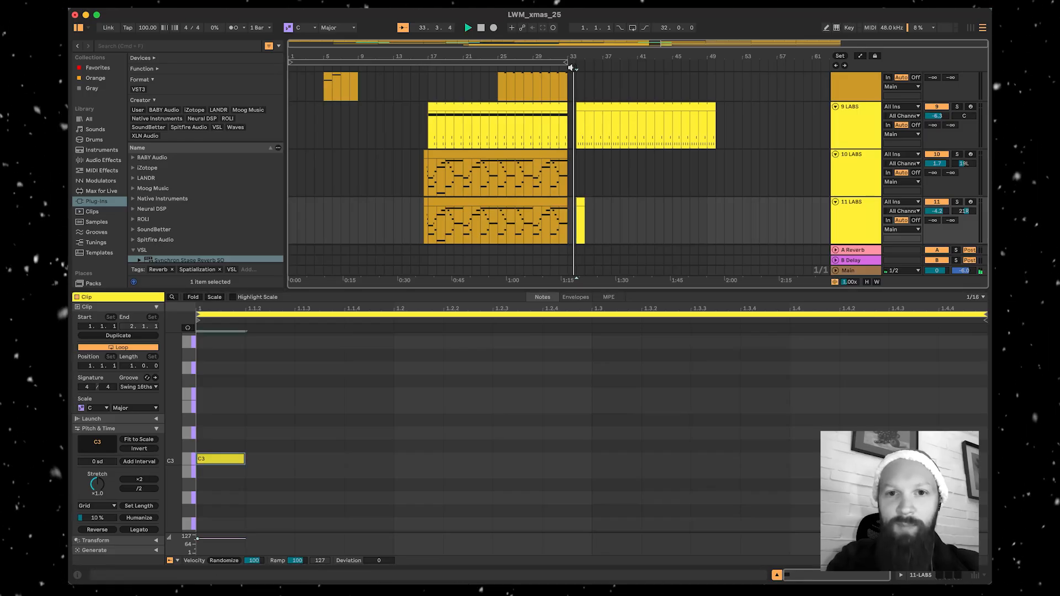
pyautogui.doubleClick(652, 290)
pyautogui.moveTo(581, 312); pyautogui.dragTo(678, 313)
# - Solo track 12 and set the arrangement loop to bar 34 of track 11's new clip
pyautogui.click(872, 234)
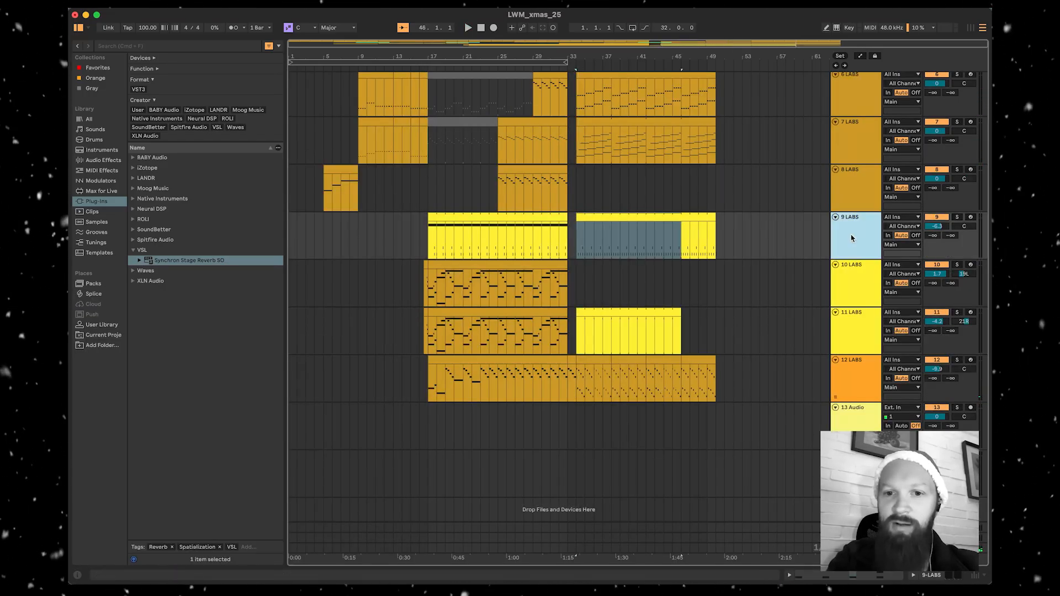
pyautogui.scroll(3, 872, 235)
pyautogui.click(957, 396)
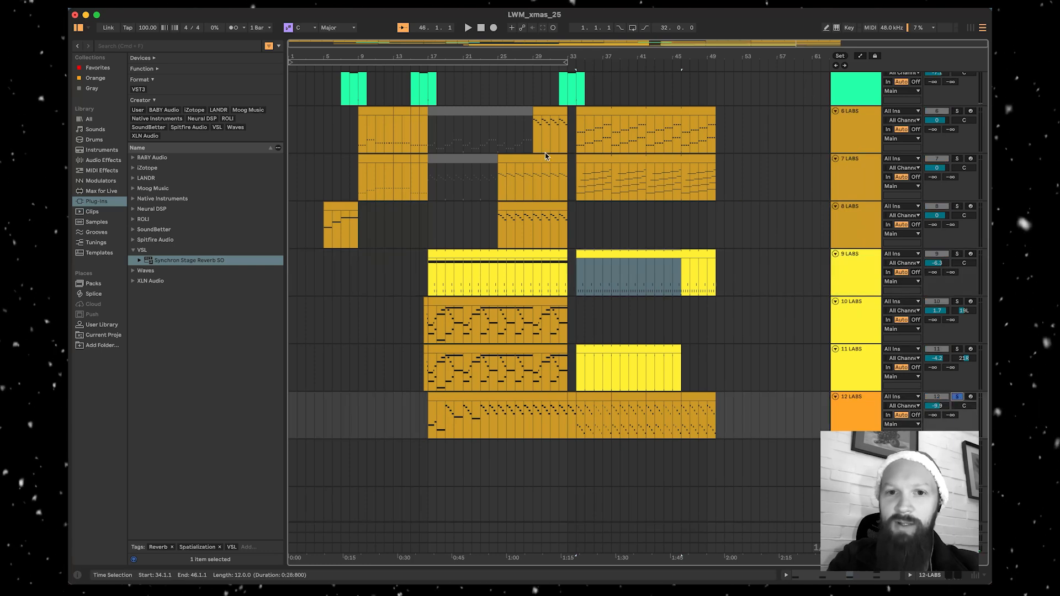
pyautogui.press('space')
pyautogui.moveTo(577, 380)
pyautogui.mouseDown()
pyautogui.moveTo(607, 380)
pyautogui.moveTo(584, 367)
pyautogui.mouseUp()
pyautogui.rightClick(584, 367)
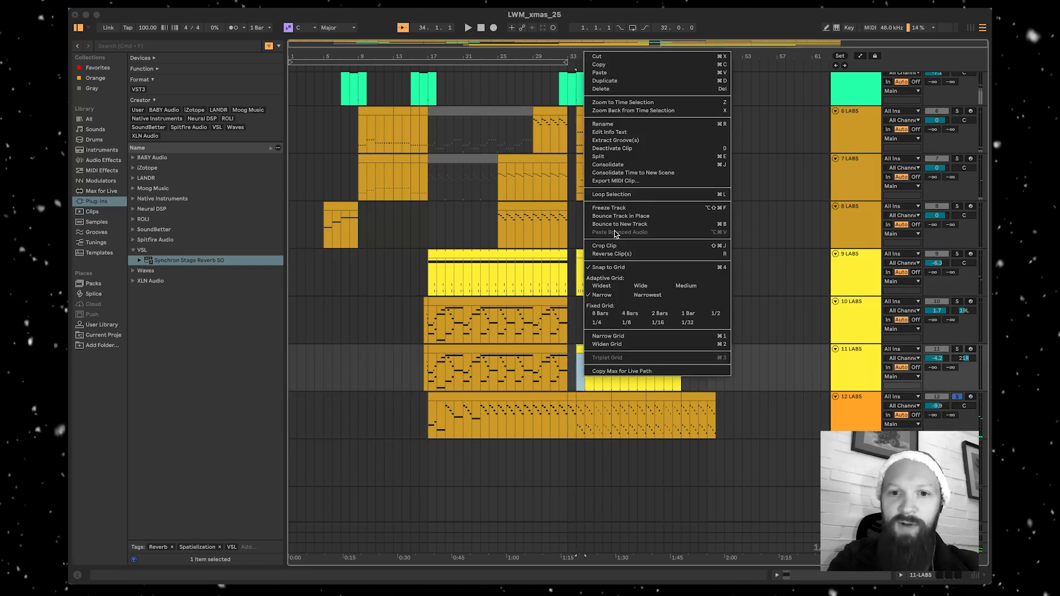
pyautogui.click(617, 198)
pyautogui.rightClick(580, 363)
pyautogui.click(612, 190)
# - Solo track 11 and place a two-beat A3 note at the start of its clip, auditioning it against track 12
pyautogui.doubleClick(596, 349)
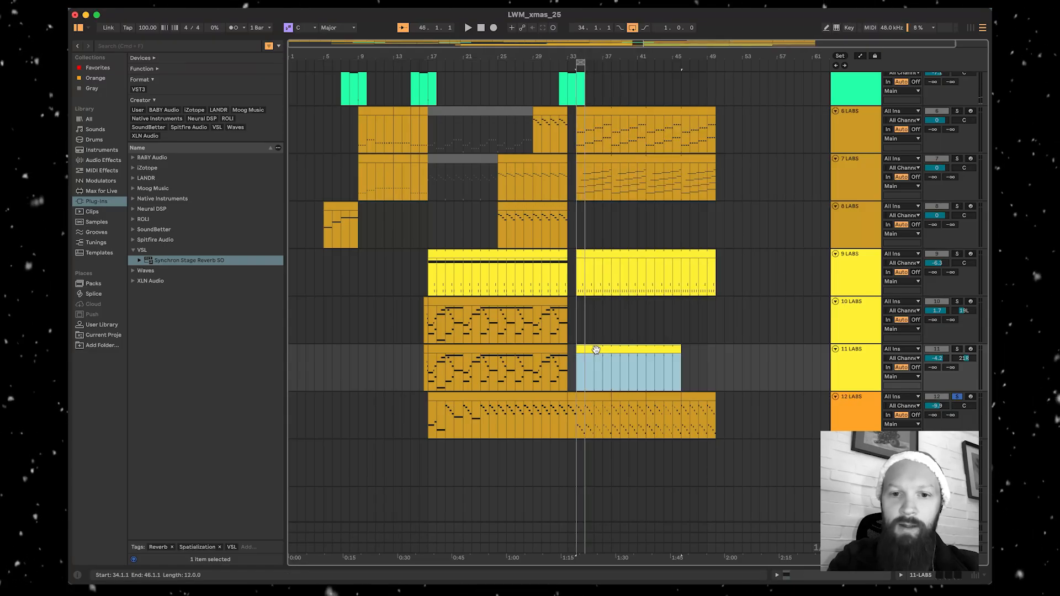
pyautogui.press('space')
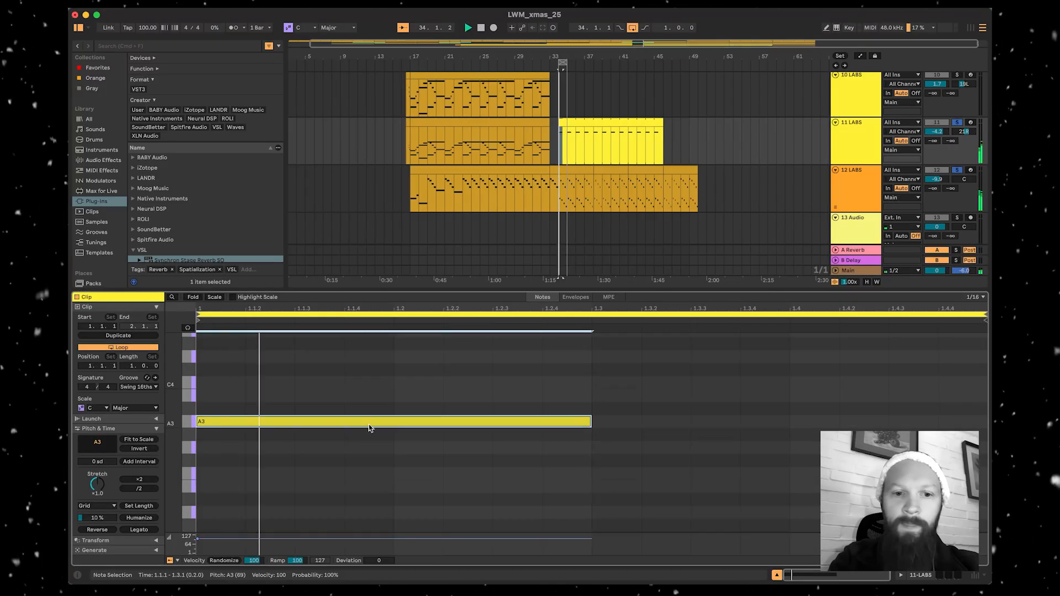
pyautogui.press('space')
pyautogui.scroll(2, 323, 424)
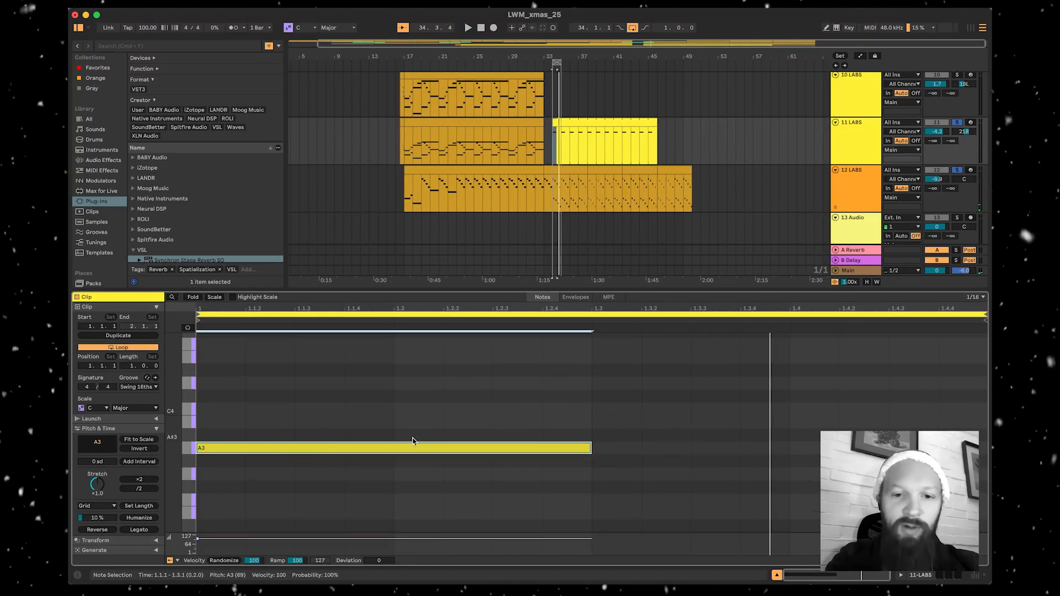
pyautogui.press('space')
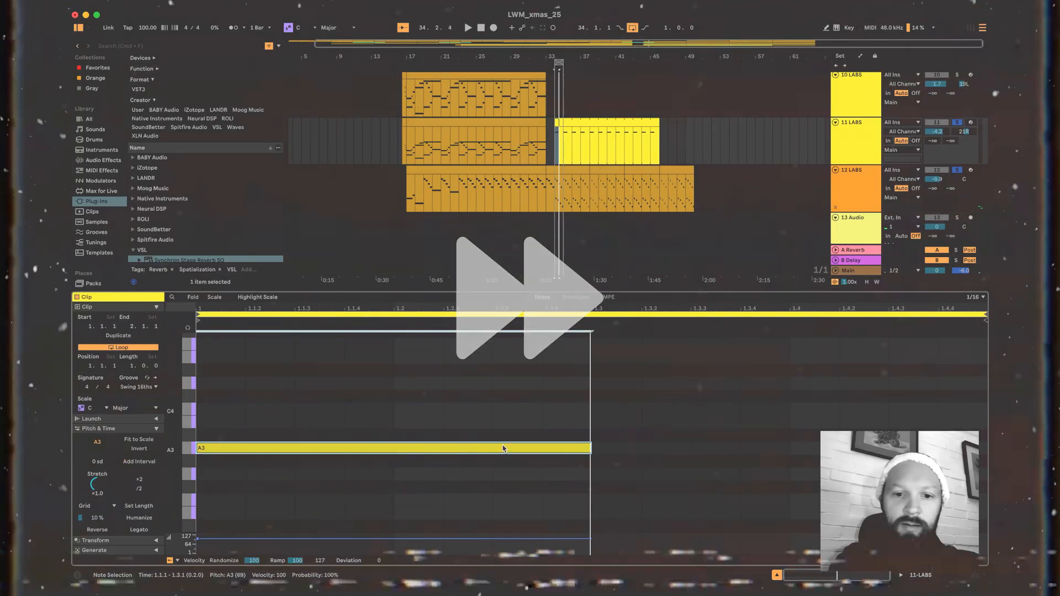
# - Continue track 11's line over four bars with consecutive two-beat notes G3, D3, E3, D3, C3, B2 and A2
pyautogui.moveTo(307, 450); pyautogui.dragTo(701, 475)
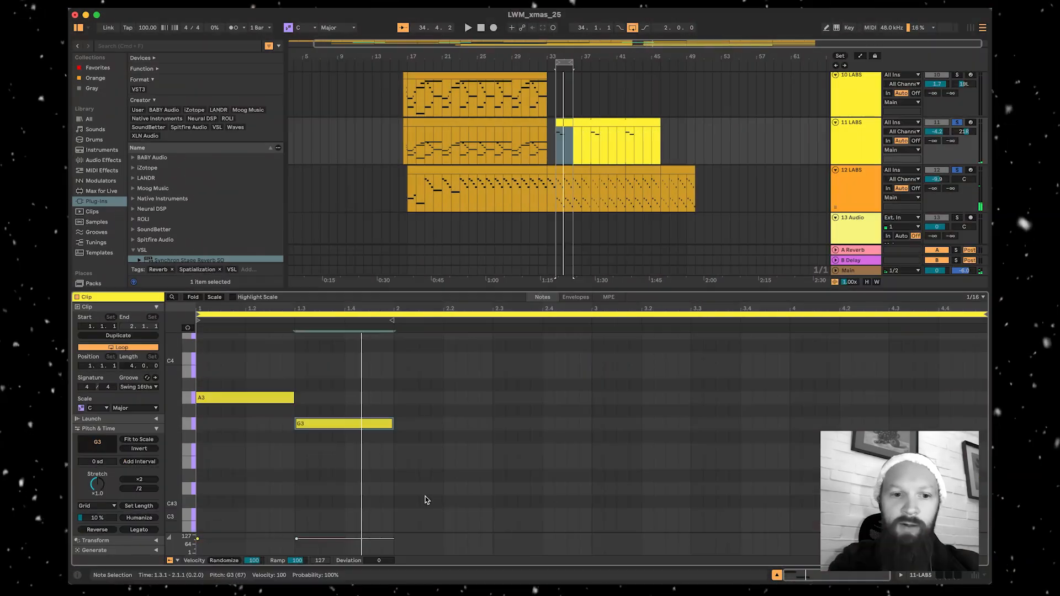
pyautogui.moveTo(425, 500); pyautogui.dragTo(251, 378)
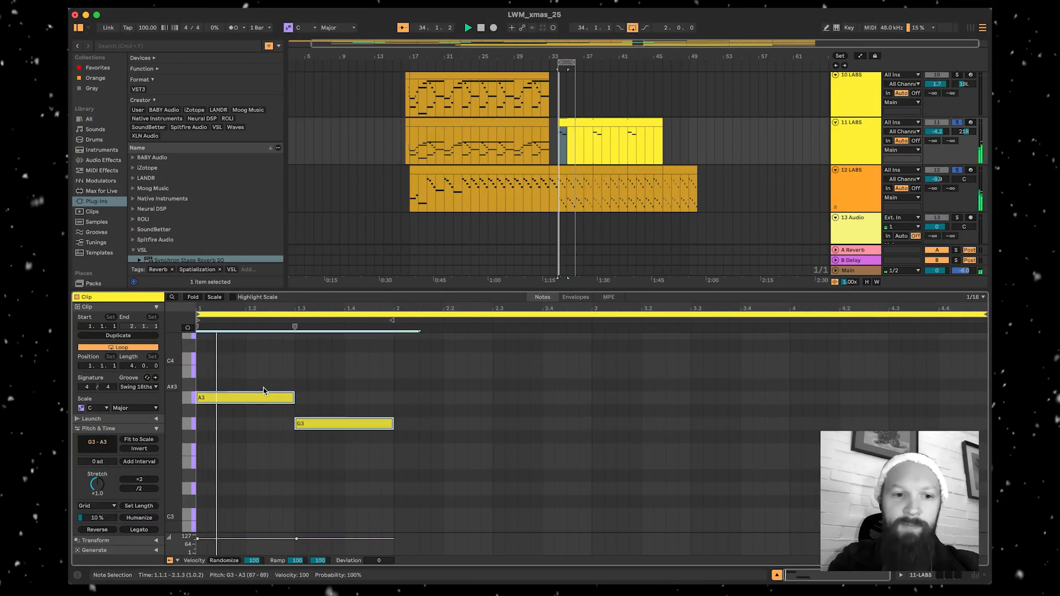
pyautogui.moveTo(329, 423); pyautogui.dragTo(423, 489)
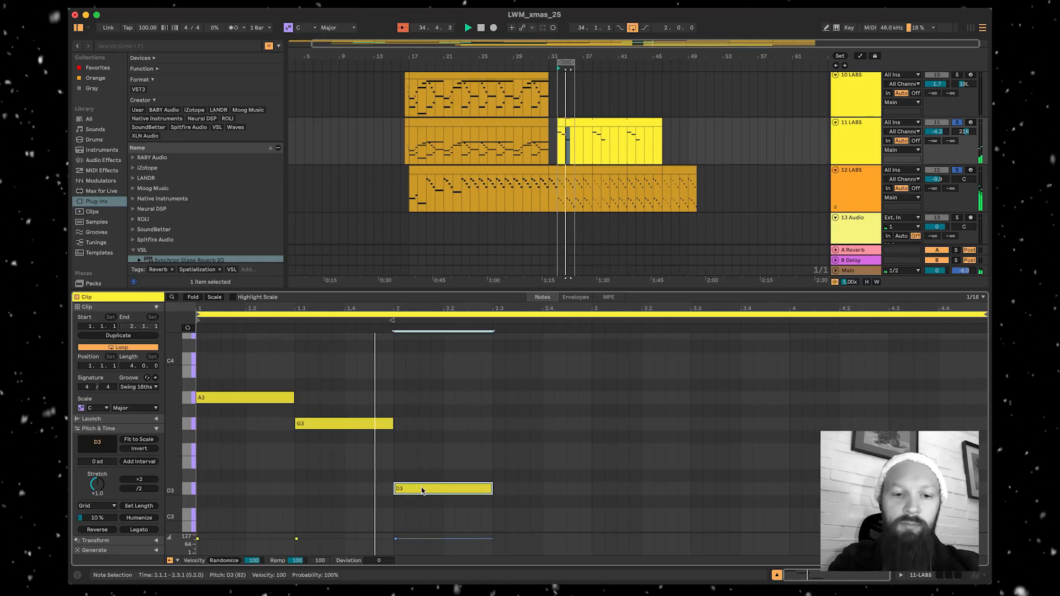
pyautogui.moveTo(423, 490); pyautogui.dragTo(519, 454)
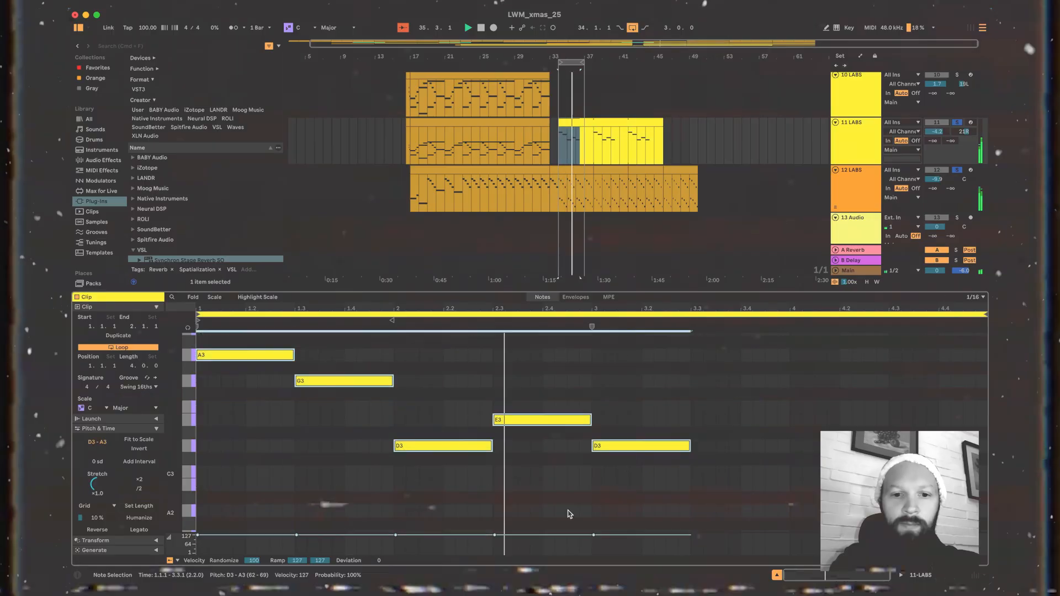
pyautogui.moveTo(634, 433); pyautogui.dragTo(734, 458)
pyautogui.moveTo(734, 458); pyautogui.dragTo(834, 470)
pyautogui.click(695, 469)
pyautogui.scroll(-1, 801, 457)
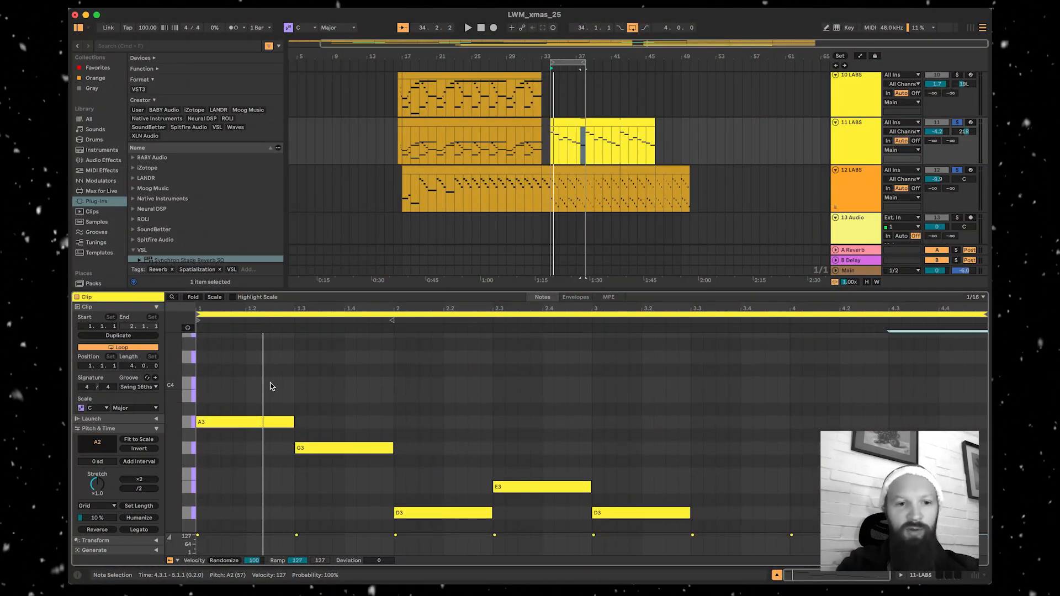
# - Add a second voice of one-and-a-half-beat notes from 1.2.3: C4, A3, G3, F3 and F3, spaced two beats apart
pyautogui.scroll(1, 270, 387)
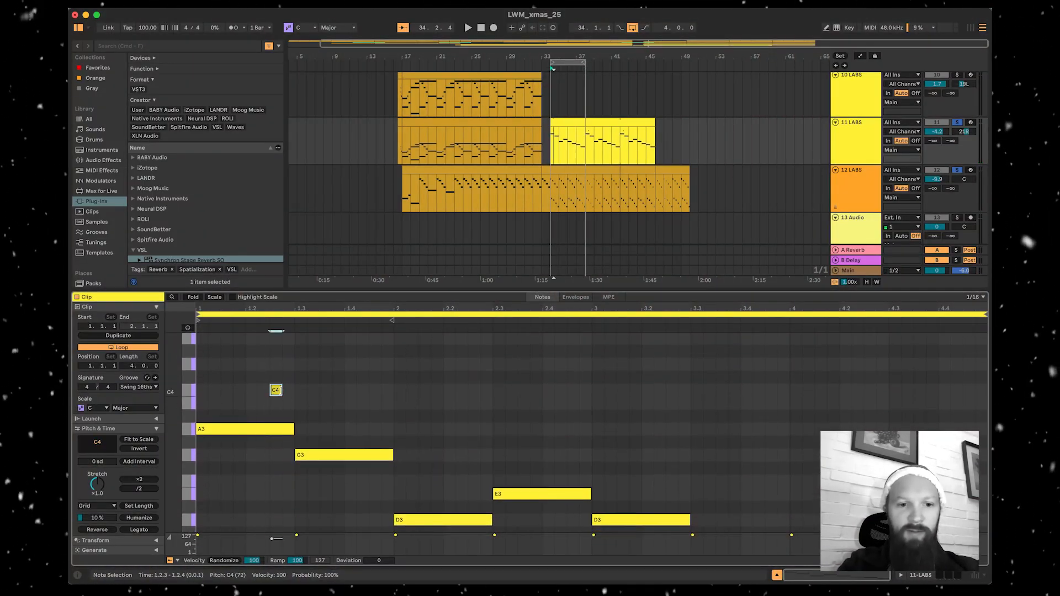
pyautogui.press('space')
pyautogui.moveTo(281, 389); pyautogui.dragTo(345, 391)
pyautogui.moveTo(306, 408); pyautogui.dragTo(402, 447)
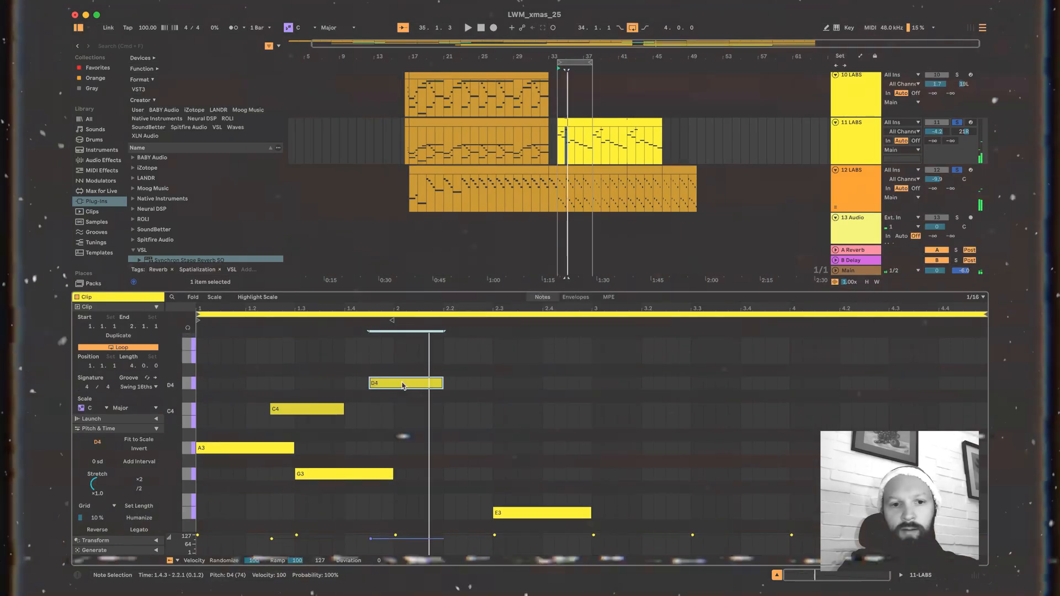
pyautogui.scroll(-3, 402, 409)
pyautogui.moveTo(398, 374); pyautogui.dragTo(494, 401)
pyautogui.scroll(-2, 494, 392)
pyautogui.moveTo(492, 365); pyautogui.dragTo(698, 391)
pyautogui.press('space')
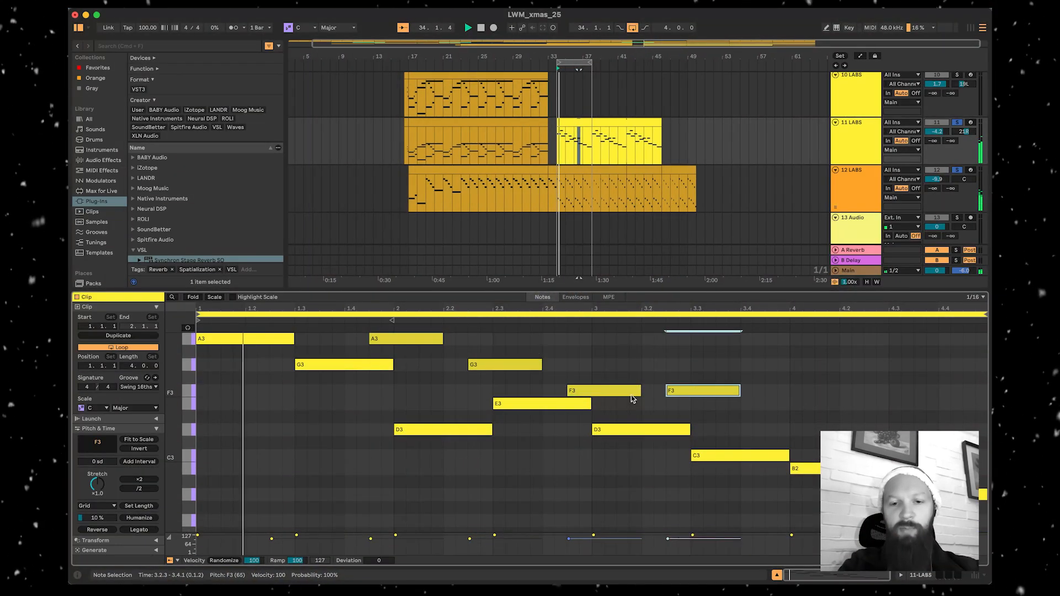
# - Complete the second voice with F3 notes at 3.4.3 and 4.2.3 and a D3 at 4.4.3
pyautogui.moveTo(691, 392); pyautogui.dragTo(799, 395)
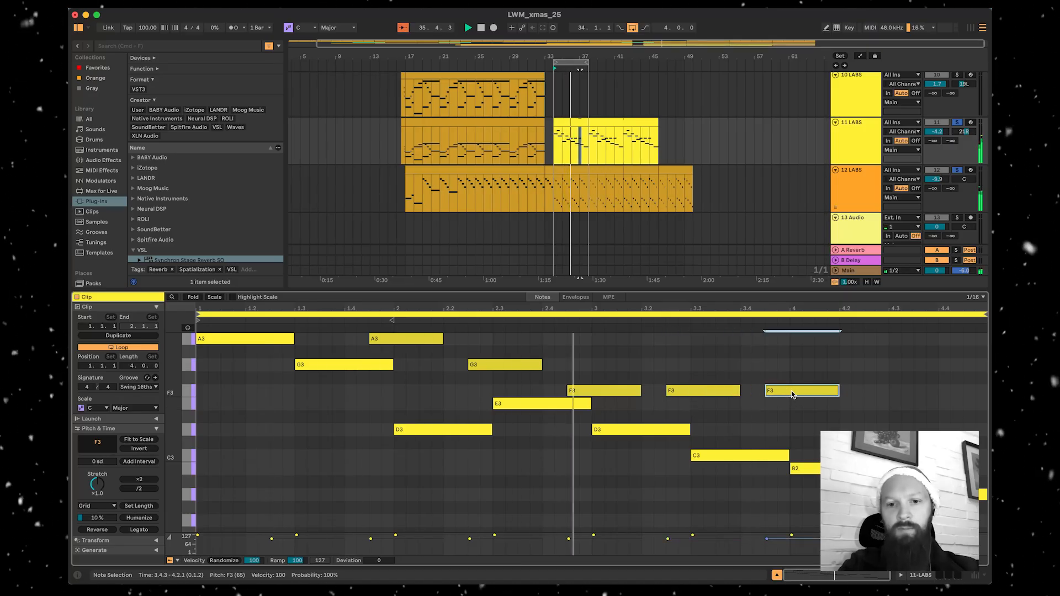
pyautogui.moveTo(791, 395); pyautogui.dragTo(895, 393)
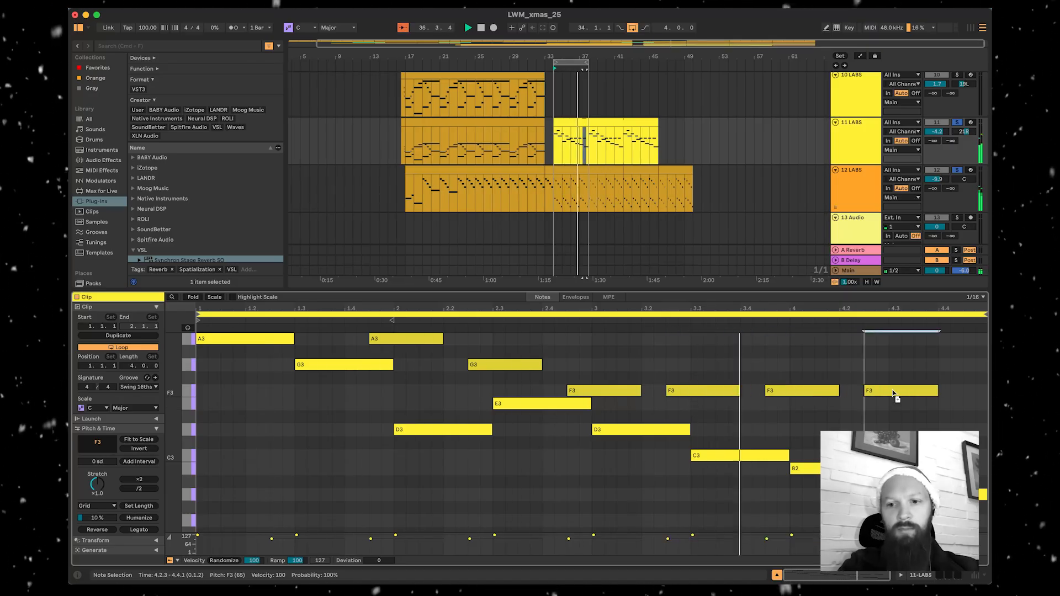
pyautogui.moveTo(908, 398); pyautogui.dragTo(945, 424)
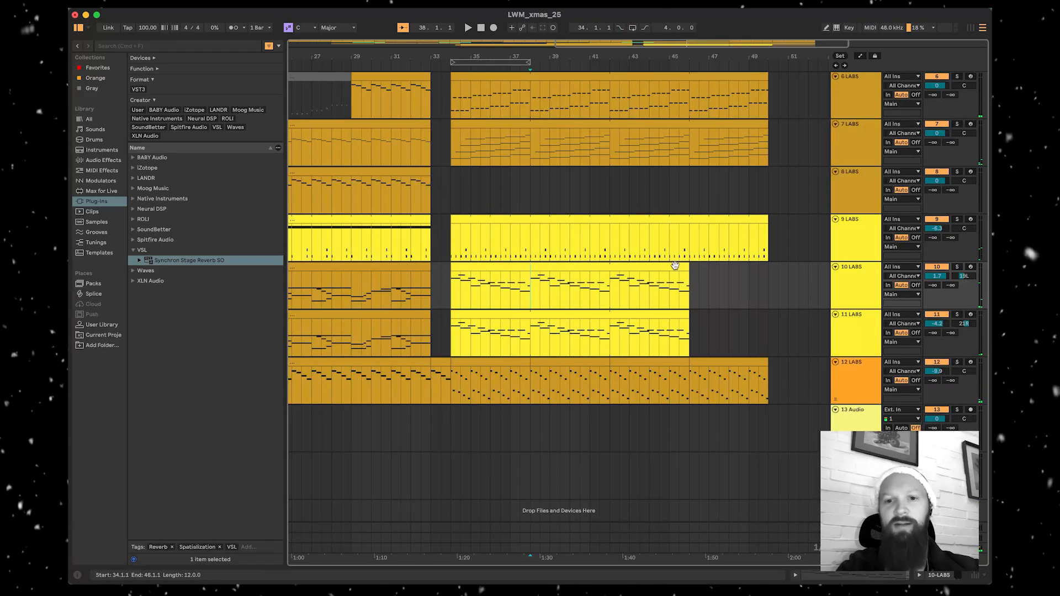
# - Trim track 10's clip to bar 38 and track 11's to bar 42, and set track 11's clip loop length to 8 bars
pyautogui.moveTo(683, 266); pyautogui.dragTo(537, 285)
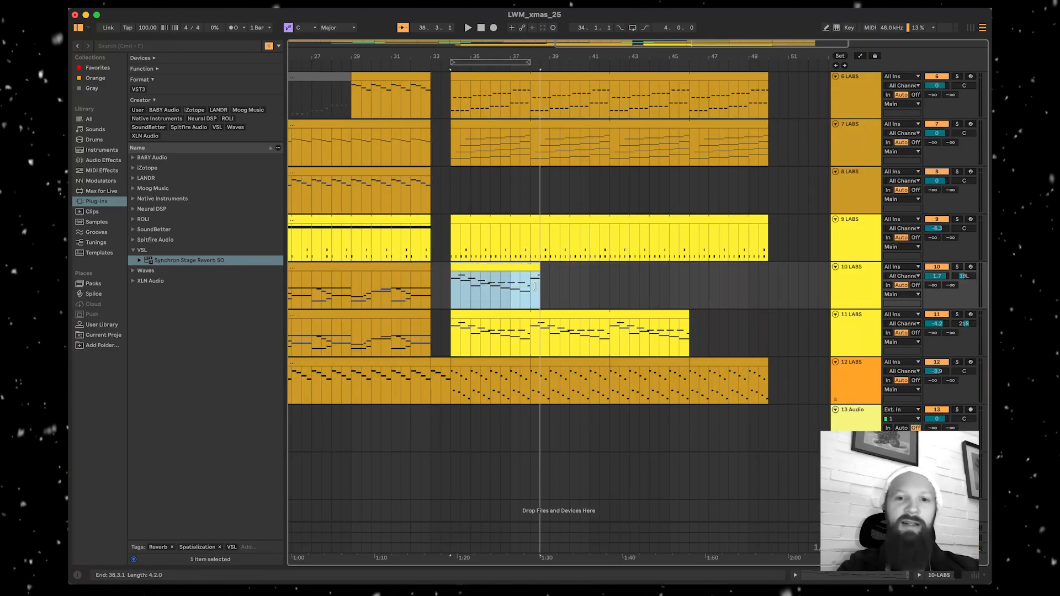
pyautogui.moveTo(688, 317); pyautogui.dragTo(619, 315)
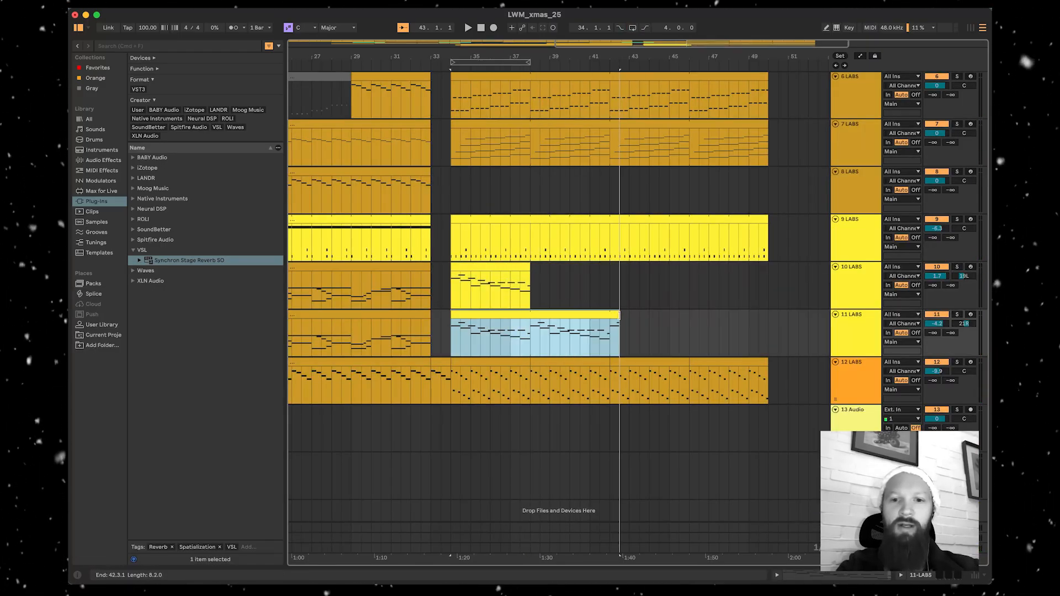
pyautogui.doubleClick(593, 315)
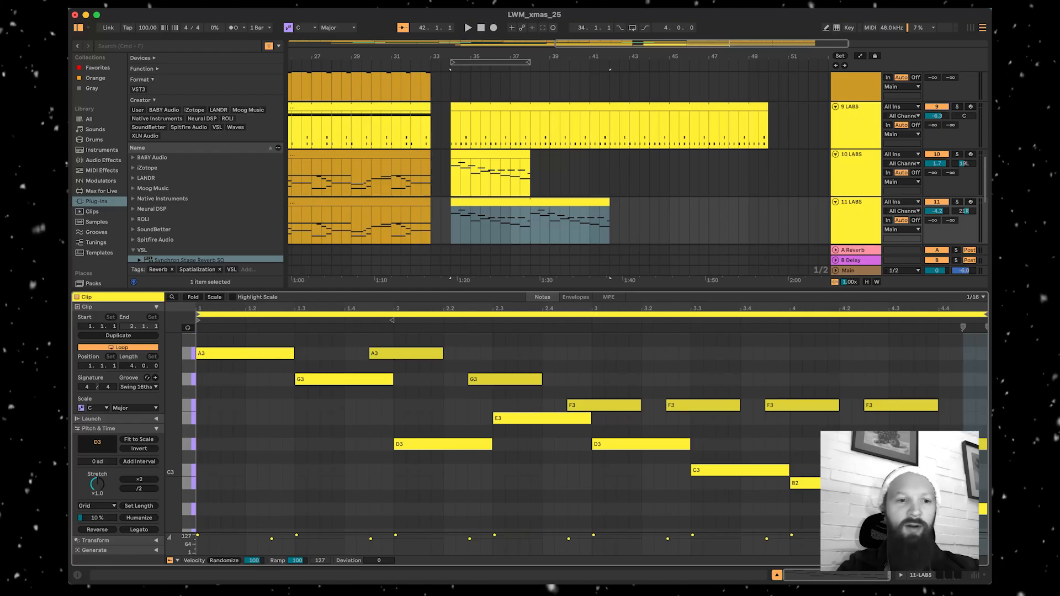
pyautogui.moveTo(132, 368); pyautogui.dragTo(132, 356)
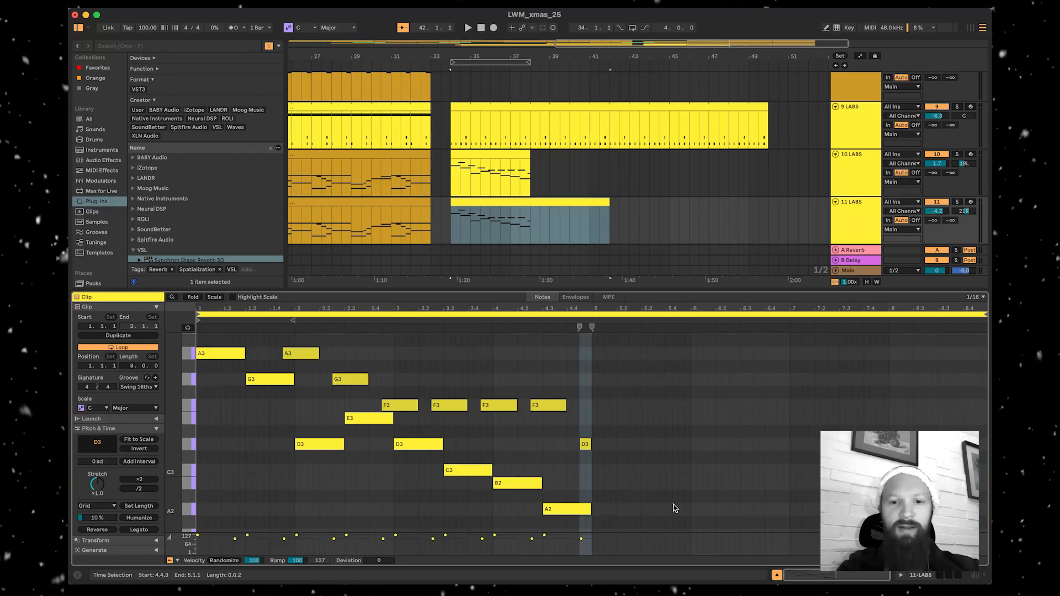
pyautogui.scroll(-2, 615, 486)
# - Loop bars 38 to 42 and continue track 11's lower line from clip bar 5 with B2, A2, G2, B2, A2 and G2
pyautogui.moveTo(519, 62); pyautogui.dragTo(583, 67)
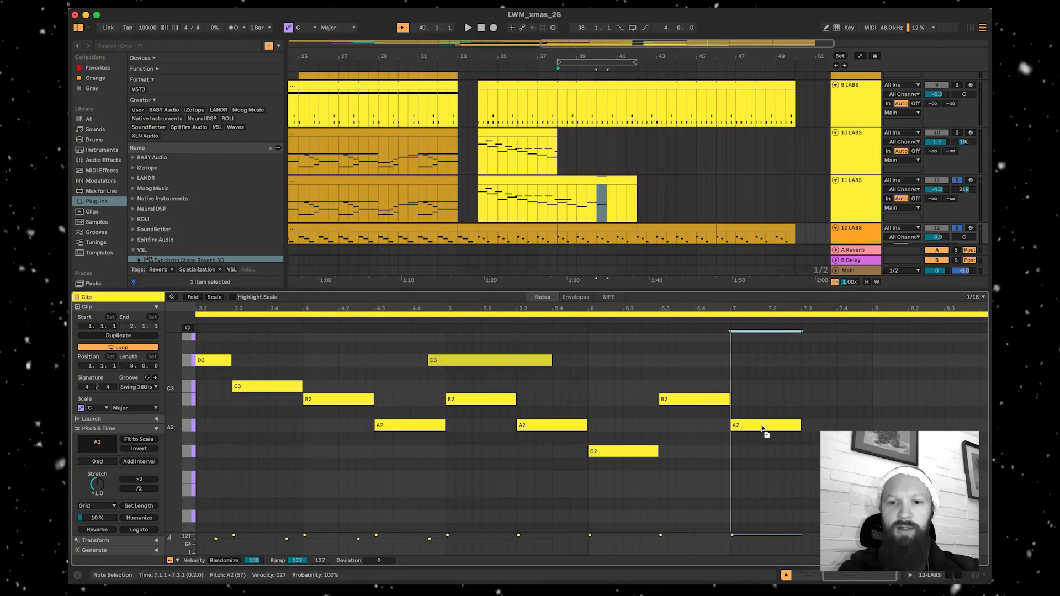
pyautogui.scroll(3, 644, 385)
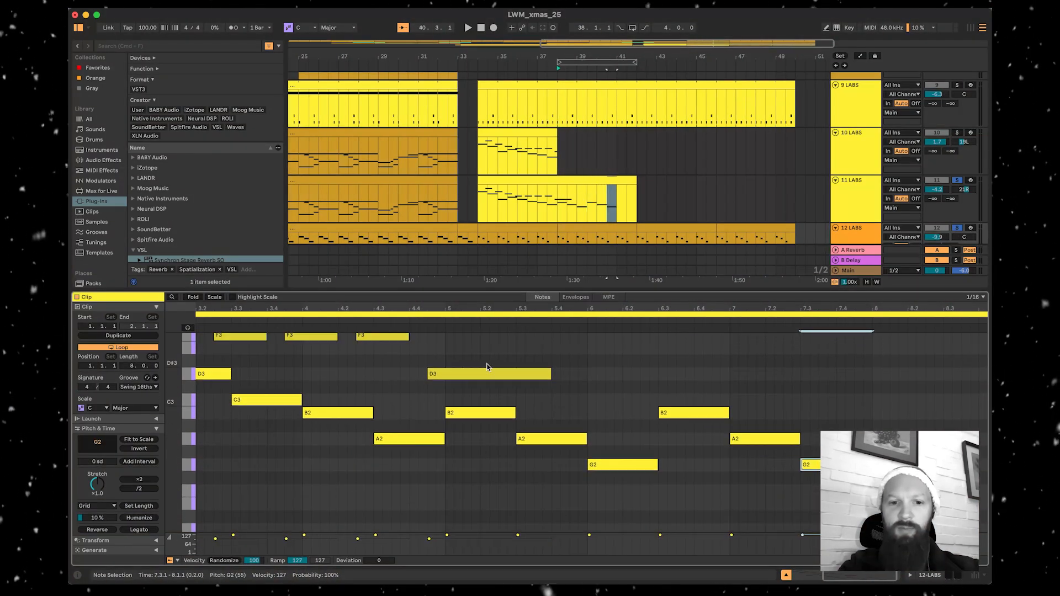
# - Repeat the long D3 note at 5.4.1, 6.4.1 and 7.4.1 above the lower line while the loop plays
pyautogui.press('space')
pyautogui.click(448, 398)
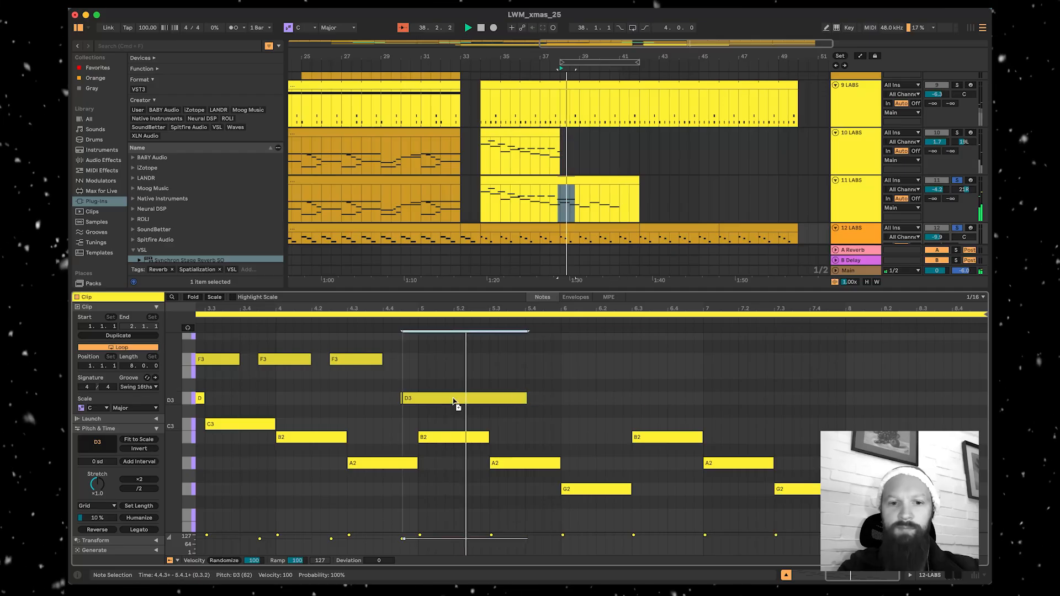
pyautogui.press('super+d')
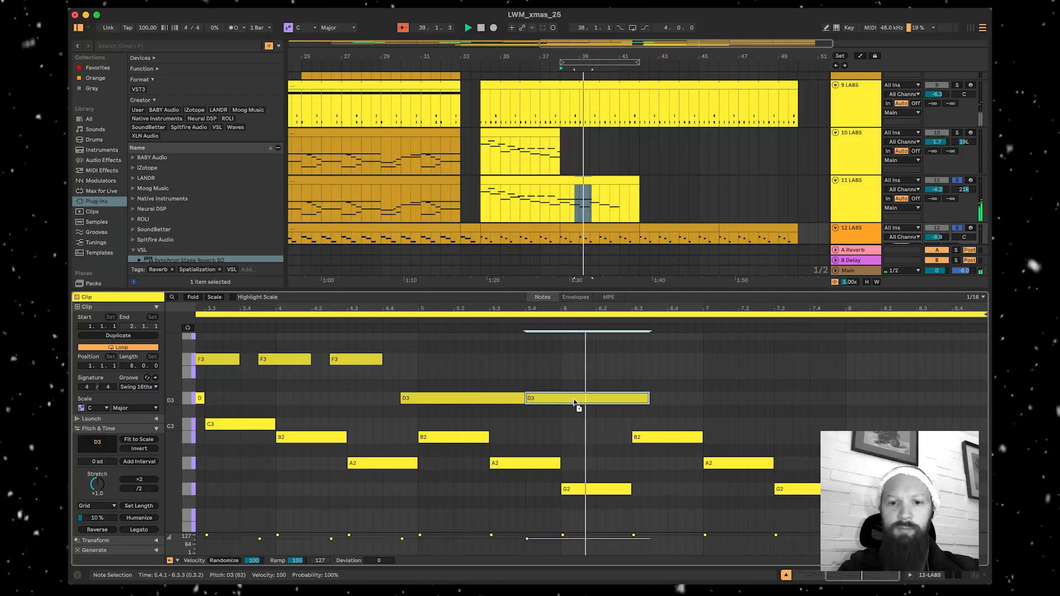
pyautogui.press('super+d')
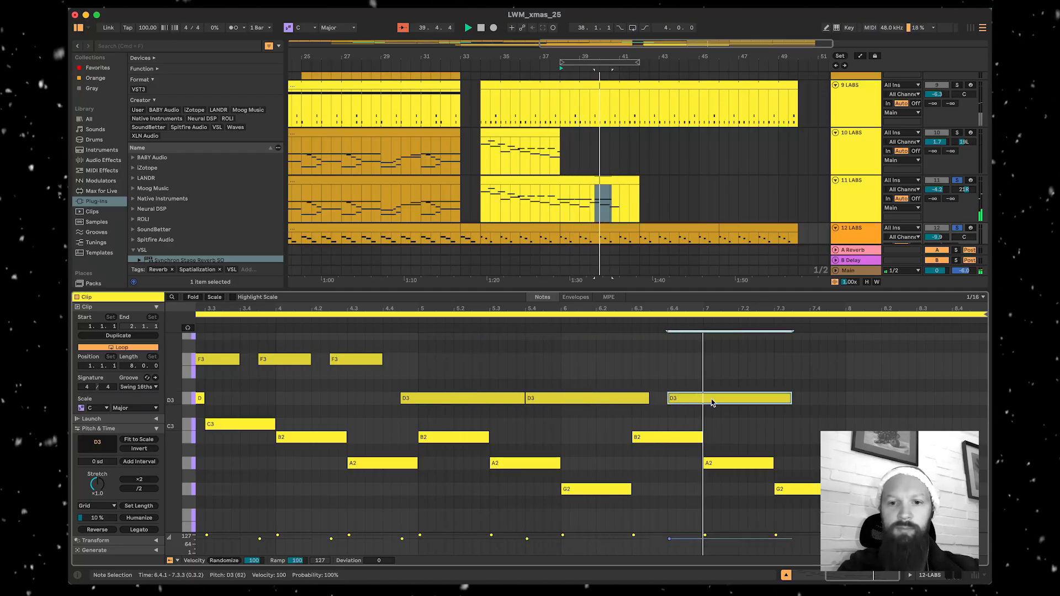
pyautogui.press('super+d')
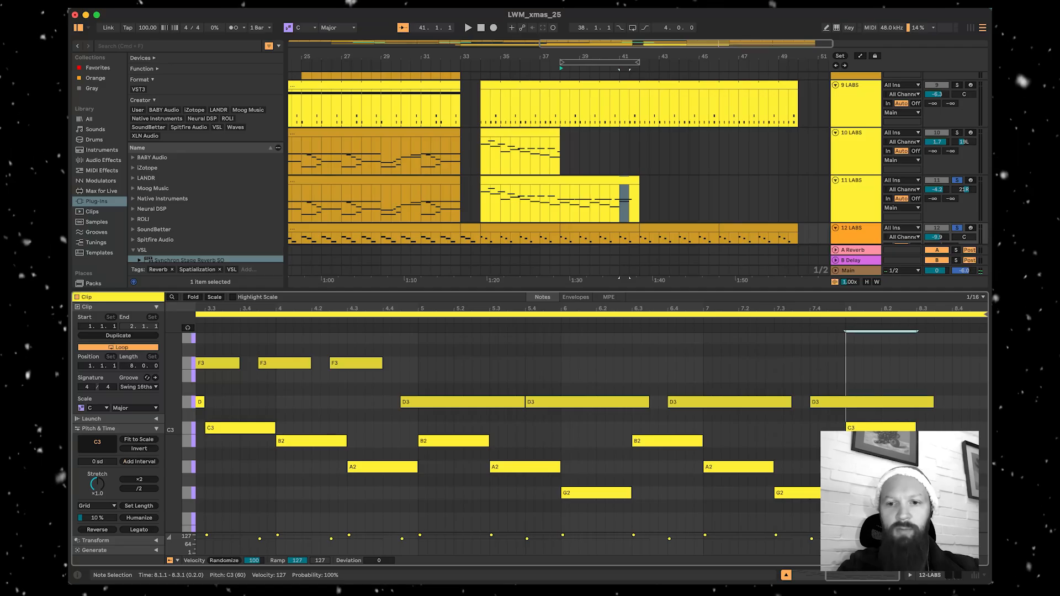
# - Finish the clip's eighth bar with C3, E3 and F3 notes, and hold the last D3 to the clip's end
pyautogui.moveTo(881, 427); pyautogui.dragTo(951, 377)
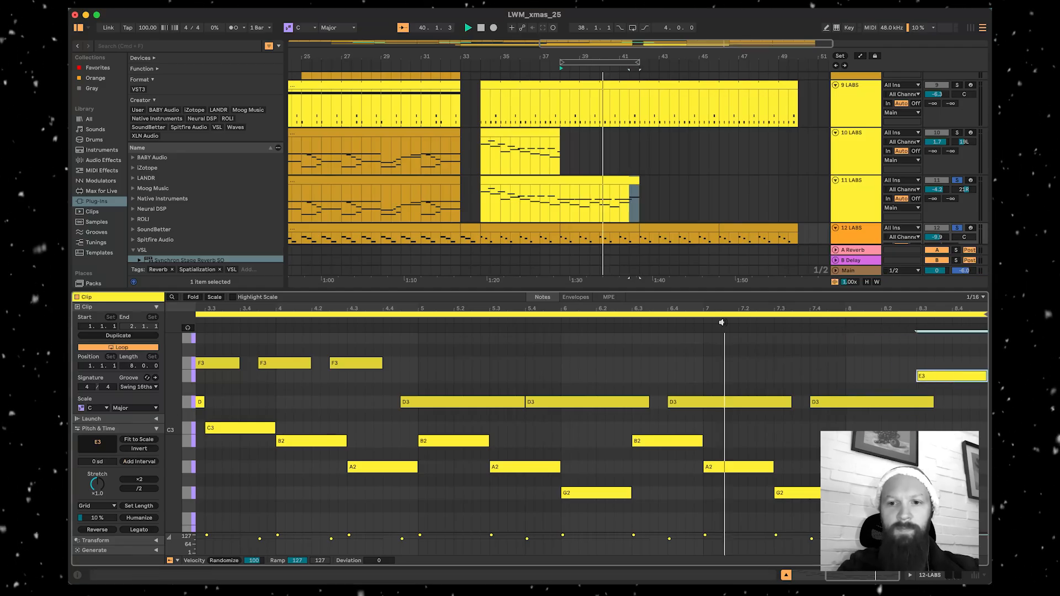
pyautogui.press('space')
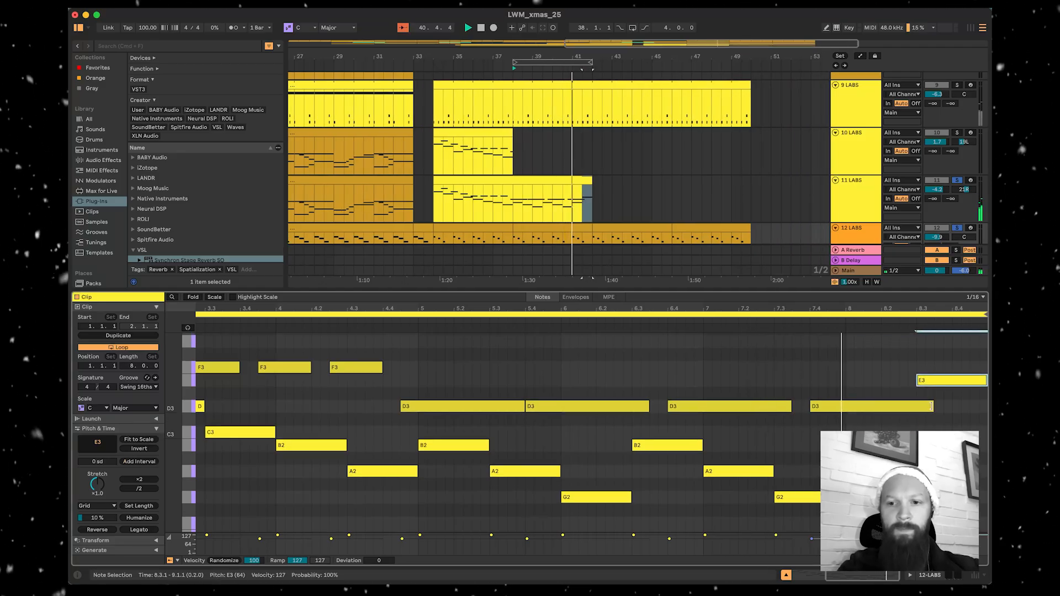
pyautogui.moveTo(931, 407); pyautogui.dragTo(891, 406)
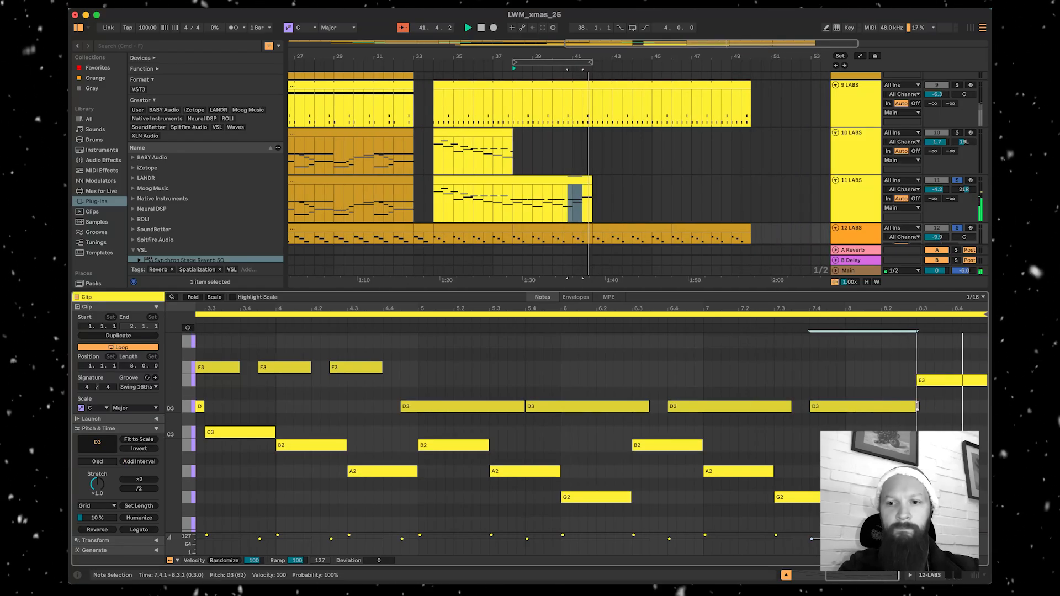
pyautogui.scroll(2, 920, 410)
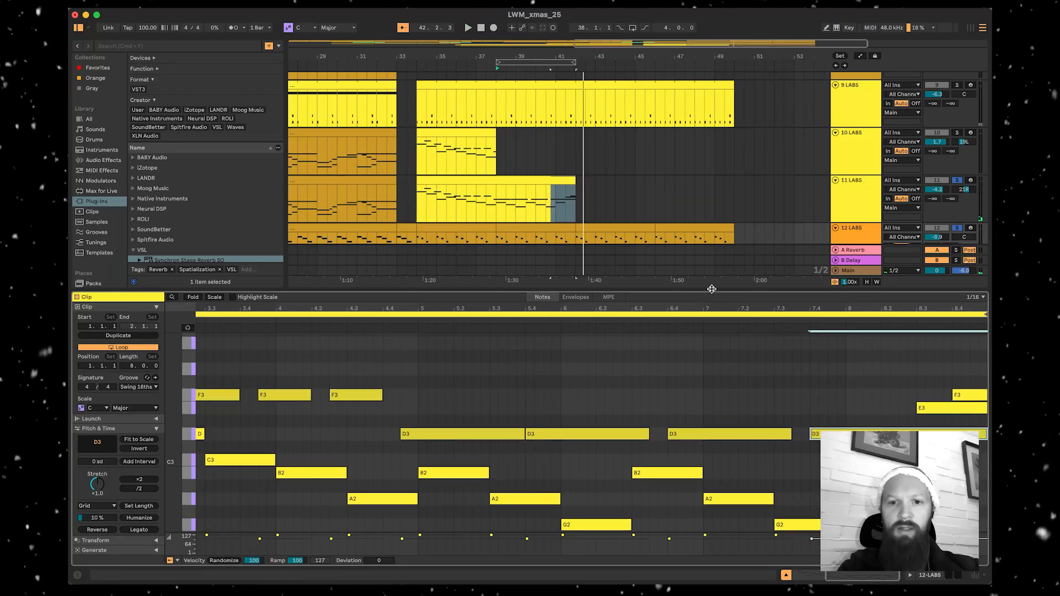
pyautogui.press('space')
pyautogui.press('super+alt+l')
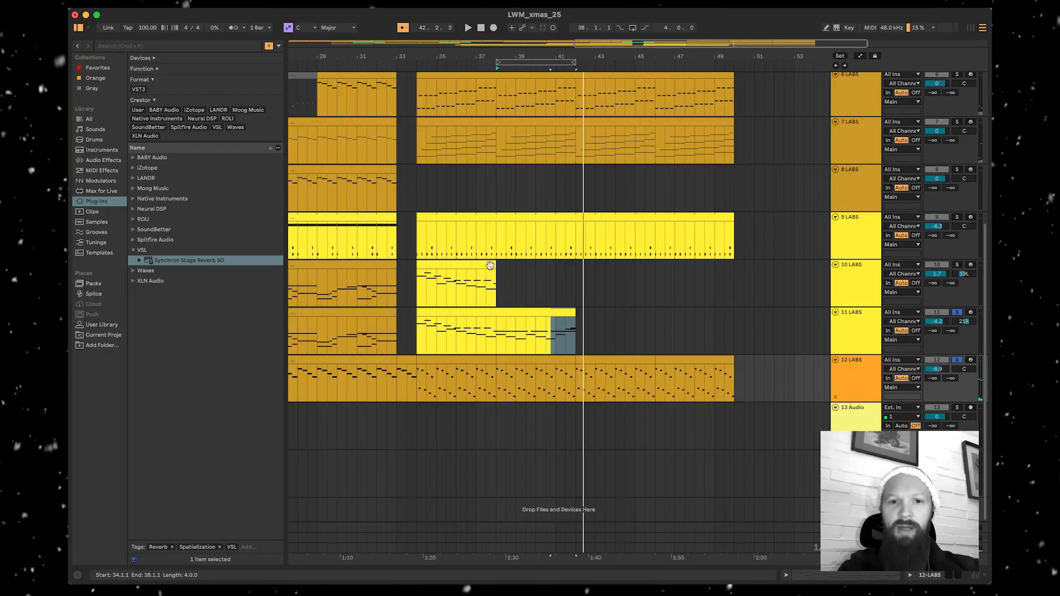
# - Extend the clips on tracks 10 and 11 to bar 50, unsolo track 11, and play the section from bar 34
pyautogui.moveTo(481, 312); pyautogui.dragTo(724, 272)
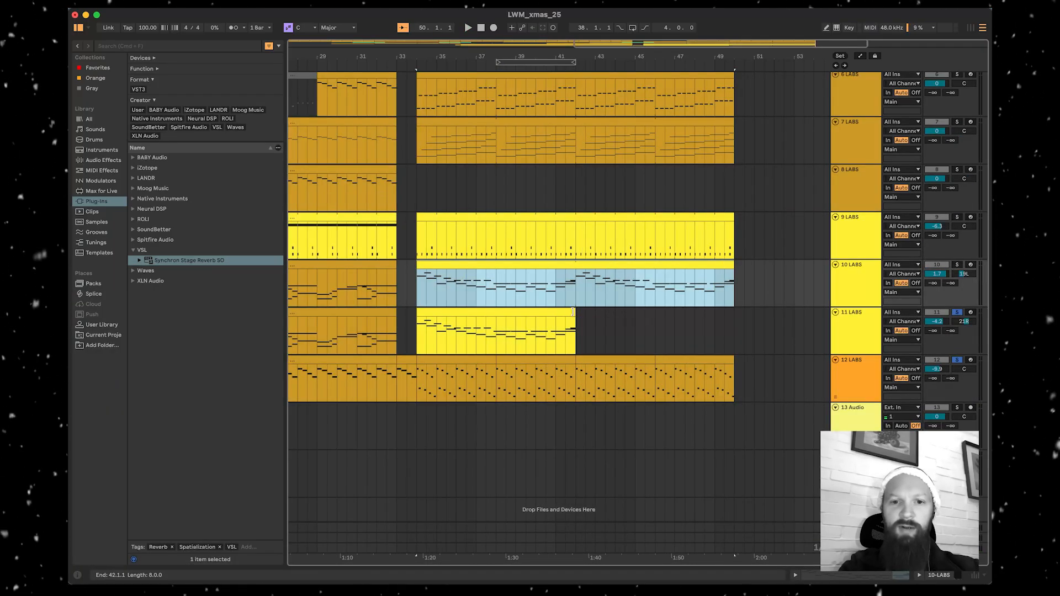
pyautogui.moveTo(573, 314); pyautogui.dragTo(730, 312)
pyautogui.click(957, 312)
pyautogui.press('space')
pyautogui.scroll(3, 524, 242)
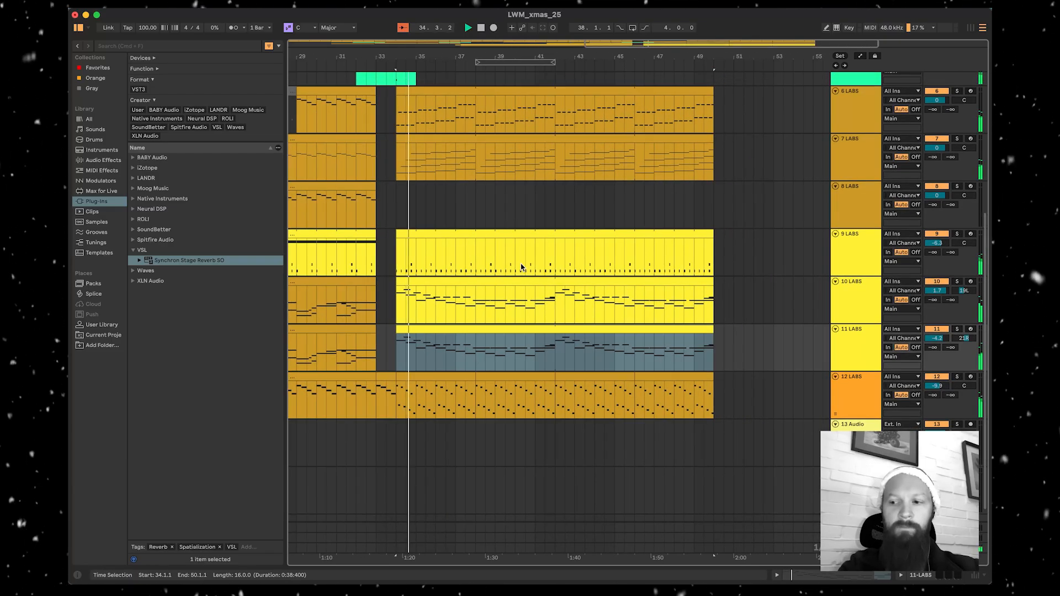
pyautogui.scroll(2, 521, 267)
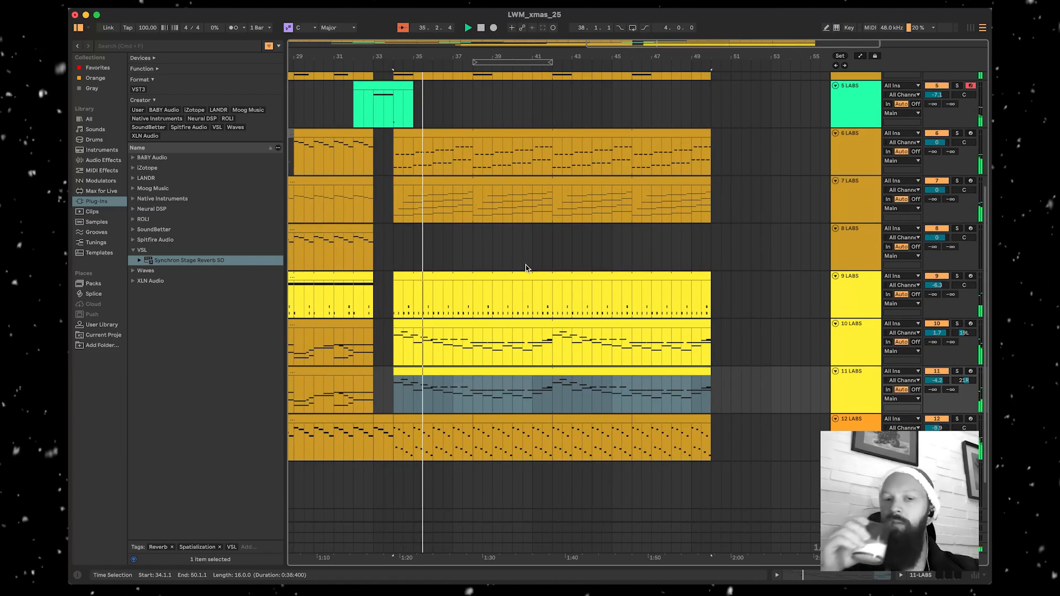
pyautogui.scroll(1, 525, 268)
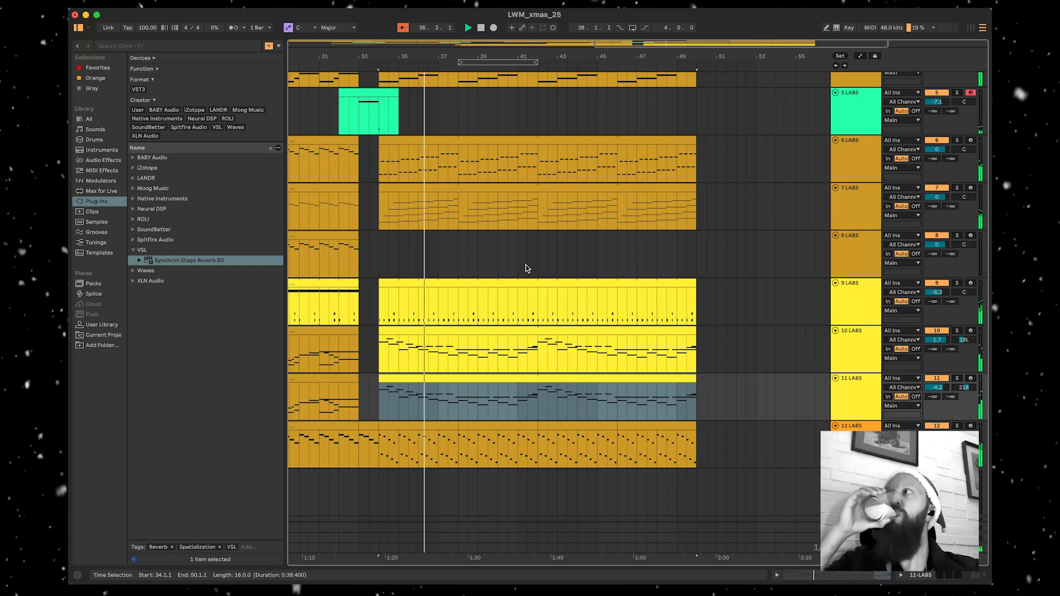
pyautogui.scroll(1, 525, 268)
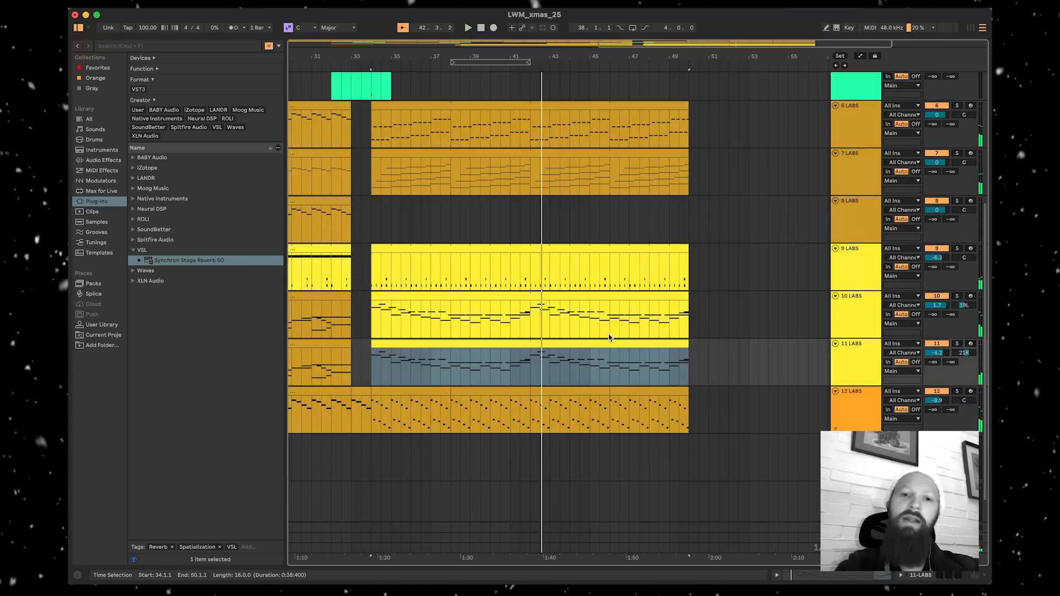
# - Duplicate track 11 and delete the copied clip content before bar 42 on the new track 12
pyautogui.click(599, 345)
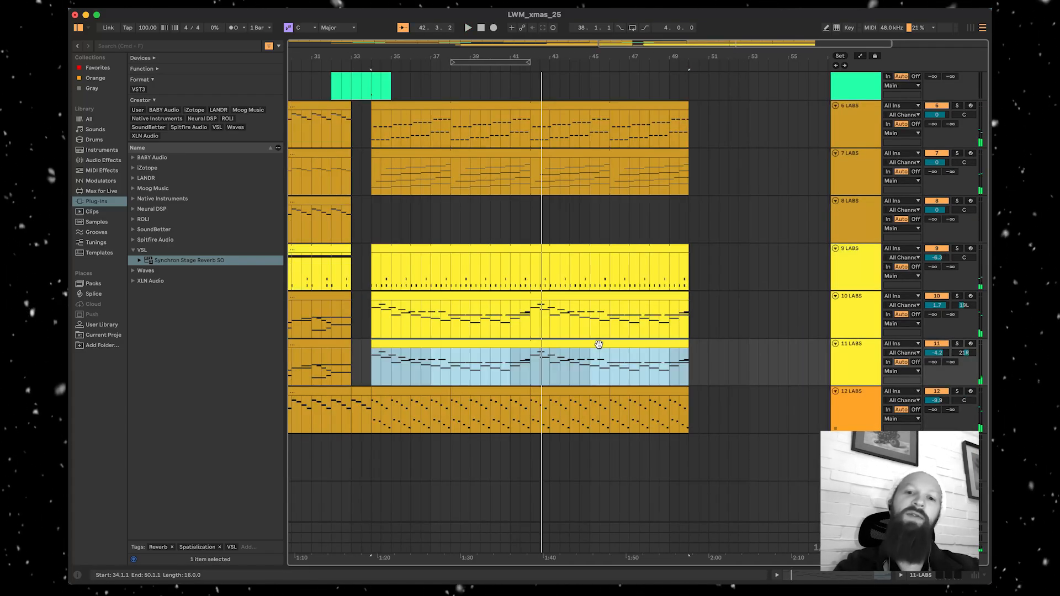
pyautogui.click(532, 310)
pyautogui.scroll(1, 587, 319)
pyautogui.scroll(-1, 587, 352)
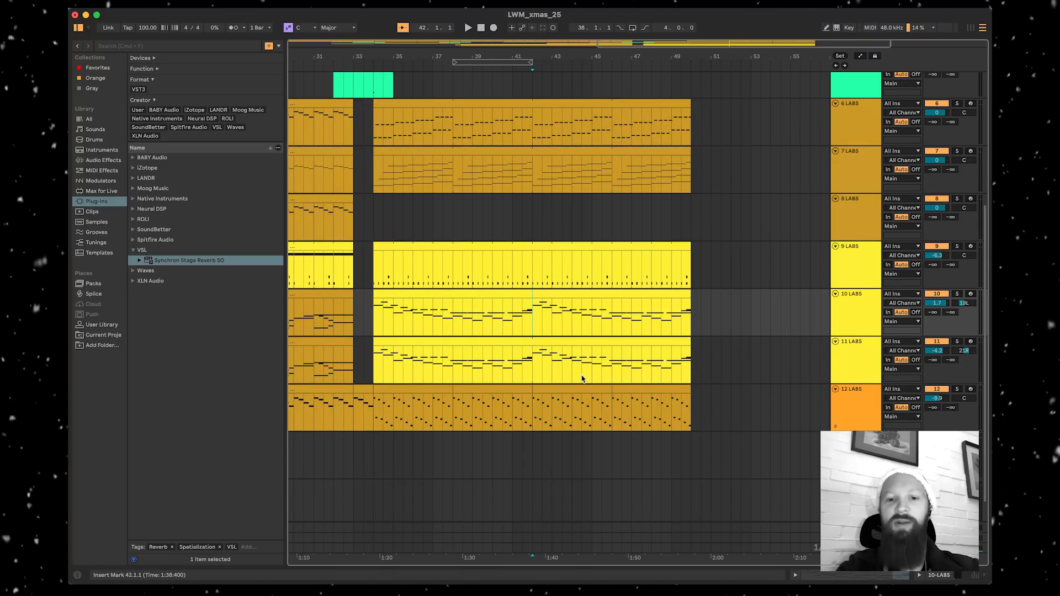
pyautogui.rightClick(863, 362)
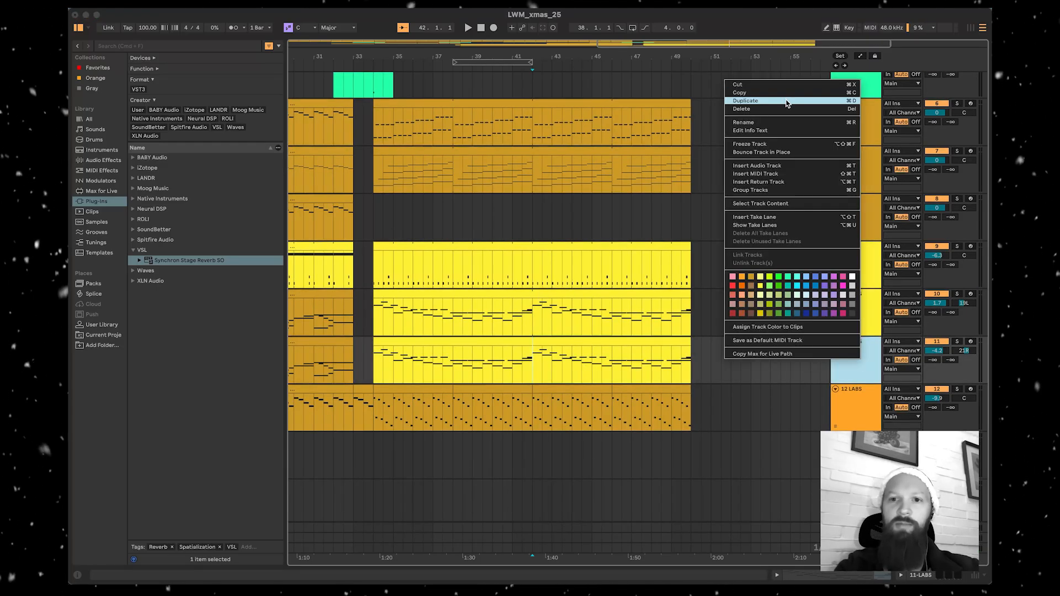
pyautogui.click(788, 104)
pyautogui.press('w')
pyautogui.moveTo(631, 413); pyautogui.dragTo(348, 414)
pyautogui.press('Delete')
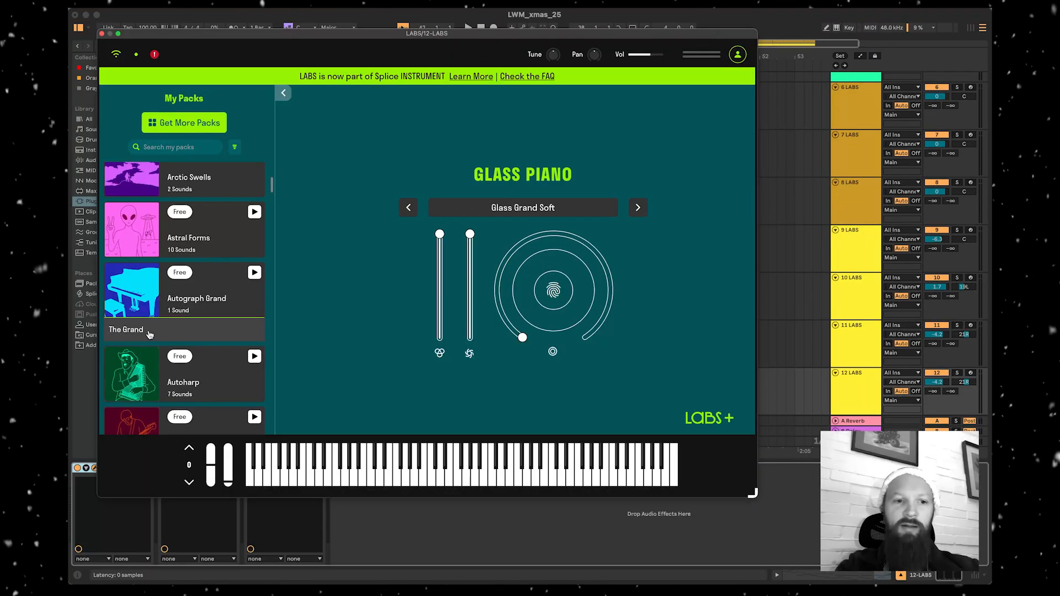
# - Load The Grand from the Autograph Grand pack into track 12's LABS instrument, and solo the track to hear it
pyautogui.click(147, 331)
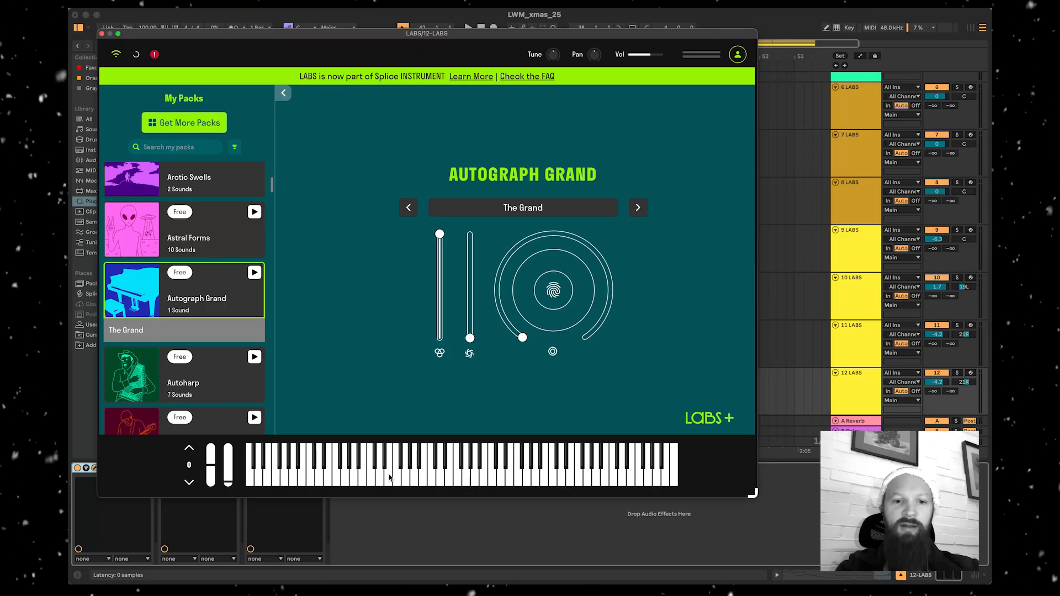
pyautogui.press('space')
pyautogui.click(101, 34)
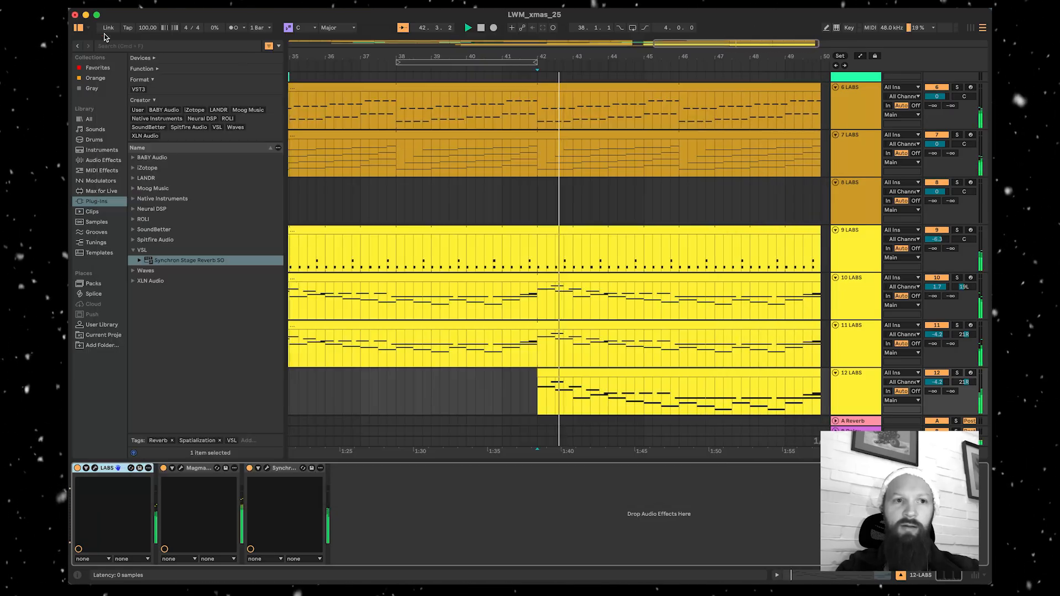
pyautogui.scroll(-3, 856, 339)
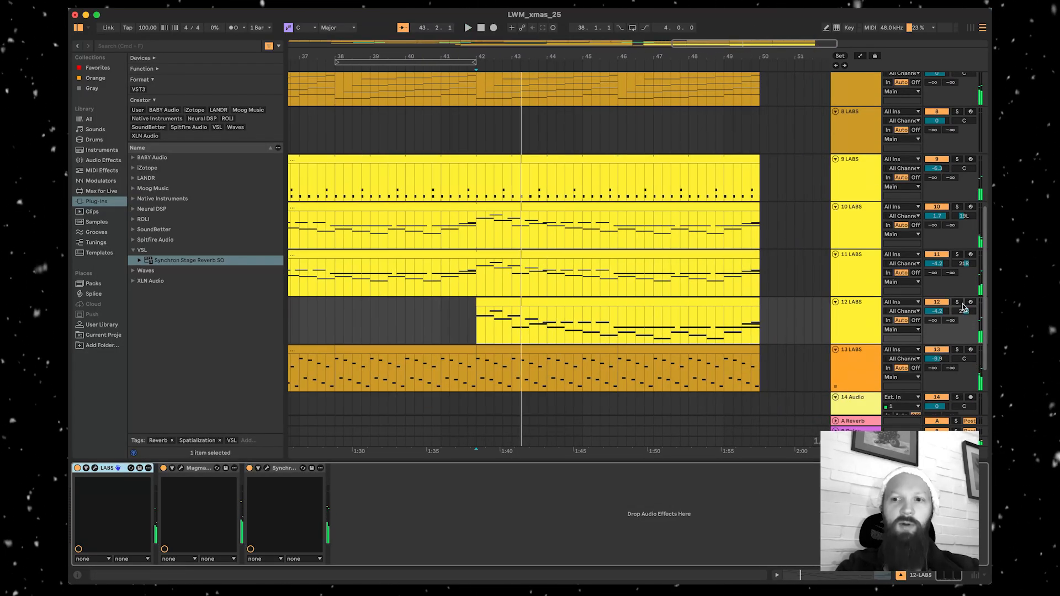
pyautogui.click(957, 303)
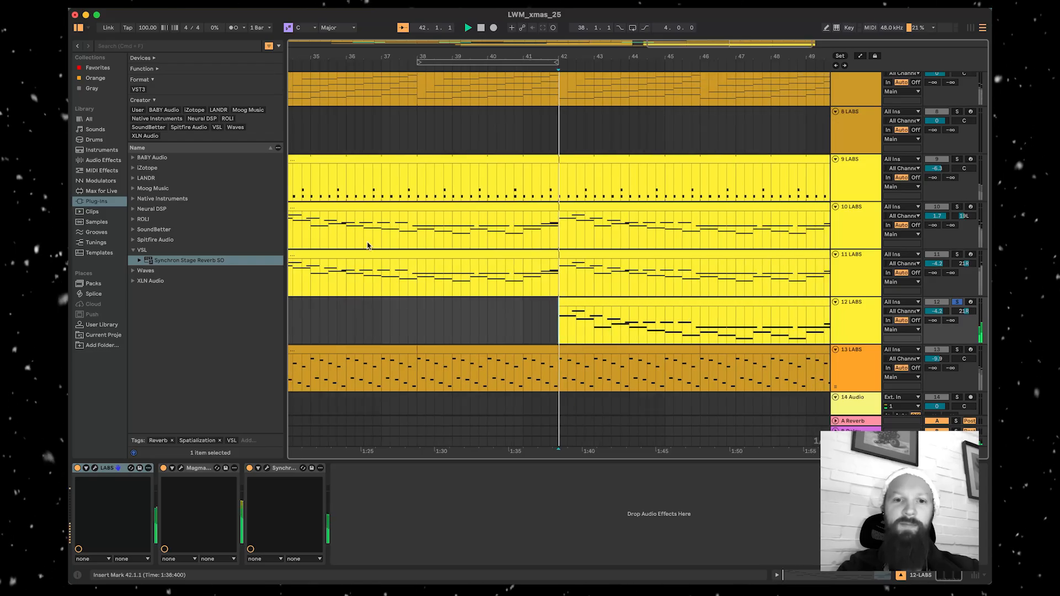
pyautogui.click(95, 468)
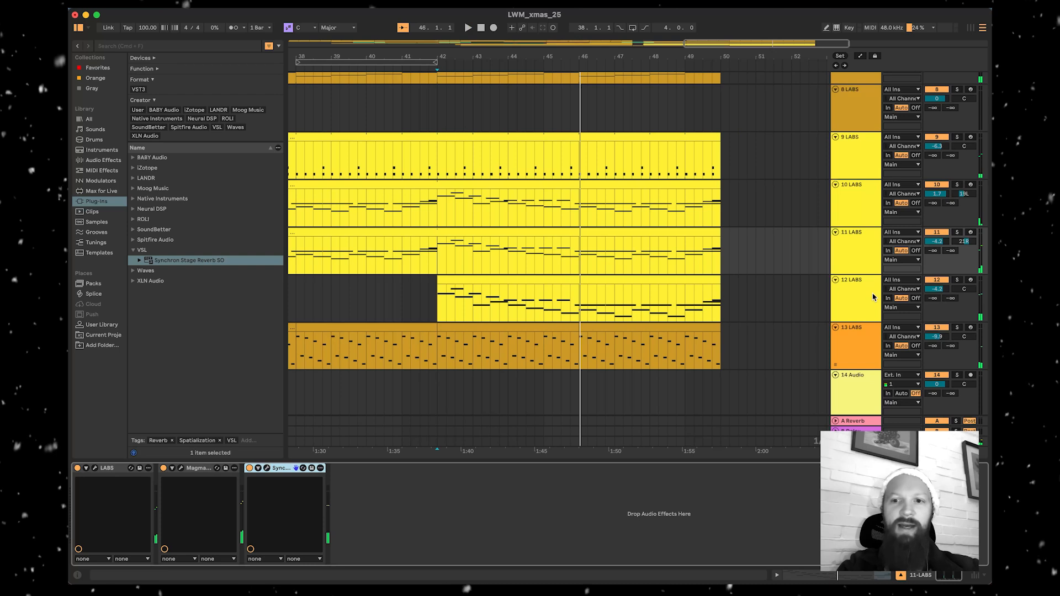
# - Paste track 11's Synchron Stage Reverb onto the end of track 12's device chain and play from bar 42
pyautogui.click(865, 296)
pyautogui.click(476, 521)
pyautogui.press('super+v')
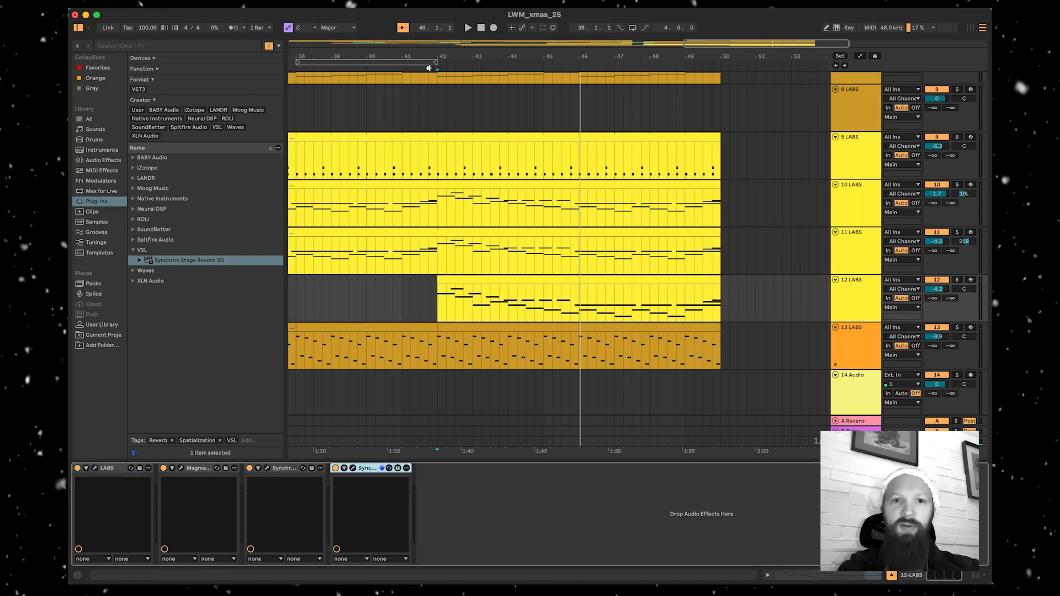
pyautogui.click(428, 68)
pyautogui.hscroll(2, 745, 276)
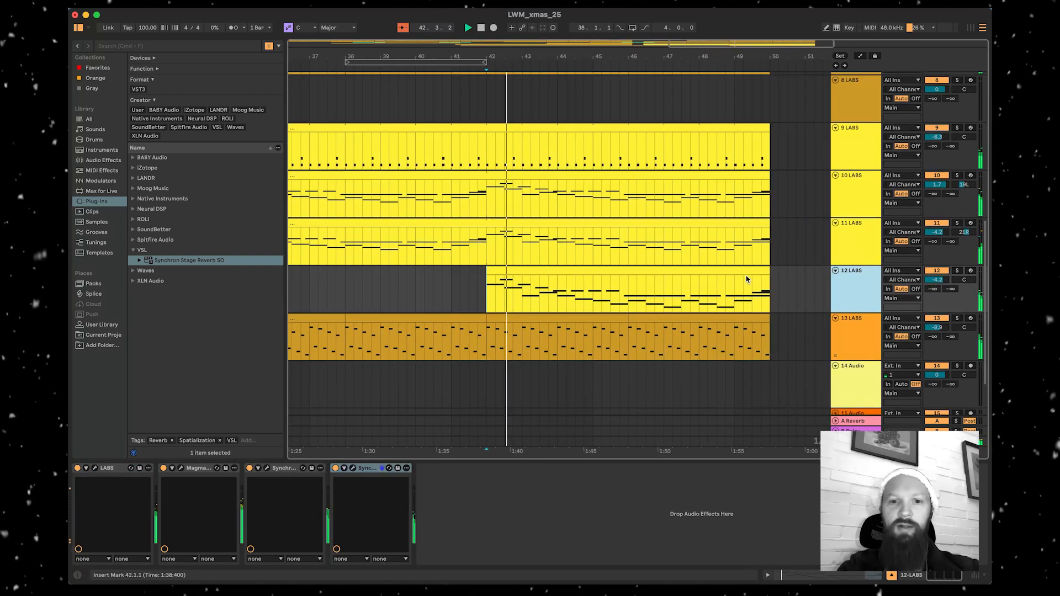
pyautogui.hscroll(2, 746, 275)
pyautogui.scroll(-1, 746, 276)
pyautogui.scroll(1, 680, 291)
pyautogui.hscroll(1, 680, 291)
# - Duplicate track 12 and open the LABS instrument on the new track 13
pyautogui.rightClick(859, 315)
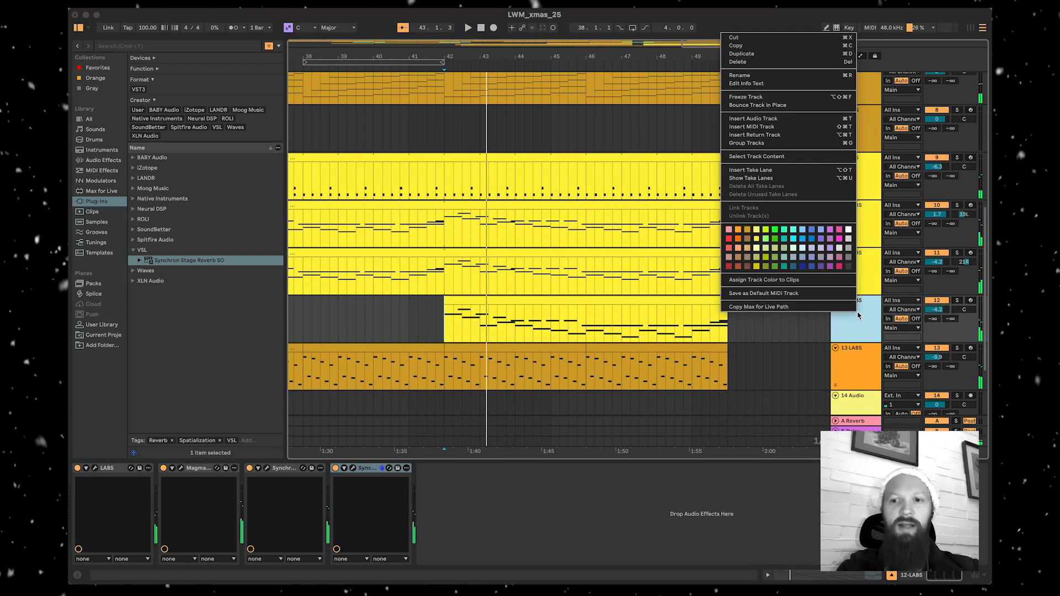
pyautogui.click(782, 53)
pyautogui.scroll(-2, 848, 289)
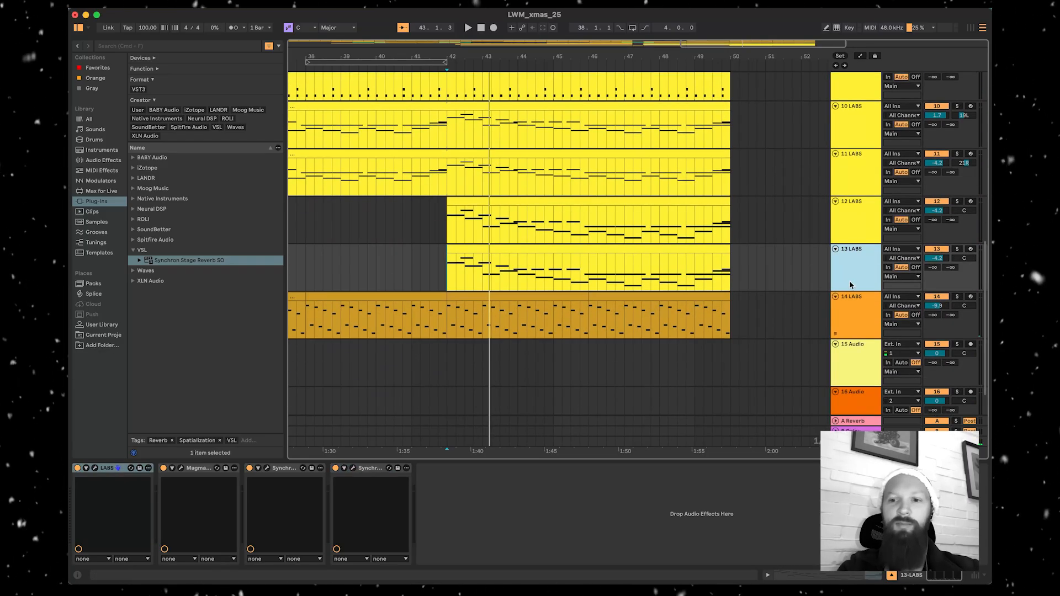
pyautogui.click(95, 468)
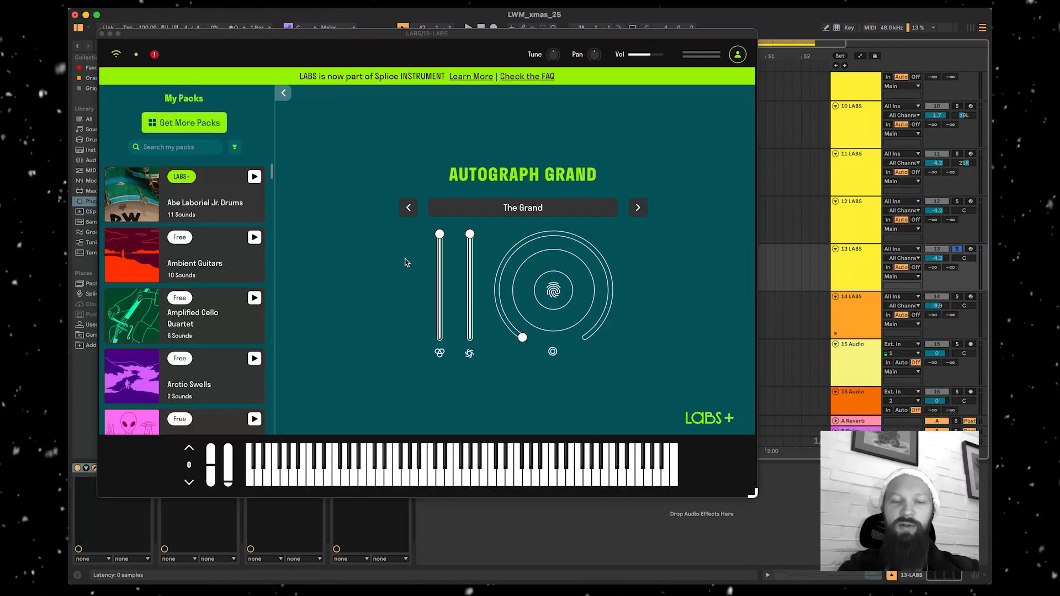
# - Try the Slide Up and Tremmy sounds from the Amplified Cello Quartet pack on track 13
pyautogui.scroll(-2, 160, 316)
pyautogui.scroll(1, 160, 315)
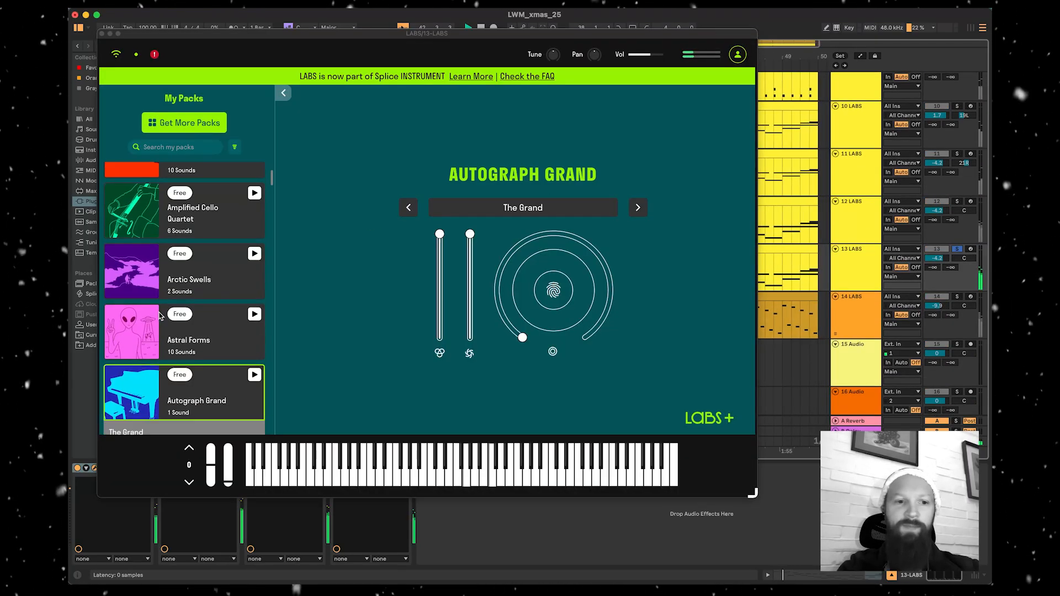
pyautogui.click(198, 262)
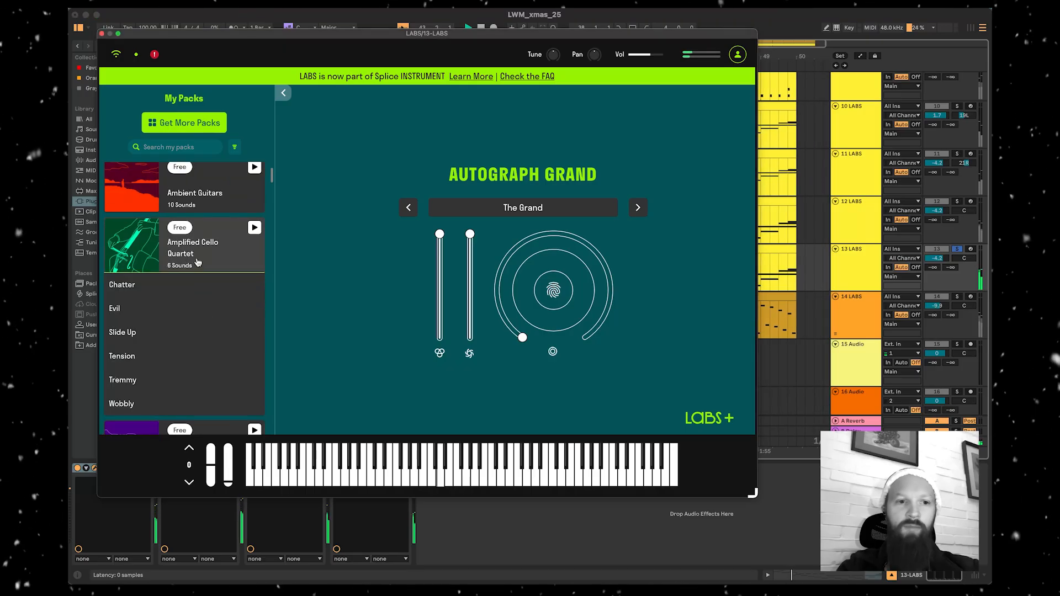
pyautogui.click(146, 333)
pyautogui.click(149, 380)
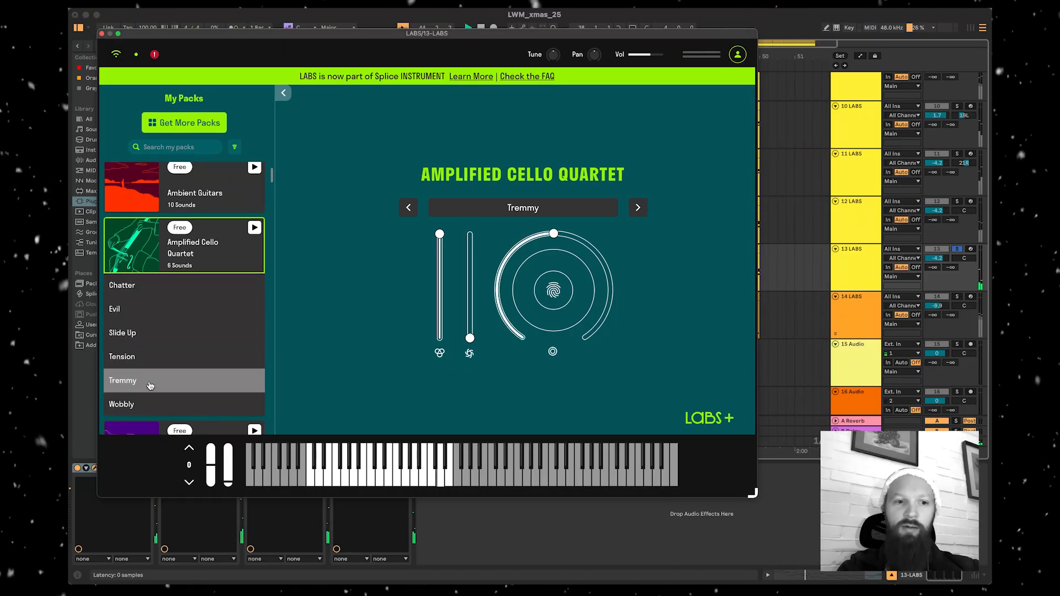
# - Load the Plucked sound from the Autoharp pack into track 13's LABS instrument
pyautogui.scroll(-10, 171, 340)
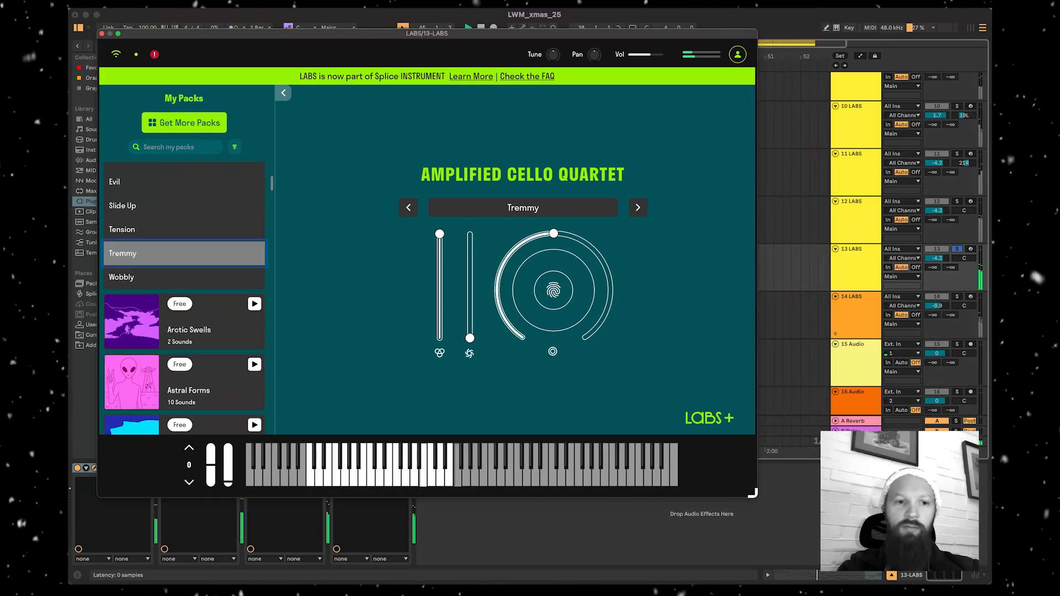
pyautogui.scroll(-5, 188, 309)
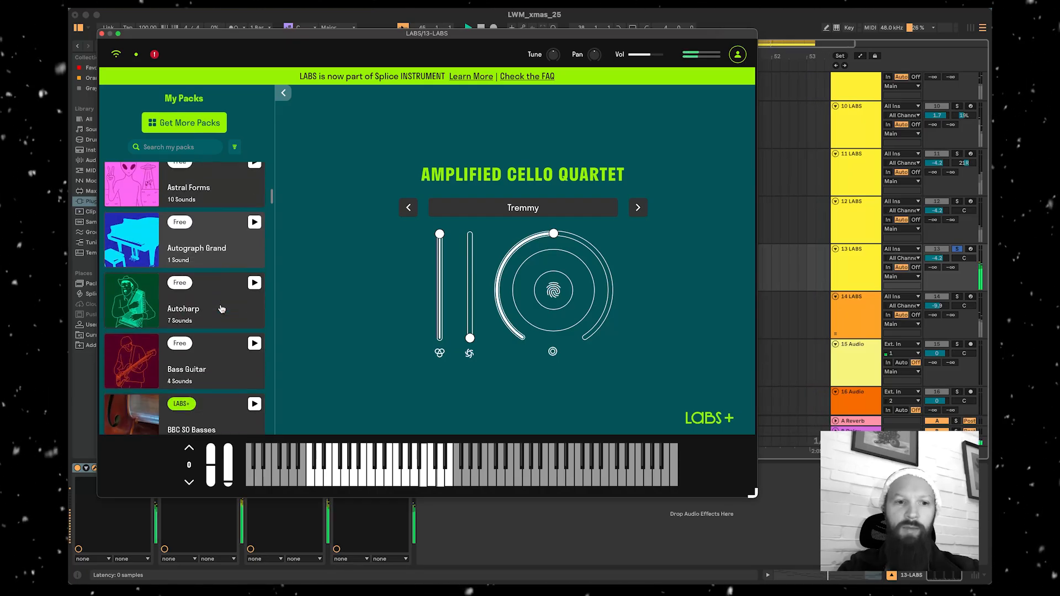
pyautogui.click(210, 240)
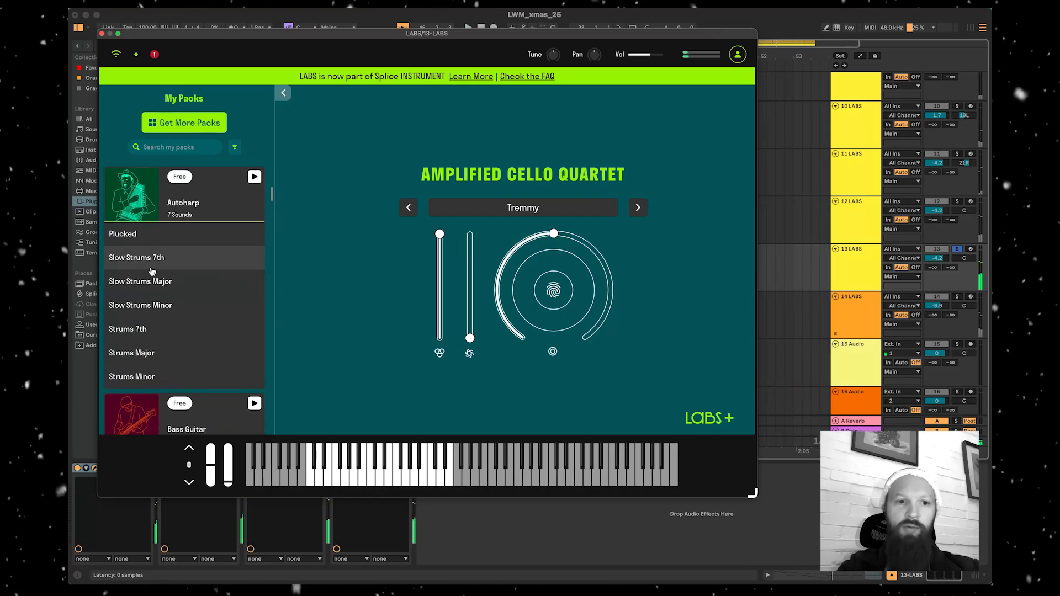
pyautogui.click(144, 243)
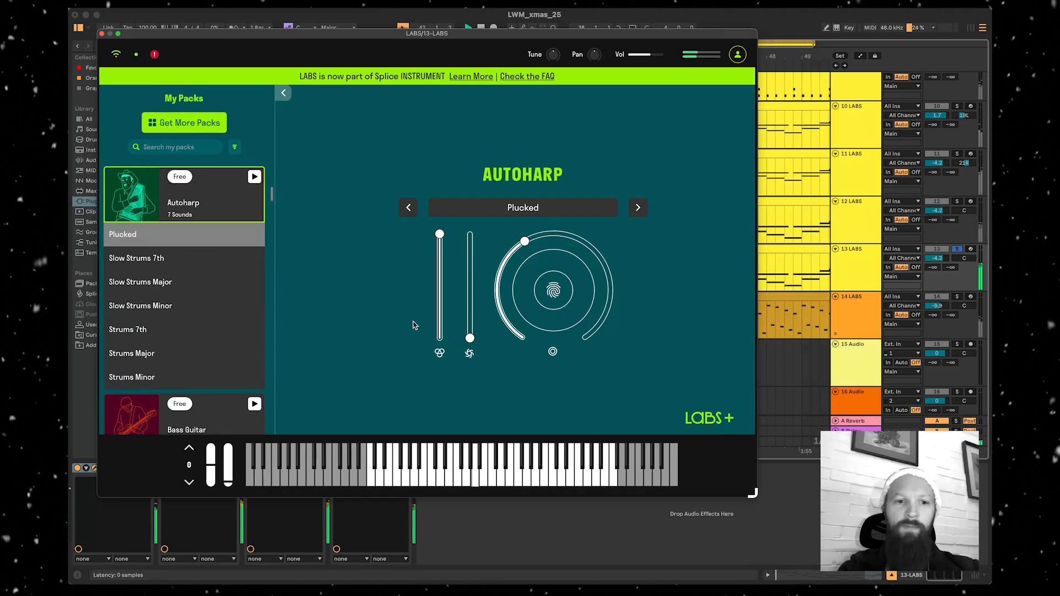
pyautogui.click(184, 259)
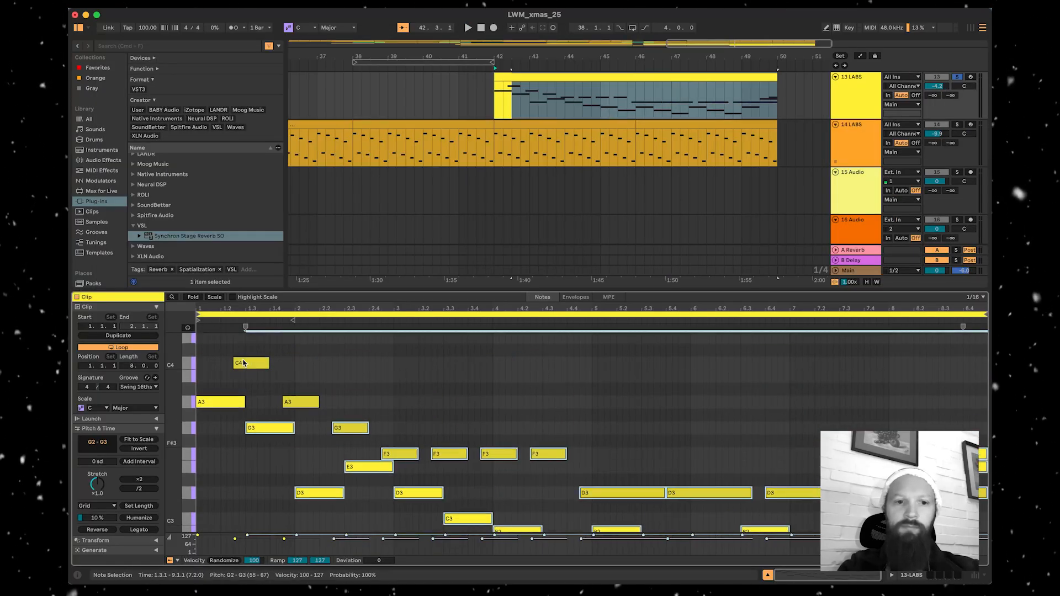
# - Transpose all notes in track 13's clip up two octaves, to the range G4 to C6, checking them during playback
pyautogui.scroll(-5, 680, 492)
pyautogui.hotkey('ctrl', 'a')
pyautogui.hotkey('shift', 'Up')
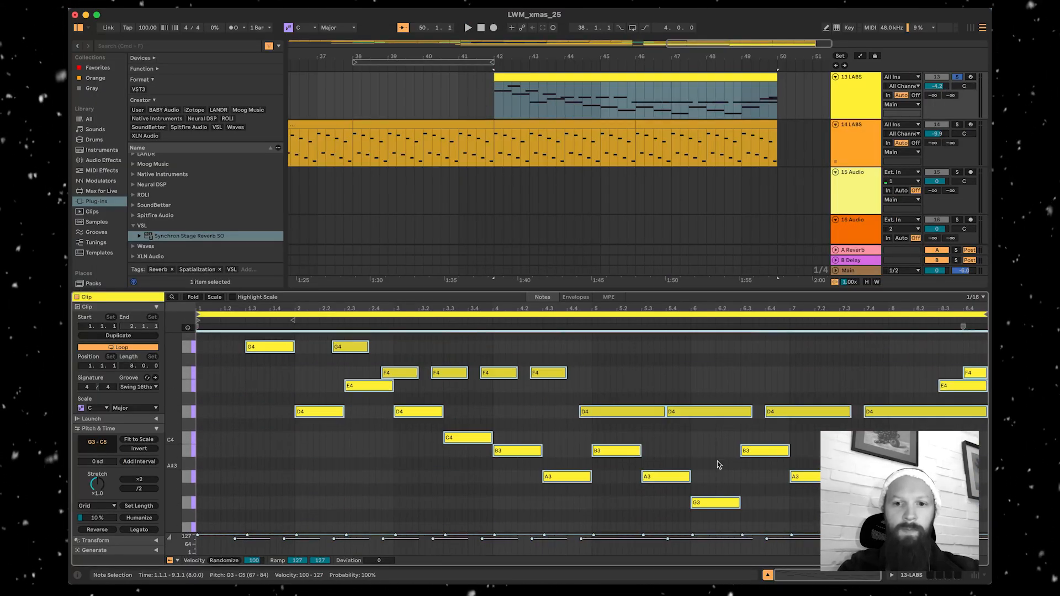
pyautogui.press('space')
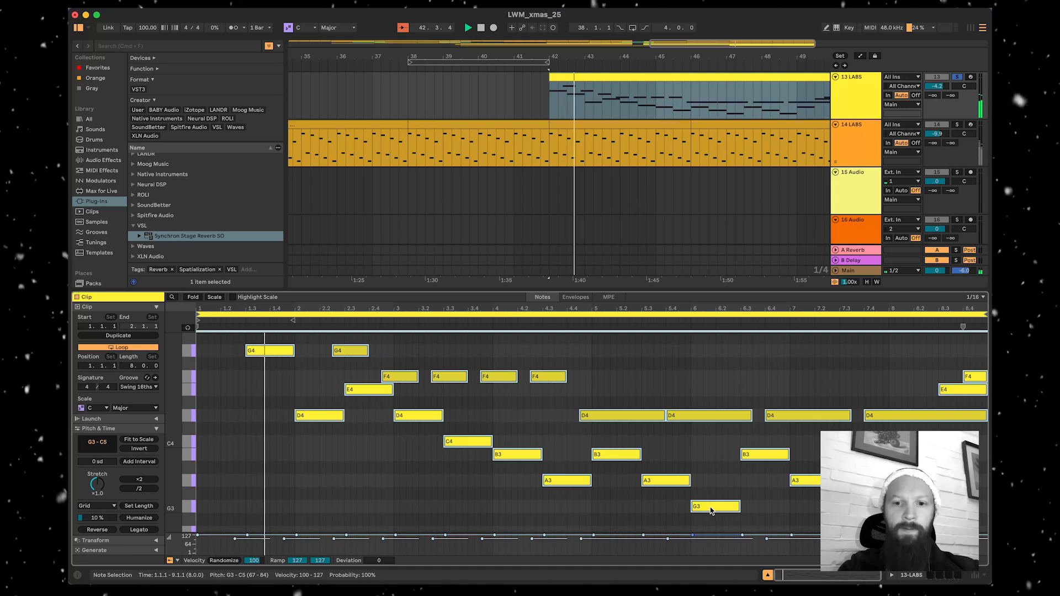
pyautogui.moveTo(712, 511); pyautogui.dragTo(711, 362)
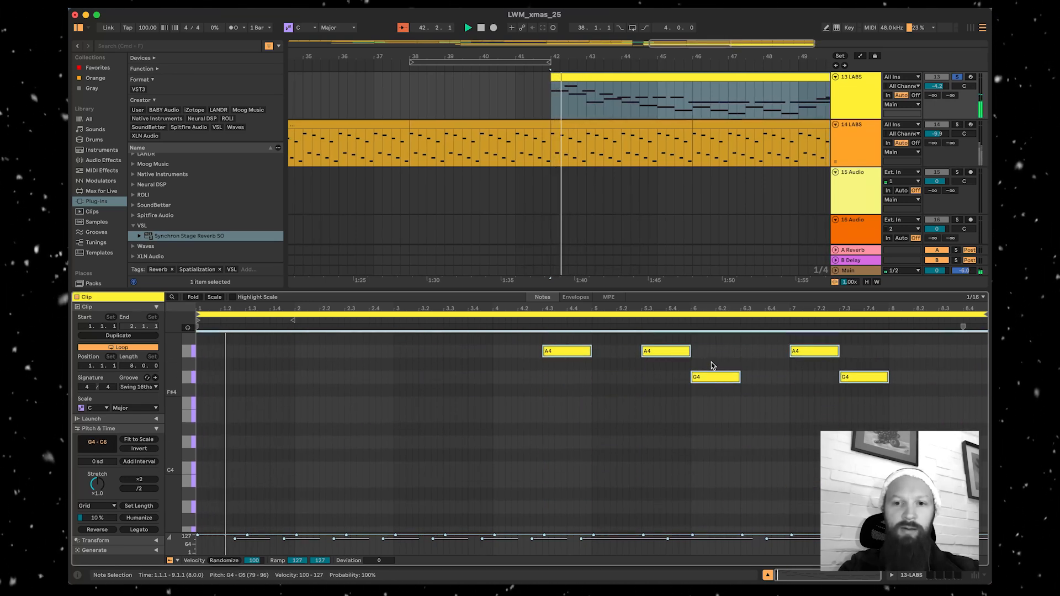
# - Close the clip editor, lower track 13's volume to -8.1 dB, and unsolo it to hear the full mix
pyautogui.doubleClick(720, 296)
pyautogui.hscroll(4, 721, 298)
pyautogui.scroll(2, 720, 298)
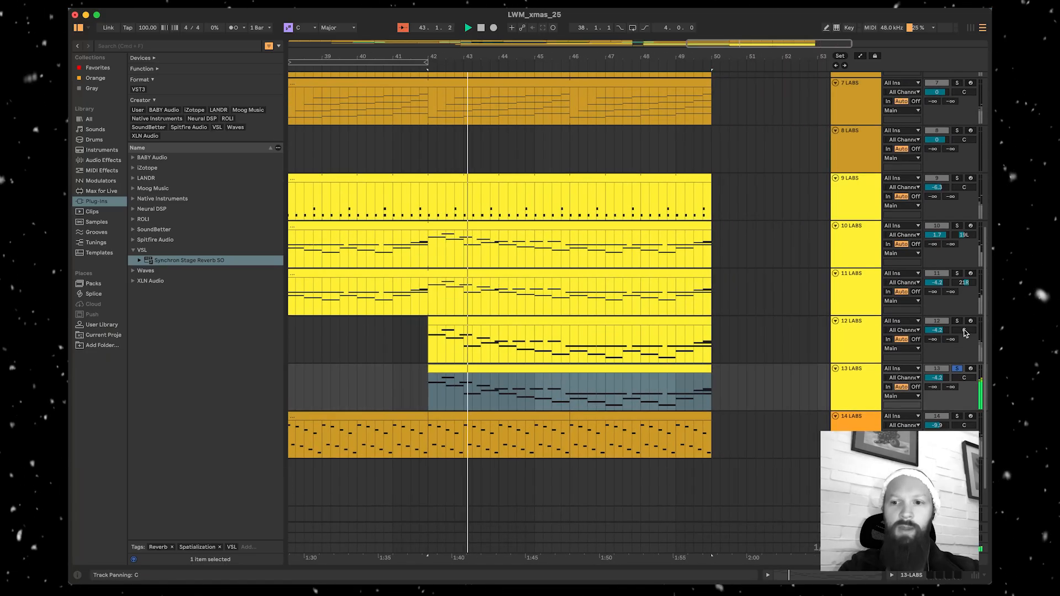
pyautogui.moveTo(945, 379); pyautogui.dragTo(946, 385)
pyautogui.click(957, 369)
pyautogui.scroll(1, 685, 403)
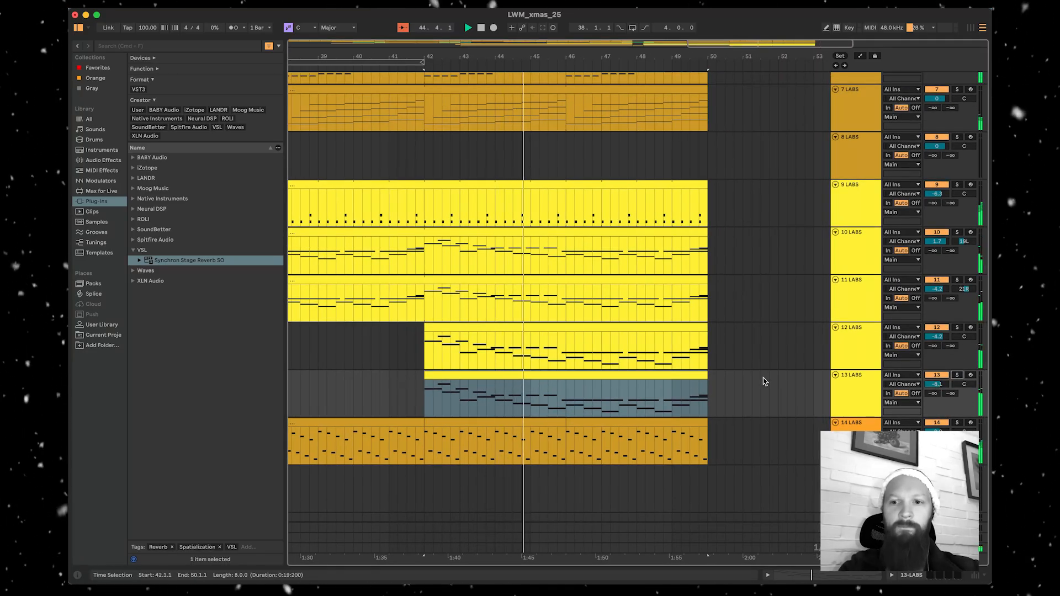
pyautogui.click(734, 390)
pyautogui.click(708, 398)
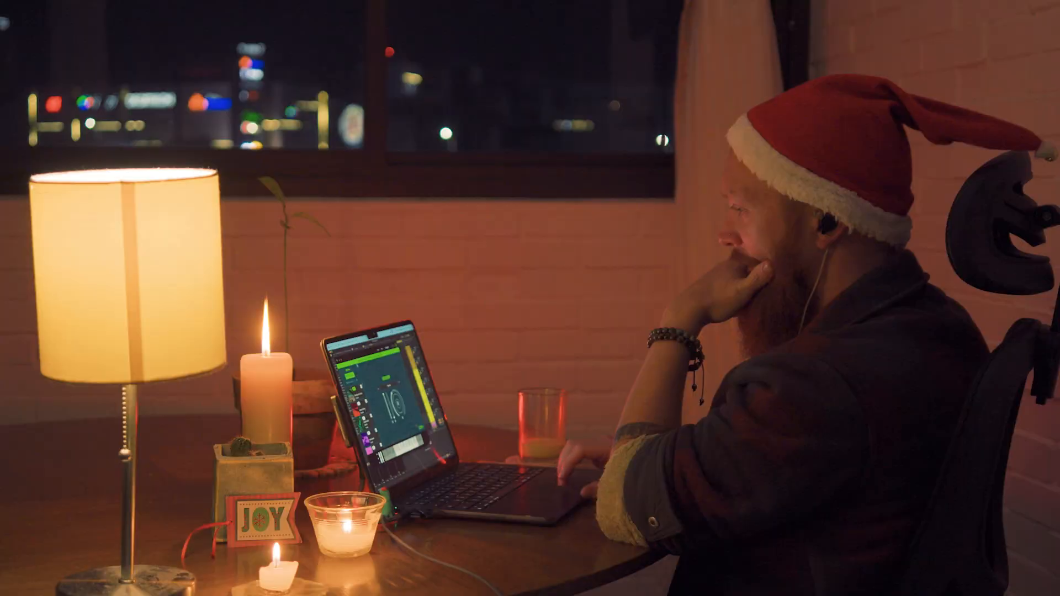
# - Browse the LABS pack list down to its last entry and close the track 13 LABS window
pyautogui.scroll(-2, 205, 364)
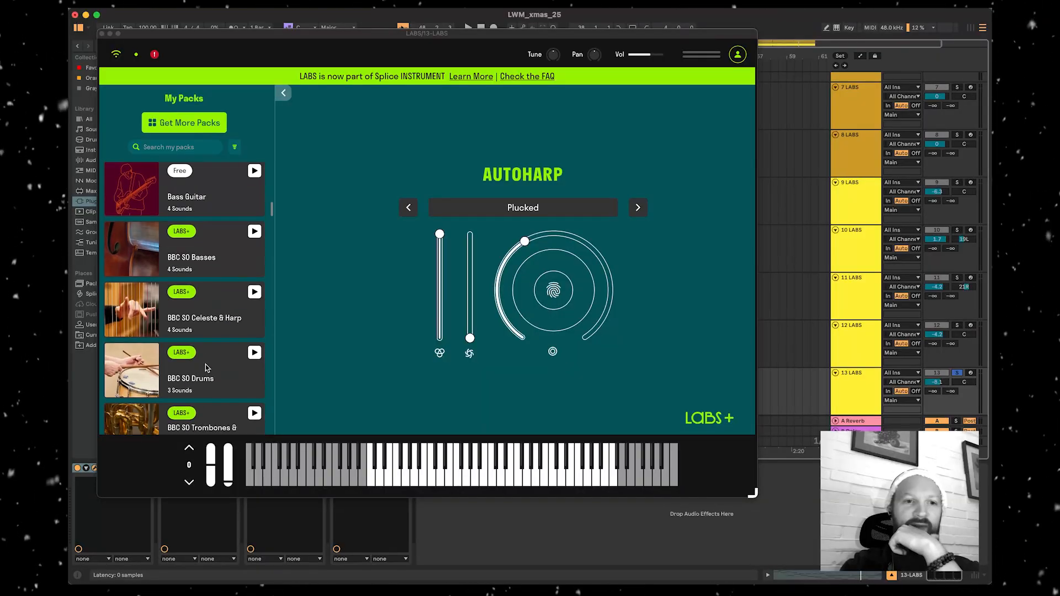
pyautogui.scroll(-10, 205, 365)
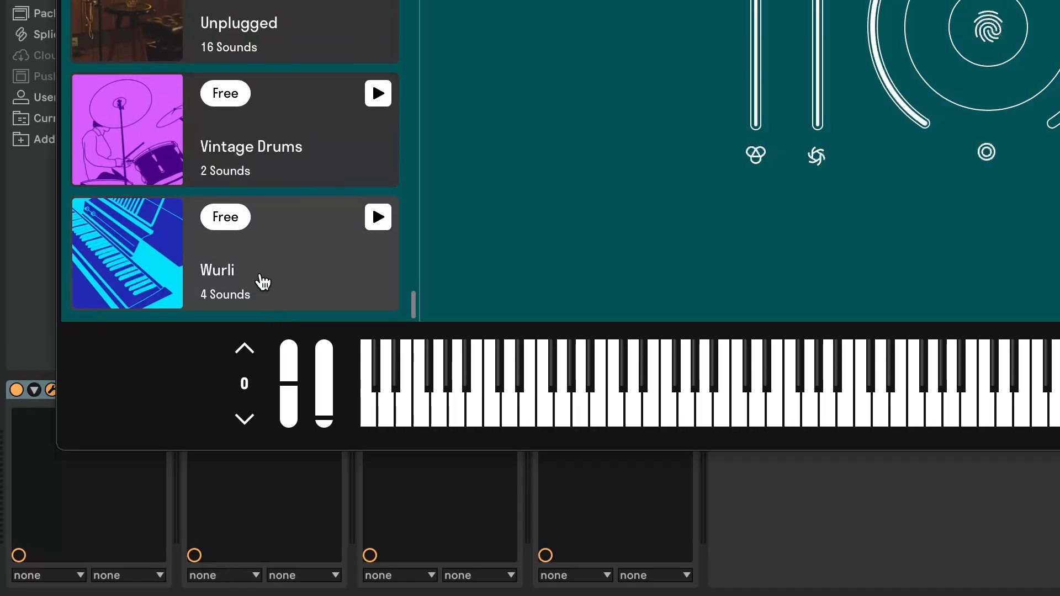
pyautogui.click(200, 423)
pyautogui.click(249, 206)
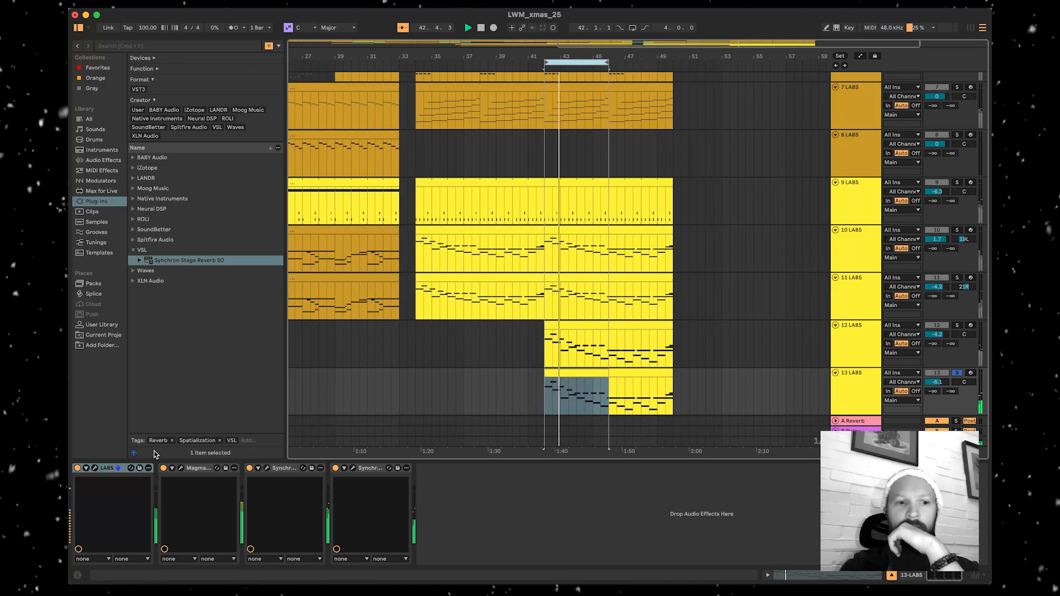
# - Listen to the melodic section from bar 42 in the full mix, and restart playback from bar 17
pyautogui.scroll(-2, 425, 331)
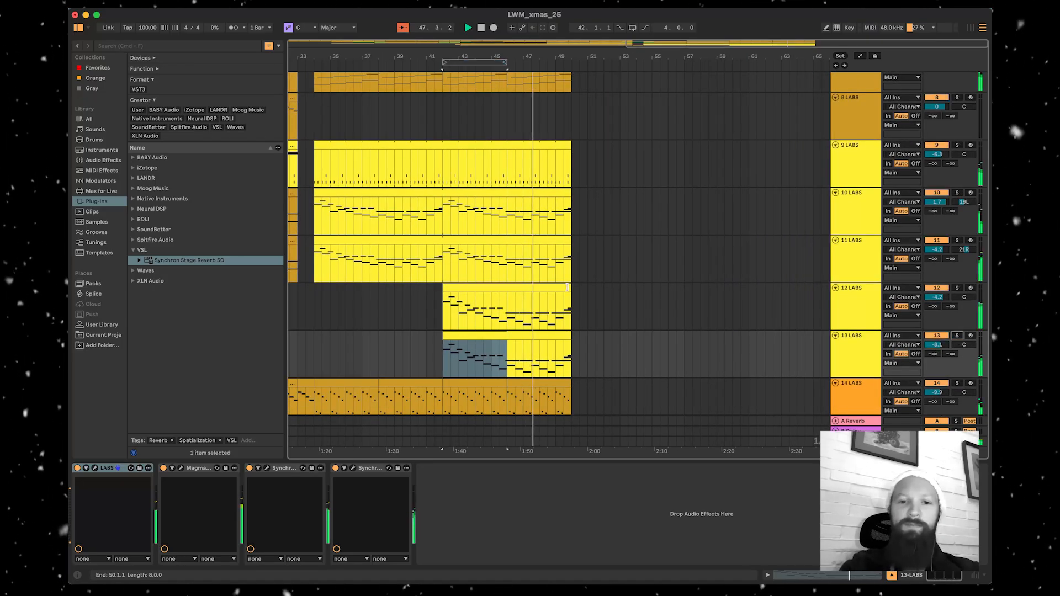
pyautogui.scroll(8, 445, 111)
pyautogui.press('space')
pyautogui.hscroll(1, 445, 110)
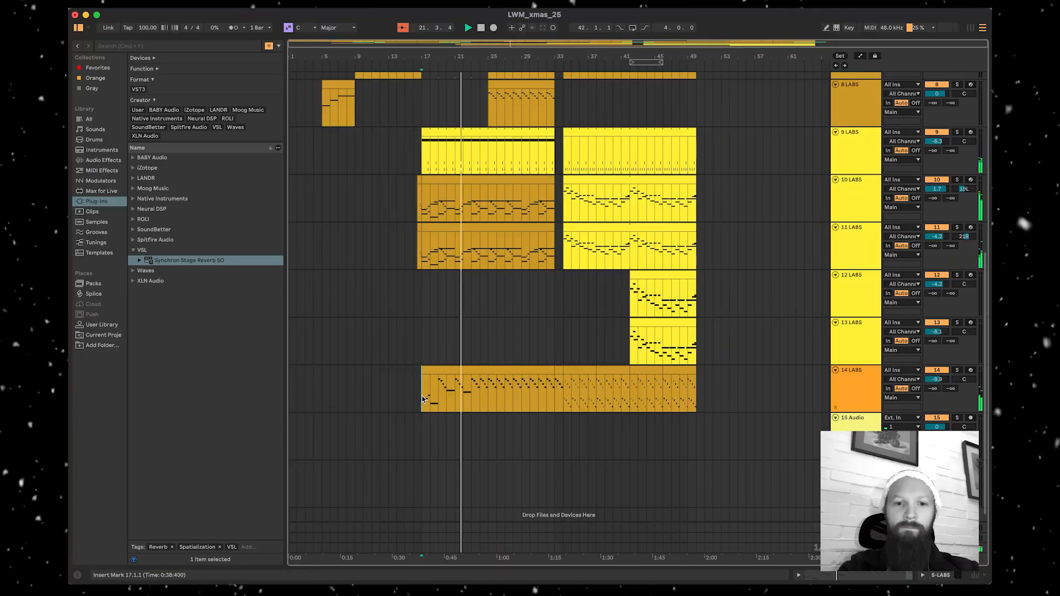
# - Copy the bar 17 to 33 section of all tracks to bar 51 and remove the copied clip tail on track 5
pyautogui.moveTo(422, 403); pyautogui.dragTo(721, 142)
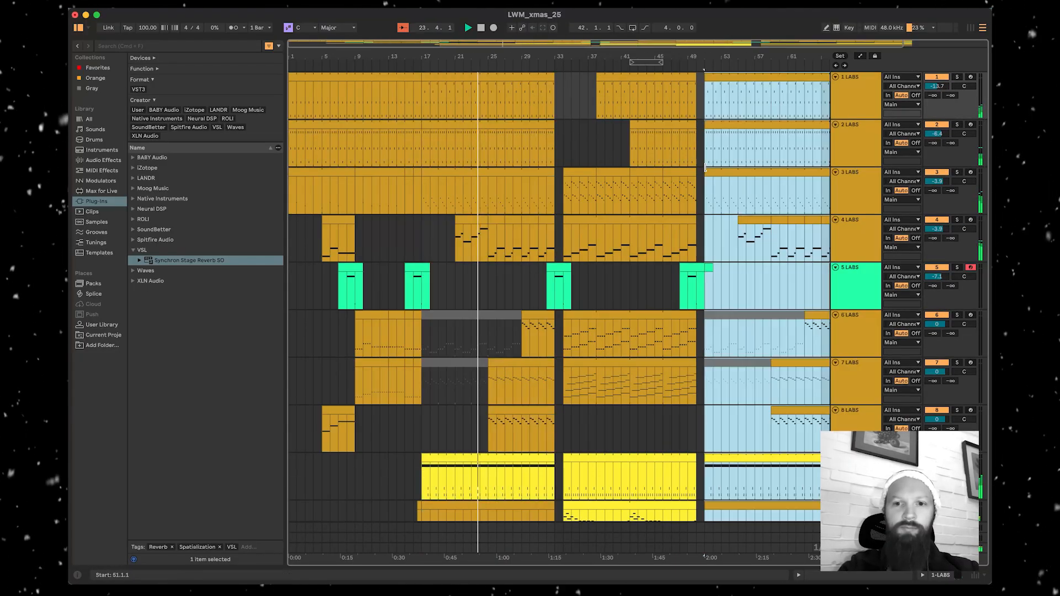
pyautogui.moveTo(705, 279); pyautogui.dragTo(713, 267)
pyautogui.hscroll(5, 360, 238)
# - Copy the pickup from 16.3.1 to 17.1.1 on tracks 10 and 11 and paste it at 50.3.1 before the new section
pyautogui.click(665, 318)
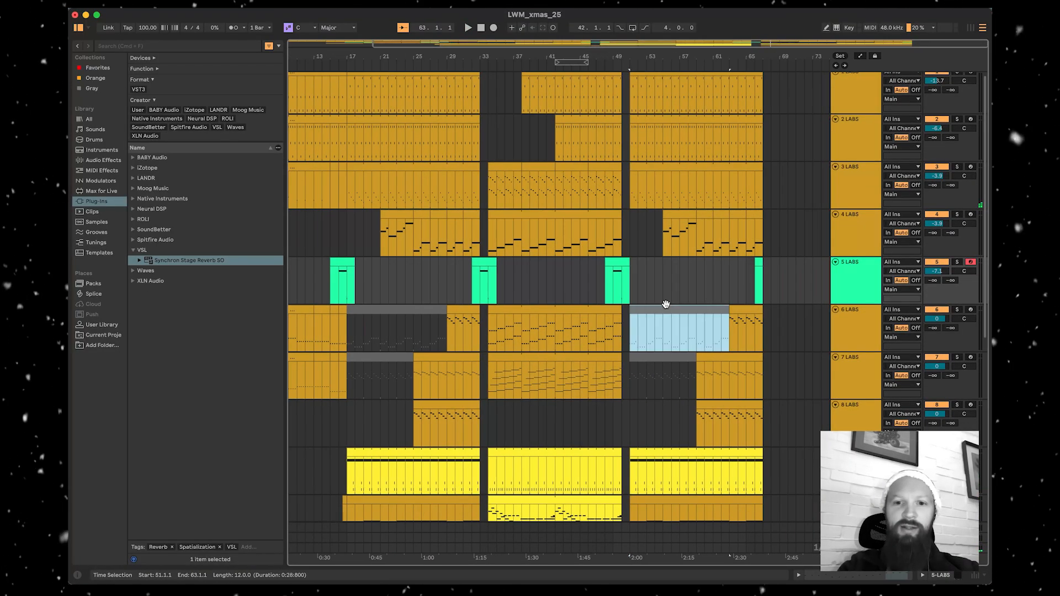
pyautogui.hscroll(-2, 624, 282)
pyautogui.scroll(-1, 624, 283)
pyautogui.scroll(-3, 654, 295)
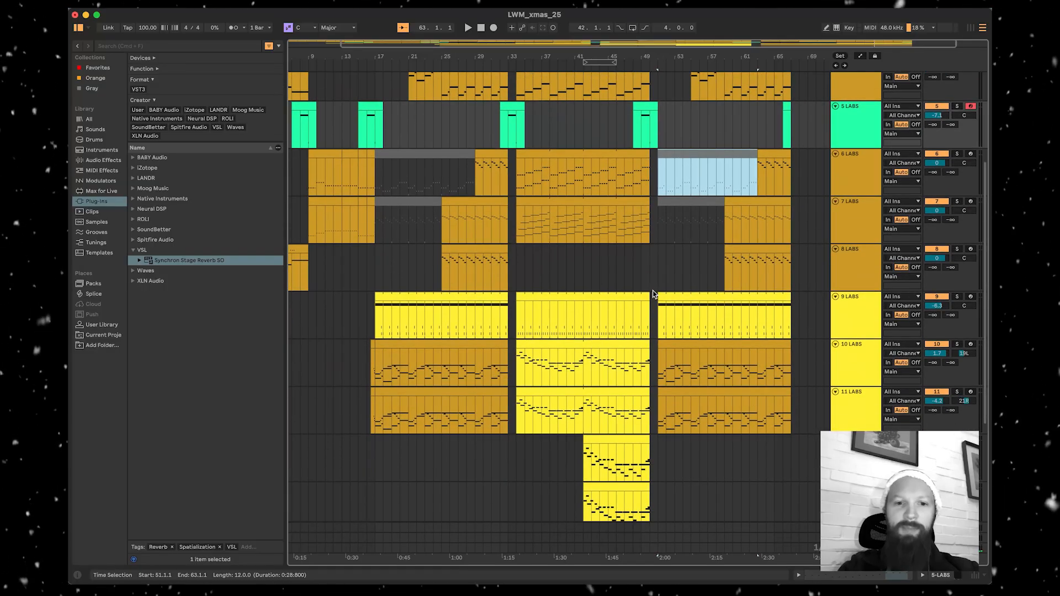
pyautogui.moveTo(371, 367); pyautogui.dragTo(377, 369)
pyautogui.keyDown('shift'); pyautogui.click(372, 389); pyautogui.keyUp('shift')
pyautogui.press('super+c')
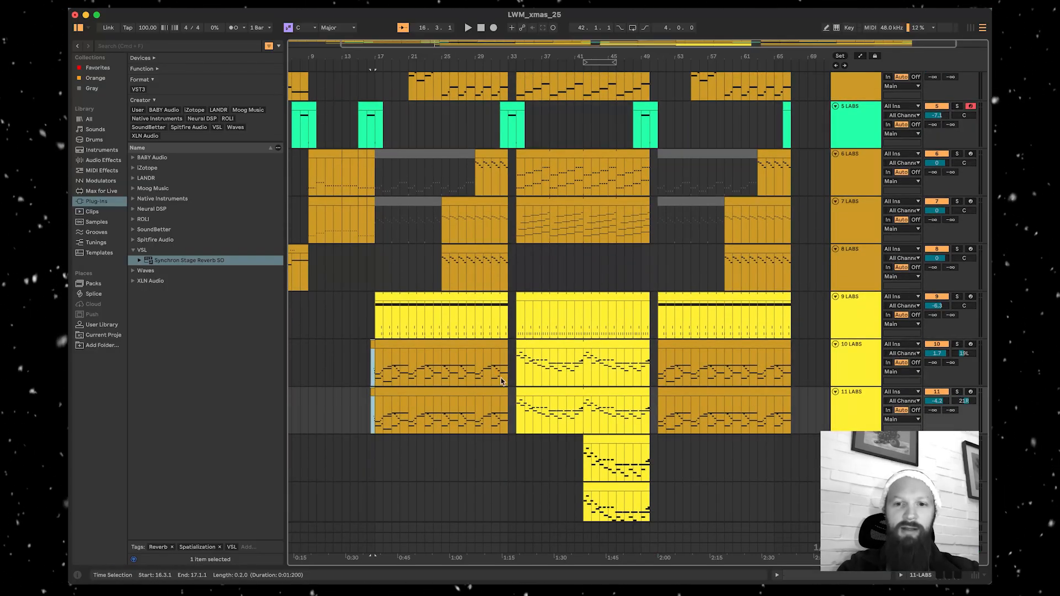
pyautogui.scroll(3, 501, 377)
pyautogui.click(751, 362)
pyautogui.press('super+v')
pyautogui.scroll(4, 751, 359)
pyautogui.moveTo(759, 345); pyautogui.dragTo(774, 344)
pyautogui.hscroll(1, 773, 344)
pyautogui.scroll(2, 620, 193)
pyautogui.hscroll(3, 621, 193)
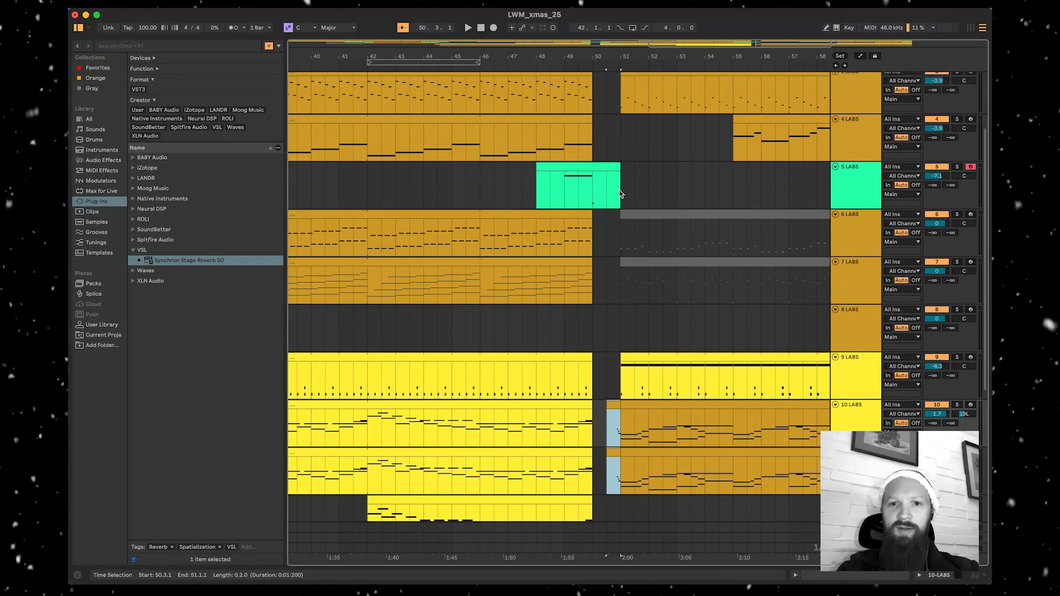
# - Play back the transition from bar 47 into the new section and check the tracks' clips around bar 51
pyautogui.hscroll(-1, 528, 136)
pyautogui.hscroll(8, 528, 137)
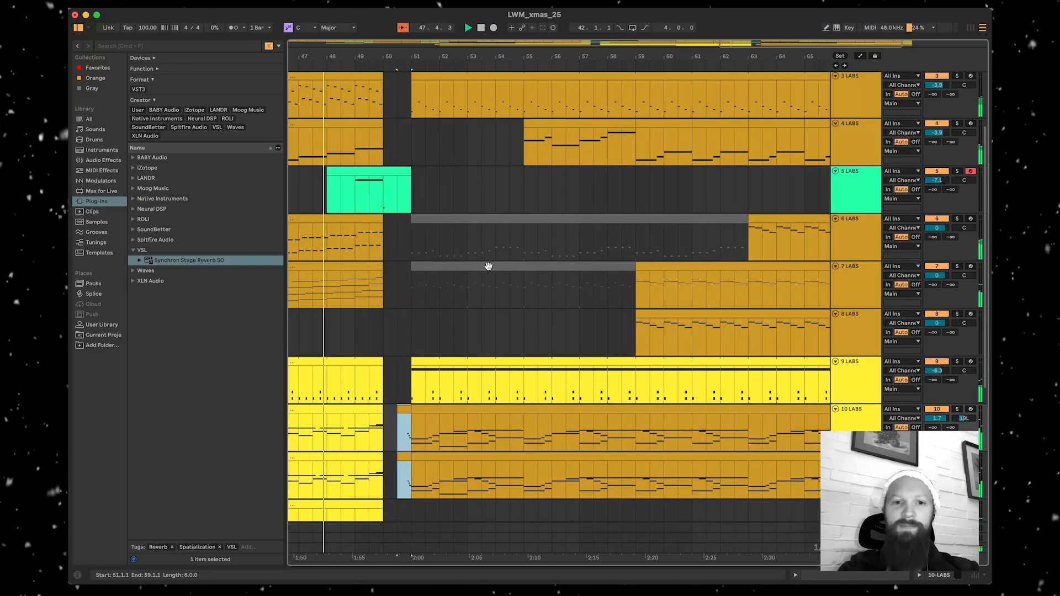
pyautogui.click(420, 174)
pyautogui.hscroll(-1, 419, 174)
pyautogui.scroll(-5, 420, 174)
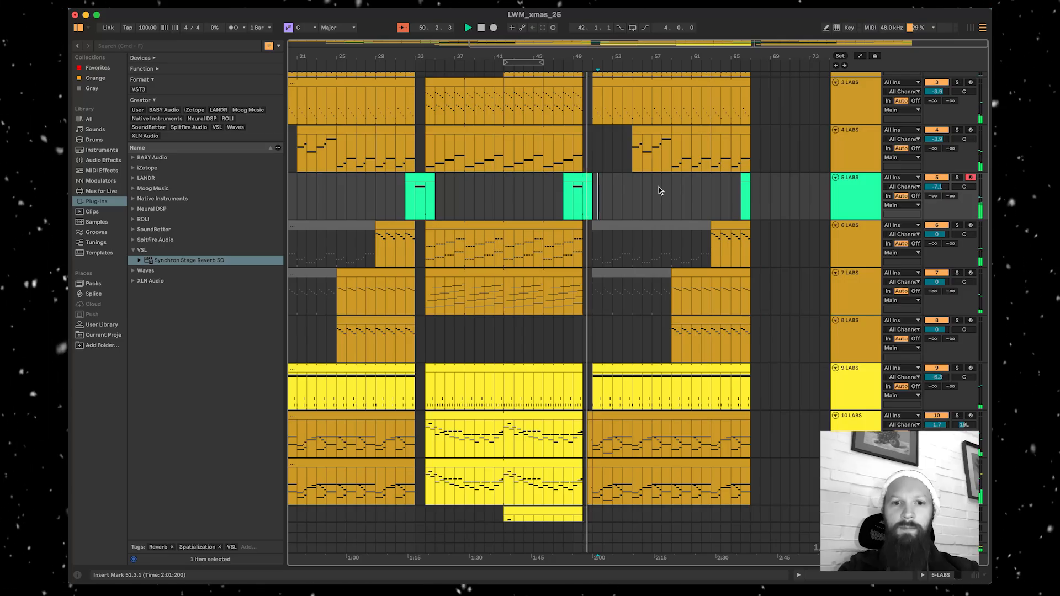
pyautogui.scroll(1, 658, 187)
pyautogui.scroll(2, 658, 187)
pyautogui.scroll(-5, 622, 369)
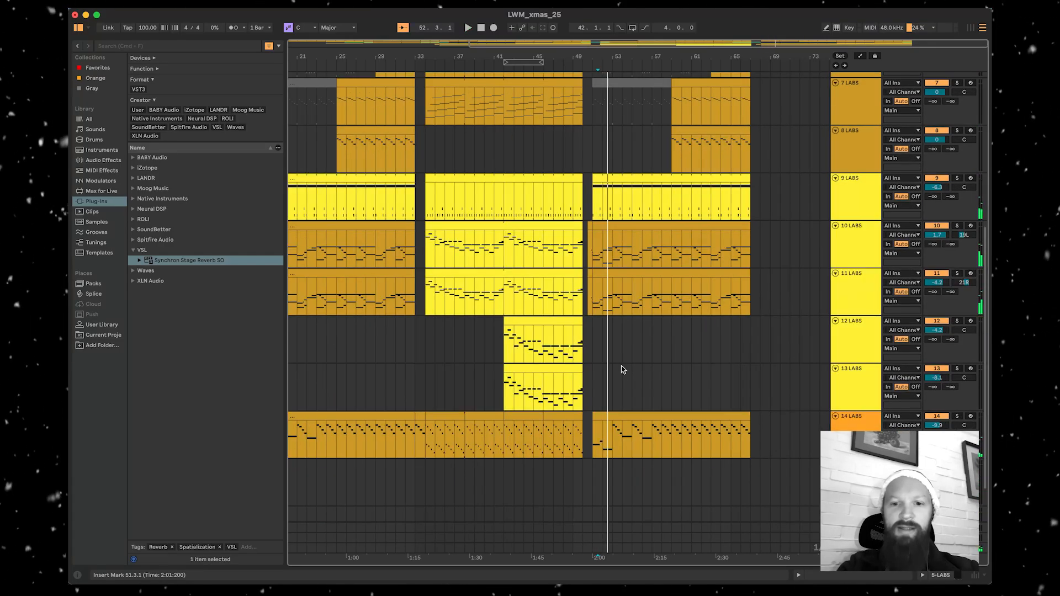
# - In the new section, trim the track 14 clip to start at bar 57 and the track 1 and 2 clips at bar 55
pyautogui.scroll(3, 622, 370)
pyautogui.hscroll(5, 622, 369)
pyautogui.moveTo(422, 407); pyautogui.dragTo(529, 411)
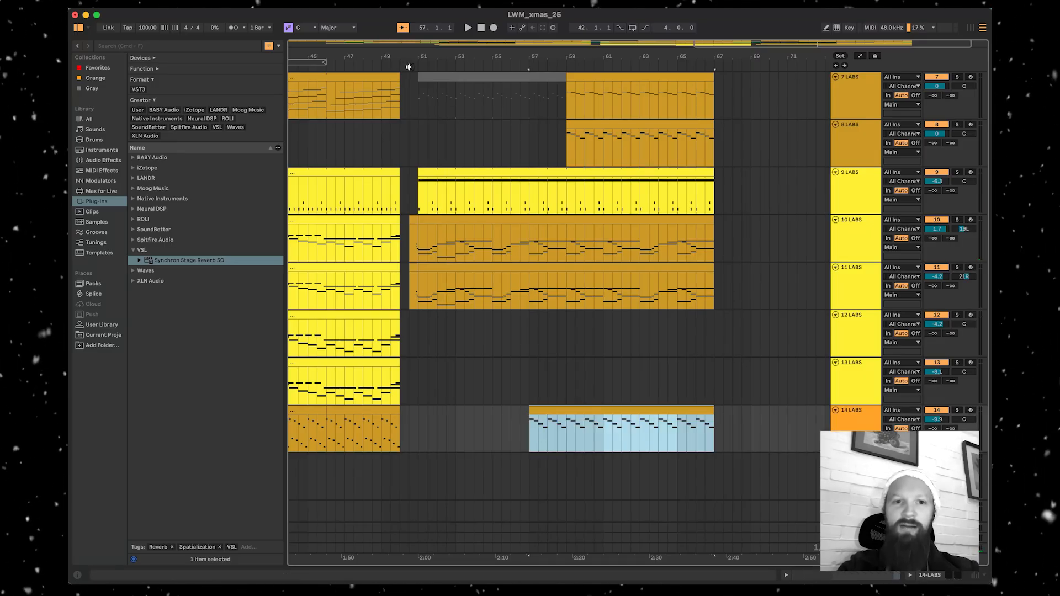
pyautogui.scroll(6, 530, 221)
pyautogui.click(529, 82)
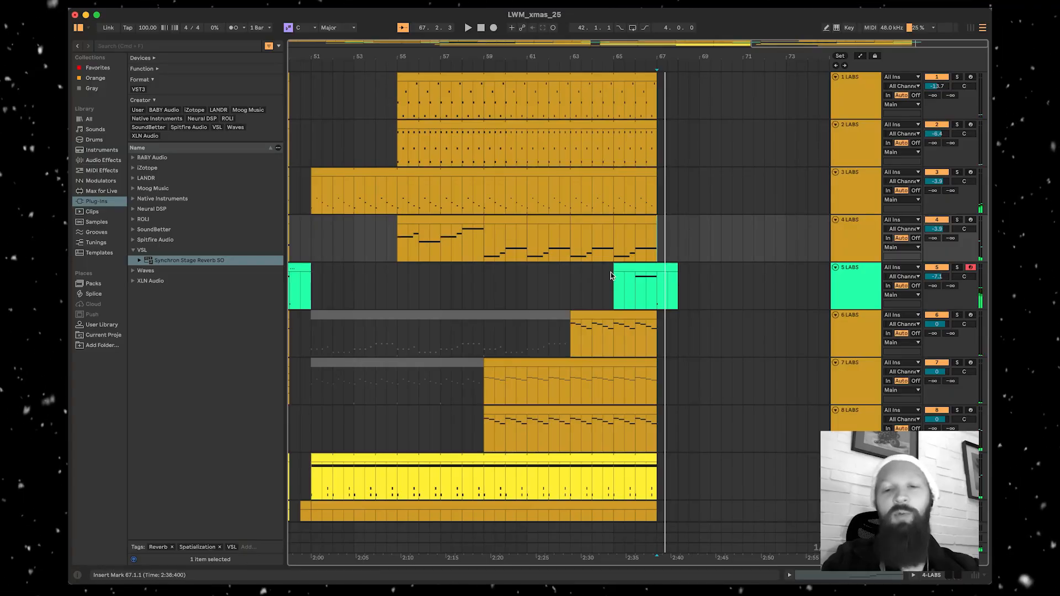
# - Add a second low note at 67.3.1 in track 5's closing clip, and place the insert marker there on track 1
pyautogui.hscroll(-3, 371, 274)
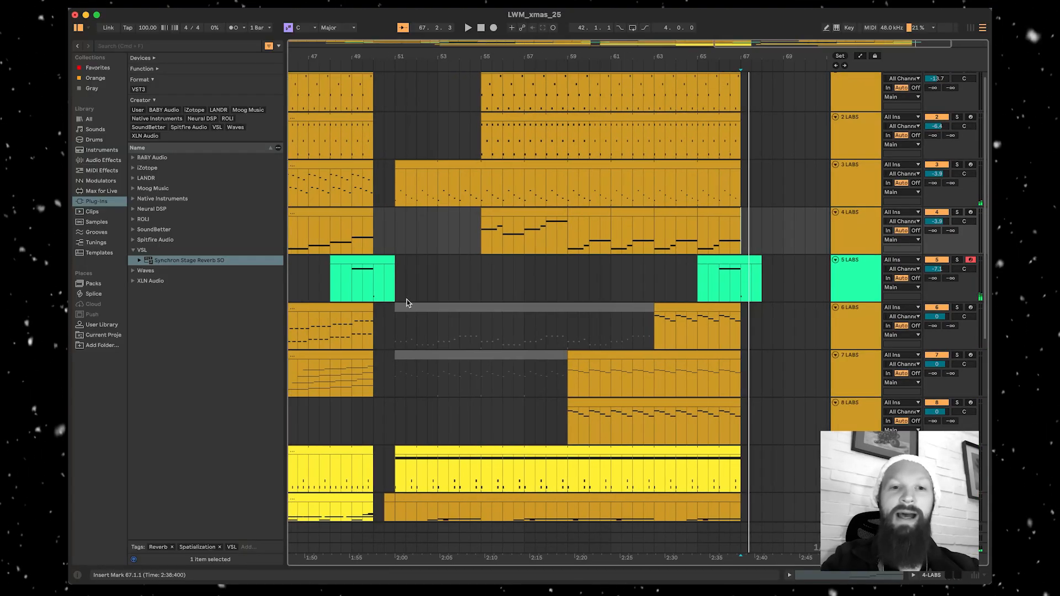
pyautogui.hscroll(3, 637, 252)
pyautogui.scroll(3, 637, 252)
pyautogui.click(690, 287)
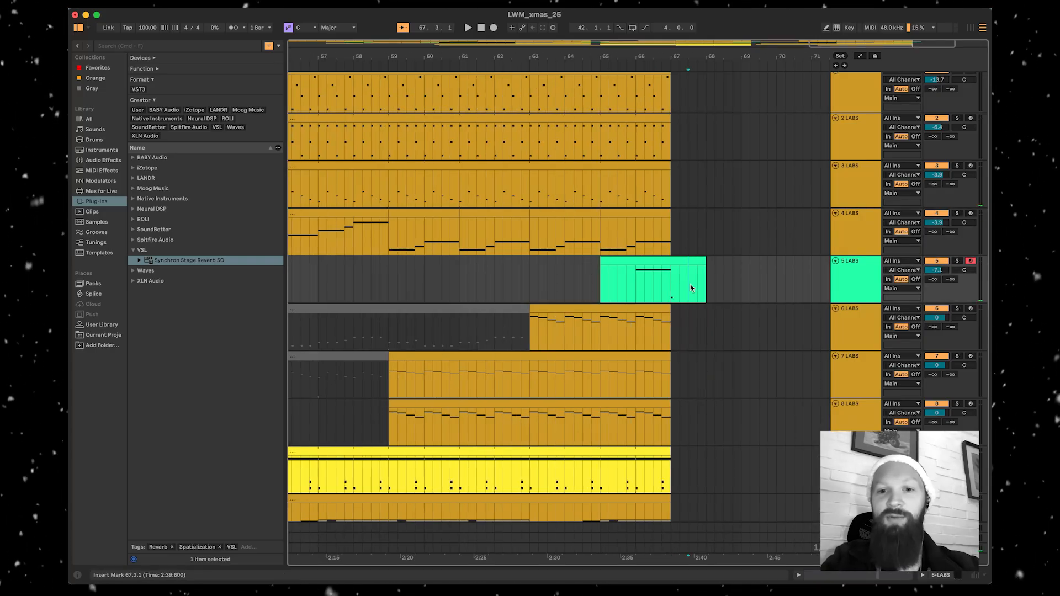
pyautogui.moveTo(690, 62); pyautogui.dragTo(590, 104)
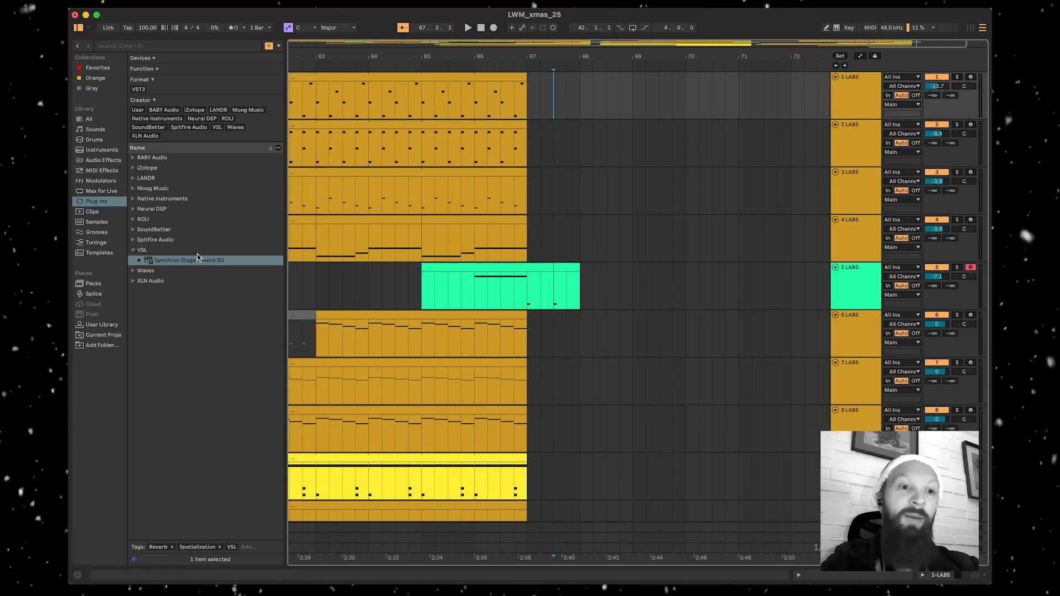
# - Insert a MIDI track, move it above all other tracks, and load XLN Audio's Addictive Drums 2 on it
pyautogui.press('super+shift+t')
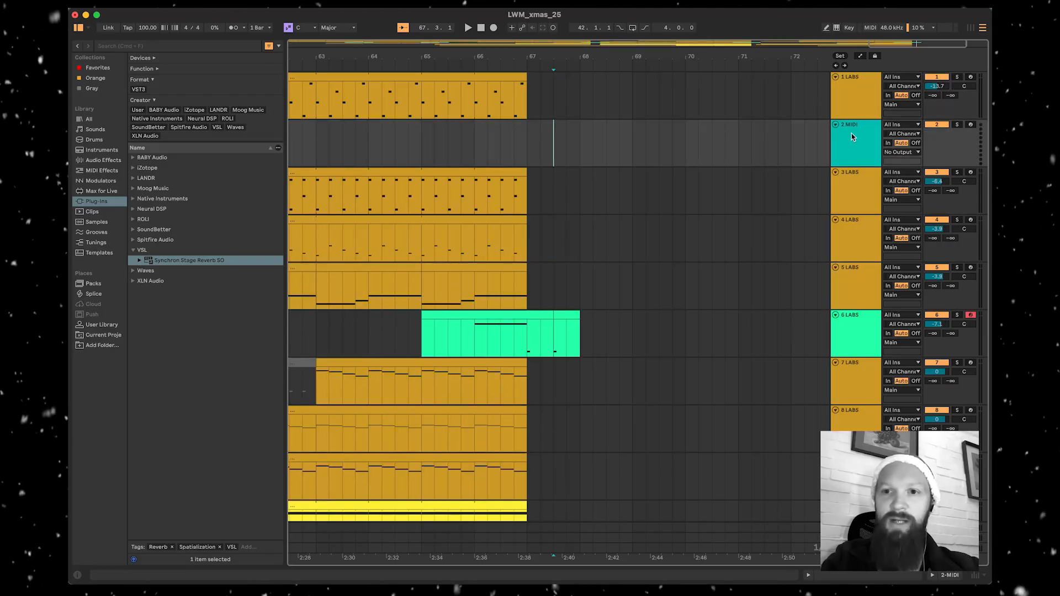
pyautogui.moveTo(854, 80); pyautogui.dragTo(854, 78)
pyautogui.click(134, 271)
pyautogui.click(147, 282)
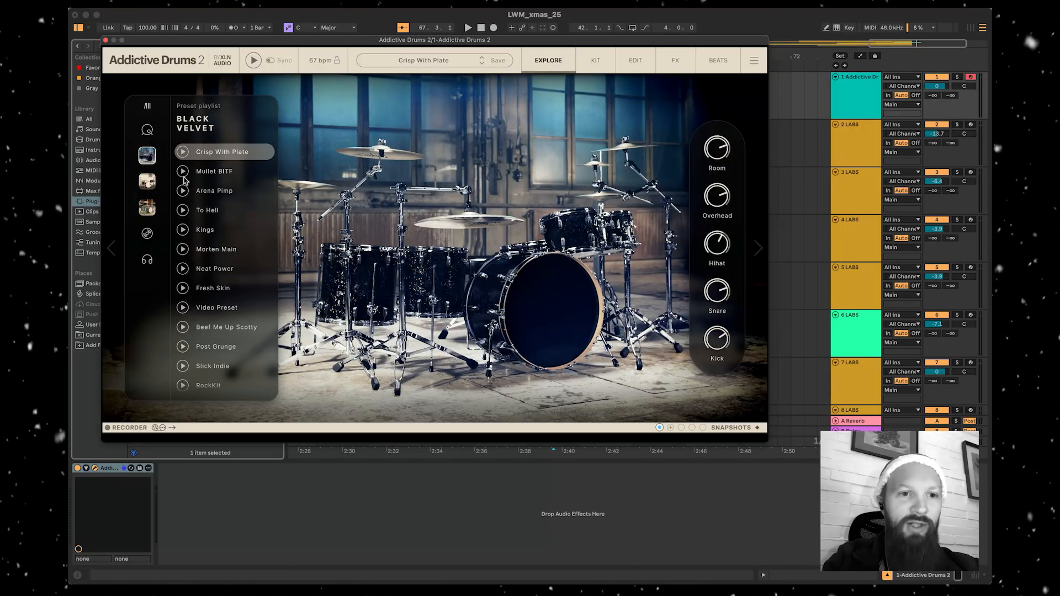
# - Search the Addictive Drums 2 preset browser for "ka" and for "jazz"
pyautogui.click(147, 129)
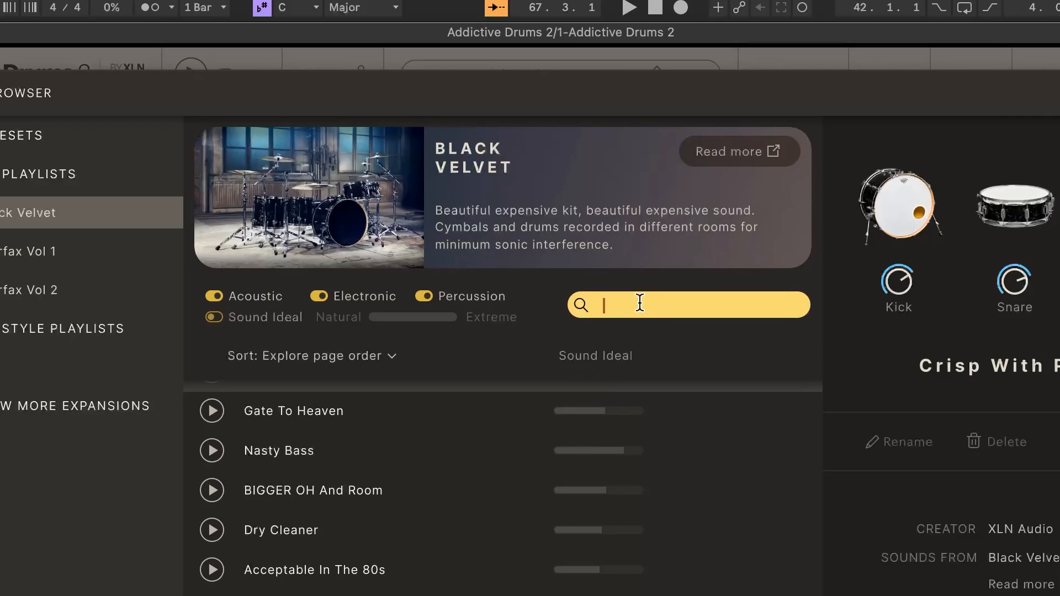
pyautogui.write('ka')
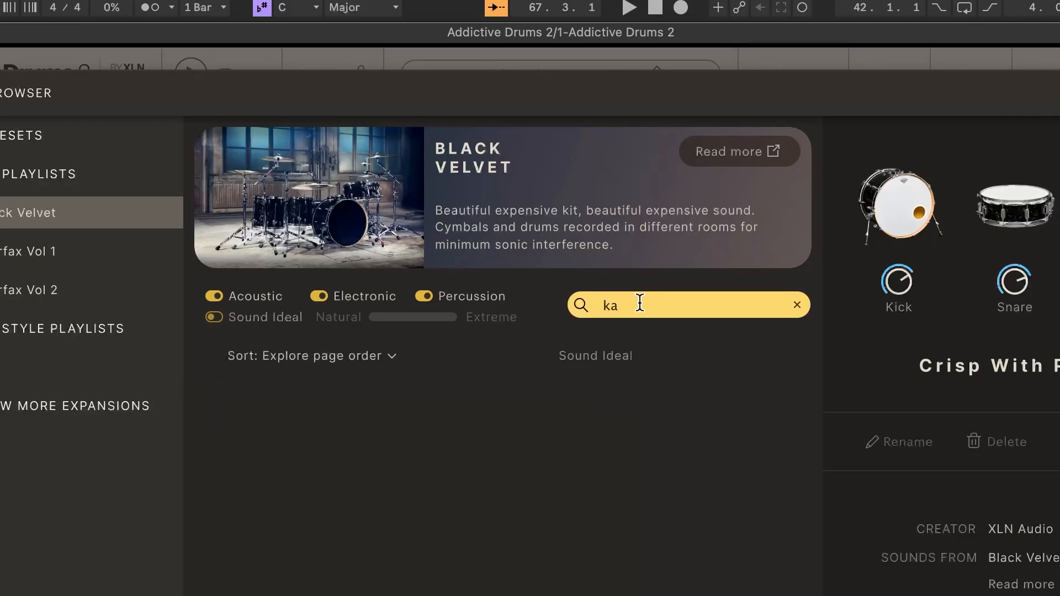
pyautogui.press('BackSpace')
pyautogui.press('BackSpace')
pyautogui.write('jazz')
# - Preview the Fairfax Vol 2 presets Big OH And Room and Cloth On Snare, and load the Any Wear preset
pyautogui.click(105, 260)
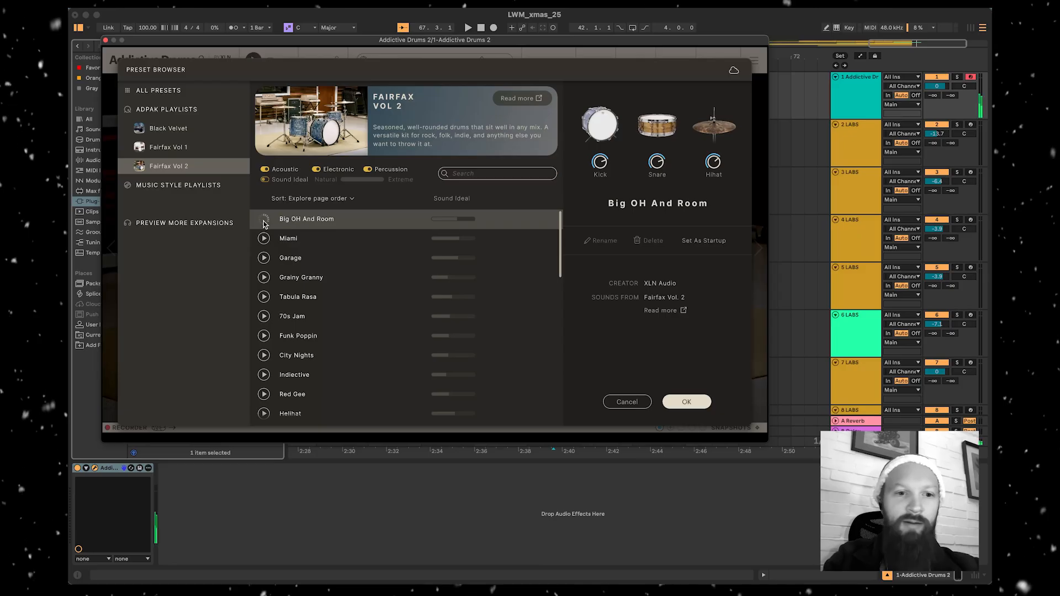
pyautogui.scroll(-4, 264, 307)
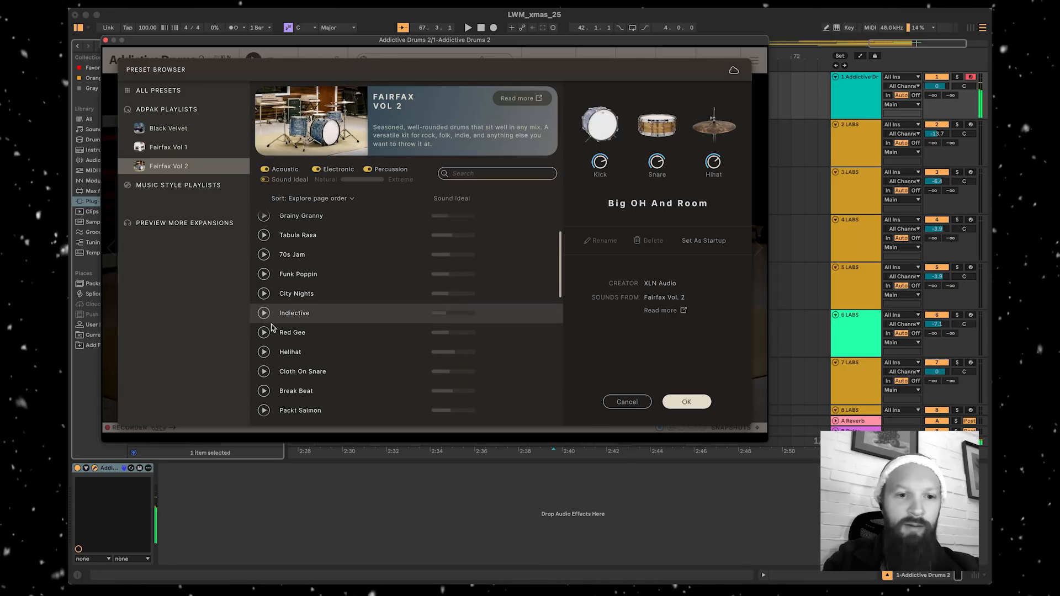
pyautogui.click(263, 356)
pyautogui.scroll(-6, 276, 342)
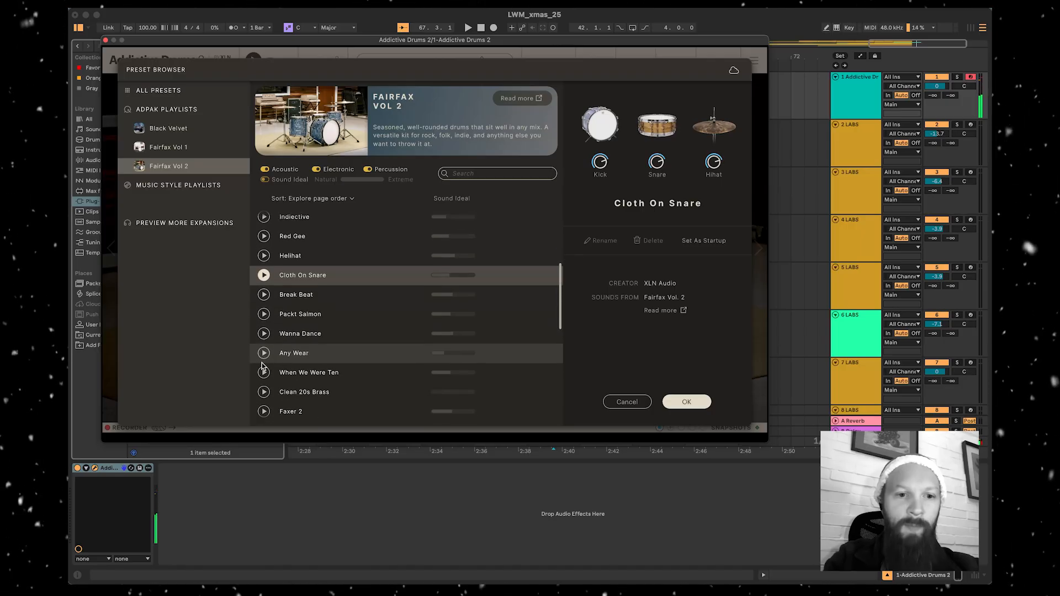
pyautogui.click(299, 307)
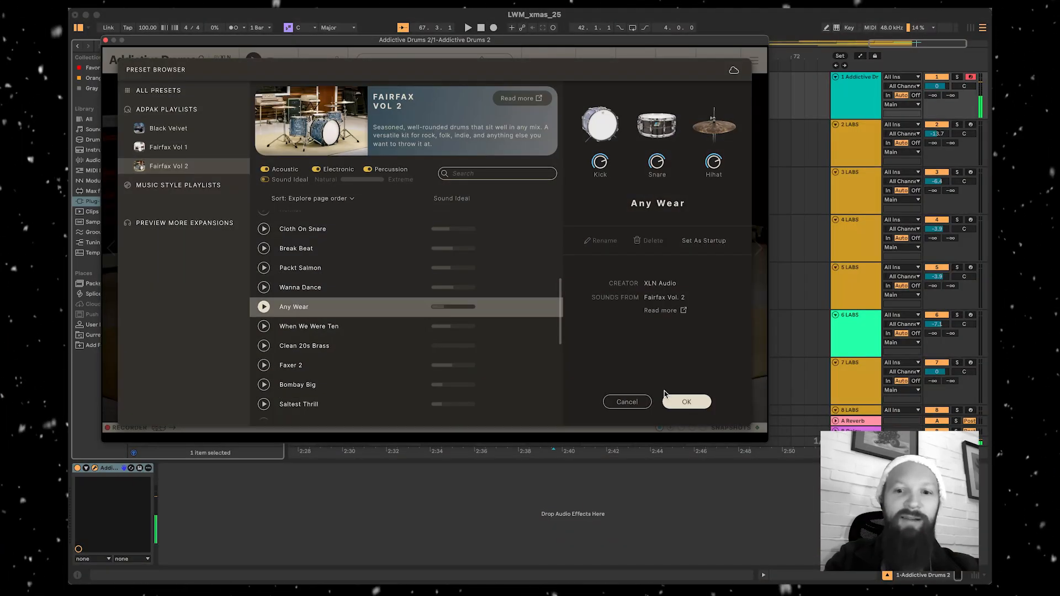
pyautogui.click(686, 402)
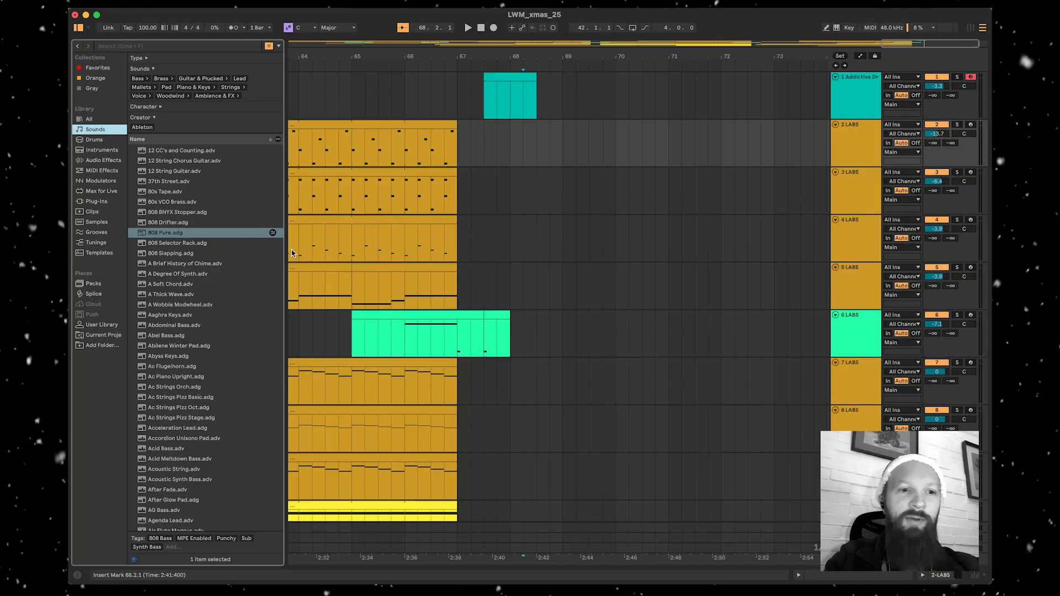
# - Open the groove library in the browser and find the Jazz grooves
pyautogui.click(96, 231)
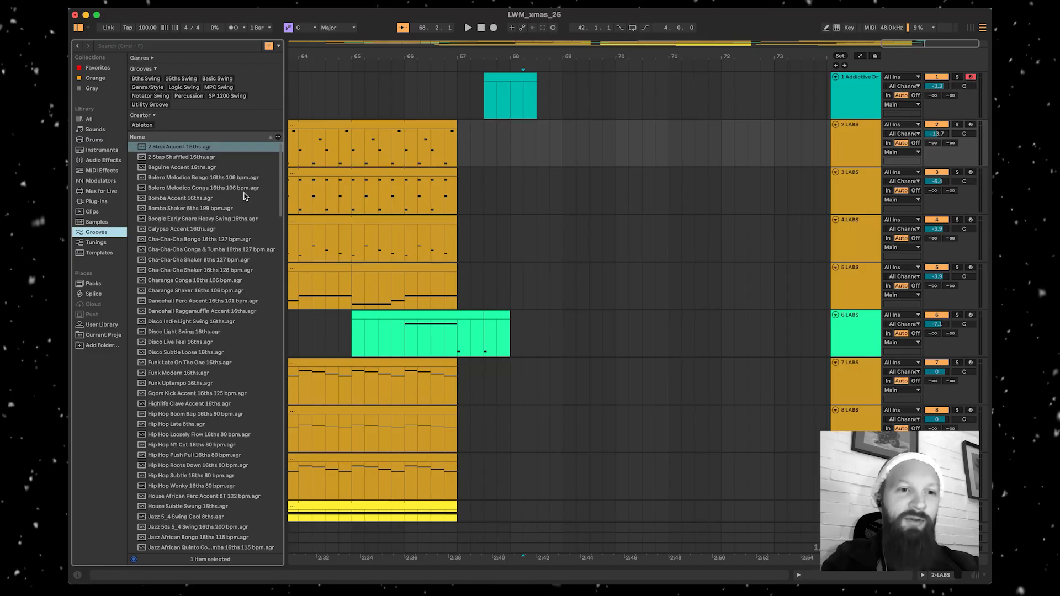
pyautogui.scroll(-10, 198, 243)
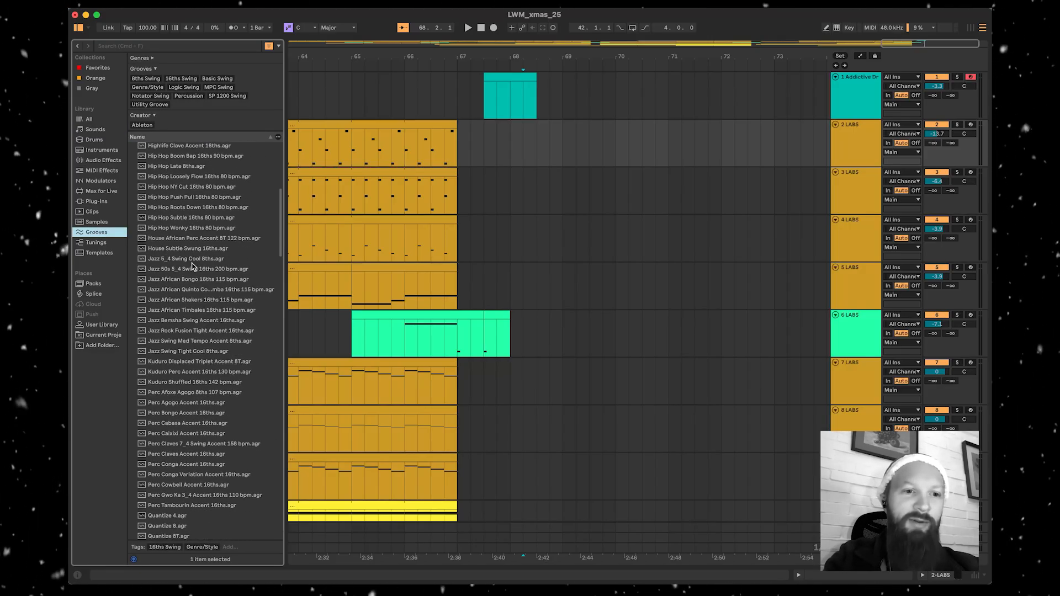
pyautogui.scroll(-1, 193, 267)
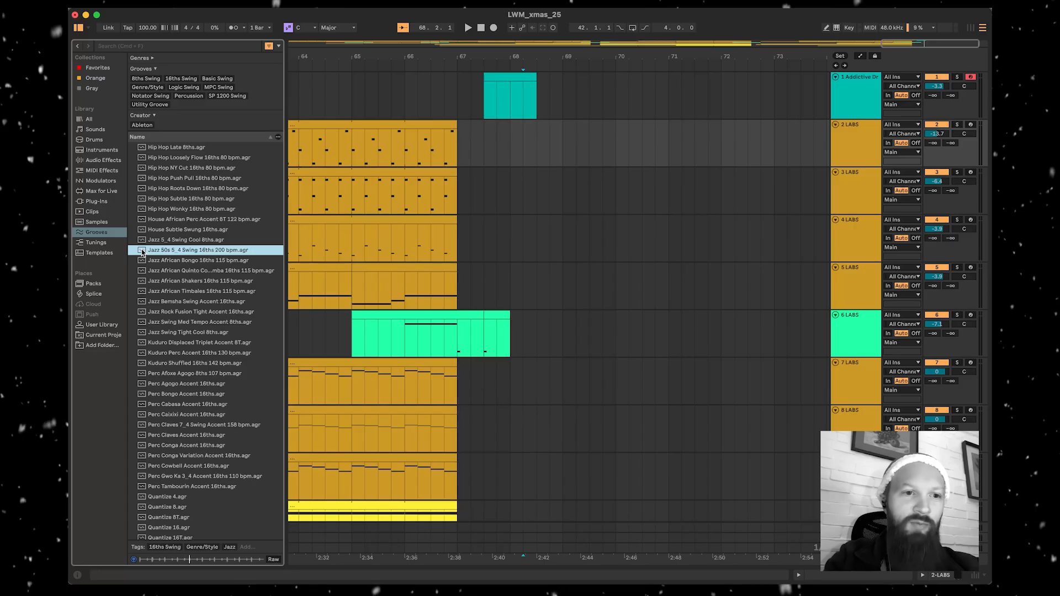
# - Place the Jazz 50s 5_4 Swing 16ths 200 bpm groove at 67.3.1 on the Addictive Drums track and play it
pyautogui.hscroll(3, 513, 150)
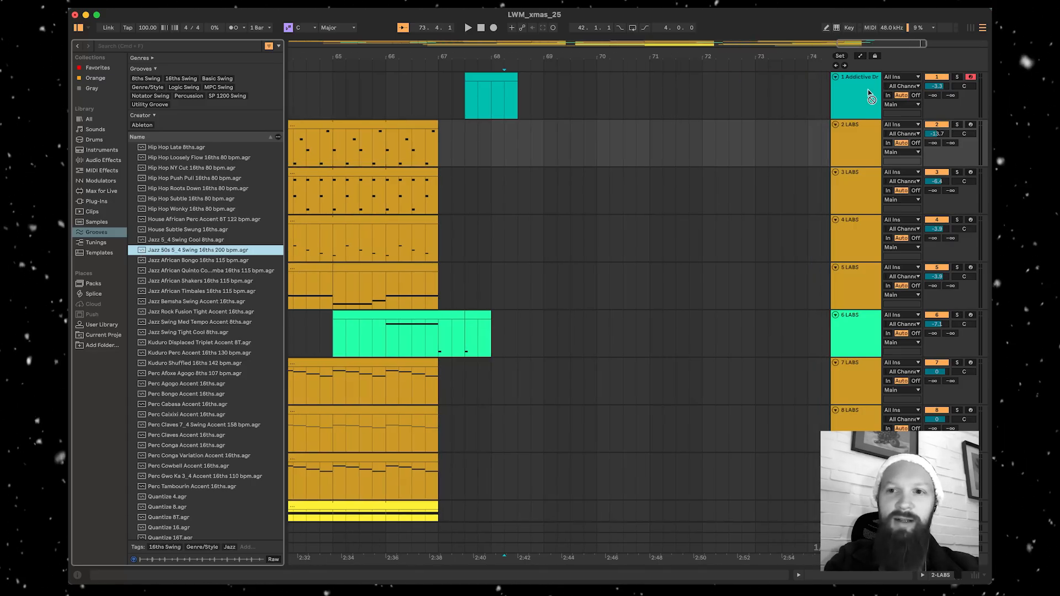
pyautogui.click(509, 113)
pyautogui.moveTo(472, 113); pyautogui.dragTo(472, 113)
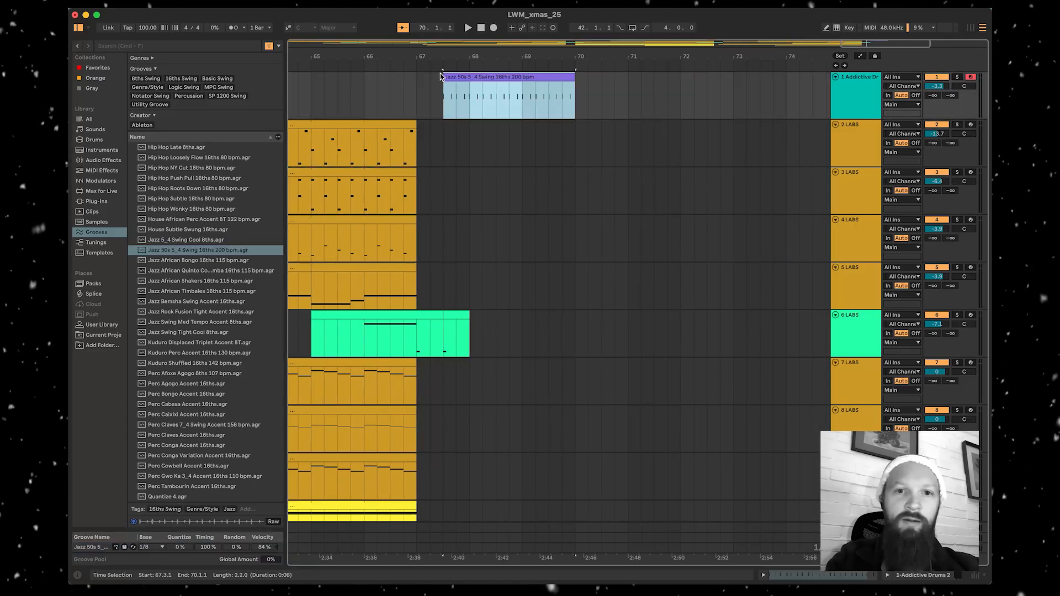
pyautogui.hscroll(-3, 554, 106)
pyautogui.press('space')
pyautogui.hscroll(6, 530, 94)
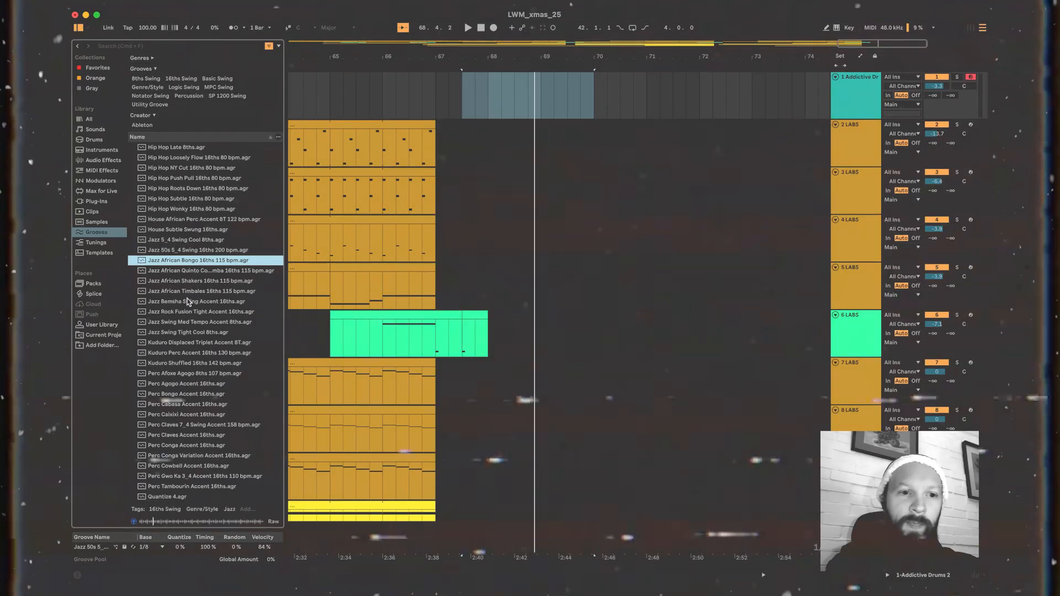
# - Place the Jazz Bemsha Swing Accent 16ths groove at 67.3.1 on the Addictive Drums track, play it, and open its notes
pyautogui.click(142, 302)
pyautogui.moveTo(142, 301); pyautogui.dragTo(462, 108)
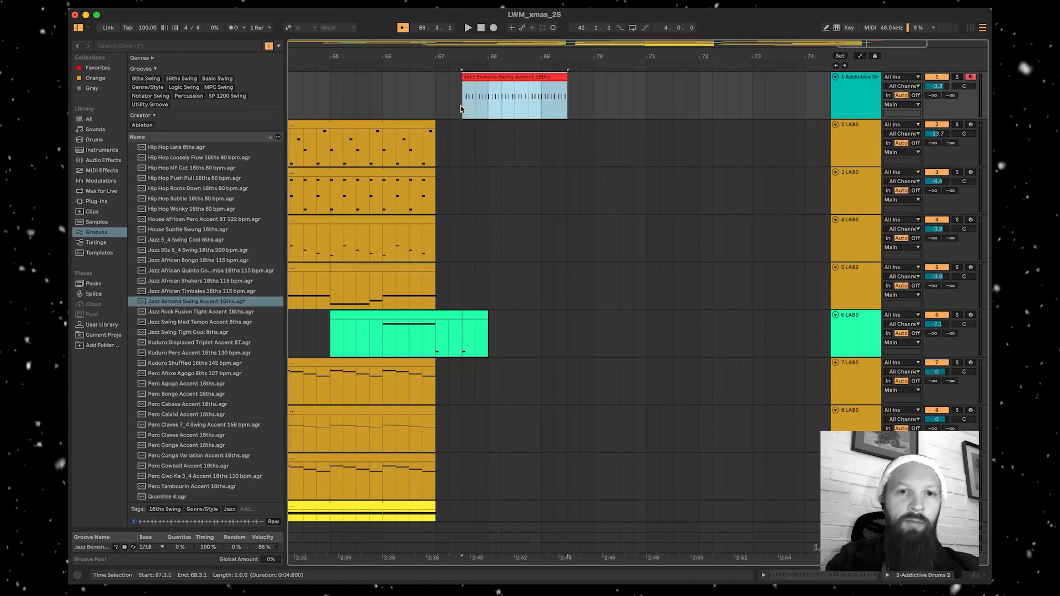
pyautogui.click(454, 66)
pyautogui.doubleClick(567, 77)
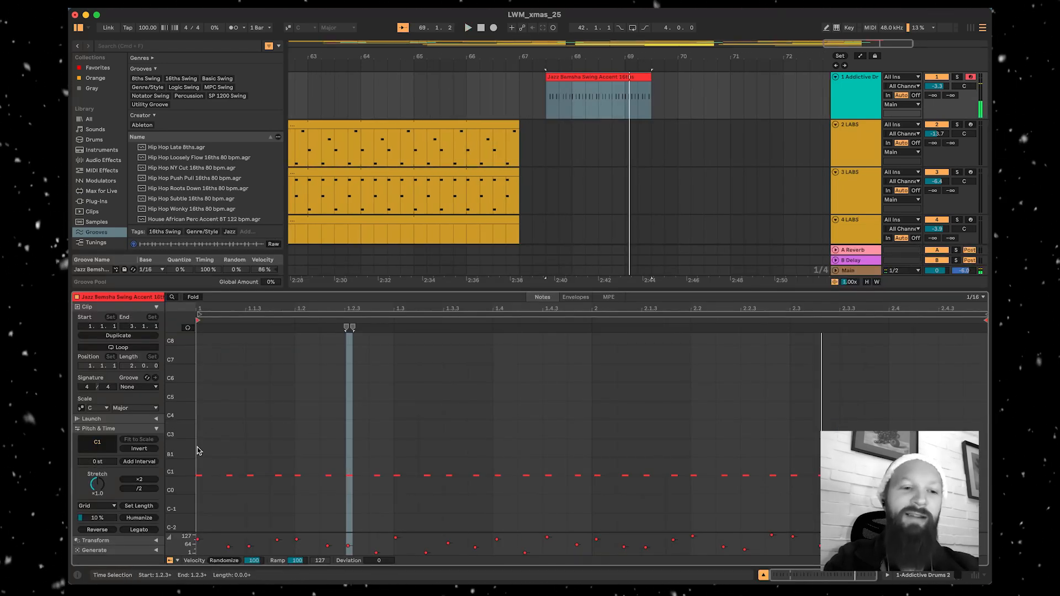
# - Add a D1 hit near 1.1.2 and E1 hits at 1.2 and 1.4 in the Jazz Bemsha Swing clip, and play it
pyautogui.scroll(2, 254, 496)
pyautogui.moveTo(189, 445); pyautogui.dragTo(221, 445)
pyautogui.doubleClick(270, 443)
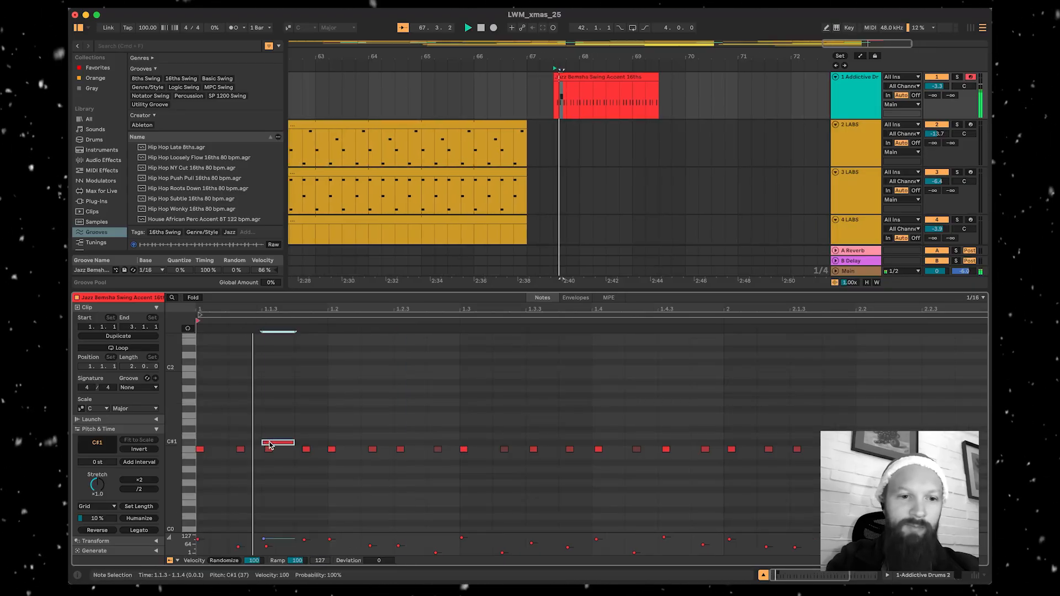
pyautogui.moveTo(271, 443); pyautogui.dragTo(345, 439)
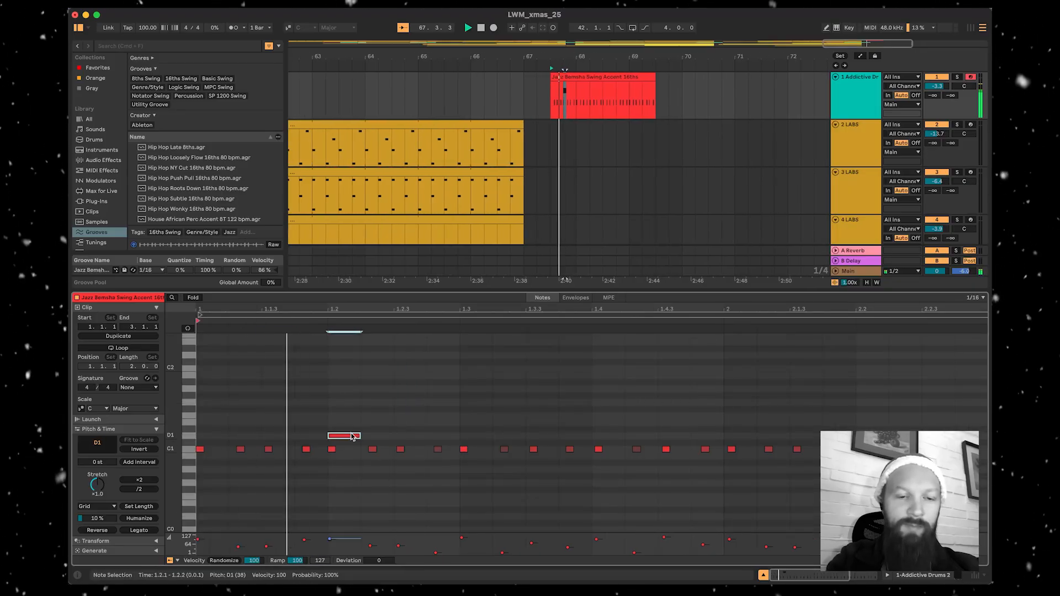
pyautogui.moveTo(260, 436)
pyautogui.mouseDown()
pyautogui.moveTo(236, 440)
pyautogui.moveTo(248, 440)
pyautogui.mouseUp()
pyautogui.scroll(3, 237, 440)
pyautogui.press('space')
pyautogui.press('space')
pyautogui.moveTo(392, 430); pyautogui.dragTo(393, 424)
pyautogui.press('space')
pyautogui.scroll(-5, 394, 424)
pyautogui.press('space')
# - Copy the D1 and E1 hits from the clip's first bar to its second bar and play the result
pyautogui.moveTo(369, 410); pyautogui.dragTo(433, 443)
pyautogui.moveTo(234, 437); pyautogui.dragTo(629, 437)
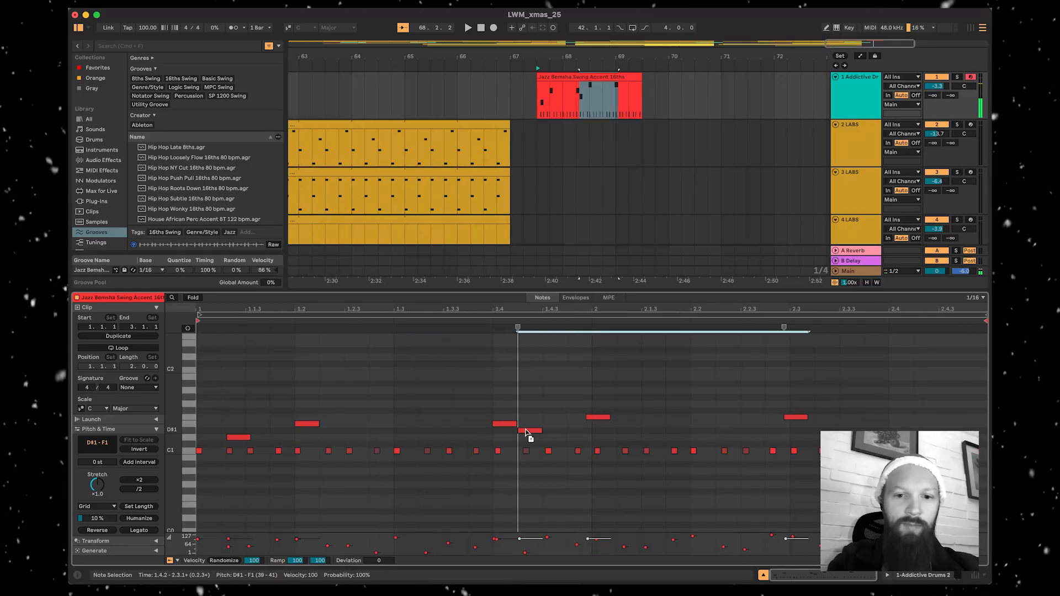
pyautogui.press('space')
pyautogui.click(569, 398)
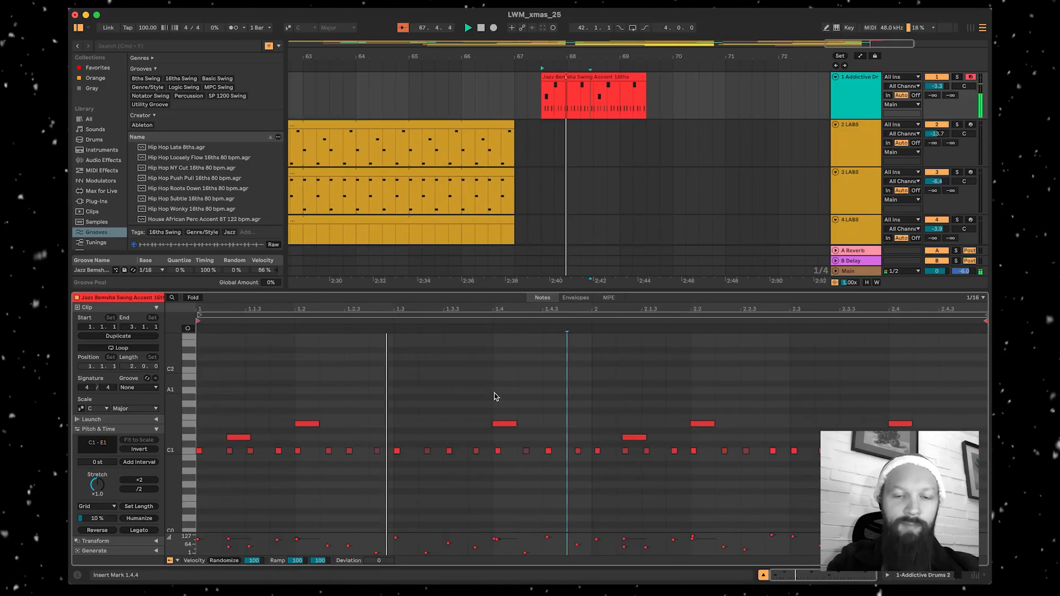
# - Add an A#1 hit at 1.1 and F#2 hits at 1.2, 1.4, 2.2 and 2.4 in the drum clip
pyautogui.scroll(3, 358, 403)
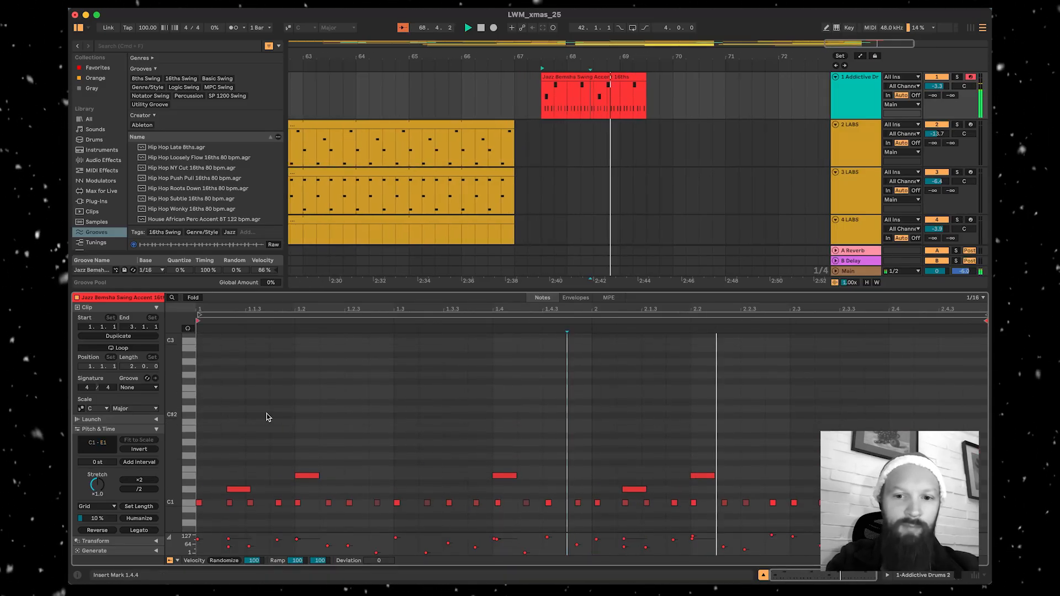
pyautogui.scroll(1, 223, 434)
pyautogui.doubleClick(208, 449)
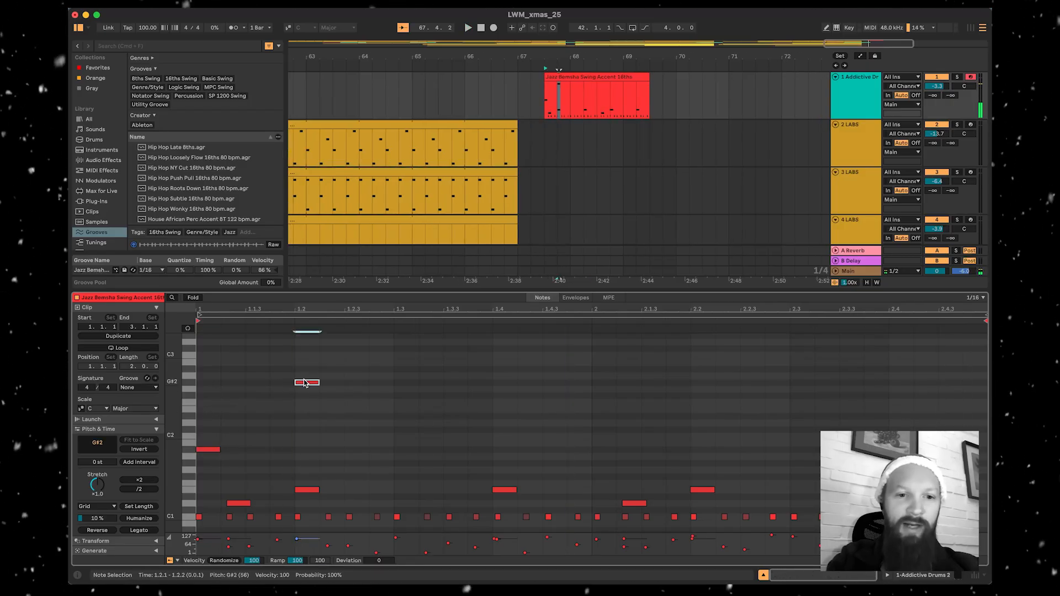
pyautogui.moveTo(312, 381); pyautogui.dragTo(312, 396)
pyautogui.doubleClick(506, 395)
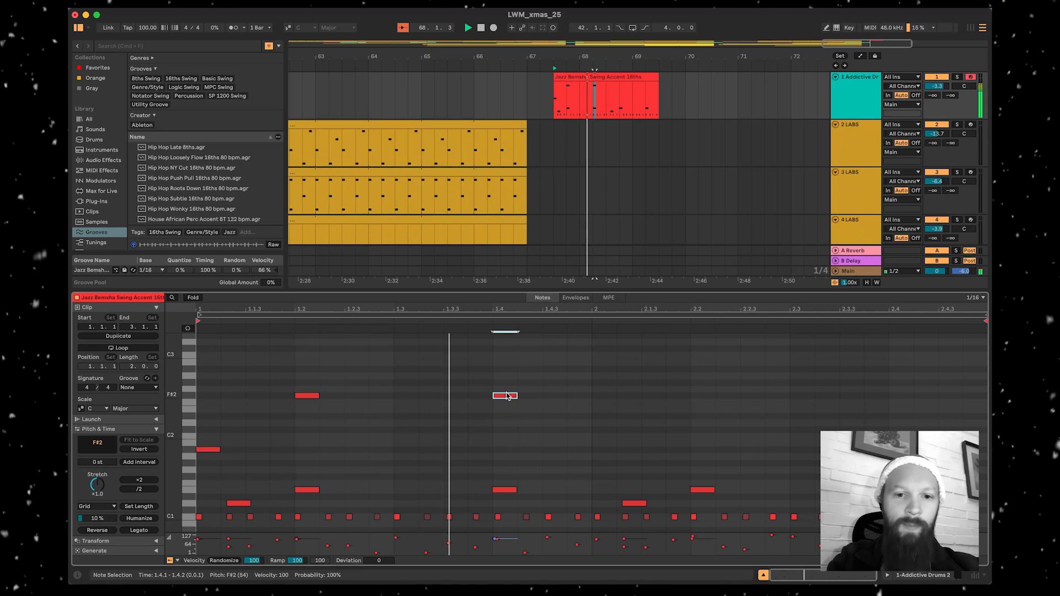
pyautogui.doubleClick(702, 395)
pyautogui.doubleClick(900, 396)
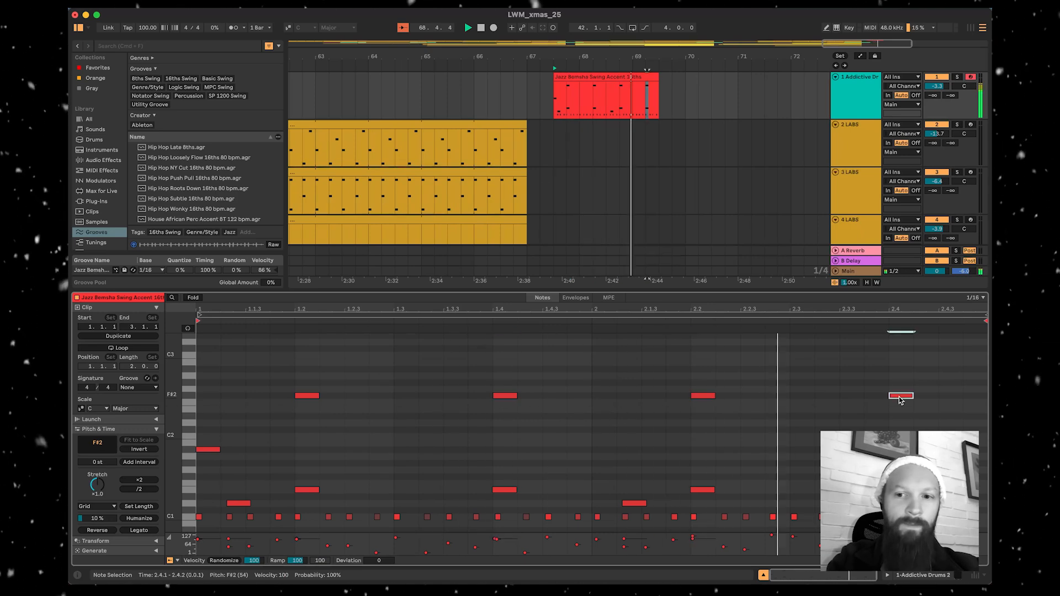
# - Try upper drum pitches and add C#3 hits at 1.3, 2.1 and 2.3 in the drum clip
pyautogui.scroll(3, 394, 383)
pyautogui.doubleClick(255, 359)
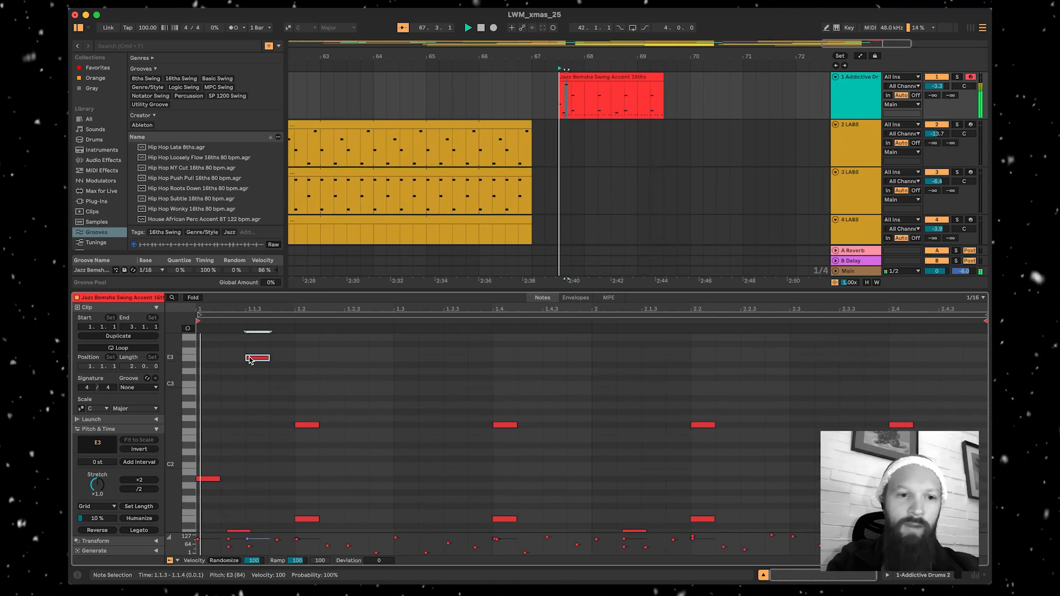
pyautogui.moveTo(257, 361); pyautogui.dragTo(258, 422)
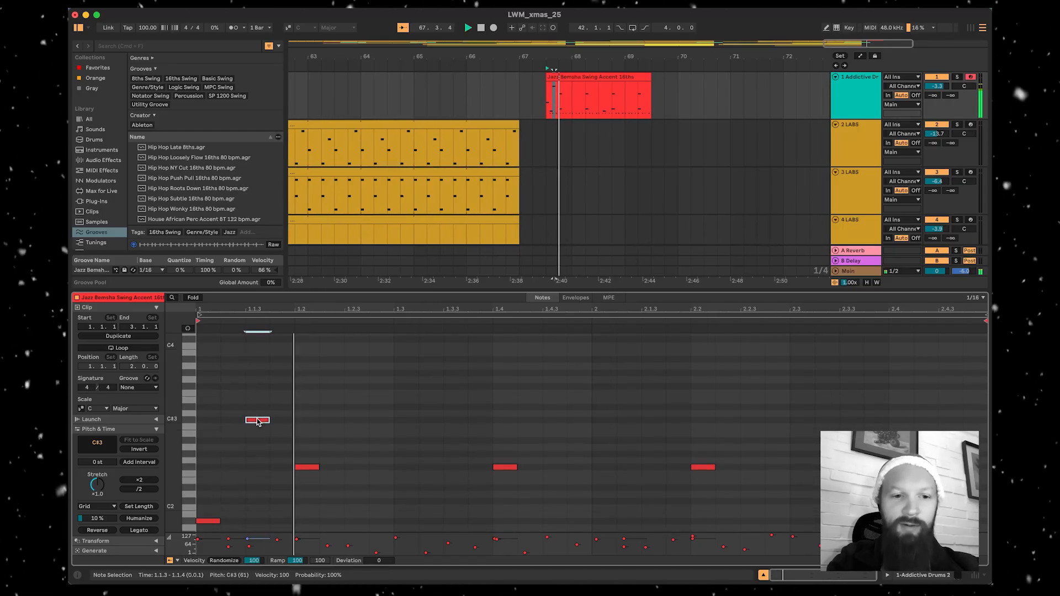
pyautogui.moveTo(385, 425); pyautogui.dragTo(409, 425)
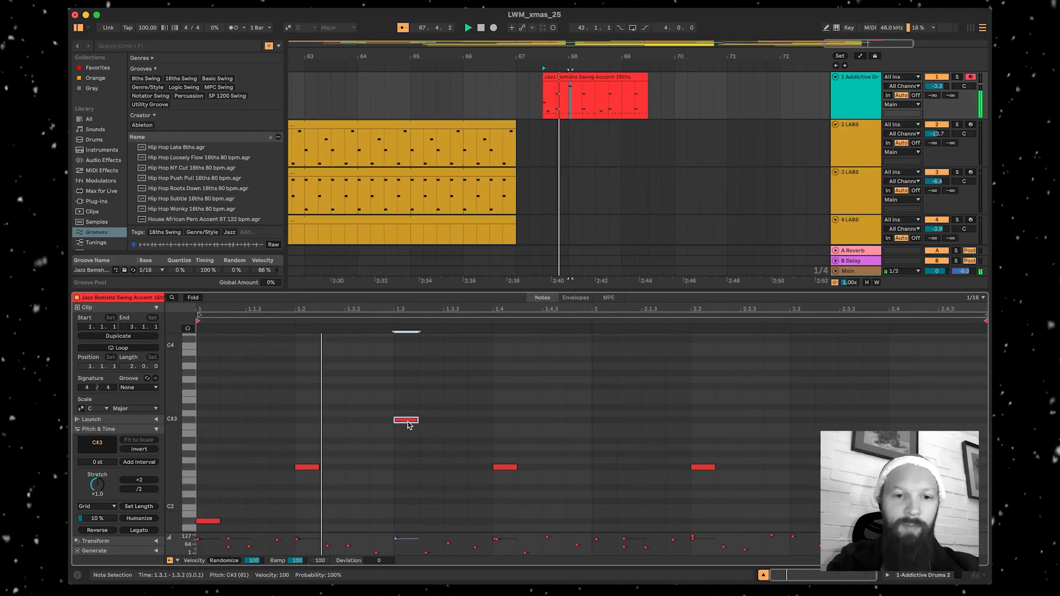
pyautogui.doubleClick(604, 420)
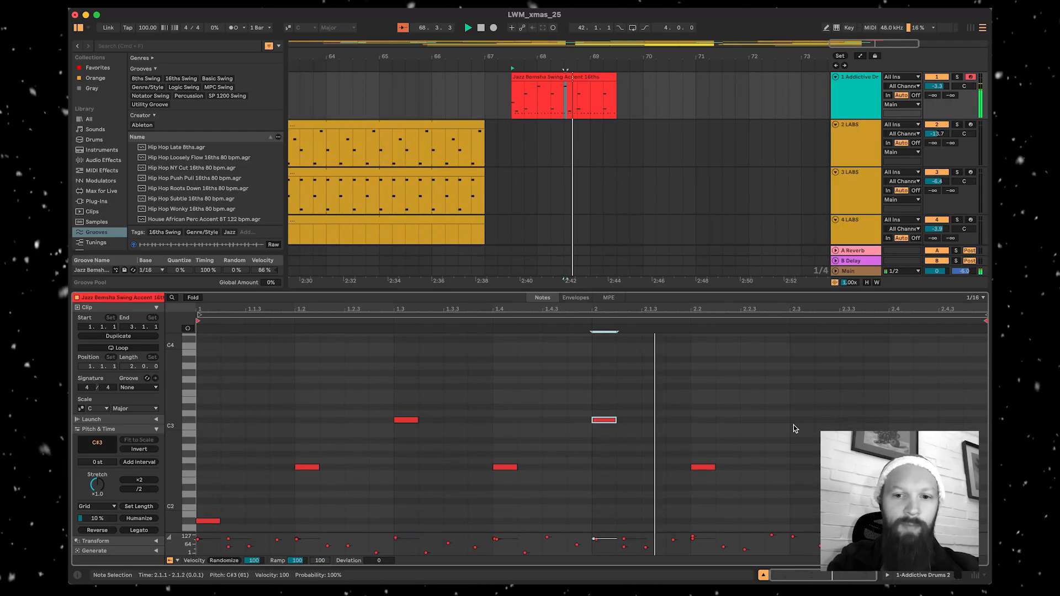
pyautogui.doubleClick(801, 420)
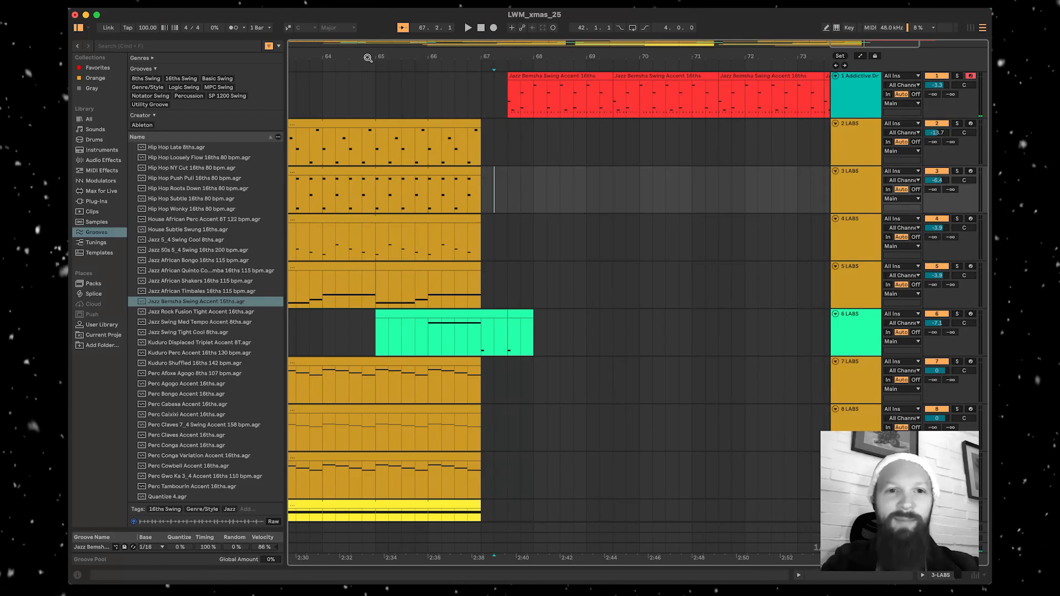
# - Play the earlier section from bar 34 and look through its LABS tracks for melody clips to reuse
pyautogui.moveTo(364, 61); pyautogui.dragTo(333, 58)
pyautogui.click(315, 59)
pyautogui.hscroll(5, 426, 185)
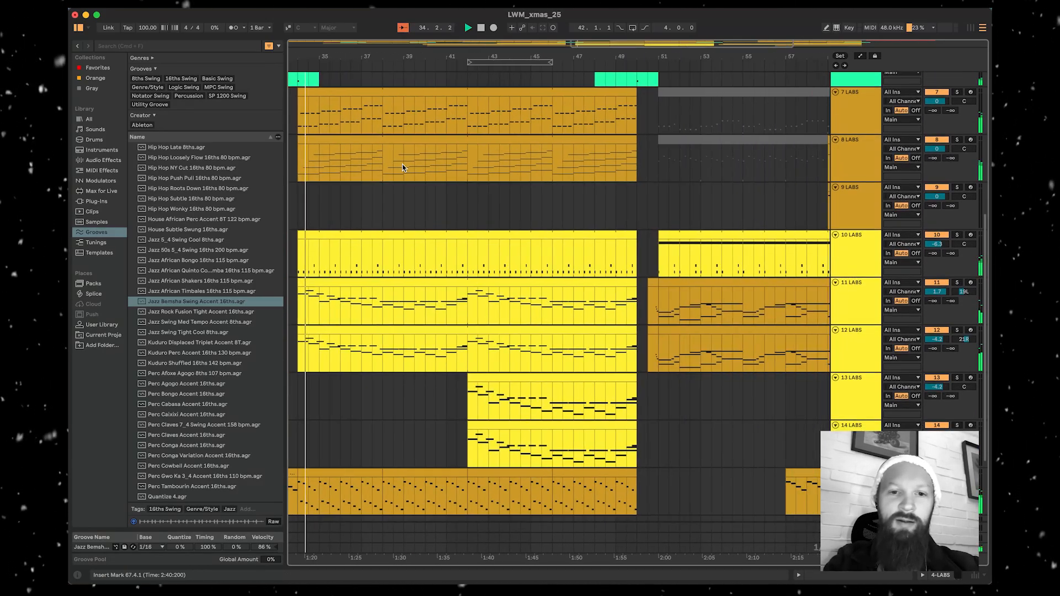
pyautogui.scroll(4, 427, 185)
pyautogui.scroll(-6, 439, 265)
pyautogui.hscroll(-2, 439, 265)
pyautogui.scroll(-5, 440, 265)
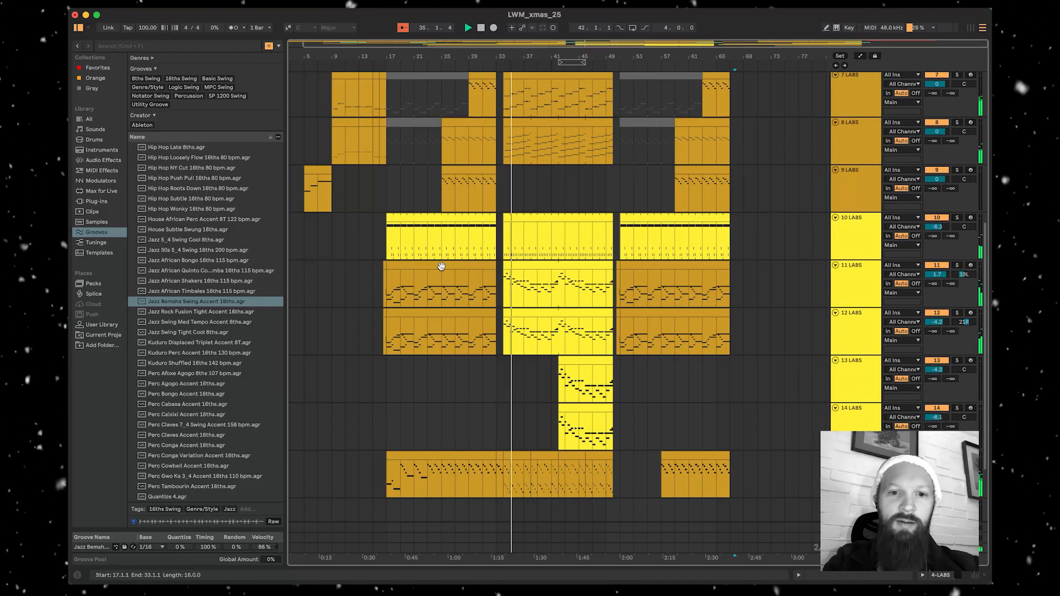
pyautogui.scroll(1, 439, 265)
pyautogui.press('space')
# - Copy the 11 LABS and 12 LABS melody clips from bars 34 to 50 to 67.3.1 and play them
pyautogui.click(535, 275)
pyautogui.keyDown('shift'); pyautogui.click(529, 321); pyautogui.keyUp('shift')
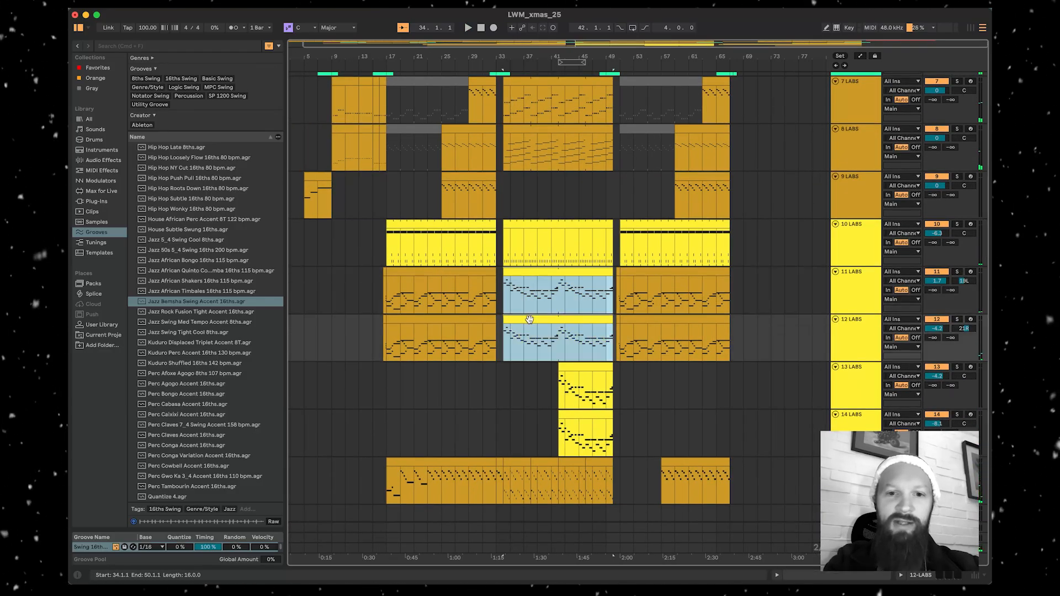
pyautogui.scroll(5, 534, 319)
pyautogui.hscroll(10, 681, 296)
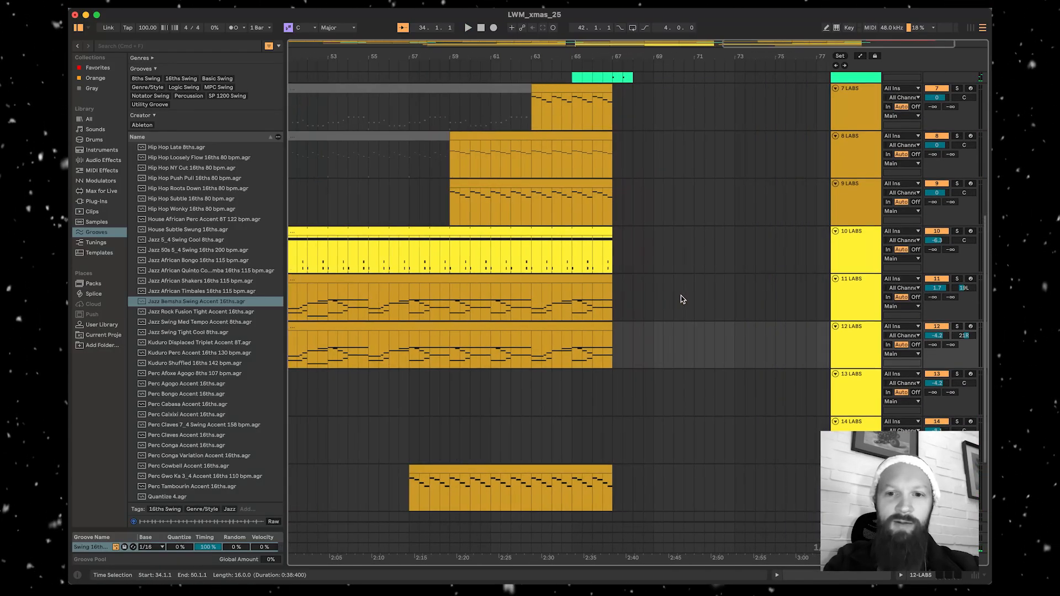
pyautogui.click(629, 297)
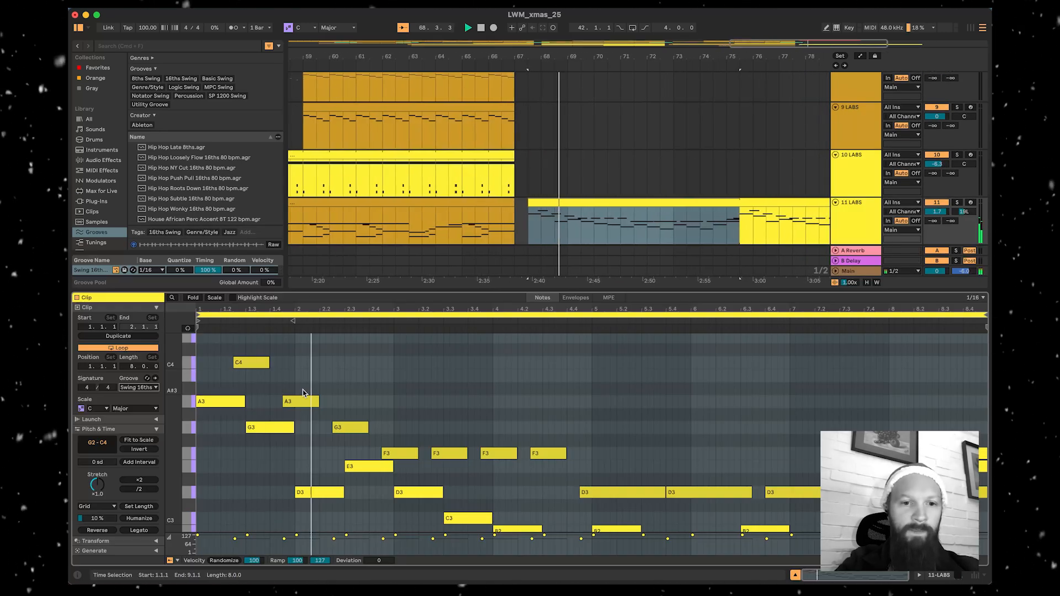
pyautogui.scroll(-2, 302, 392)
pyautogui.scroll(-3, 302, 390)
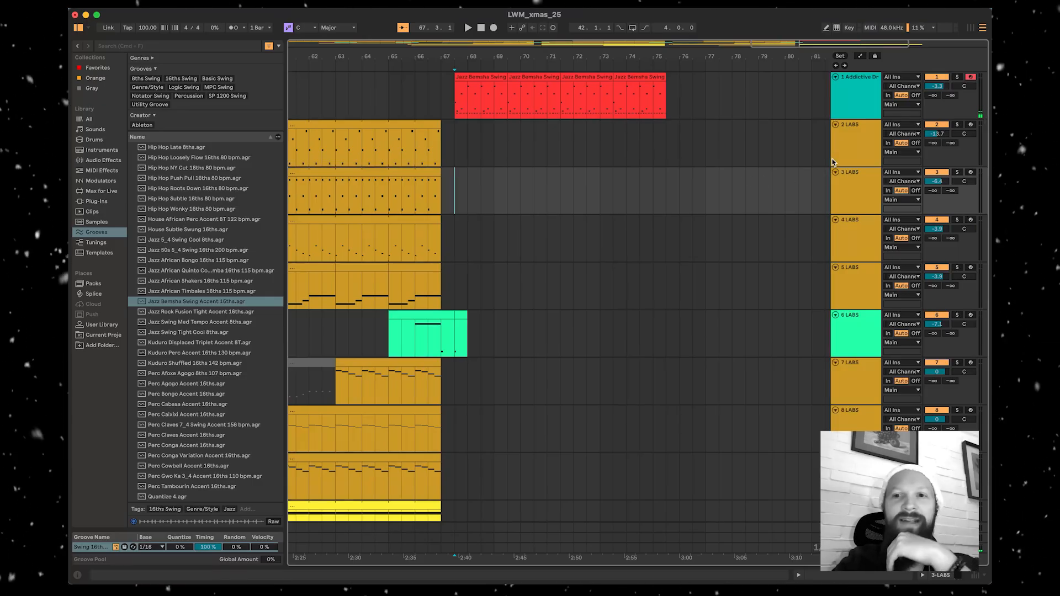
# - Insert a new MIDI track below the Addictive Drums track and load Spitfire Audio's LABS on it
pyautogui.press('super+shift+t')
pyautogui.click(91, 200)
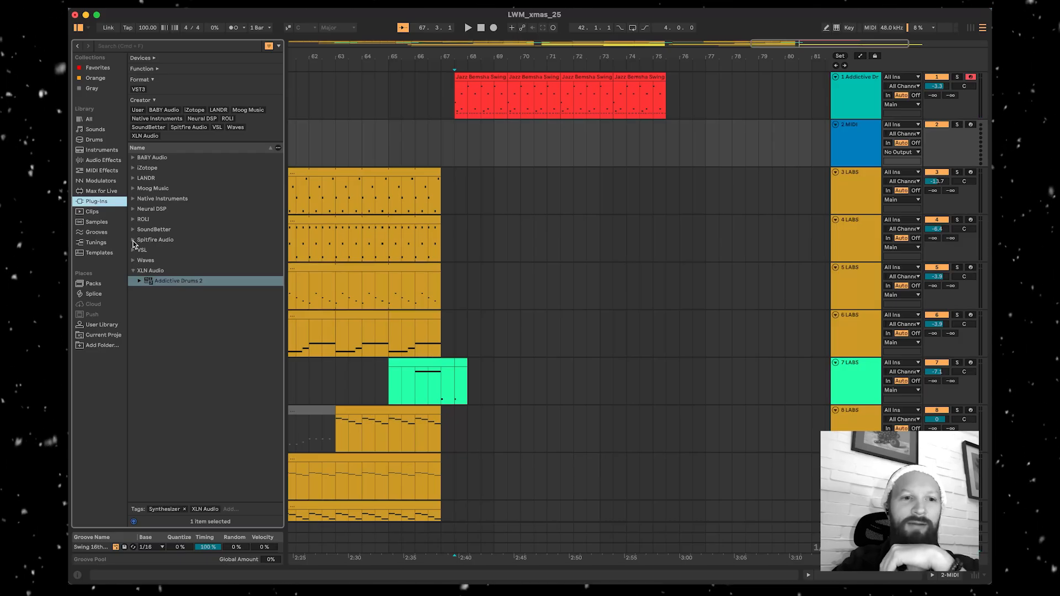
pyautogui.click(133, 240)
pyautogui.click(155, 261)
pyautogui.moveTo(825, 164); pyautogui.dragTo(826, 160)
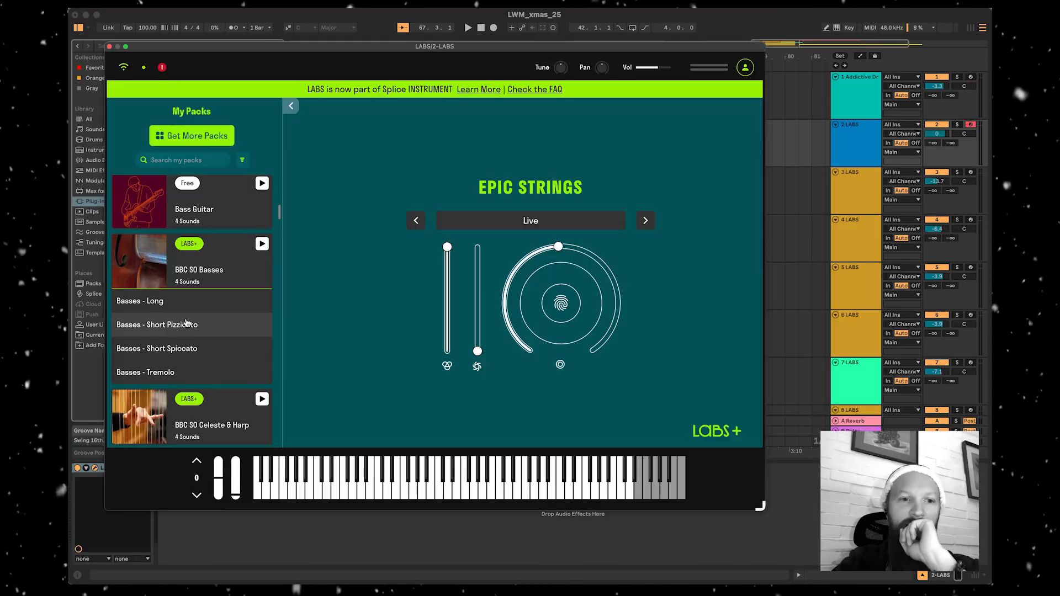
# - Compare the BBC SO Basses Short Pizzicato and Short Spiccato sounds, and keep Basses - Short Pizzicato
pyautogui.click(185, 325)
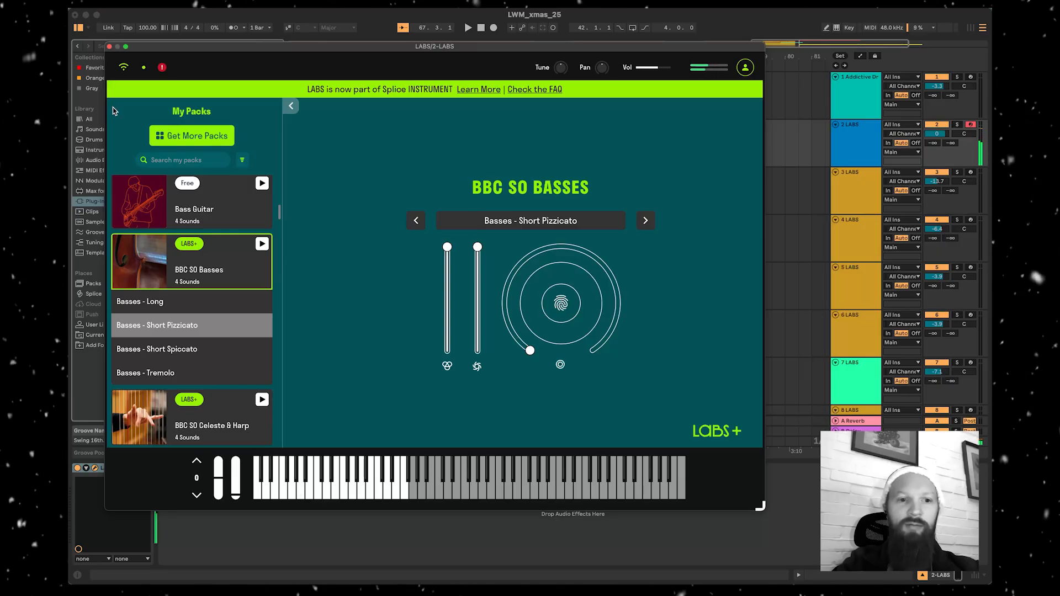
pyautogui.click(203, 353)
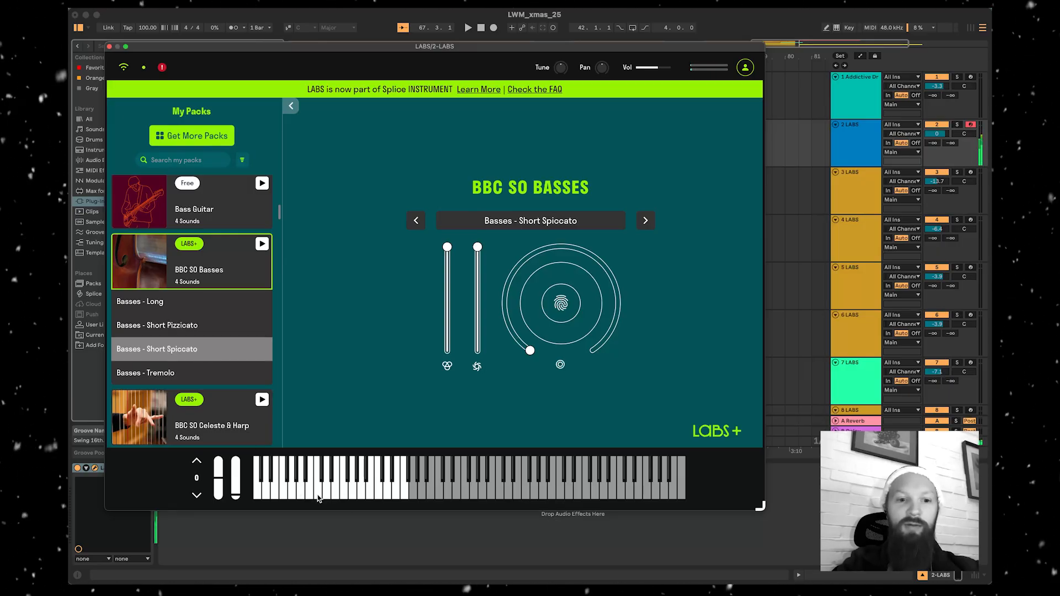
pyautogui.click(206, 326)
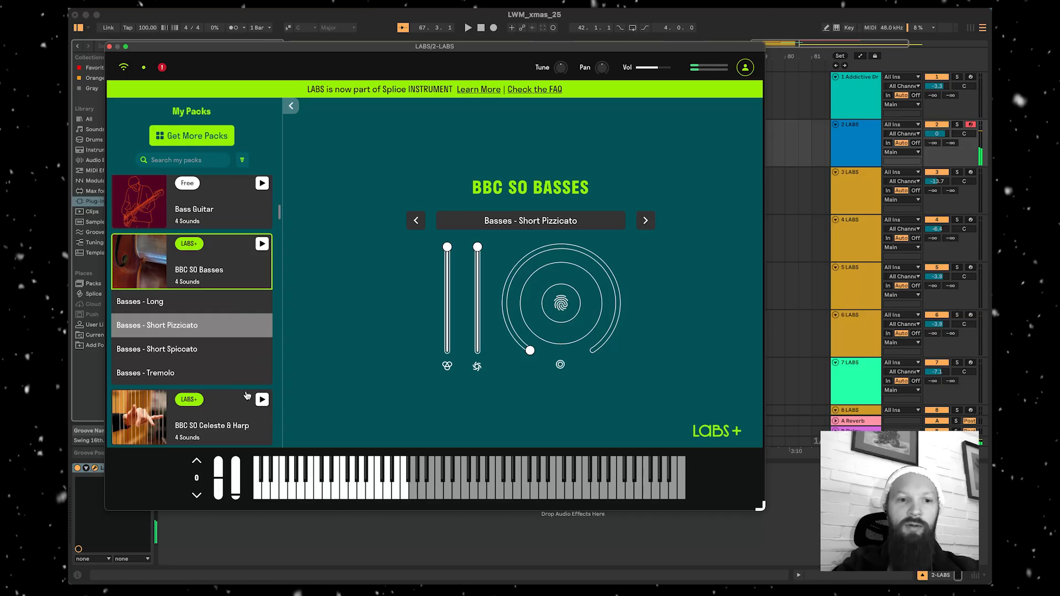
pyautogui.click(109, 46)
# - Copy the 16-bar bass clip on the 6 LABS track from bar 34 to bar 68
pyautogui.scroll(-5, 522, 186)
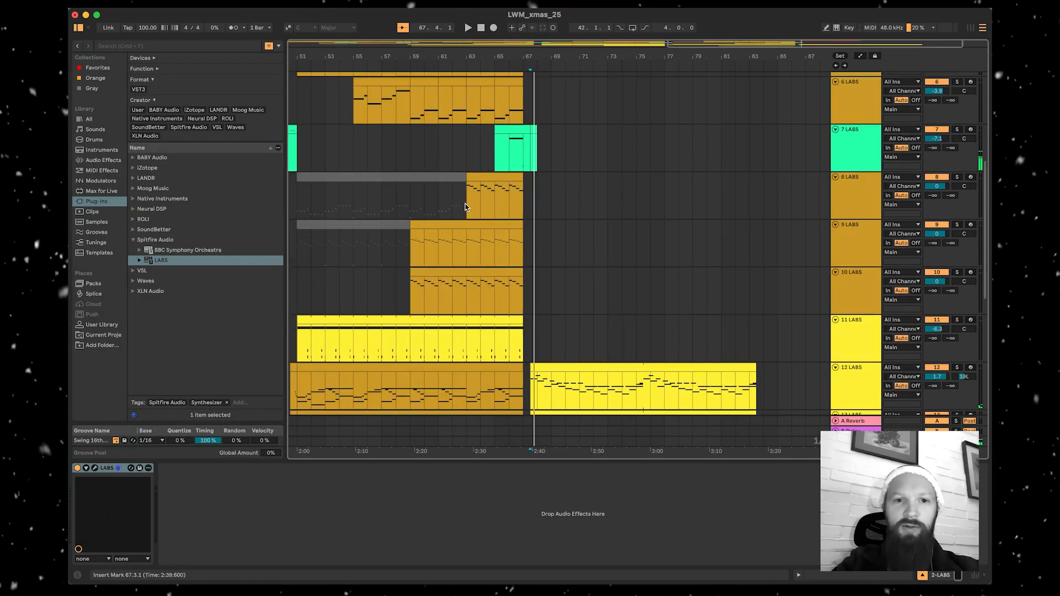
pyautogui.scroll(2, 465, 207)
pyautogui.click(466, 208)
pyautogui.hscroll(-10, 386, 186)
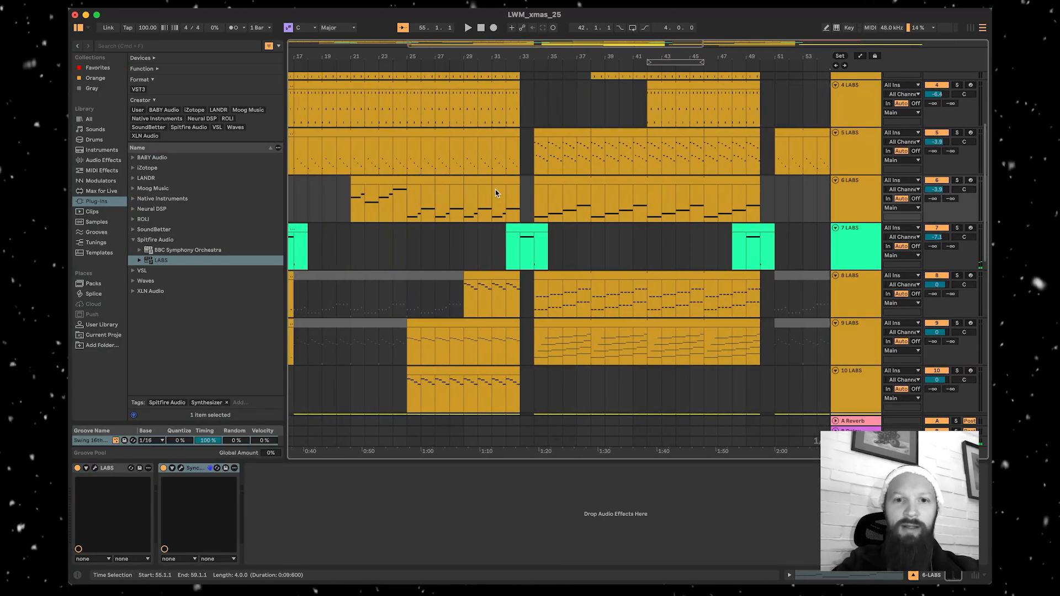
pyautogui.hscroll(6, 493, 193)
pyautogui.click(719, 194)
pyautogui.press('super+v')
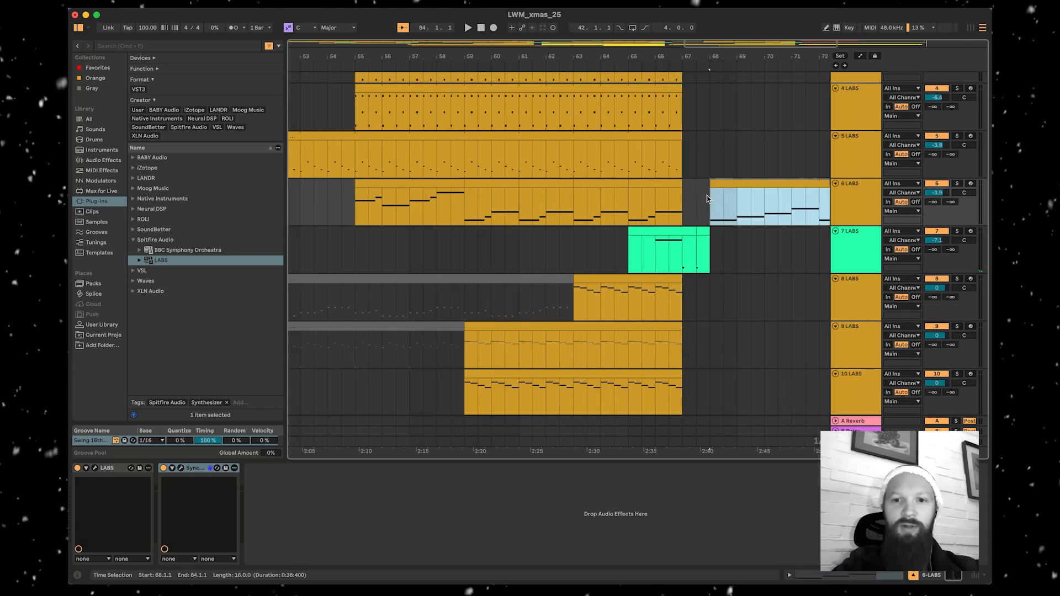
# - Open the copied bass clip's notes and shorten all of them together
pyautogui.press('z')
pyautogui.doubleClick(655, 190)
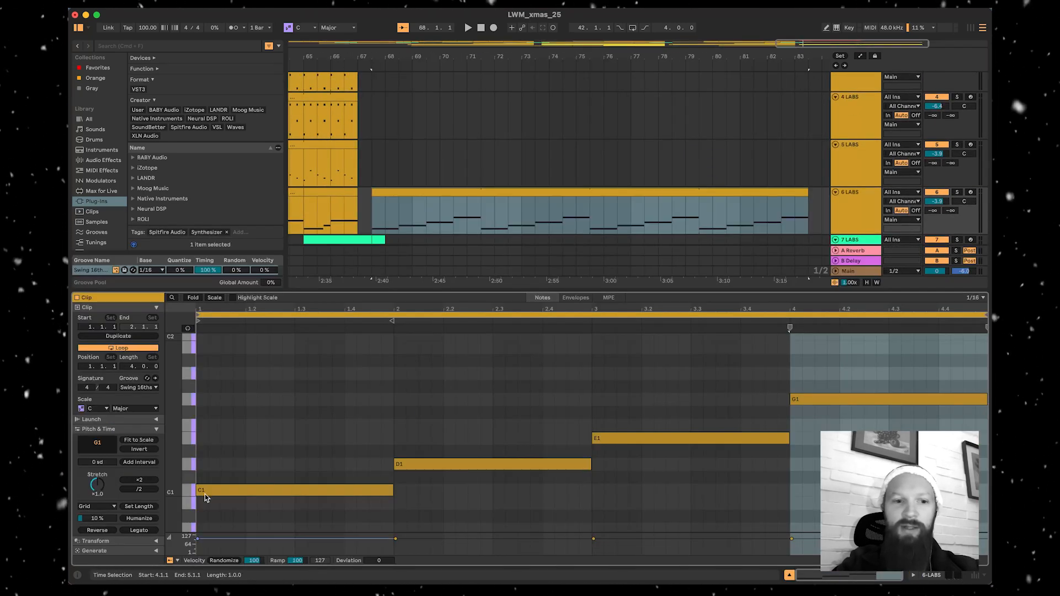
pyautogui.press('super+a')
pyautogui.moveTo(392, 490); pyautogui.dragTo(355, 495)
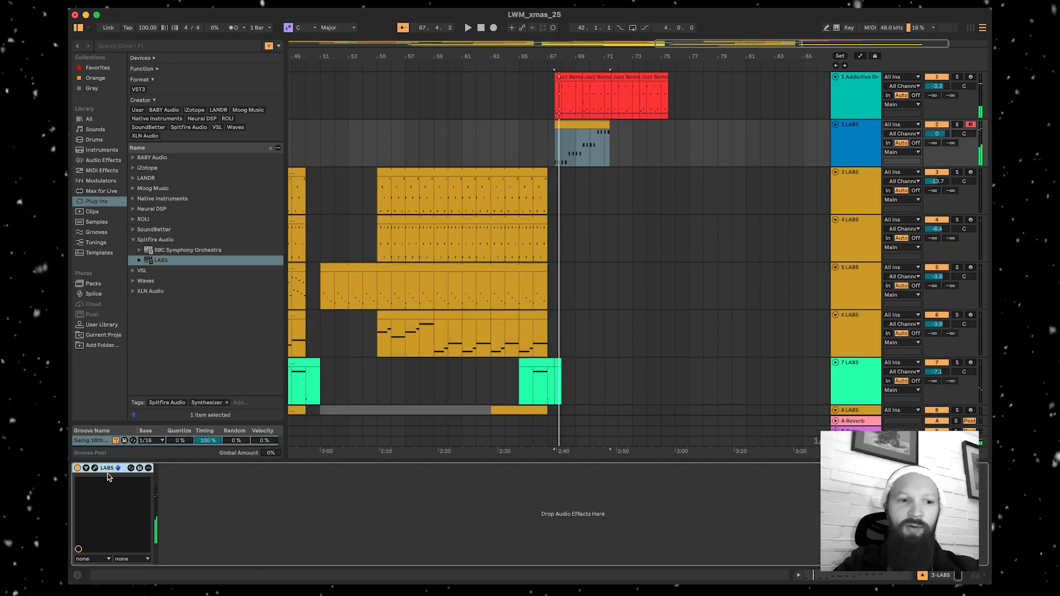
# - Set the Tightness of the Basses - Short Pizzicato sound to 100% and play the arrangement
pyautogui.click(95, 467)
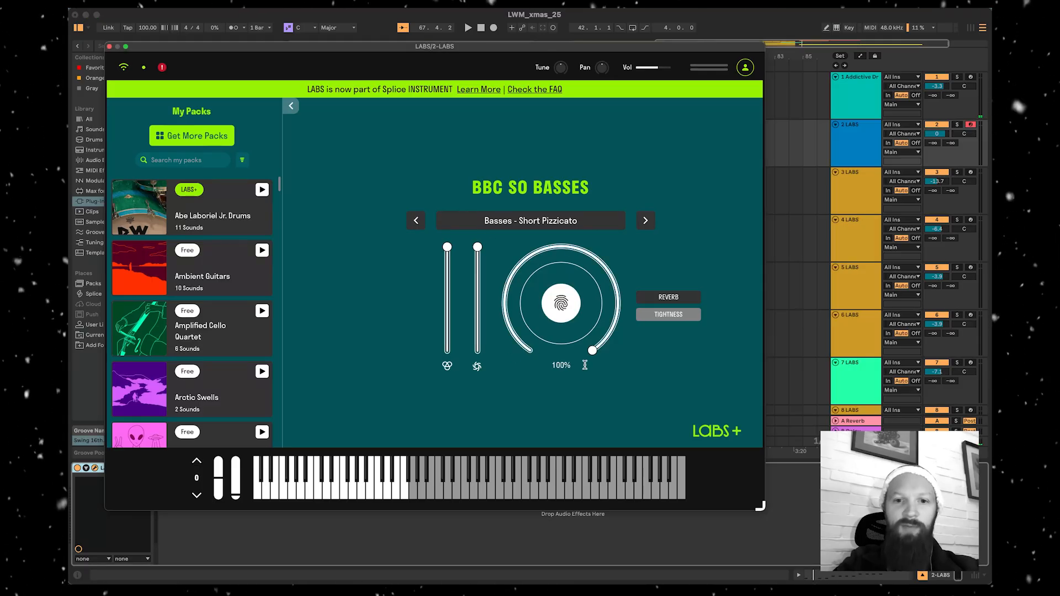
pyautogui.click(110, 46)
pyautogui.press('space')
# - Add off-beat notes to the first bar of the 2 LABS bass clip: C2 at 1.1.3, G1 at 1.2.3 and E1 at 1.3.3
pyautogui.doubleClick(597, 128)
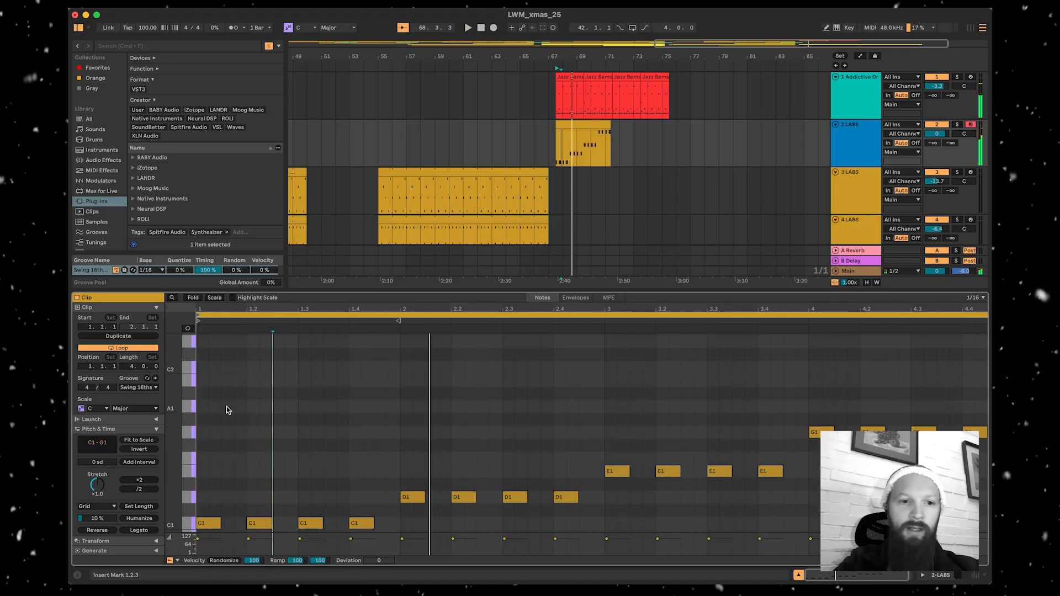
pyautogui.scroll(1, 226, 386)
pyautogui.press('space')
pyautogui.doubleClick(227, 358)
pyautogui.moveTo(233, 358); pyautogui.dragTo(246, 358)
pyautogui.doubleClick(279, 421)
pyautogui.doubleClick(330, 461)
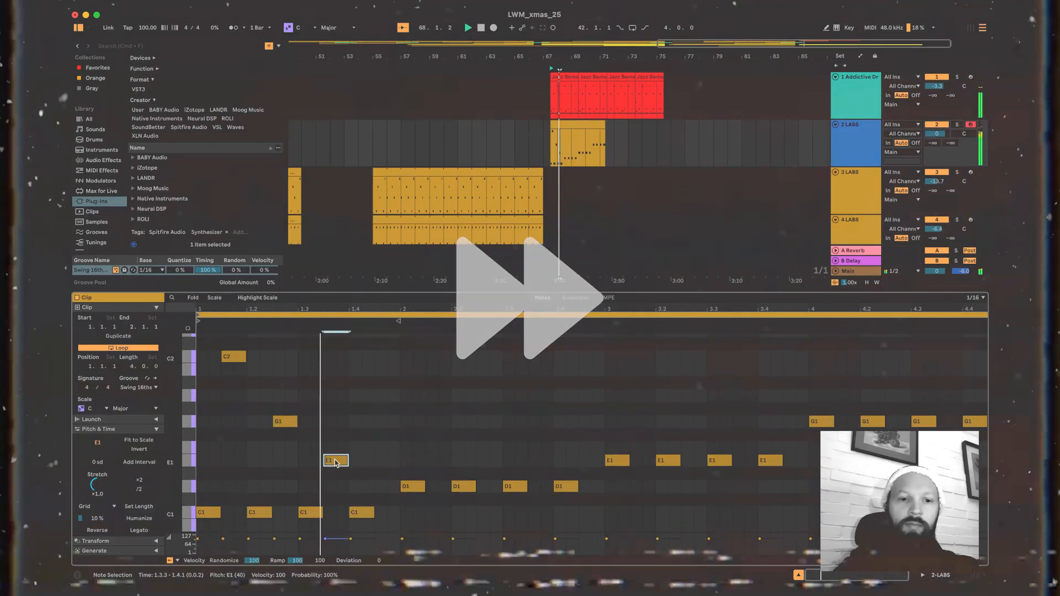
# - Add off-beat notes E2 at 2.2.3, F2 at 2.3.3 and D2 at 4.1.3 to the bass clip and play it
pyautogui.doubleClick(483, 438)
pyautogui.doubleClick(535, 413)
pyautogui.doubleClick(843, 389)
pyautogui.press('space')
# - Add C2 at 4.2.3 and another off-beat note at 4.3.3 to the bass clip, and return to the full arrangement
pyautogui.hscroll(1, 845, 393)
pyautogui.doubleClick(870, 418)
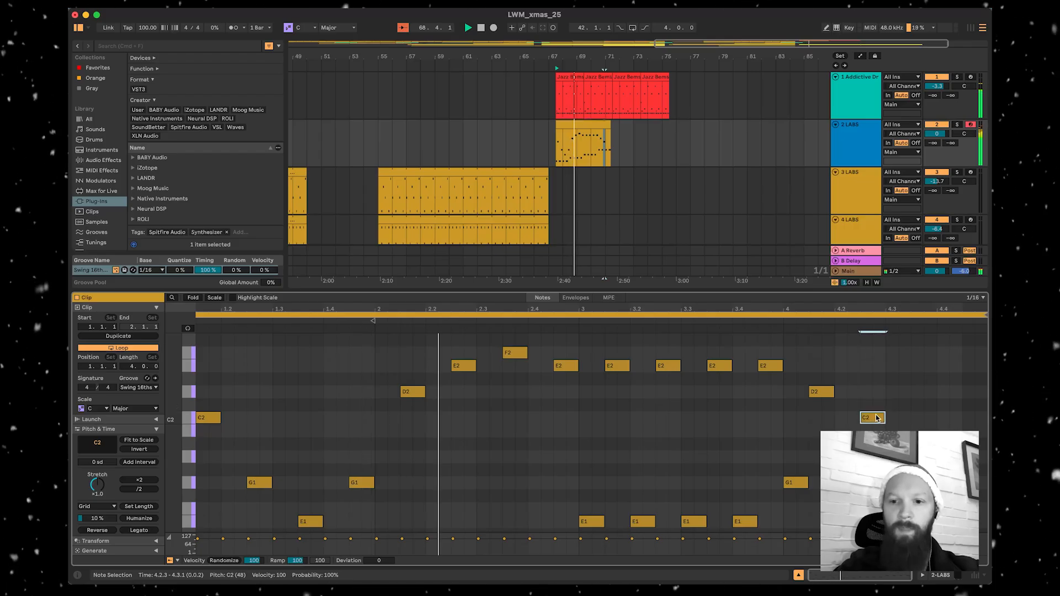
pyautogui.scroll(-1, 878, 418)
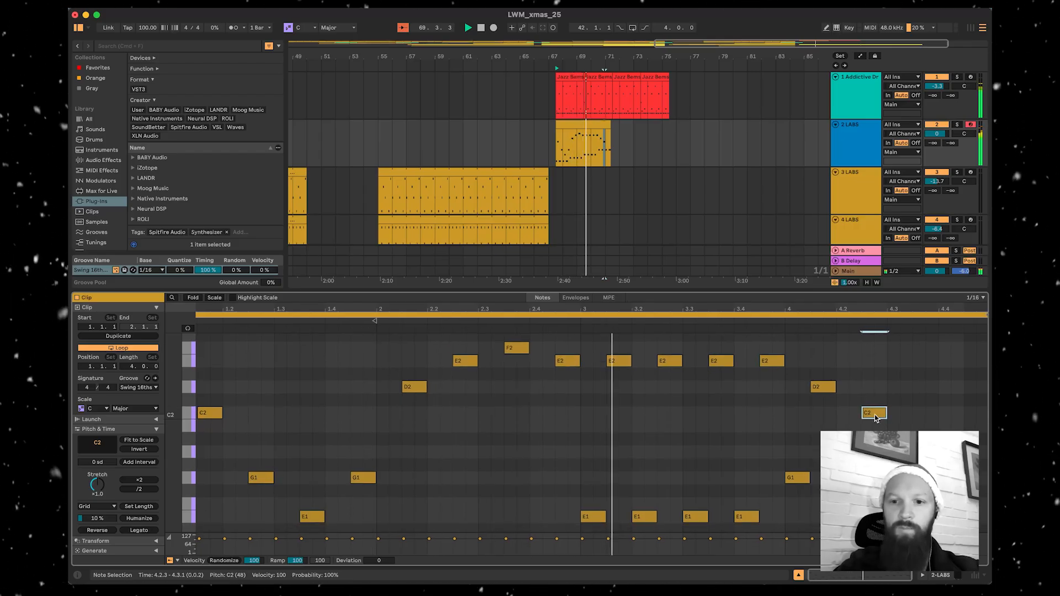
pyautogui.scroll(-2, 874, 415)
pyautogui.doubleClick(917, 427)
pyautogui.doubleClick(766, 287)
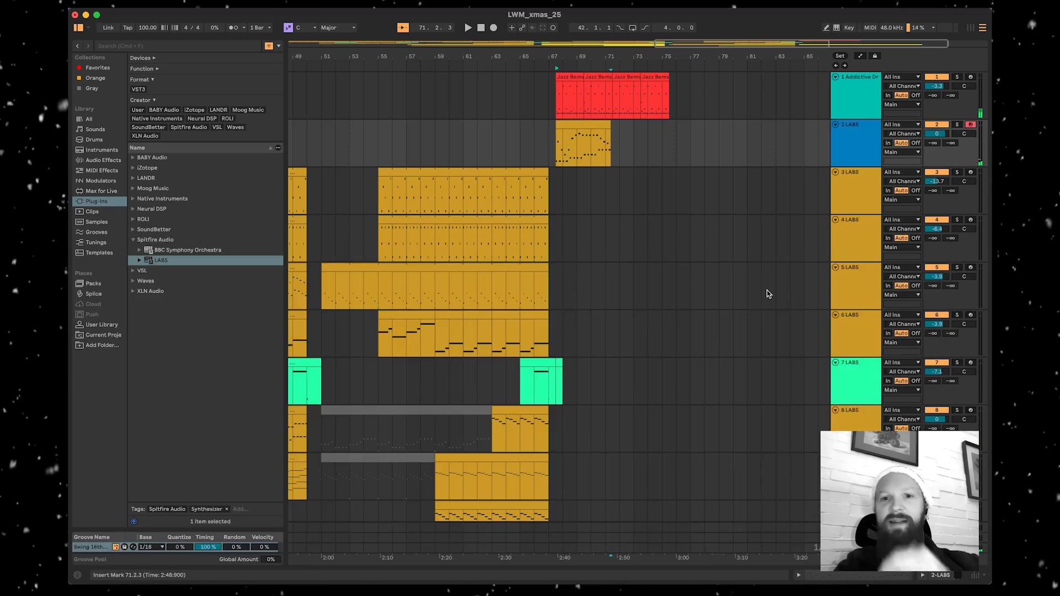
# - Duplicate the 2 LABS bass clip so the part spans 67.3.1 to 75.3.1, and solo its track
pyautogui.click(843, 146)
pyautogui.moveTo(563, 140); pyautogui.dragTo(701, 132)
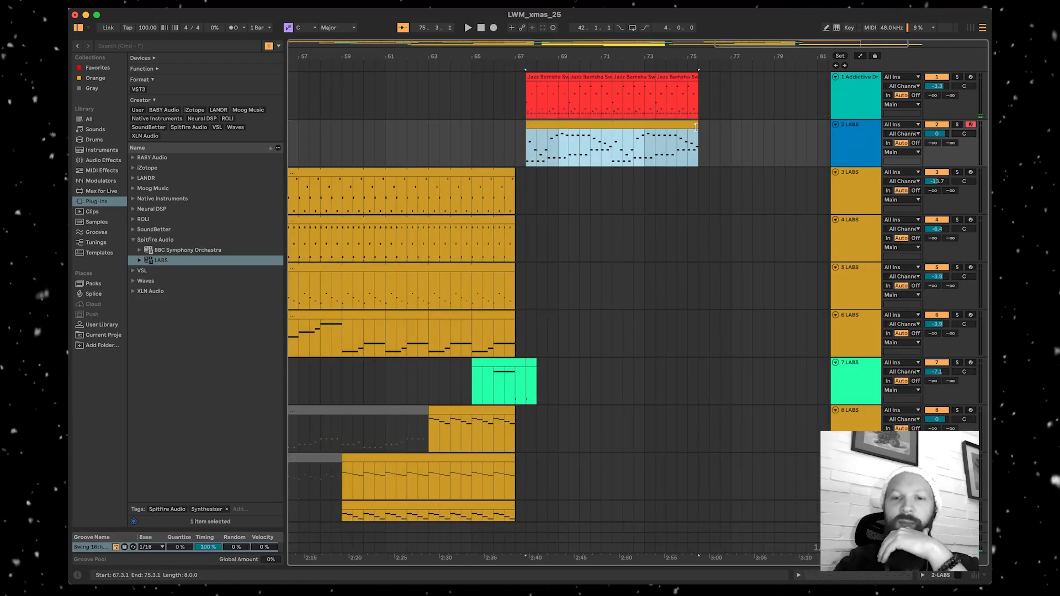
pyautogui.click(957, 124)
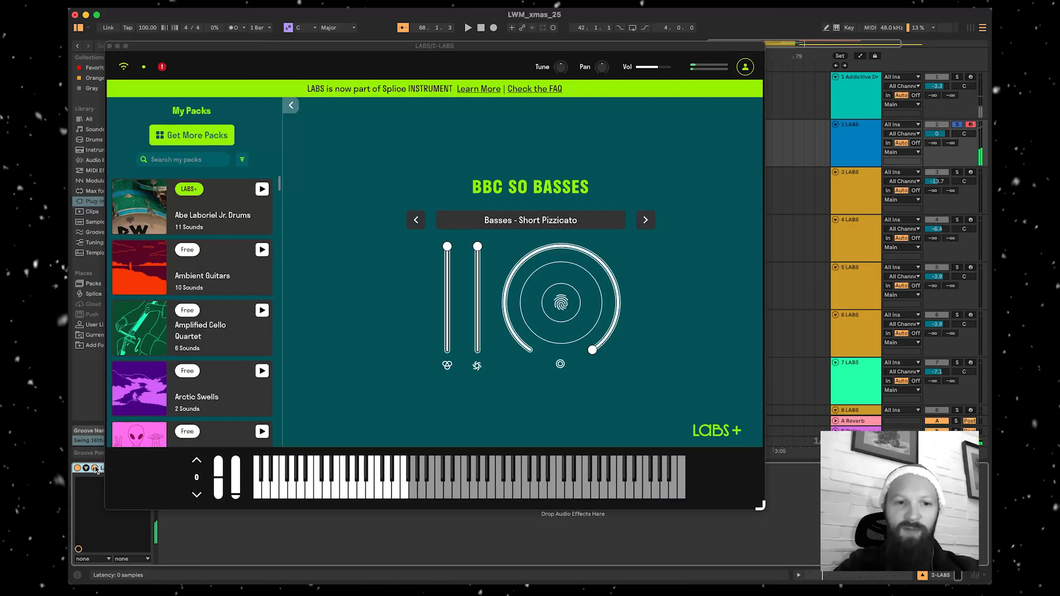
# - Find the Iconic Double Bass pack among the LABS Strings packs, download and preview it, and close the plug-in window
pyautogui.click(249, 176)
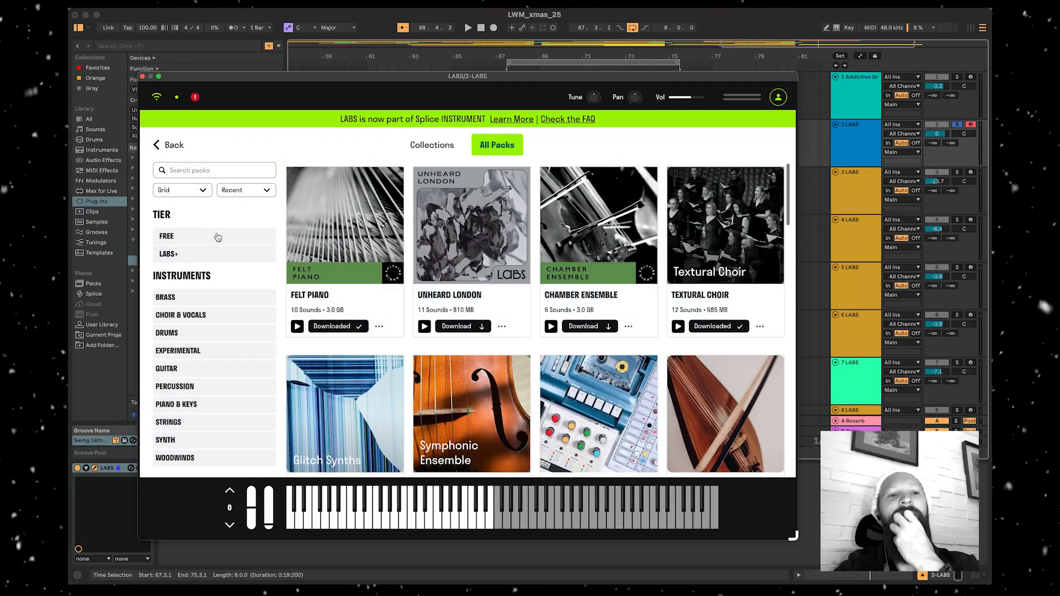
pyautogui.click(168, 422)
pyautogui.scroll(-5, 697, 347)
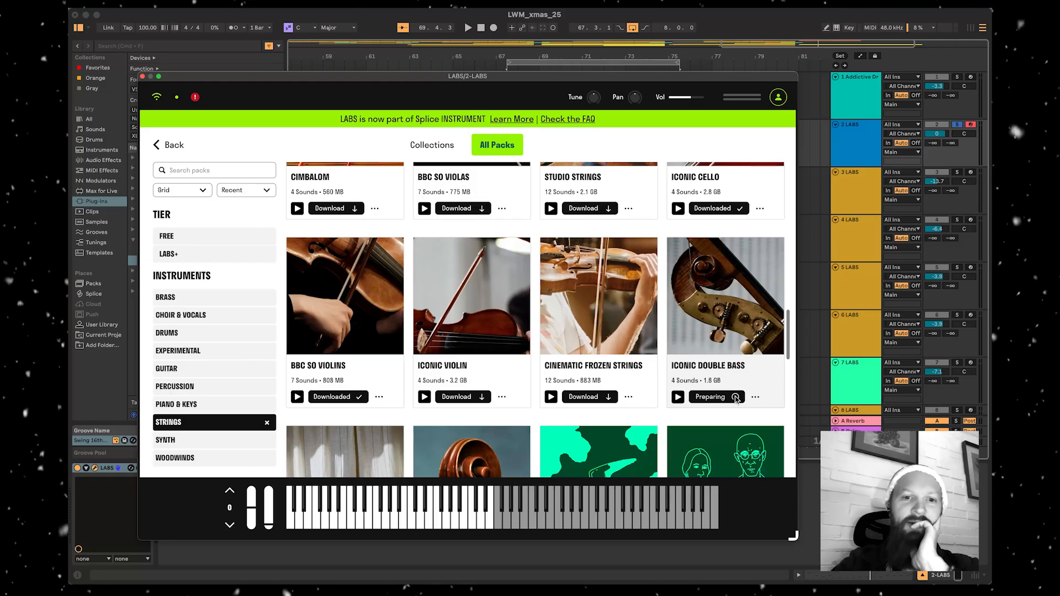
pyautogui.click(708, 305)
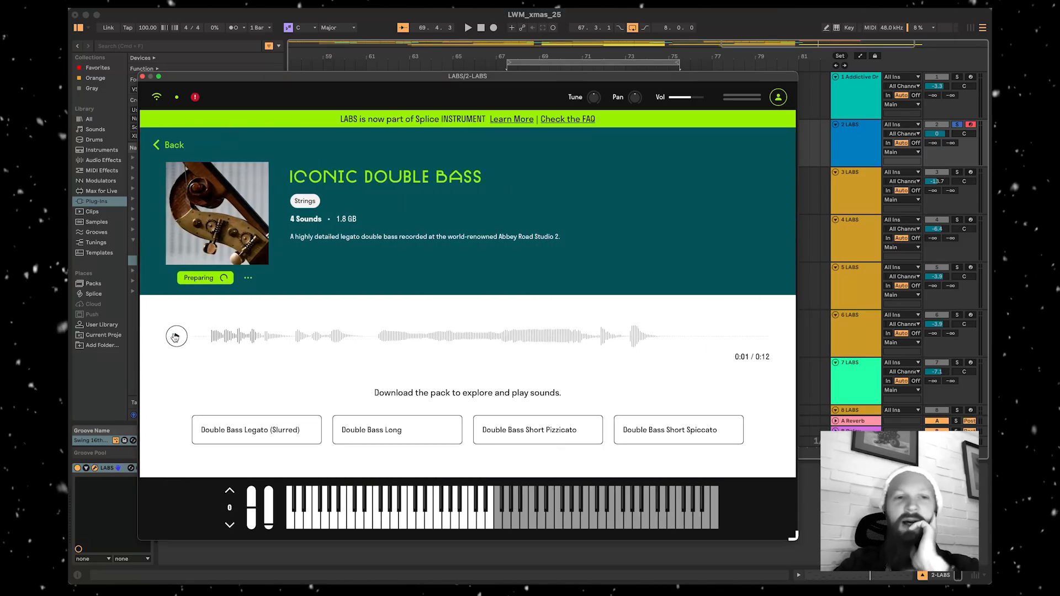
pyautogui.click(175, 144)
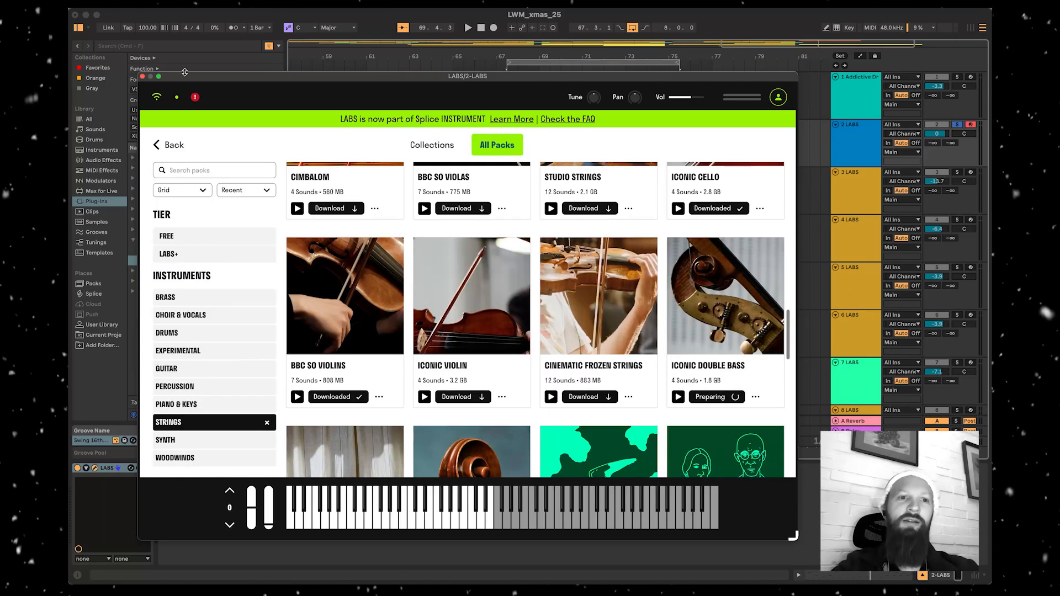
pyautogui.click(142, 75)
# - Copy the 3, 4 and 5 LABS parts from 42.1.1 to 50.1.1, paste them at 67.3.1 and play the section
pyautogui.scroll(-3, 509, 201)
pyautogui.scroll(3, 508, 201)
pyautogui.click(508, 201)
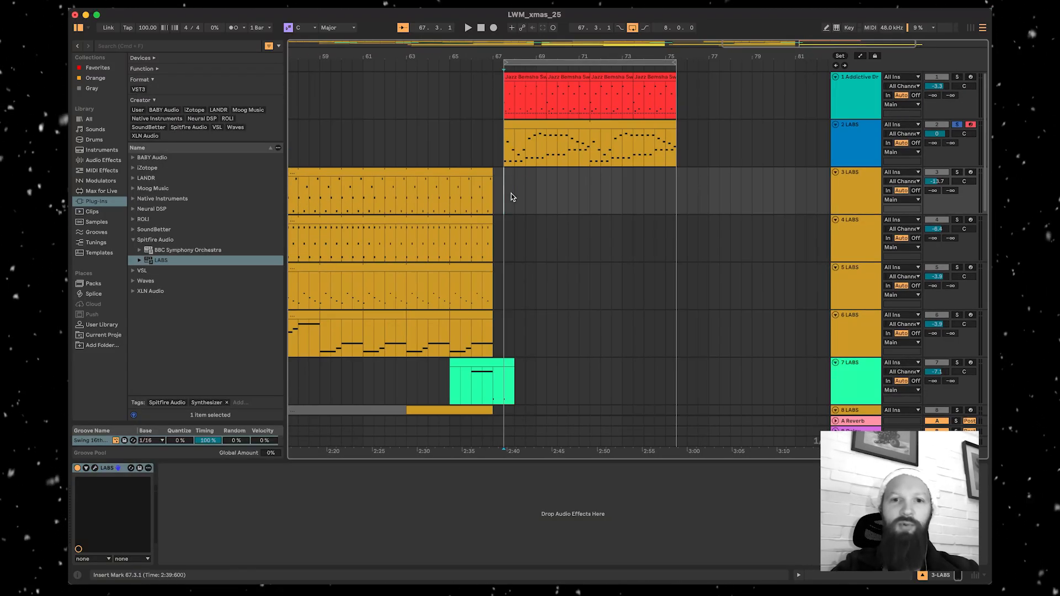
pyautogui.hscroll(-3, 364, 208)
pyautogui.hscroll(-10, 348, 207)
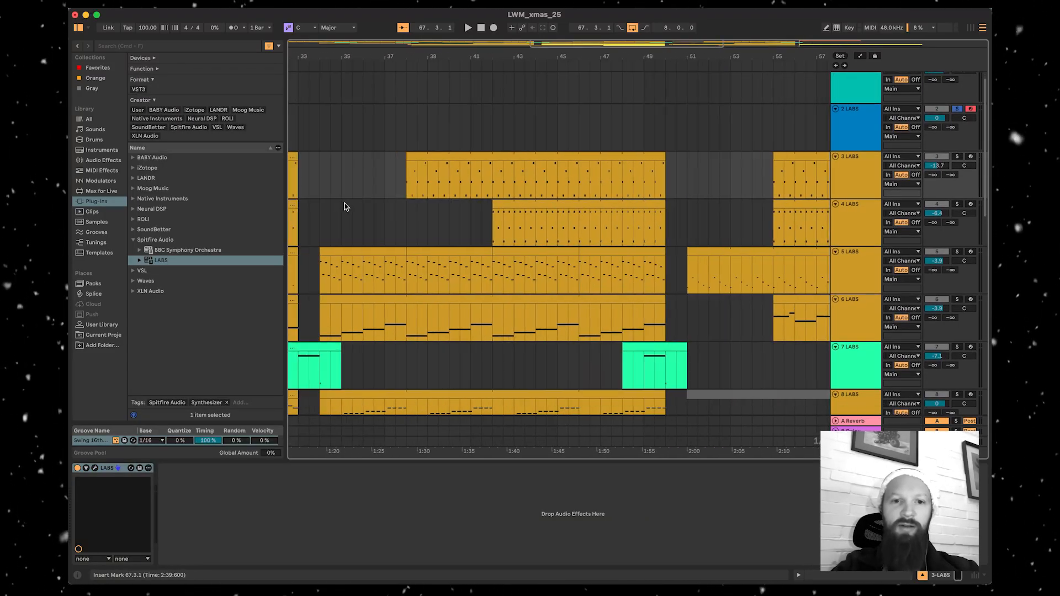
pyautogui.moveTo(466, 174); pyautogui.dragTo(594, 261)
pyautogui.hscroll(8, 593, 261)
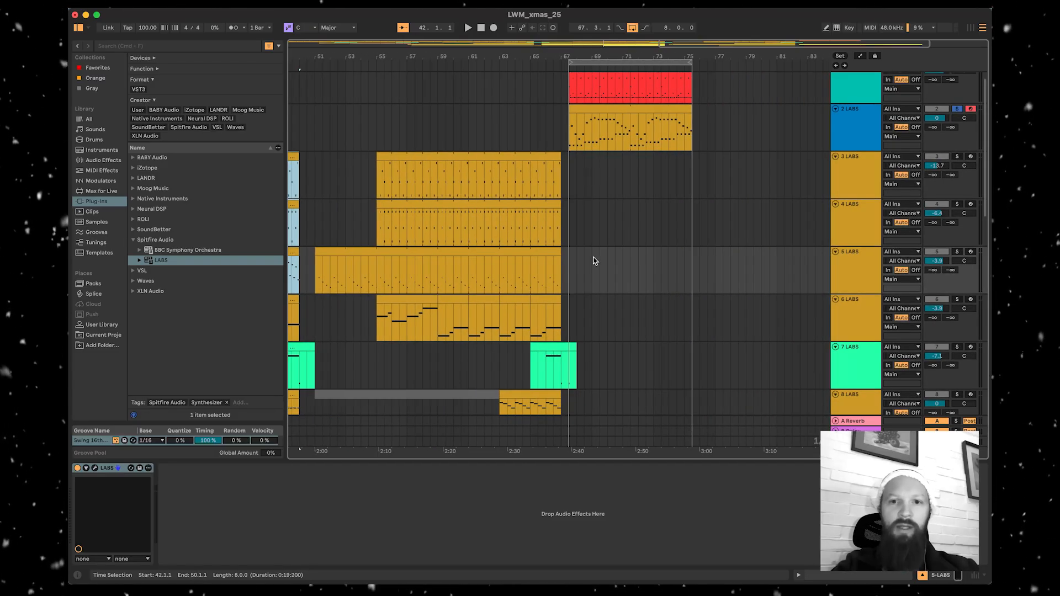
pyautogui.click(571, 166)
pyautogui.hotkey('ctrl', 'v')
pyautogui.press('space')
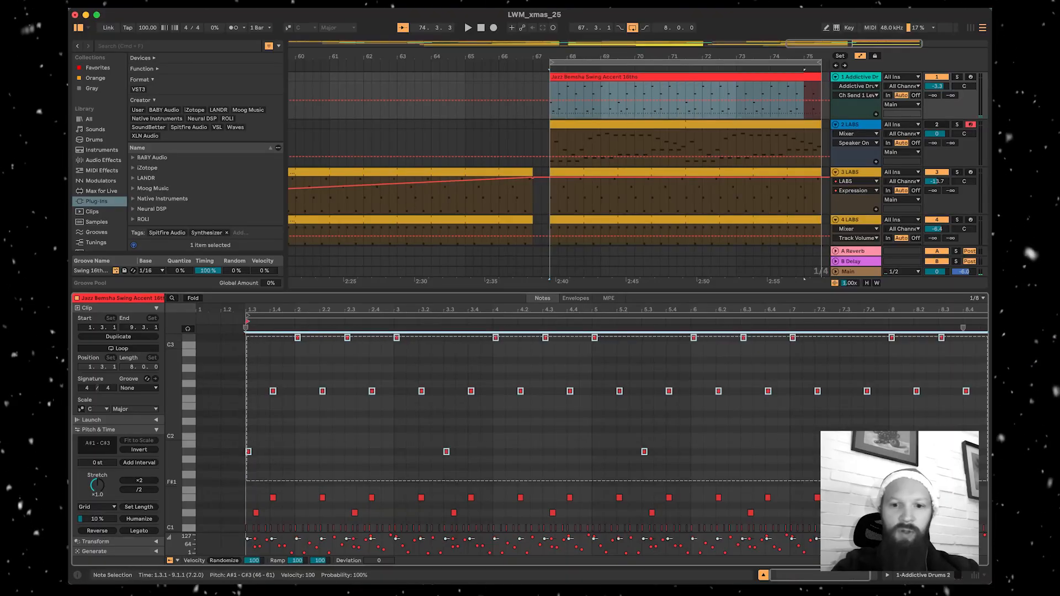
# - Even out the velocities of all notes in the Jazz Bemsha Swing Accent 16ths drum clip
pyautogui.moveTo(319, 560); pyautogui.dragTo(319, 584)
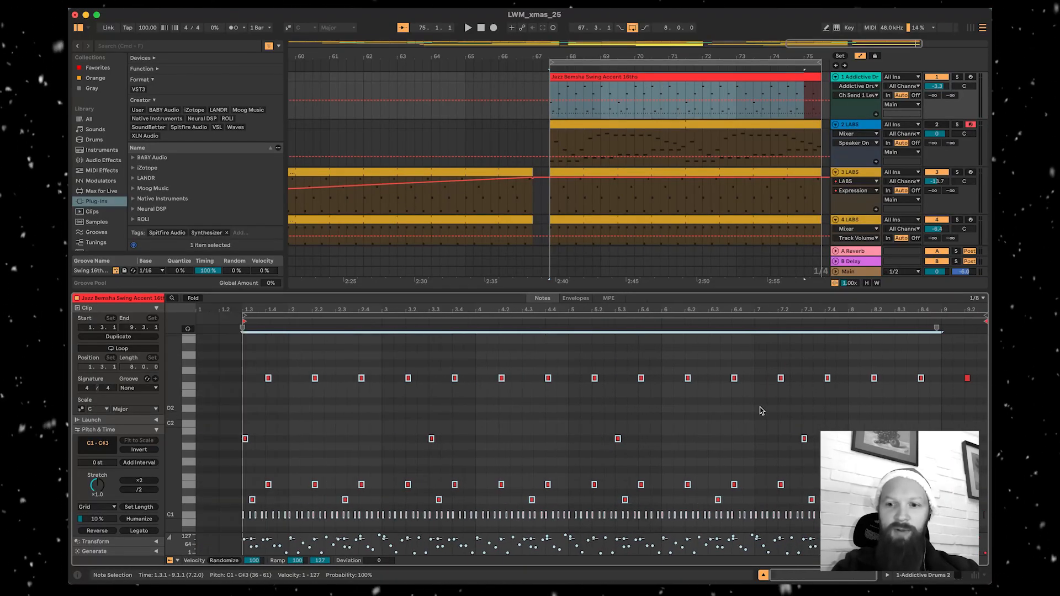
pyautogui.moveTo(233, 549); pyautogui.dragTo(233, 542)
pyautogui.moveTo(233, 542); pyautogui.dragTo(233, 545)
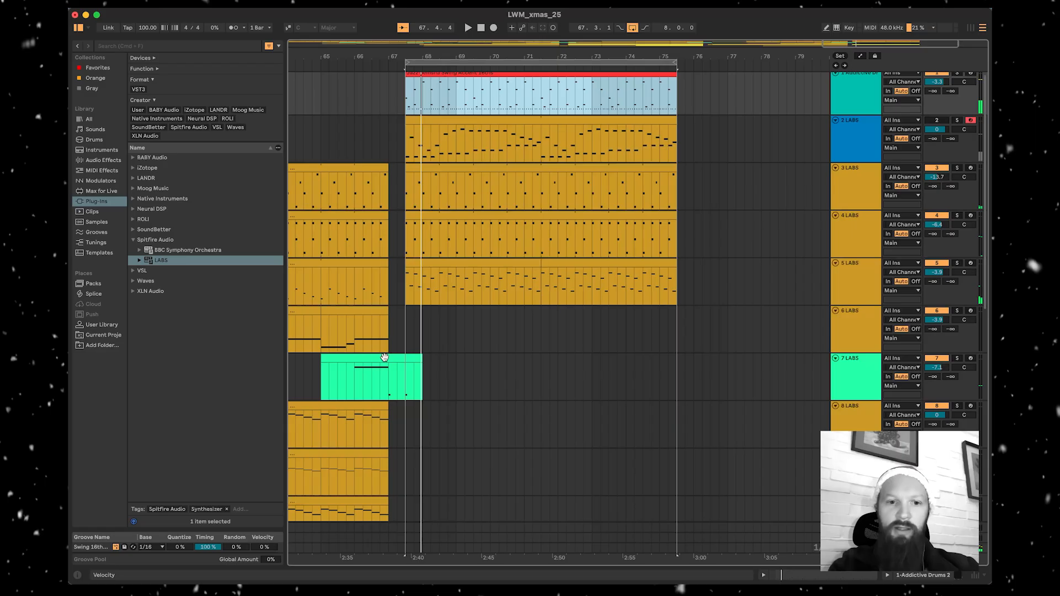
# - Copy the 7 LABS clip to 73.3.1, show the automation and listen to the section
pyautogui.moveTo(375, 378); pyautogui.dragTo(661, 375)
pyautogui.press('a')
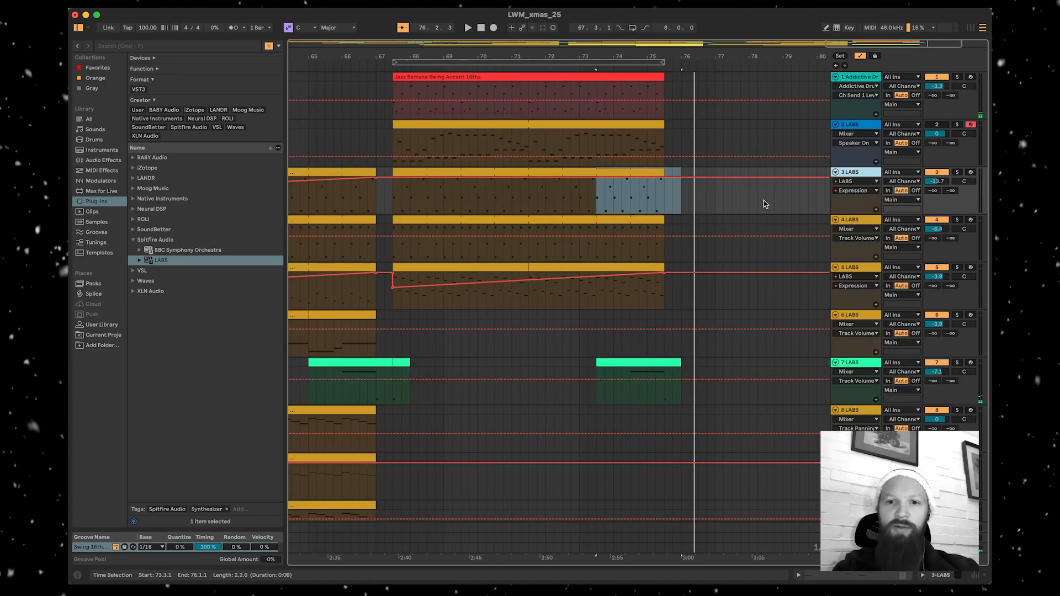
pyautogui.press('space')
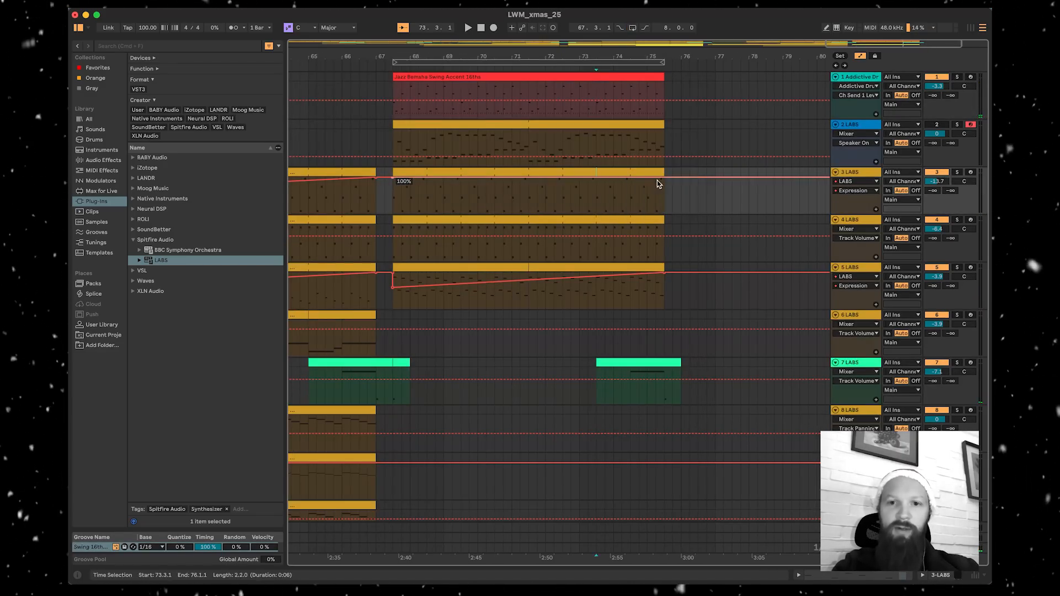
# - Automate the Expression of 3 LABS and 4 LABS to fall to 0% at 75.3.1, and hide the automation
pyautogui.moveTo(667, 182); pyautogui.dragTo(664, 213)
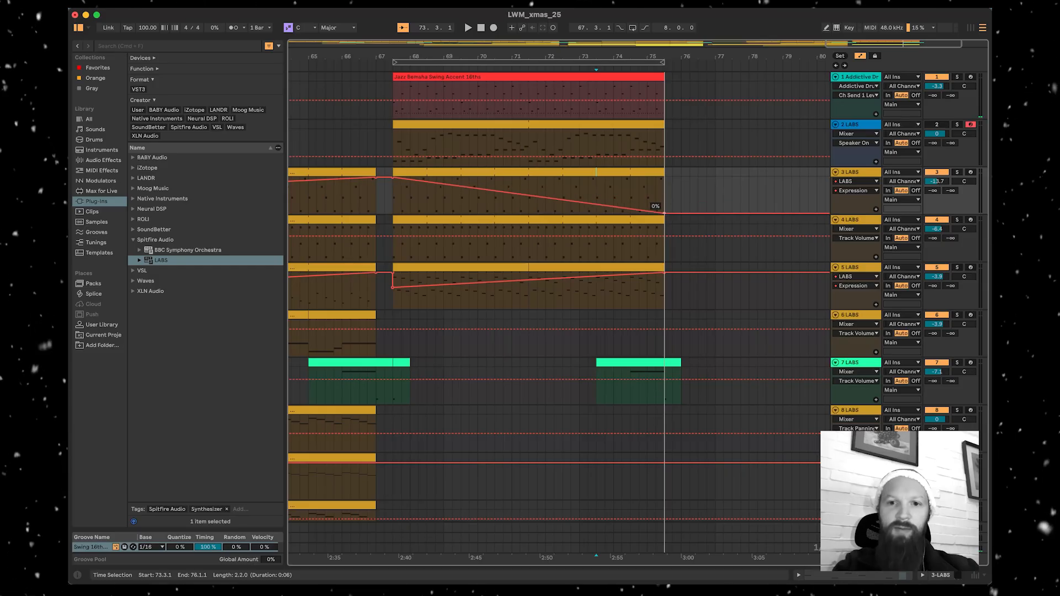
pyautogui.click(871, 230)
pyautogui.click(869, 246)
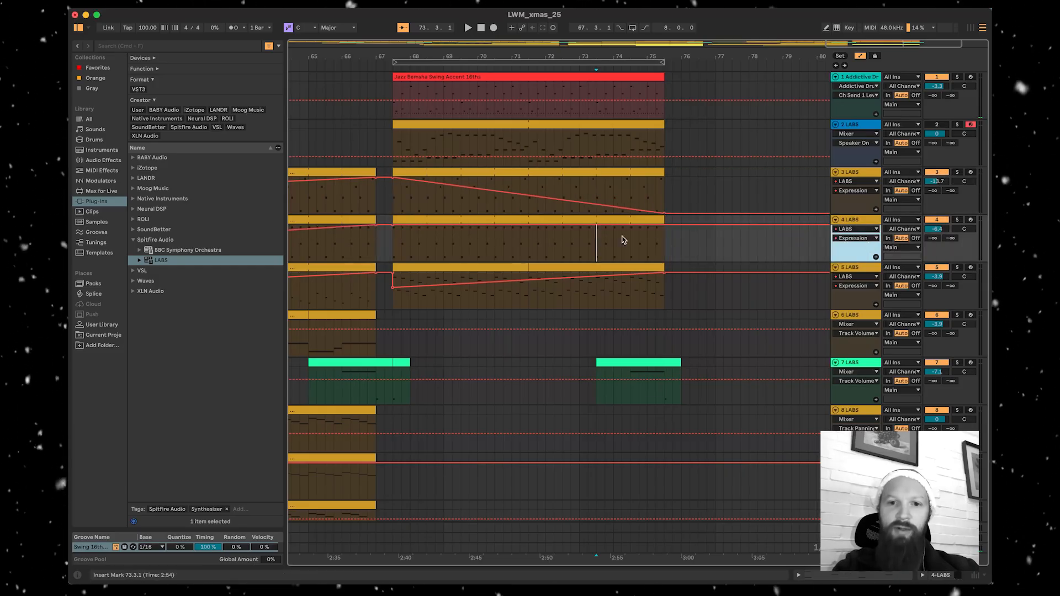
pyautogui.moveTo(665, 226); pyautogui.dragTo(664, 260)
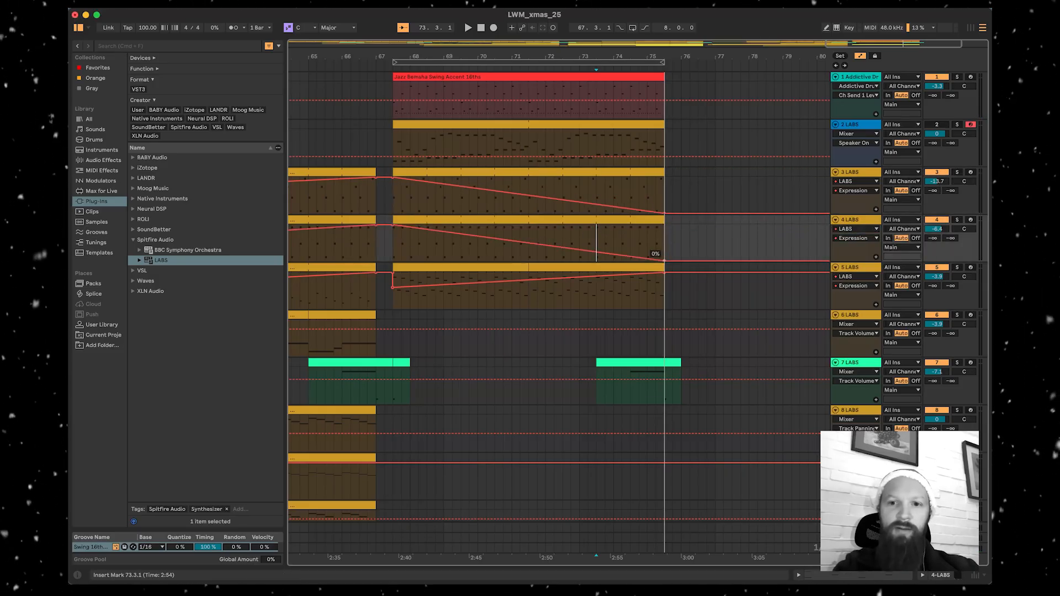
pyautogui.press('a')
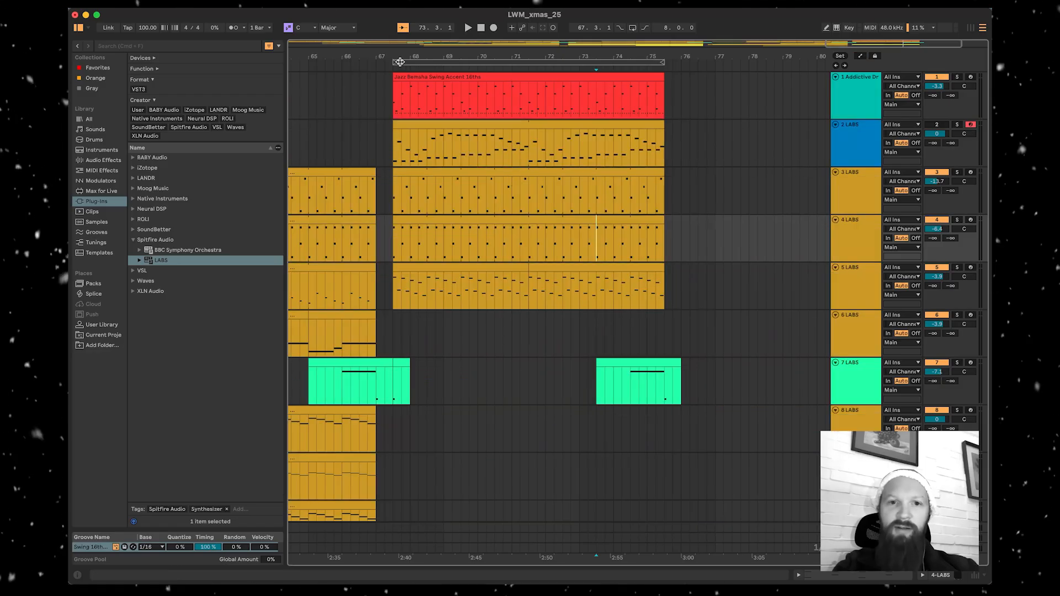
# - Play the jazz section from its start with 5 LABS soloed and with all tracks together
pyautogui.click(398, 61)
pyautogui.click(955, 268)
pyautogui.hscroll(3, 956, 268)
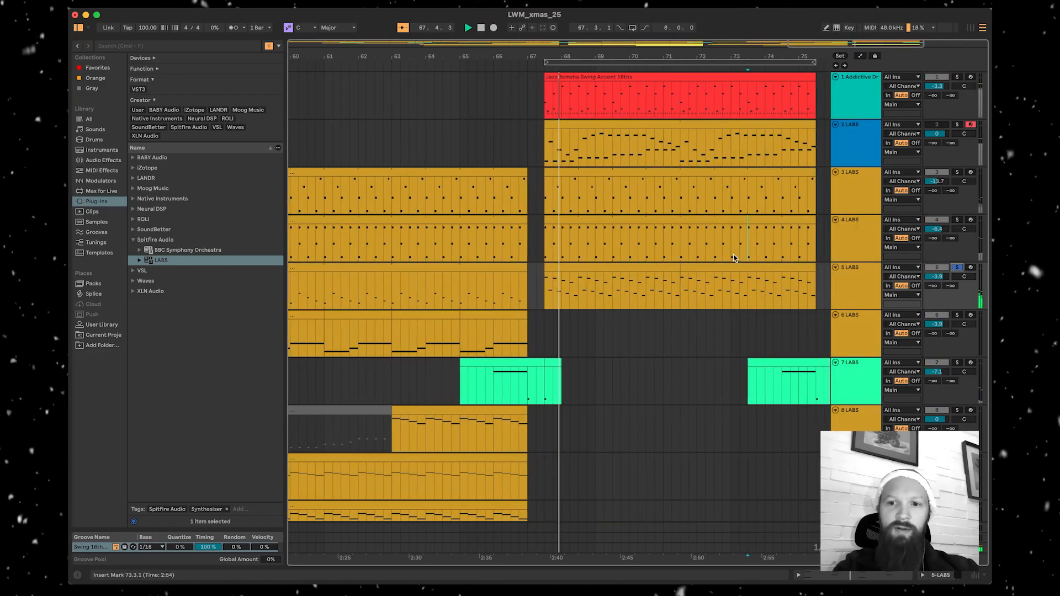
pyautogui.click(955, 267)
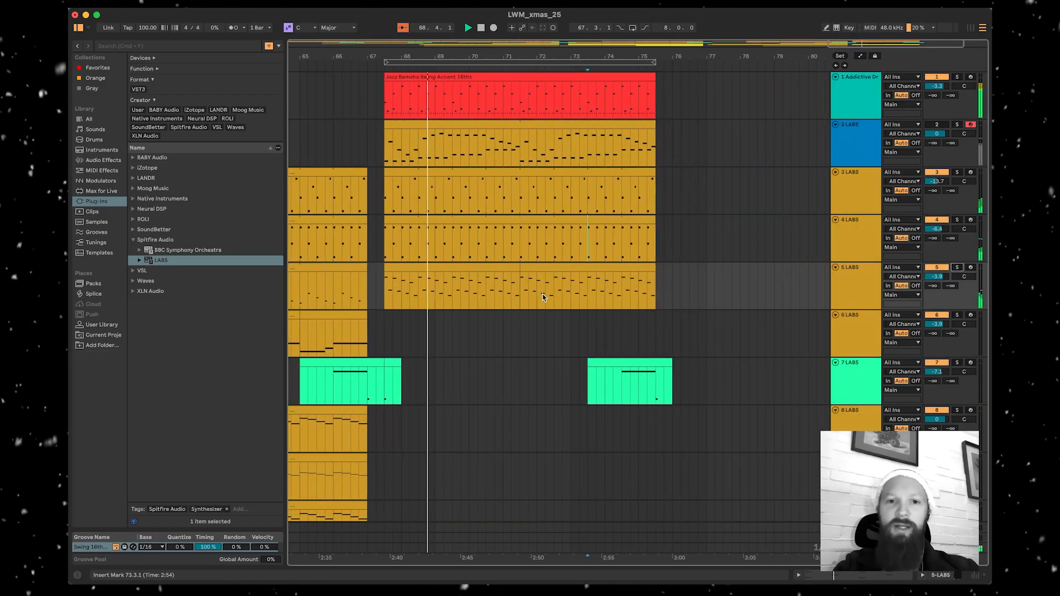
pyautogui.scroll(-5, 543, 297)
pyautogui.scroll(5, 542, 296)
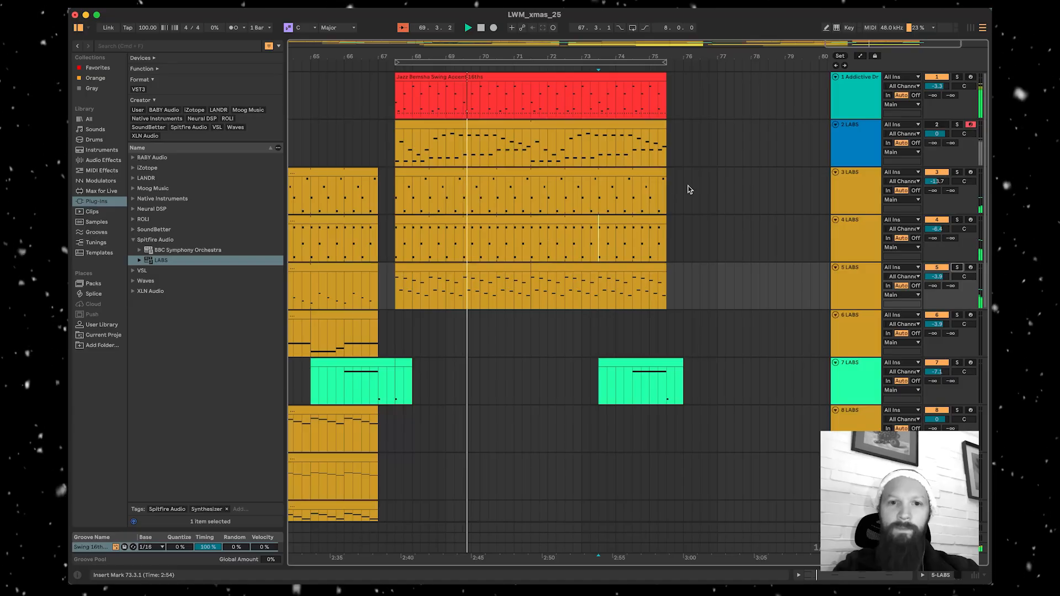
# - Open the notes of the Jazz Bemsha Swing Accent 16ths clip and go to its beginning
pyautogui.doubleClick(625, 75)
pyautogui.scroll(5, 525, 470)
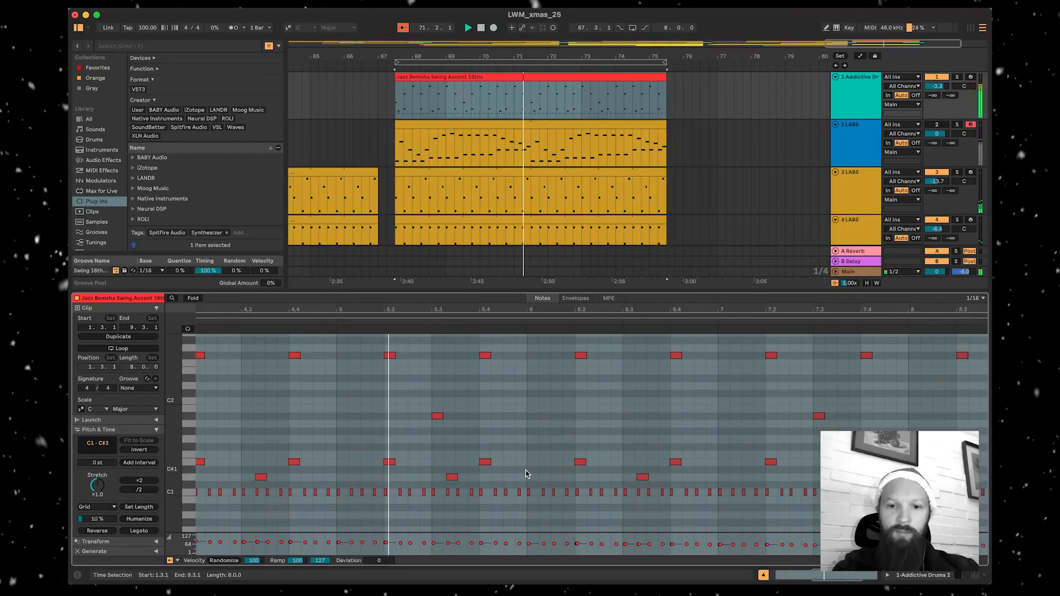
pyautogui.click(447, 502)
pyautogui.hscroll(-10, 447, 500)
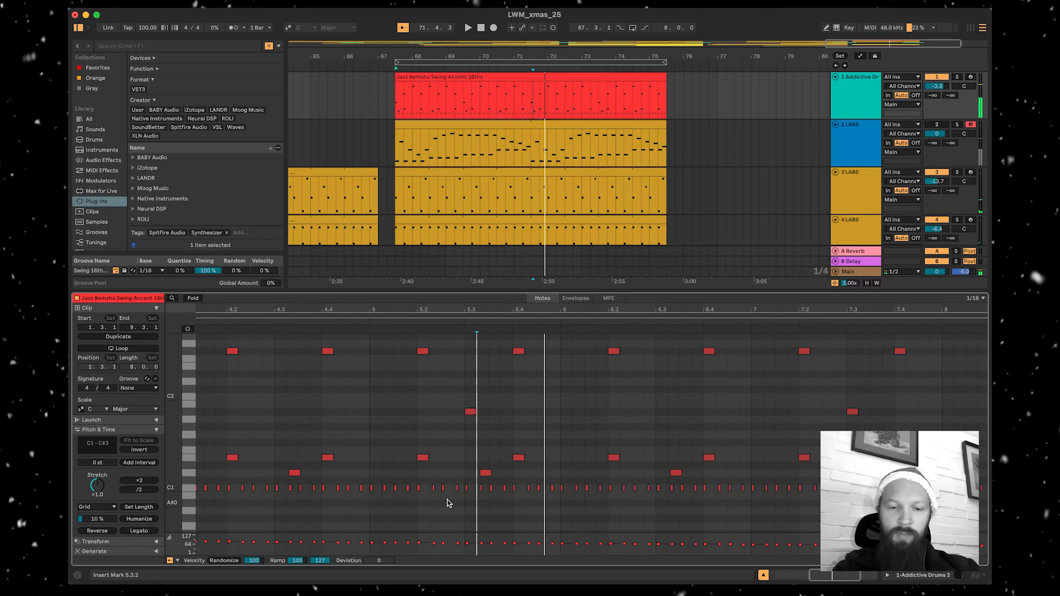
# - Try deleting individual C1 notes from the start of the drum clip, and undo the deletions
pyautogui.click(302, 488)
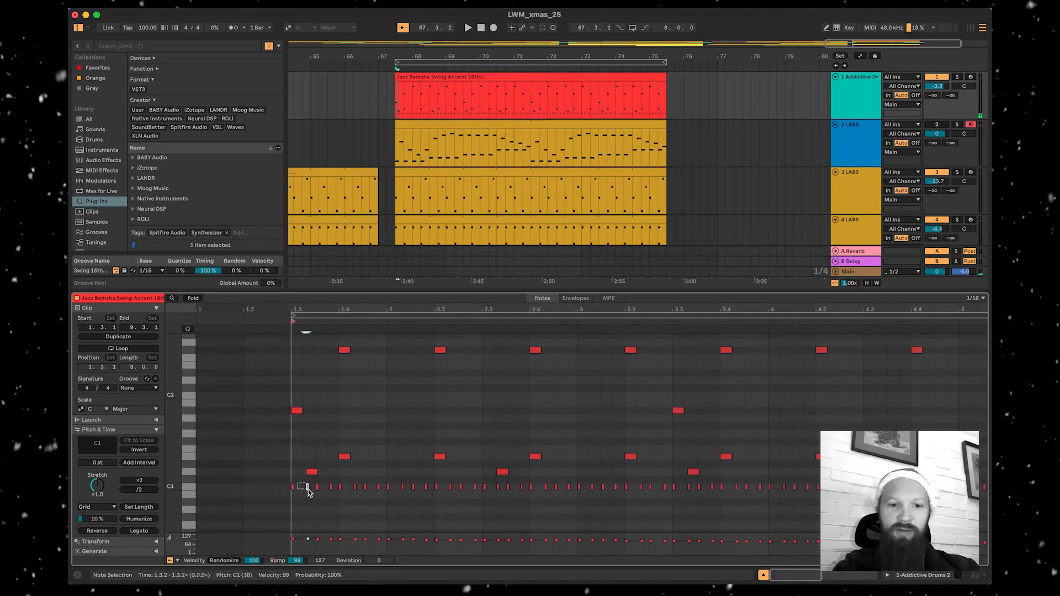
pyautogui.click(309, 490)
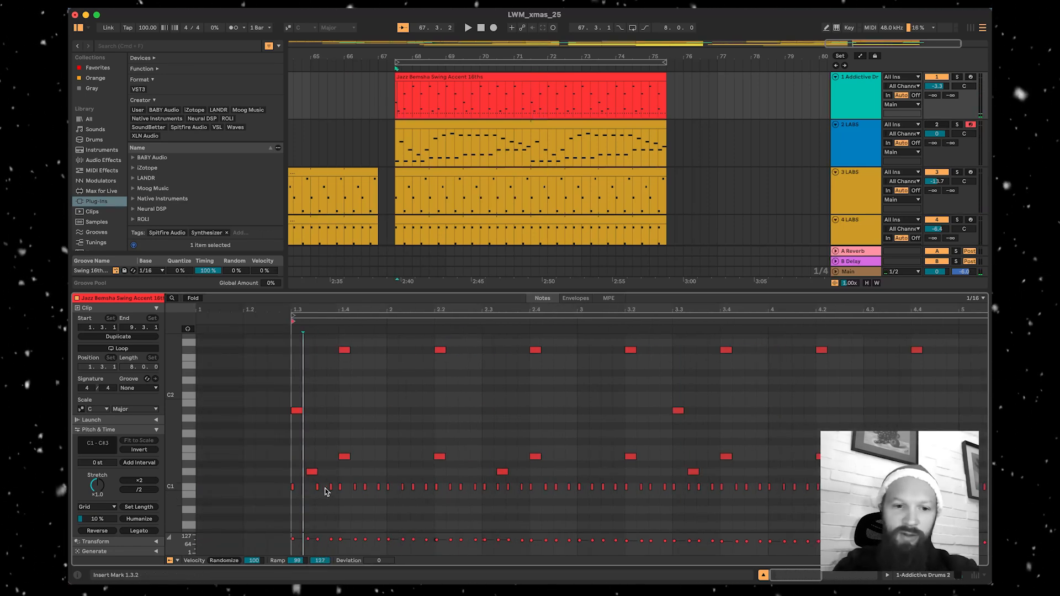
pyautogui.click(440, 493)
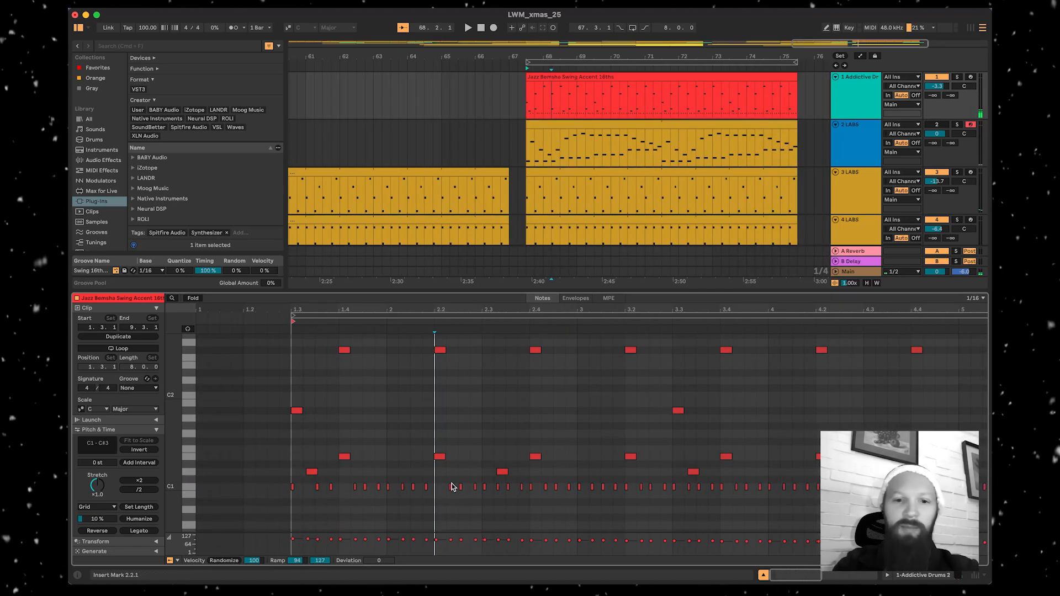
pyautogui.press('super+z')
pyautogui.press('super+z')
pyautogui.press('super+z')
# - Move all C1 notes in the drum clip to C#2 and play the section
pyautogui.click(190, 488)
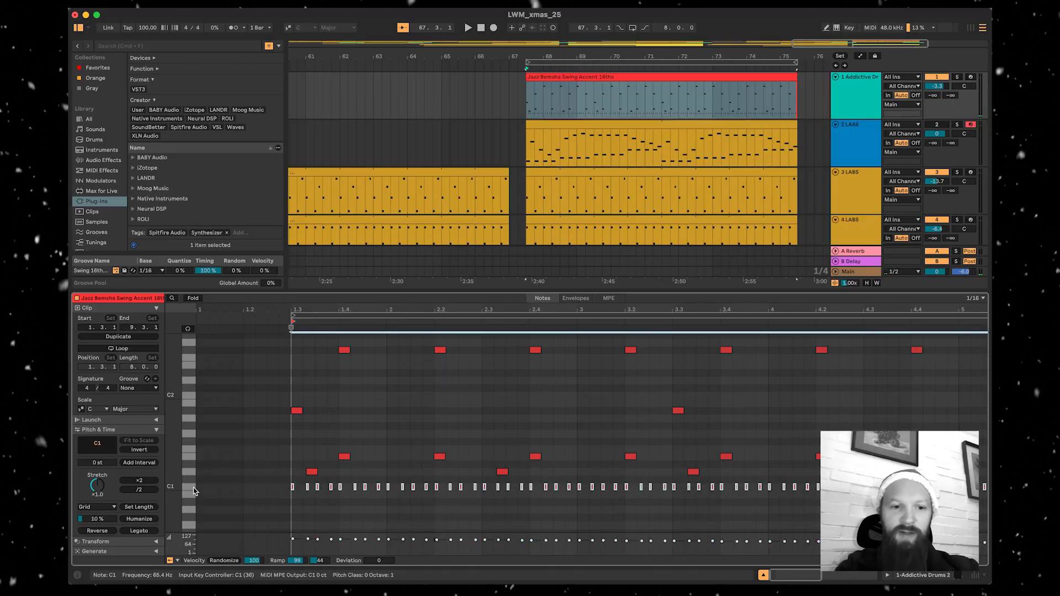
pyautogui.scroll(1, 301, 491)
pyautogui.moveTo(293, 504); pyautogui.dragTo(293, 405)
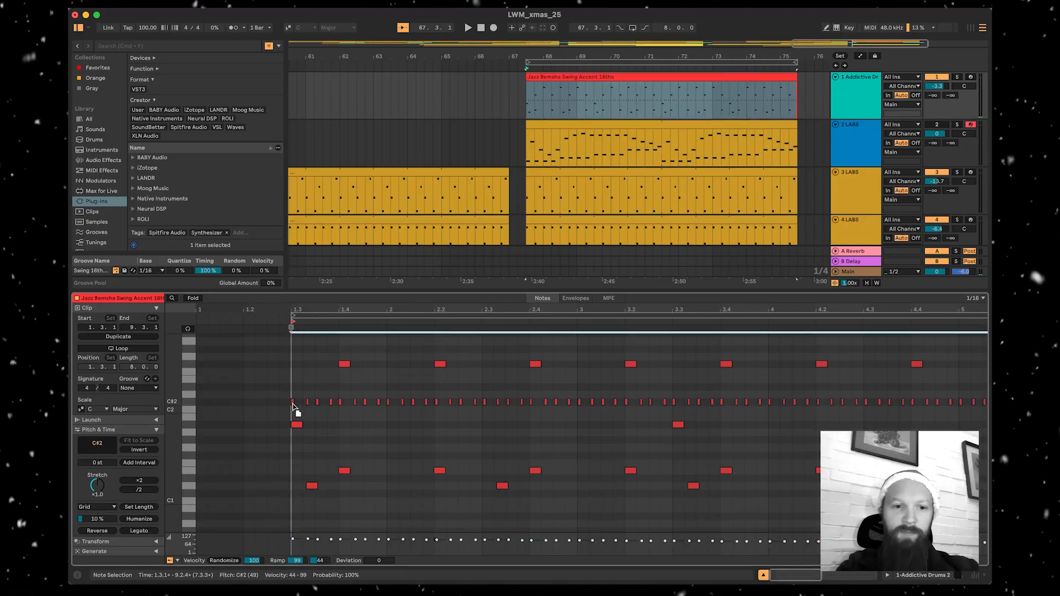
pyautogui.press('space')
pyautogui.scroll(1, 292, 405)
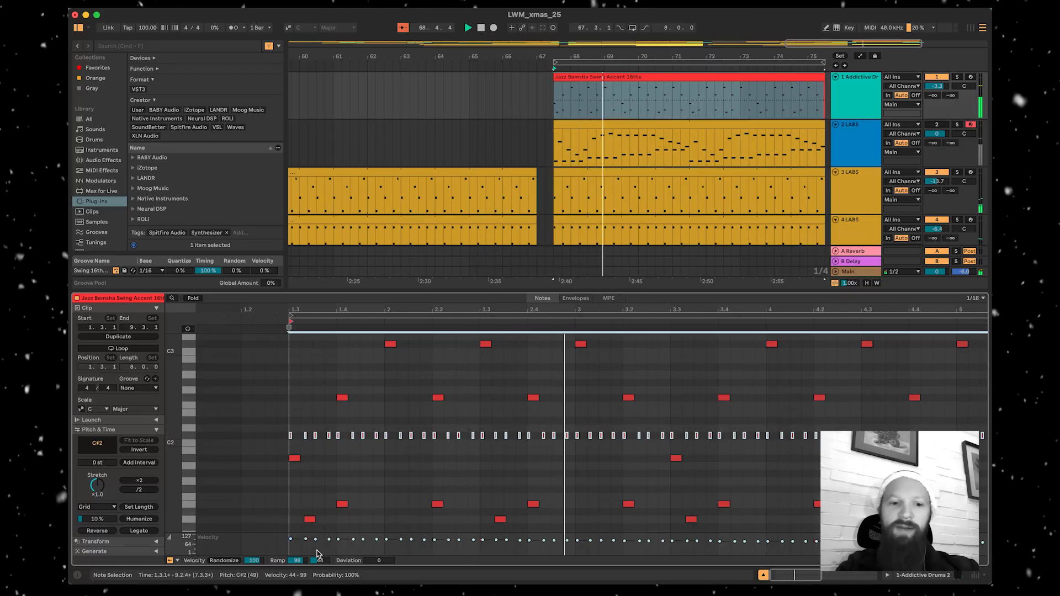
# - Add a sparser pattern of sixteenth C1 notes through 8.4.3 in the drum clip while playing it
pyautogui.click(310, 519)
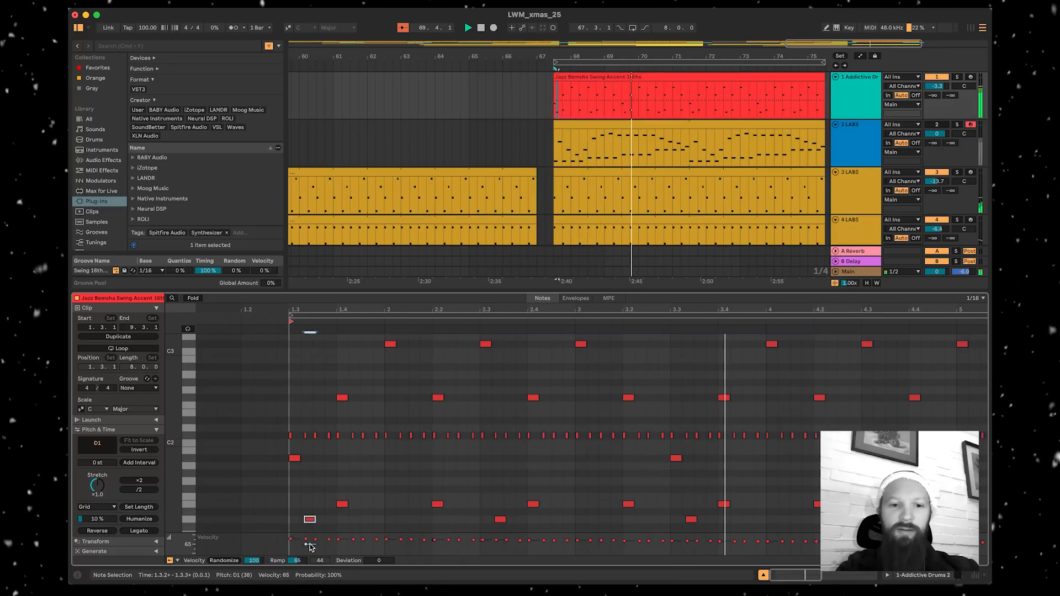
pyautogui.press('space')
pyautogui.press('space')
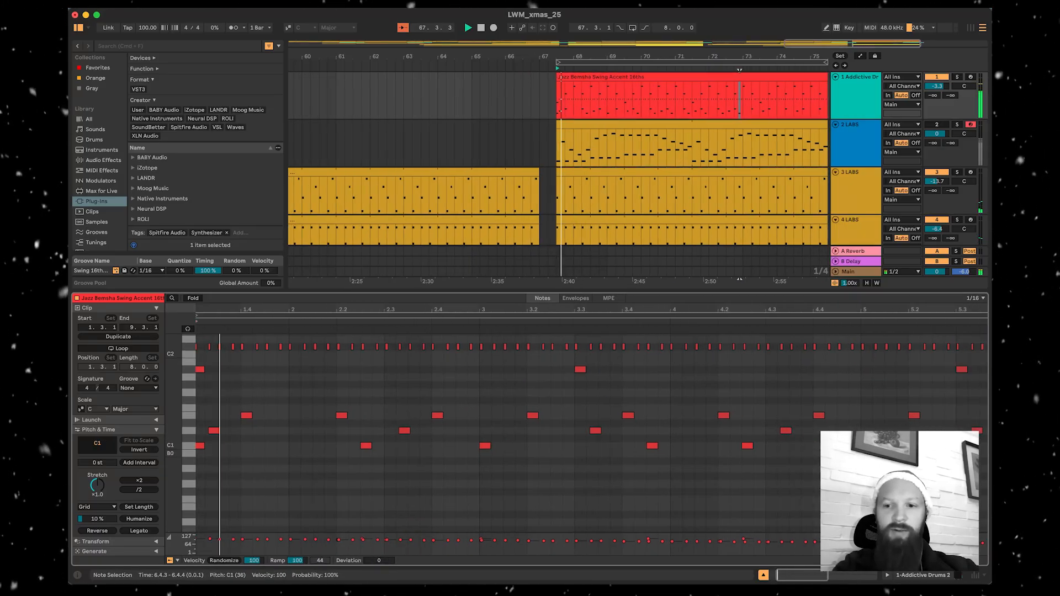
pyautogui.click(700, 457)
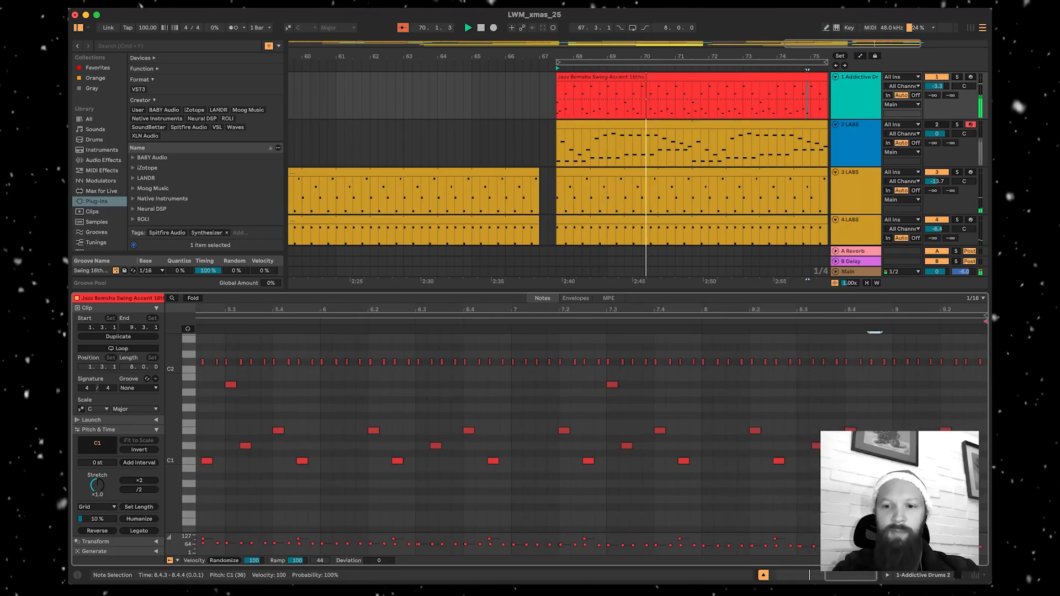
pyautogui.click(191, 461)
pyautogui.press('space')
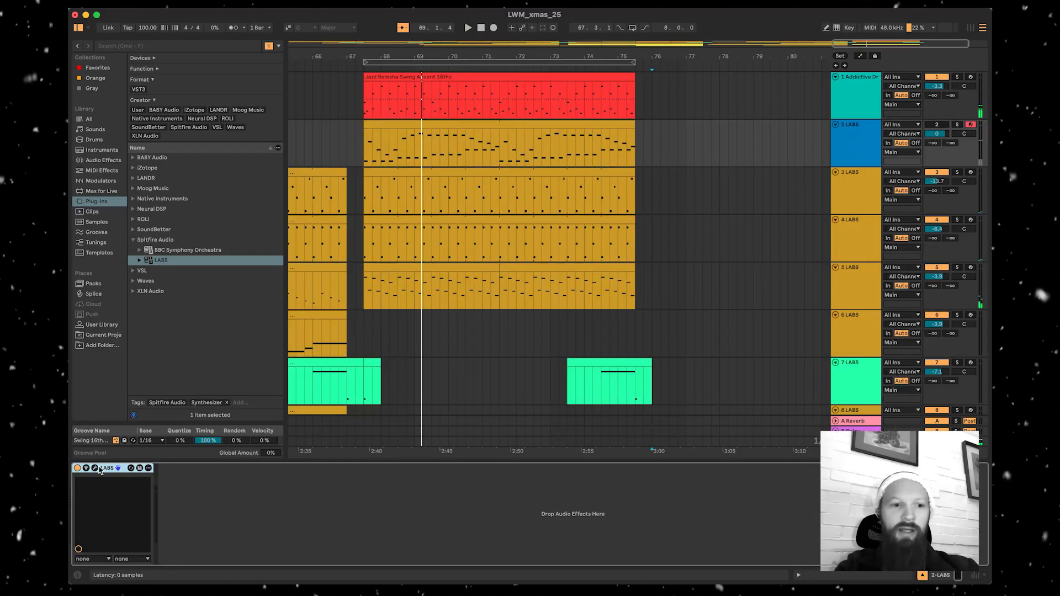
# - Add the Iconic Double Bass pack to LABS on track 2 and load its Double Bass Short Pizzicato sound
pyautogui.click(95, 469)
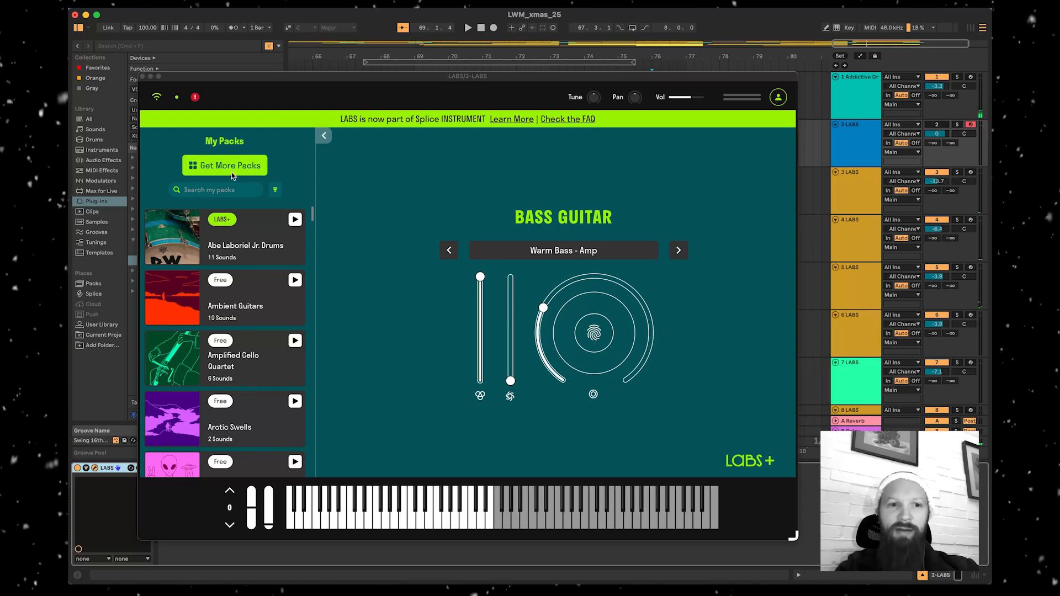
pyautogui.click(235, 167)
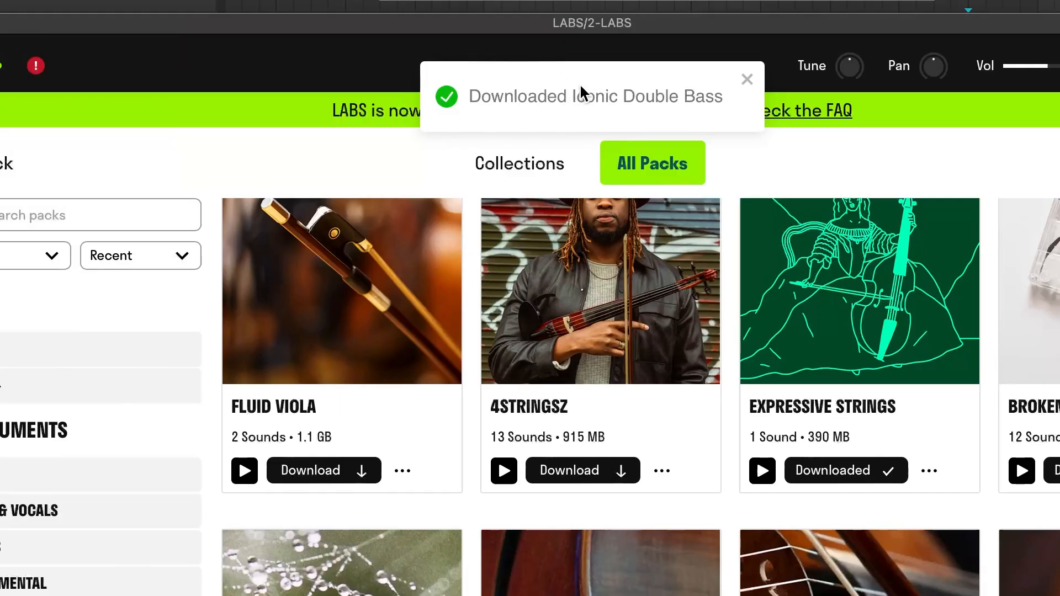
pyautogui.scroll(-10, 866, 366)
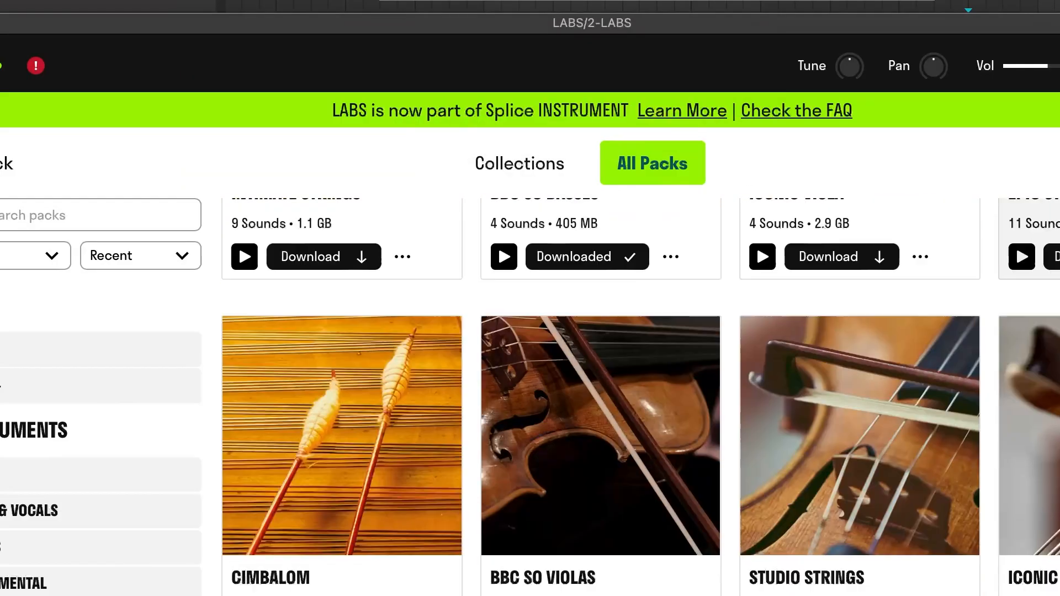
pyautogui.scroll(-3, 600, 396)
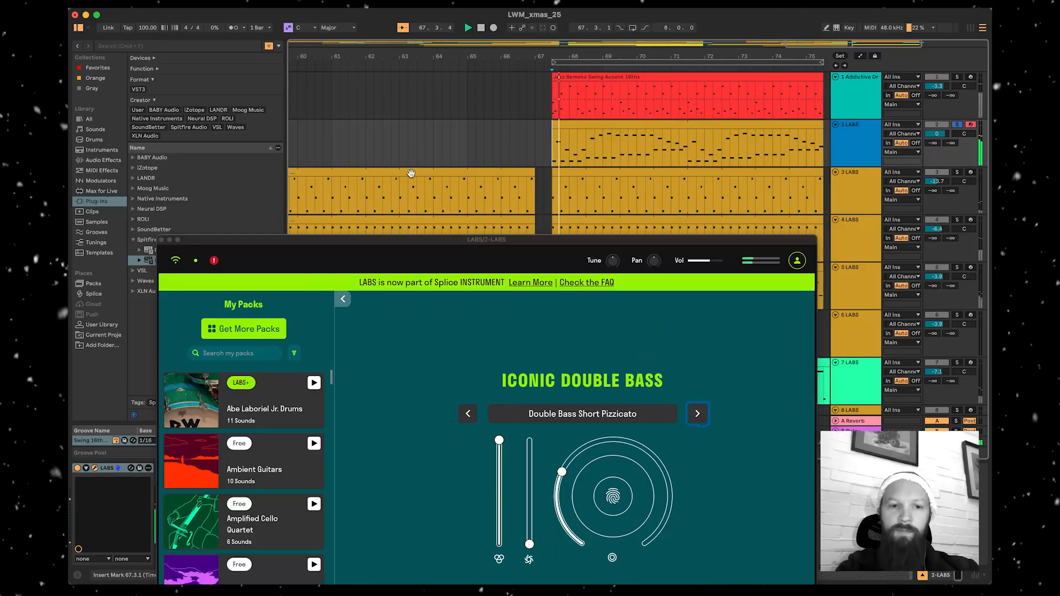
pyautogui.moveTo(394, 239); pyautogui.dragTo(373, 69)
pyautogui.click(631, 249)
pyautogui.scroll(-2, 221, 398)
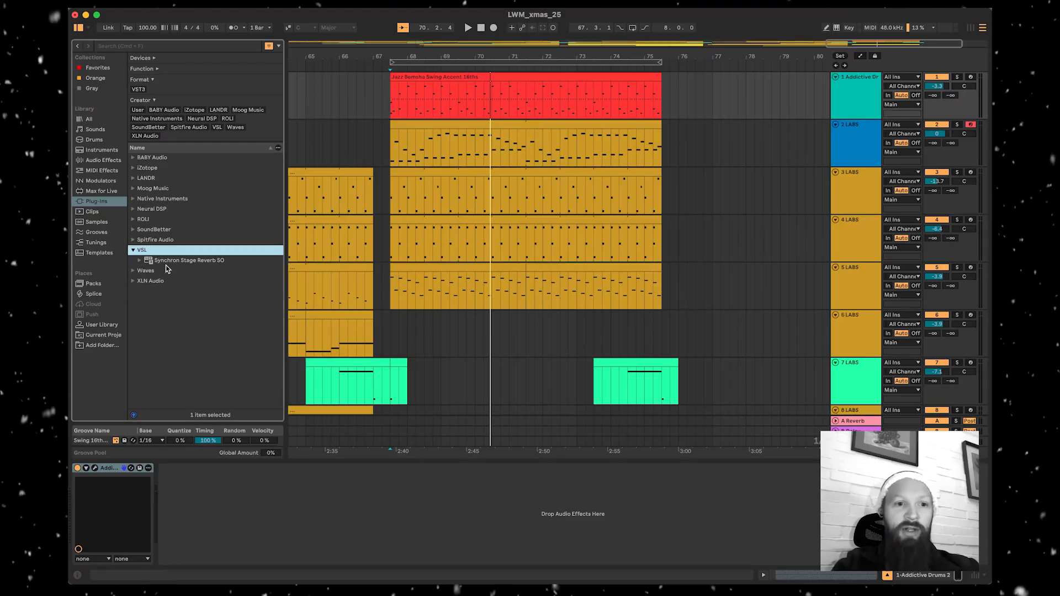
# - Add Synchron Stage Reverb SO to the Addictive Drums 2 track and choose the Percussion stage position
pyautogui.click(160, 263)
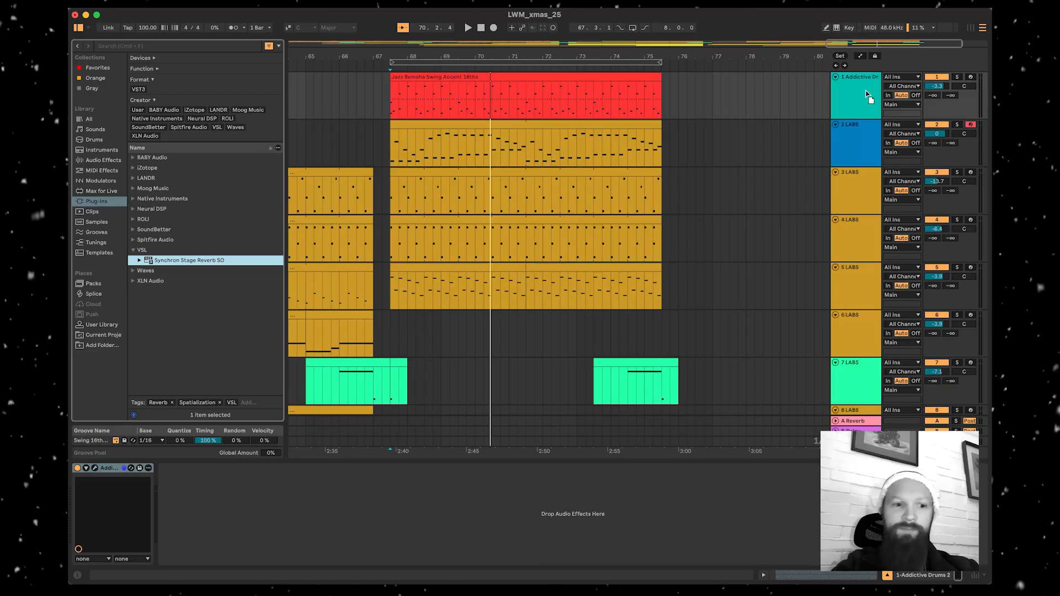
pyautogui.doubleClick(160, 262)
pyautogui.click(385, 165)
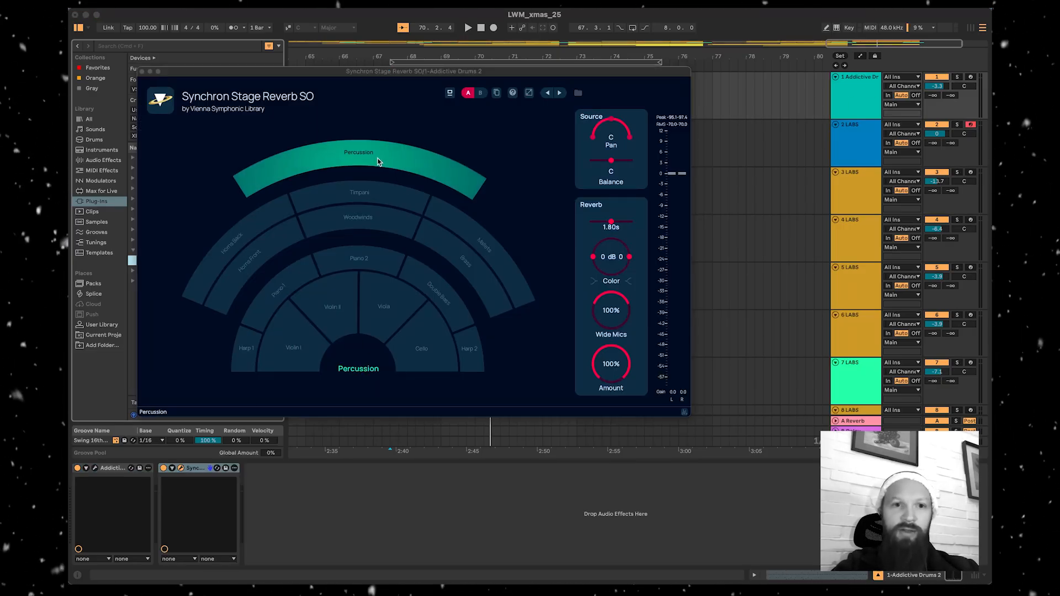
pyautogui.click(142, 71)
# - Play the section and lower the drum reverb's Amount to about 59%
pyautogui.press('space')
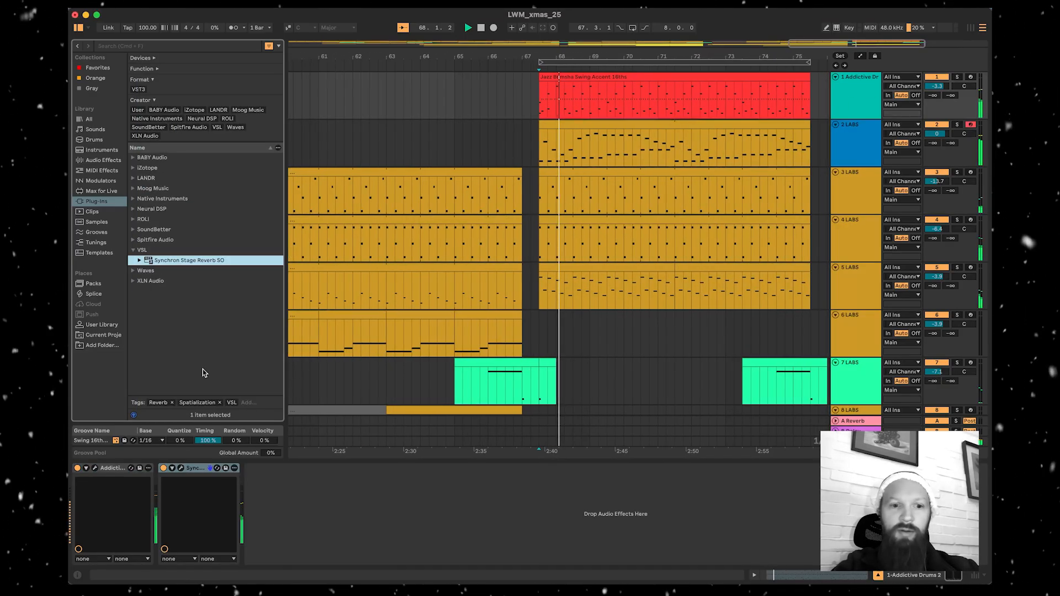
pyautogui.click(180, 468)
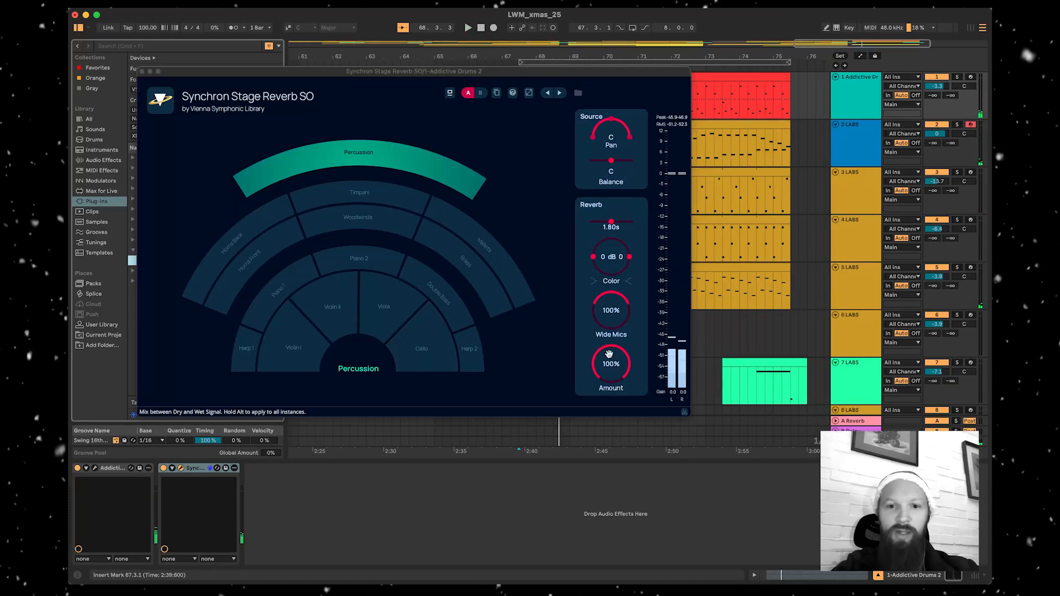
pyautogui.moveTo(608, 354); pyautogui.dragTo(609, 400)
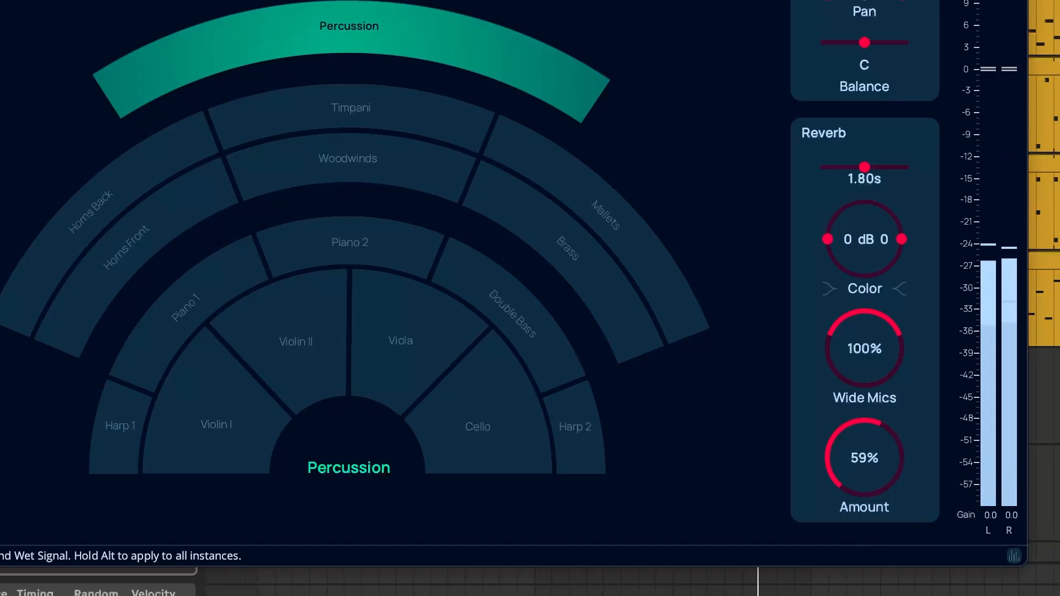
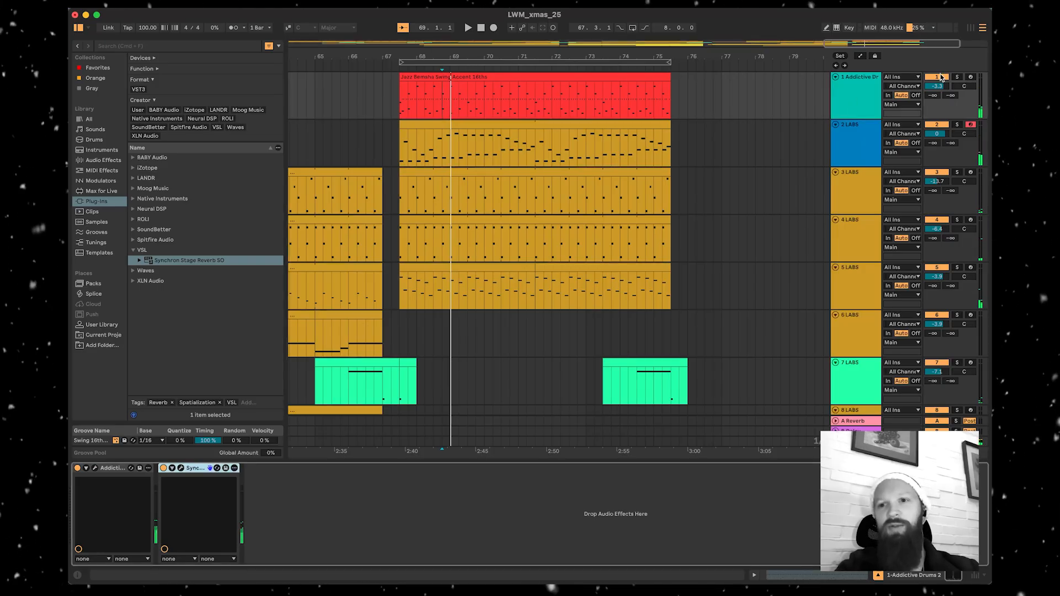
# - Solo the Addictive Drums 2 track and loop its clip from 67.3.1 to 68.3.1 during playback
pyautogui.click(956, 76)
pyautogui.moveTo(399, 94); pyautogui.dragTo(434, 93)
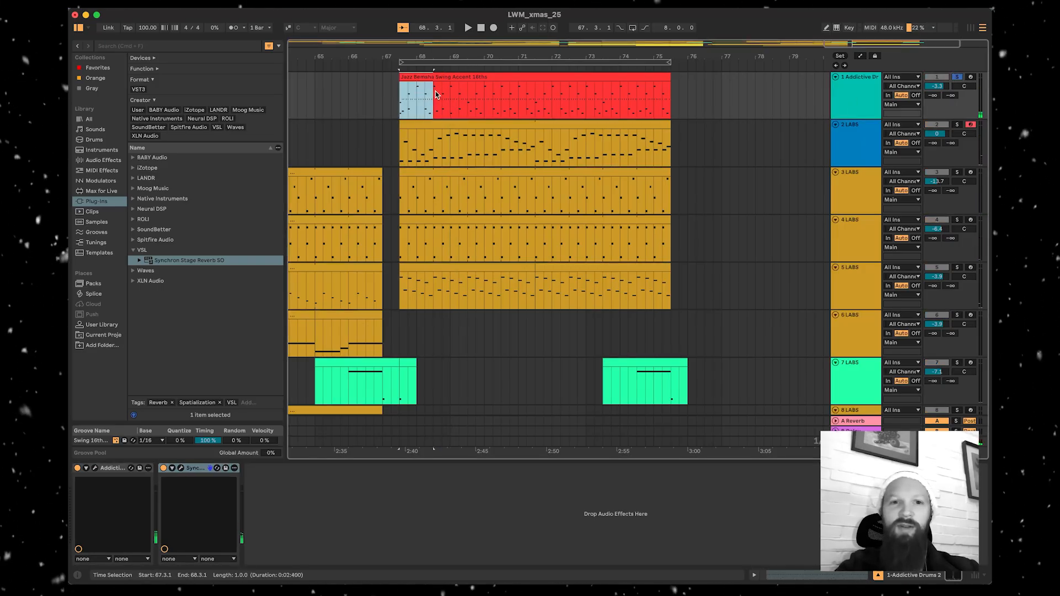
pyautogui.rightClick(419, 93)
pyautogui.click(469, 217)
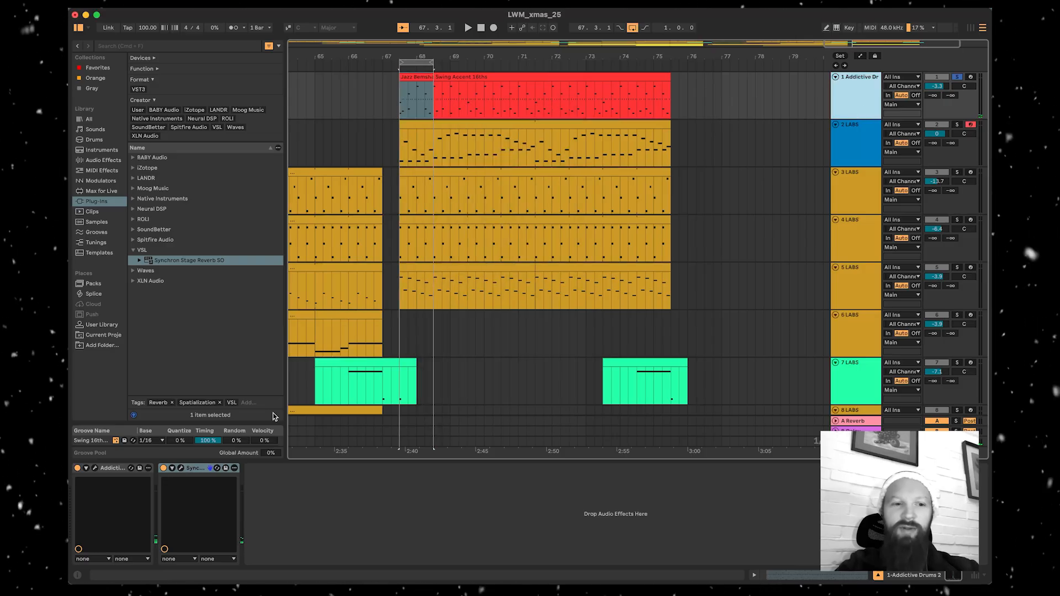
pyautogui.press('space')
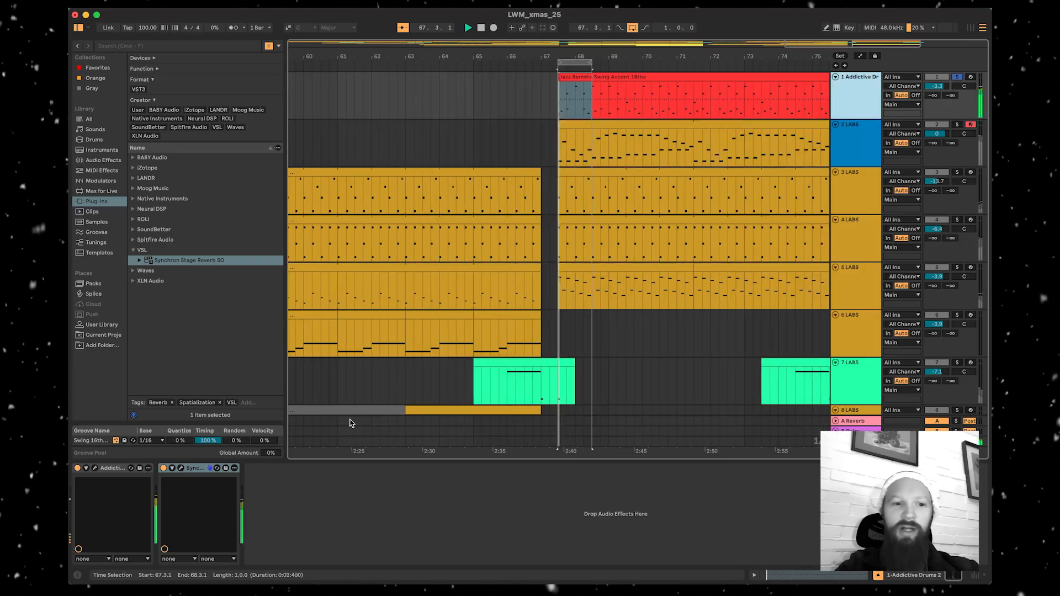
# - Audition successive Addictive Drums 2 presets over the looped bar and load Too Old For School from Fairfax Vol 1
pyautogui.click(95, 468)
pyautogui.moveTo(342, 40); pyautogui.dragTo(329, 111)
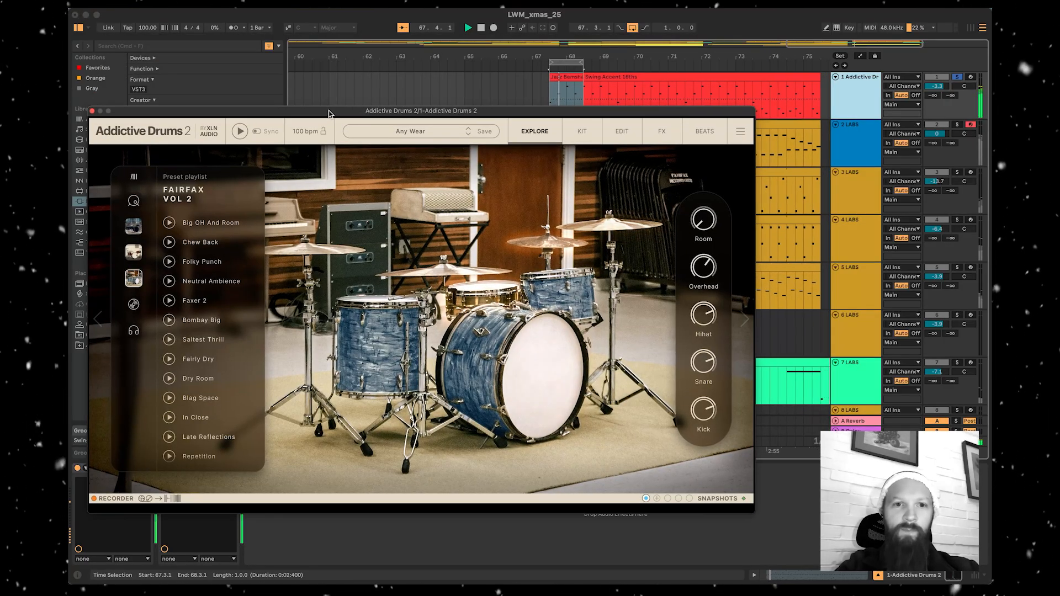
pyautogui.click(466, 134)
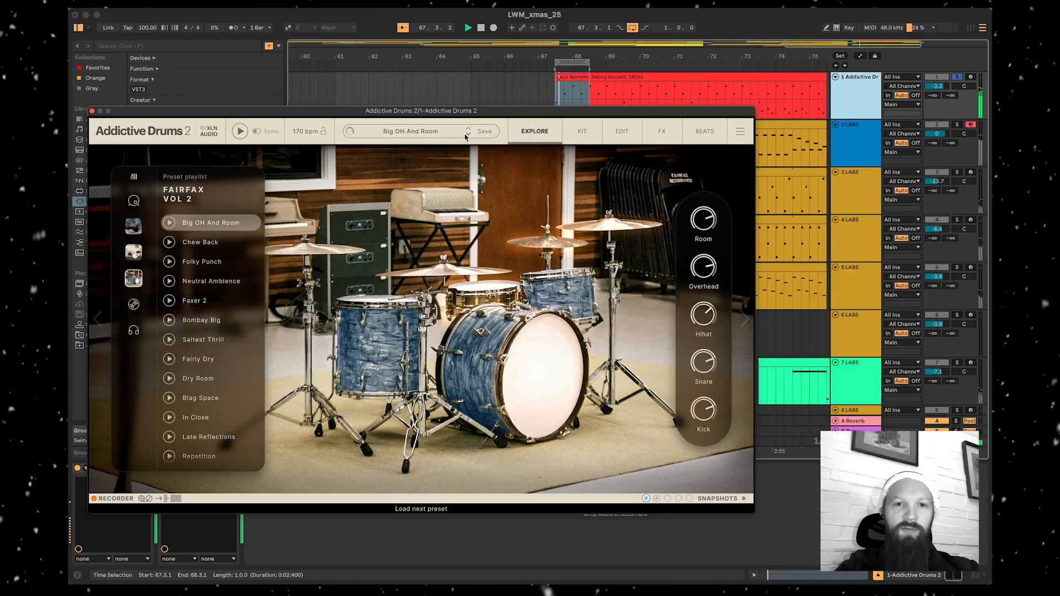
pyautogui.click(467, 134)
pyautogui.click(467, 134)
pyautogui.click(467, 134)
pyautogui.click(467, 134)
pyautogui.click(467, 134)
pyautogui.click(467, 134)
pyautogui.click(467, 134)
pyautogui.click(467, 134)
pyautogui.click(467, 134)
pyautogui.scroll(5, 210, 381)
pyautogui.click(209, 373)
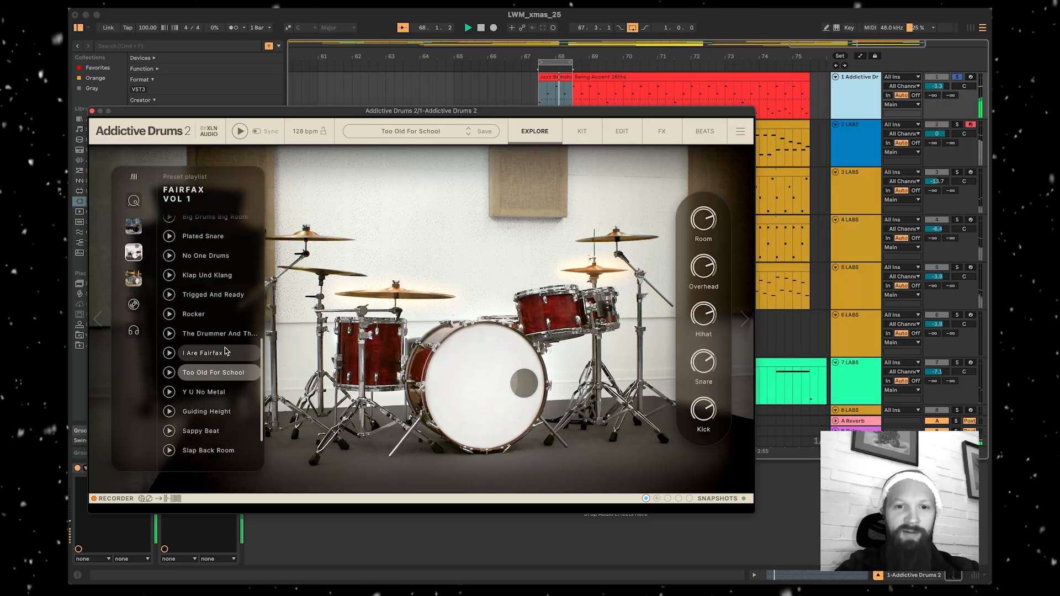
pyautogui.click(93, 111)
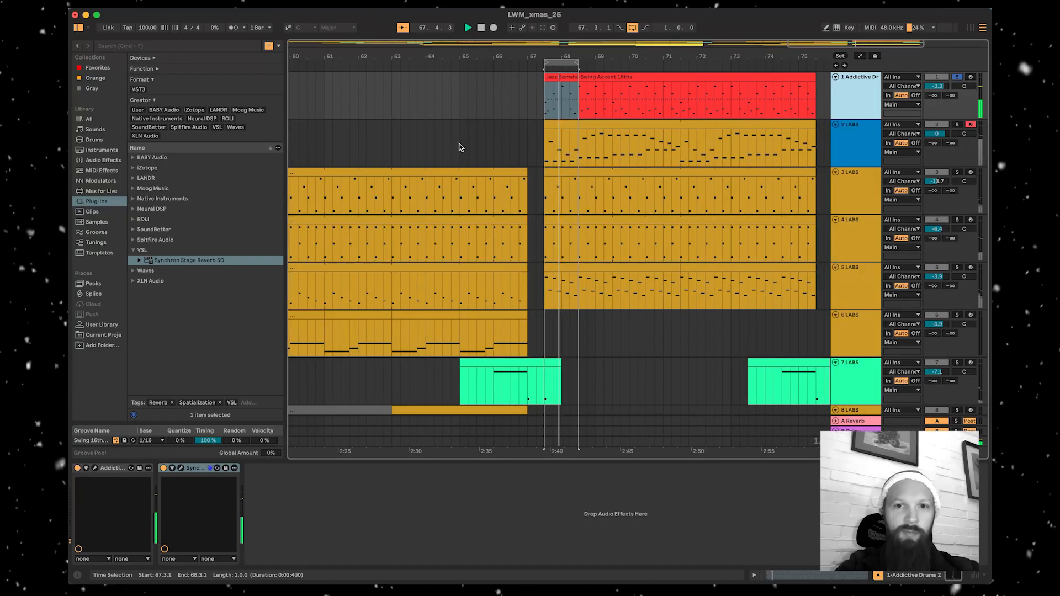
# - Stop playback, turn off the loop and unsolo the Addictive Drums 2 track
pyautogui.click(521, 146)
pyautogui.press('space')
pyautogui.click(961, 80)
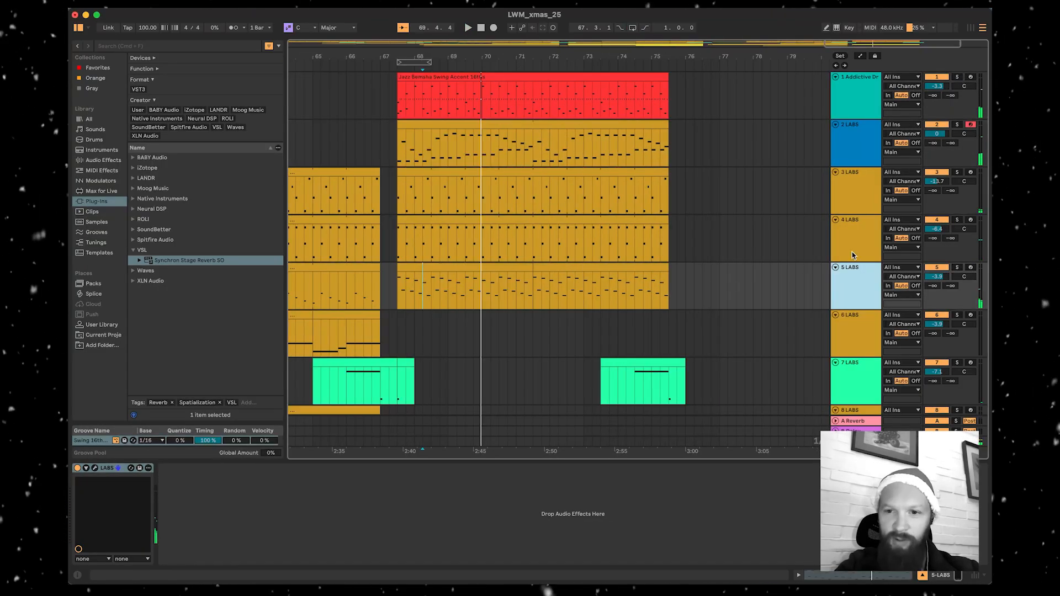
# - Listen to track 4 LABS soloed and select the two C3 notes in its jazz section clip
pyautogui.click(949, 223)
pyautogui.click(956, 220)
pyautogui.press('space')
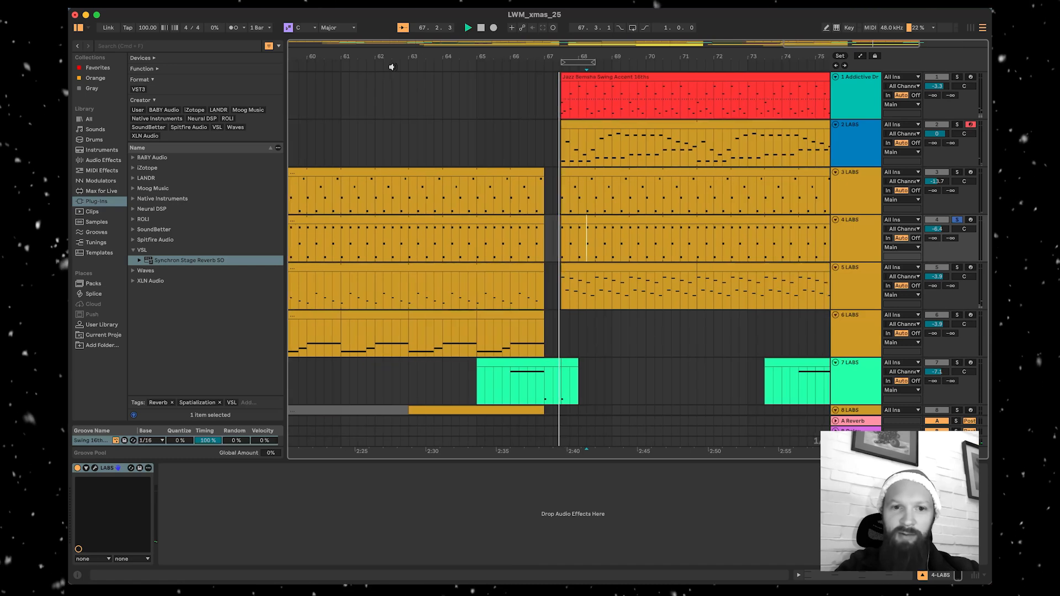
pyautogui.doubleClick(587, 219)
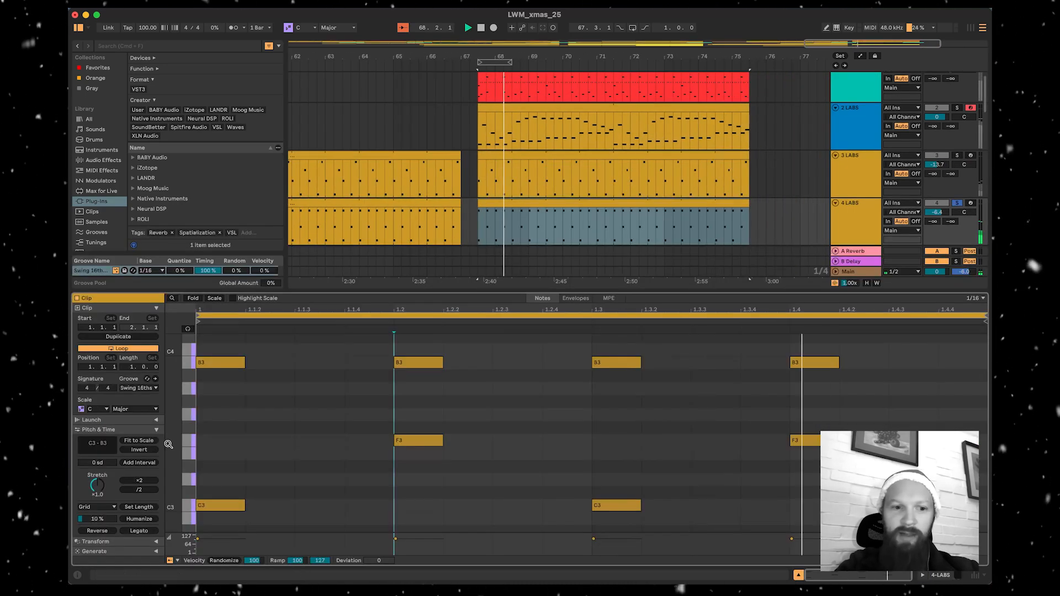
pyautogui.press('space')
pyautogui.moveTo(644, 499); pyautogui.dragTo(207, 513)
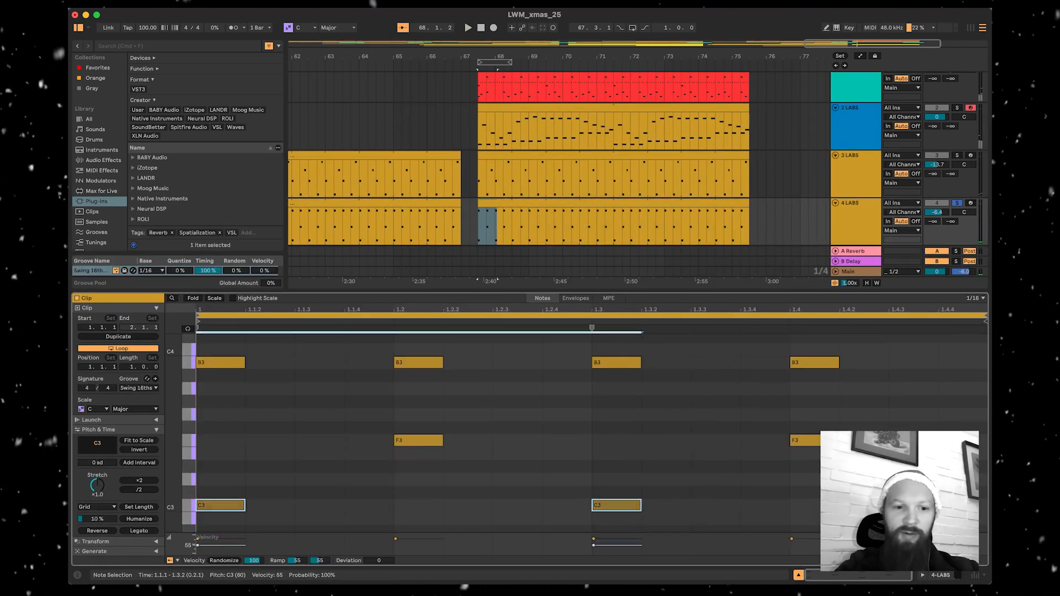
pyautogui.press('space')
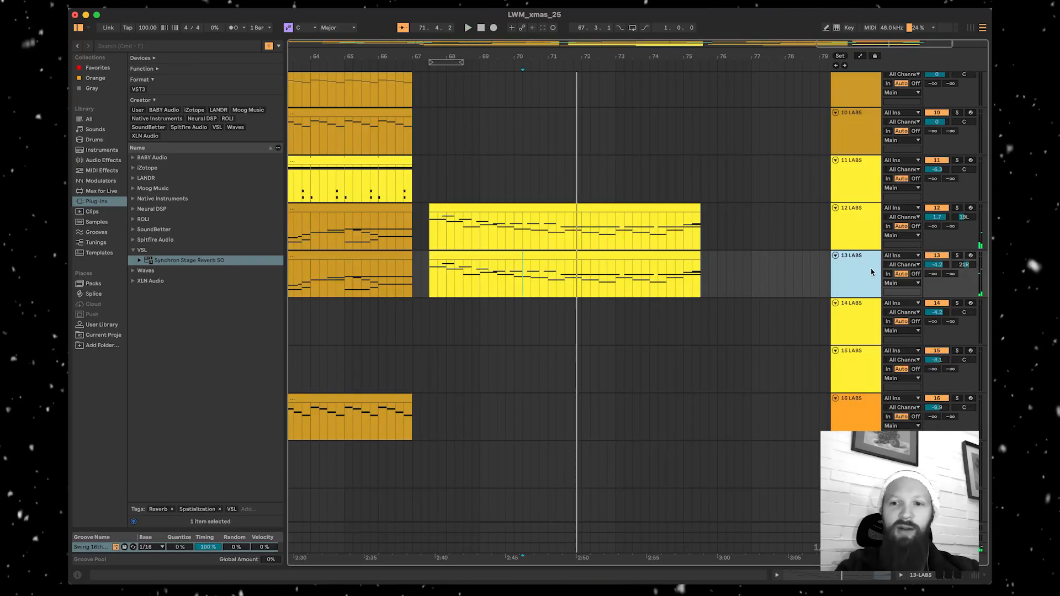
# - Duplicate track 13 LABS and delete the duplicate's clips from 5.1.1 to 67.1.1
pyautogui.rightClick(856, 271)
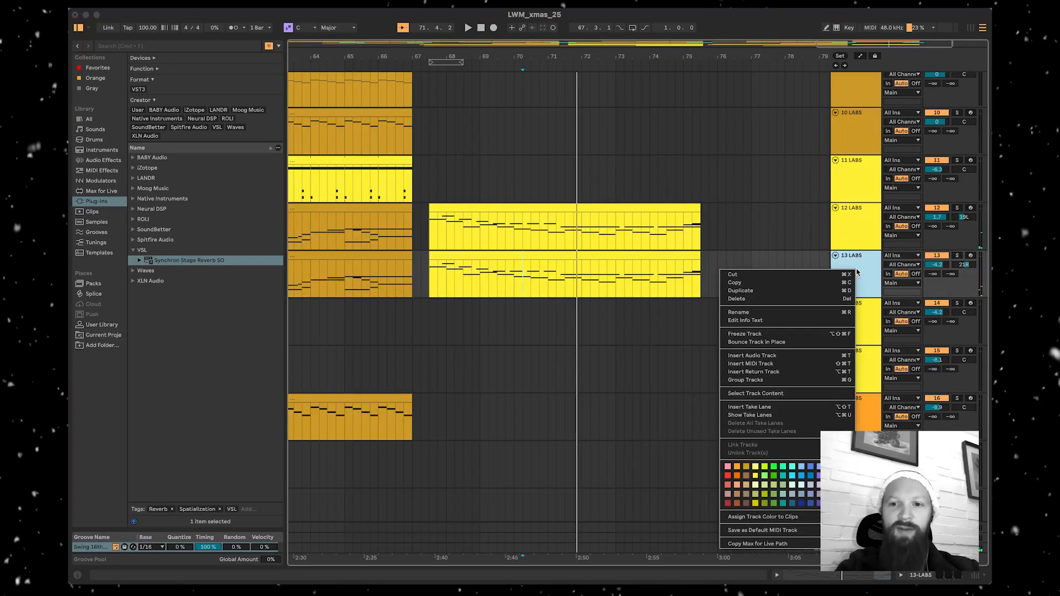
pyautogui.click(817, 291)
pyautogui.scroll(-10, 620, 298)
pyautogui.click(315, 331)
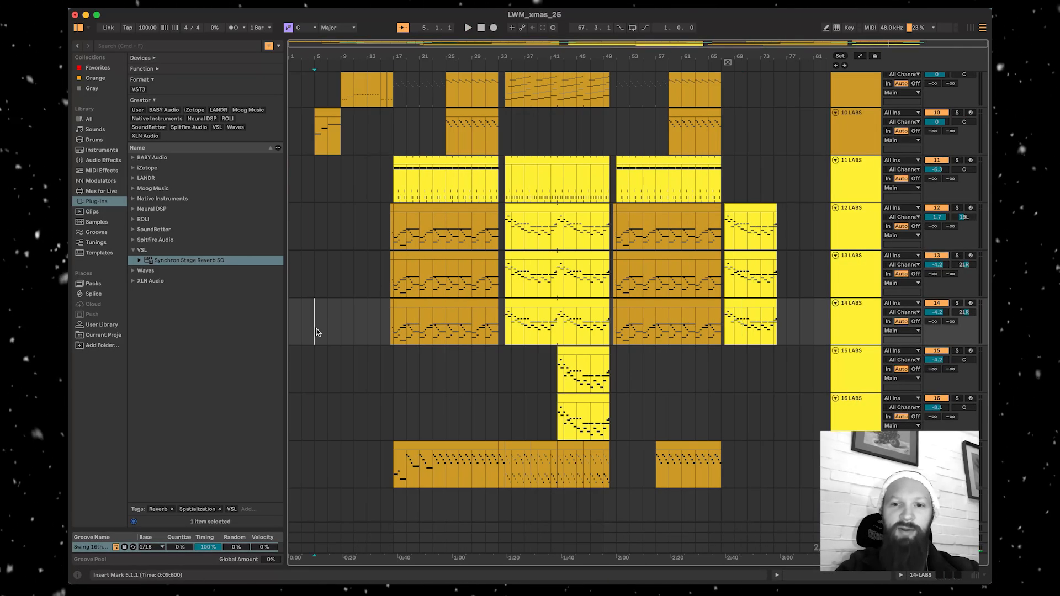
pyautogui.moveTo(317, 332); pyautogui.dragTo(719, 320)
pyautogui.press('Delete')
# - Try the BBC SO Celeste & Harp sounds in LABS on track 14 and load Harp - Short Sustained
pyautogui.scroll(5, 803, 318)
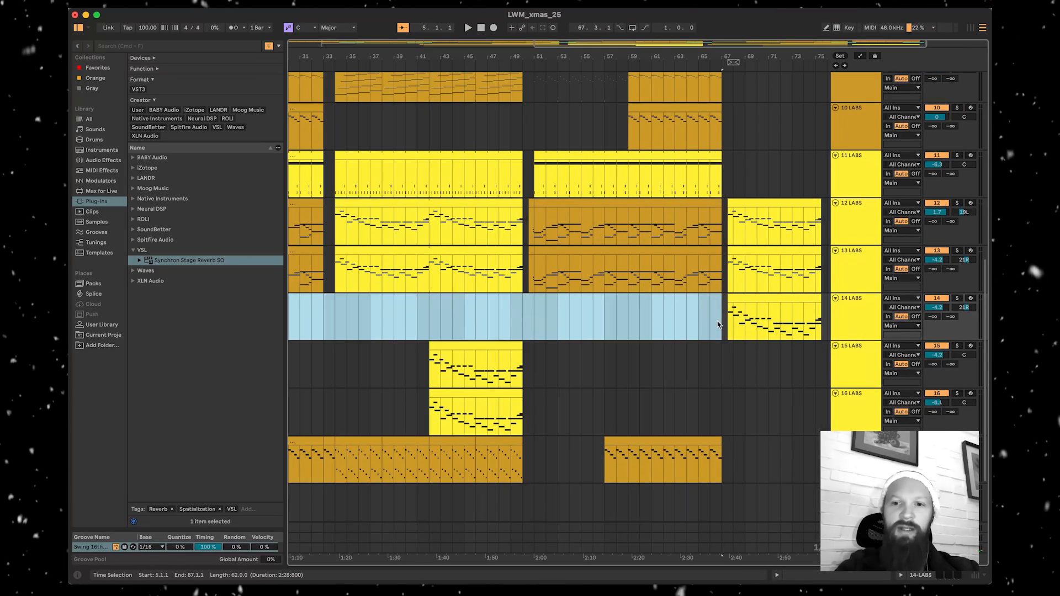
pyautogui.click(847, 315)
pyautogui.doubleClick(847, 316)
pyautogui.click(94, 467)
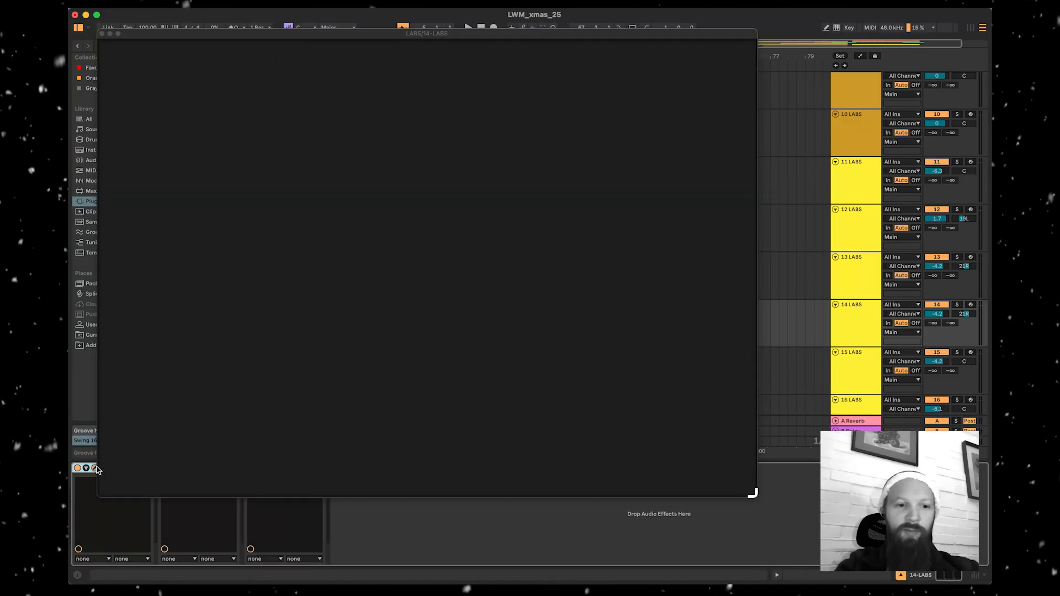
pyautogui.scroll(-10, 185, 312)
pyautogui.click(160, 265)
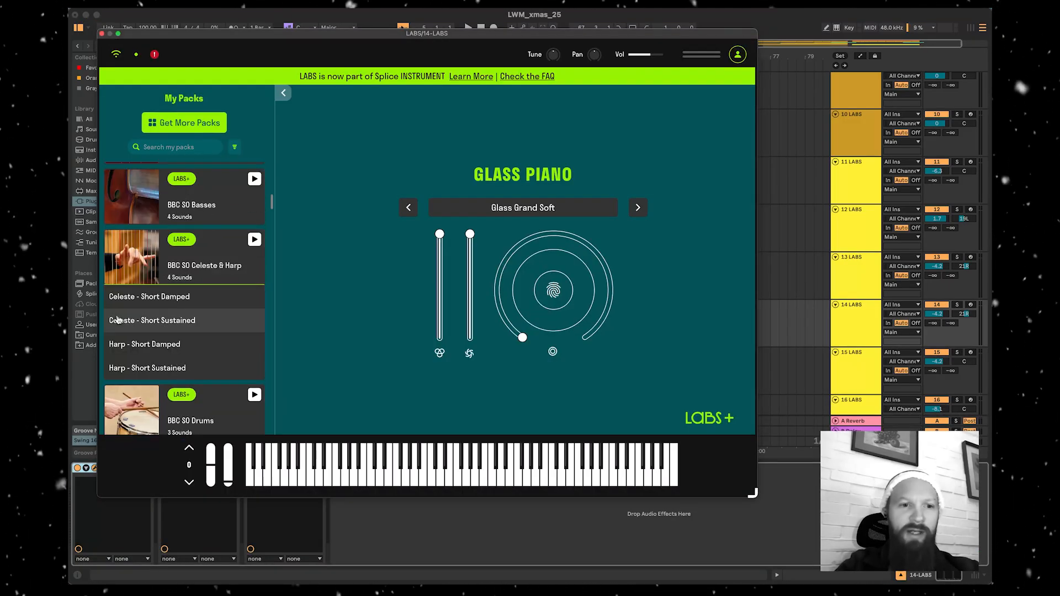
pyautogui.click(157, 298)
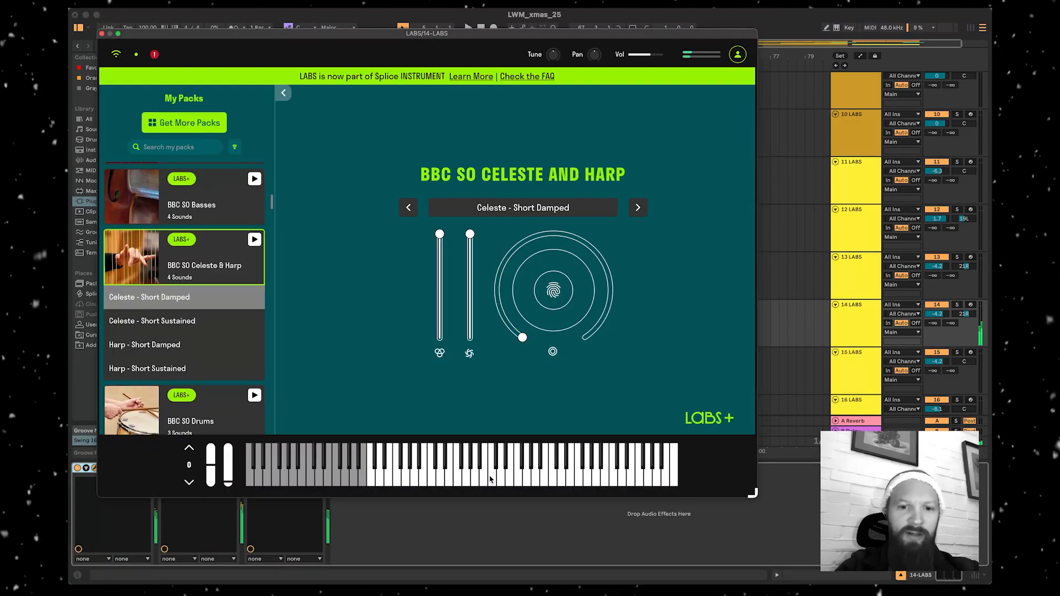
pyautogui.click(165, 321)
pyautogui.click(160, 368)
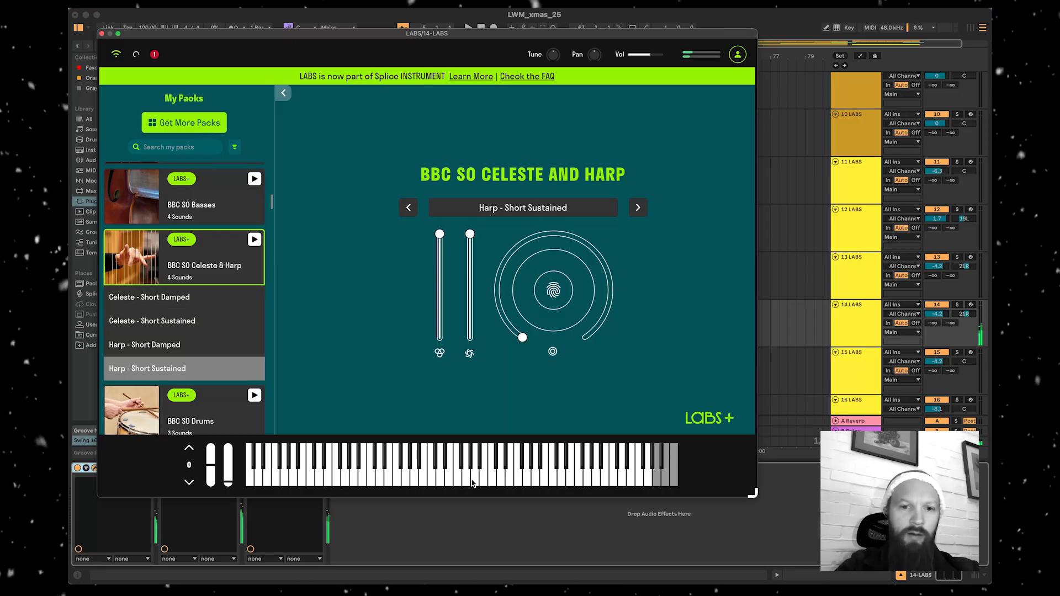
pyautogui.click(103, 34)
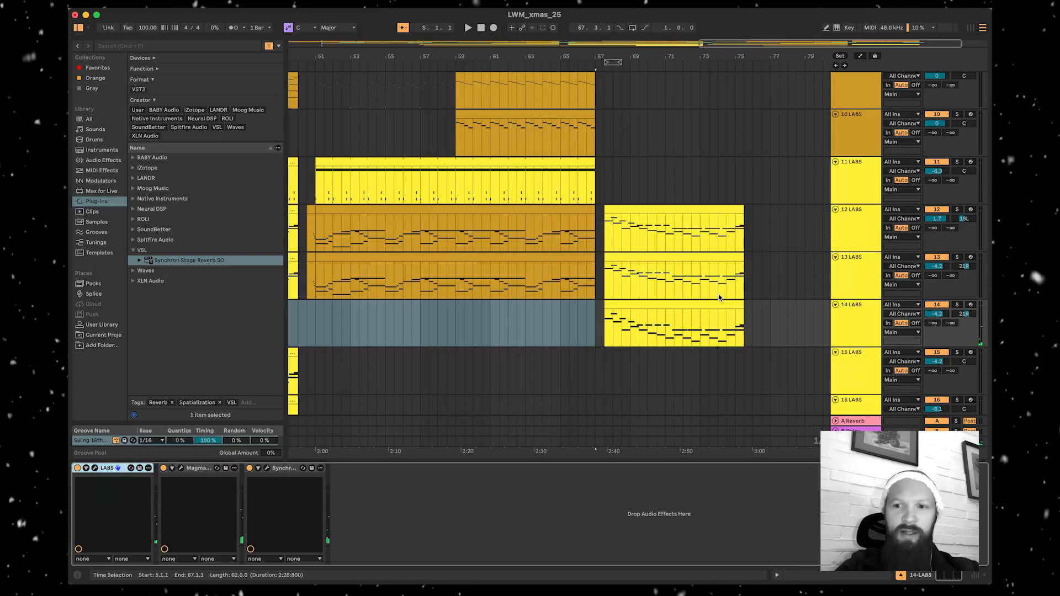
# - Play the jazz section from bar 67 with track 14 soloed, unsolo it and increase the track's height
pyautogui.click(602, 63)
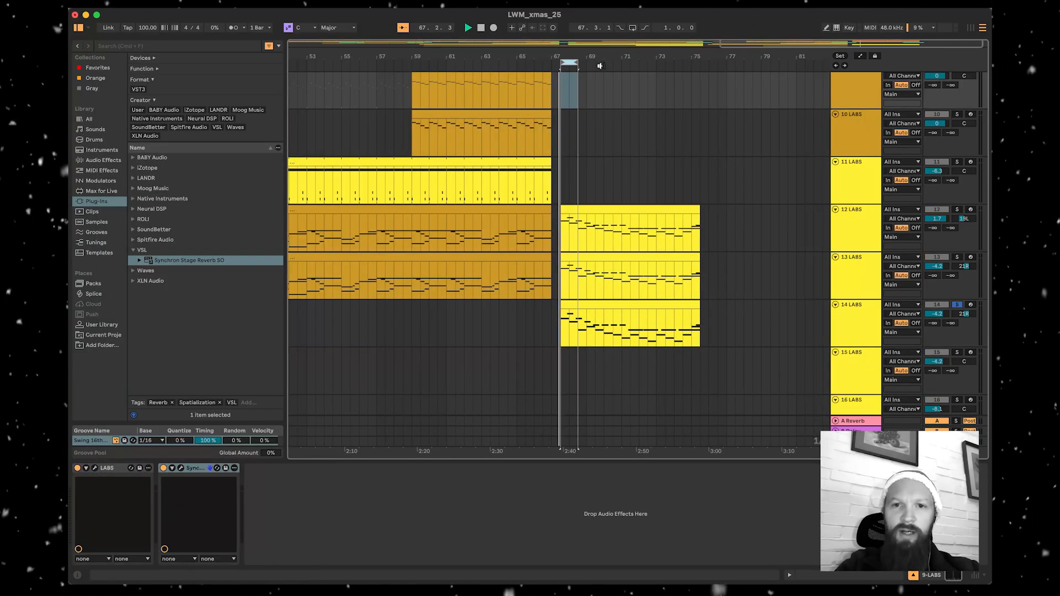
pyautogui.click(602, 303)
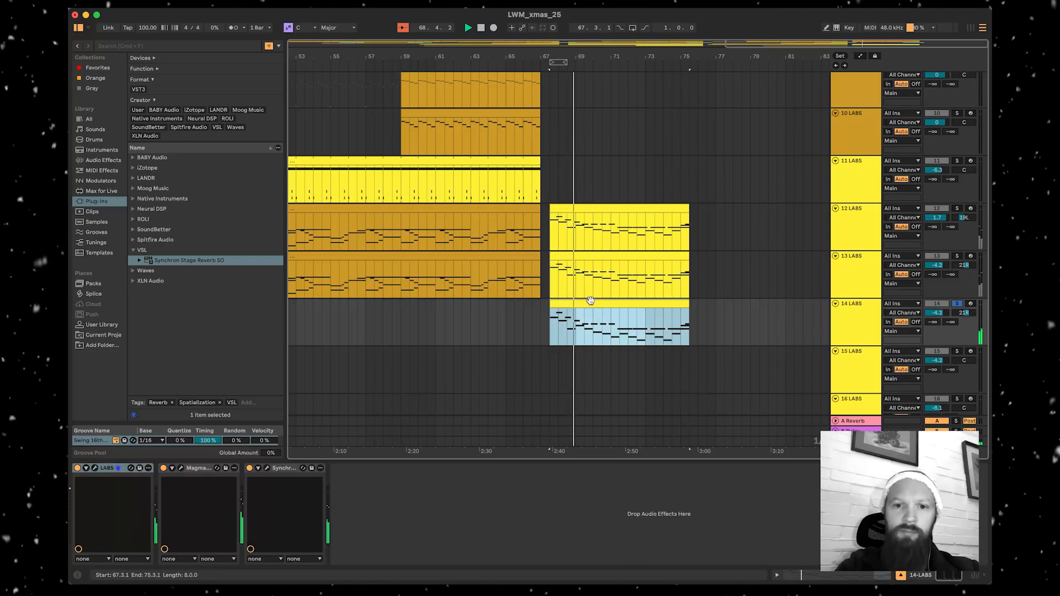
pyautogui.press('s')
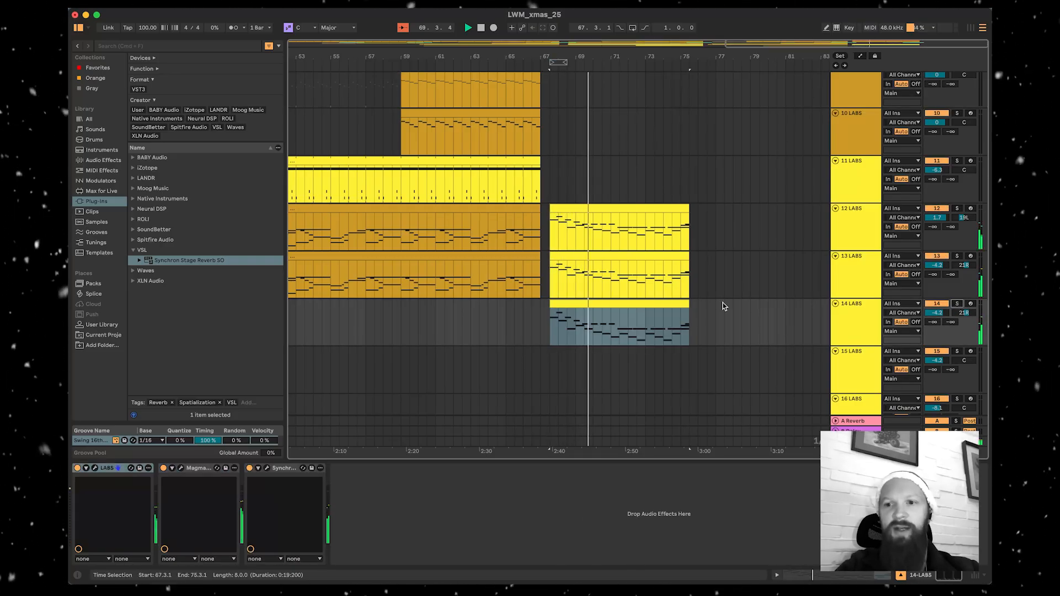
pyautogui.hotkey('alt', '+')
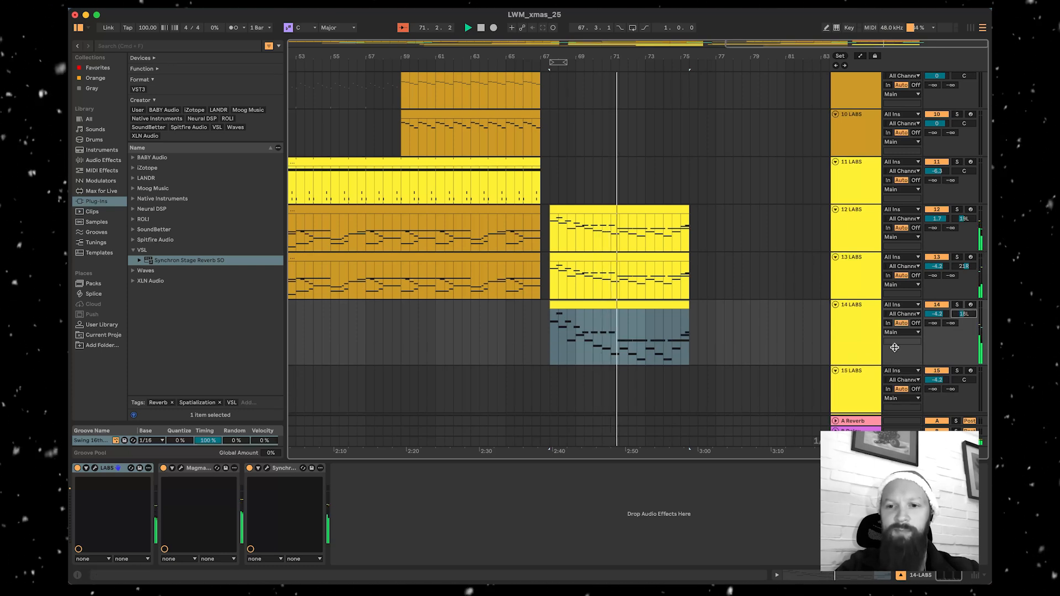
# - Reduce track 14's height and play the jazz section from 67.3.1
pyautogui.moveTo(855, 364)
pyautogui.mouseDown()
pyautogui.moveTo(855, 338)
pyautogui.moveTo(855, 347)
pyautogui.mouseUp()
pyautogui.press('space')
pyautogui.click(546, 326)
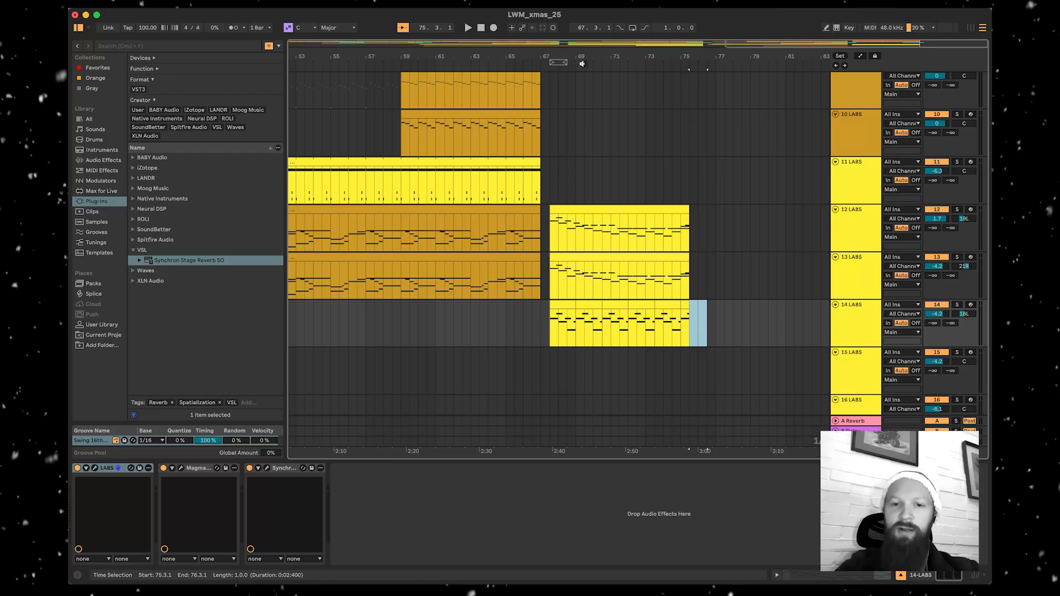
pyautogui.scroll(-1, 561, 160)
pyautogui.press('space')
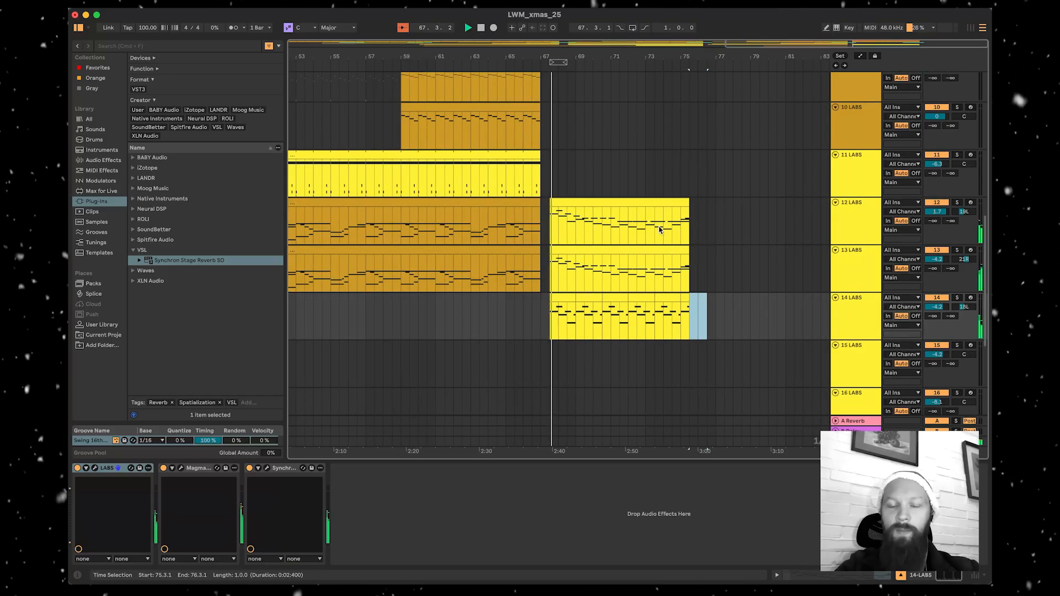
pyautogui.click(716, 284)
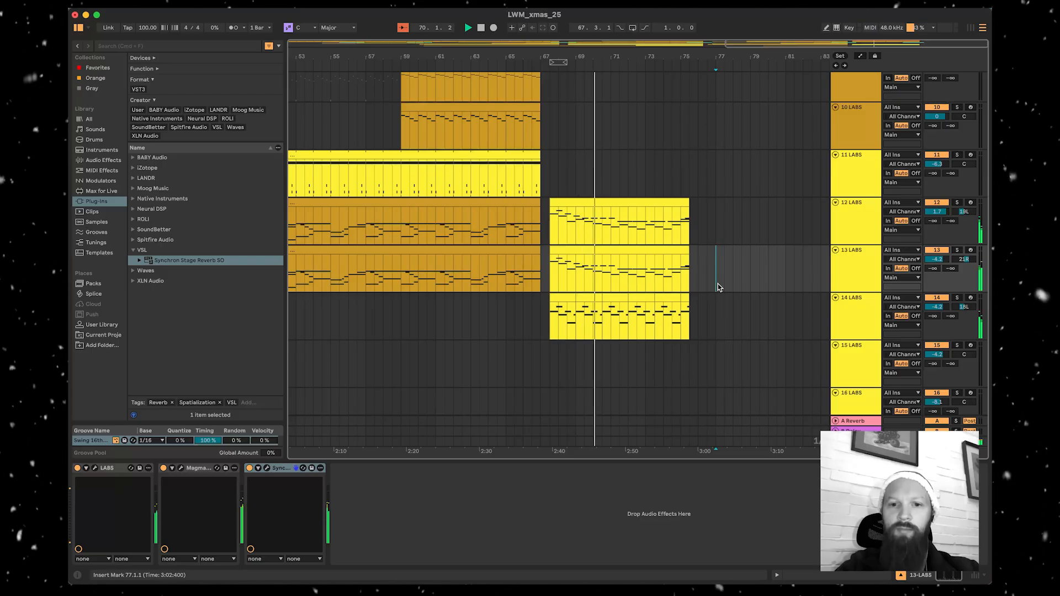
pyautogui.moveTo(551, 318); pyautogui.dragTo(558, 318)
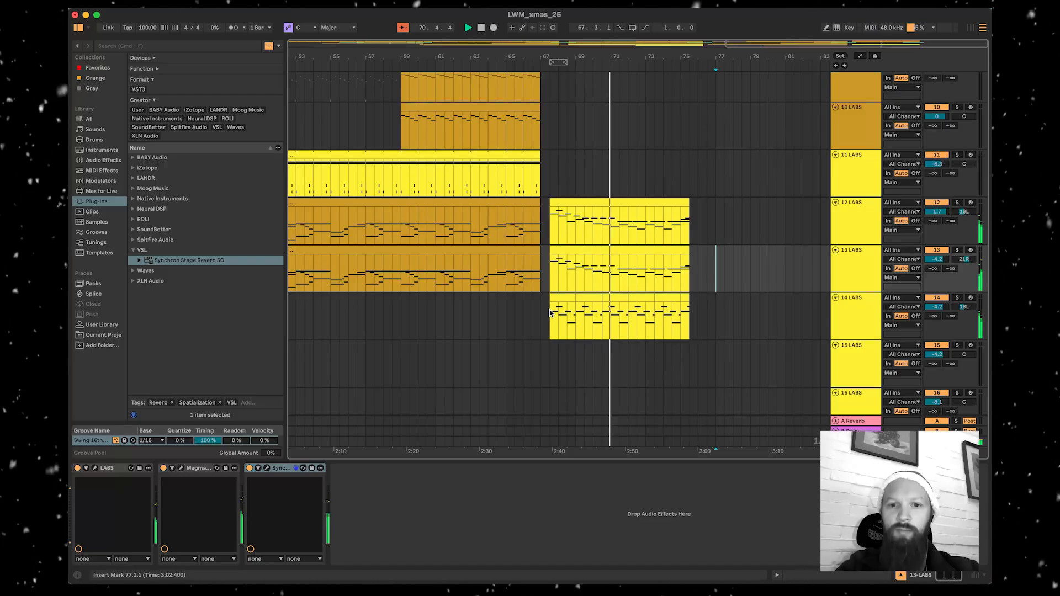
# - Move all notes in track 14's jazz section clip down an octave to D3–C4 and listen to them in the arrangement
pyautogui.doubleClick(578, 314)
pyautogui.press('space')
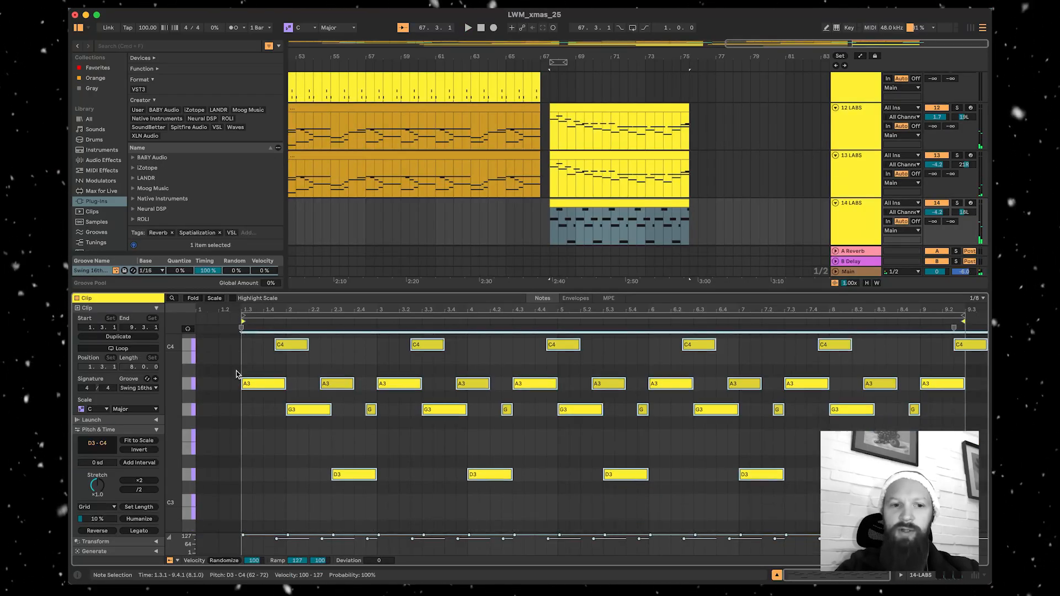
pyautogui.moveTo(264, 360); pyautogui.dragTo(267, 515)
pyautogui.press('space')
pyautogui.press('super+alt+l')
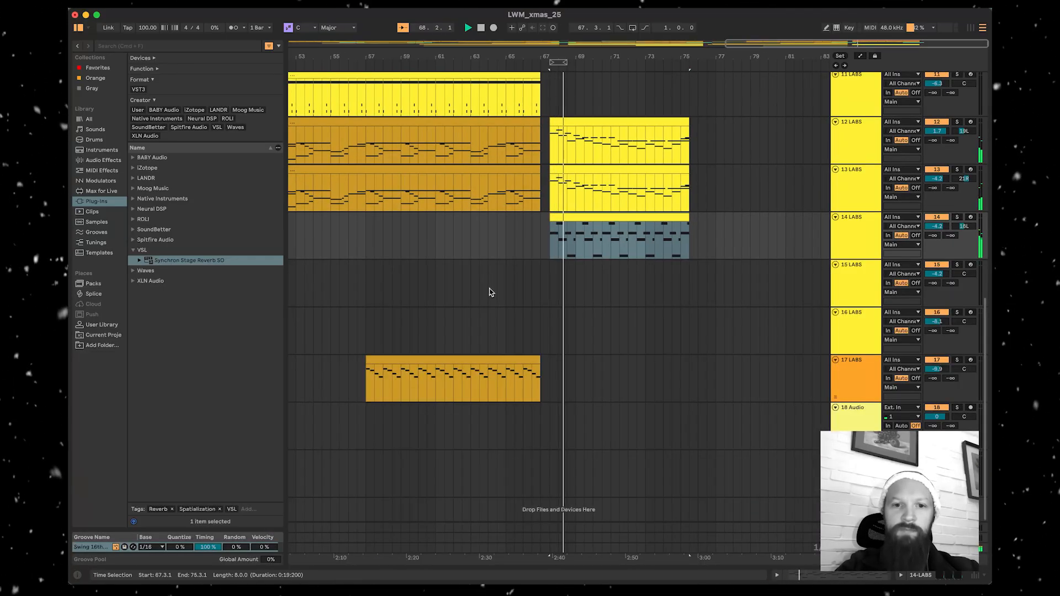
pyautogui.scroll(3, 489, 292)
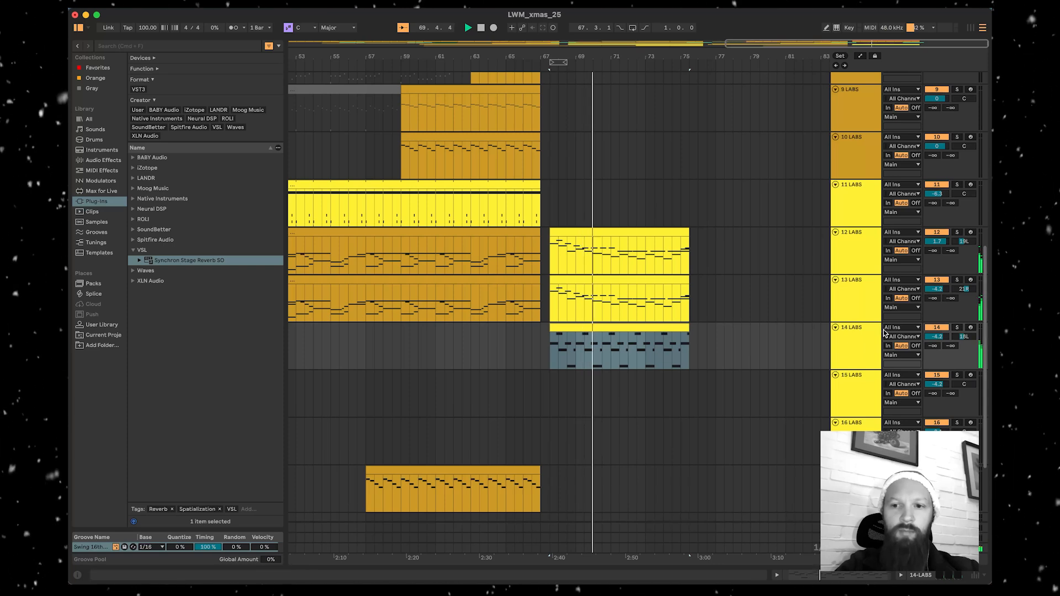
# - Move all notes in track 14's clip up an octave to D4–C5, play the section and close the note editor
pyautogui.doubleClick(684, 337)
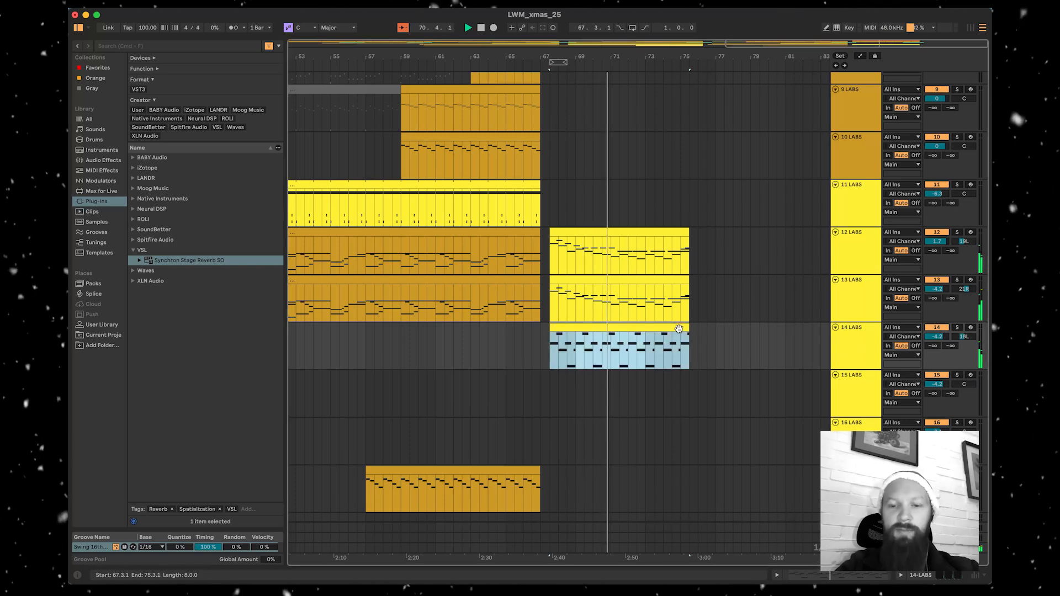
pyautogui.moveTo(261, 526); pyautogui.dragTo(262, 376)
pyautogui.press('space')
pyautogui.click(957, 203)
pyautogui.click(957, 203)
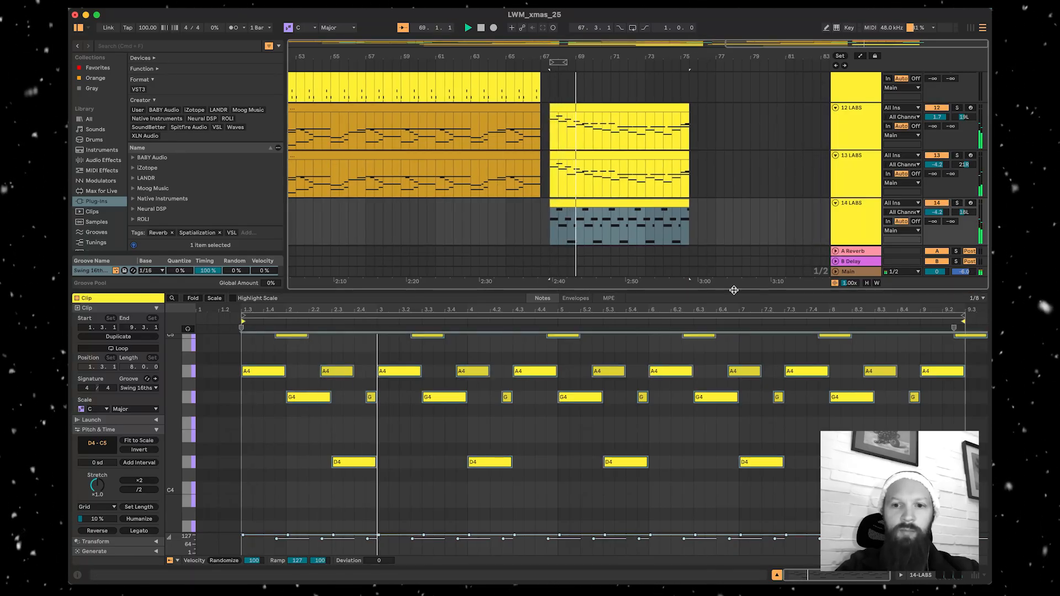
pyautogui.press('super+alt+l')
# - Delete the Magma effect between LABS and the Synchron reverb on track 14 and listen to the section
pyautogui.doubleClick(875, 256)
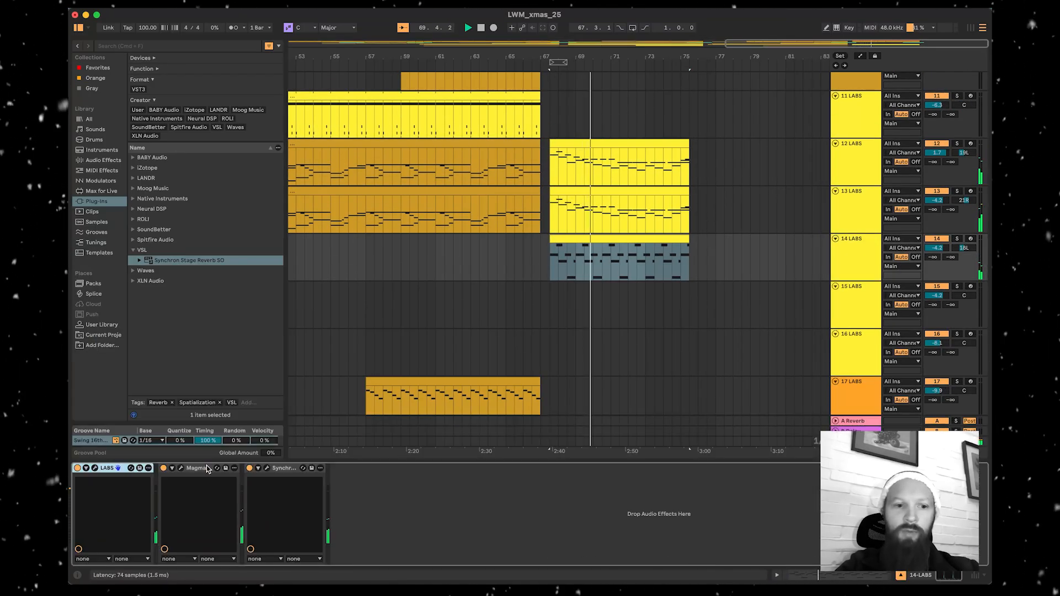
pyautogui.click(202, 468)
pyautogui.press('Delete')
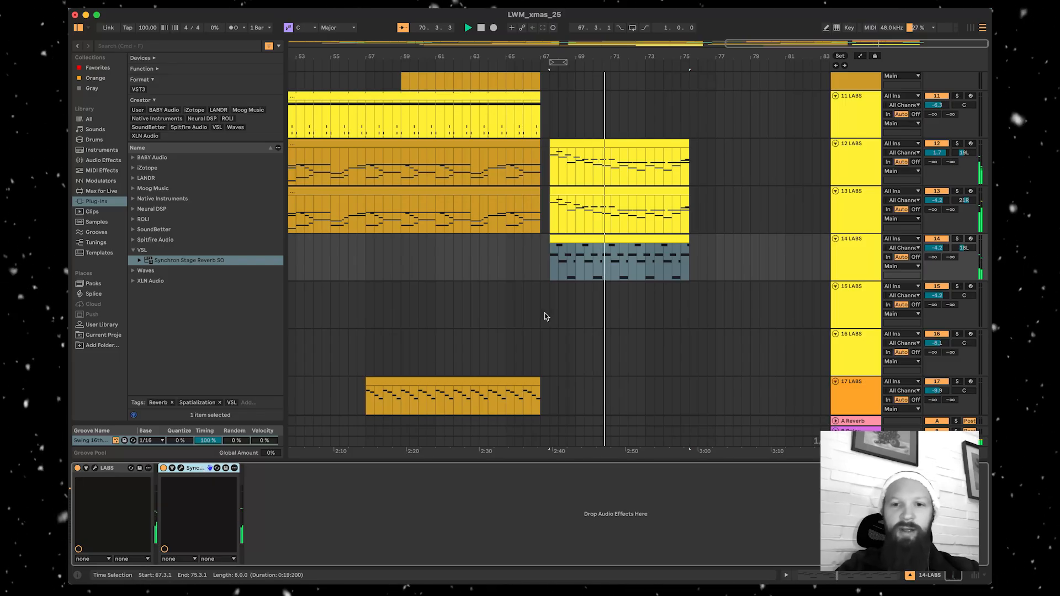
pyautogui.scroll(1, 615, 276)
pyautogui.click(616, 276)
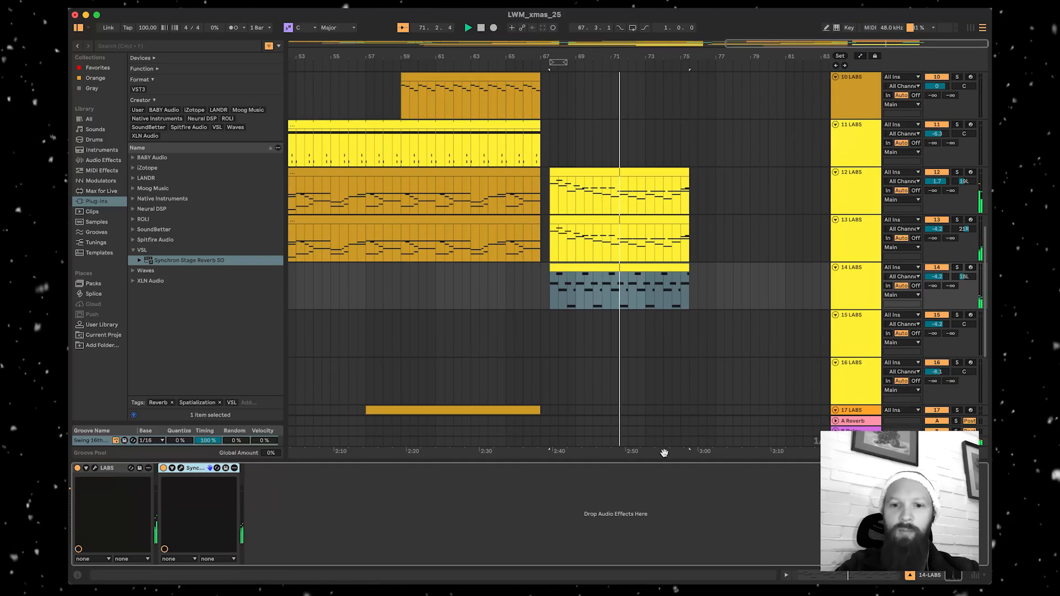
pyautogui.press('super+alt+l')
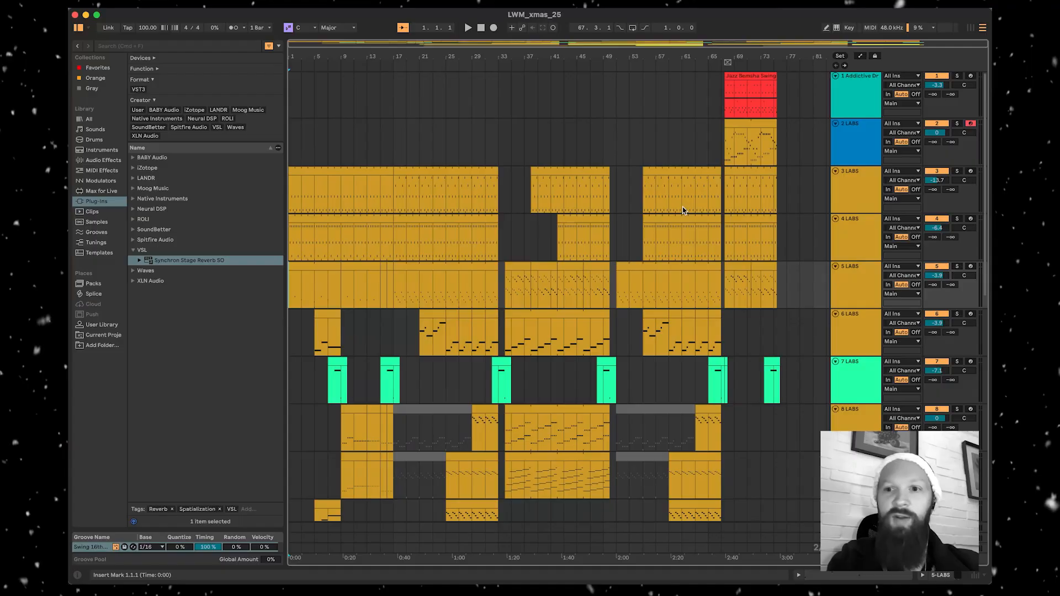
# - Solo track 3 LABS during playback and add the Waves Q1 Stereo equalizer to it
pyautogui.scroll(-10, 766, 204)
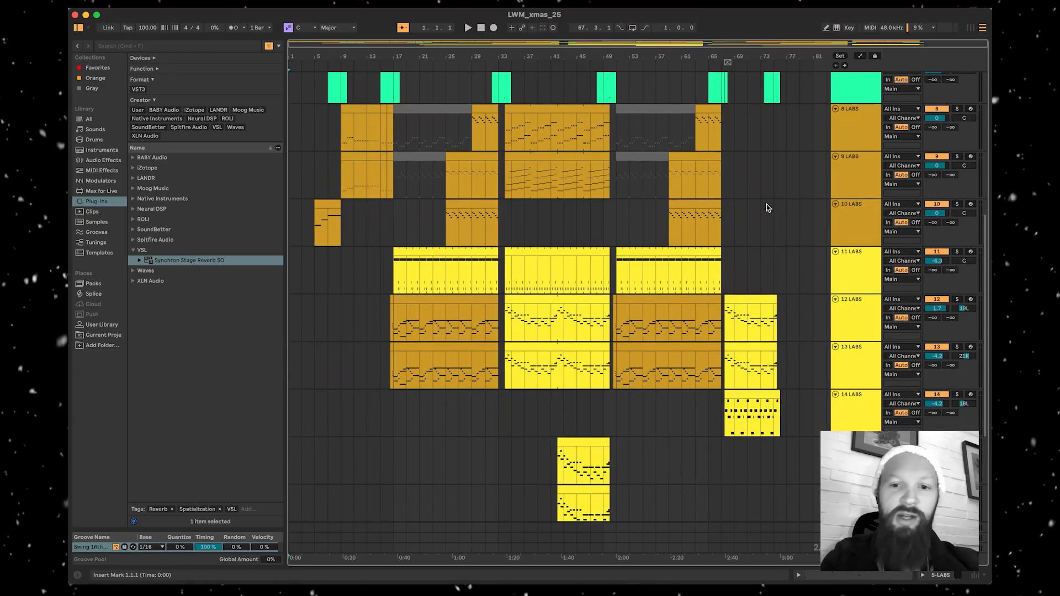
pyautogui.scroll(10, 766, 205)
pyautogui.scroll(-2, 766, 204)
pyautogui.scroll(2, 766, 205)
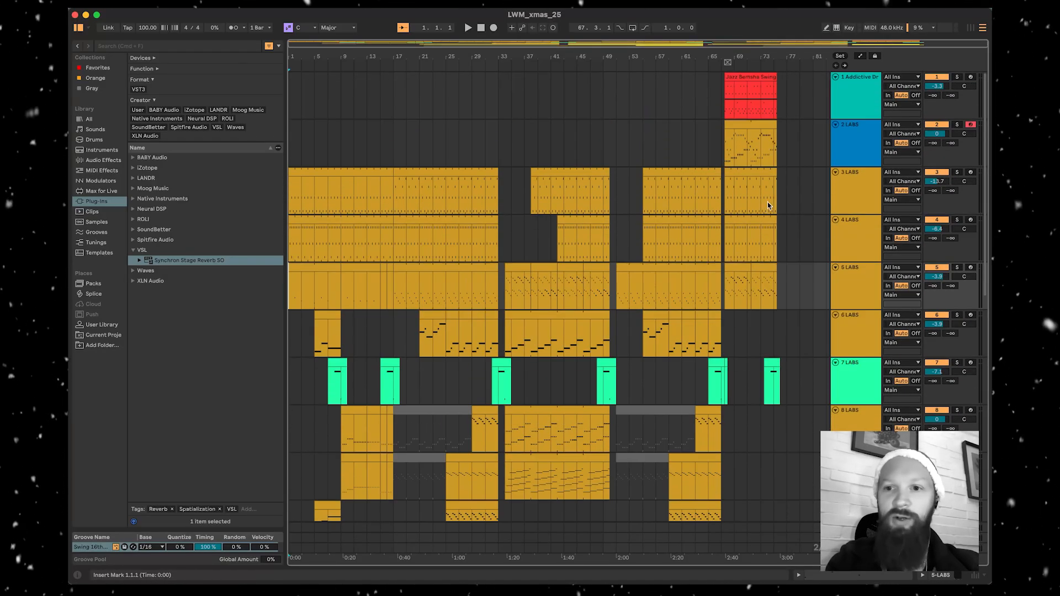
pyautogui.click(865, 204)
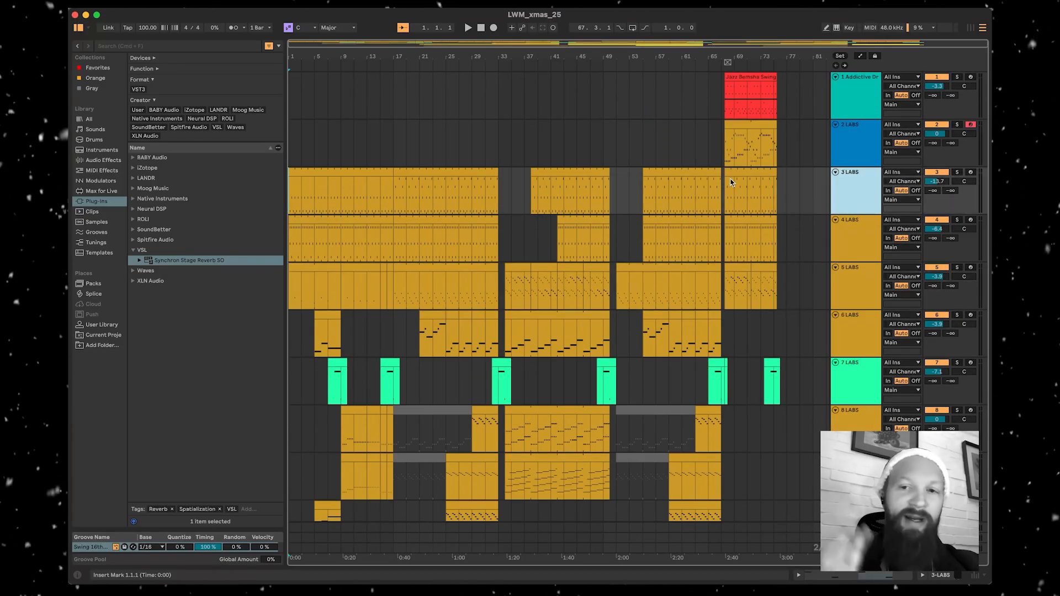
pyautogui.click(957, 171)
pyautogui.click(146, 270)
pyautogui.press('space')
pyautogui.scroll(-10, 166, 336)
pyautogui.scroll(-15, 167, 336)
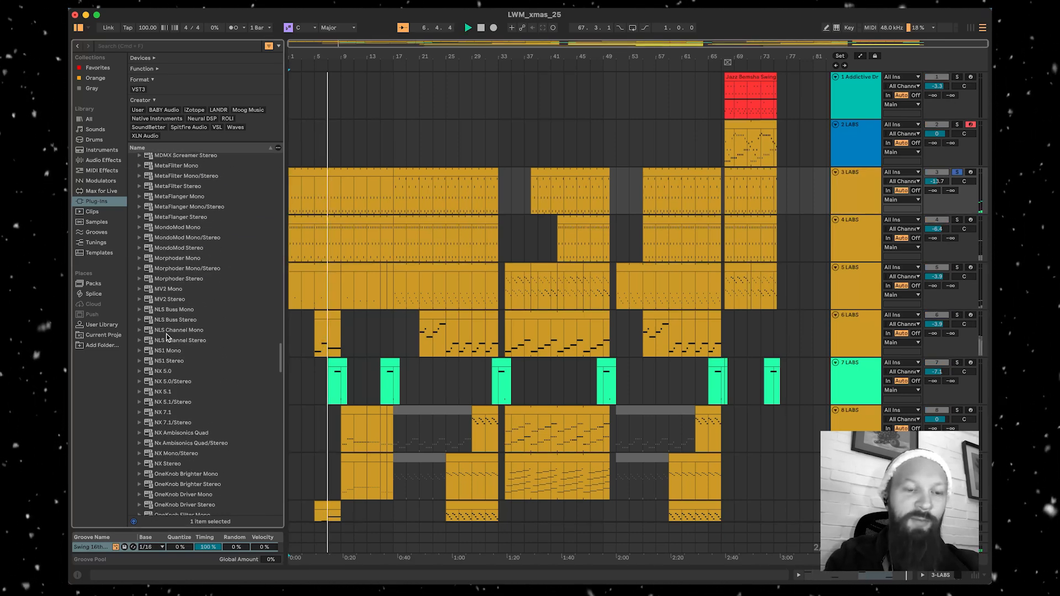
pyautogui.doubleClick(166, 336)
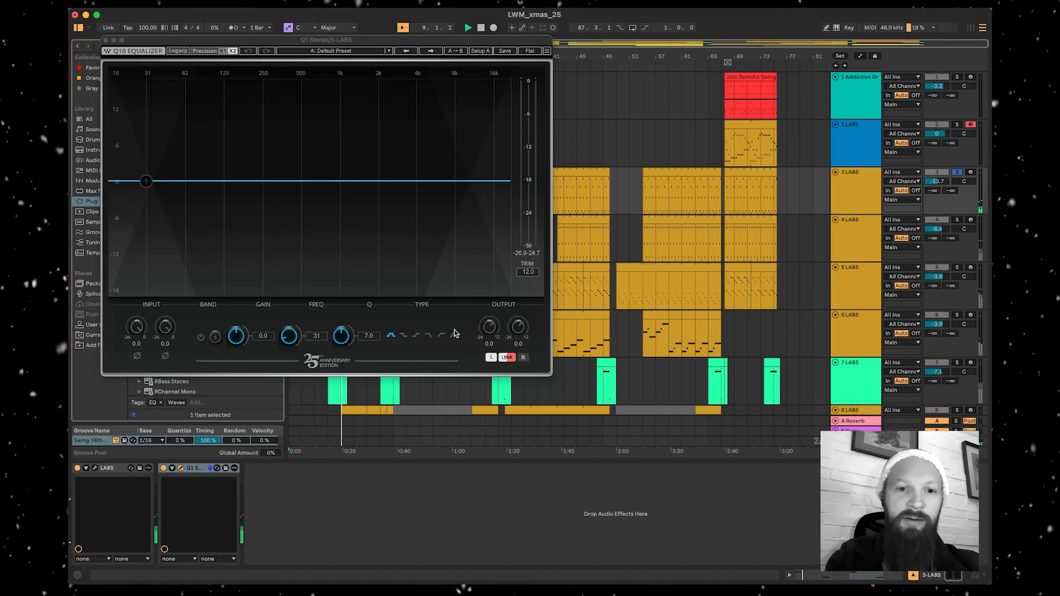
# - Set the Q1 equalizer's band on track 3 to a high-pass filter at about 235 Hz and close the plug-in window
pyautogui.click(440, 336)
pyautogui.moveTo(145, 181); pyautogui.dragTo(248, 186)
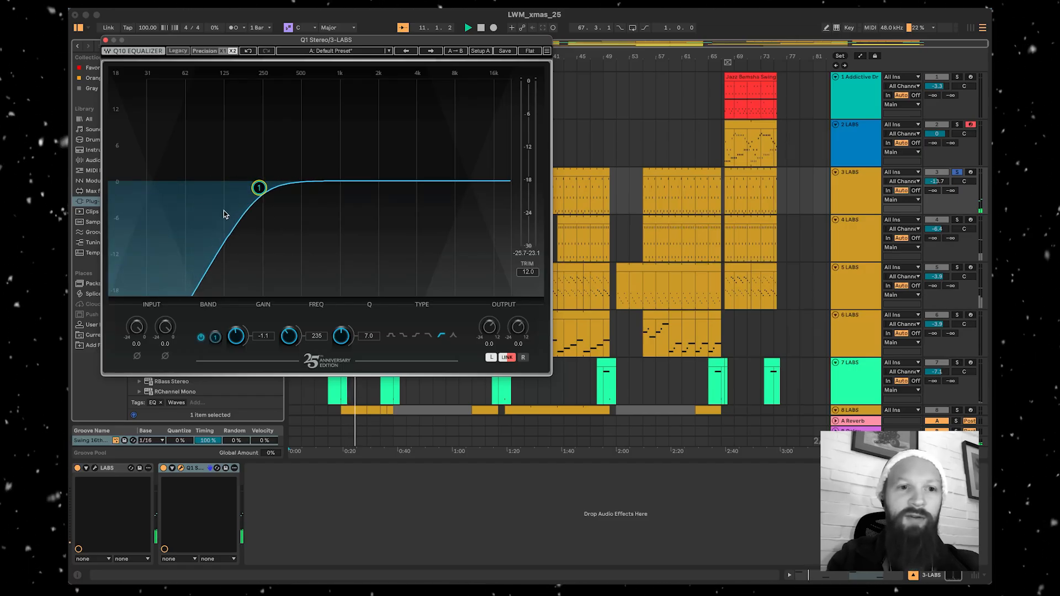
pyautogui.click(106, 40)
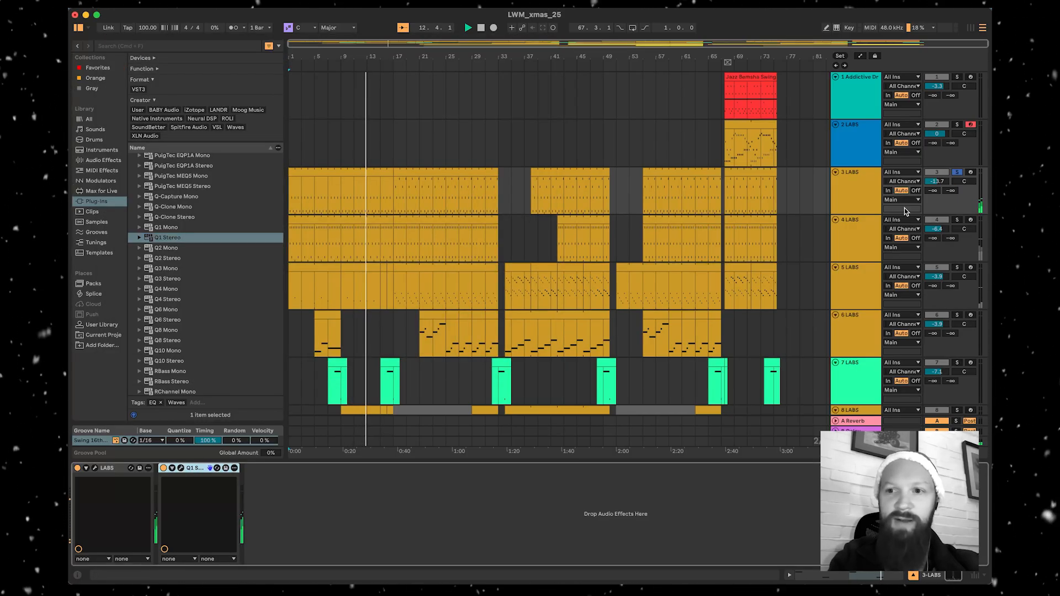
# - Solo tracks 4 and 8 in turn and paste the Q1 Stereo equalizer after the reverb on track 8 LABS
pyautogui.click(956, 219)
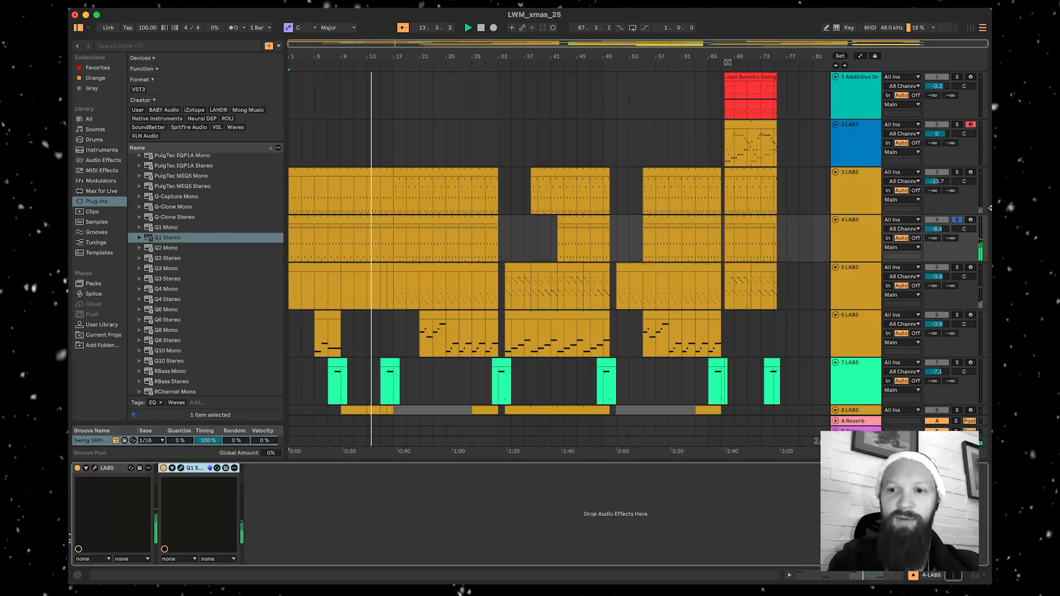
pyautogui.click(957, 410)
pyautogui.scroll(-5, 526, 349)
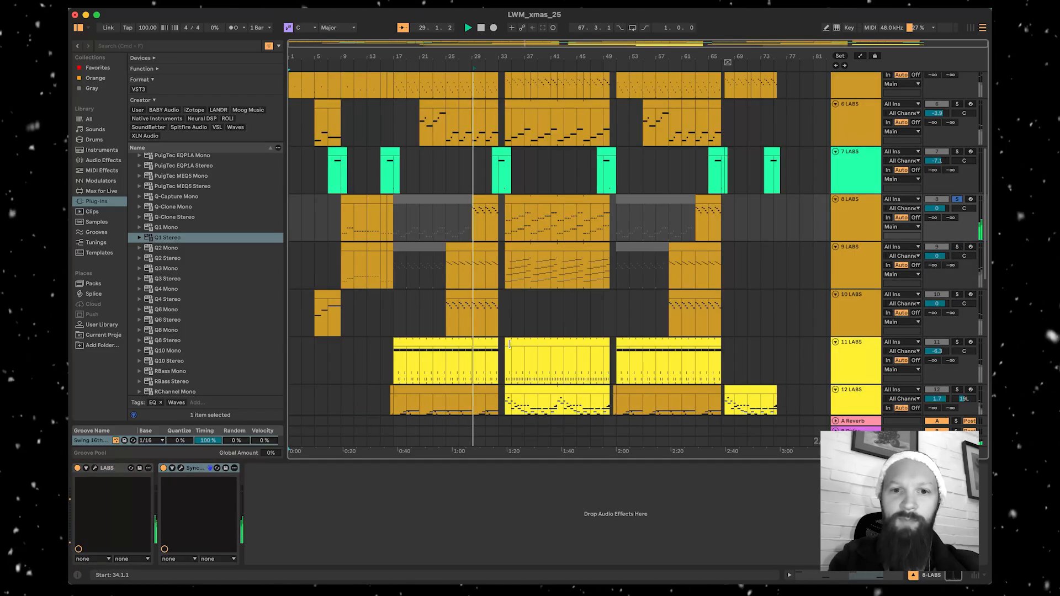
pyautogui.click(596, 497)
pyautogui.press('super+v')
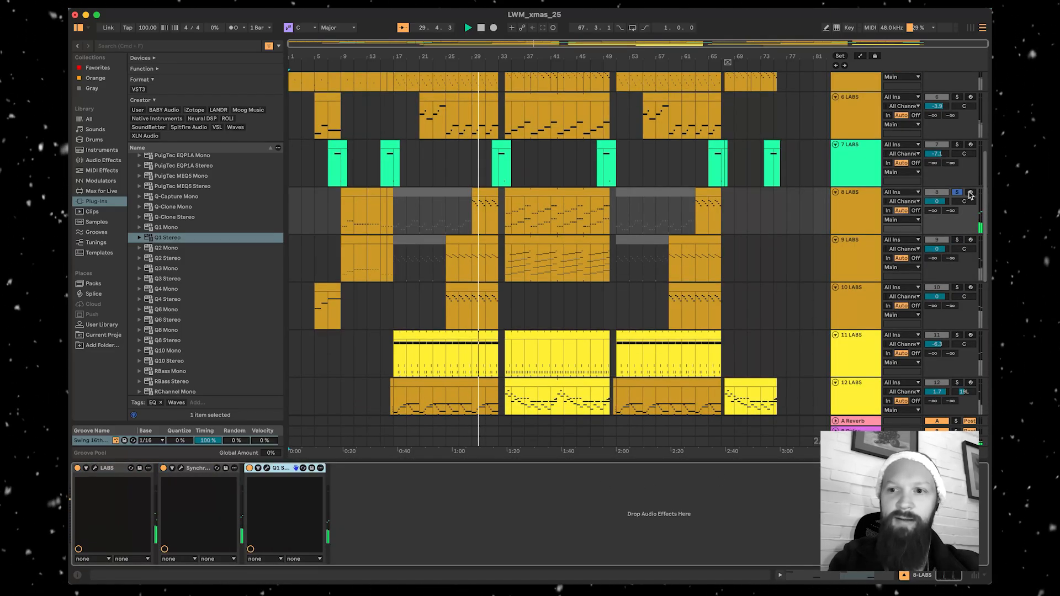
# - Solo tracks 9 and 10 in turn and paste the Q1 Stereo equalizer onto track 10 LABS
pyautogui.click(957, 239)
pyautogui.scroll(-3, 745, 265)
pyautogui.click(956, 217)
pyautogui.press('super+v')
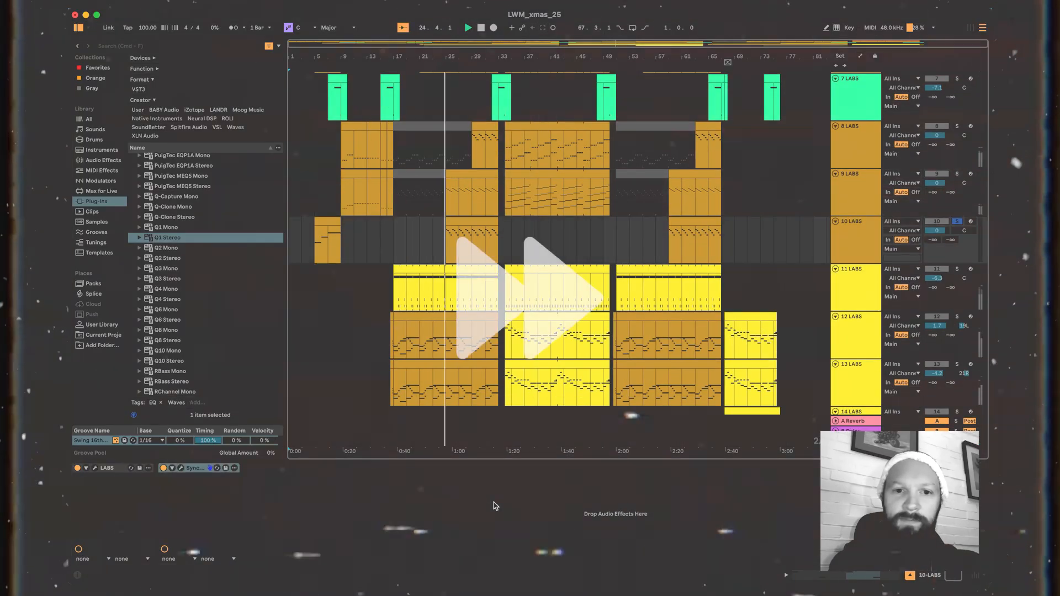
# - Solo tracks 11 and 12 in turn and paste the Q1 Stereo equalizer at the end of track 13's device chain
pyautogui.scroll(-2, 773, 265)
pyautogui.click(957, 209)
pyautogui.click(957, 257)
pyautogui.click(850, 318)
pyautogui.press('super+v')
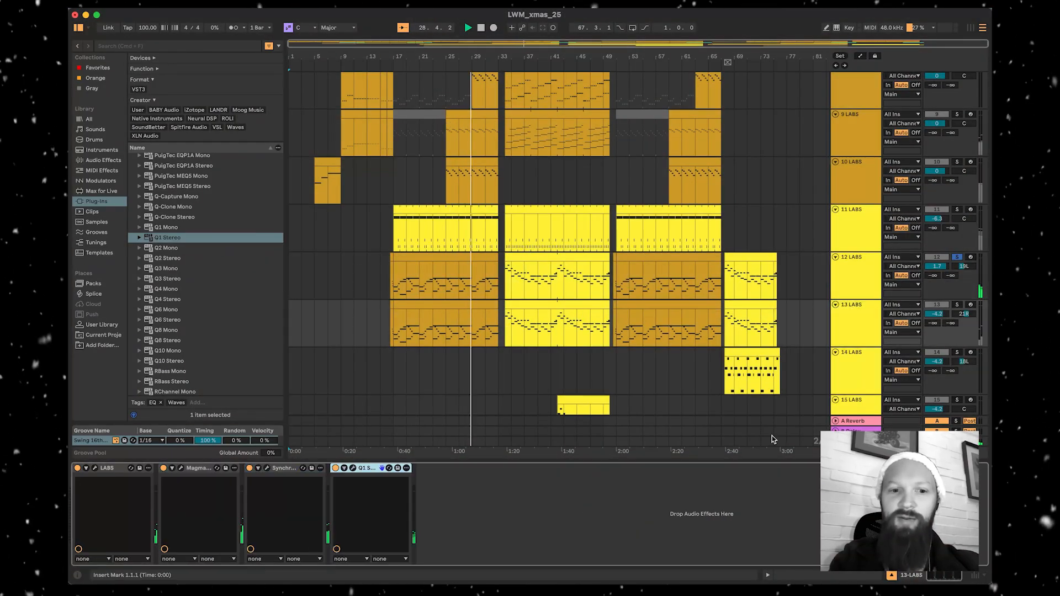
# - Continue adding the Q1 Stereo equalizer as far as track 17 LABS, leaving no track soloed, and stop playback
pyautogui.click(956, 304)
pyautogui.scroll(-5, 537, 350)
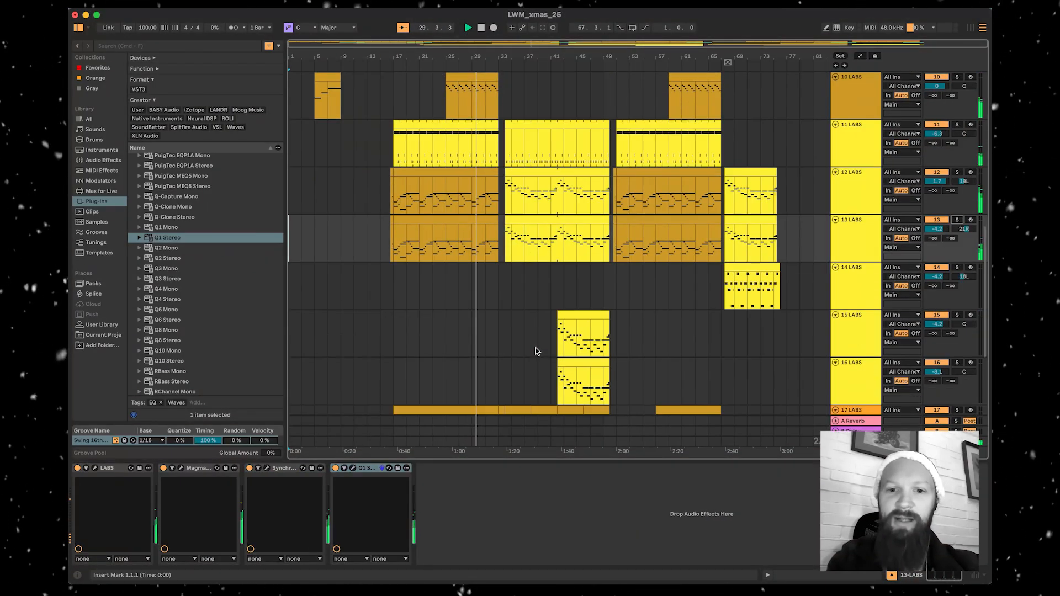
pyautogui.click(651, 276)
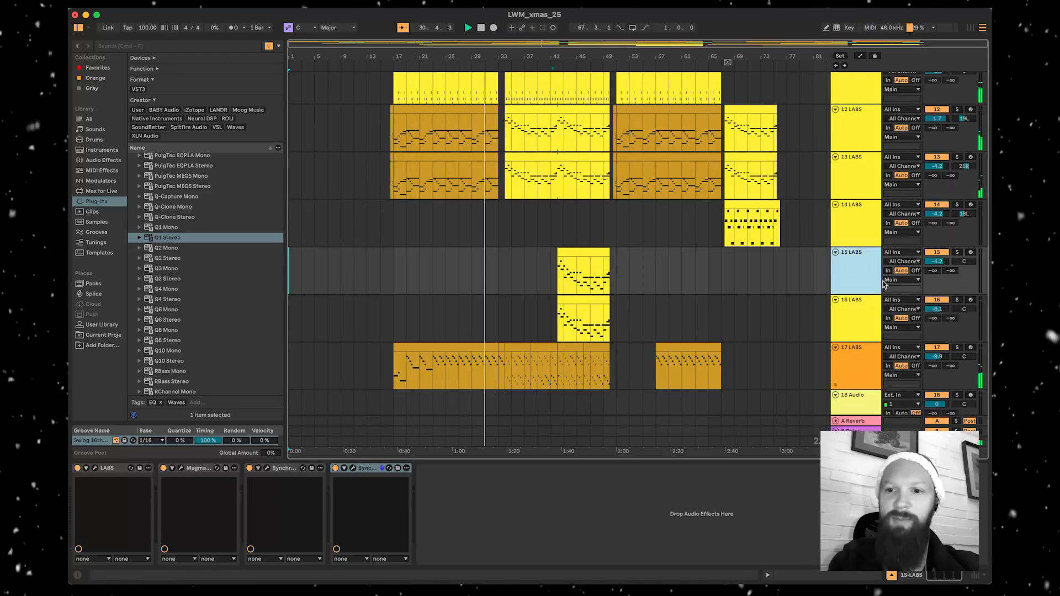
pyautogui.scroll(10, 521, 309)
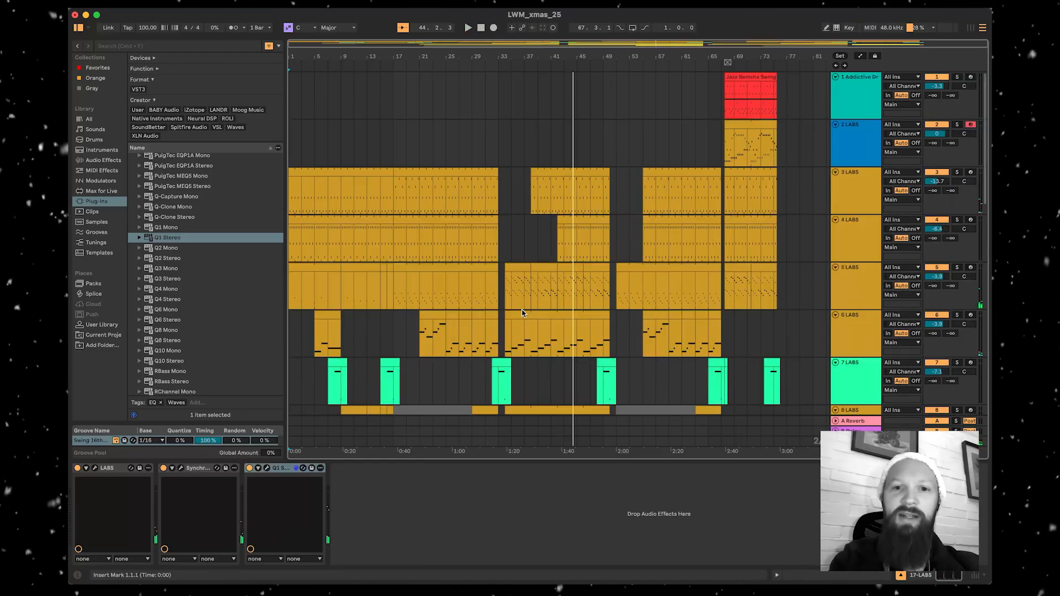
# - Loop the one-bar range from 67.3.1 and play it with track 1 Addictive Drums soloed
pyautogui.scroll(3, 528, 176)
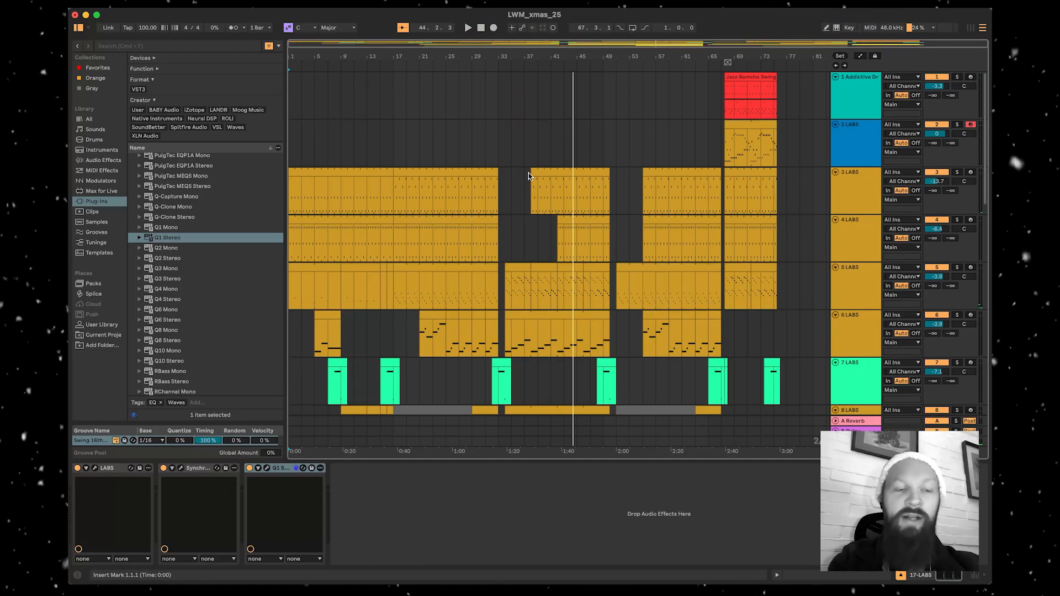
pyautogui.scroll(-5, 607, 276)
pyautogui.scroll(5, 691, 365)
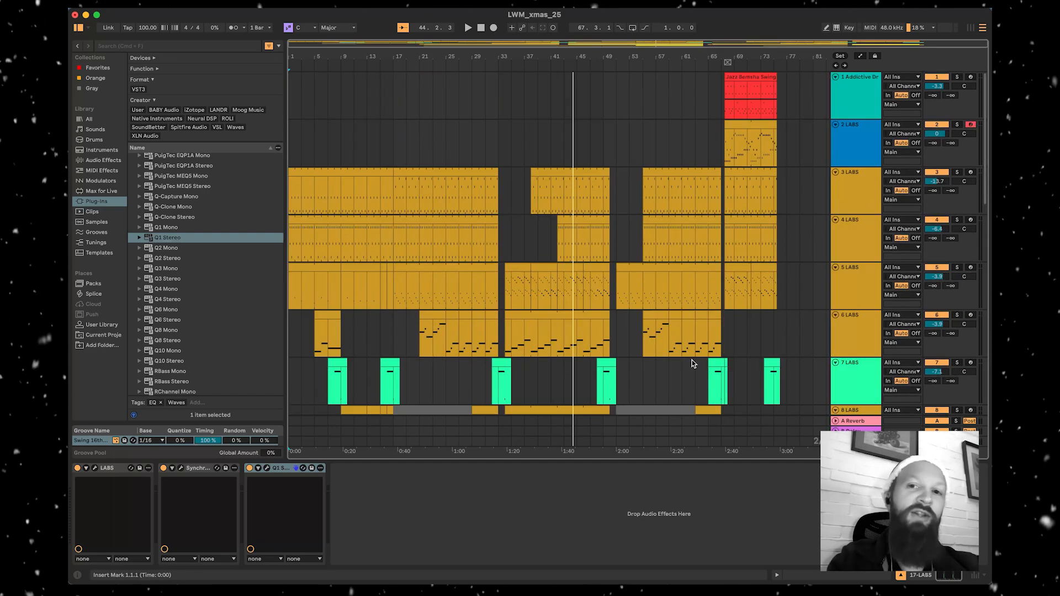
pyautogui.click(718, 67)
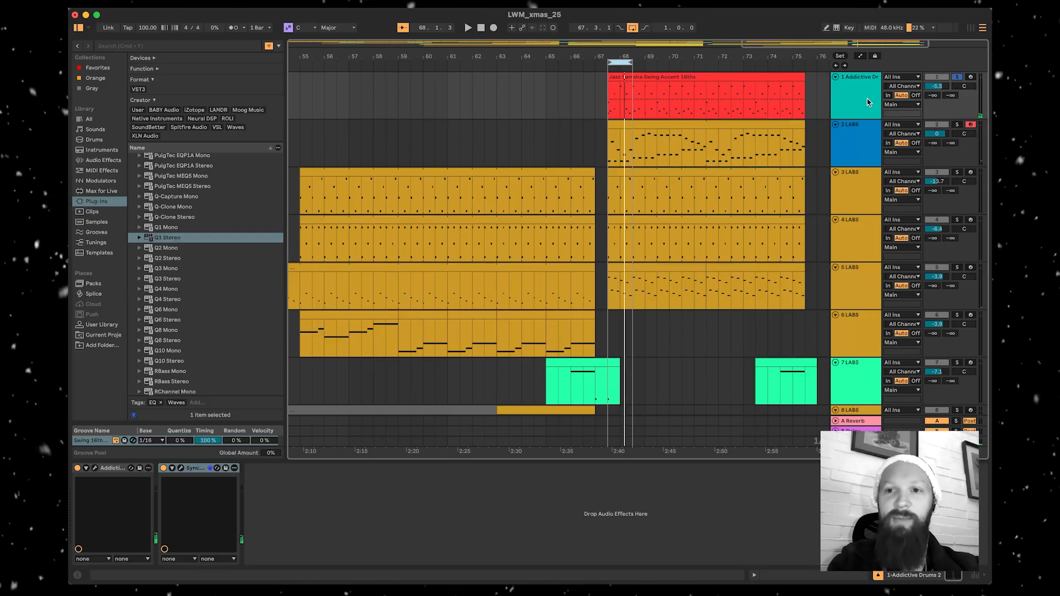
pyautogui.click(867, 101)
pyautogui.press('space')
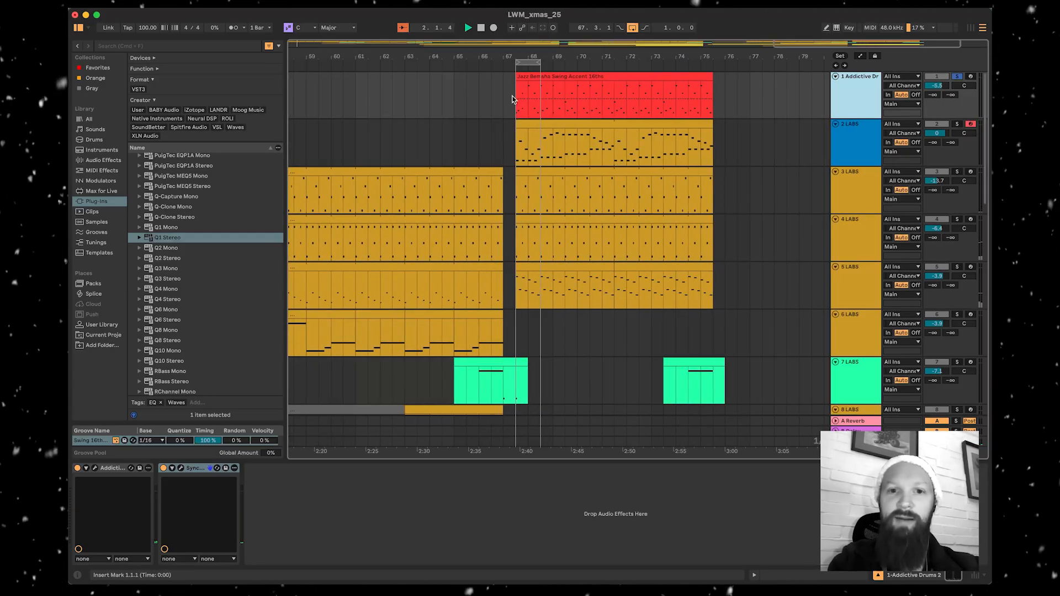
pyautogui.press('space')
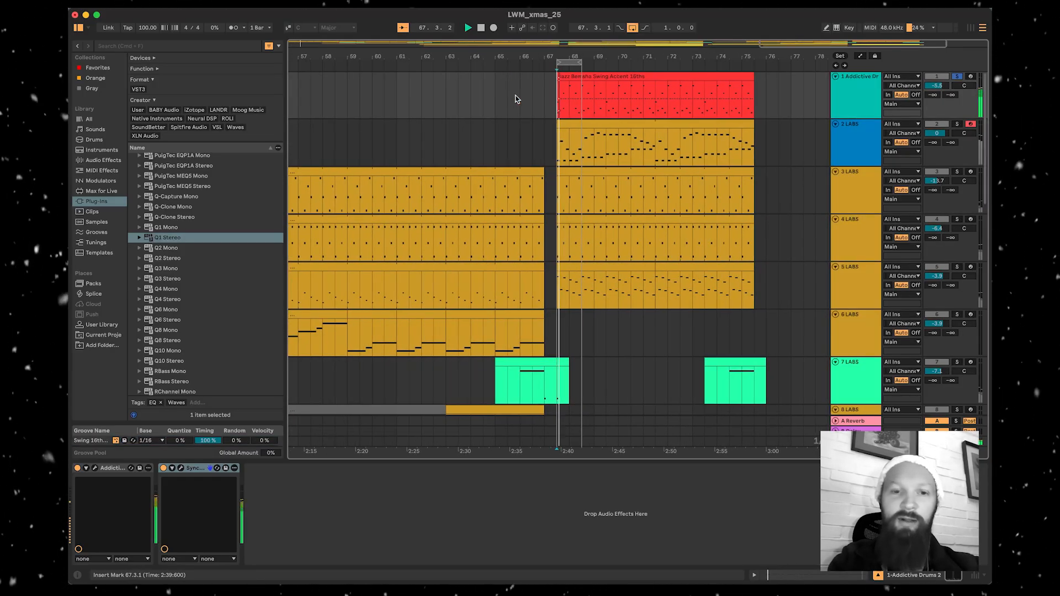
# - In the Addictive Drums 2 kit mixer, lower the hi-hat to -4.24 dB and slightly reduce the overhead, room and bus levels
pyautogui.click(95, 468)
pyautogui.moveTo(426, 113); pyautogui.dragTo(455, 83)
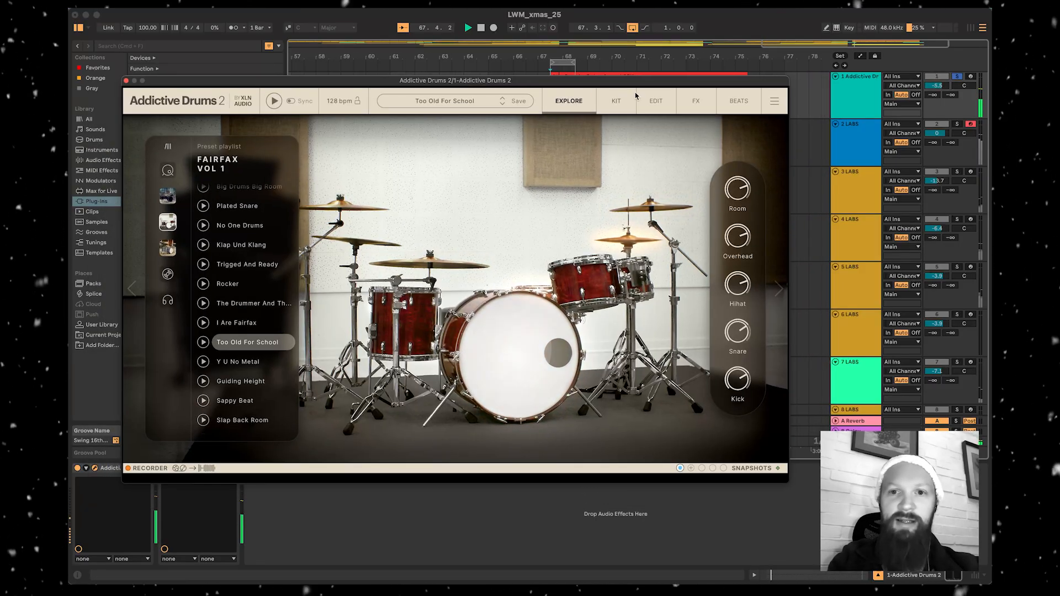
pyautogui.click(612, 100)
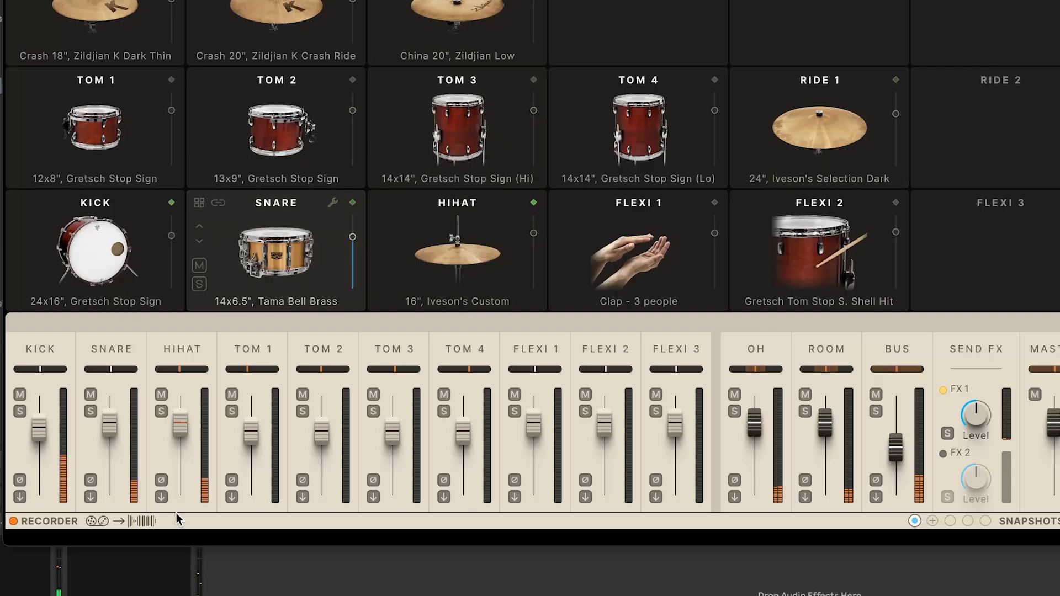
pyautogui.moveTo(180, 425); pyautogui.dragTo(180, 436)
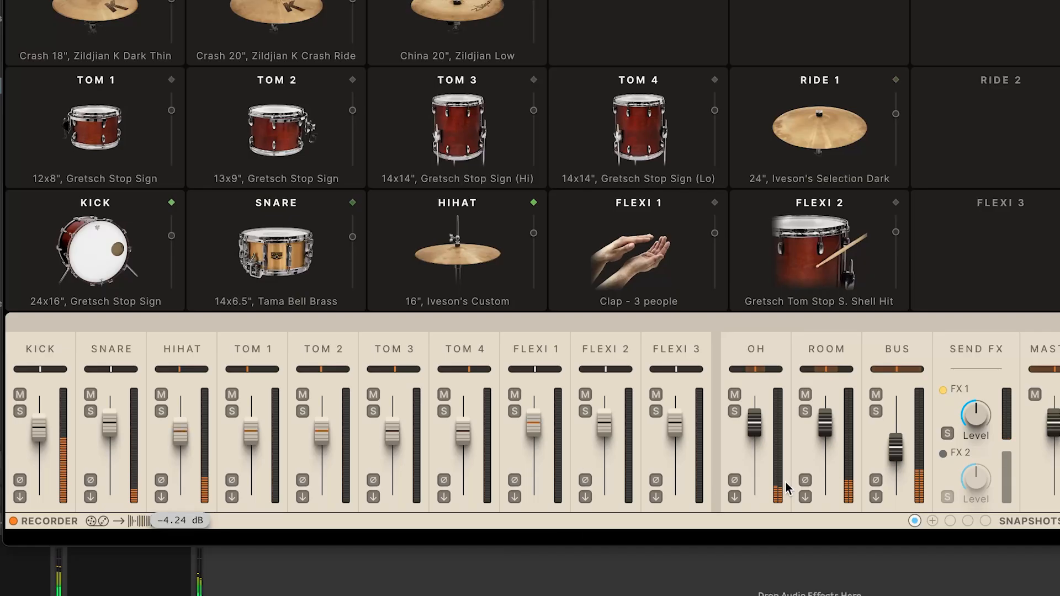
pyautogui.moveTo(754, 423); pyautogui.dragTo(754, 436)
pyautogui.moveTo(824, 422); pyautogui.dragTo(824, 433)
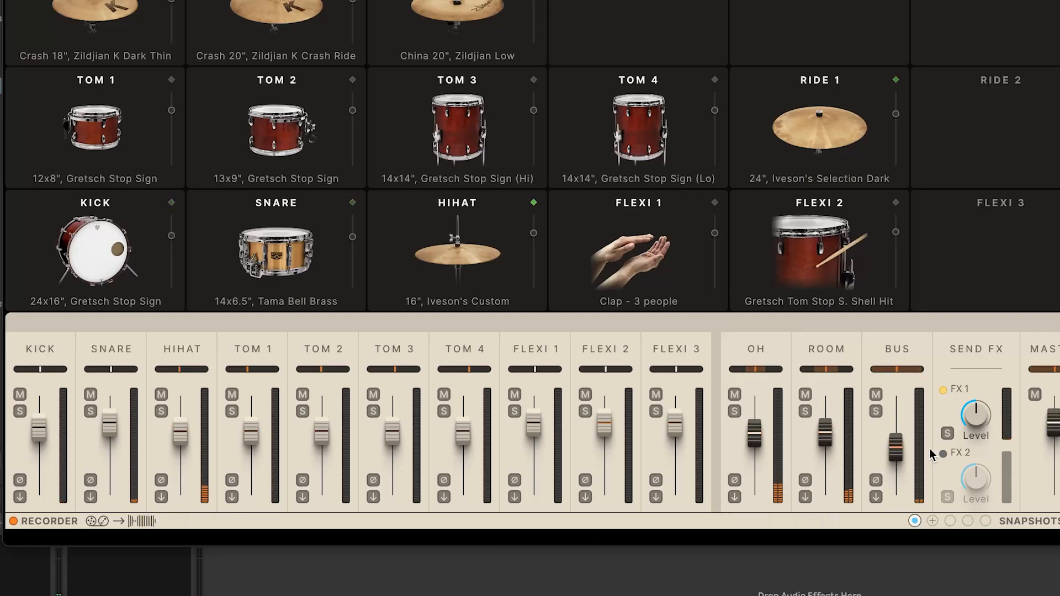
pyautogui.click(895, 447)
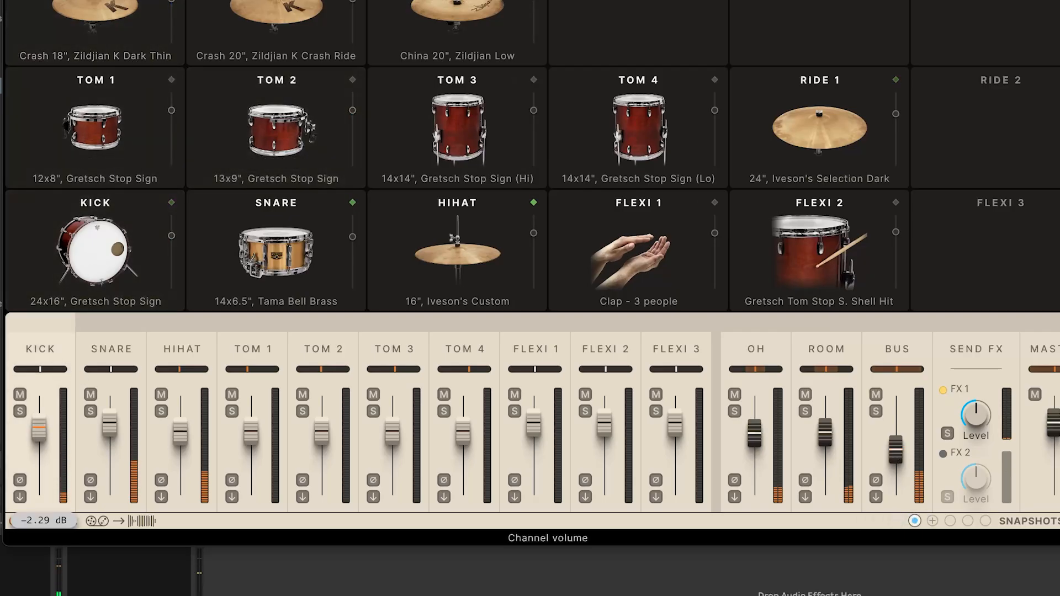
# - Raise the kick channel slightly and the snare channel to about 2.94 dB in the drum mixer
pyautogui.moveTo(38, 430); pyautogui.dragTo(39, 424)
pyautogui.moveTo(109, 424); pyautogui.dragTo(109, 413)
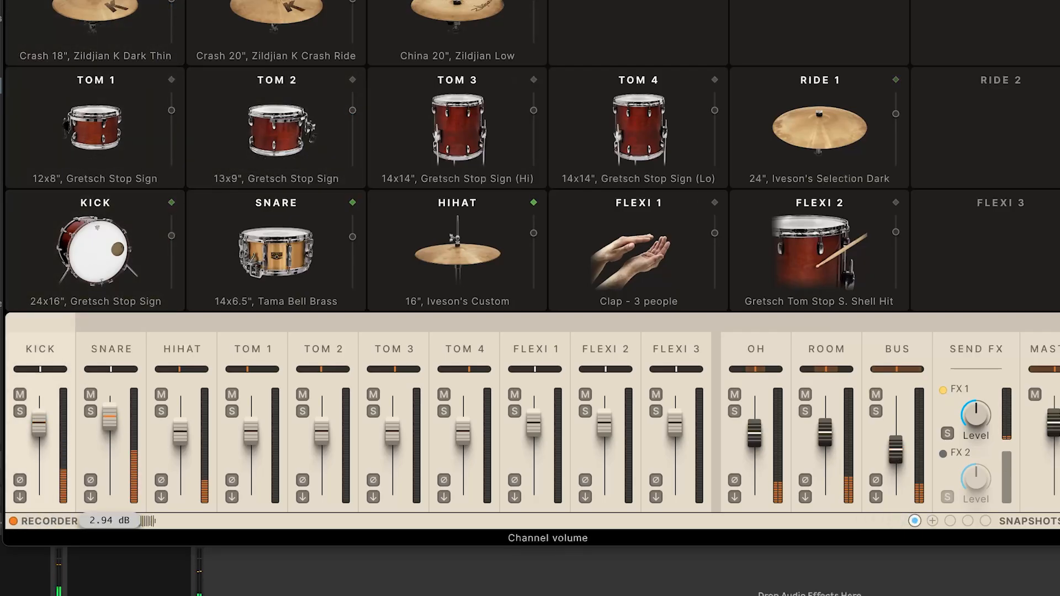
pyautogui.moveTo(39, 424); pyautogui.dragTo(39, 418)
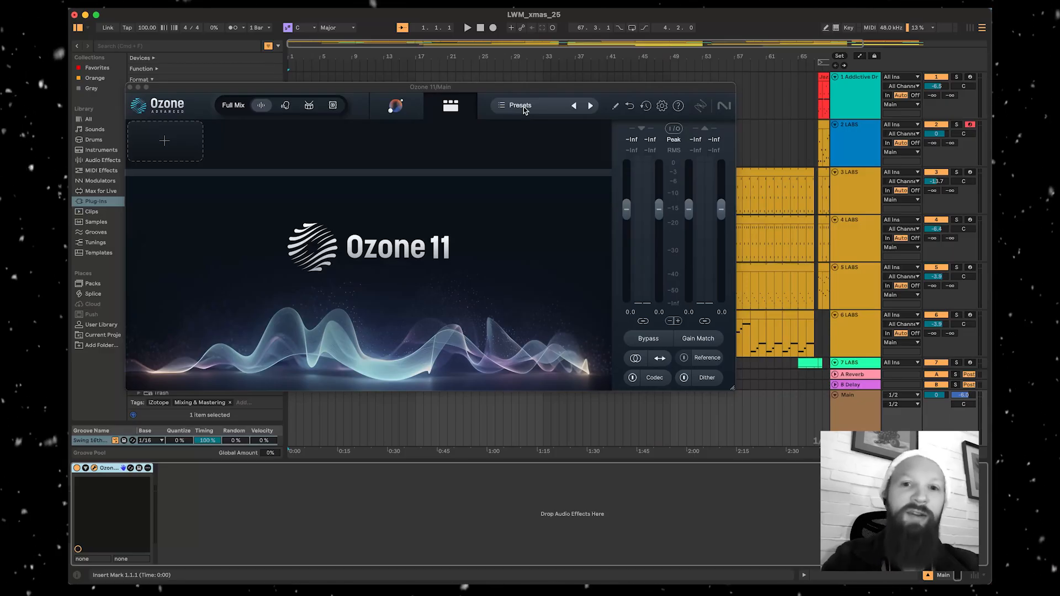
# - Load the All Purpose Mastering preset Depth and Clarity in Ozone 11 on the Main track
pyautogui.click(521, 108)
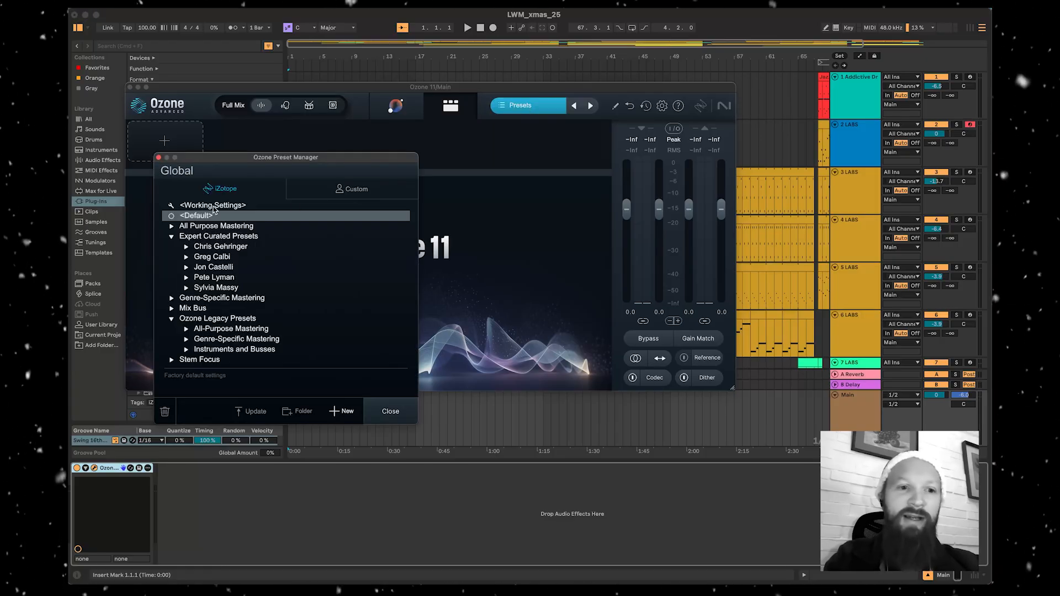
pyautogui.click(242, 226)
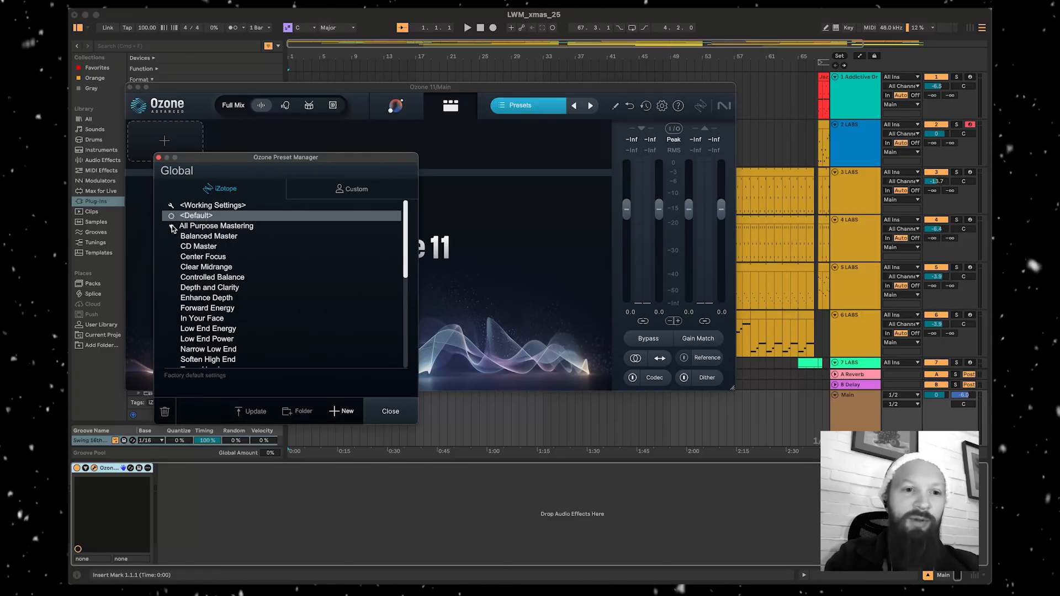
pyautogui.click(221, 287)
pyautogui.click(397, 411)
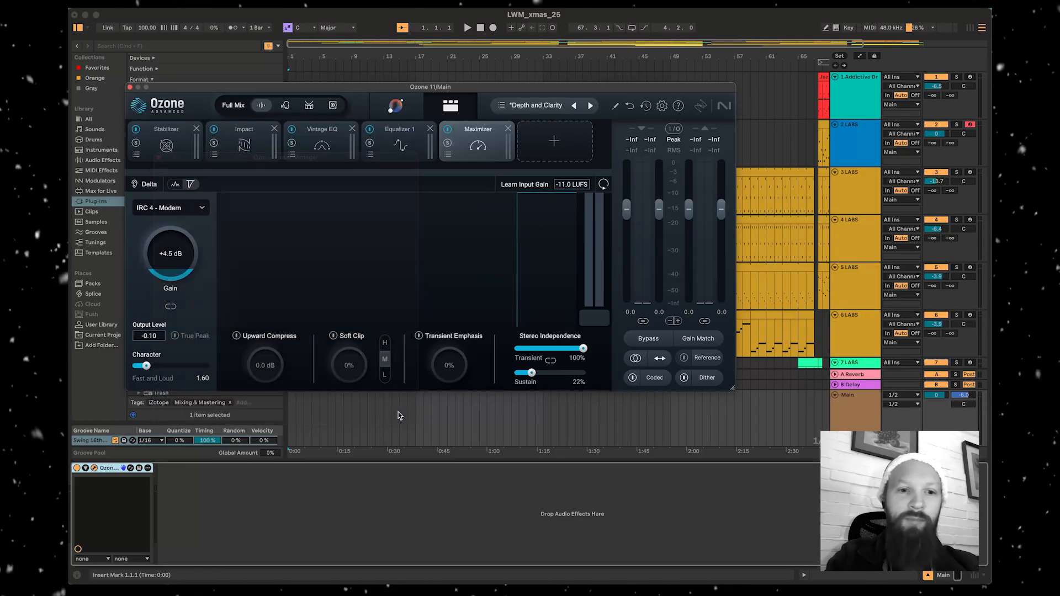
pyautogui.press('super+alt+p')
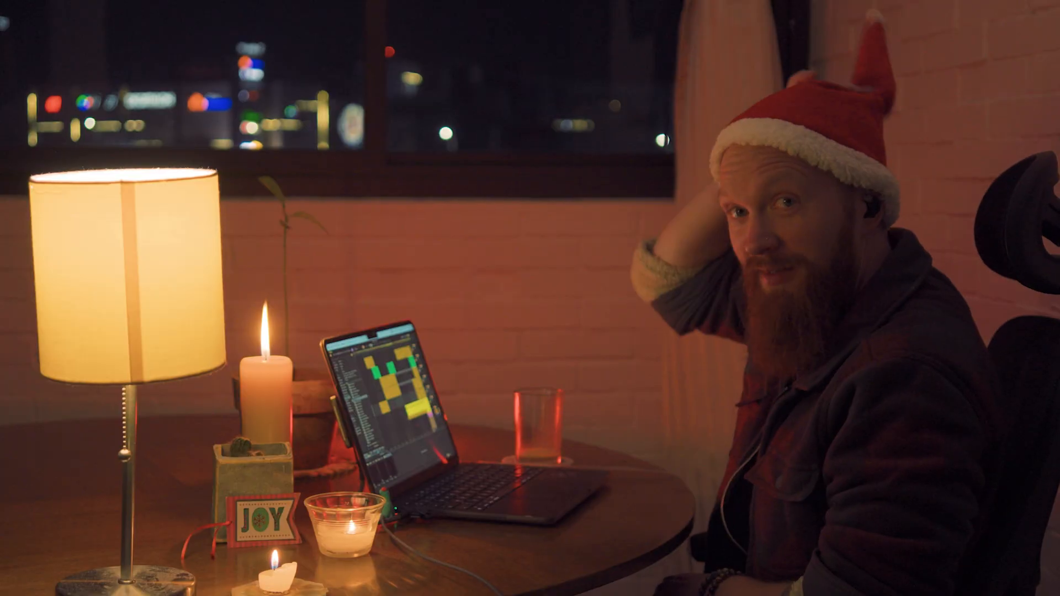